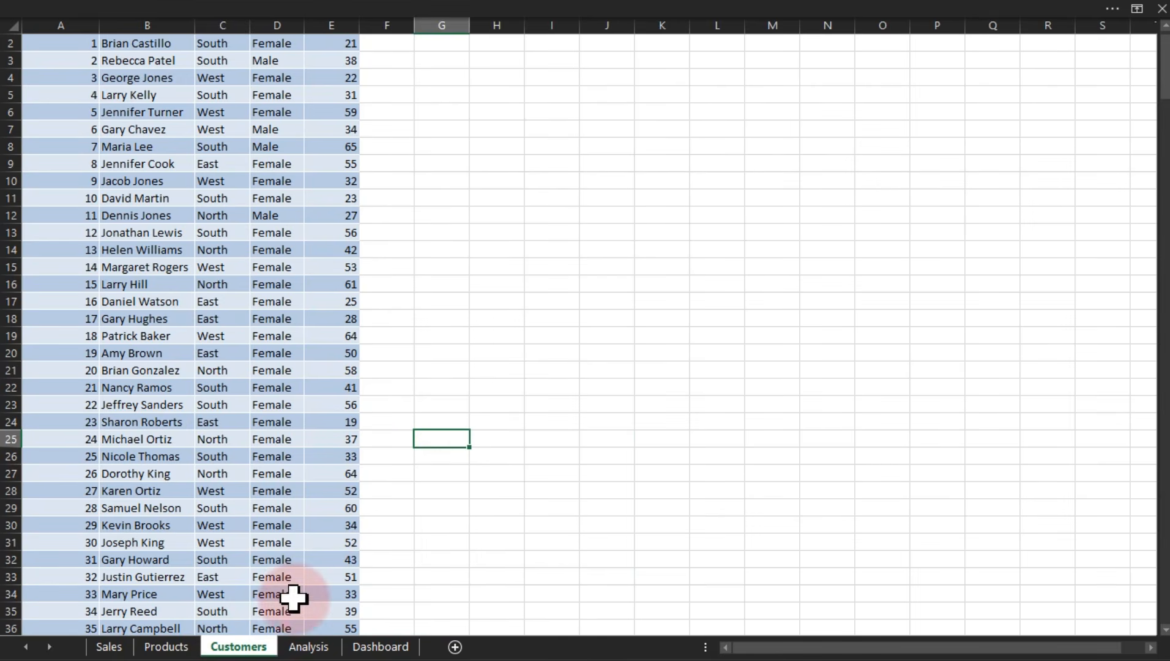
View the Analysis and Dashboard sheets, and review the Transaction, Dim_Product, Dim_Customer and Calendar tables in the Power Pivot data model
left_click(312, 647)
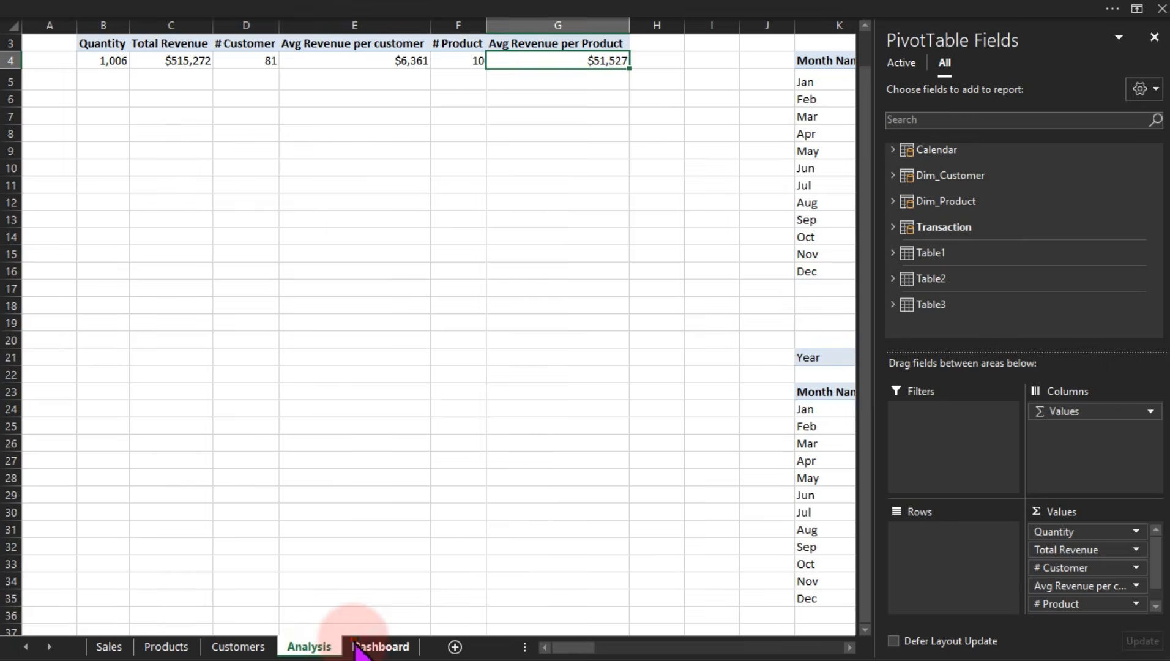
left_click(360, 647)
left_click(531, 11)
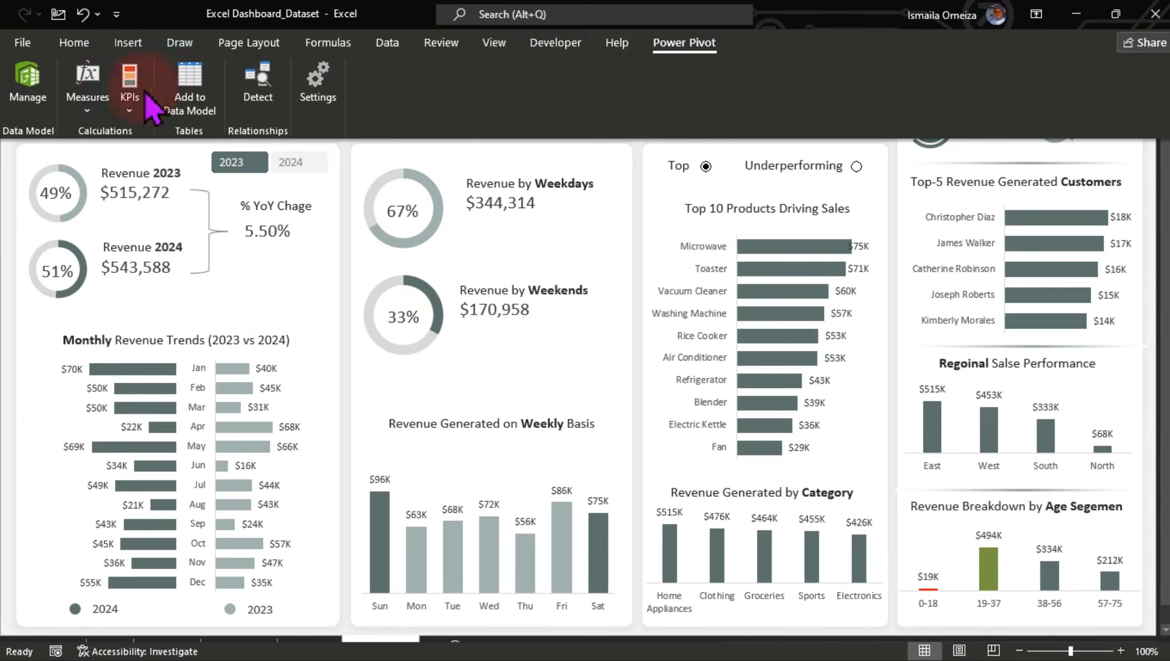
left_click(38, 82)
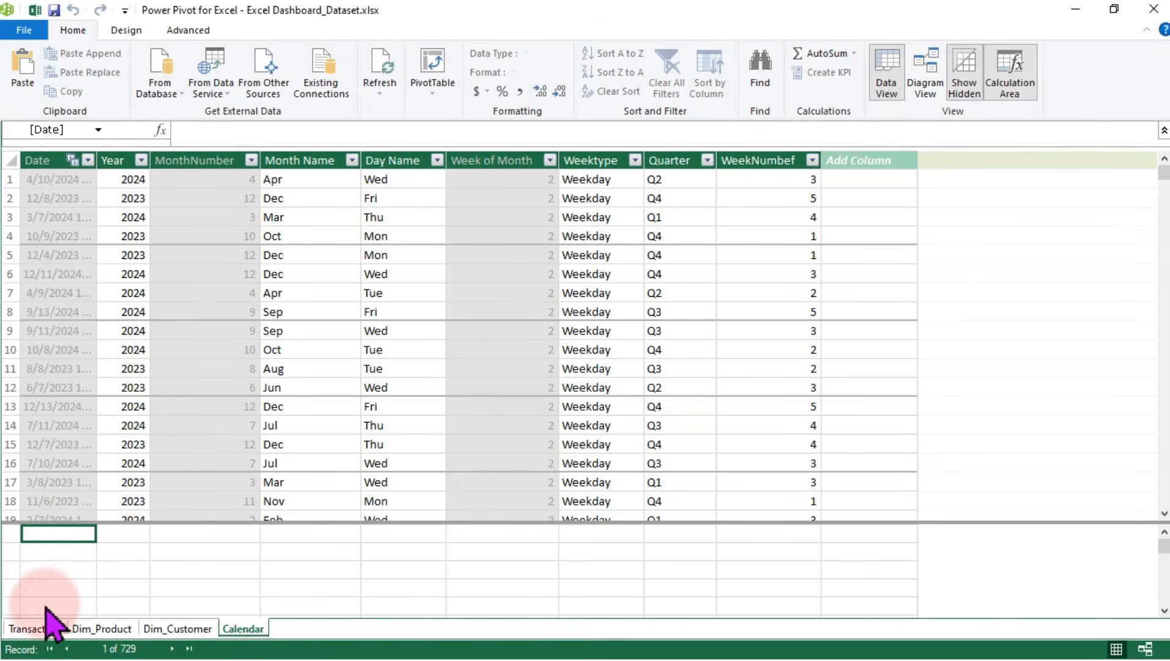
left_click(35, 629)
left_click(87, 629)
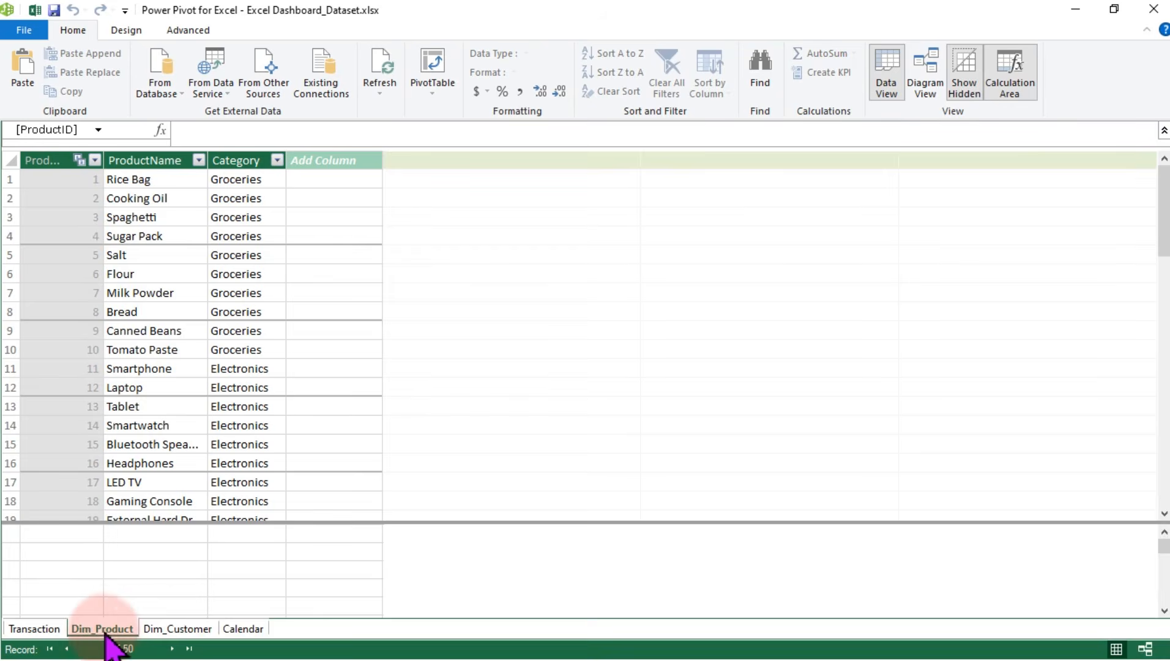
left_click(153, 630)
left_click(238, 631)
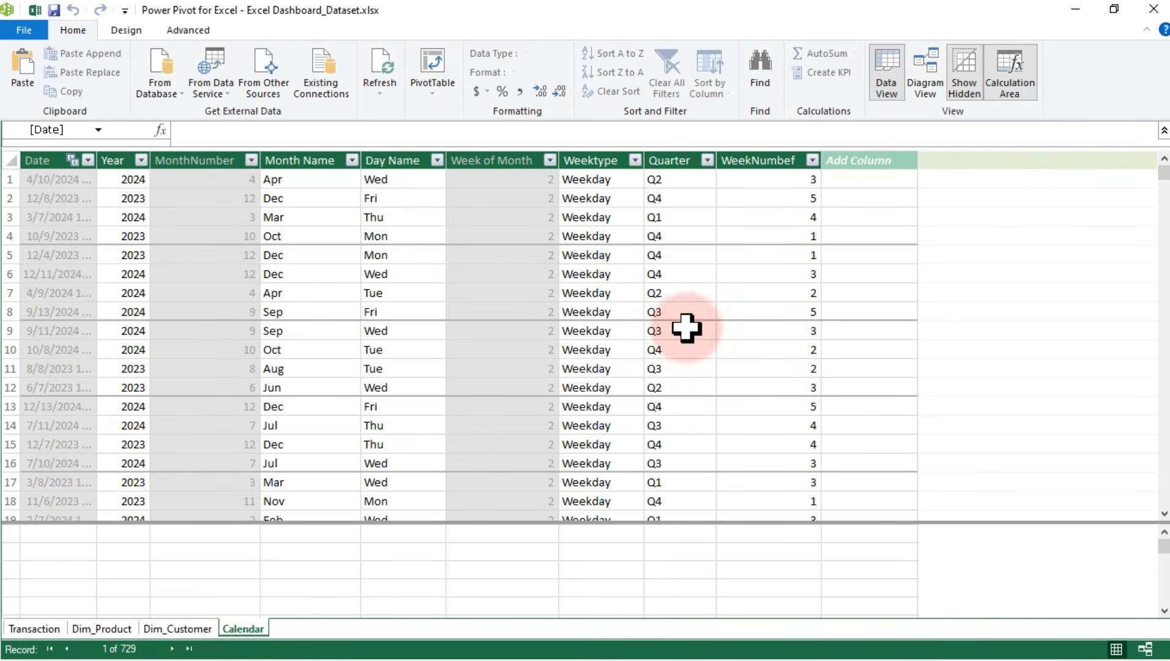
Examine the relationships between the data model's tables in diagram view and return to the workbook
left_click(926, 76)
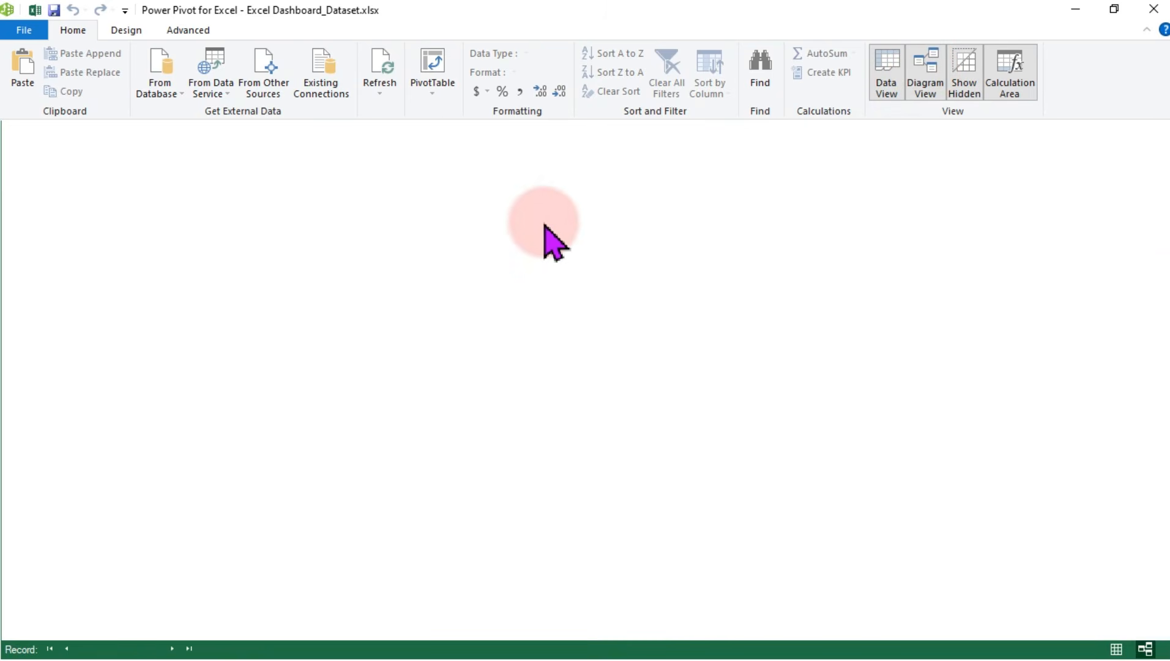
left_click(929, 80)
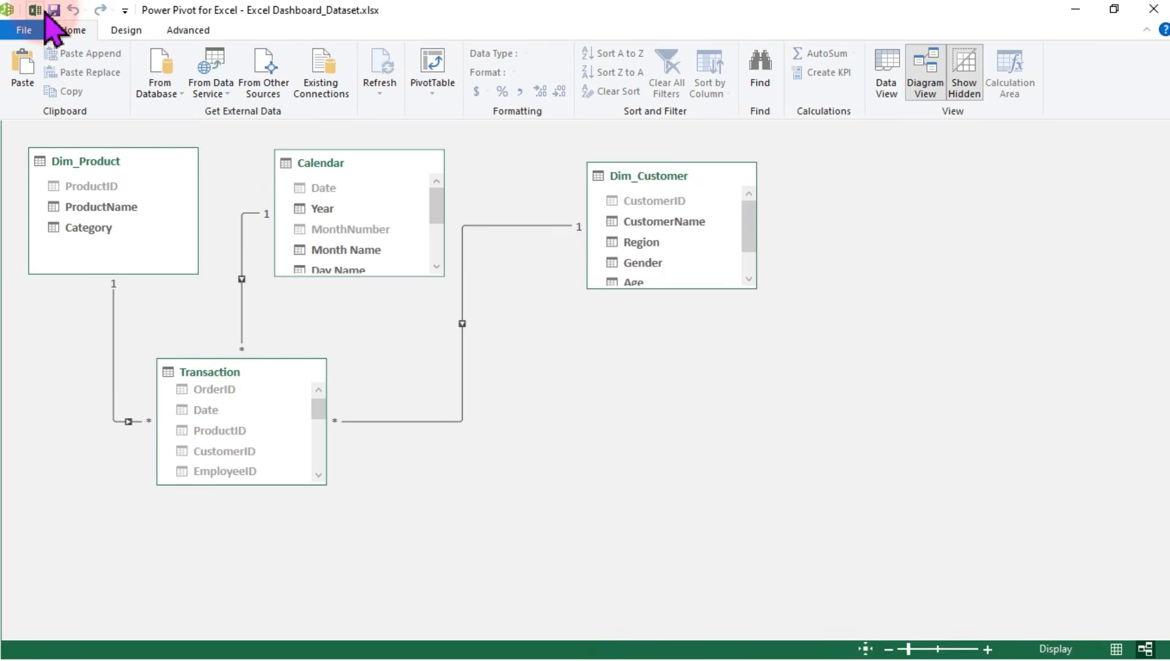
left_click(35, 10)
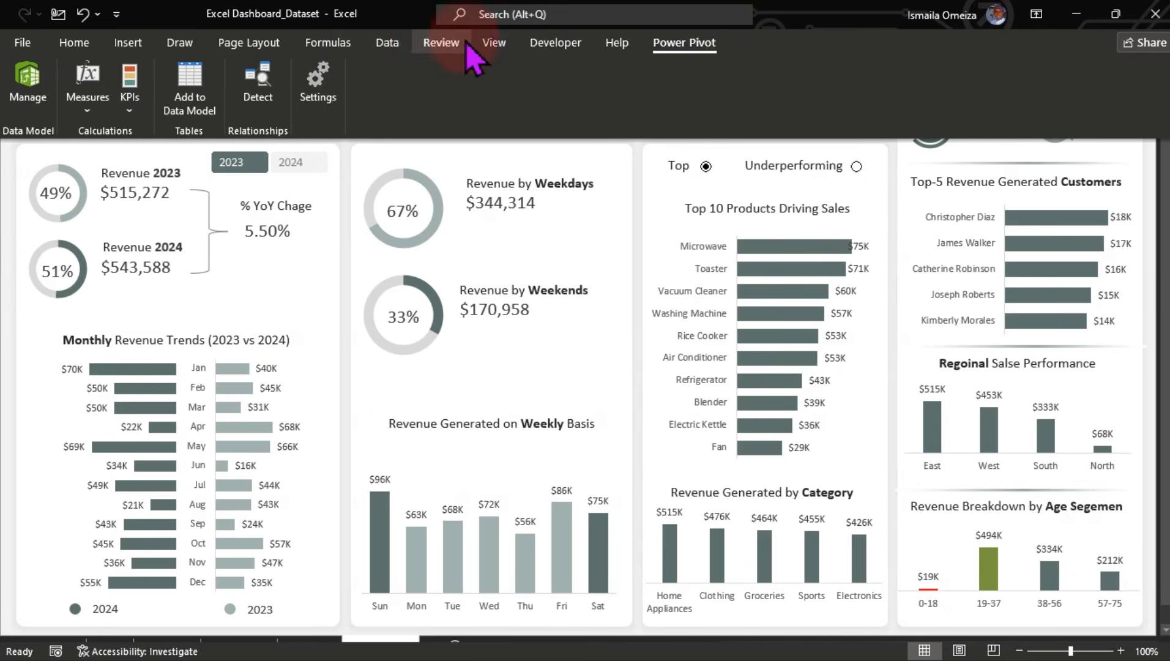
Review the Calendar, Dim_Customer, Dim_Product and Transaction queries in the Power Query Editor and return to the unobstructed Dashboard sheet
left_click(387, 44)
left_click(387, 69)
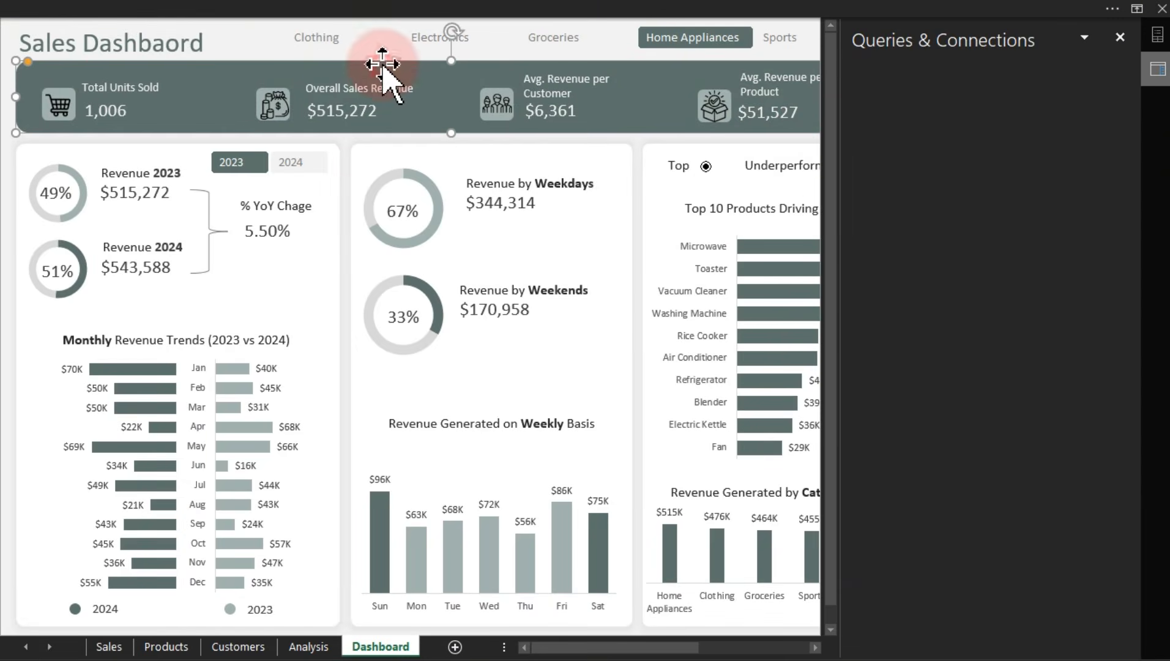
double_click(923, 284)
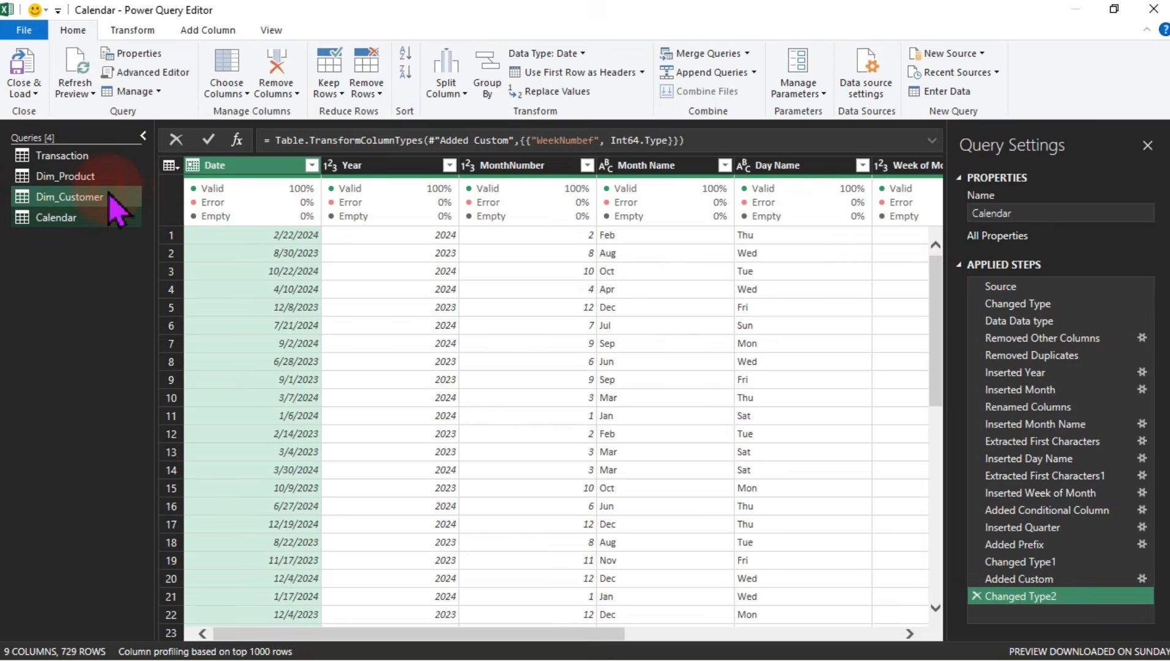
left_click(105, 195)
left_click(105, 179)
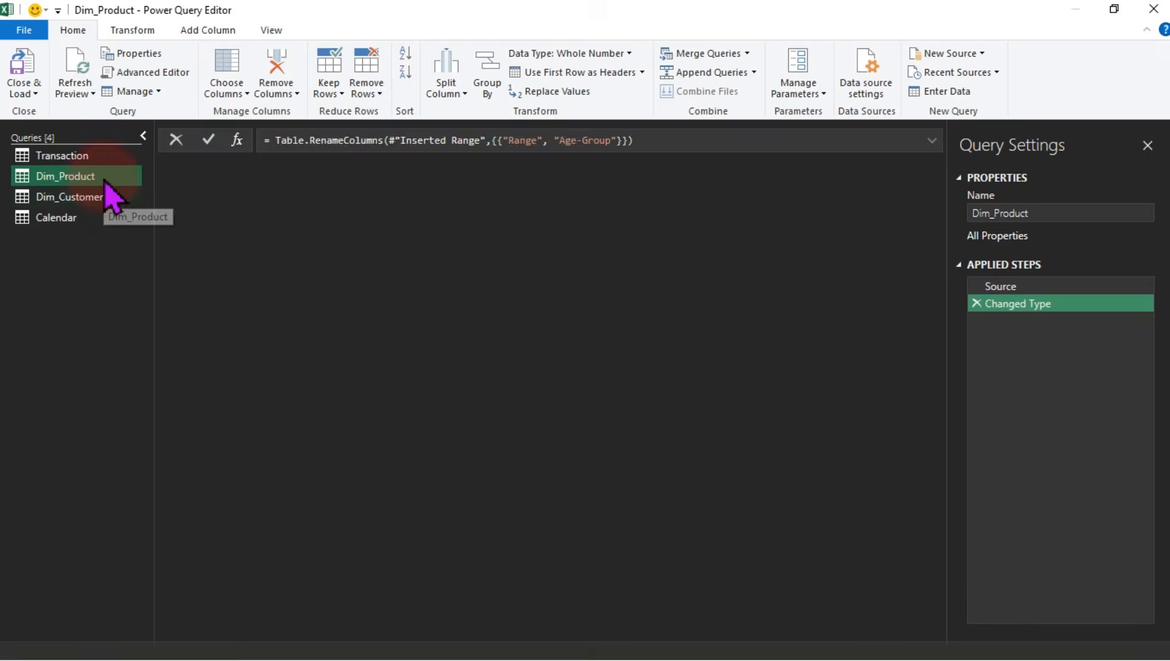
left_click(101, 156)
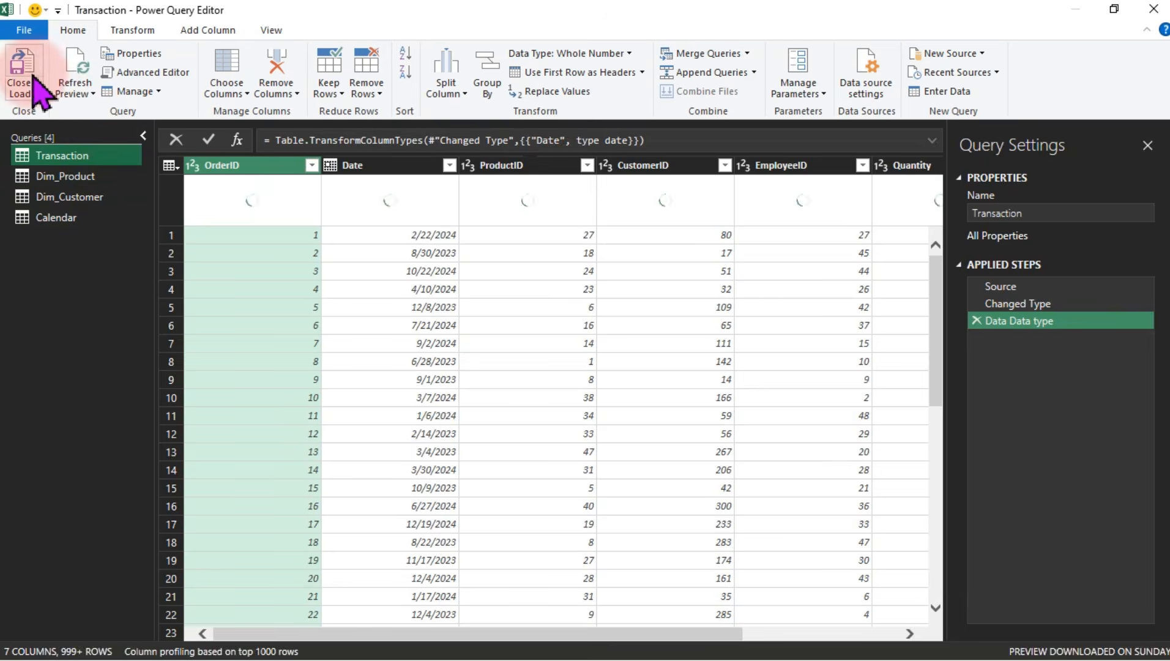
left_click(25, 76)
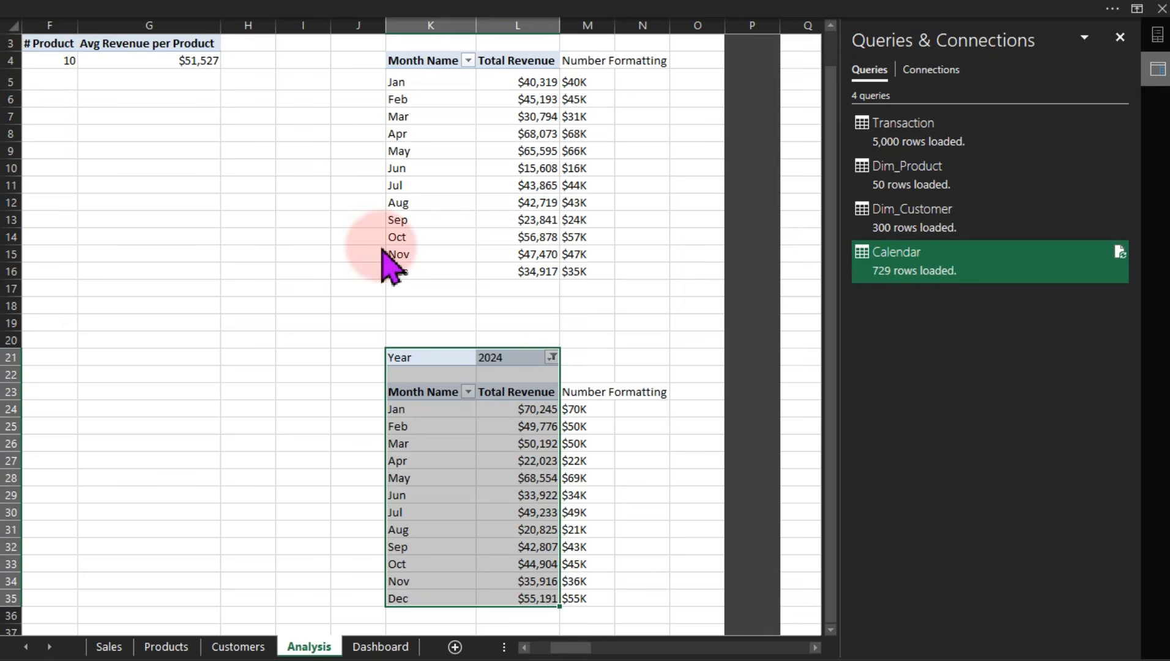
left_click(384, 649)
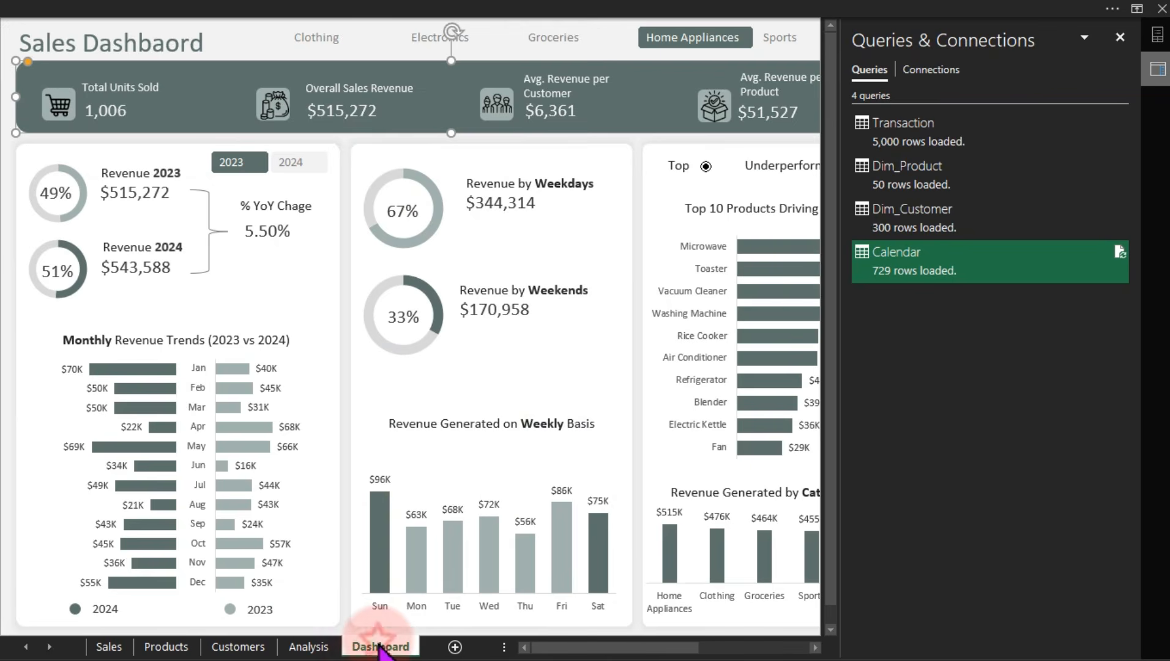
left_click(1120, 38)
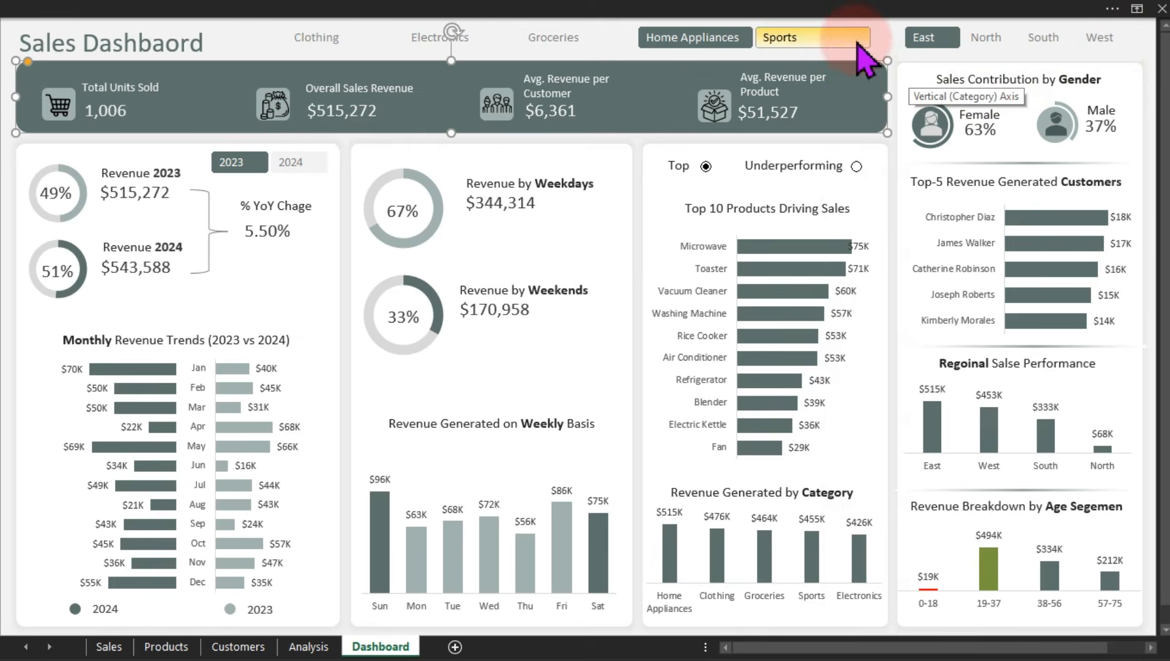
Filter the dashboard by Groceries and by Electronics, and switch the product ranking to Underperforming and back to Top
left_click(576, 35)
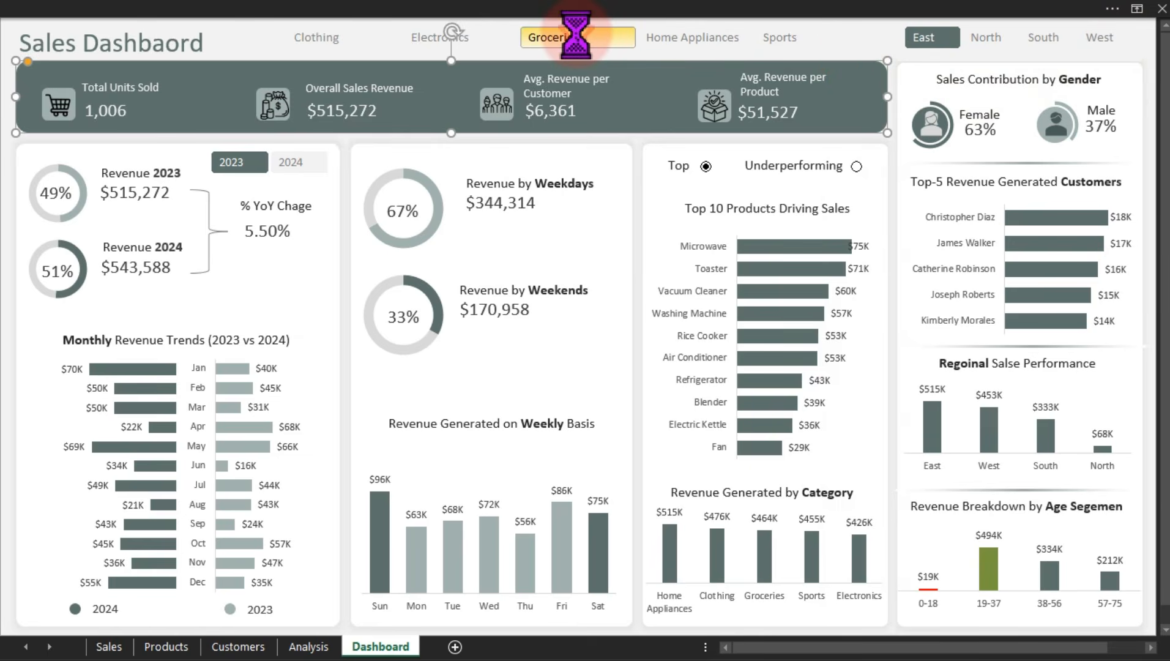
left_click(443, 38)
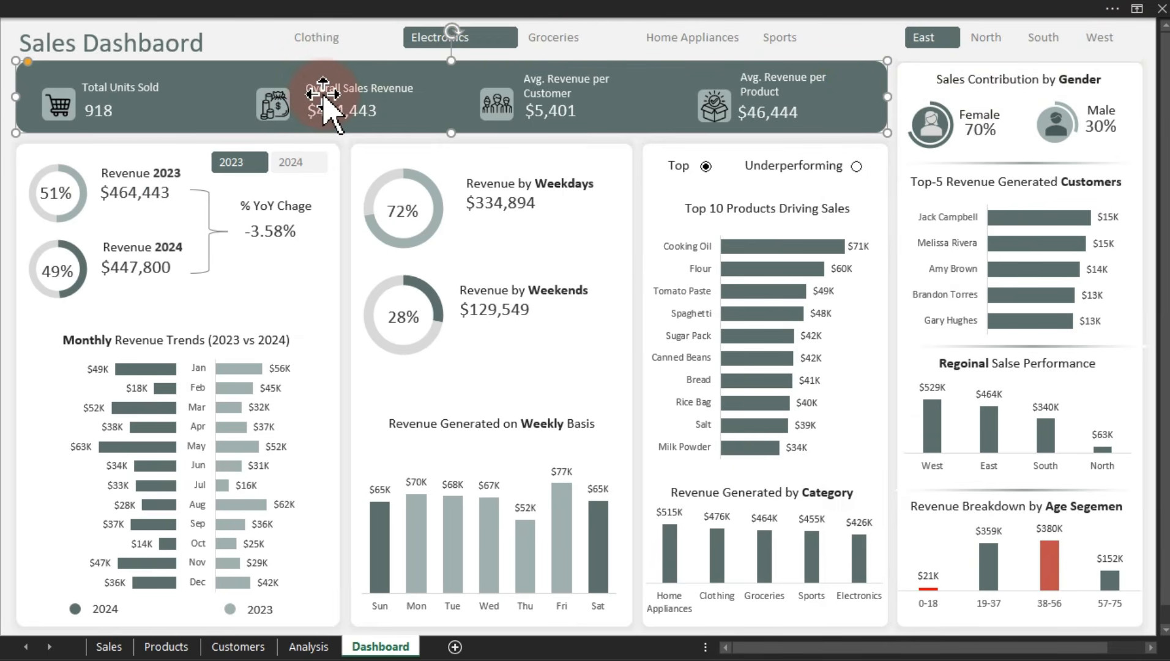
left_click(857, 168)
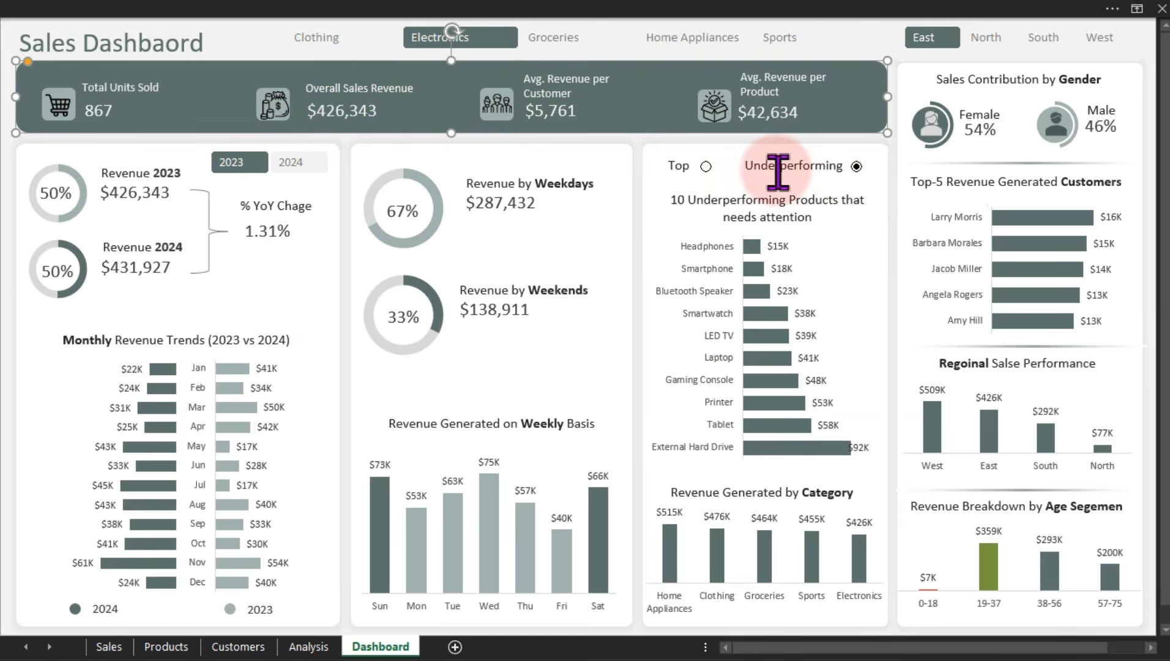
left_click(706, 166)
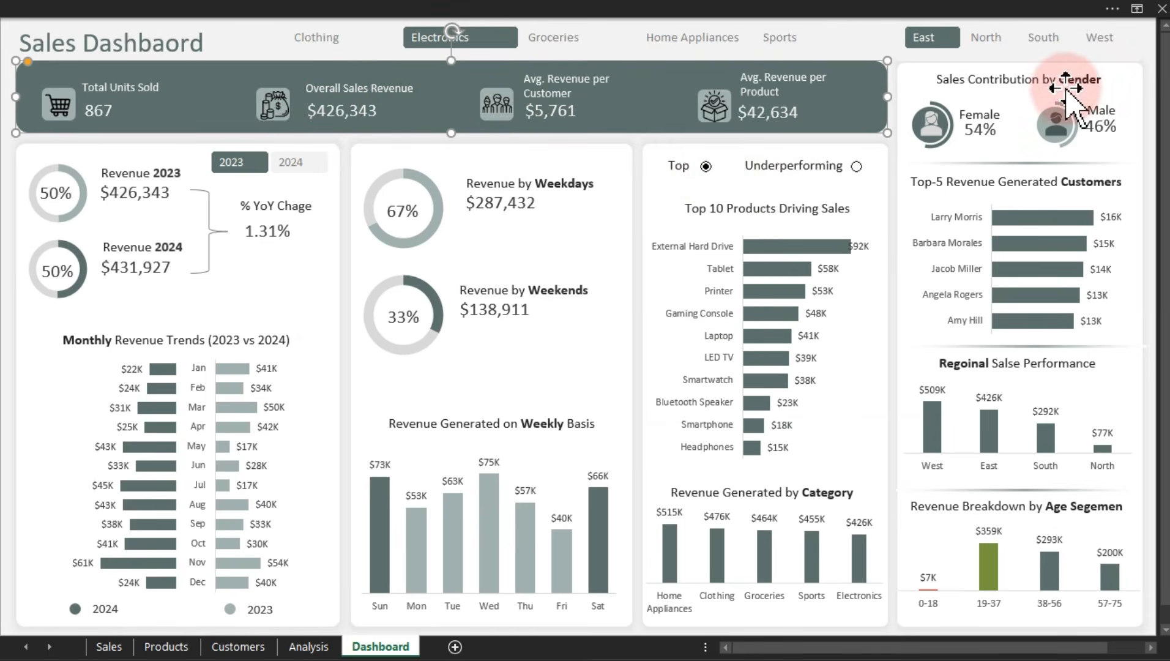
Filter the dashboard by the South, North and East regions in turn, and by the year 2024
left_click(1045, 39)
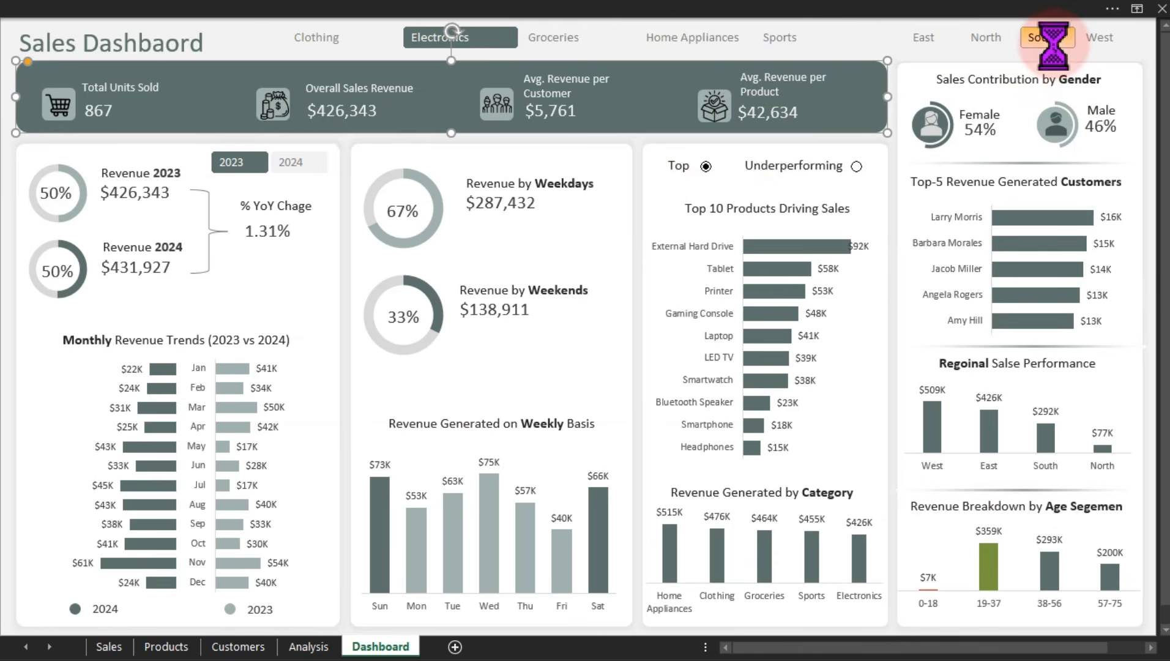
left_click(991, 40)
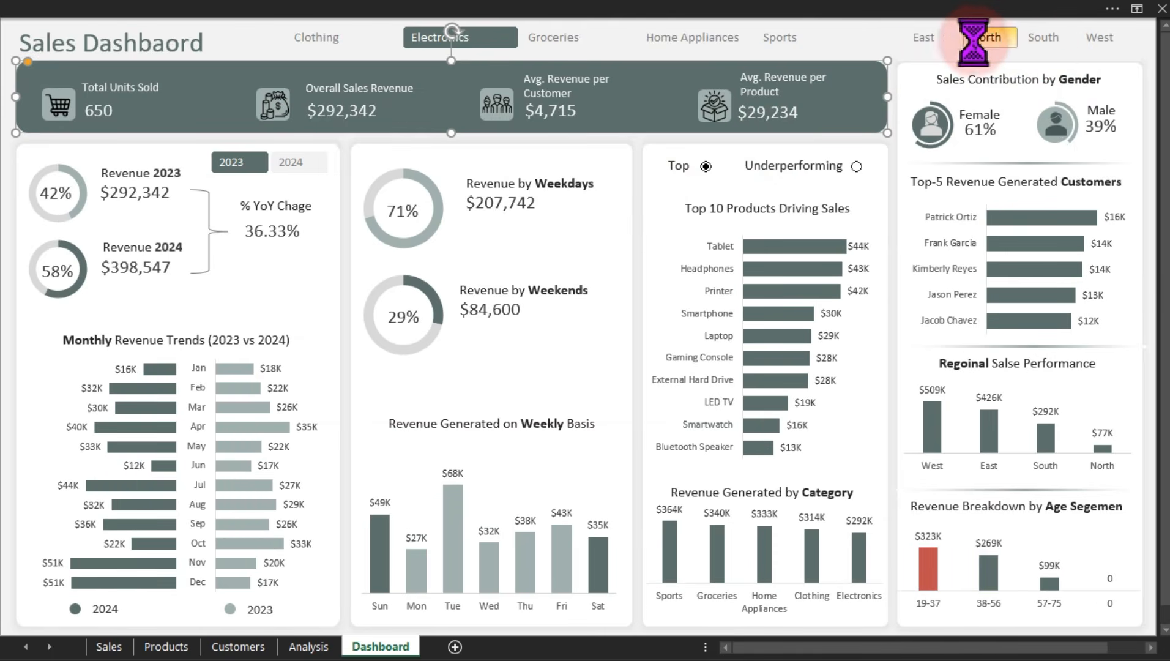
left_click(949, 44)
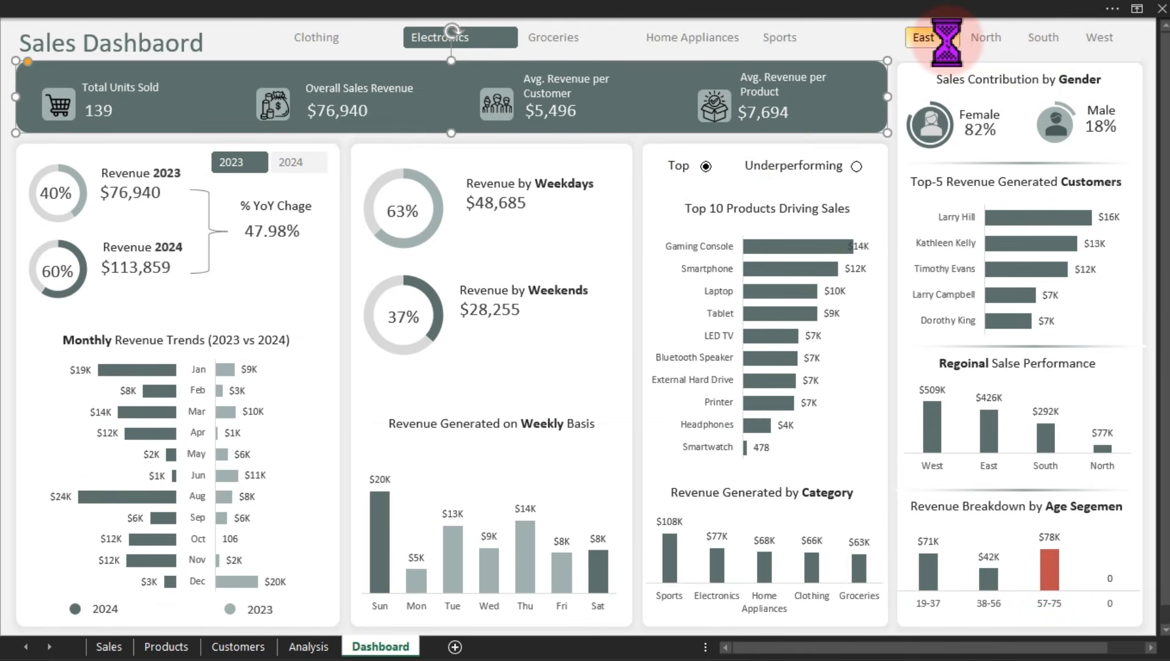
left_click(290, 165)
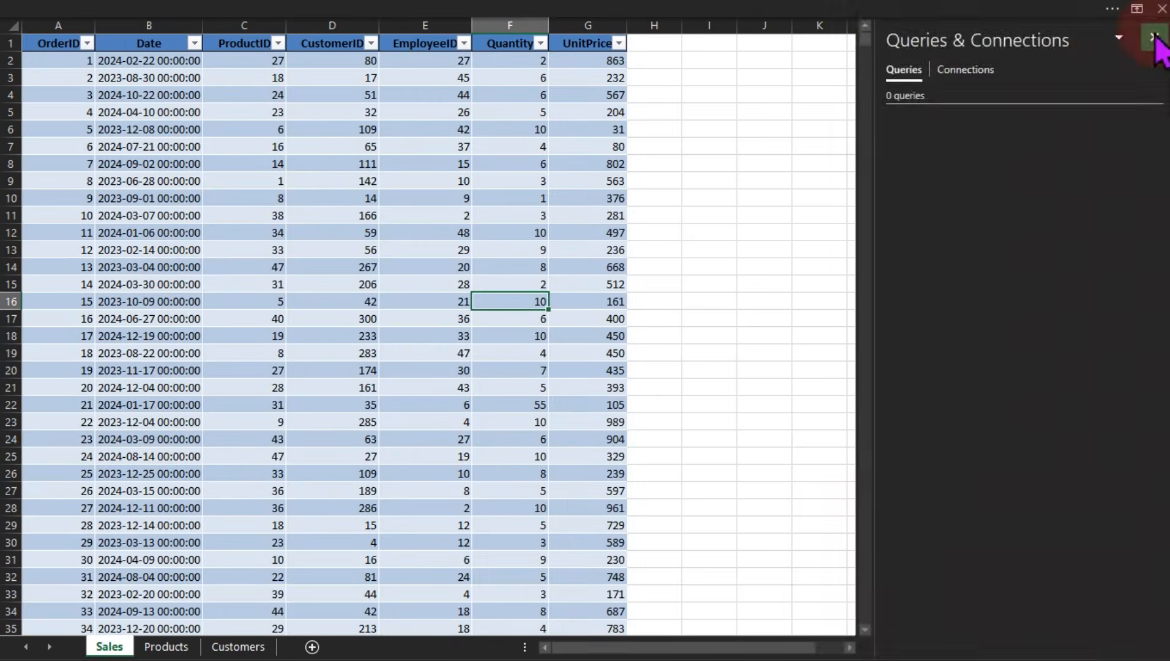
Close the Queries & Connections pane and look through the source tables on the Products, Customers and Sales sheets
left_click(1144, 39)
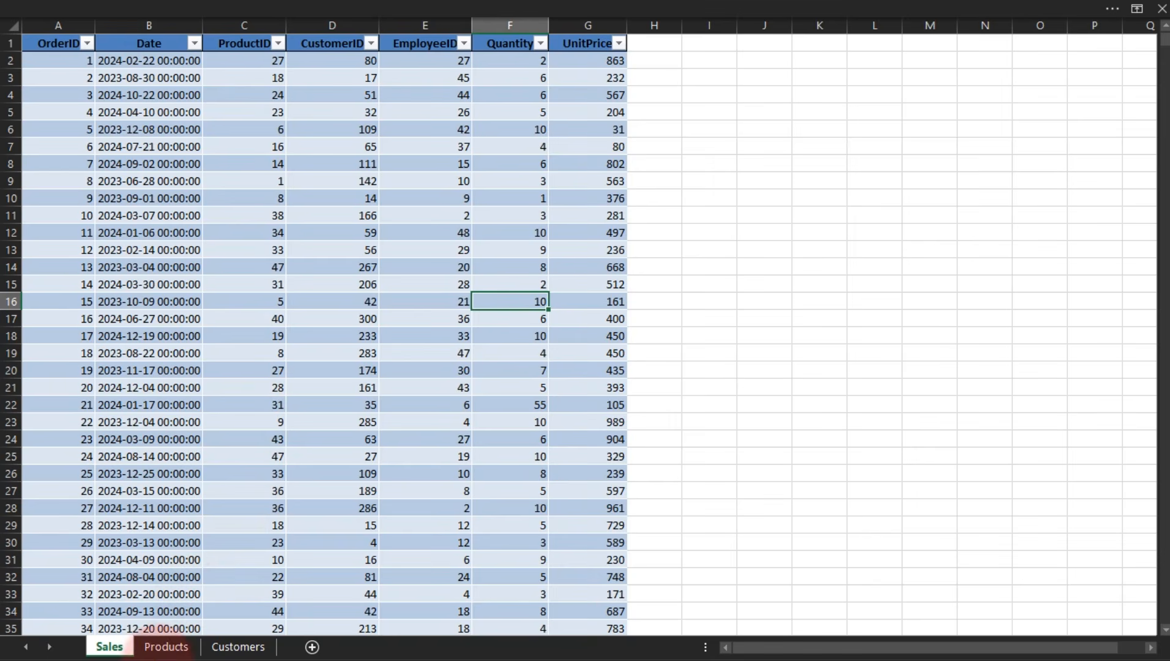
left_click(164, 648)
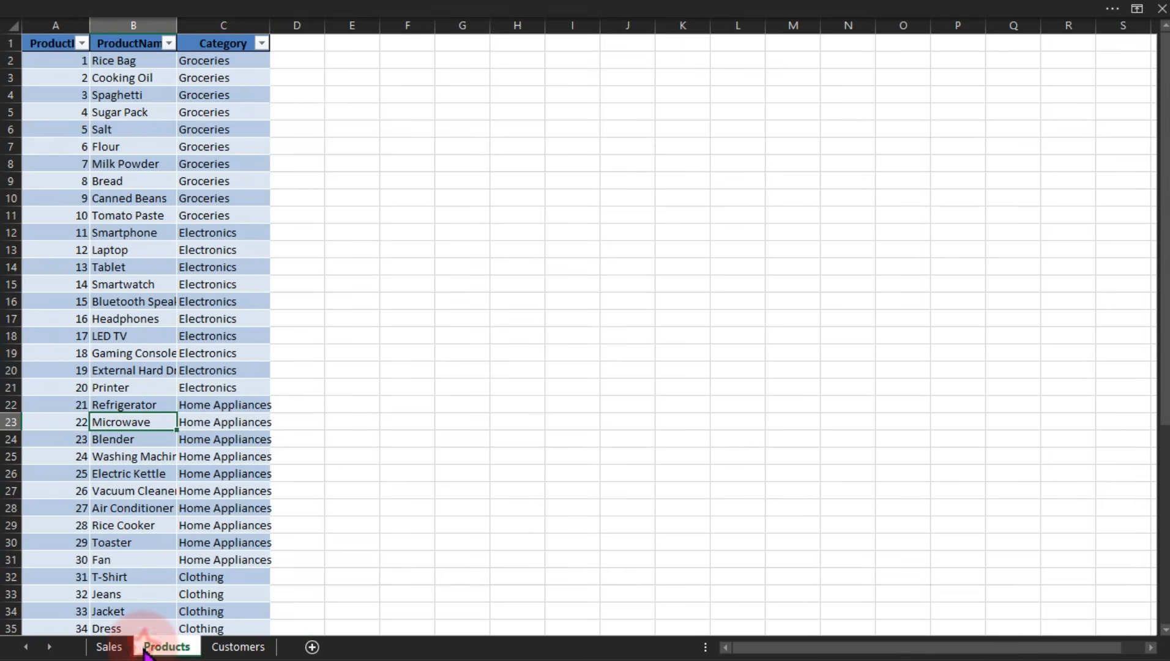
left_click(255, 644)
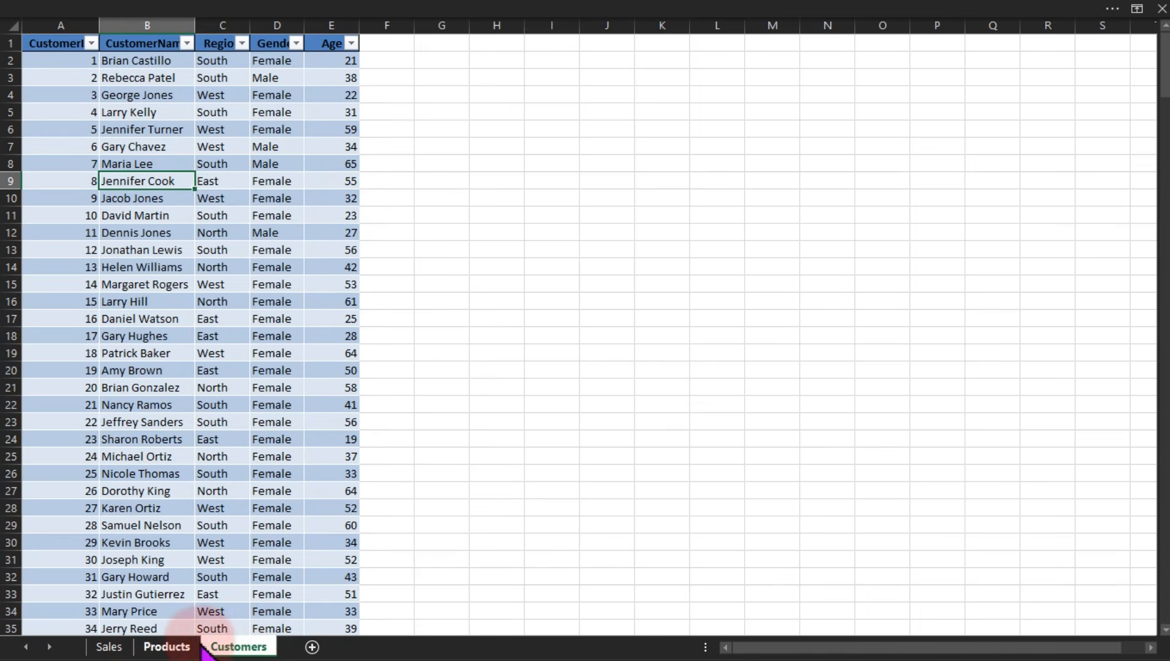
left_click(109, 647)
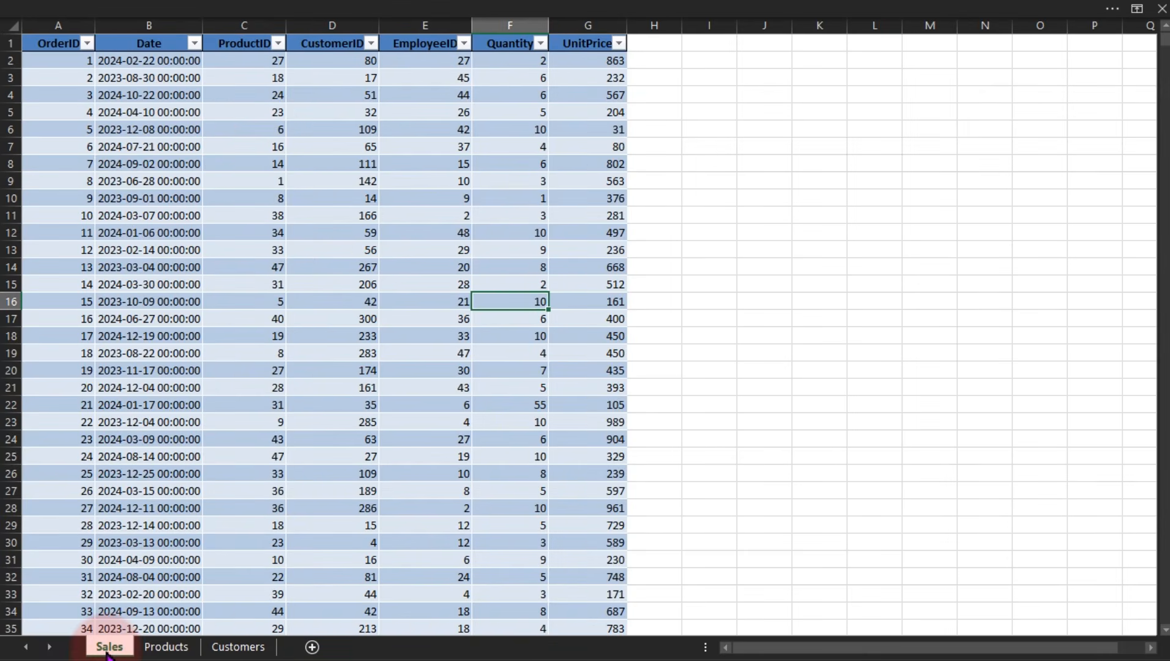
left_click(165, 647)
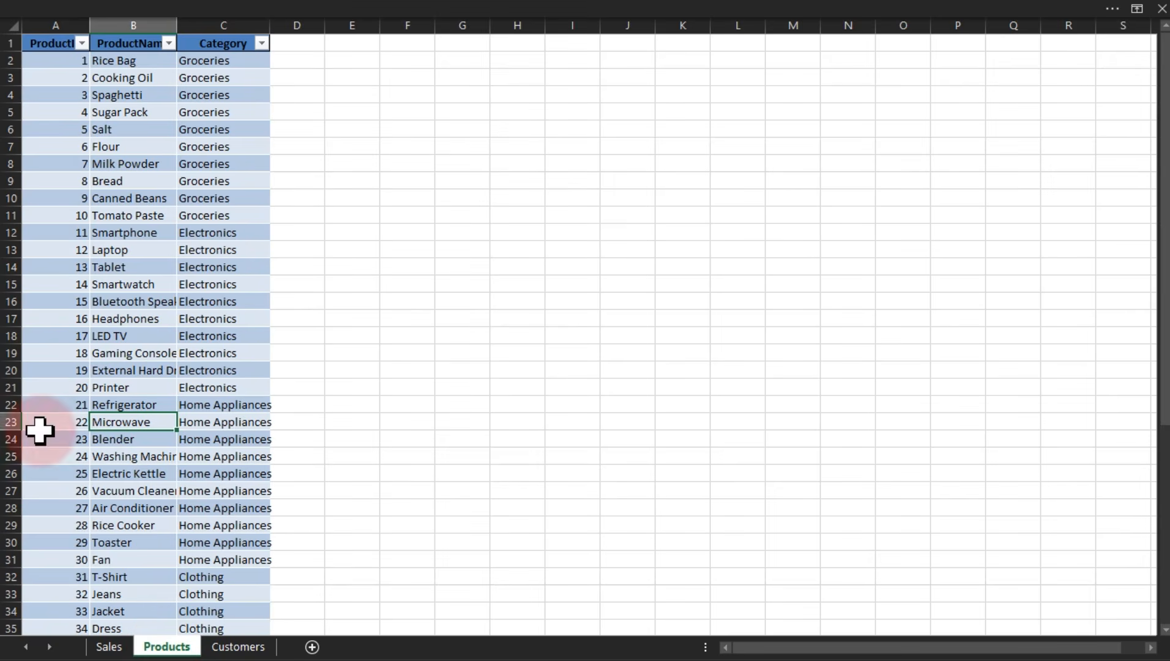
left_click(119, 651)
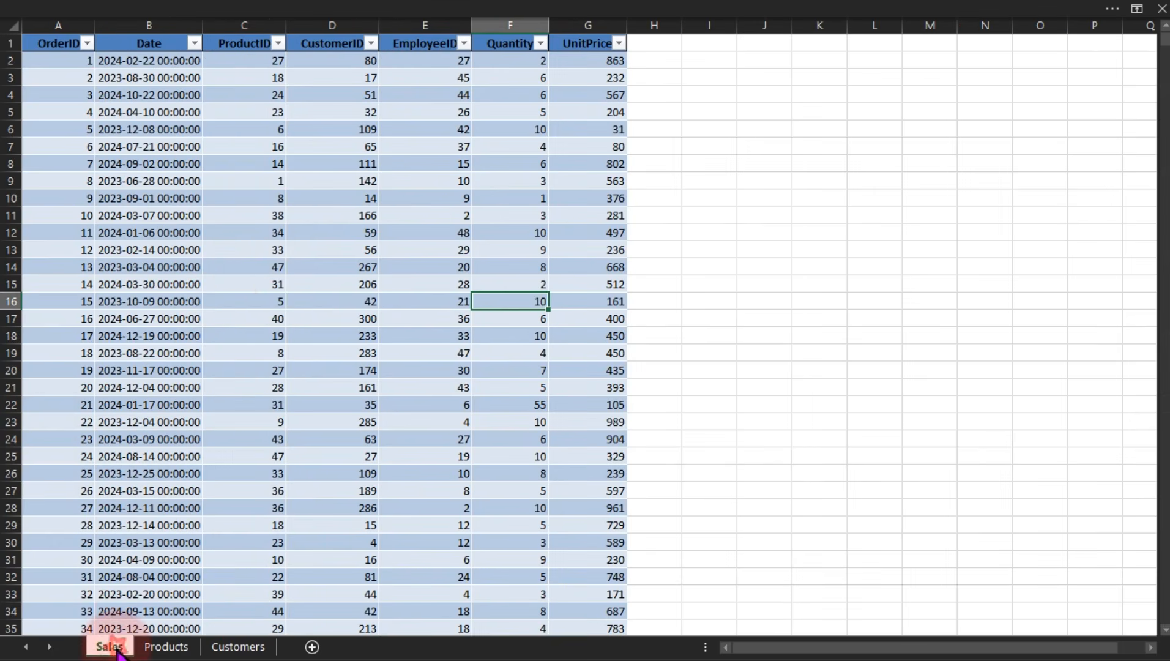
Load the table on the Sales sheet into the Power Query Editor as a new query
left_click(222, 302)
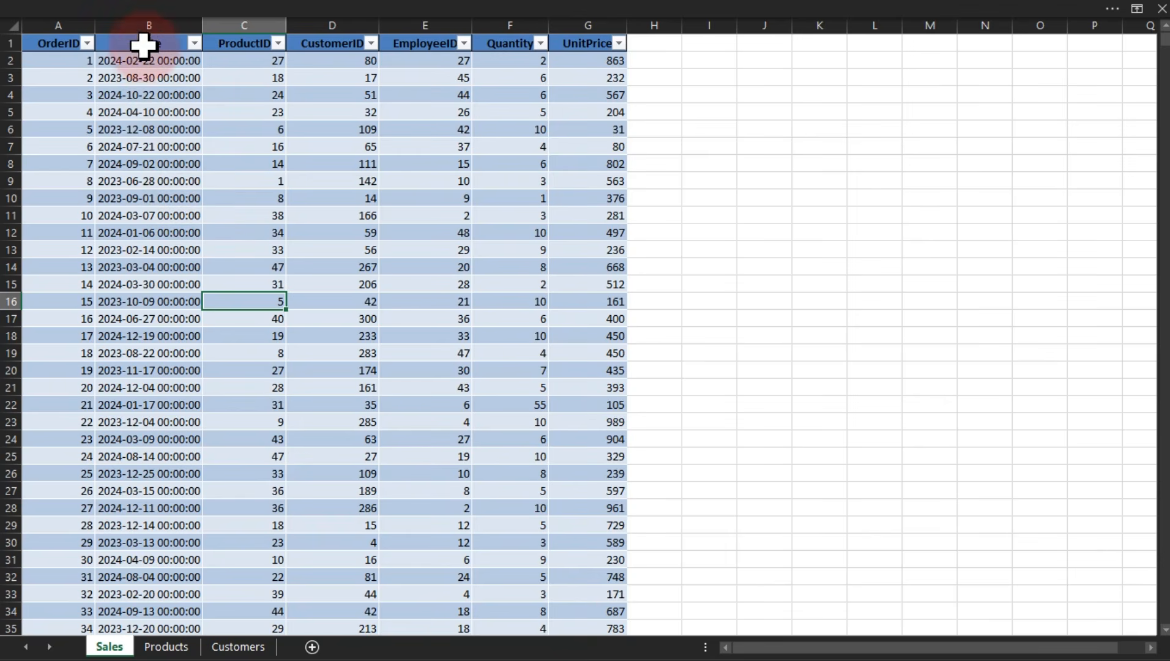
left_click(143, 25)
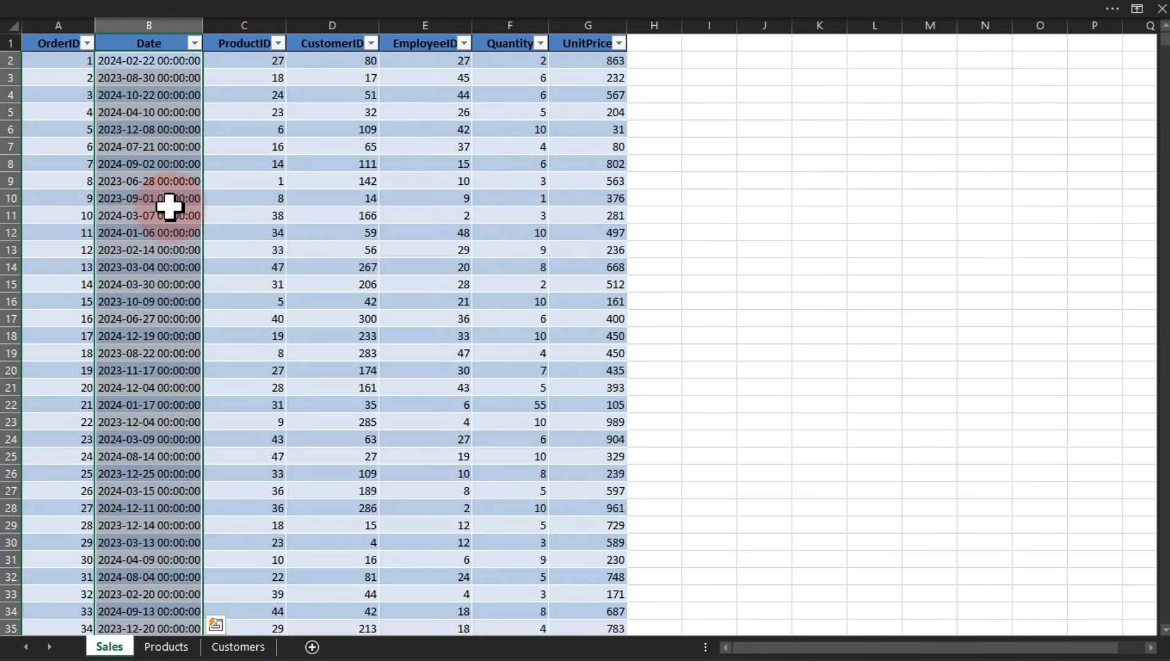
left_click(315, 9)
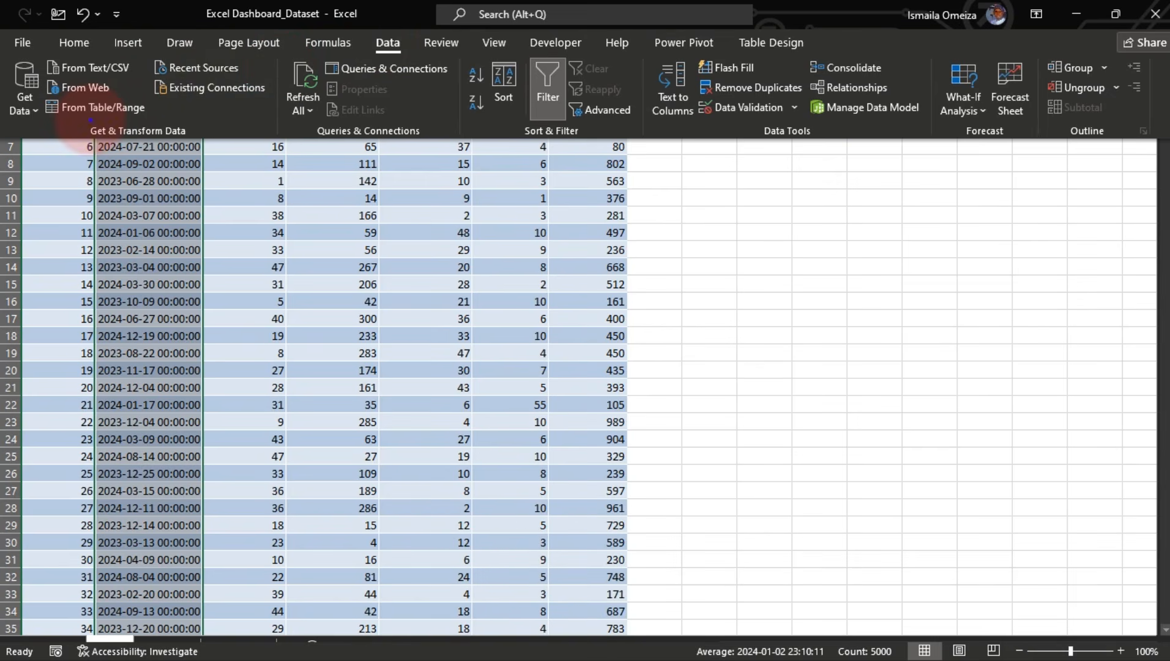
left_click_drag(87, 118, 97, 218)
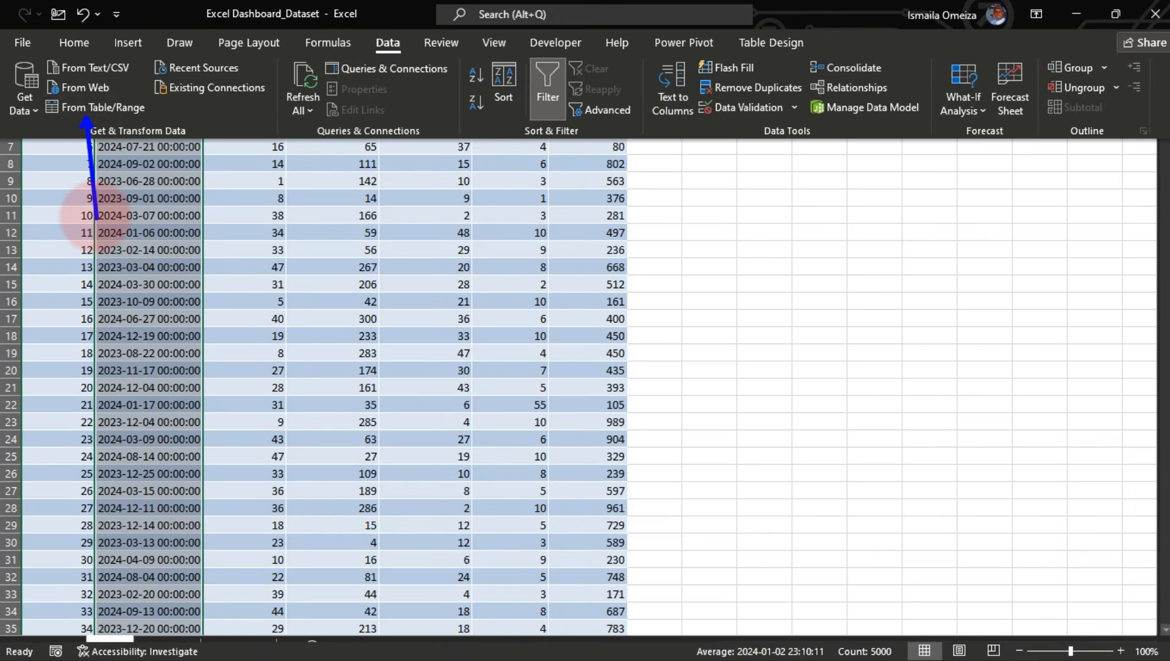
key("Escape")
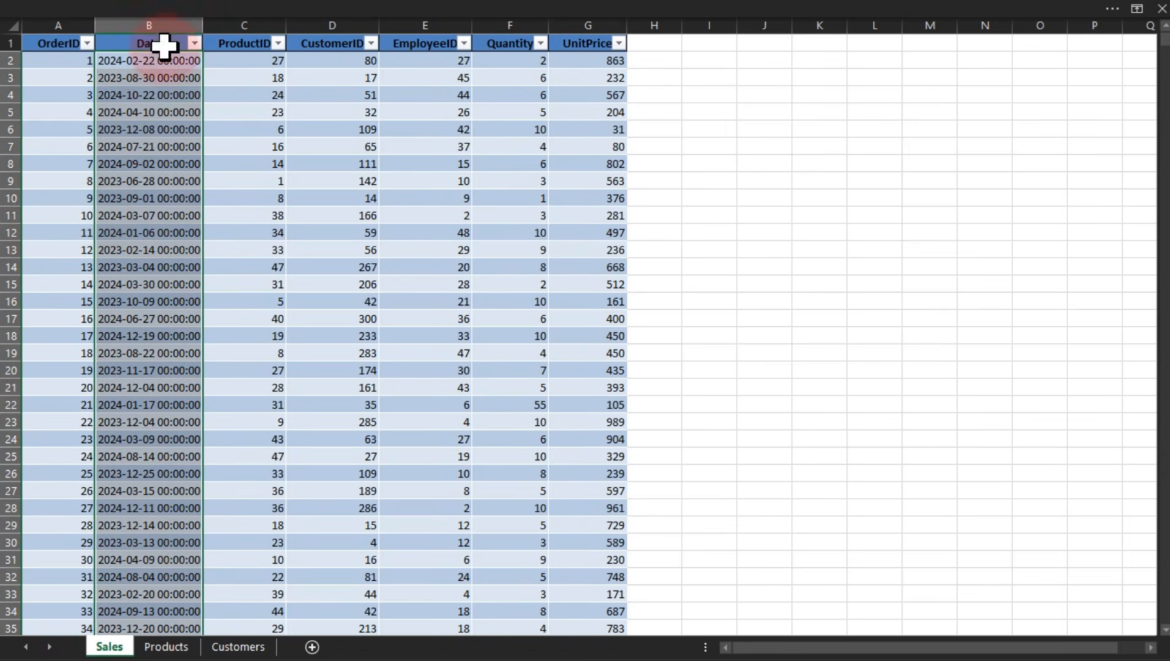
left_click(225, 13)
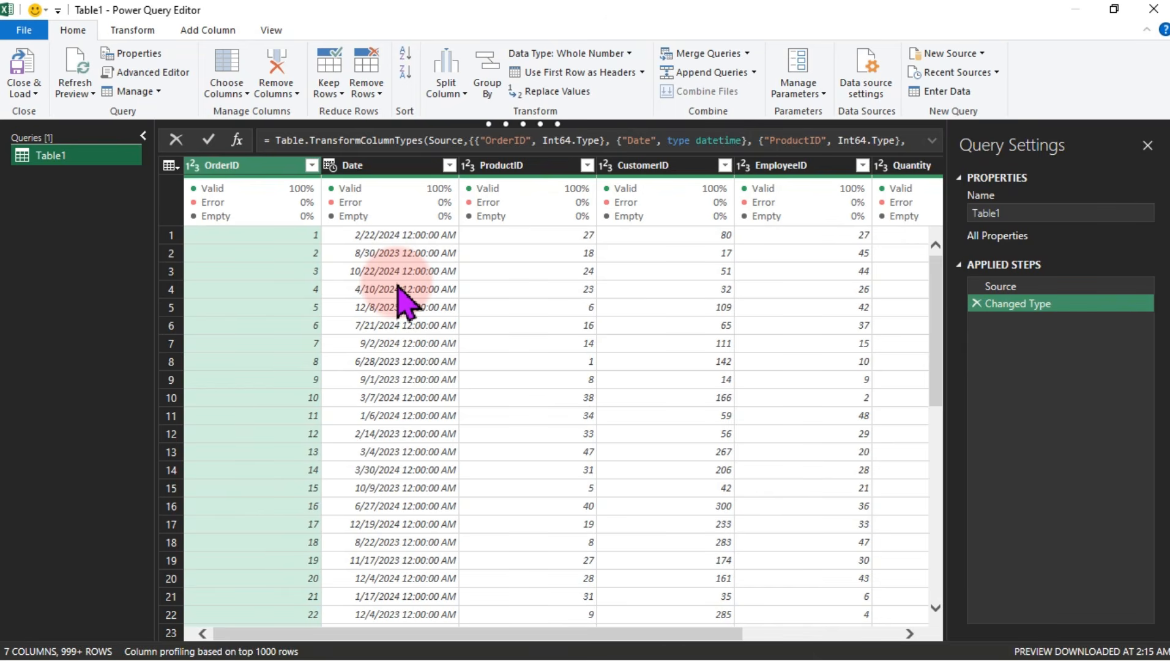
Change the Date column's data type to Date, adding the conversion as a new step
left_click(331, 166)
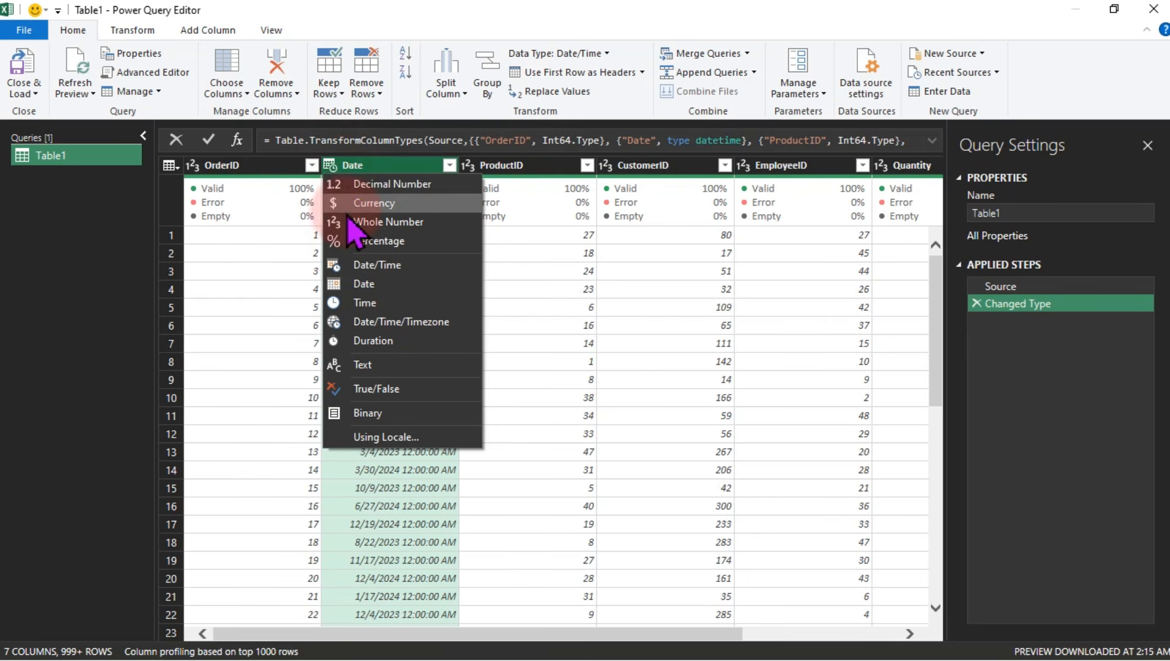
left_click(370, 285)
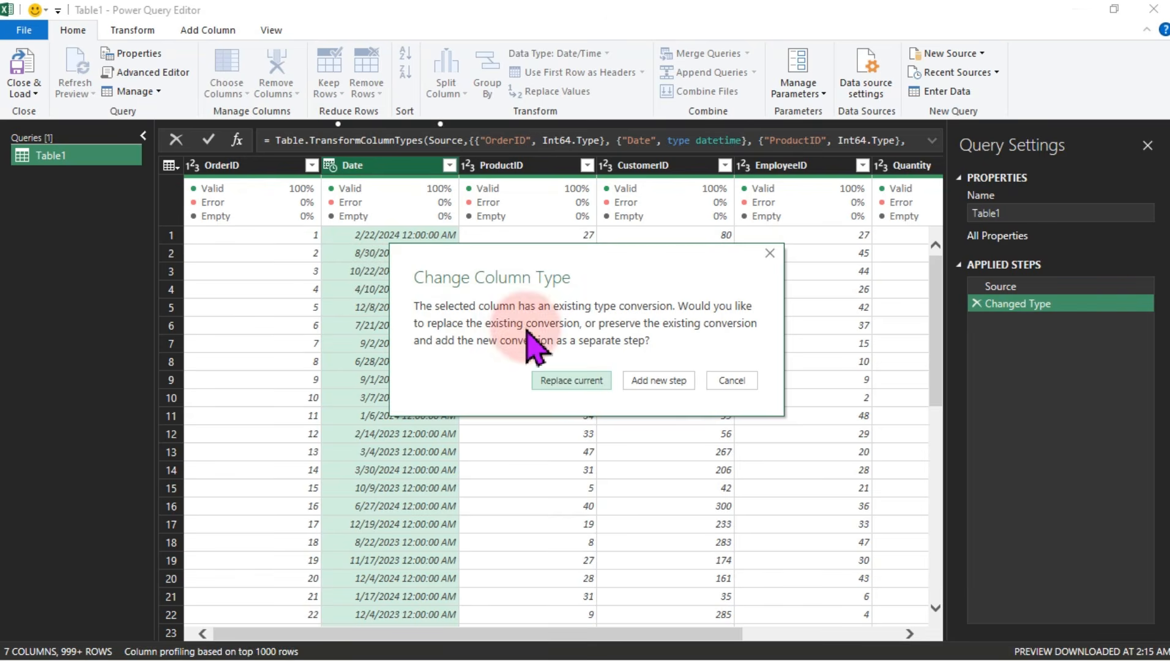
left_click(640, 383)
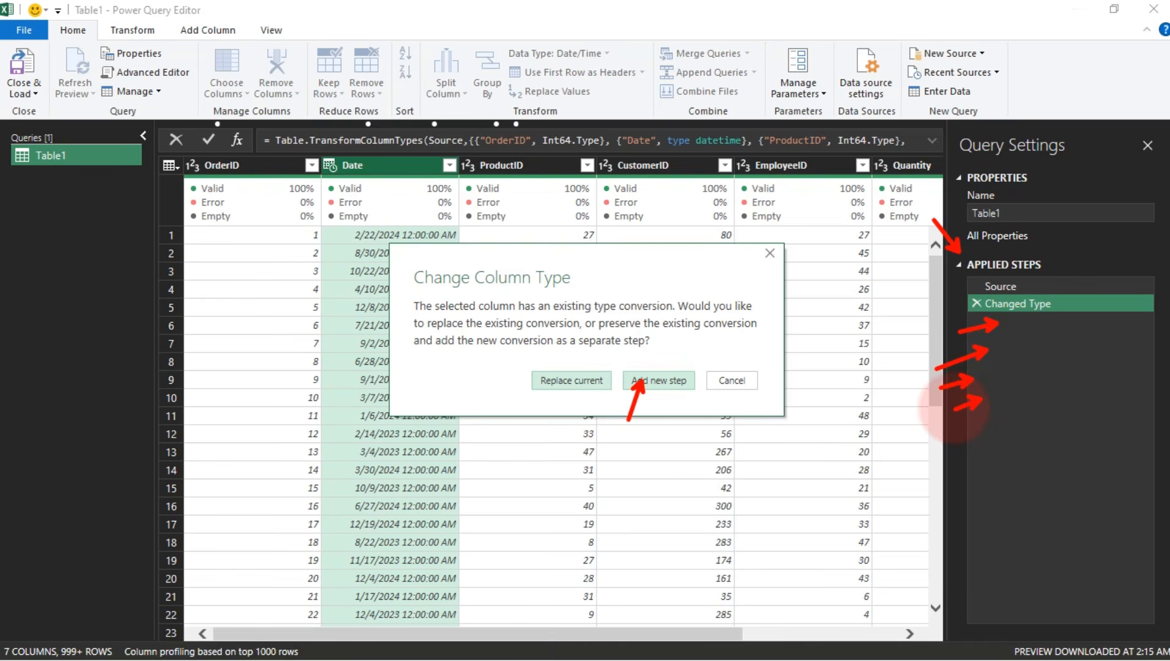
left_click(647, 382)
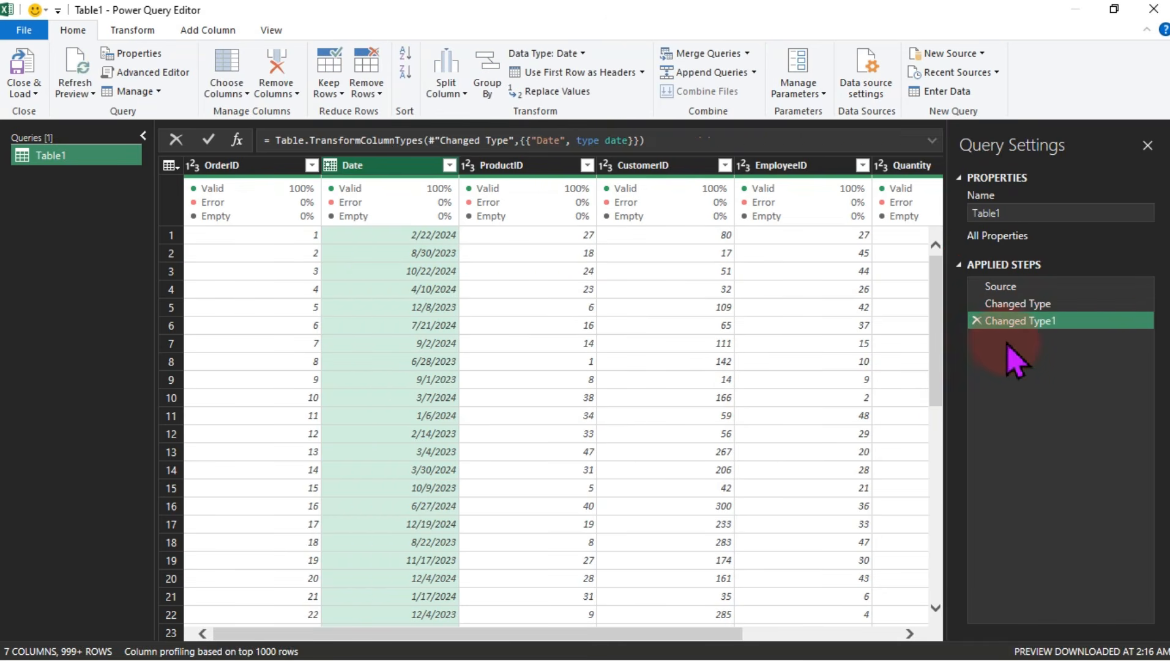
Rename the newest applied step, the Date column's type conversion, as "Data Data type"
right_click(1034, 324)
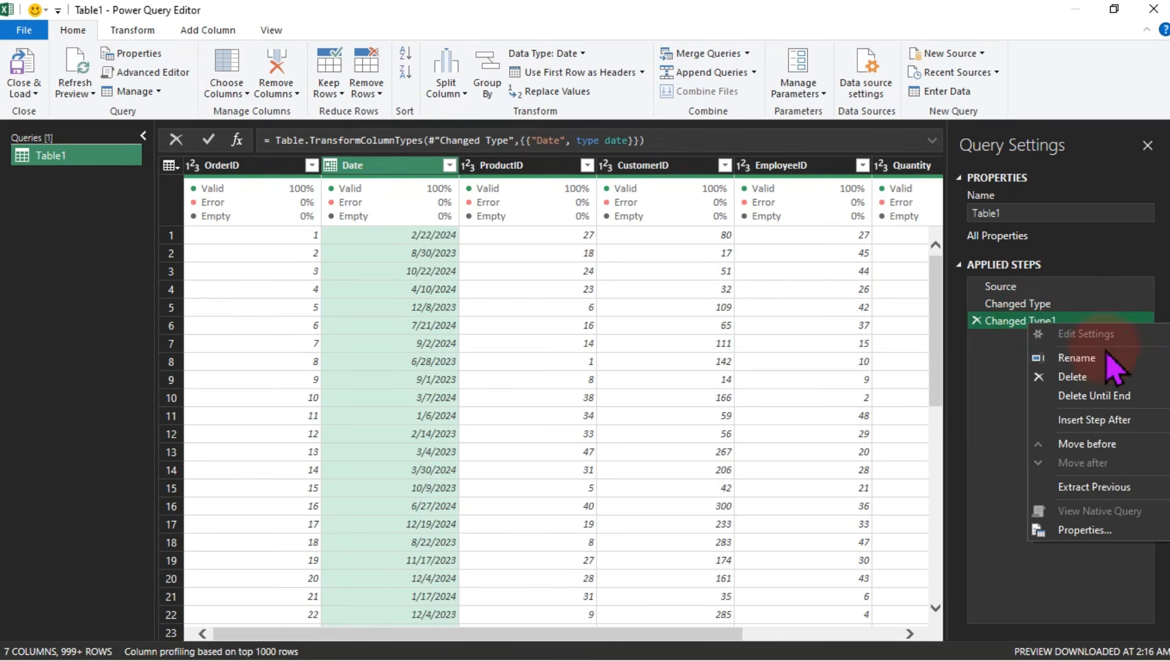
left_click(1078, 358)
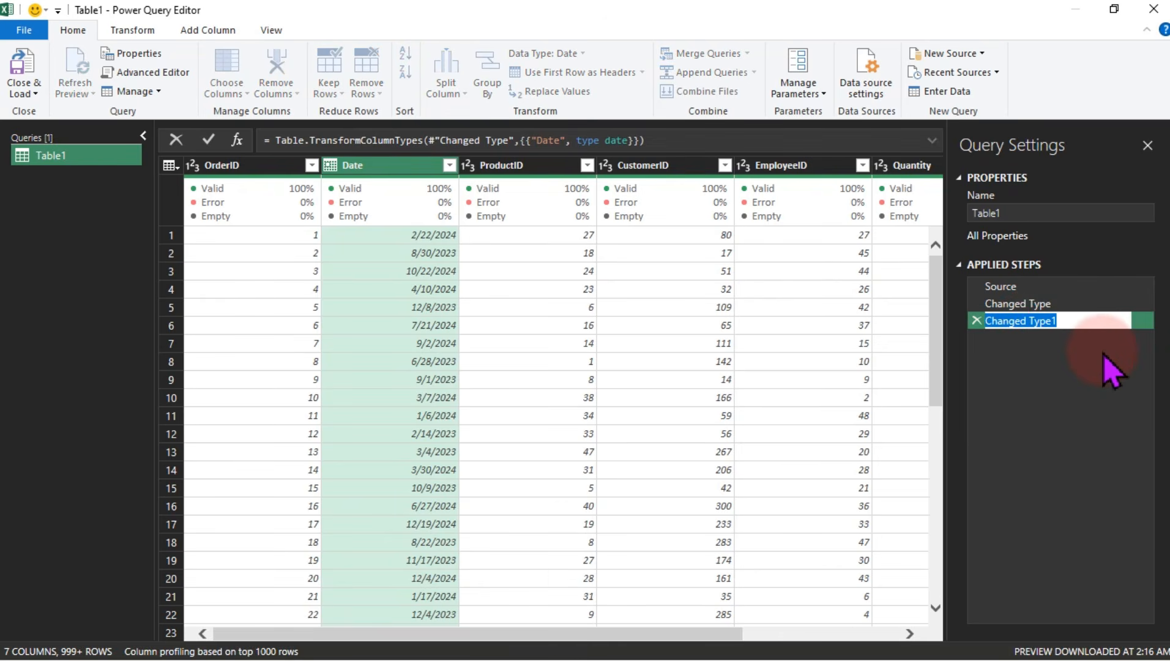
type("Da")
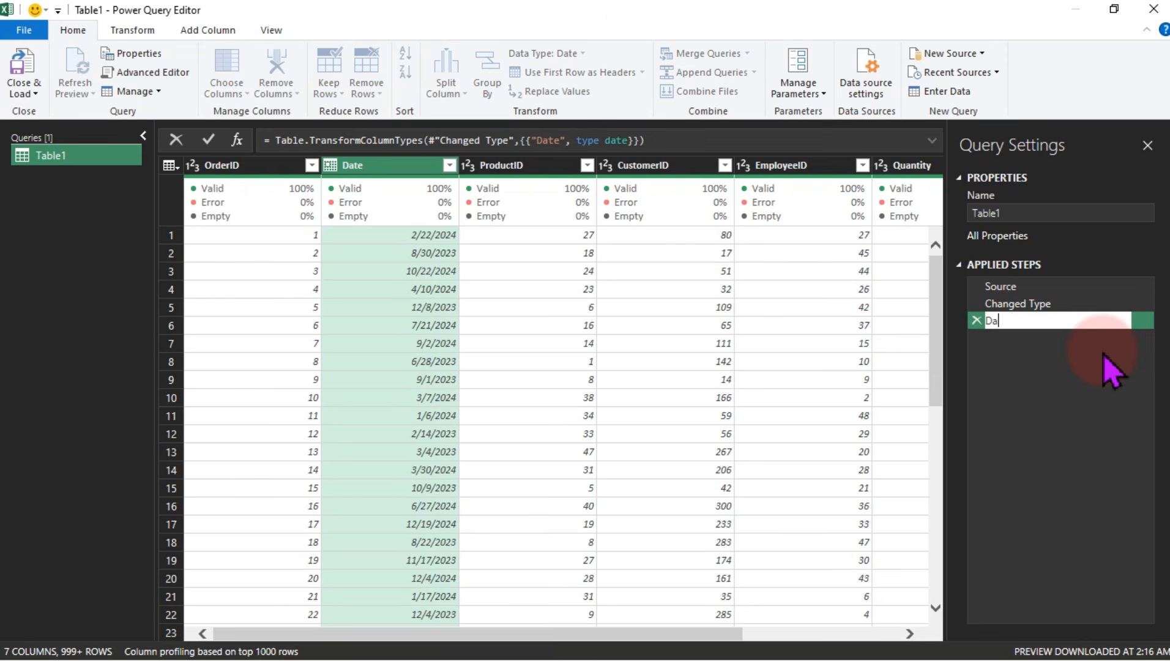
type("taeData type")
key("Return")
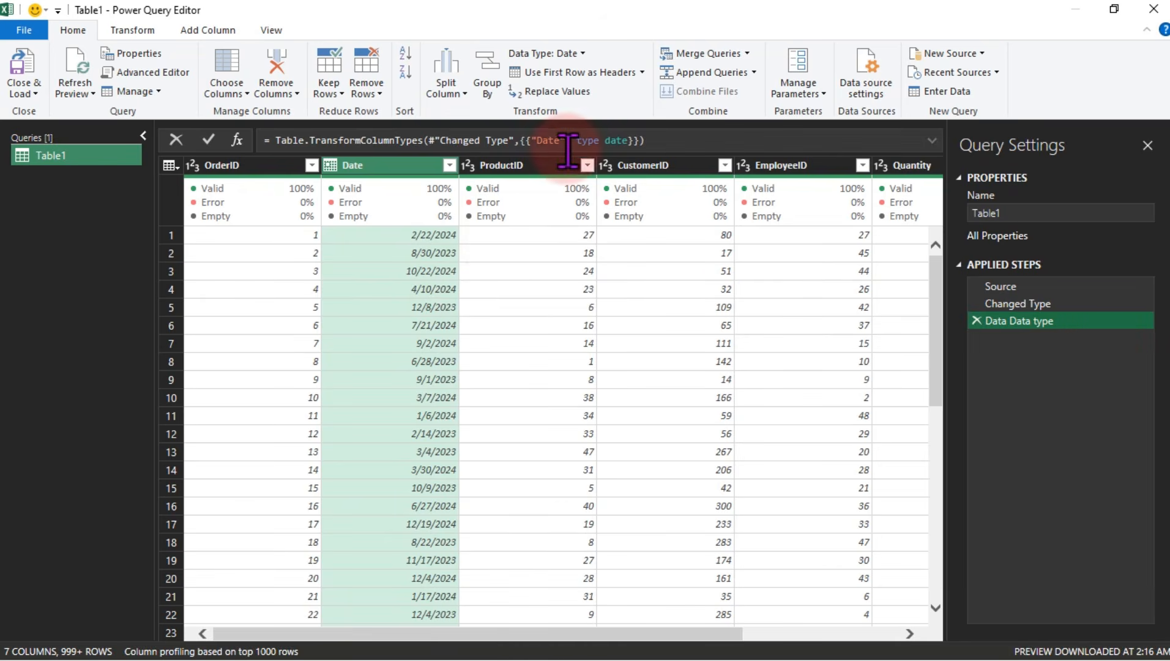
Check the data types of the remaining columns and rename the query Transaction
left_click(532, 166)
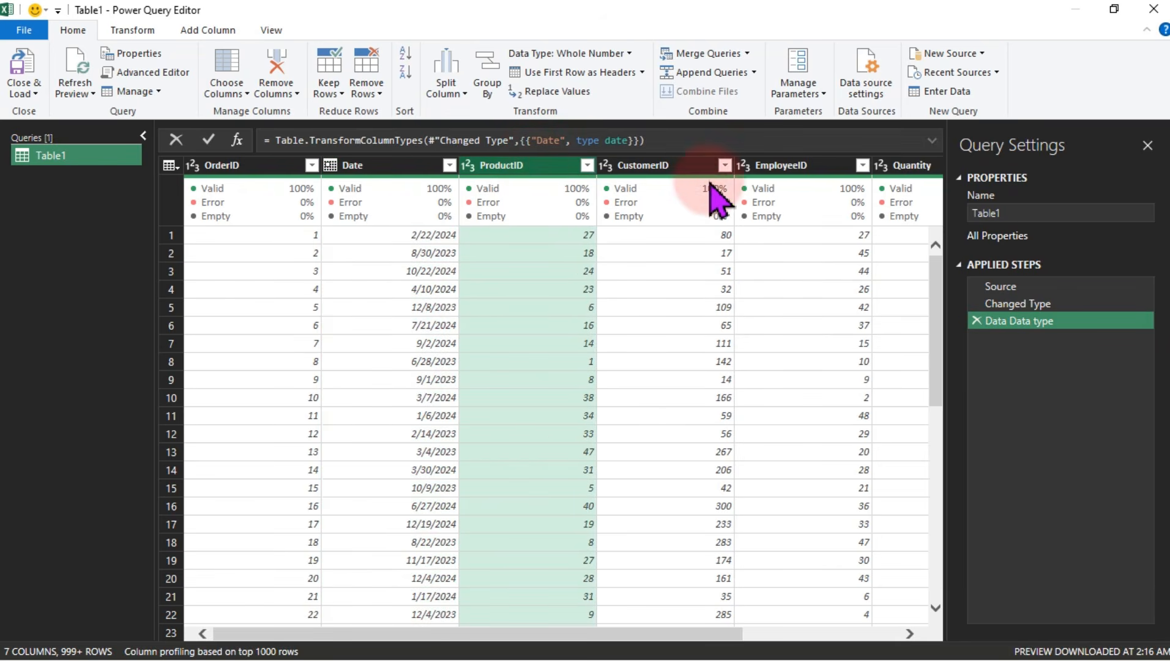
left_click(686, 171)
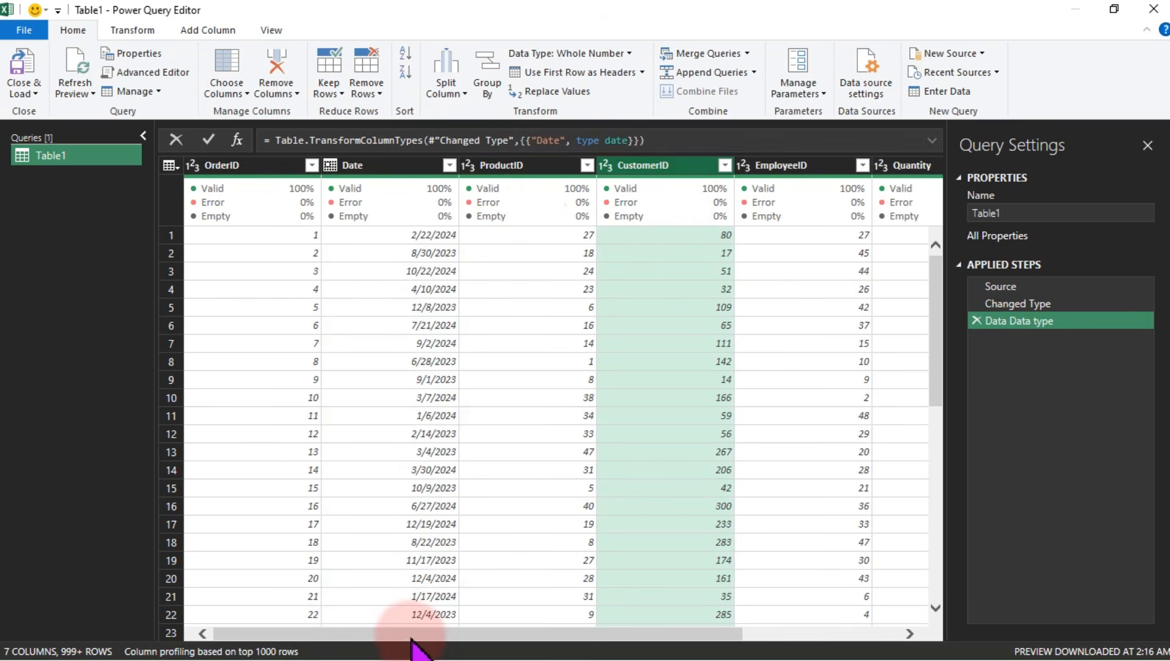
left_click_drag(410, 635, 586, 641)
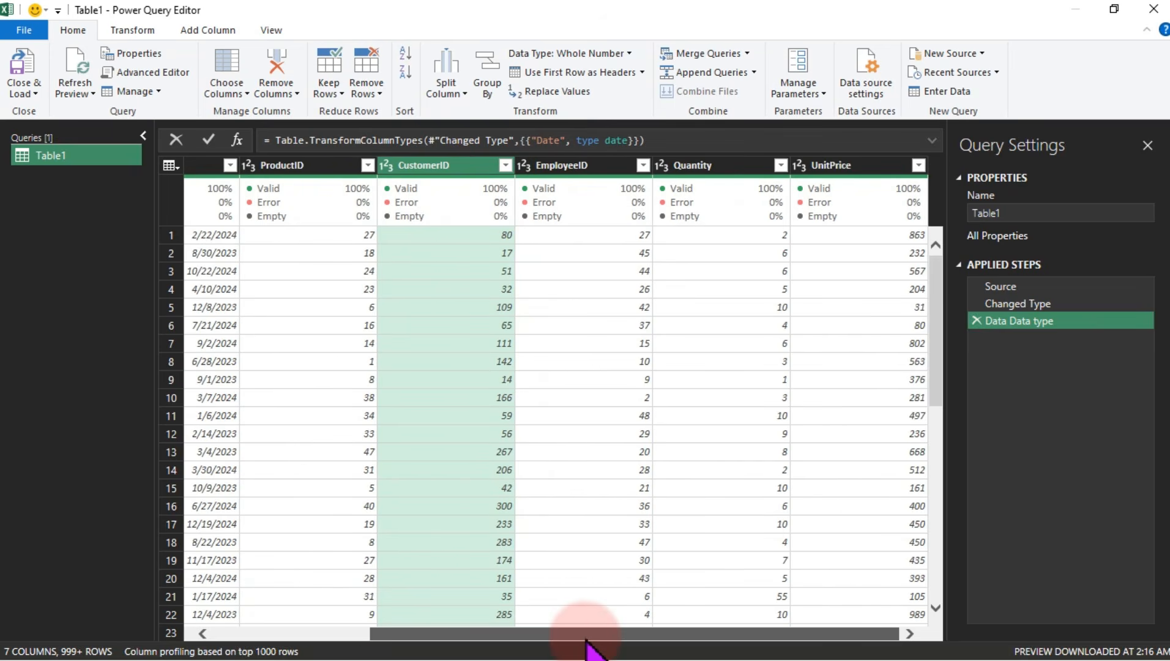
left_click_drag(586, 639, 375, 641)
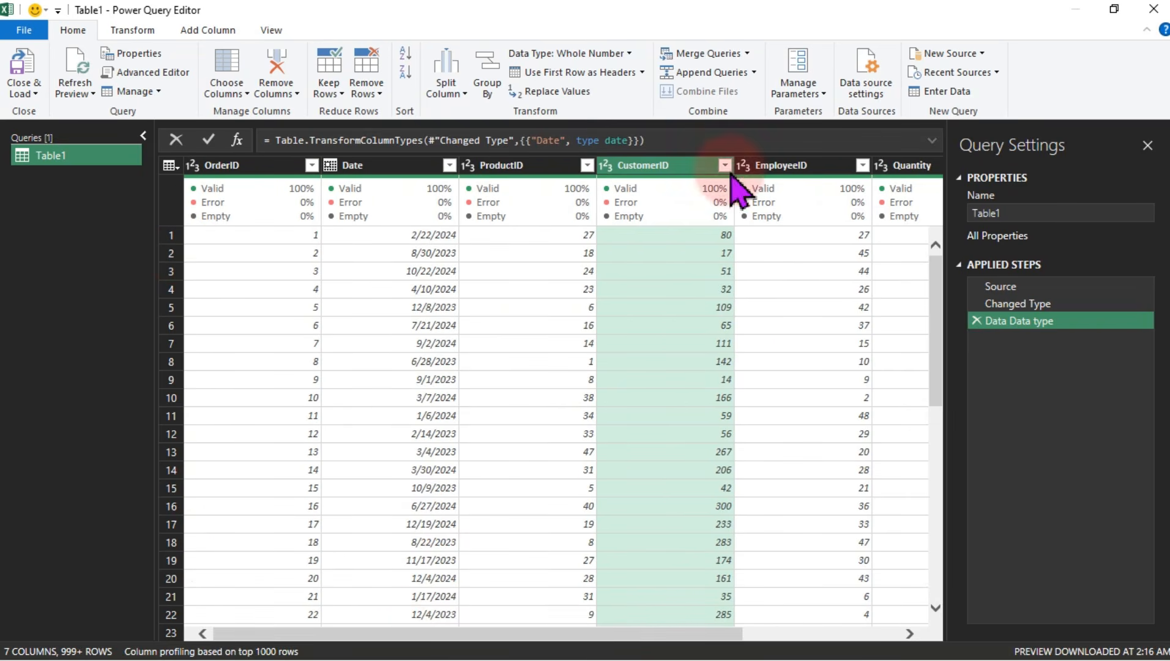
left_click(1009, 213)
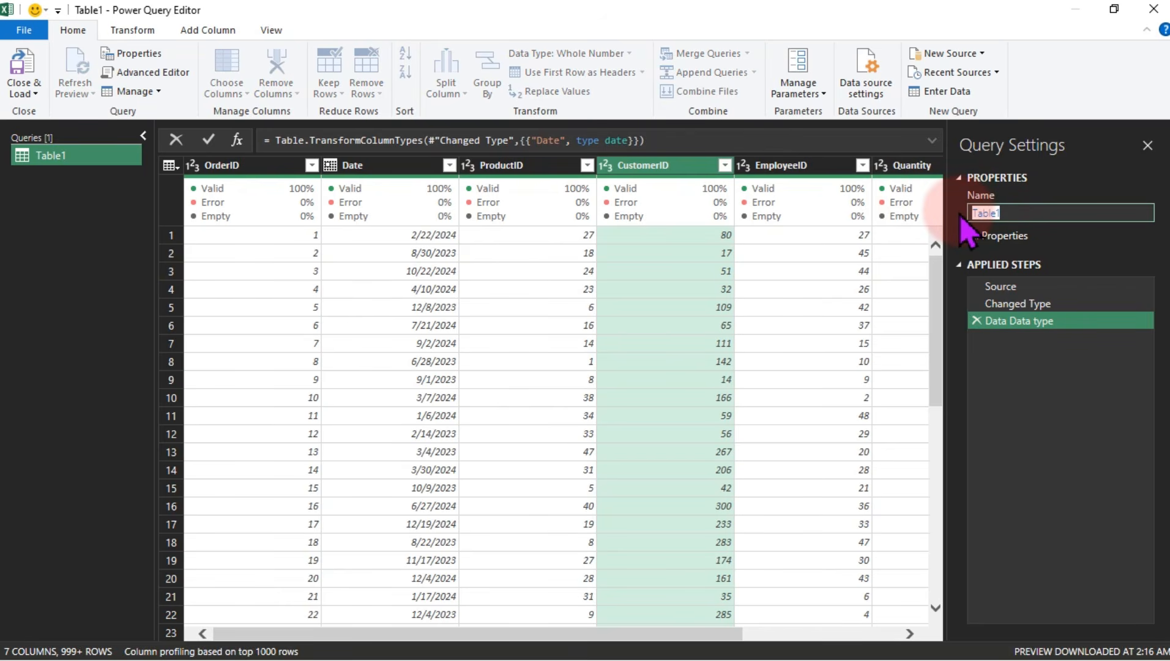
type("Transaction")
key("Return")
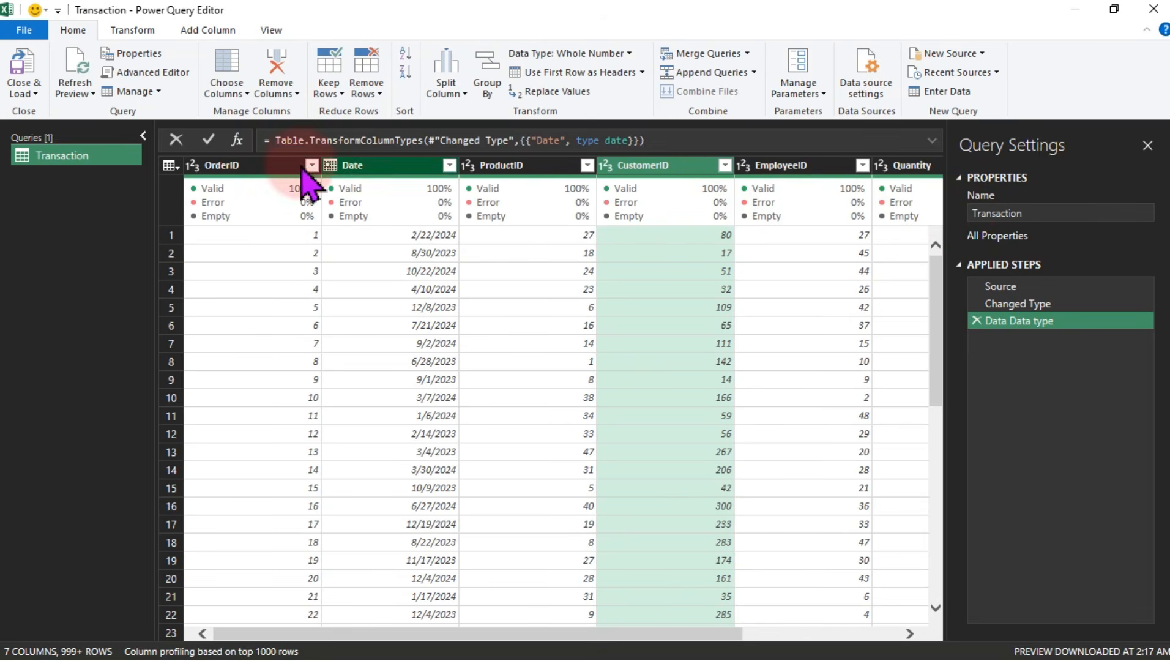
Load the Transaction query as a connection only and add its data to the Data Model
left_click(36, 96)
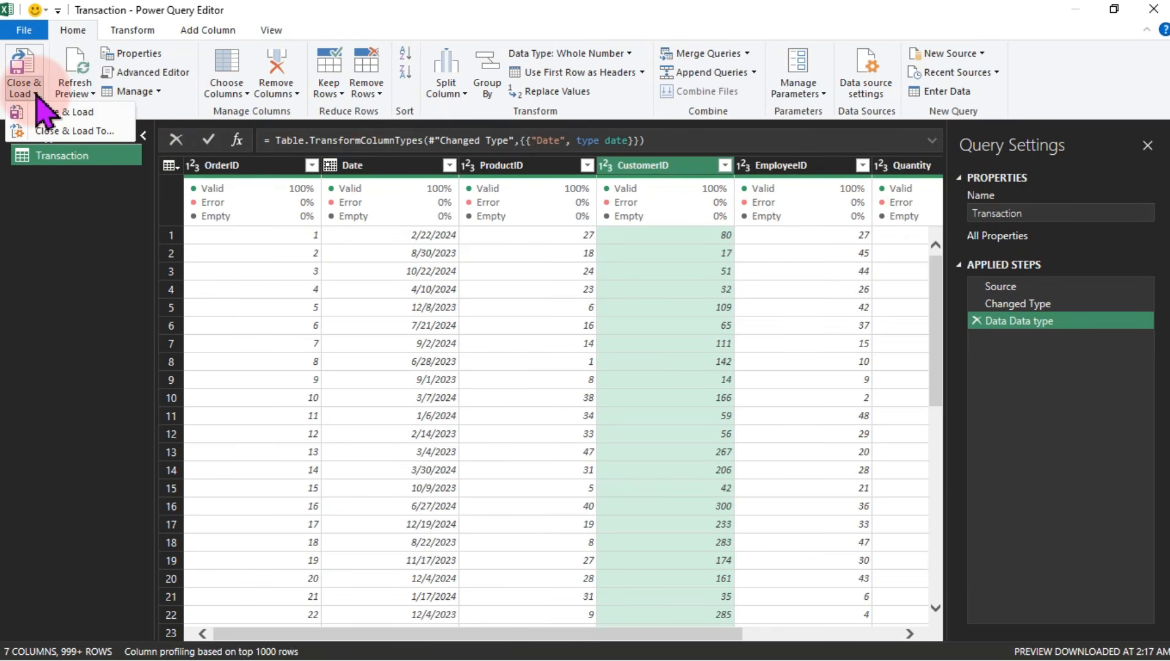
left_click(75, 130)
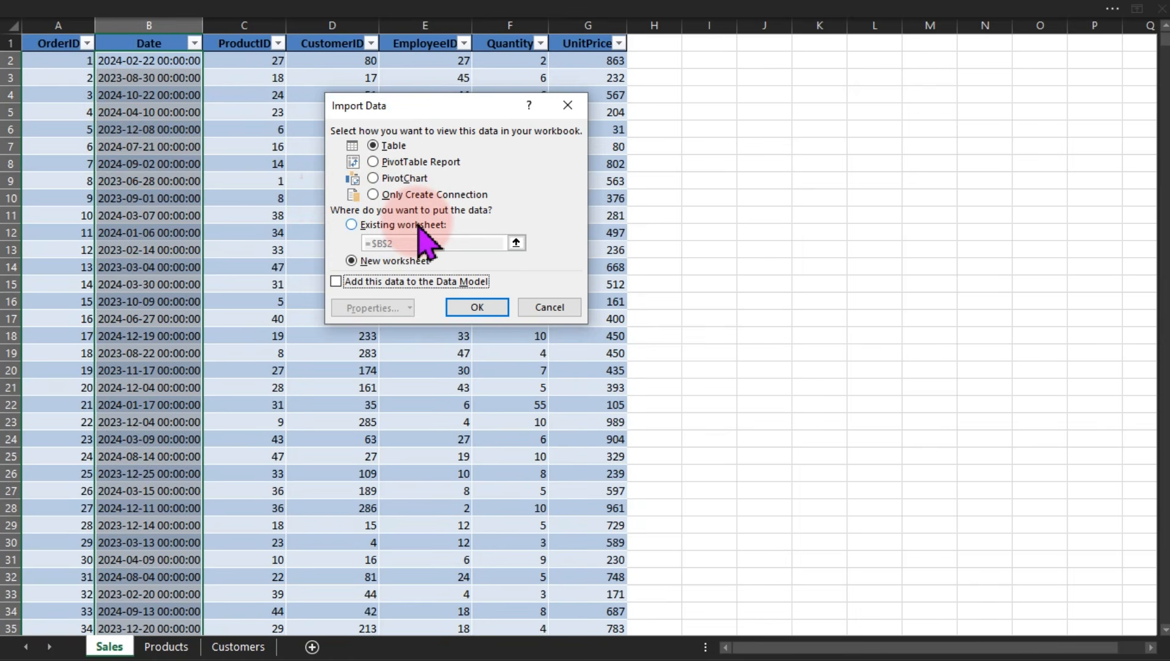
left_click(374, 194)
left_click(337, 283)
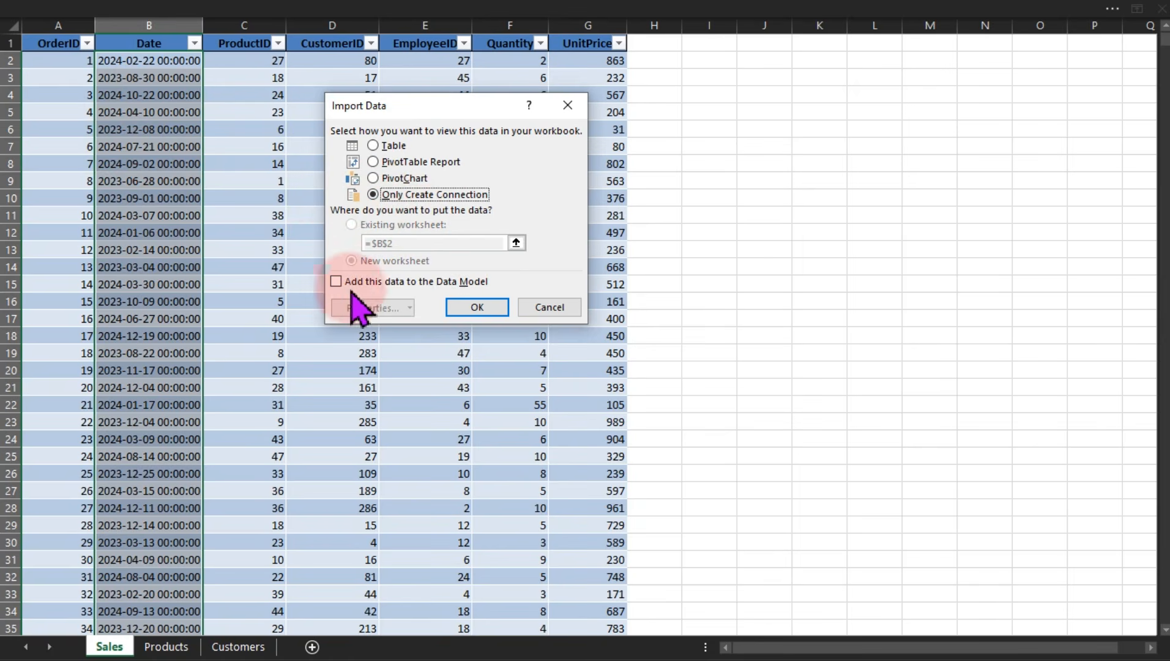
left_click(340, 288)
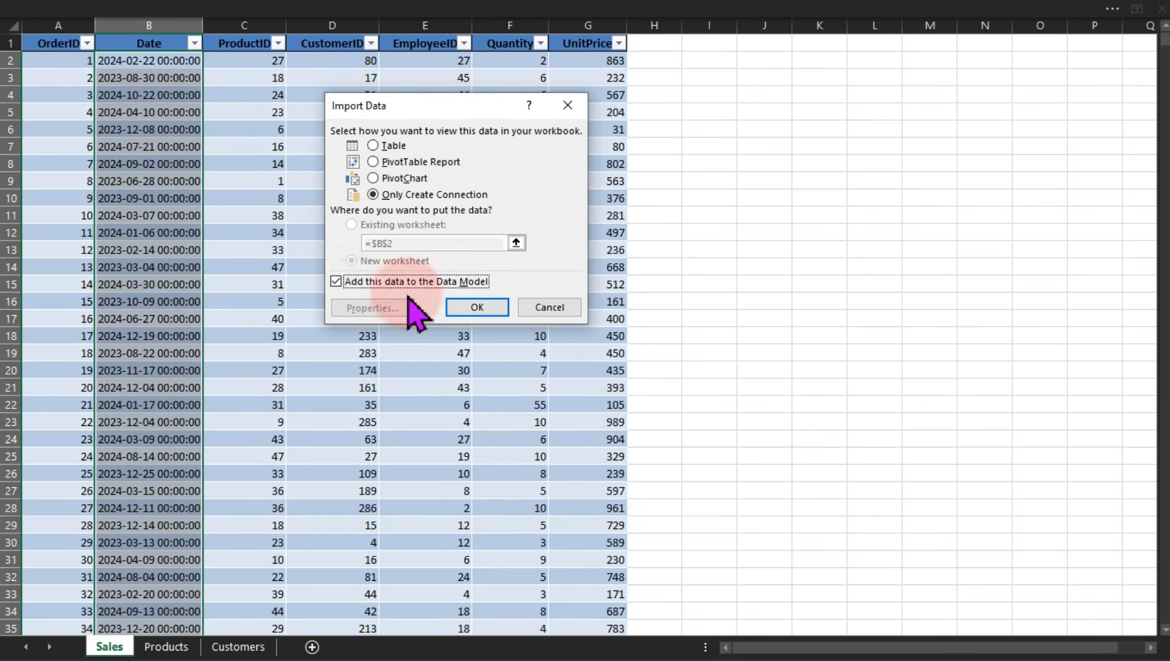
left_click(475, 309)
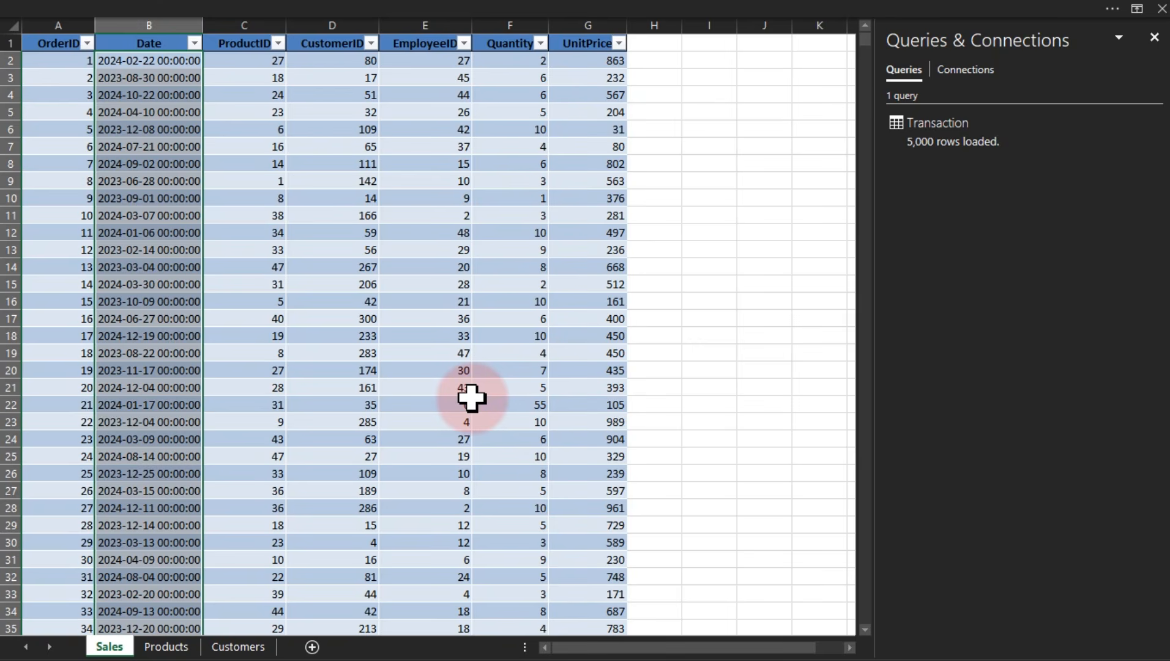
Load the table on the Products sheet into the Power Query Editor as a new query
left_click(248, 312)
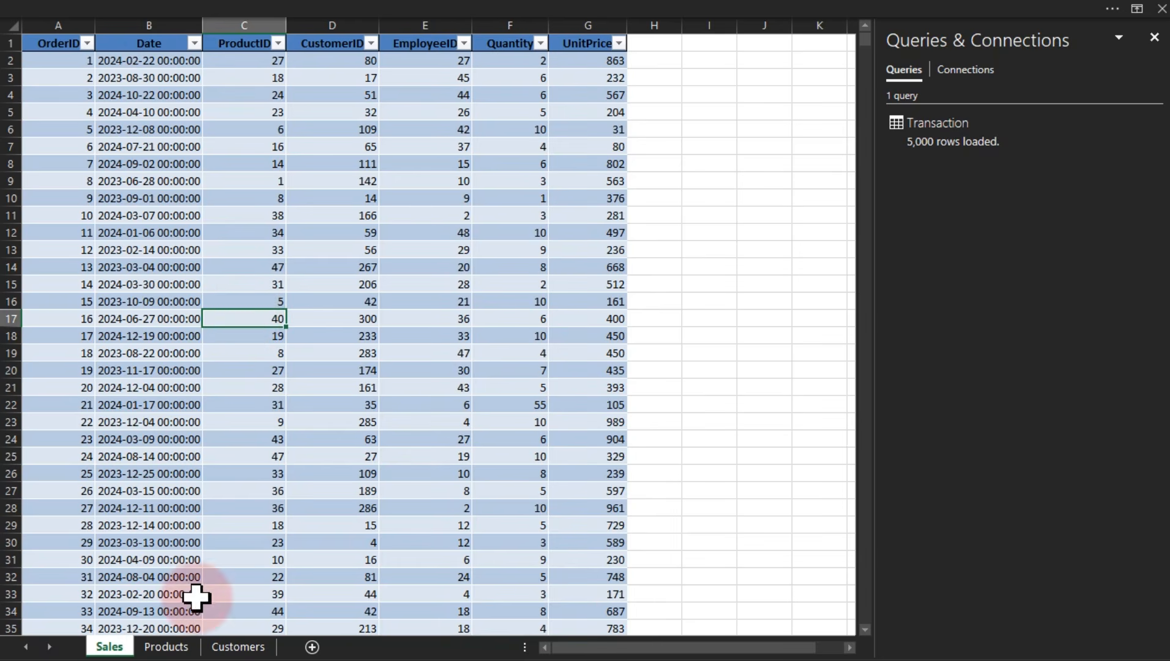
left_click(171, 647)
left_click(162, 267)
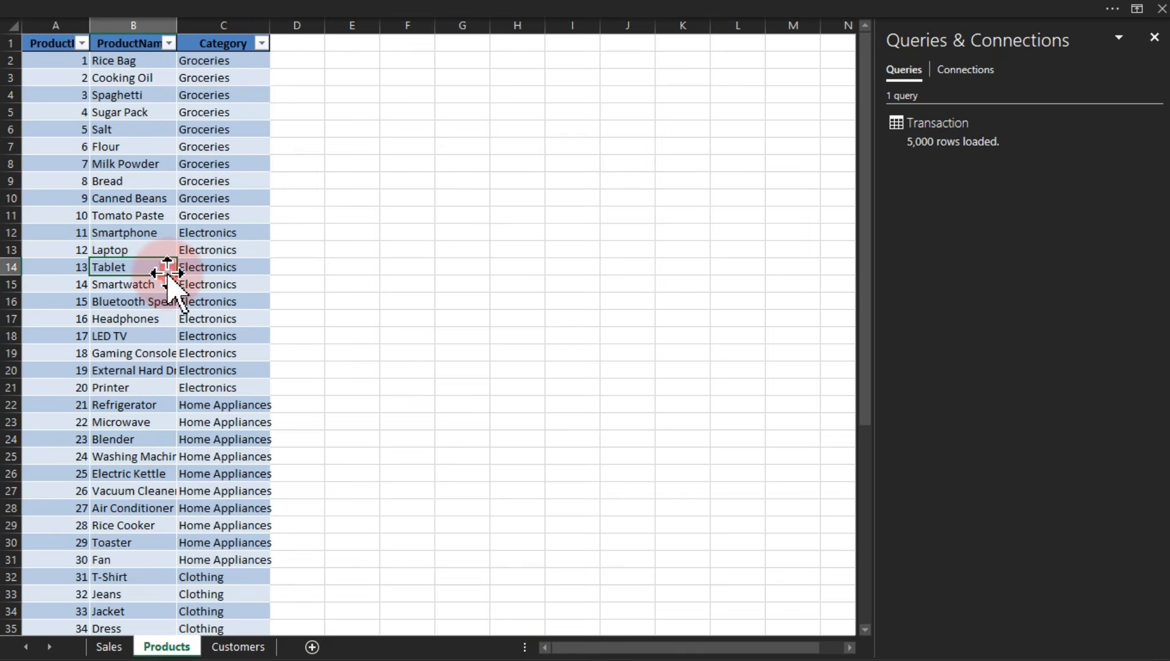
left_click(225, 11)
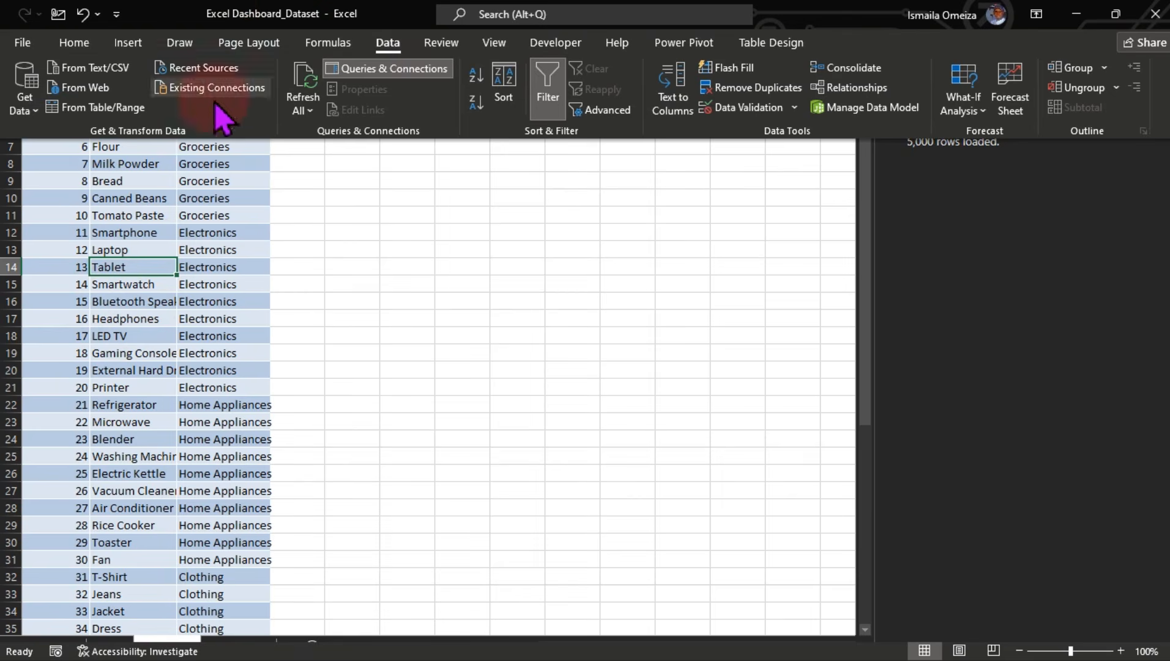
left_click(109, 106)
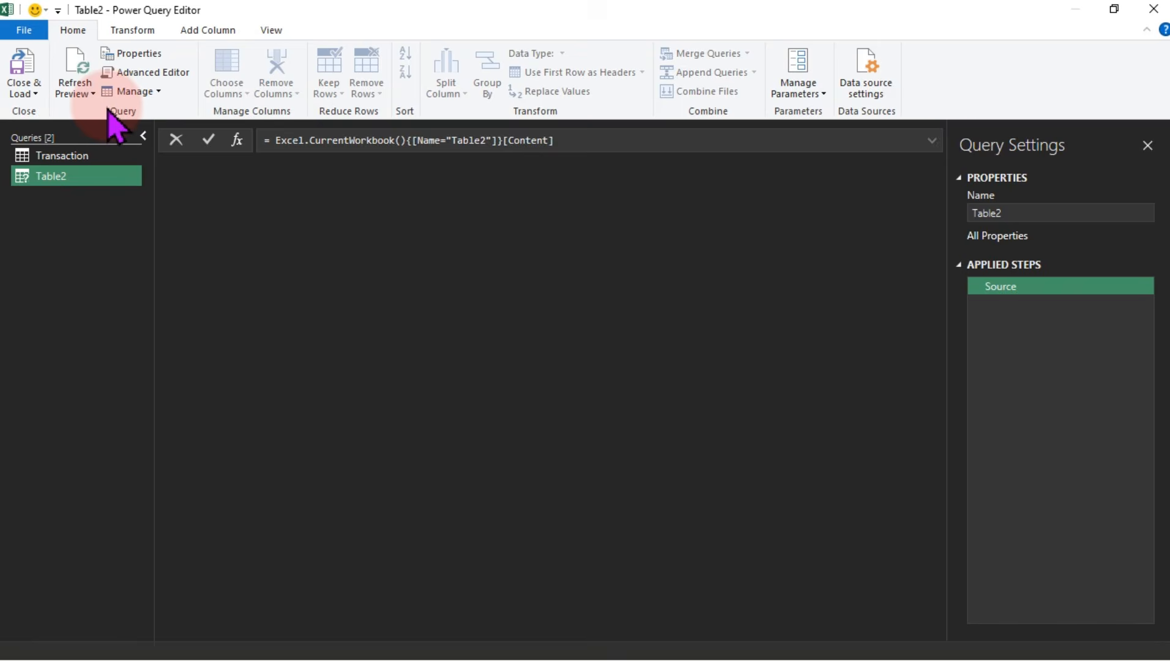
Rename the products query as Dim_Product
left_click(1085, 214)
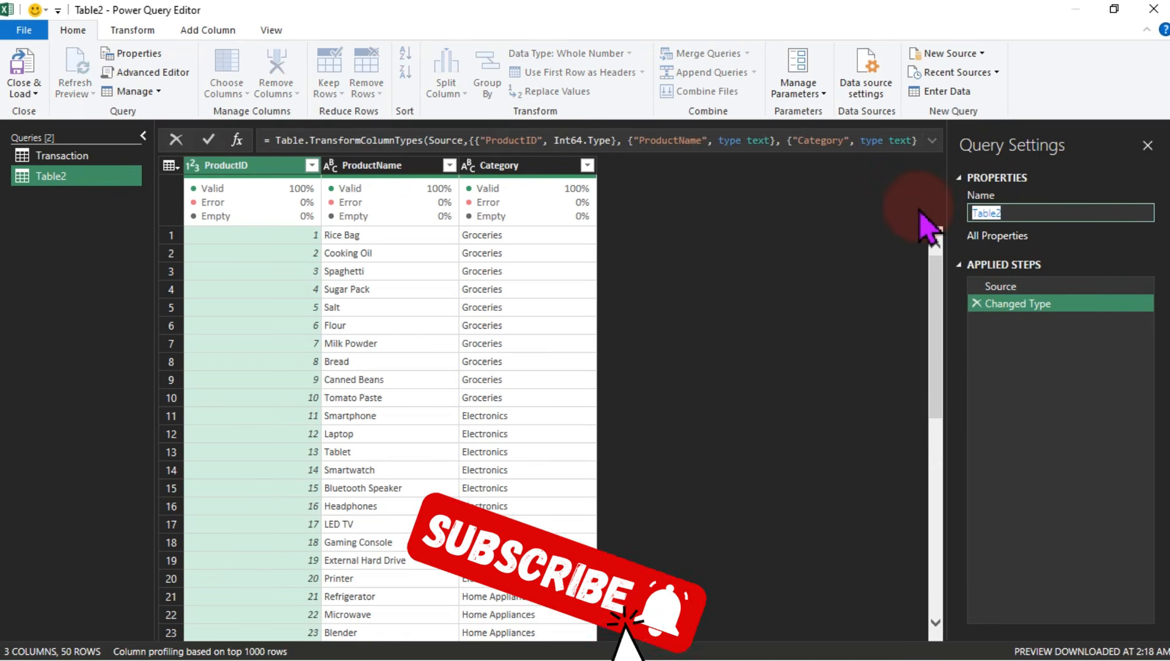
type("D")
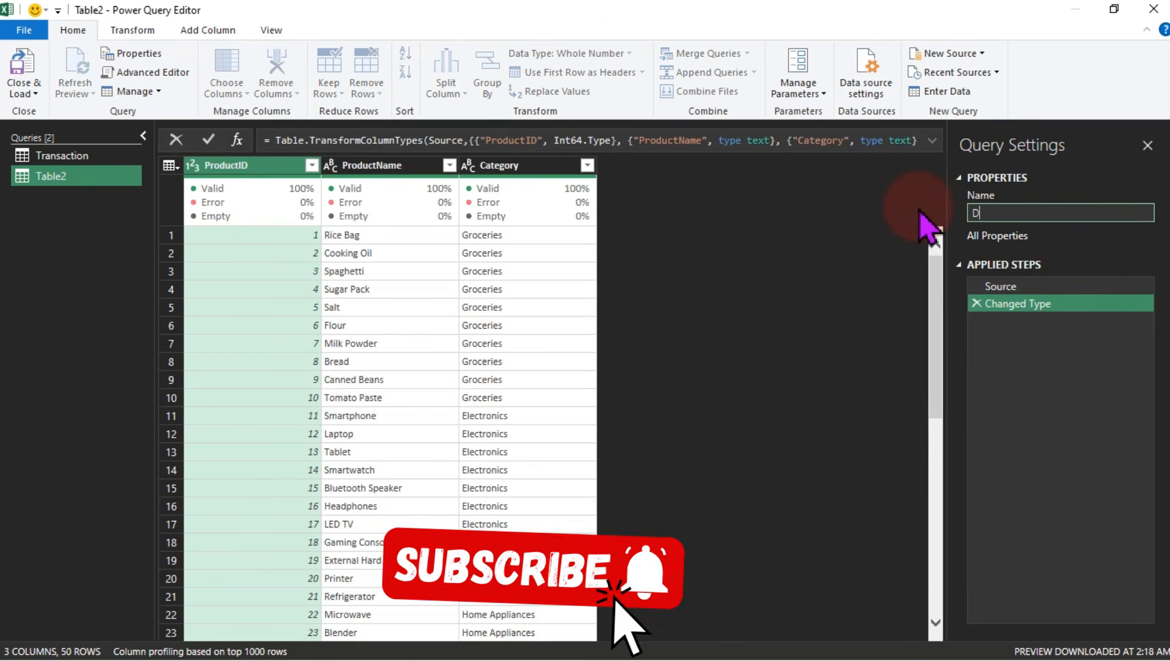
type("im")
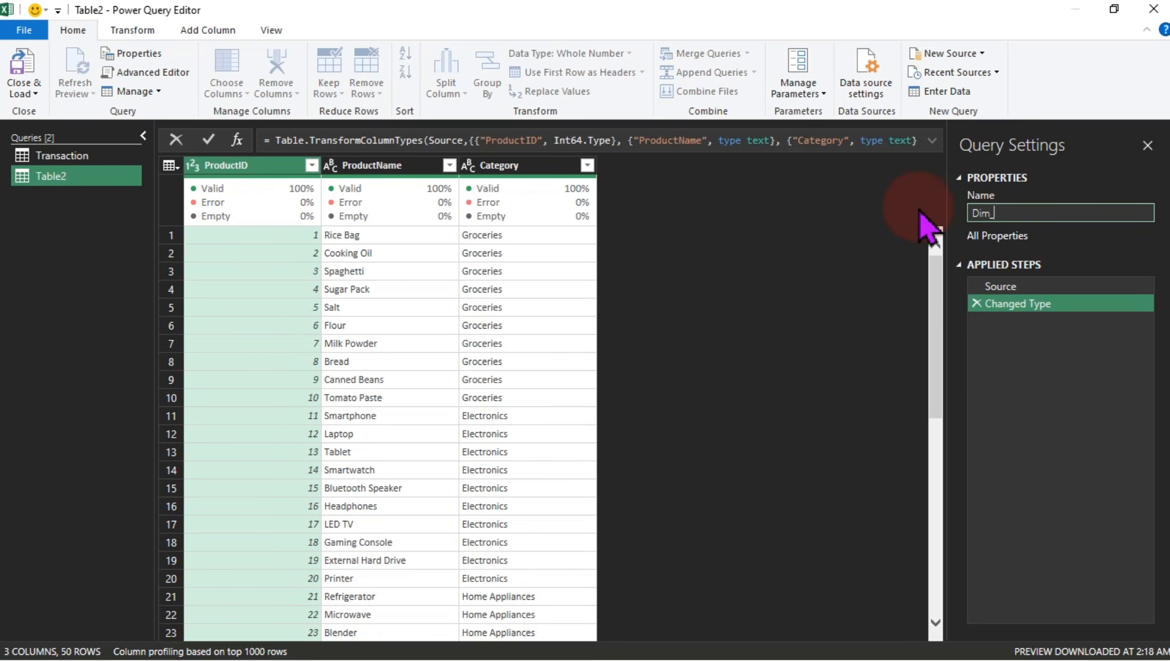
type("_Product")
key("Return")
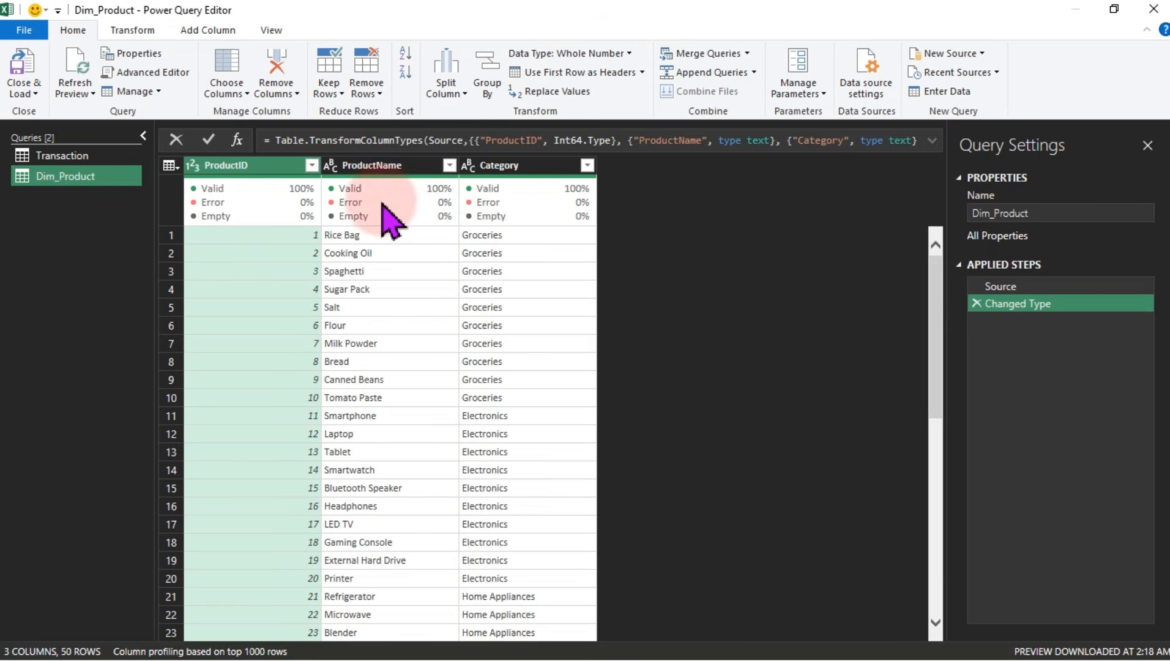
Check the ProductName and Category columns, and load Dim_Product as a connection only, added to the Data Model
left_click(355, 174)
left_click(477, 177)
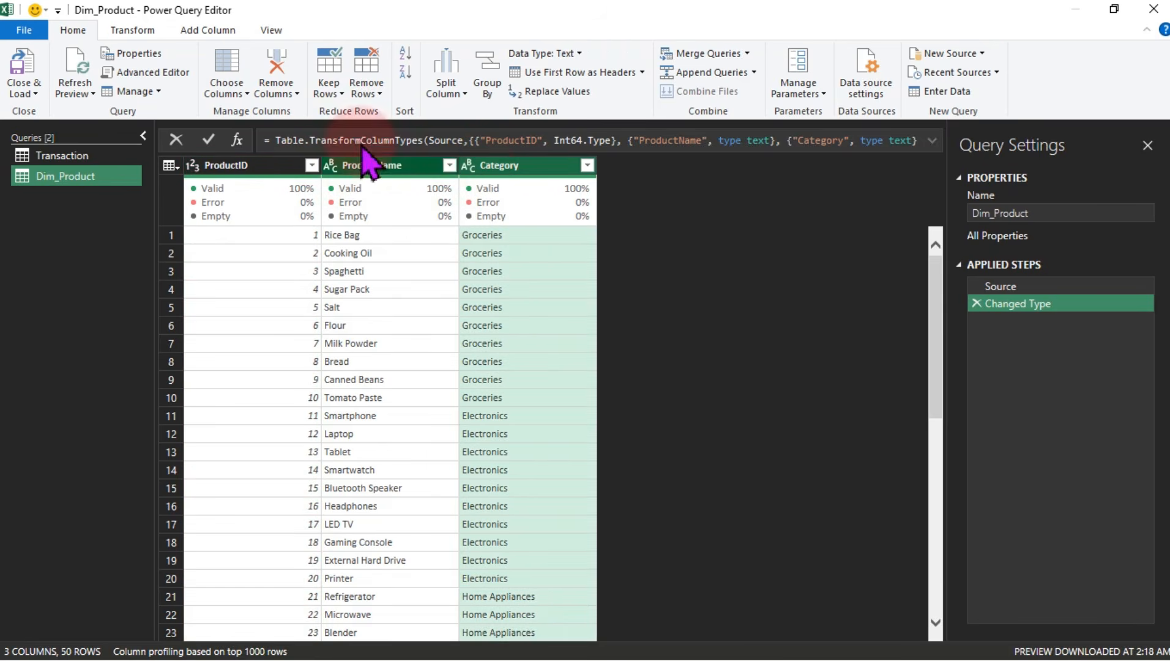
left_click(28, 92)
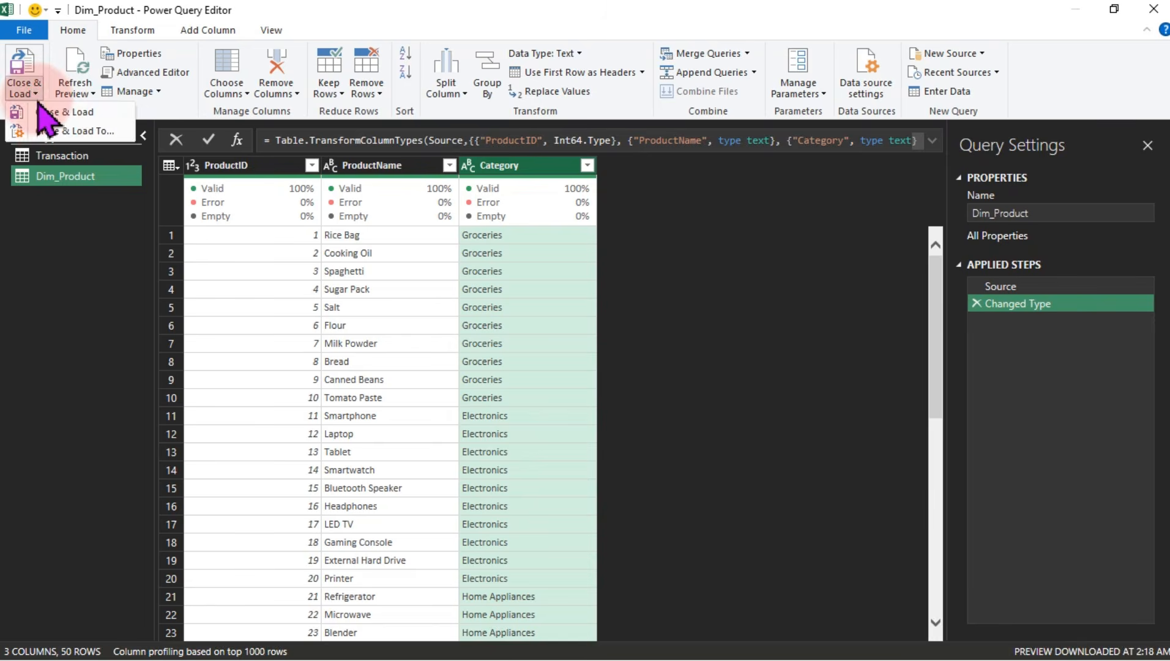
left_click(57, 132)
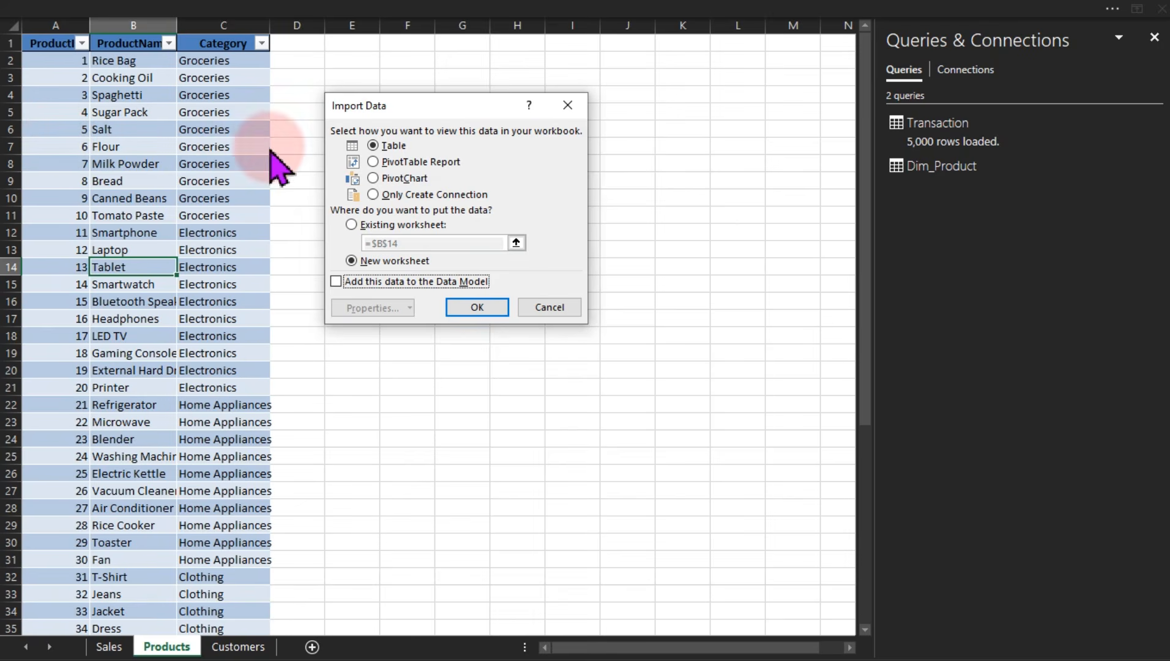
left_click(373, 194)
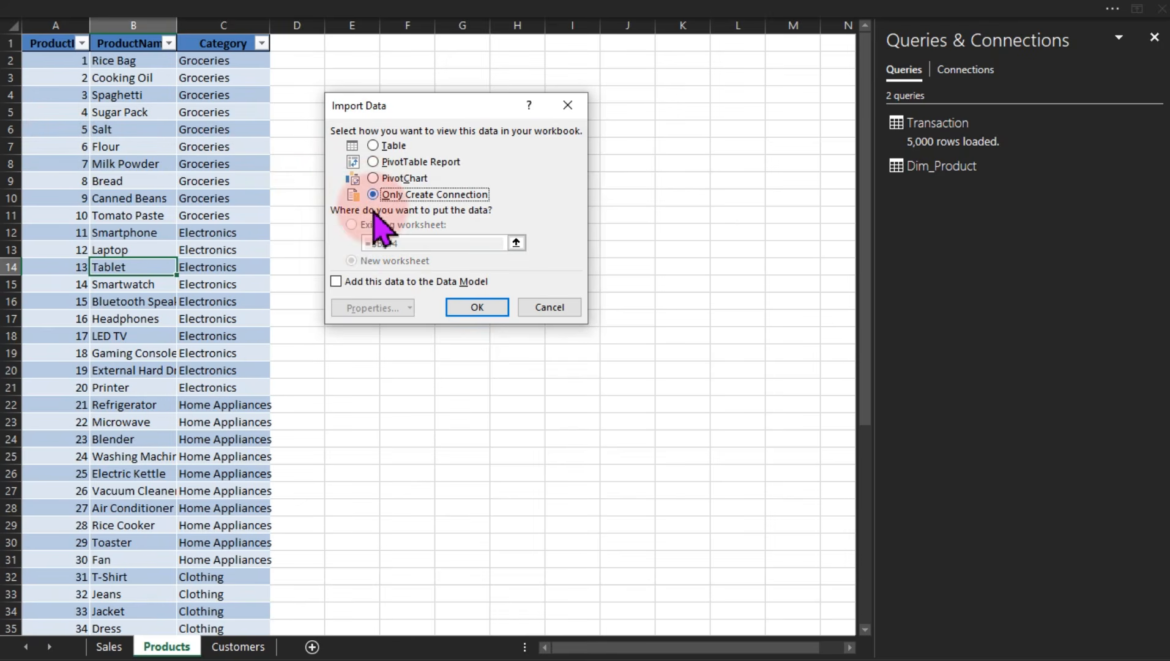
left_click(336, 282)
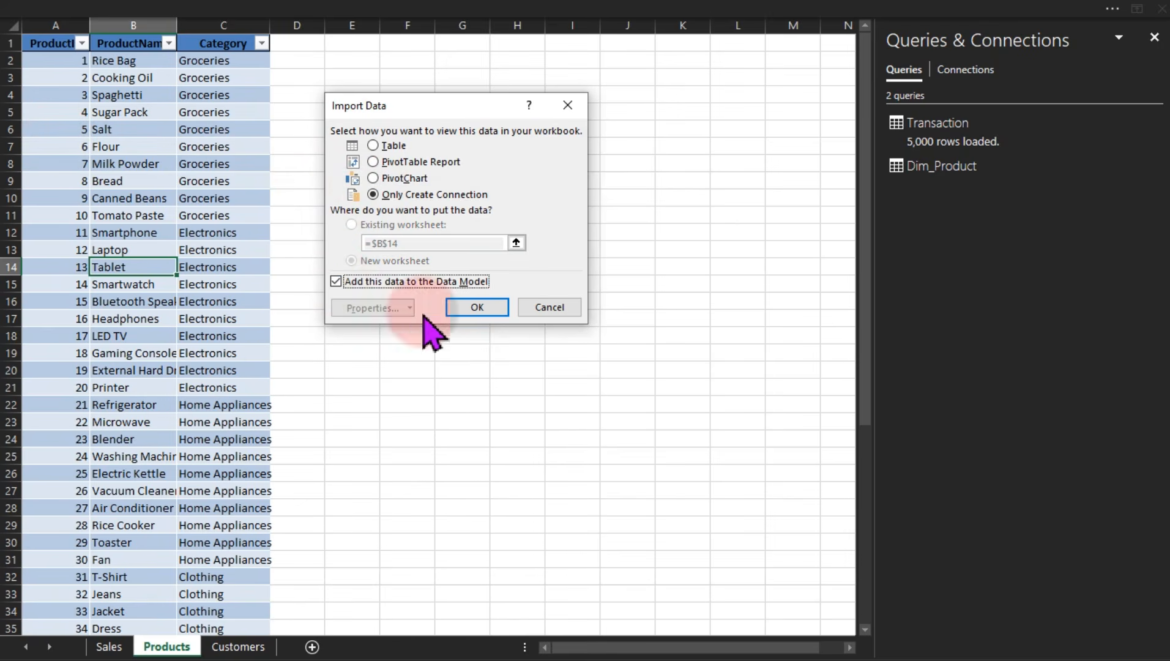
left_click(481, 306)
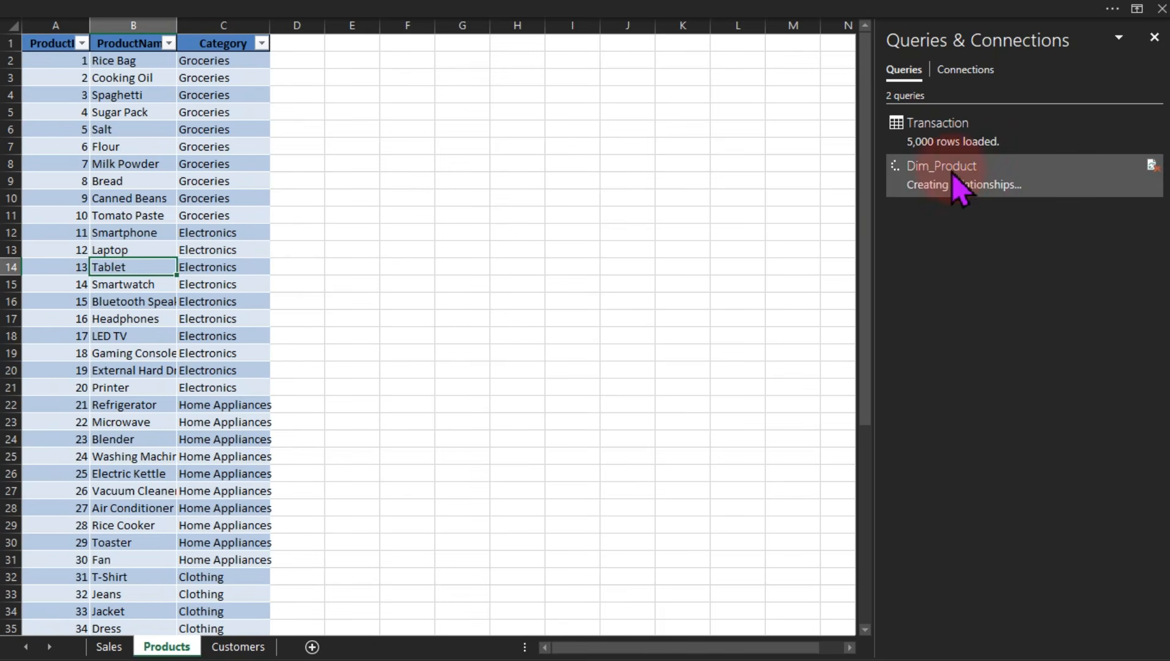
Load the table on the Customers sheet into the Power Query Editor as a new query
left_click(239, 646)
left_click(273, 317)
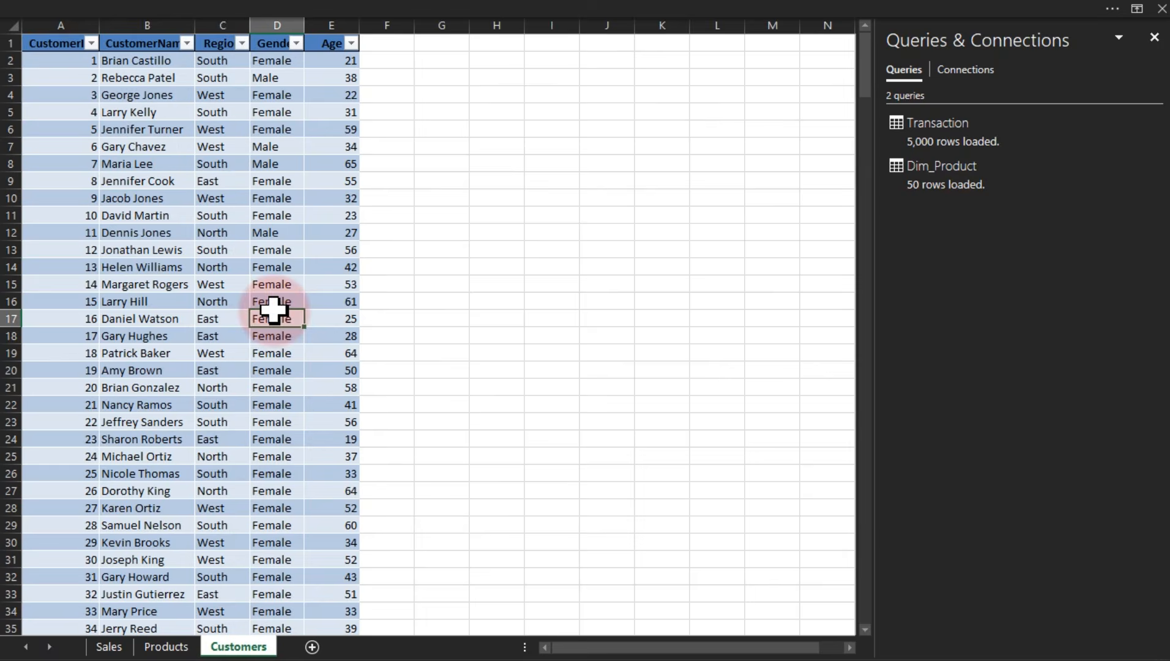
left_click(230, 11)
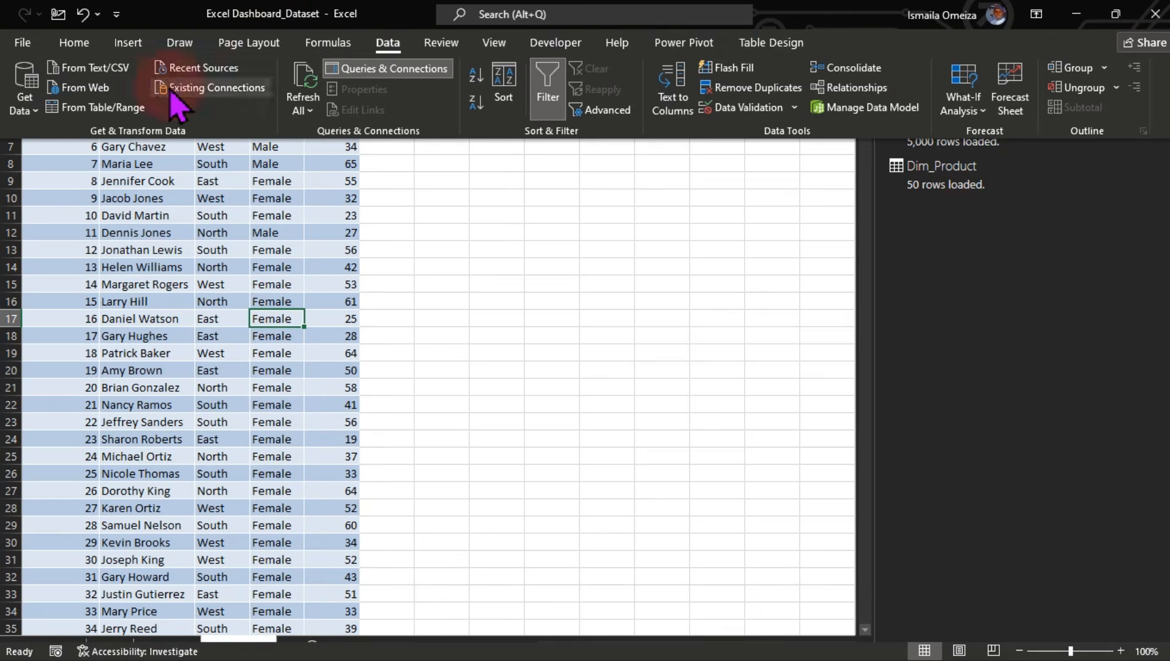
left_click(116, 109)
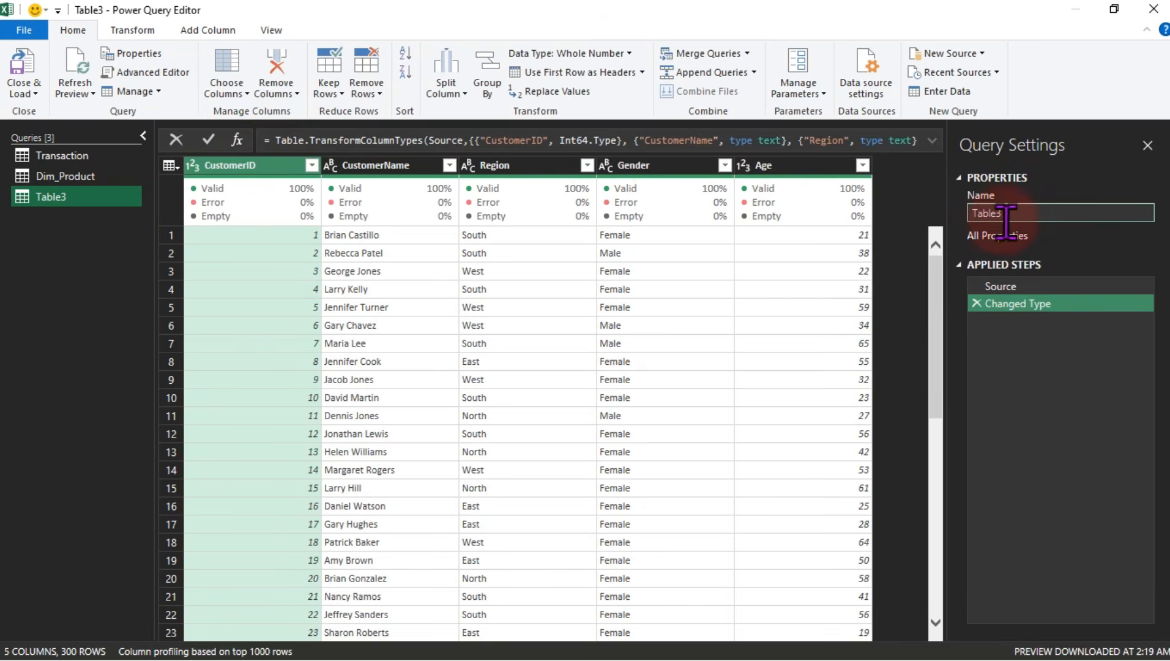
Rename the customers query as Dim_Customer
left_click(987, 213)
type("Dim")
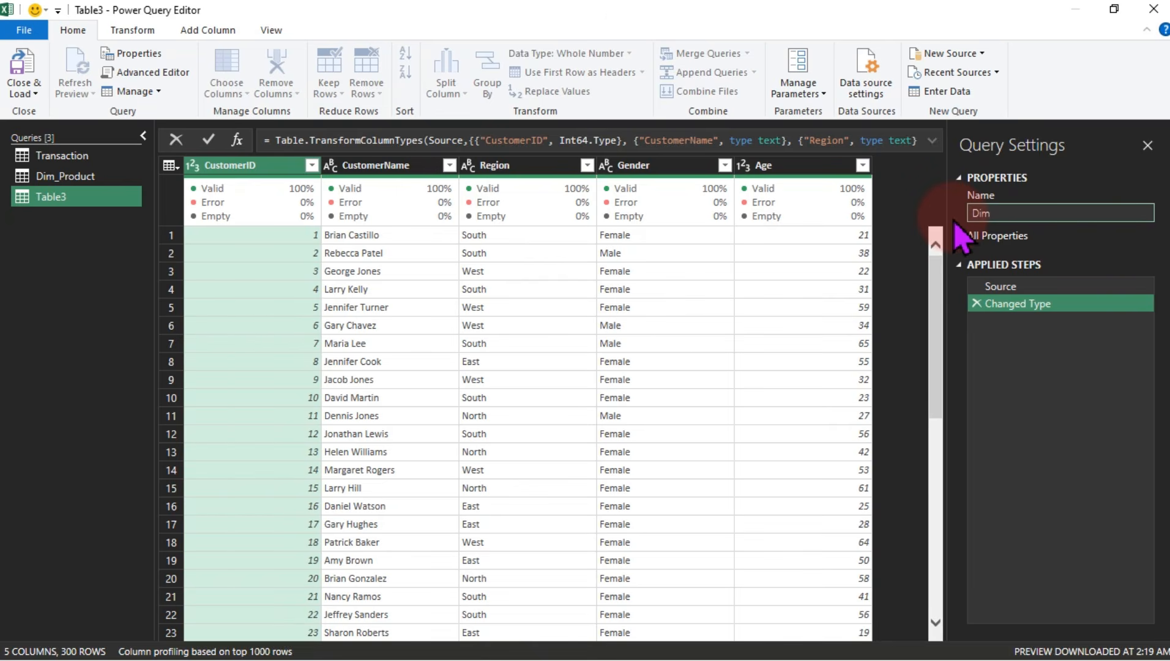
key("BackSpace")
key("BackSpace")
type("m_")
key("BackSpace")
key("BackSpace")
type("im_Customer")
key("Return")
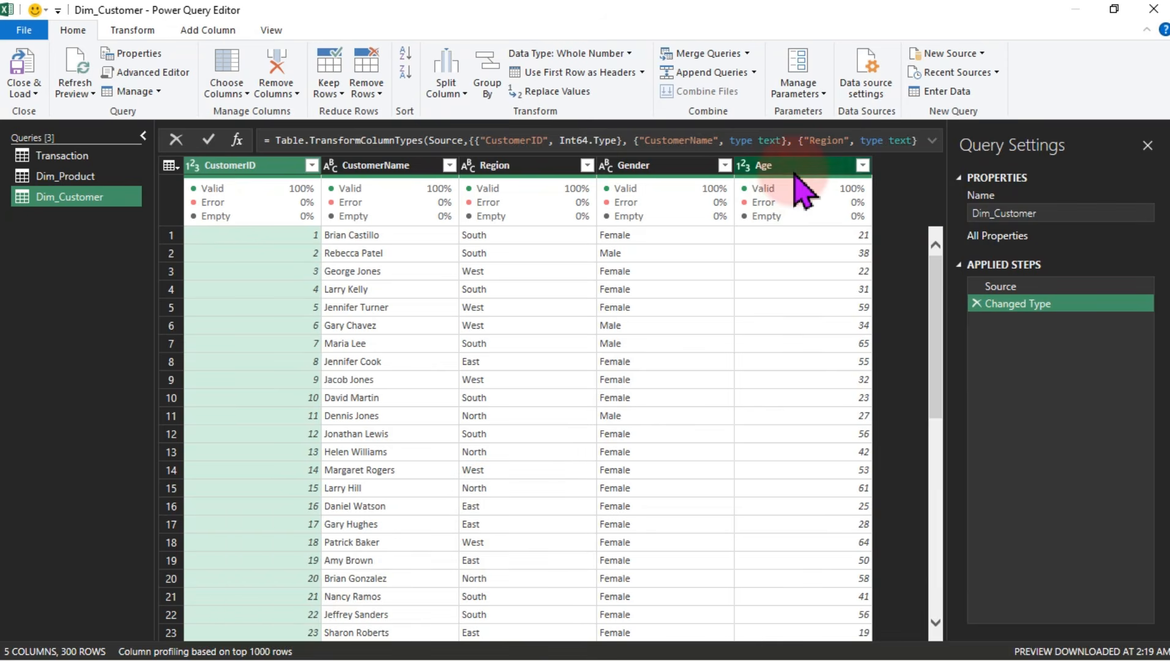
Check the Age column, and load Dim_Customer as a connection only, added to the Data Model
left_click(802, 191)
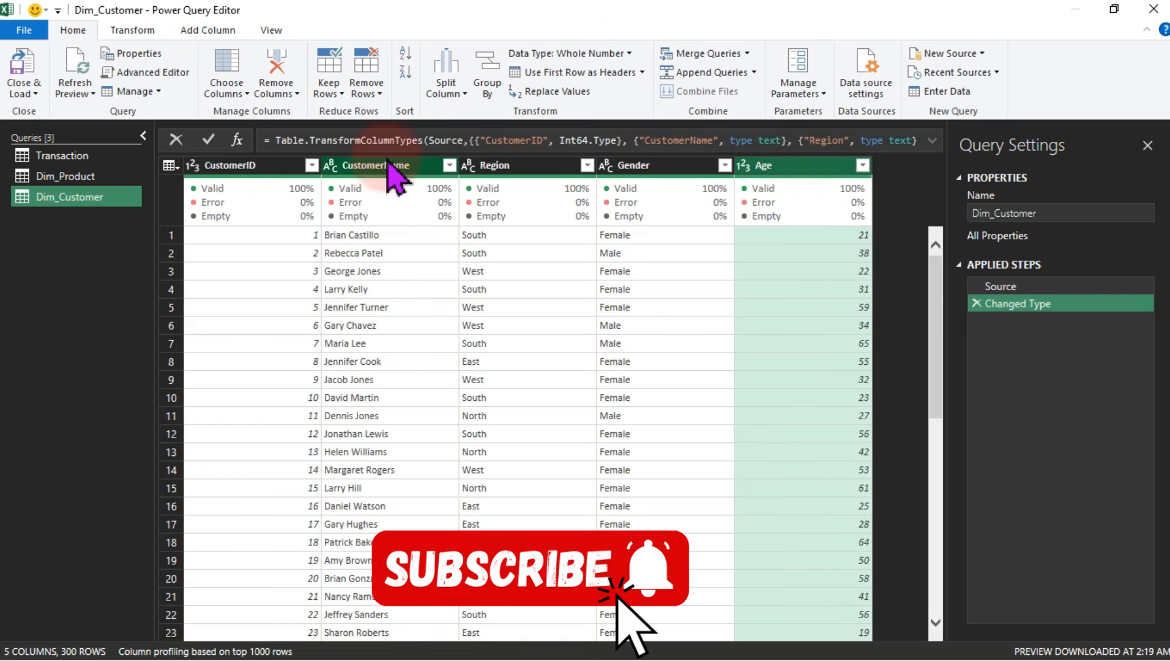
left_click(31, 93)
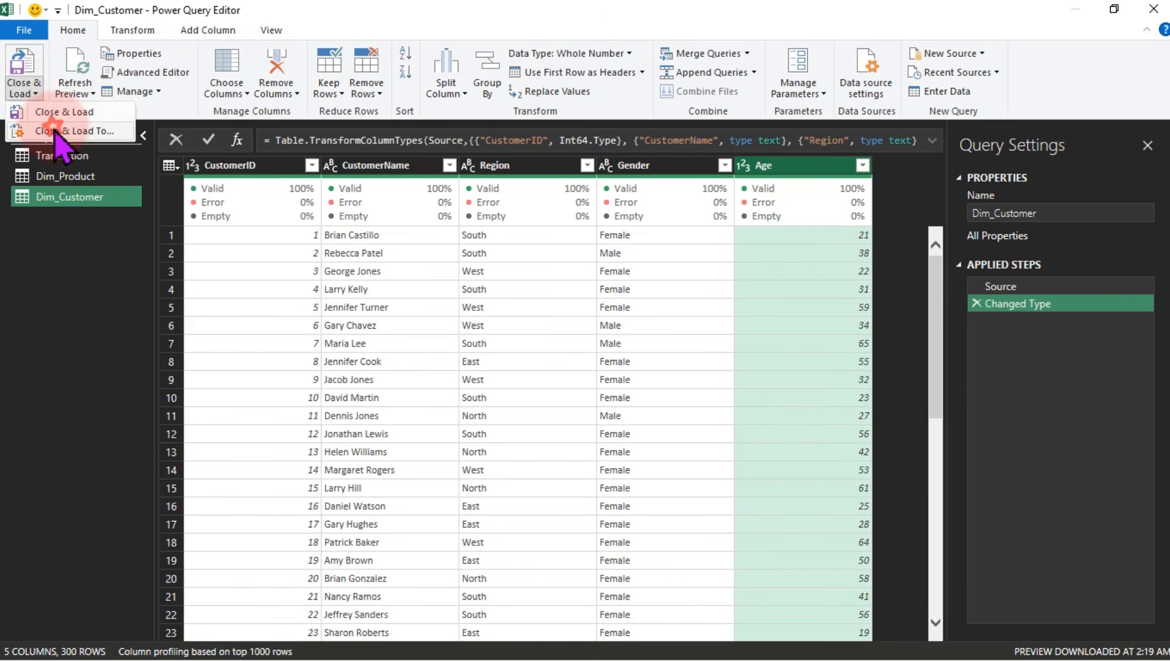
left_click(55, 113)
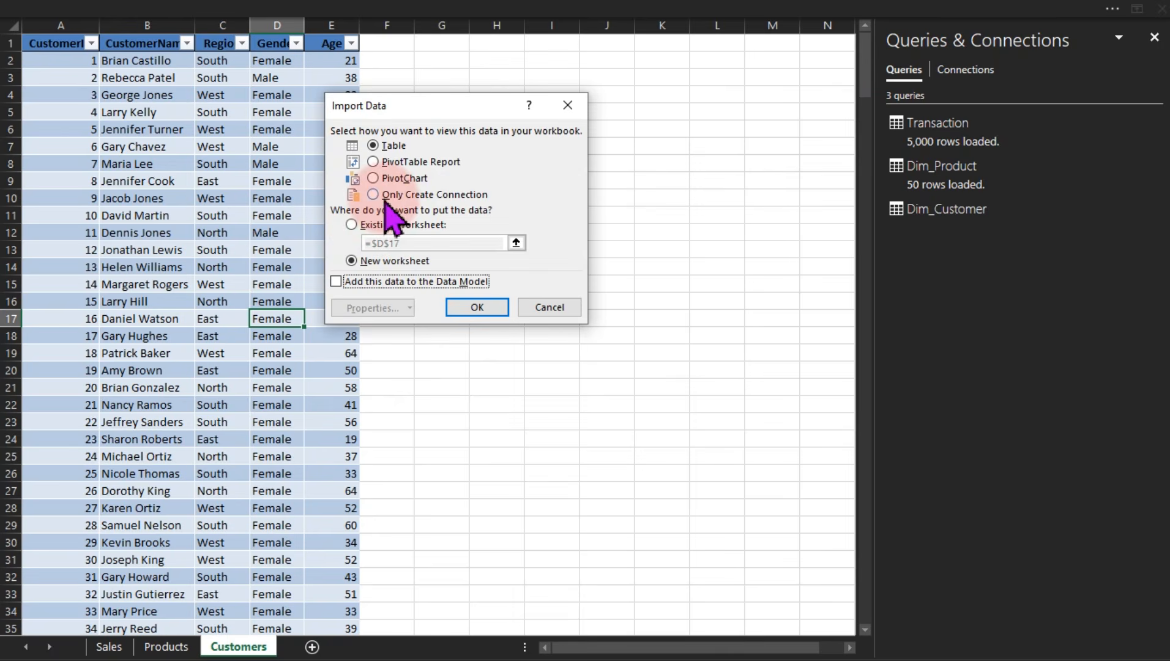
left_click(381, 194)
left_click(337, 283)
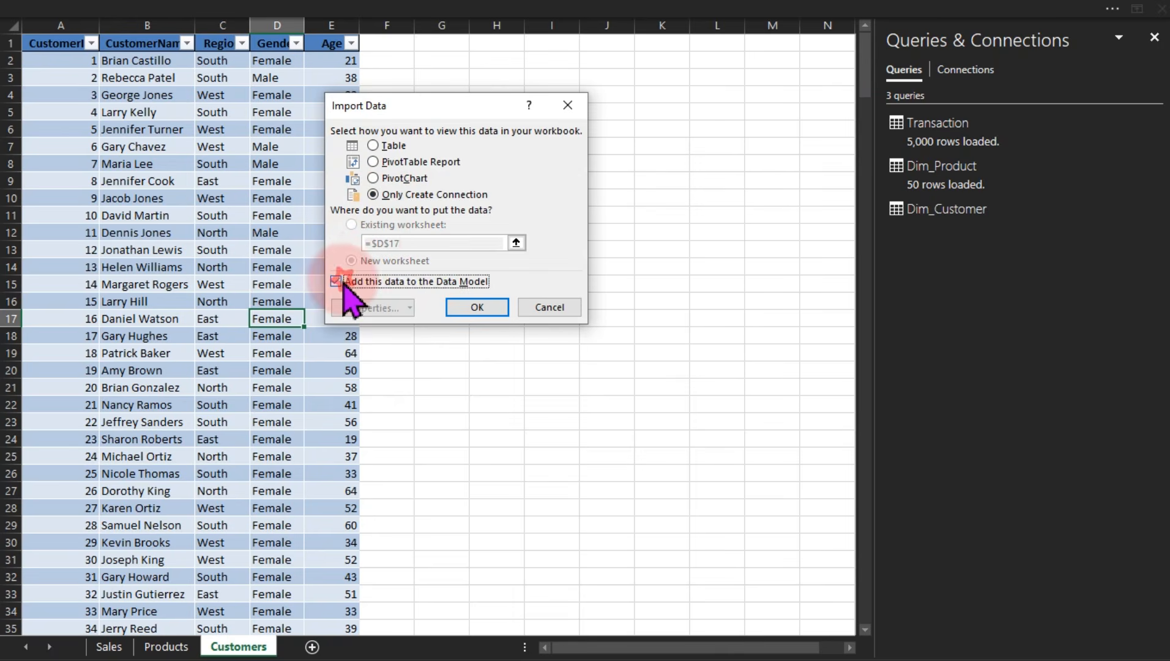
left_click(483, 307)
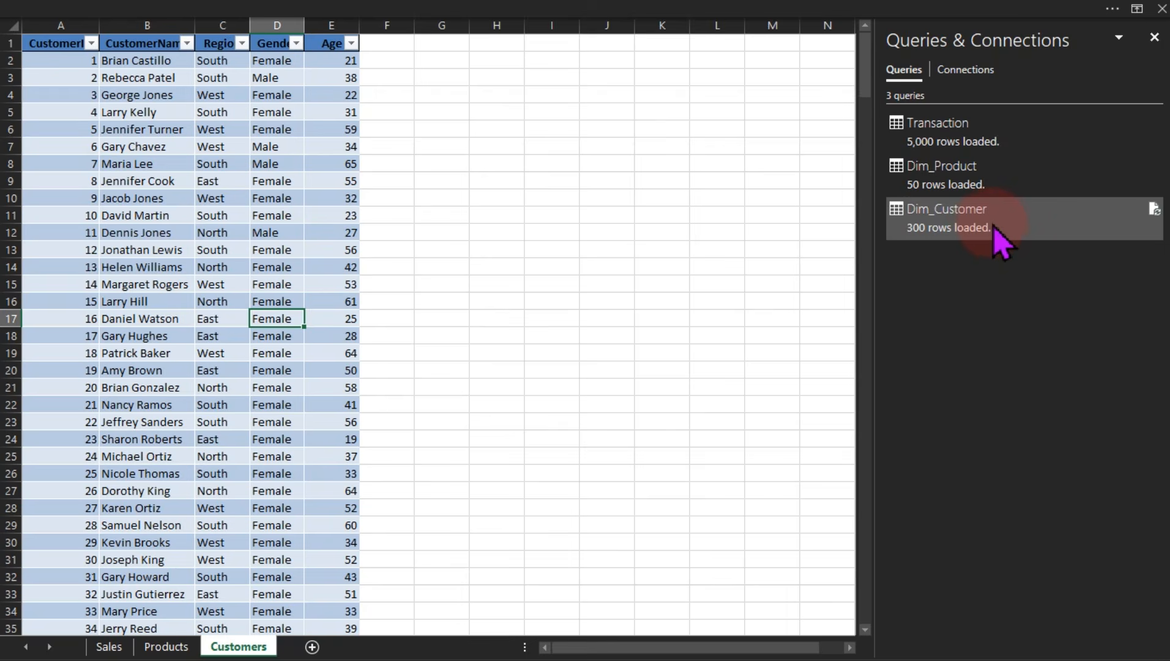
mouse_move(994, 227)
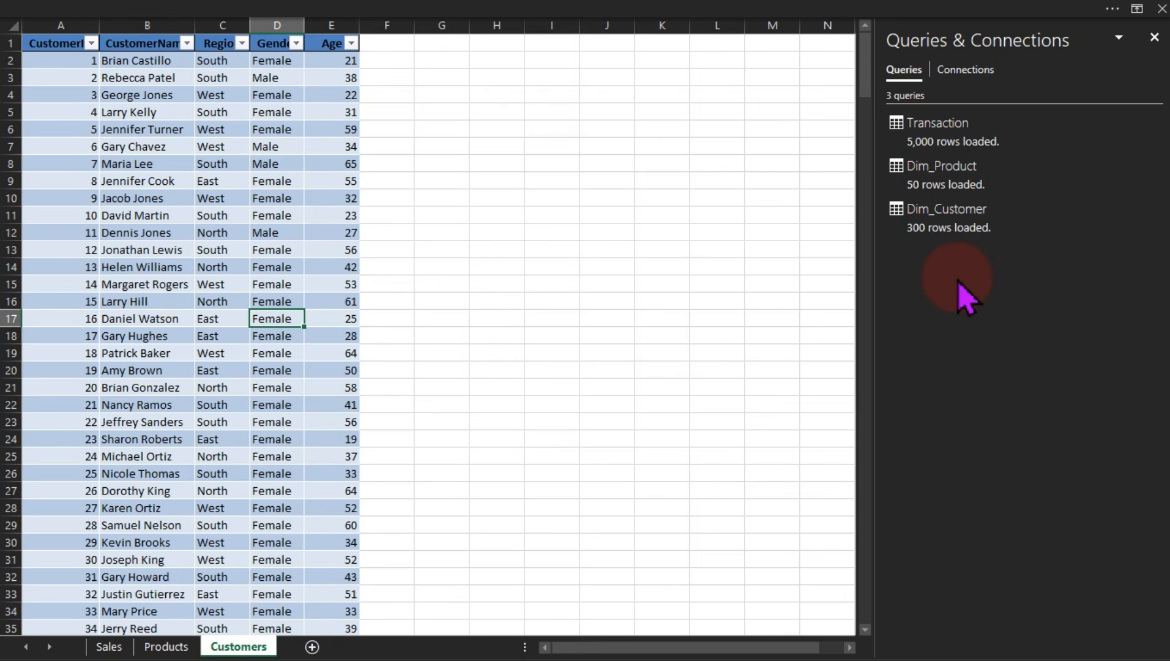
Open the Power Pivot data model and review the Transaction, Dim_Product and Dim_Customer tables
left_click(446, 7)
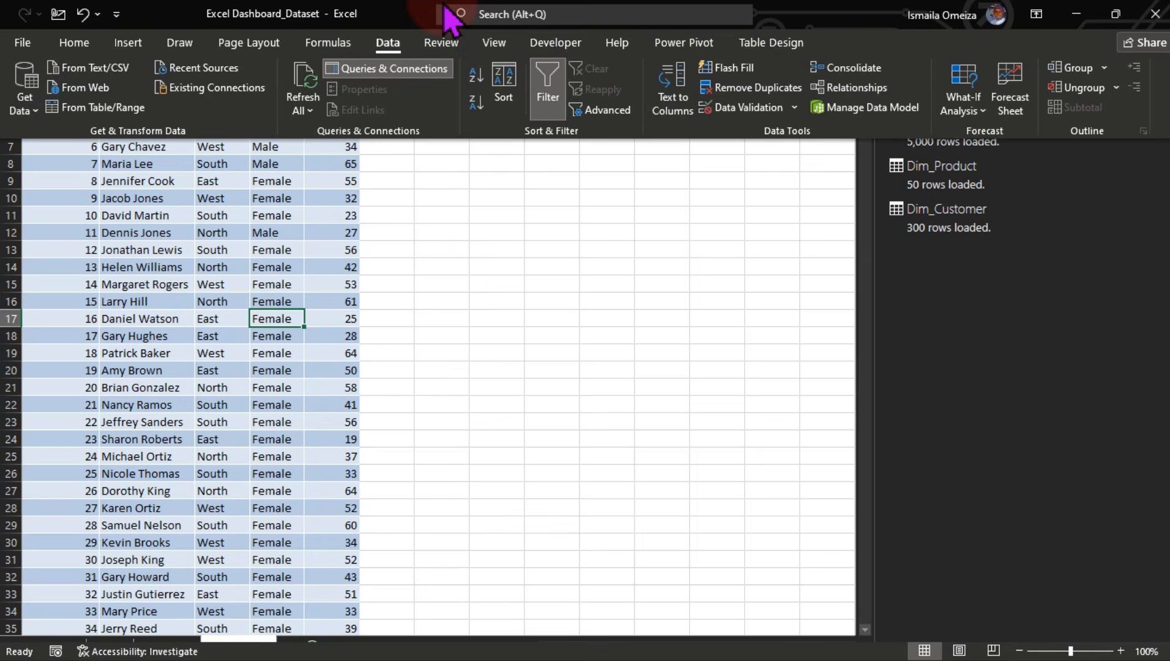
left_click(675, 46)
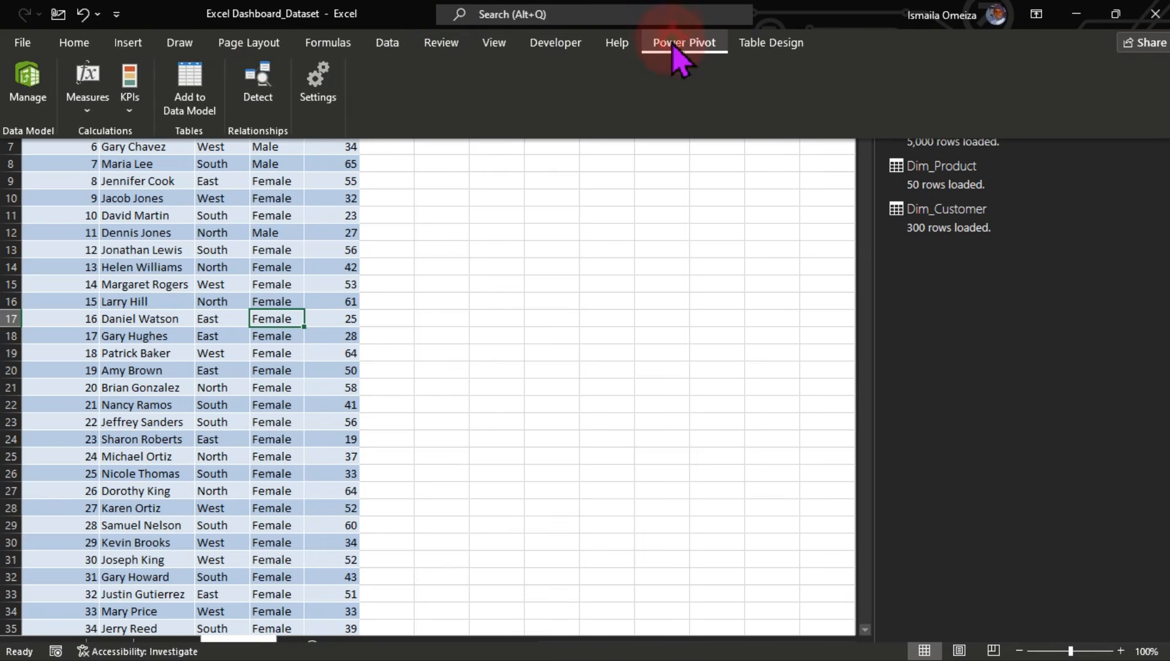
left_click(28, 86)
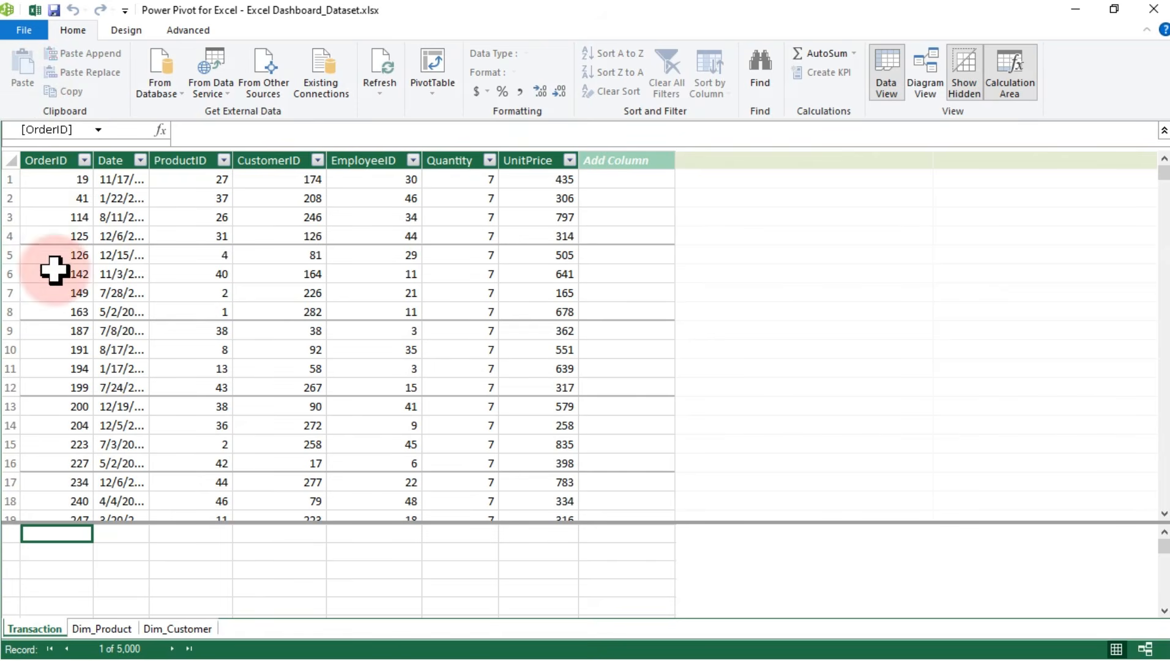
left_click(229, 286)
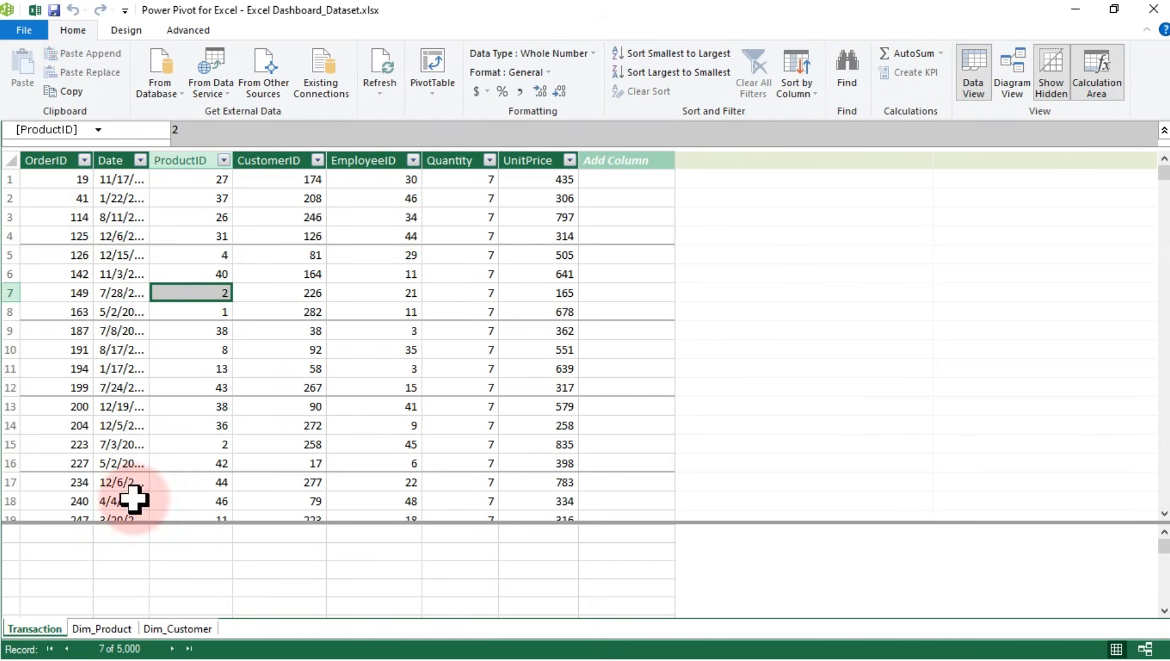
left_click(129, 628)
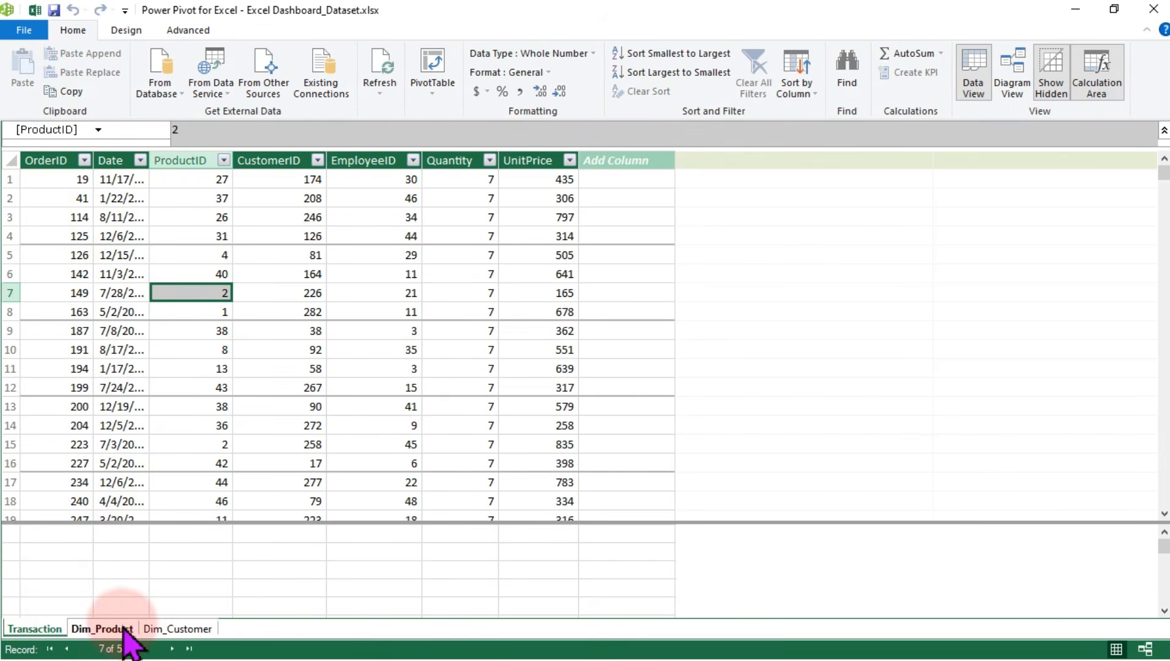
left_click(151, 630)
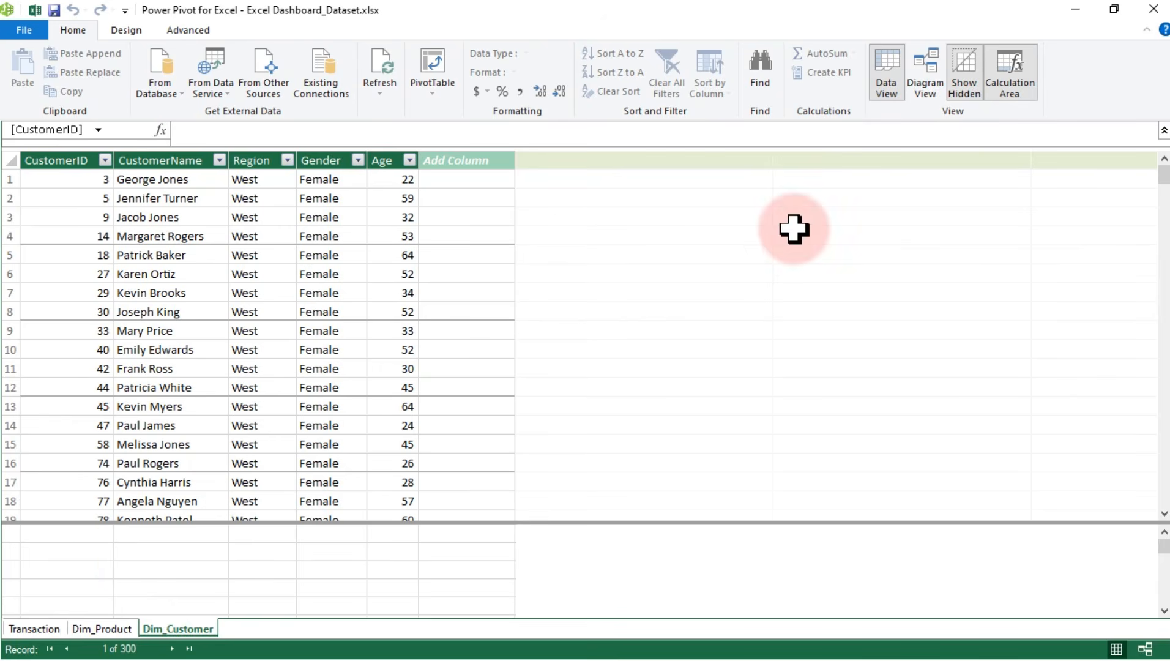
In the model diagram, place Transaction below the dimension tables and relate it to Dim_Product on ProductID and Dim_Customer on CustomerID
left_click(925, 91)
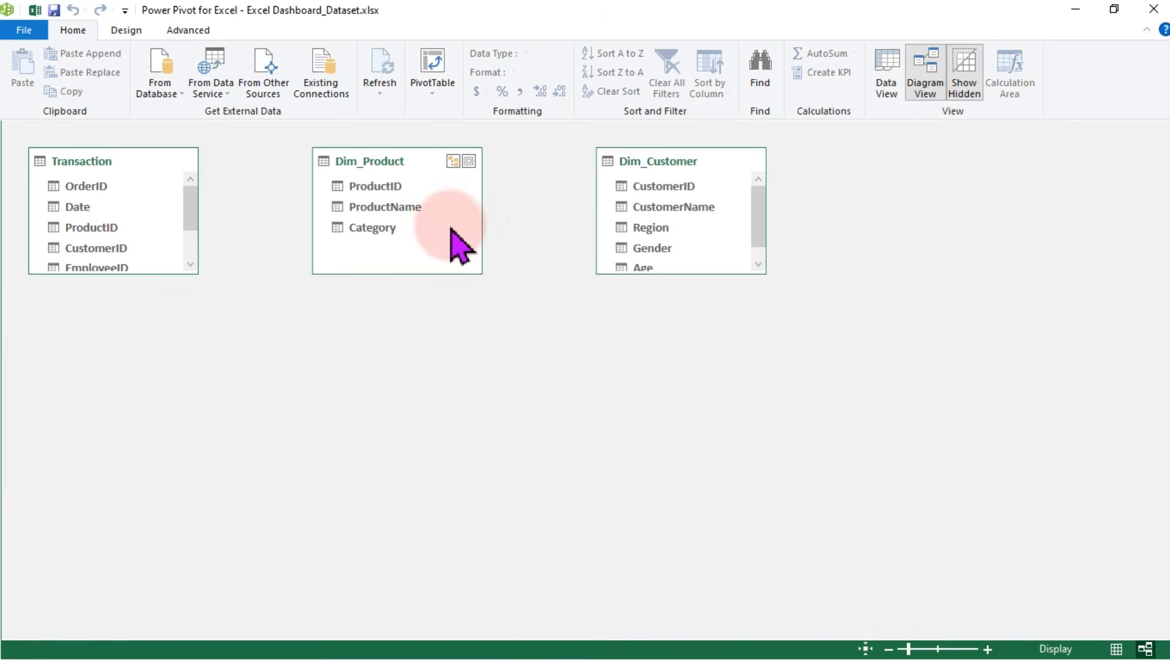
left_click_drag(104, 171, 517, 377)
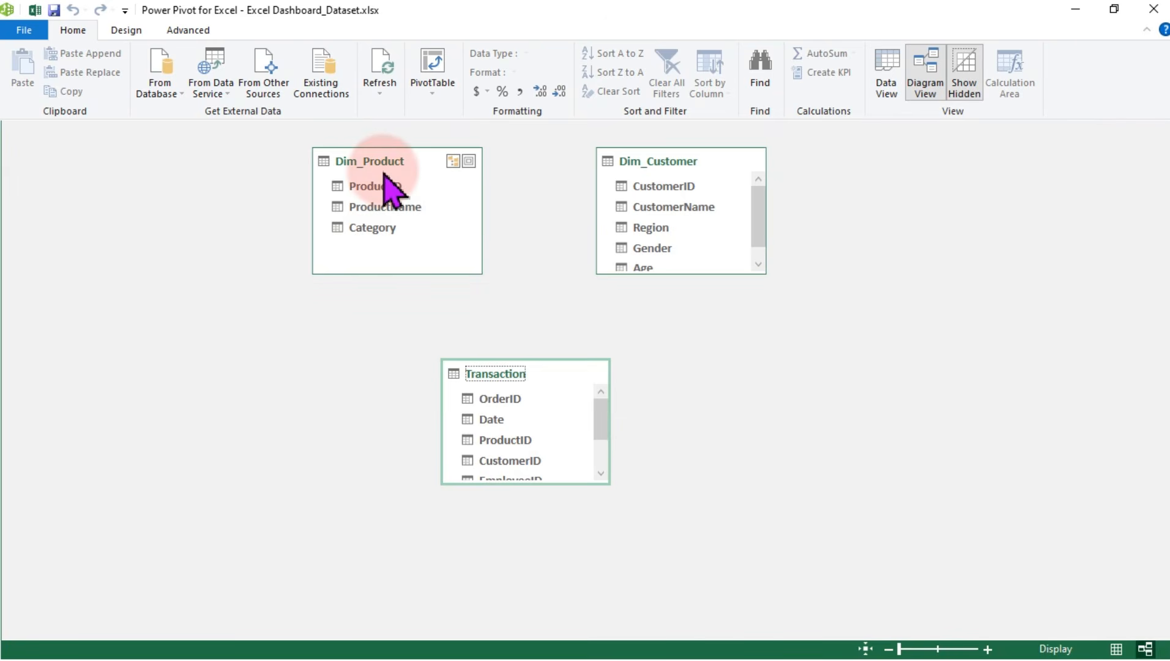
left_click(519, 440)
left_click_drag(522, 442, 387, 188)
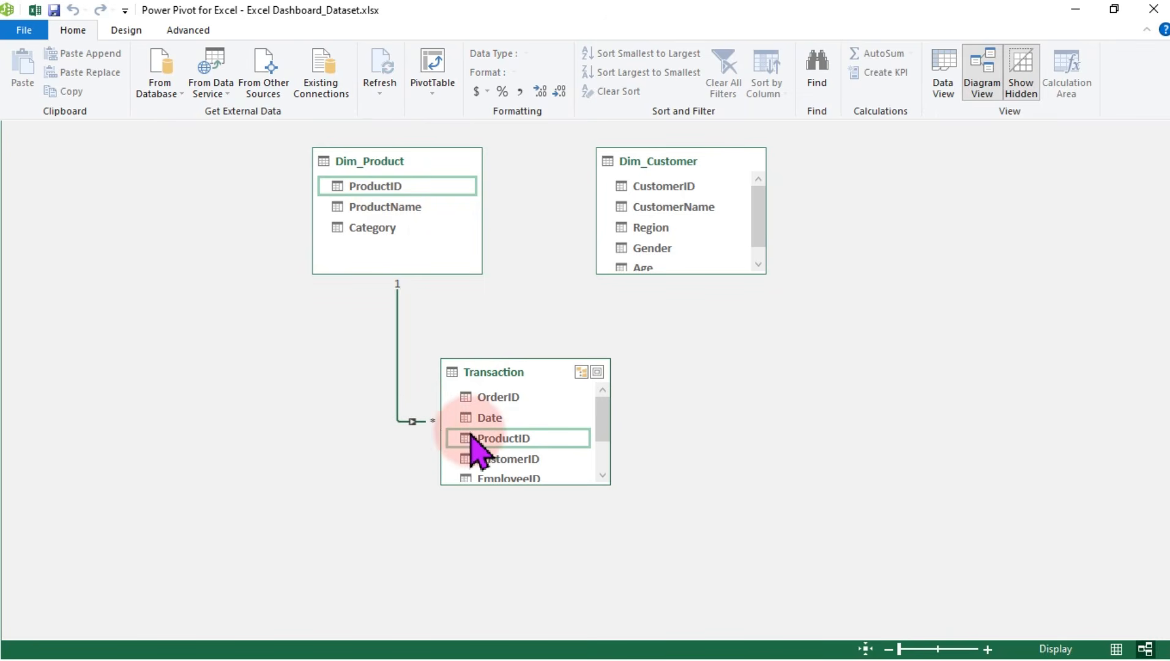
left_click(671, 188)
left_click_drag(672, 188, 521, 459)
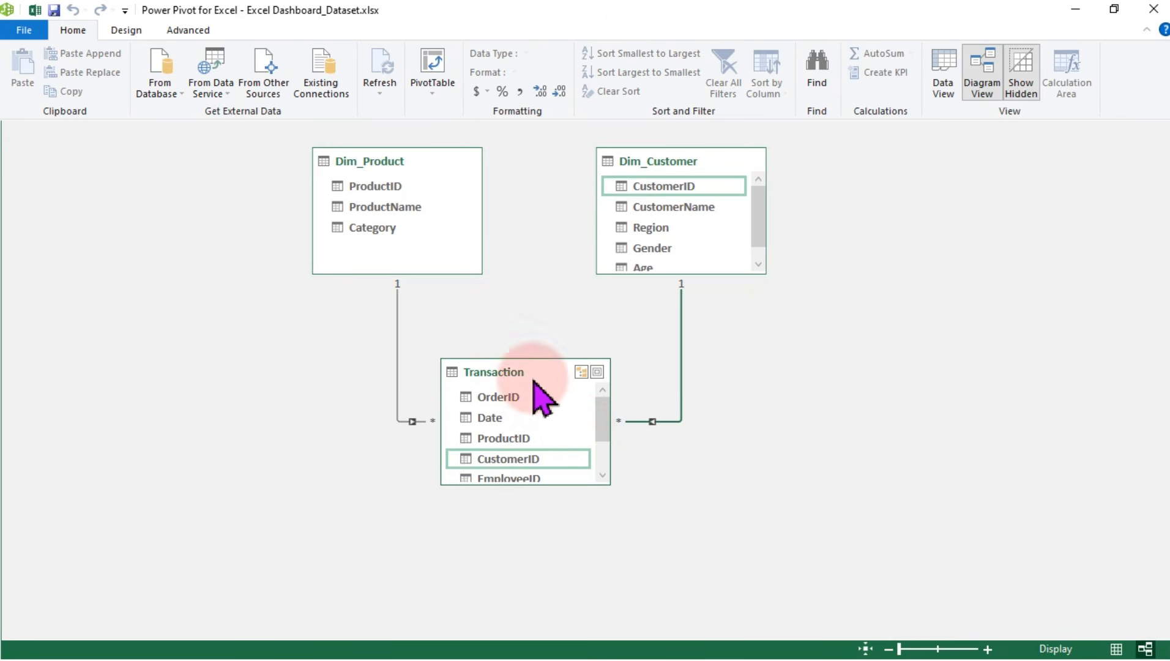
Examine the related tables in the model's data grid and return to the Customers worksheet
left_click(943, 77)
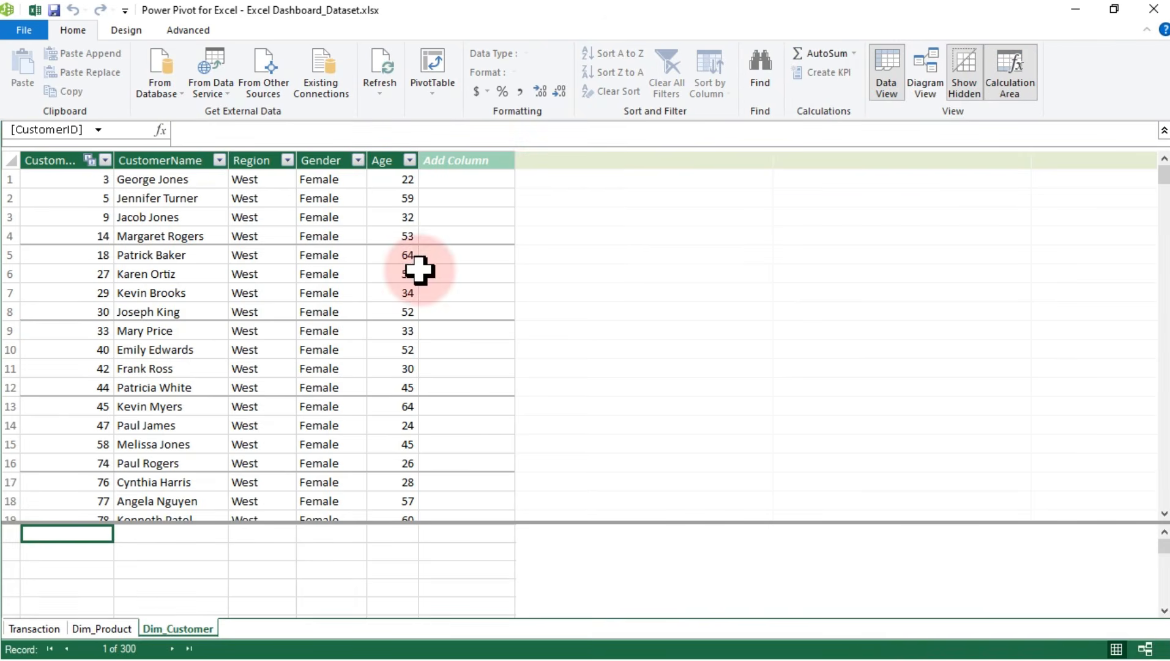
left_click(19, 628)
left_click(95, 629)
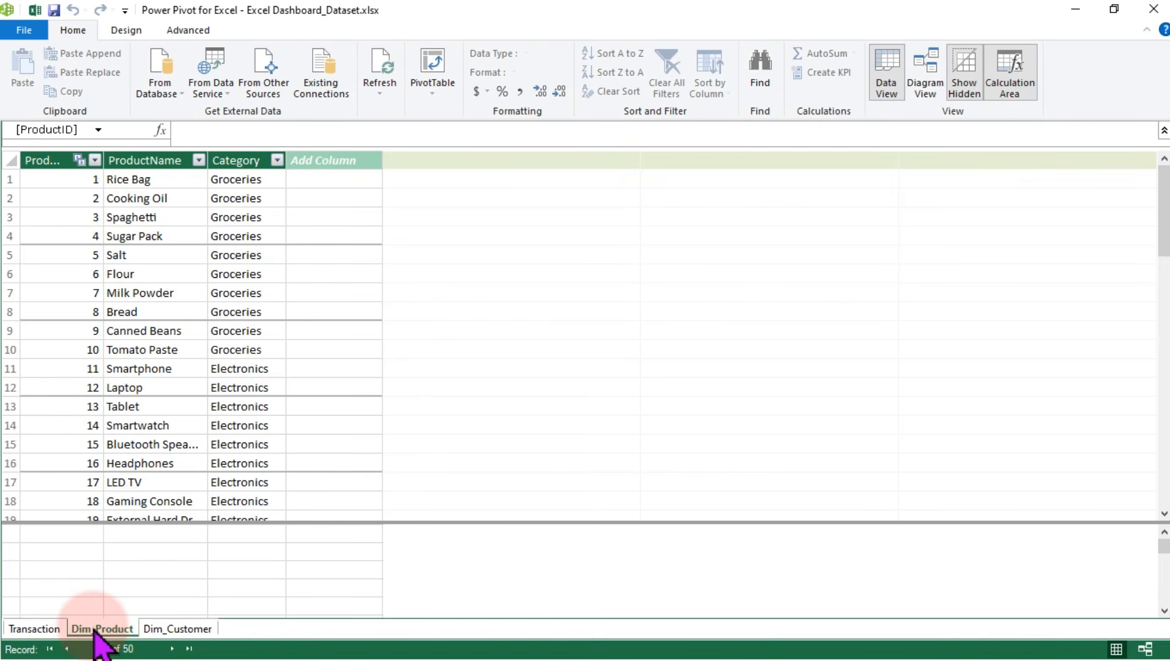
left_click(36, 13)
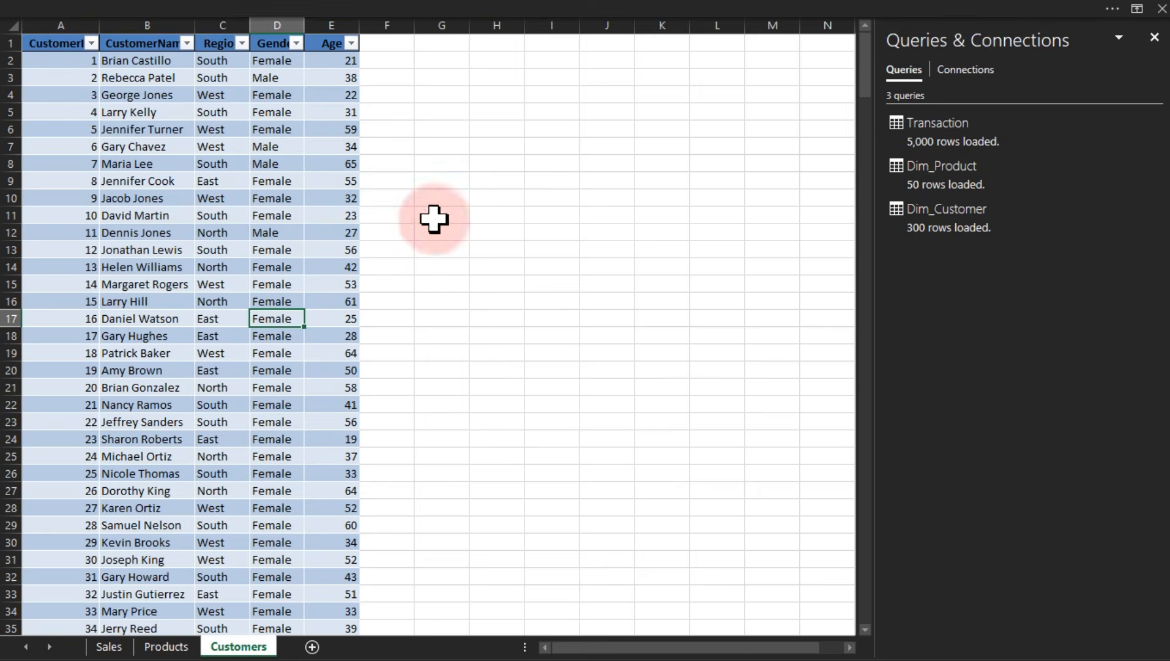
left_click(449, 231)
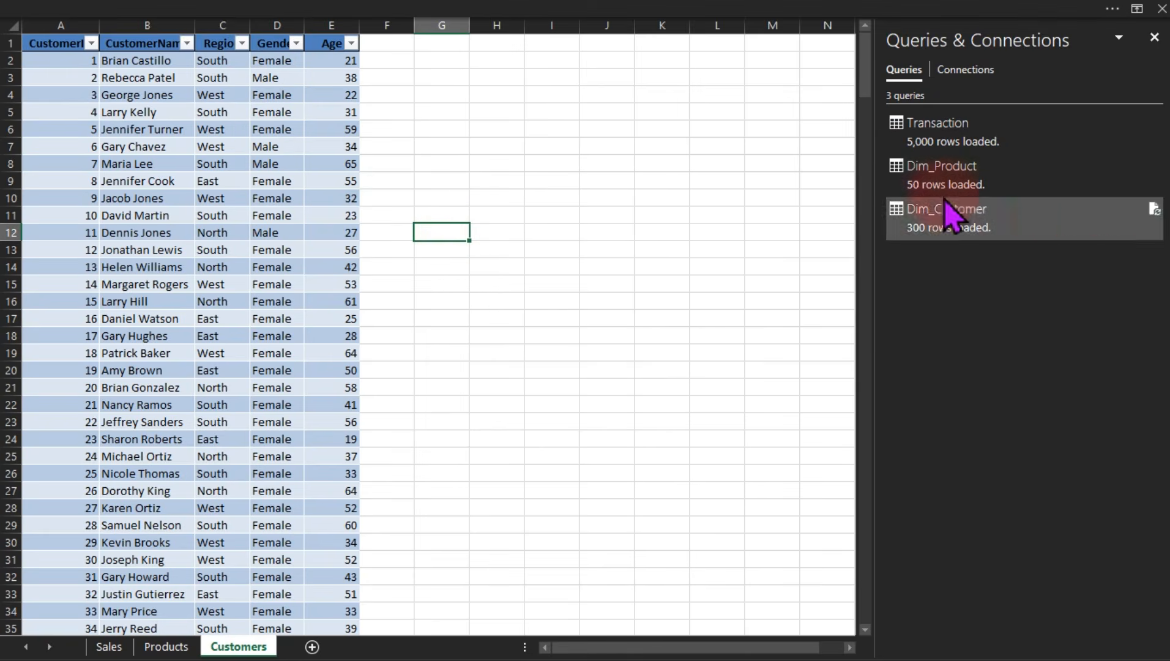
Create a PivotTable from the Power Pivot data model on a new worksheet
left_click(507, 11)
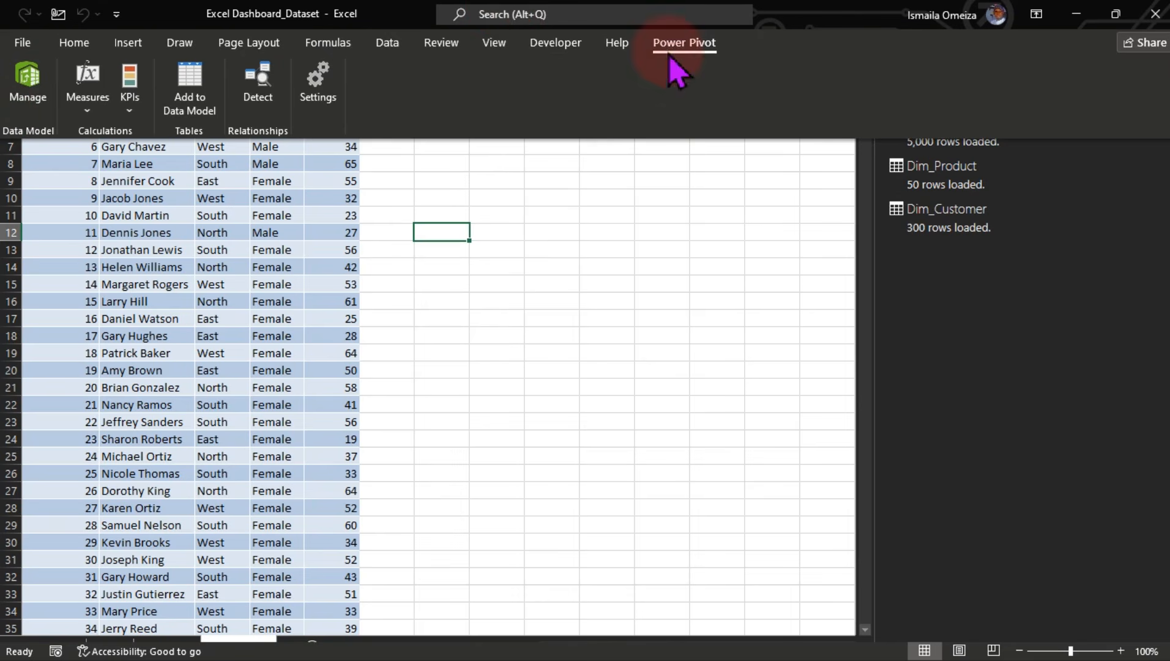
left_click(19, 86)
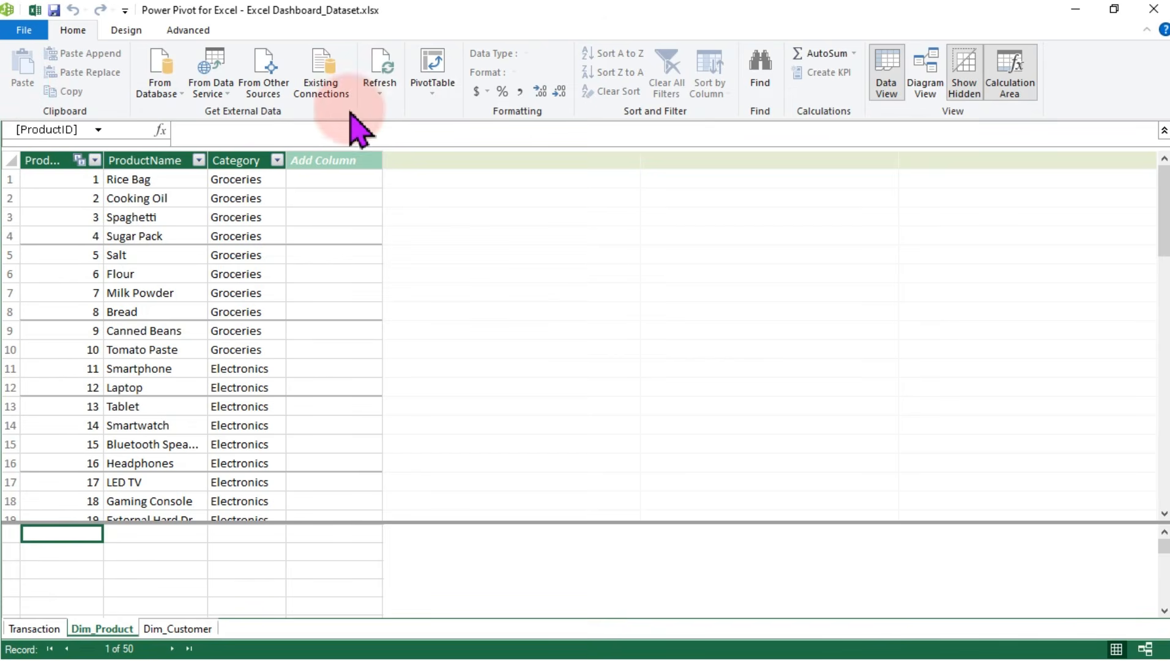
left_click(433, 93)
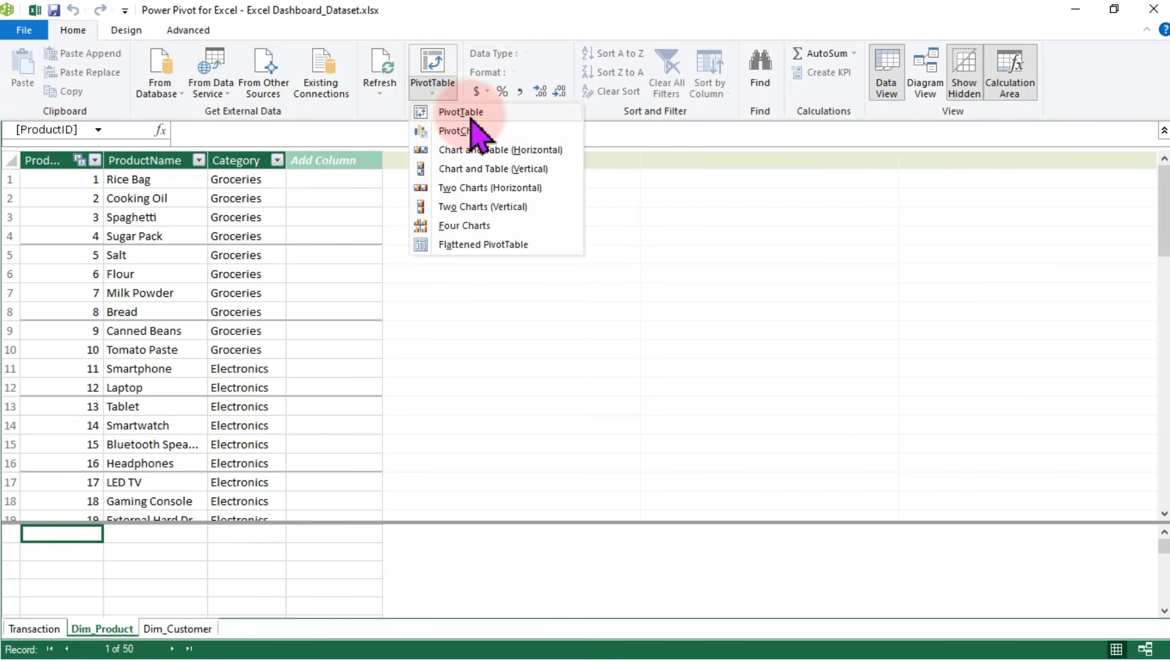
left_click(469, 113)
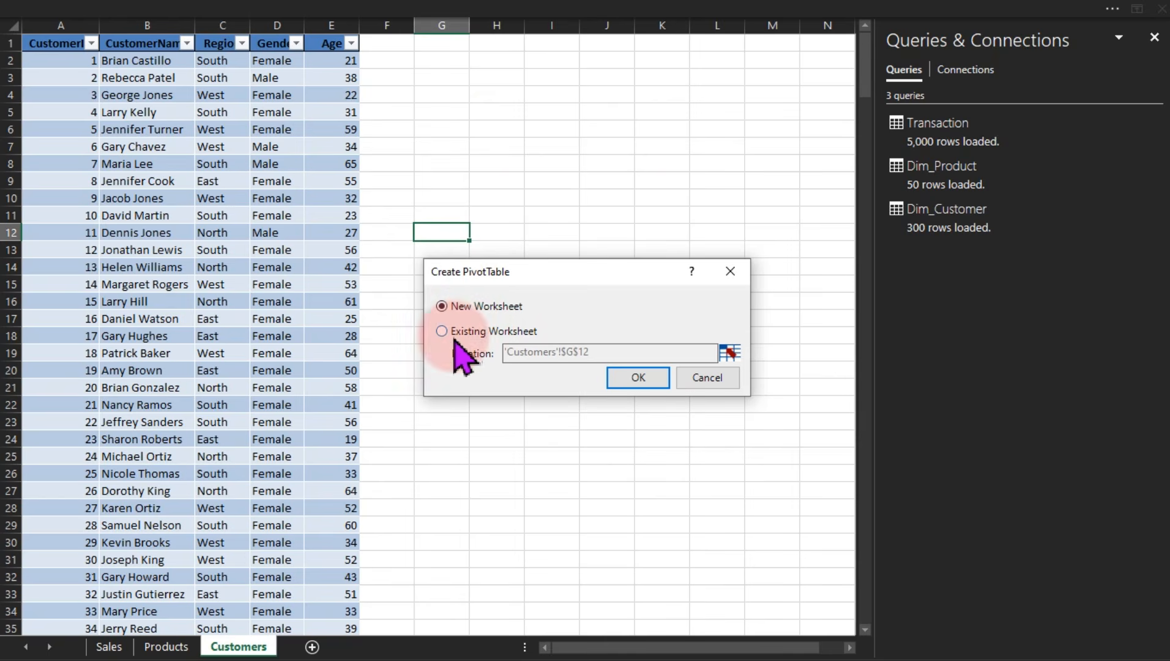
left_click(630, 378)
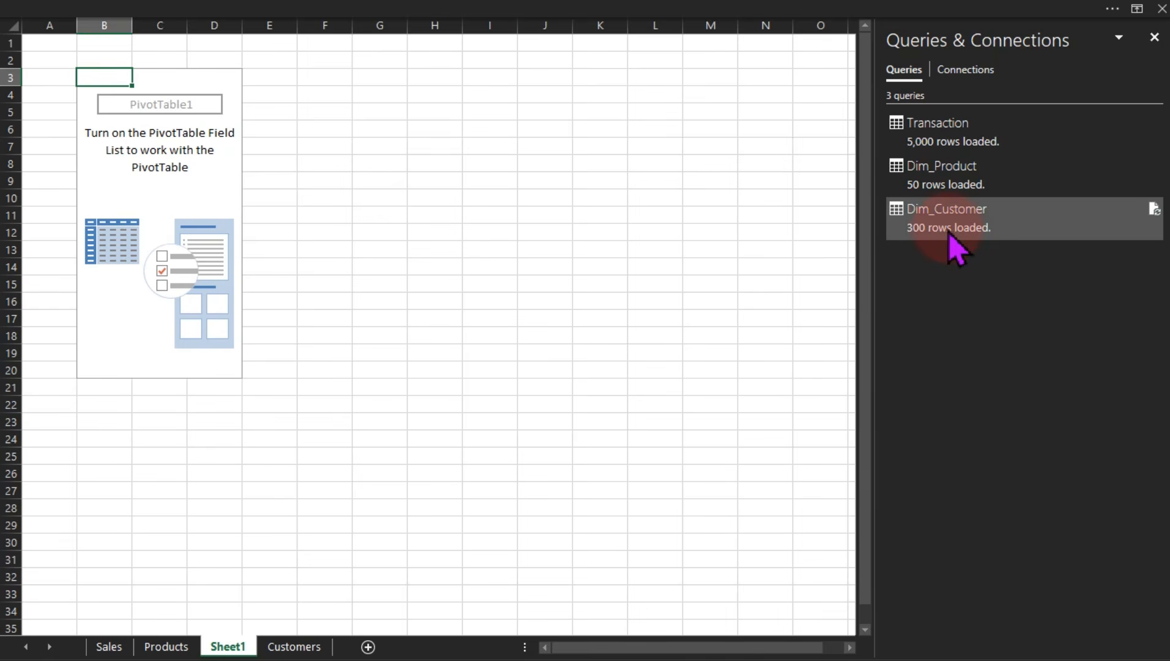
Close the Queries & Connections pane and show the field list for the empty PivotTable on Sheet1
left_click(1154, 37)
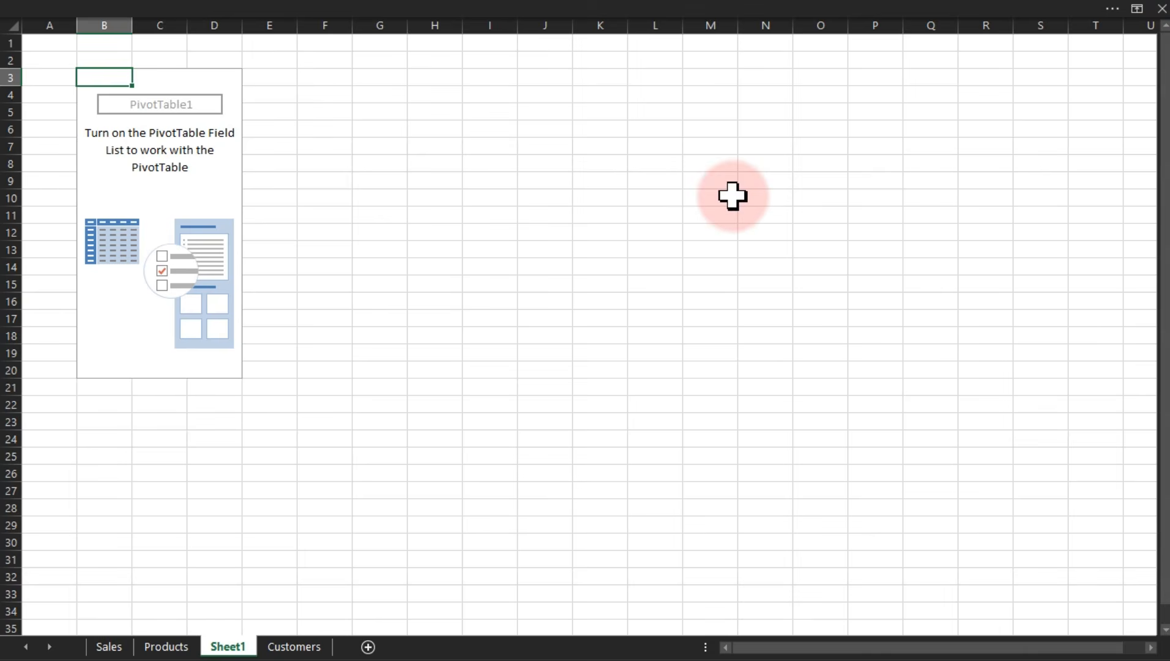
left_click(181, 211)
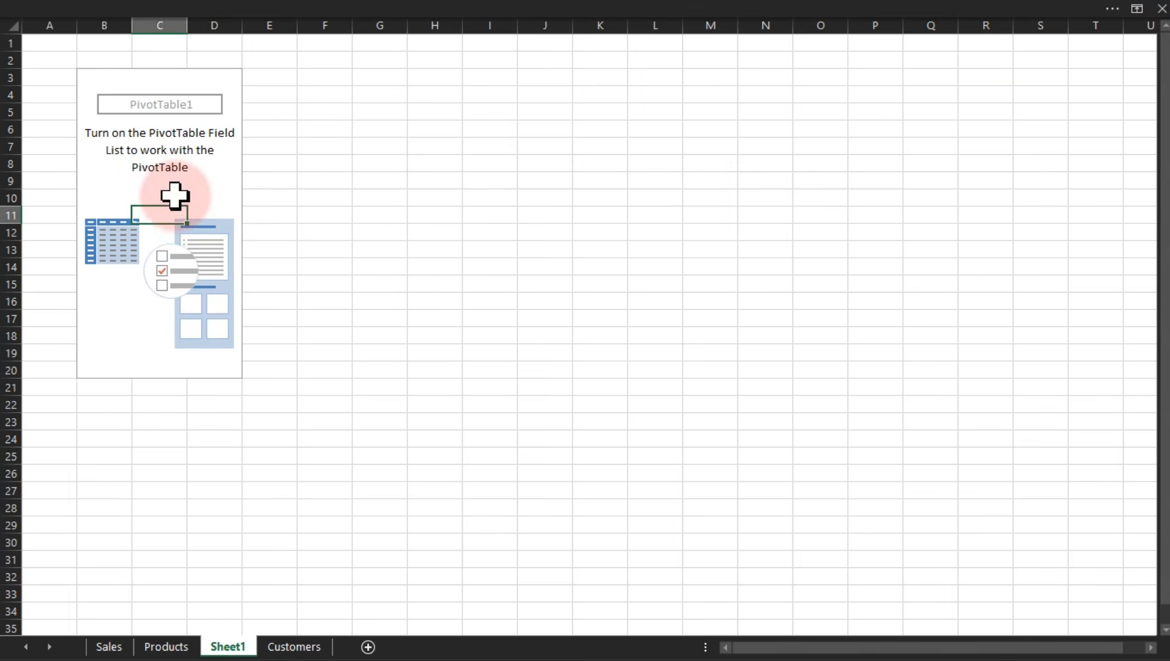
left_click(177, 164)
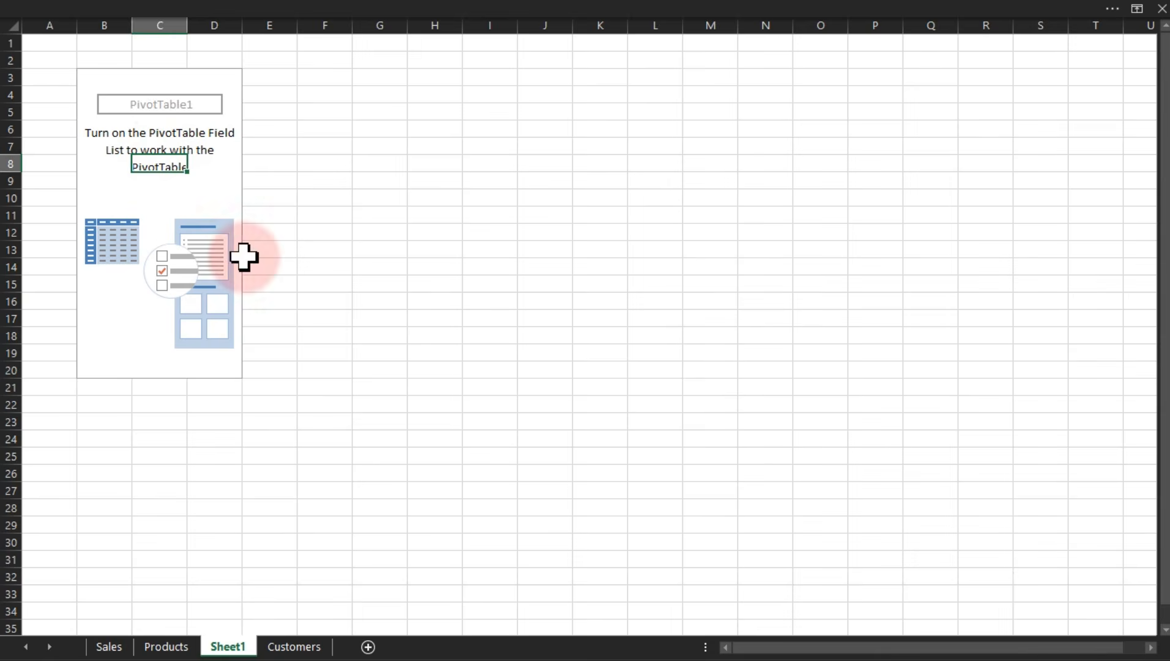
left_click(123, 231)
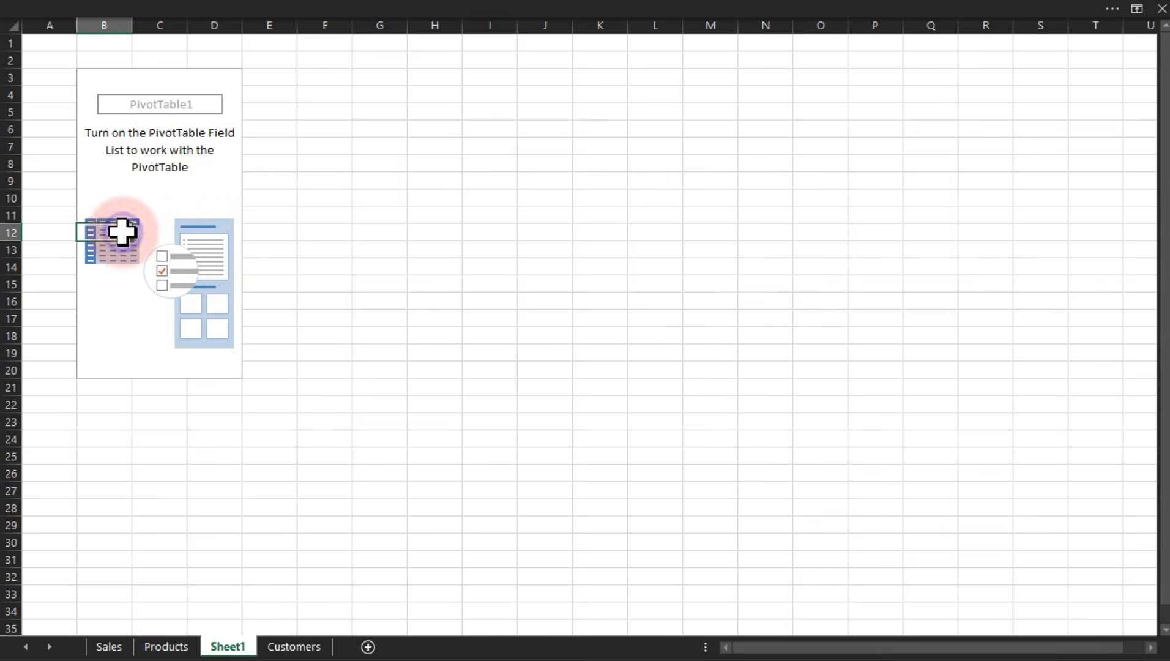
right_click(123, 232)
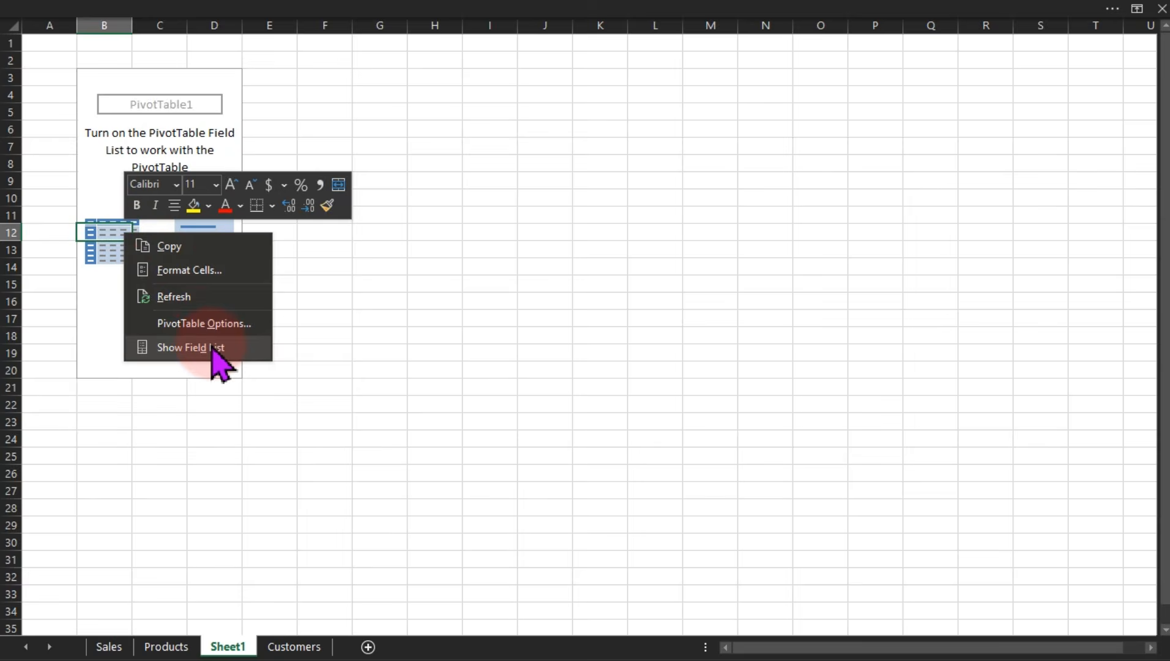
left_click(190, 347)
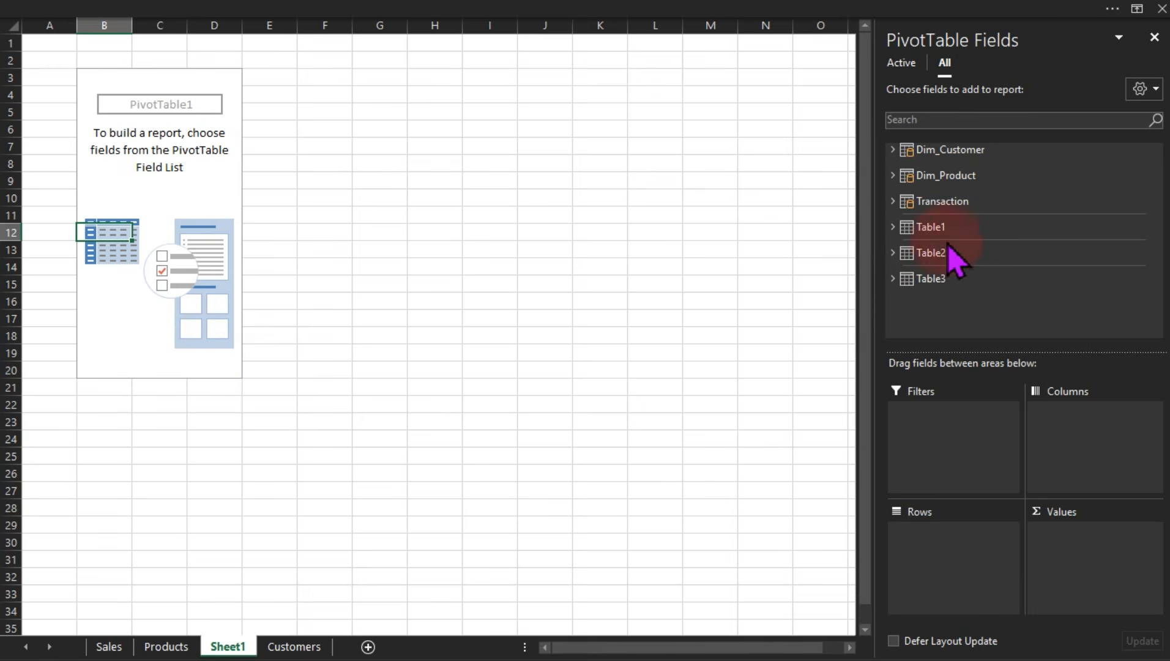
left_click(964, 227)
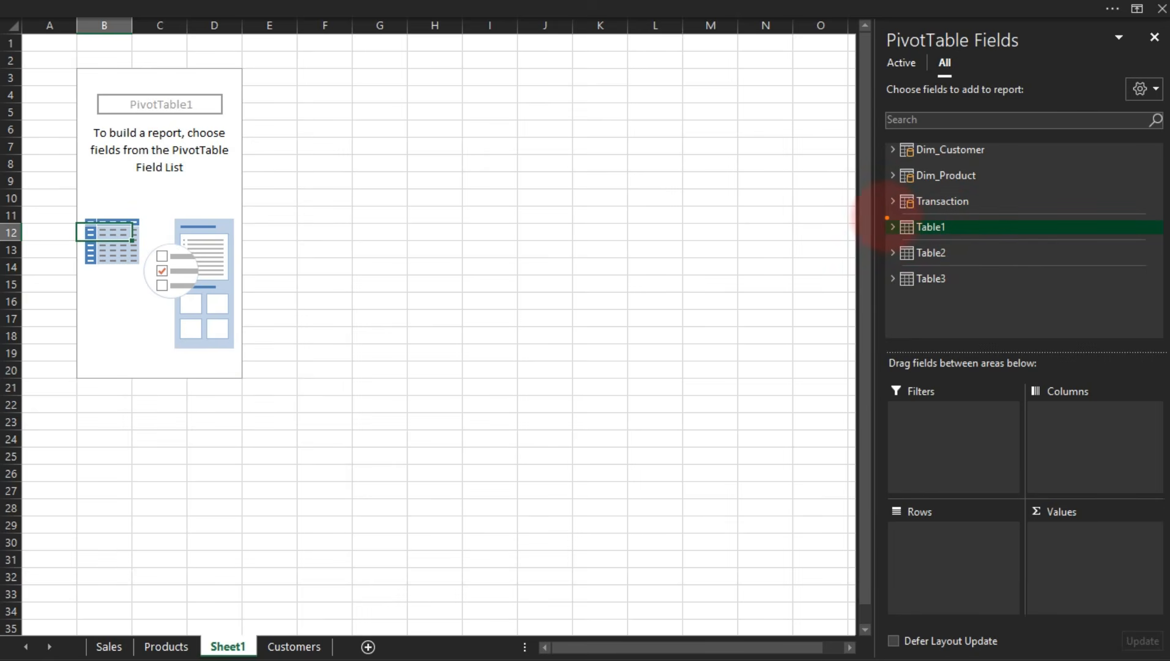
left_click_drag(882, 214, 974, 287)
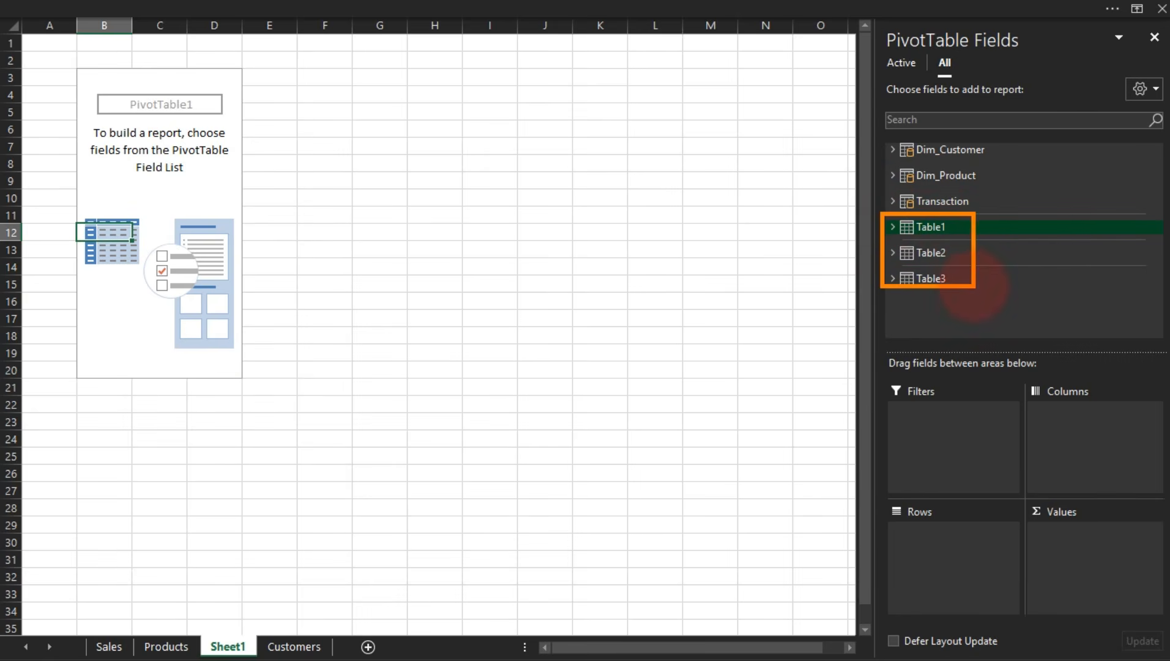
left_click_drag(1009, 152, 1054, 148)
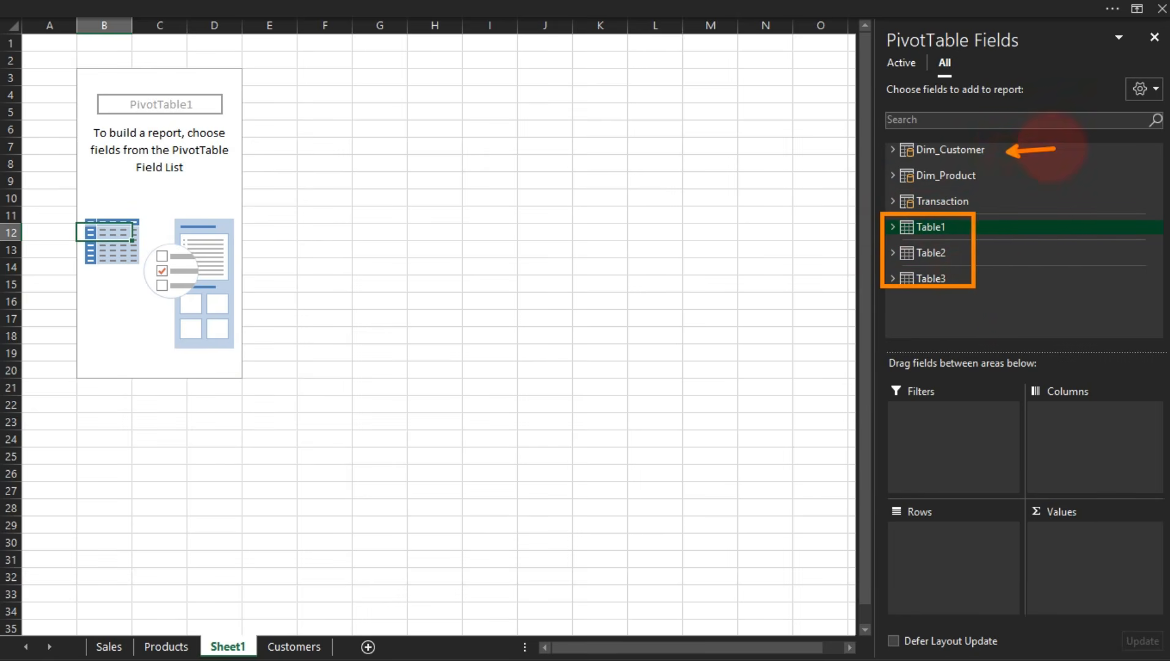
left_click_drag(1000, 175, 1064, 174)
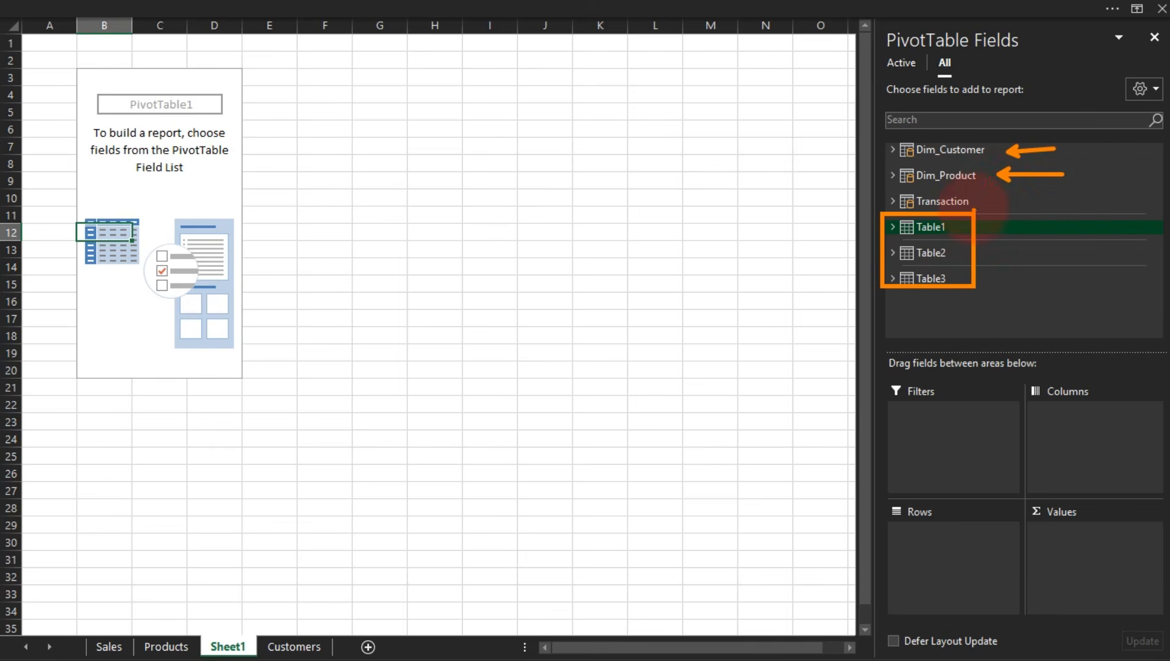
left_click_drag(974, 206, 1014, 197)
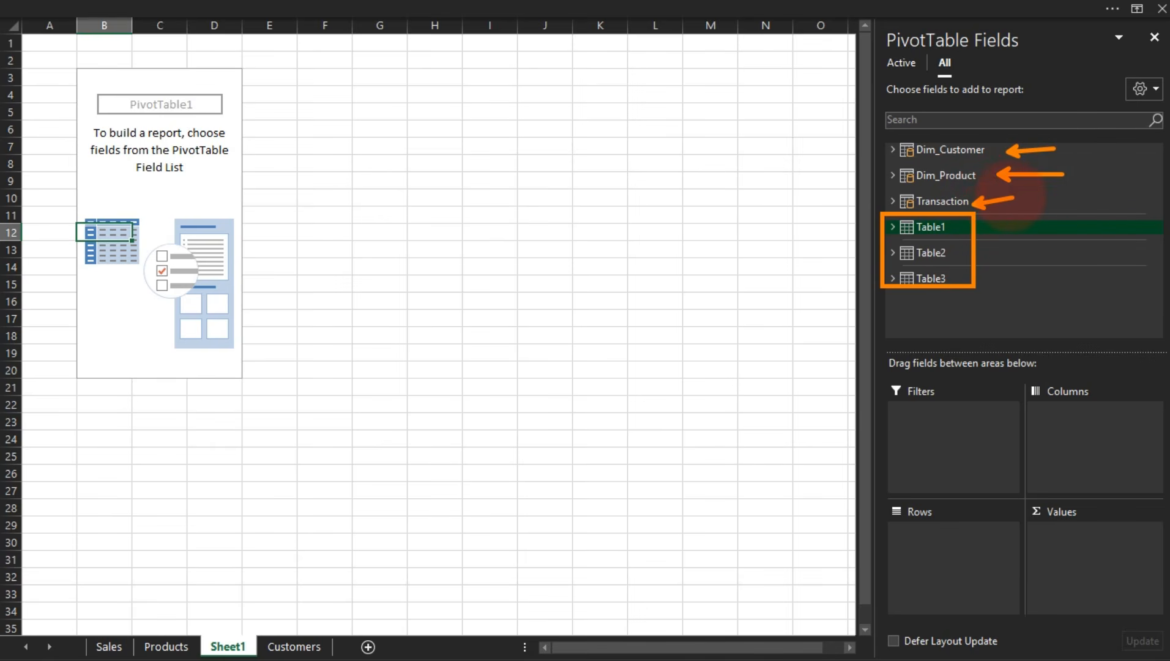
left_click(1012, 201)
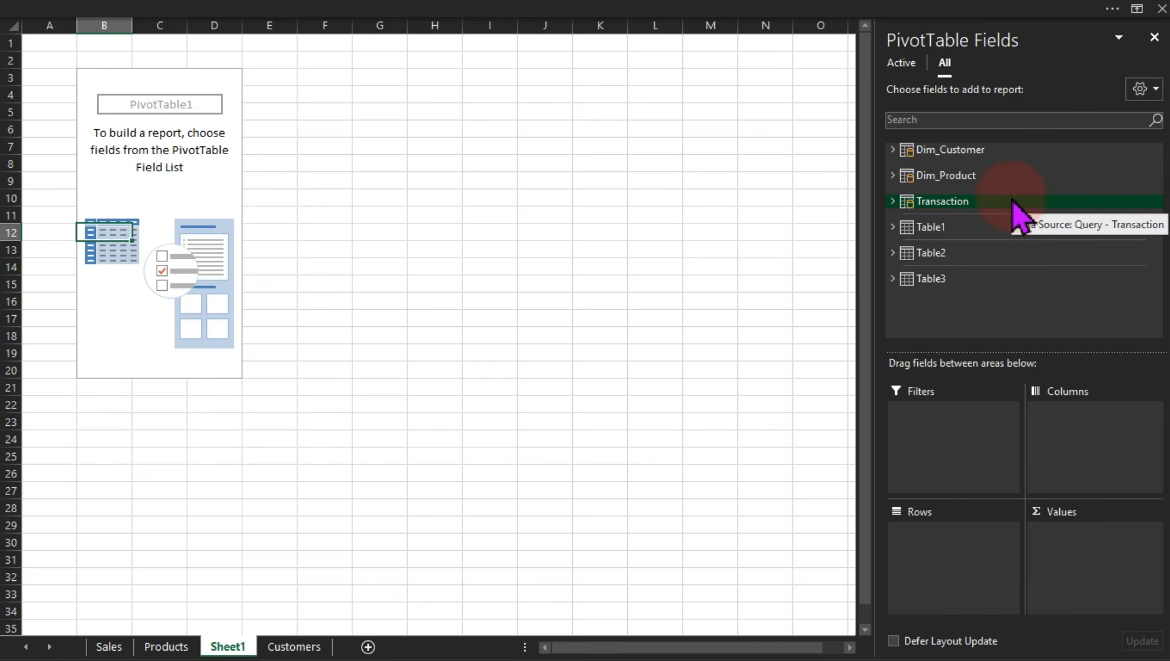
Add the Date field from the Transaction table to the PivotTable's rows
left_click(896, 203)
mouse_move(937, 234)
left_mouse_down()
mouse_move(927, 231)
mouse_move(972, 280)
mouse_move(939, 558)
left_mouse_up()
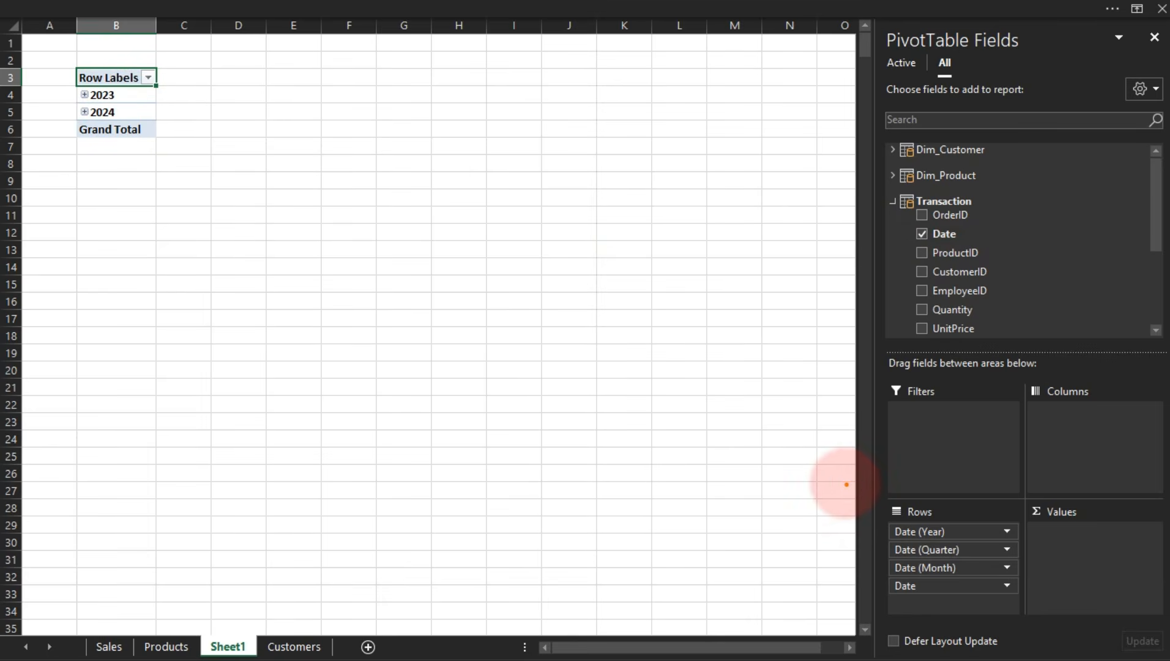
mouse_move(875, 528)
left_mouse_down()
mouse_move(828, 537)
mouse_move(853, 554)
mouse_move(848, 573)
left_mouse_up()
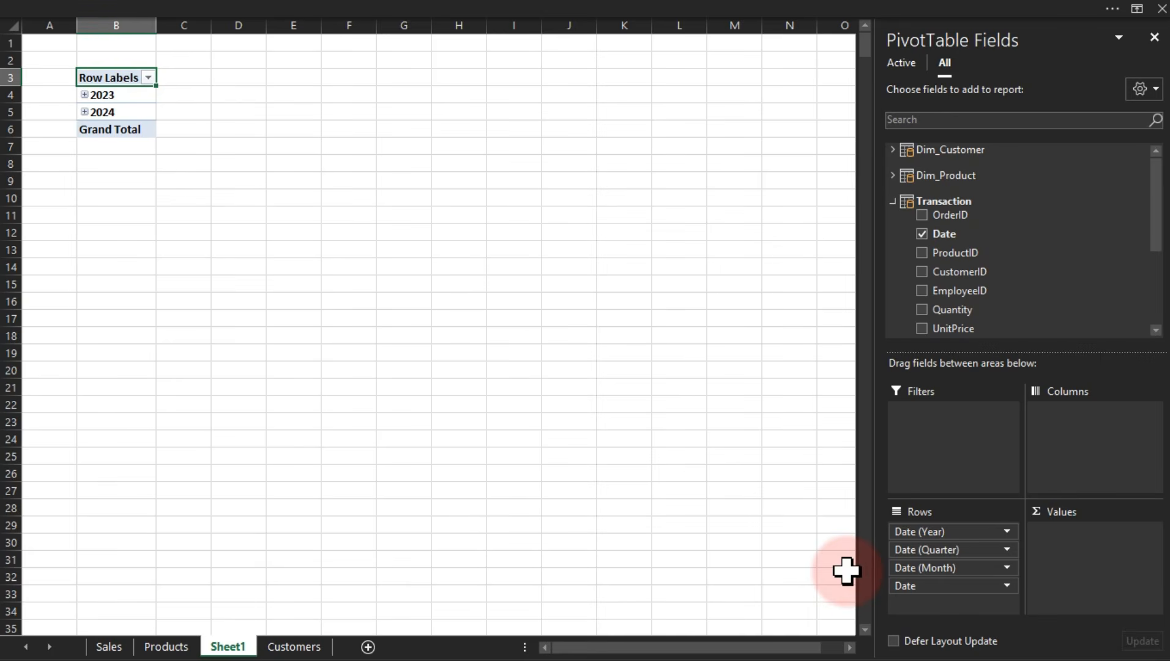
left_click(505, 6)
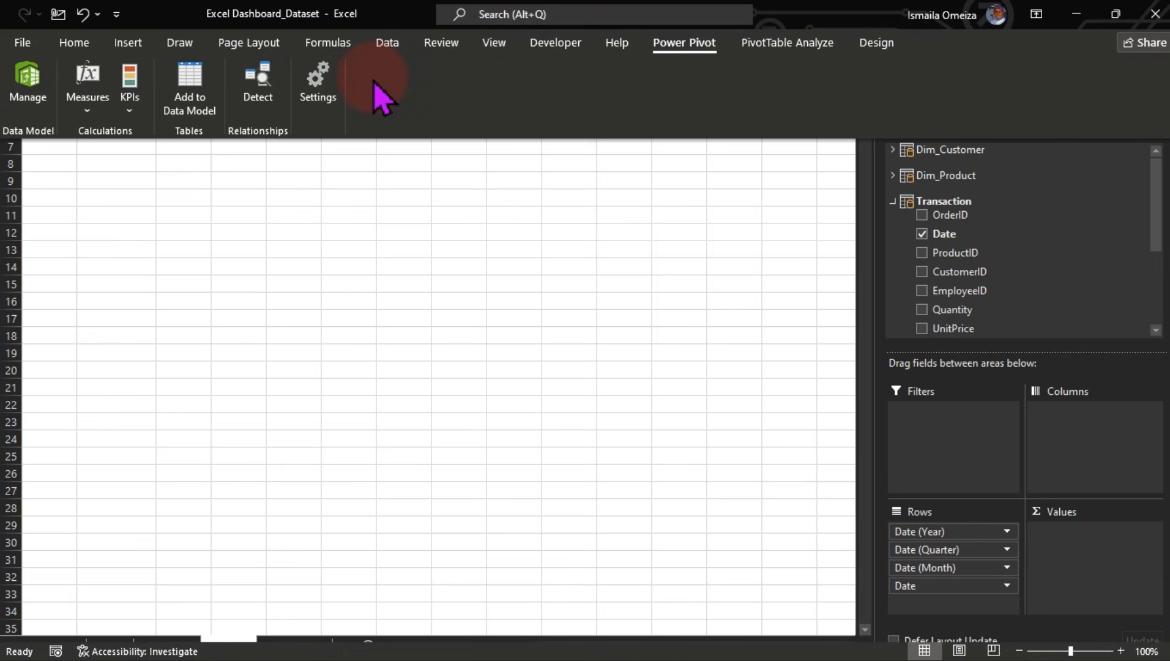
left_click(582, 218)
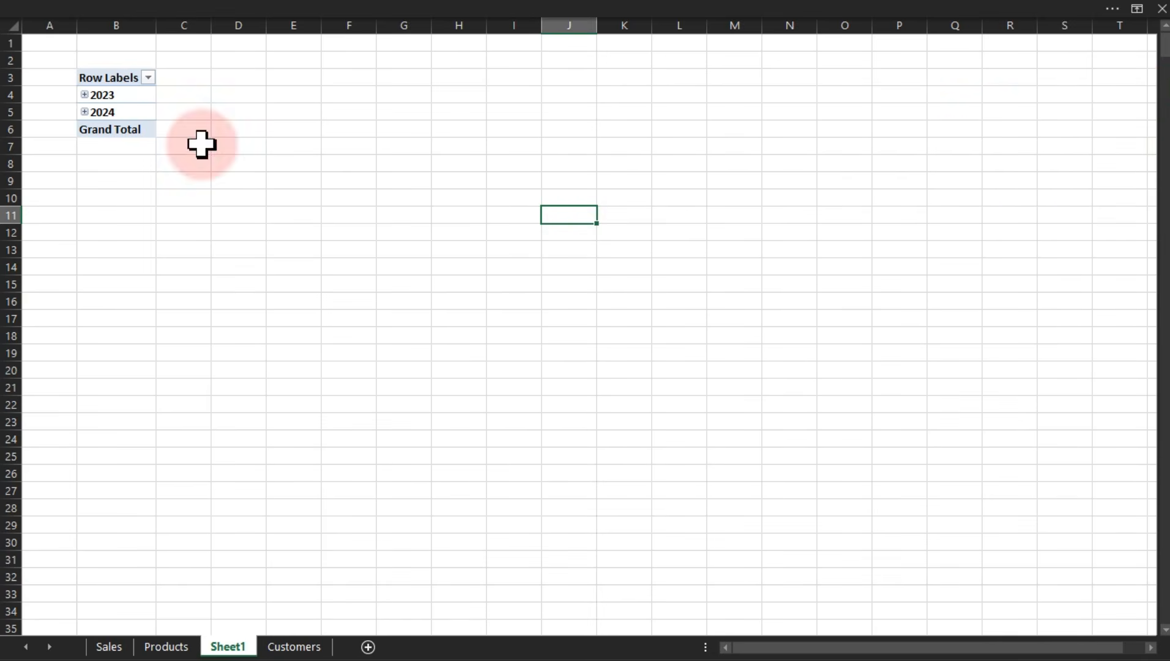
left_click(101, 92)
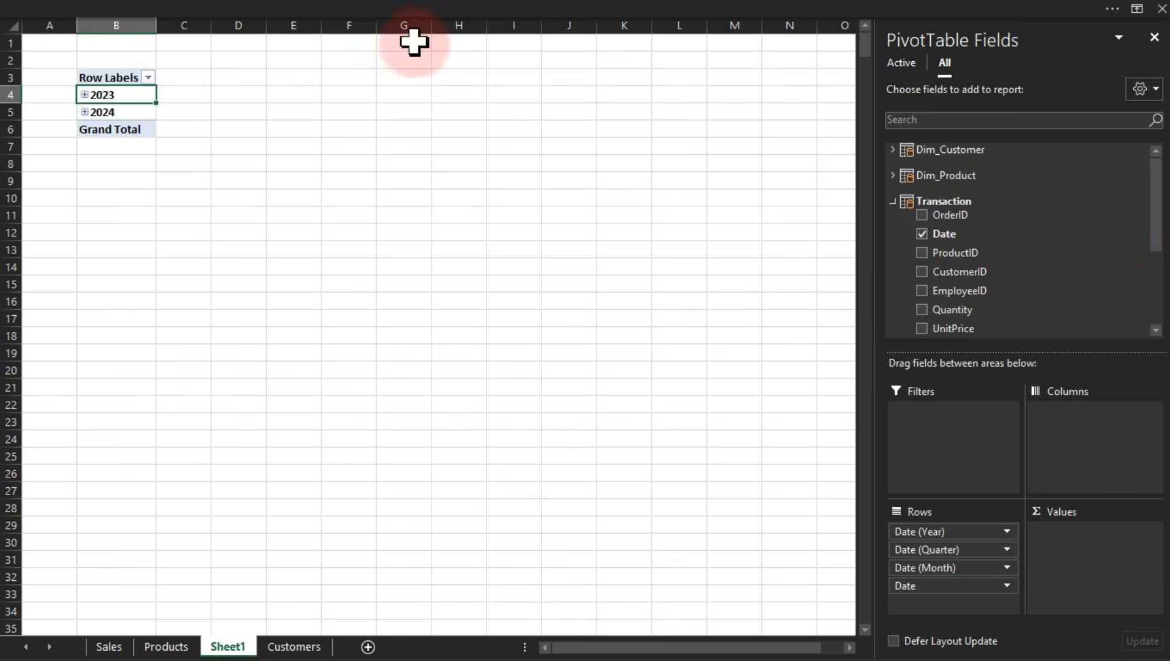
Show the workbook's queries and open the Dim_Product query in the Power Query Editor
left_click(456, 16)
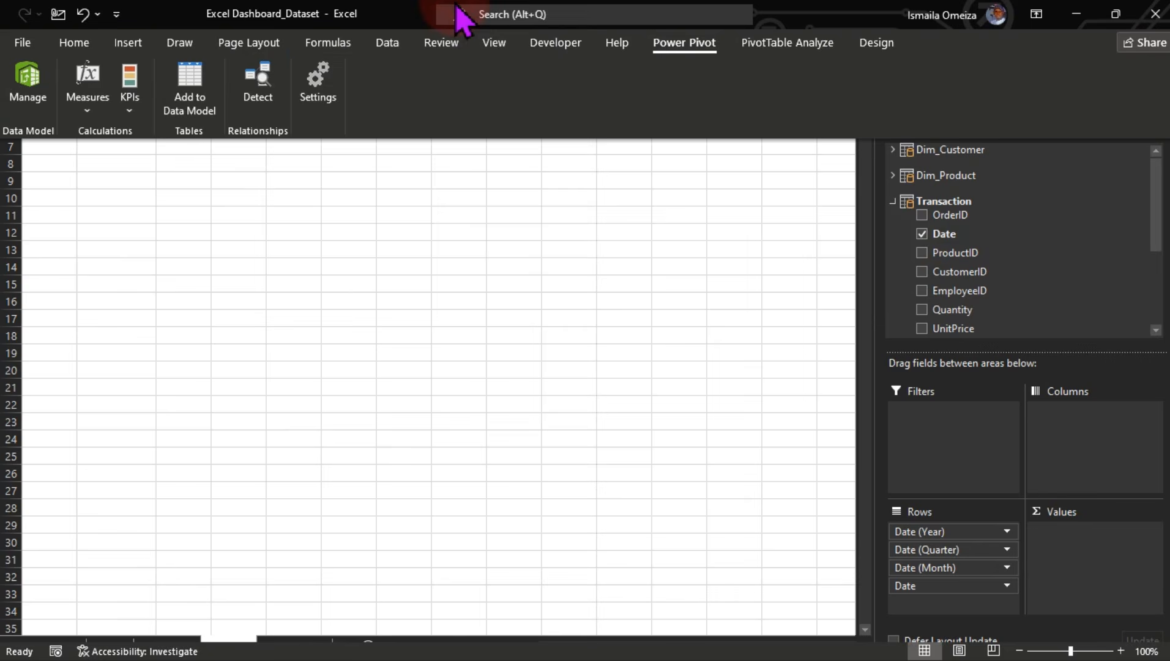
left_click(395, 46)
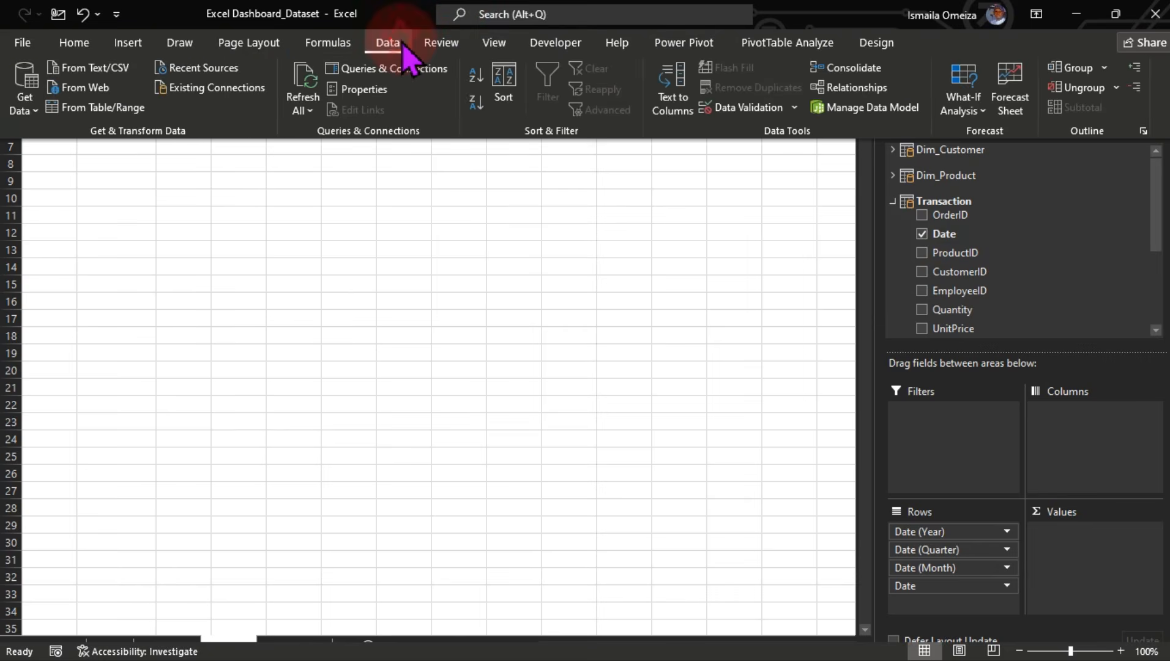
left_click(369, 71)
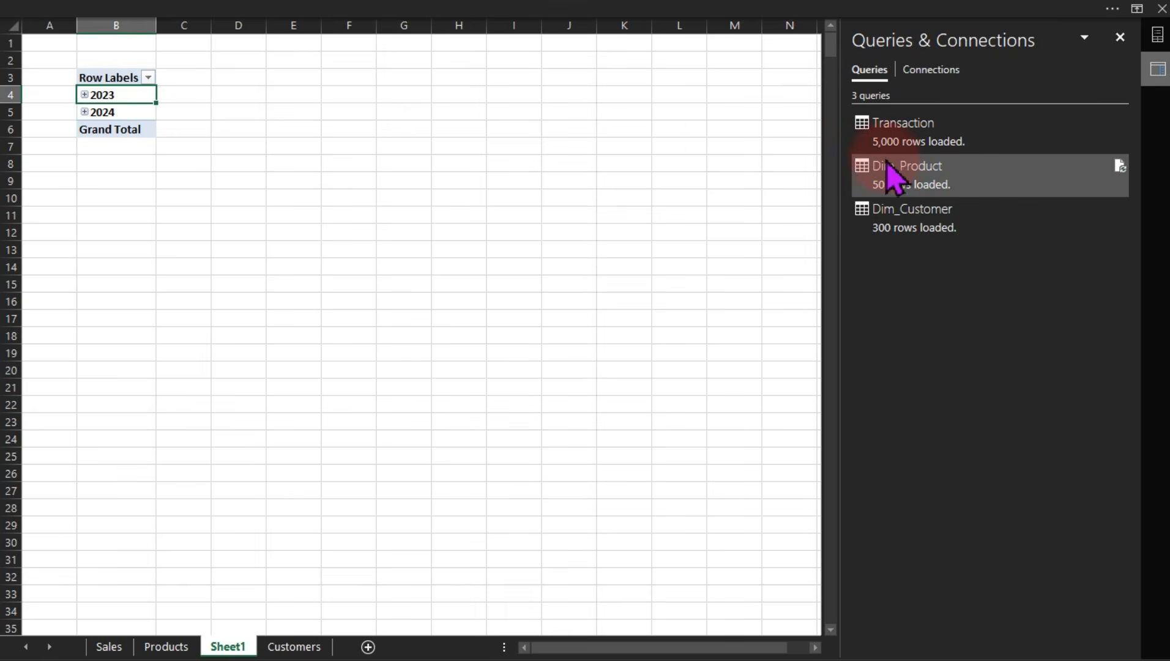
mouse_move(900, 179)
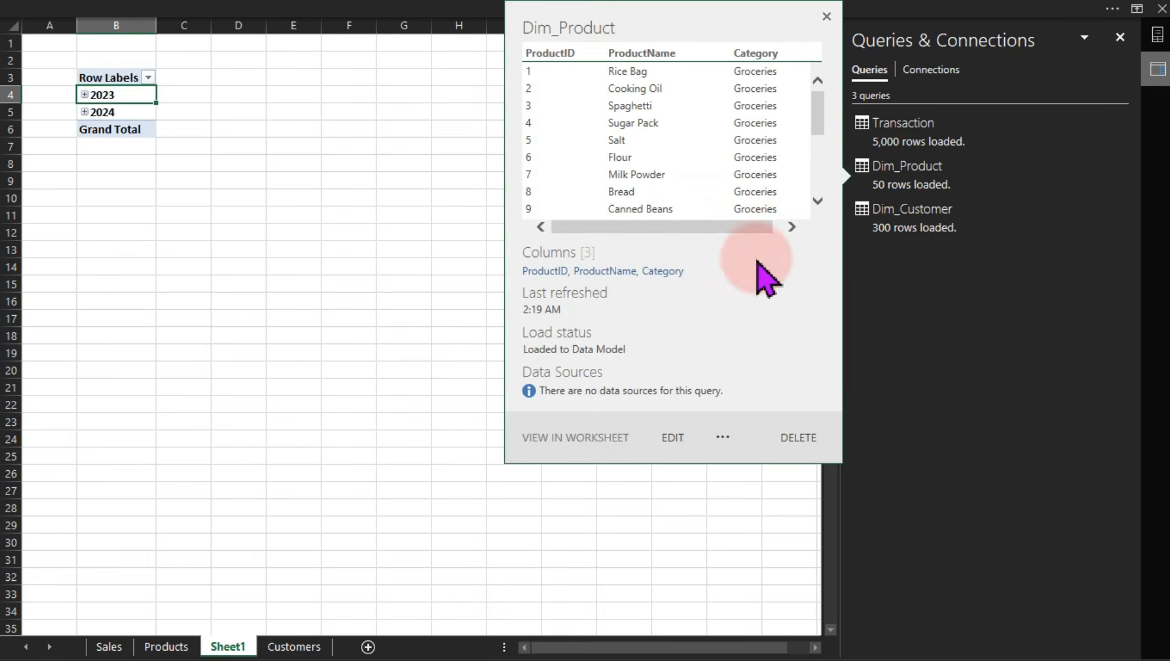
double_click(913, 191)
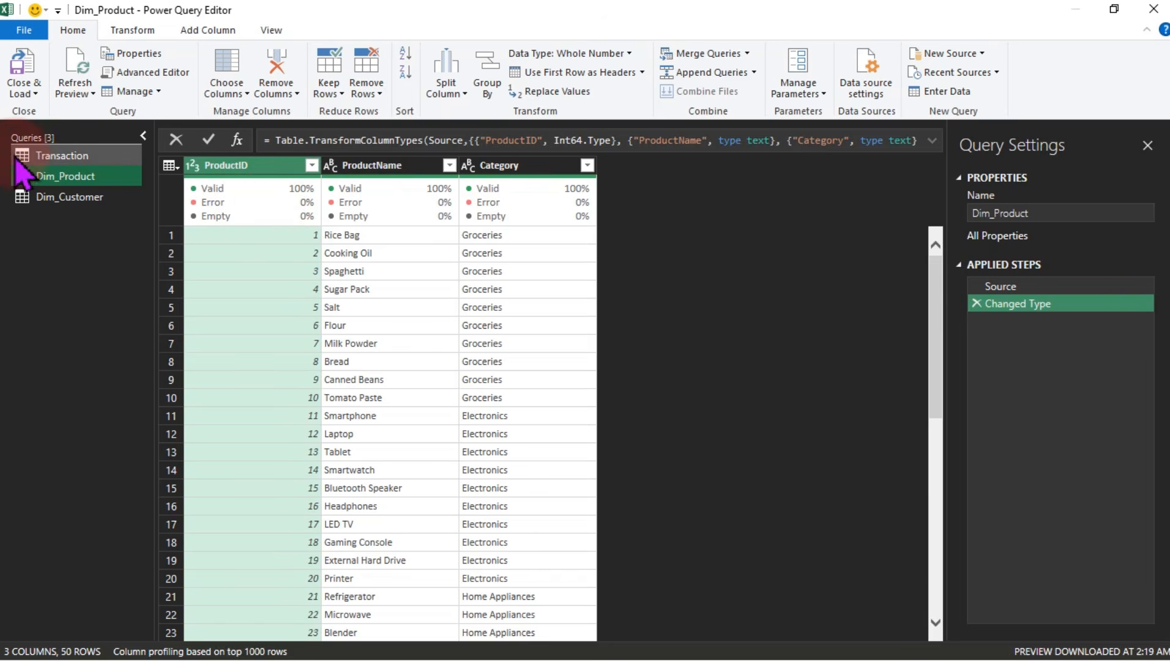
Duplicate the Transaction query and remove every column except Date from the copy
left_click(46, 157)
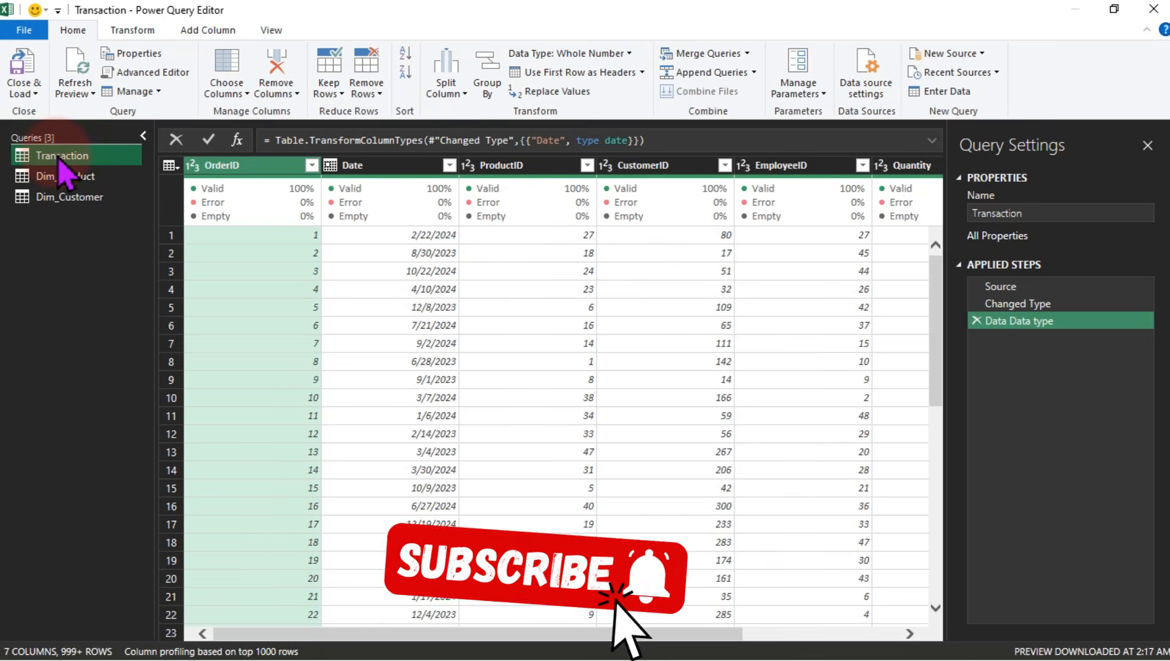
right_click(59, 158)
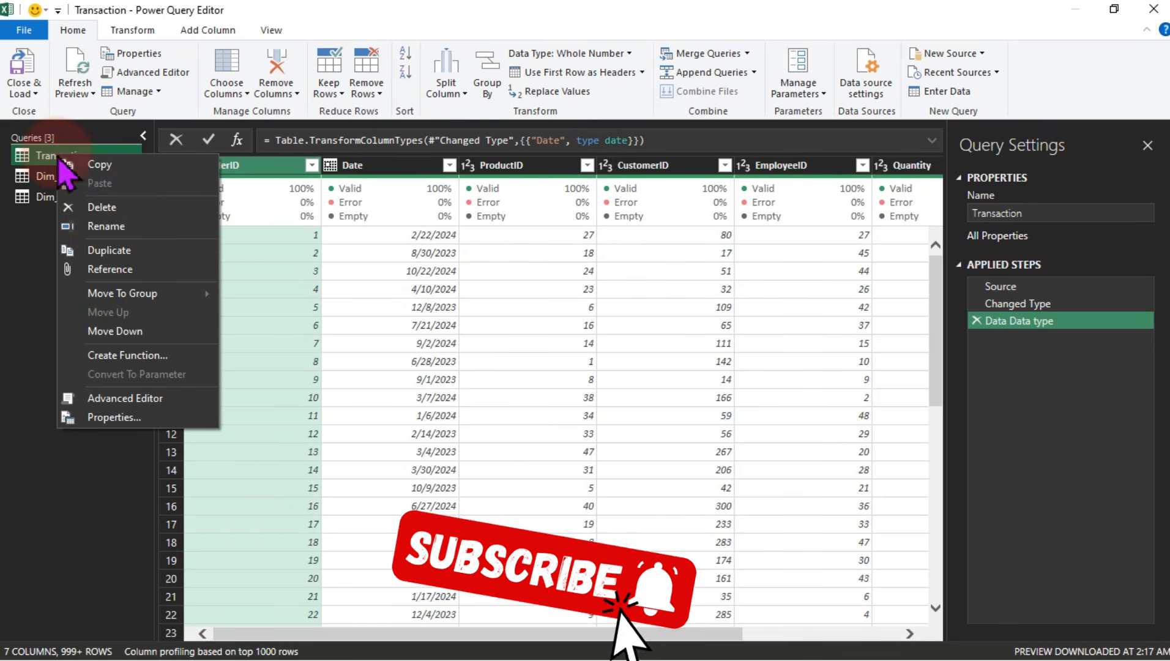
left_click(108, 251)
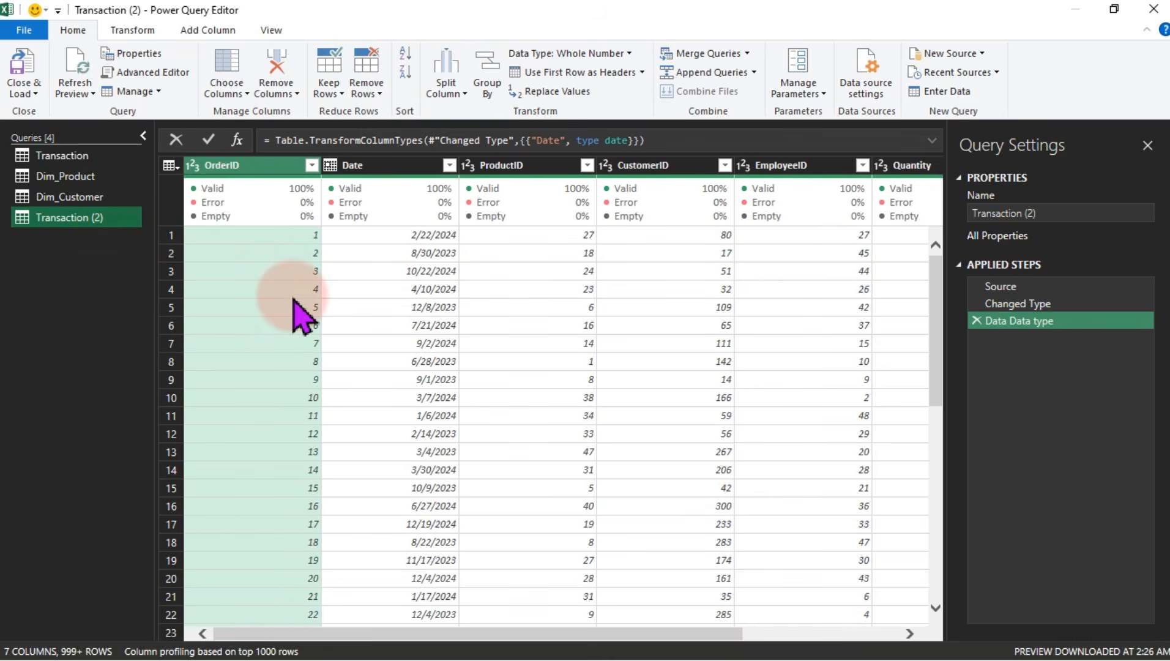
left_click(412, 166)
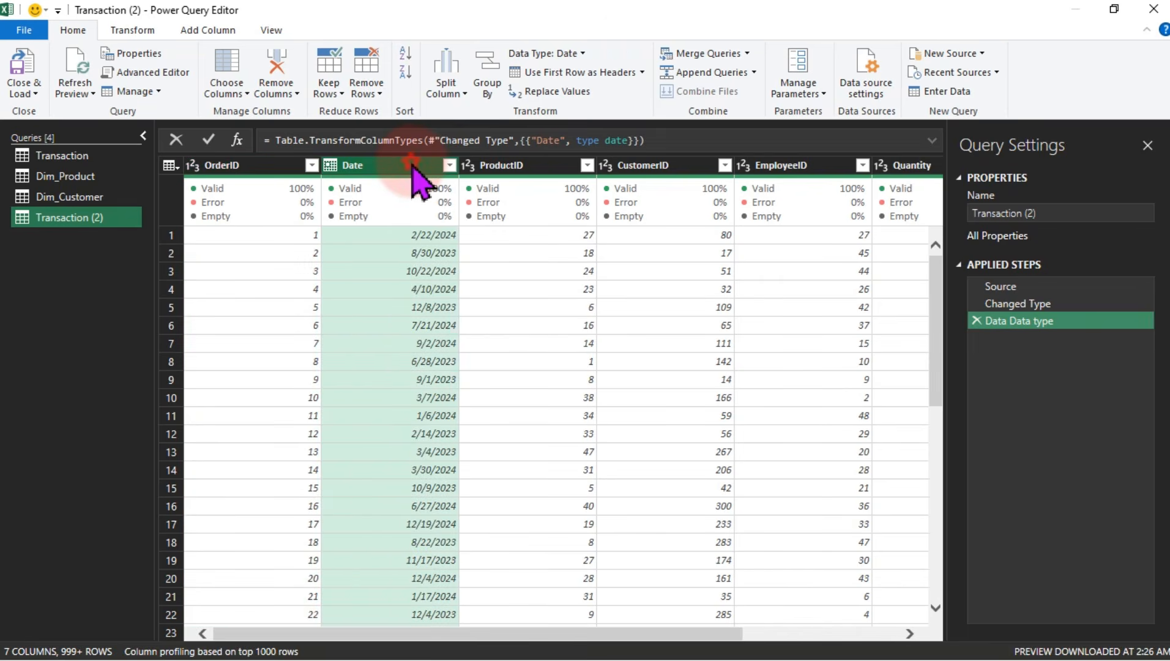
right_click(414, 171)
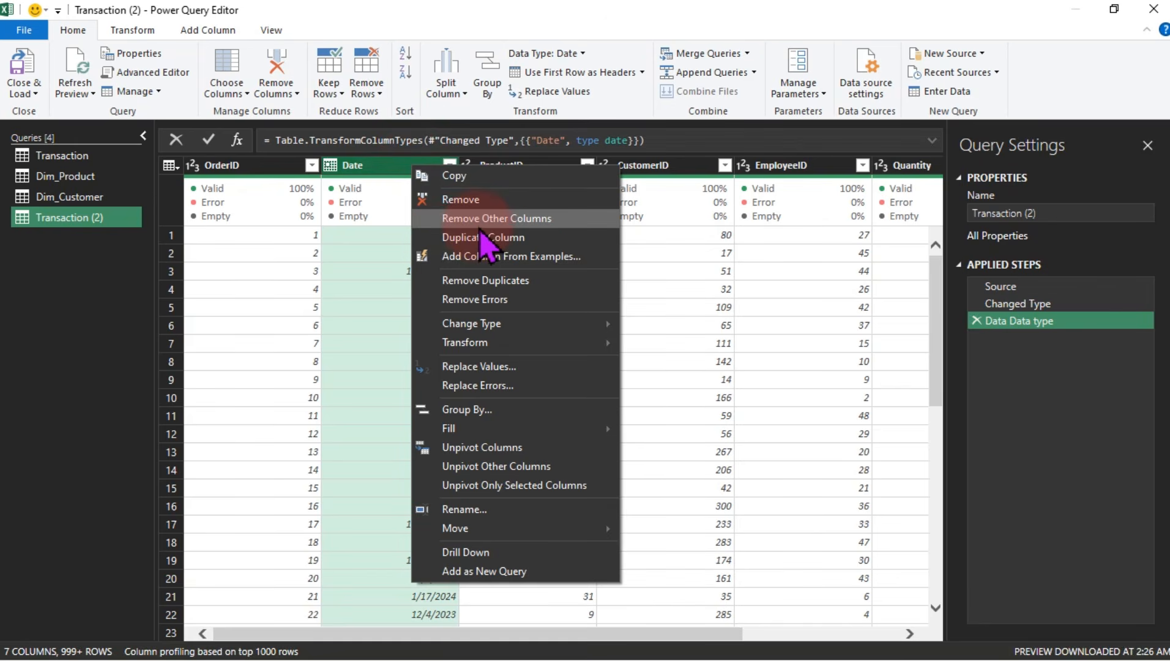
left_click(478, 219)
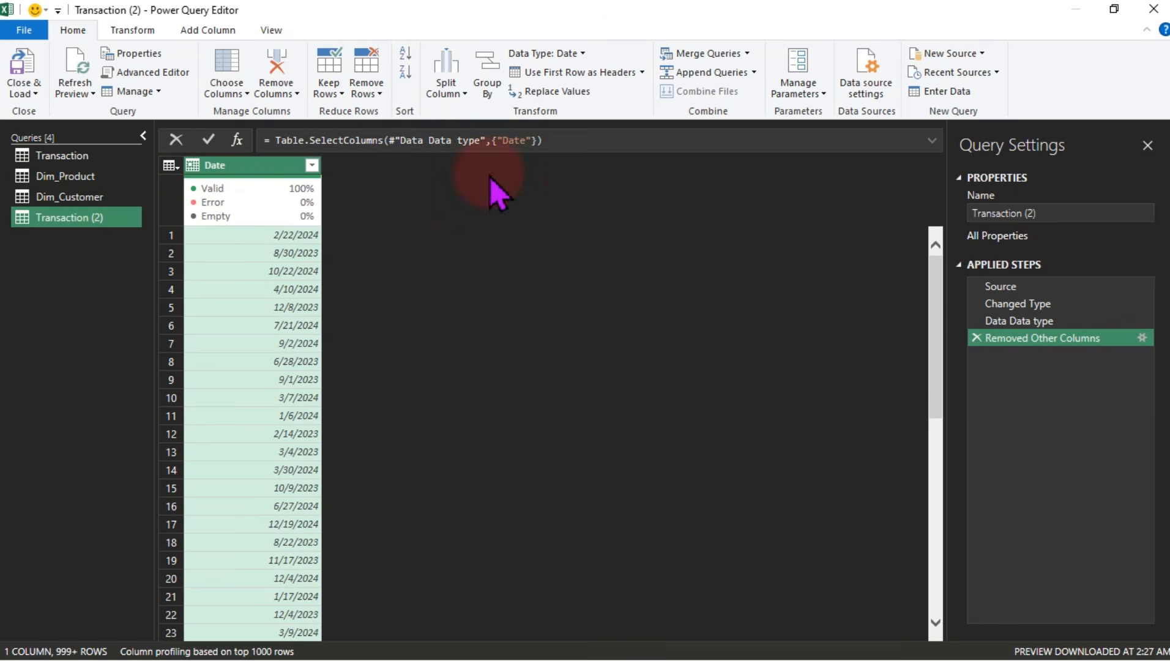
Rename the duplicated Transaction query as Calendar
double_click(100, 218)
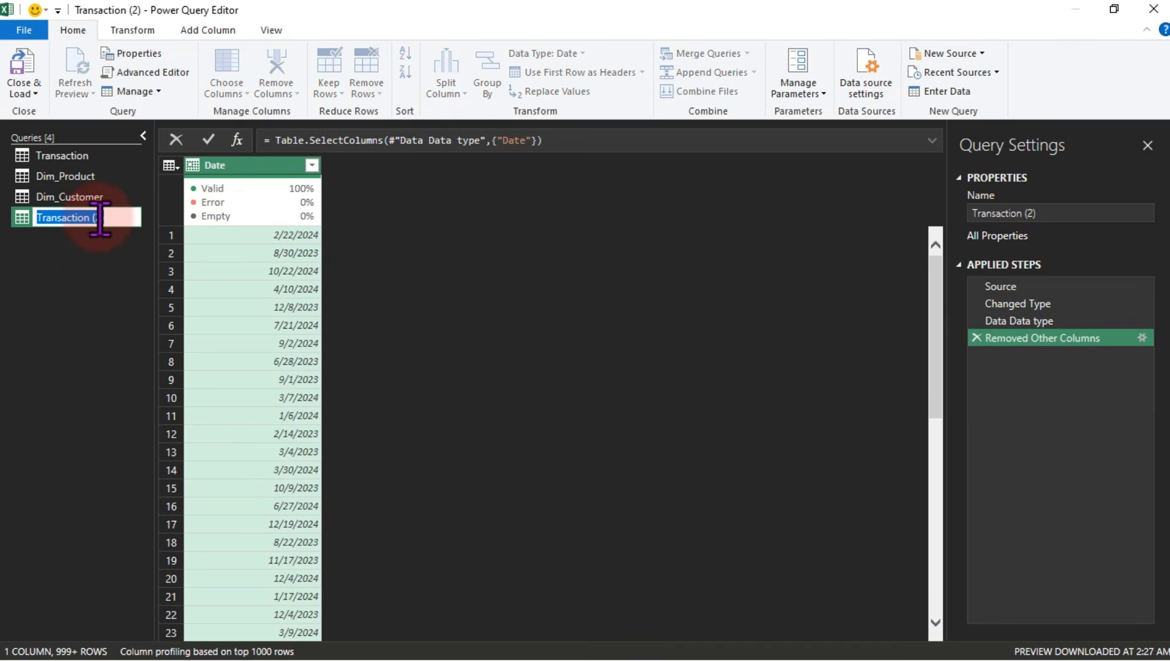
type("Calendar")
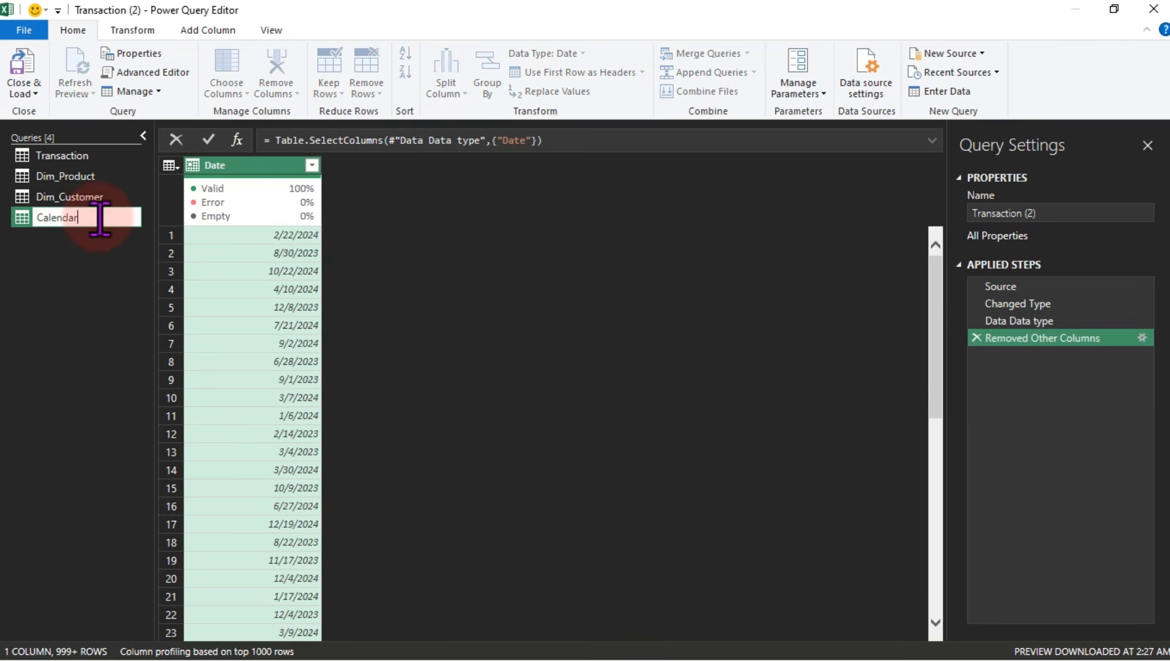
key("Return")
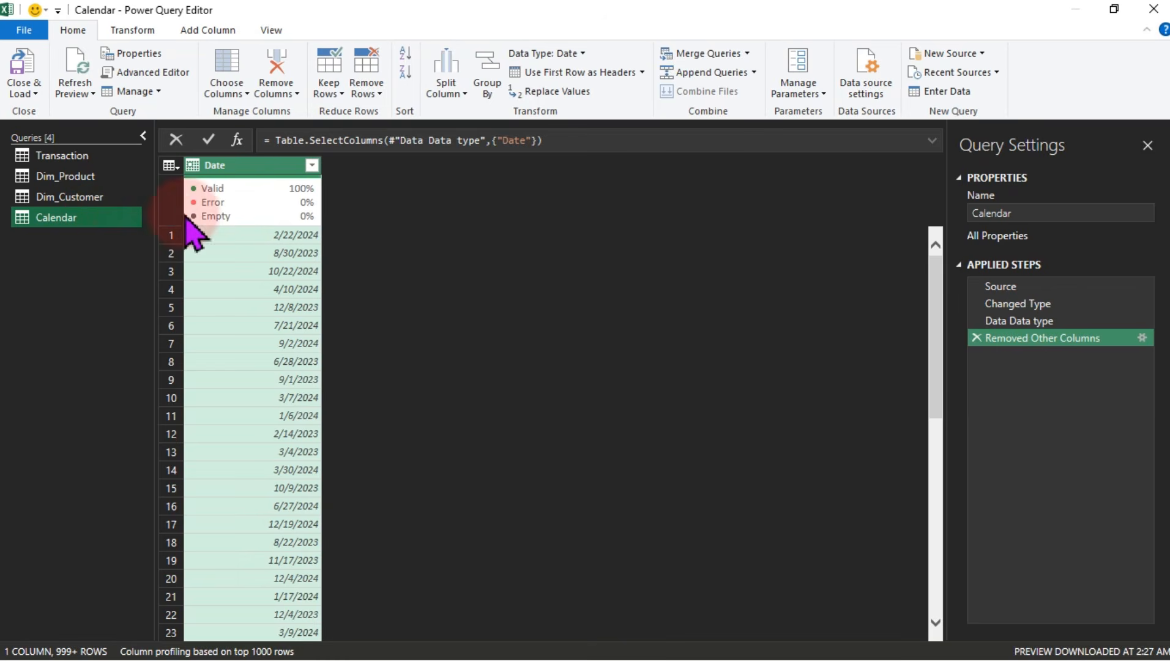
Remove the duplicate dates from the Calendar query's Date column
mouse_move(220, 182)
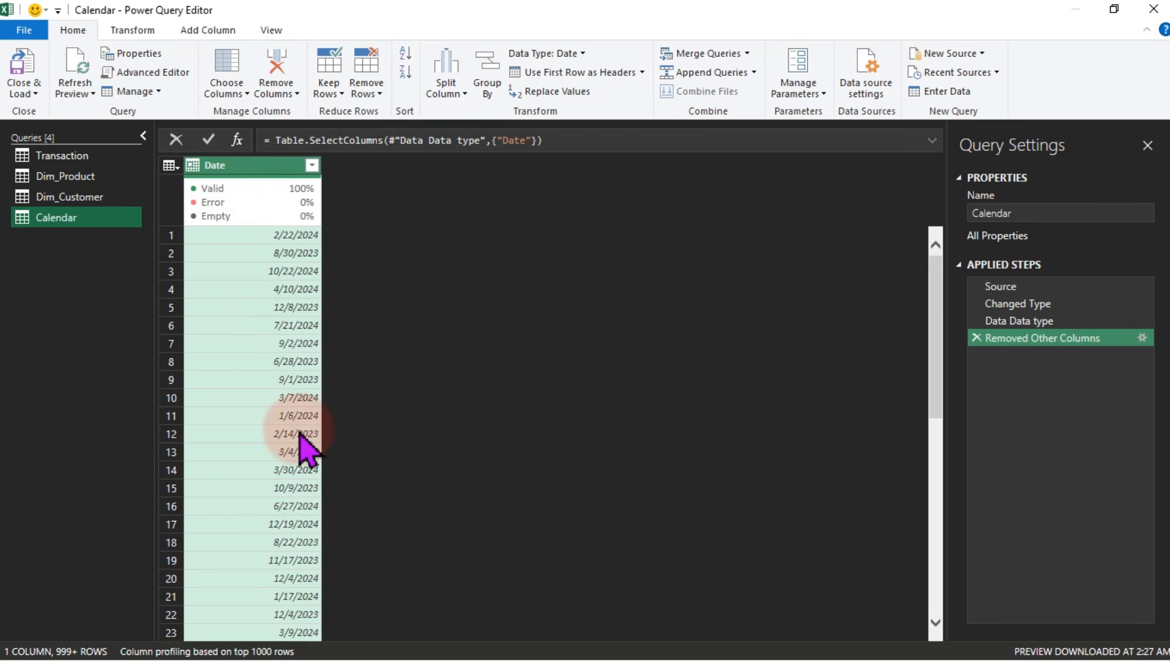
right_click(246, 164)
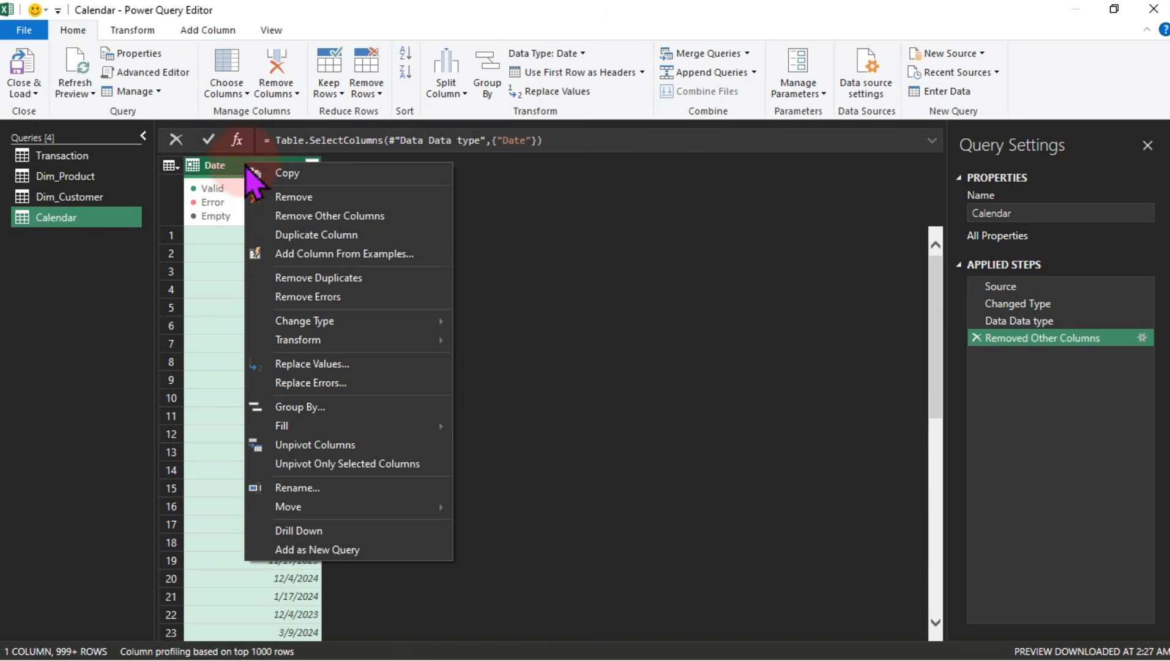
left_click(301, 278)
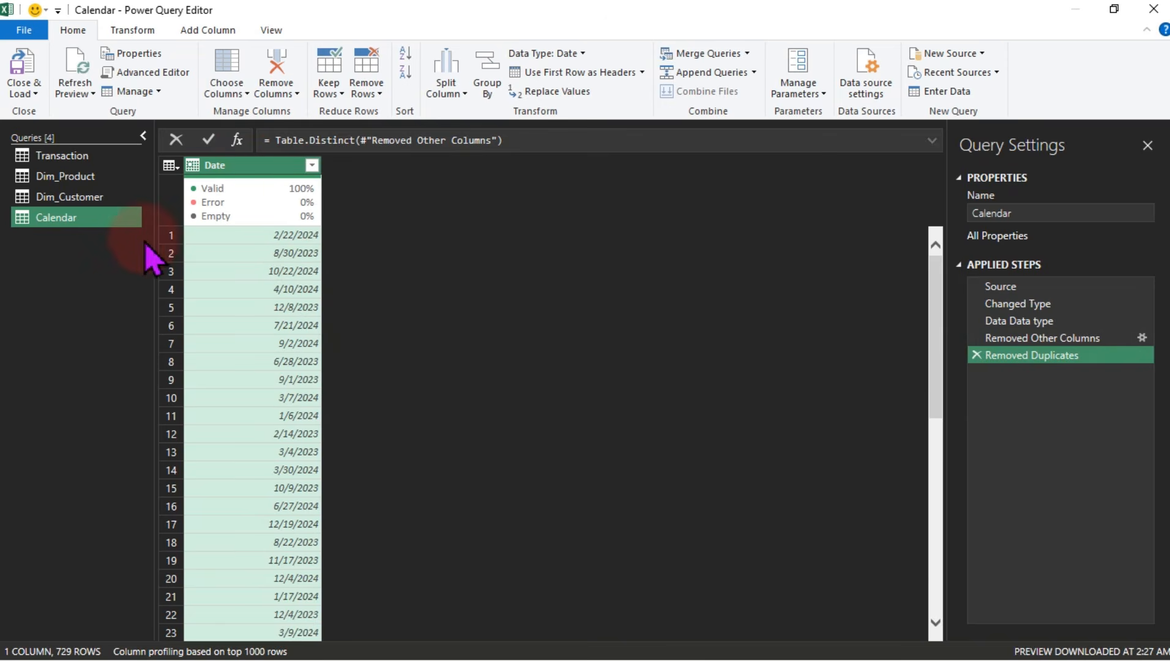
Review the Date column in the Transaction query and return to the Calendar query
left_click(84, 157)
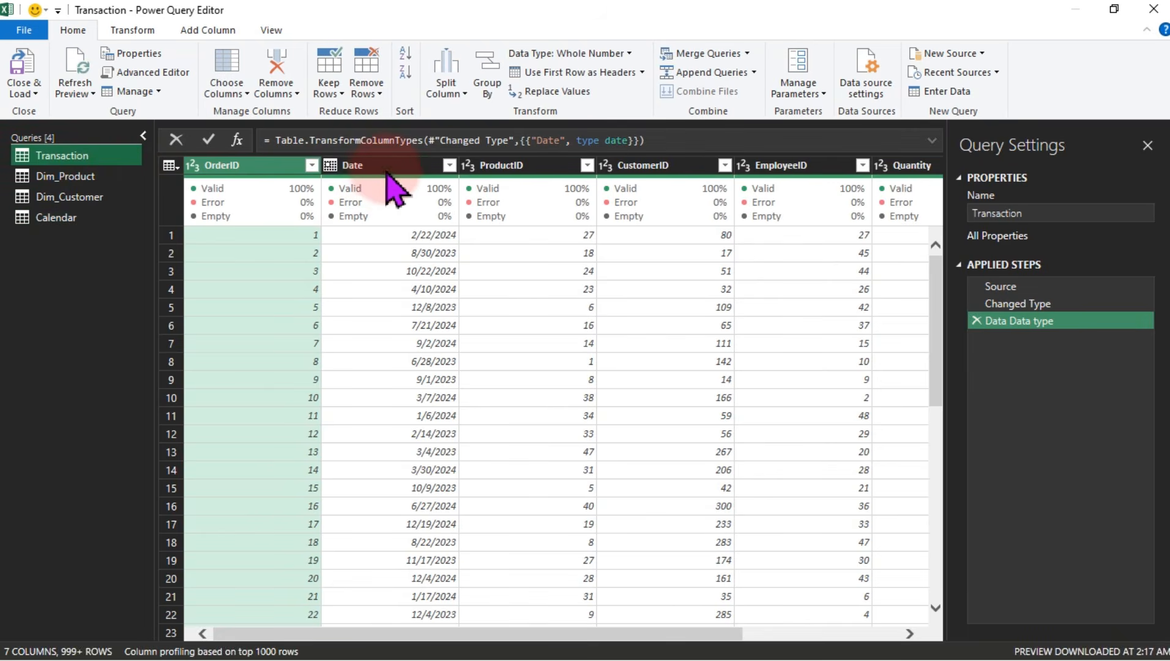
left_click(385, 171)
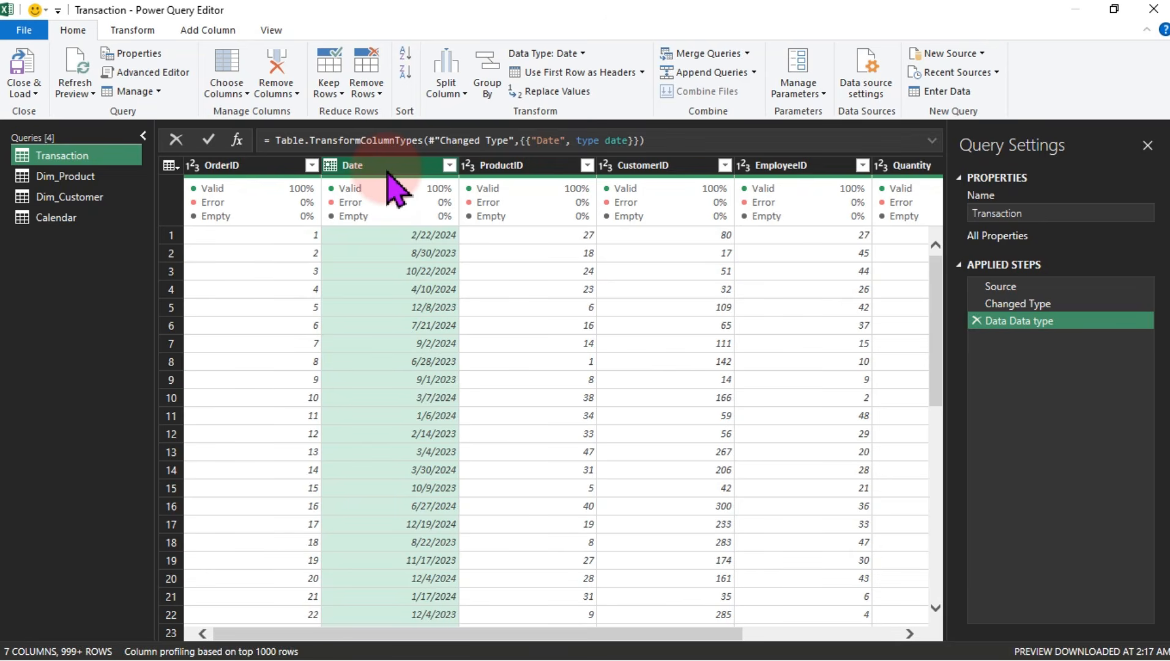
left_click(40, 220)
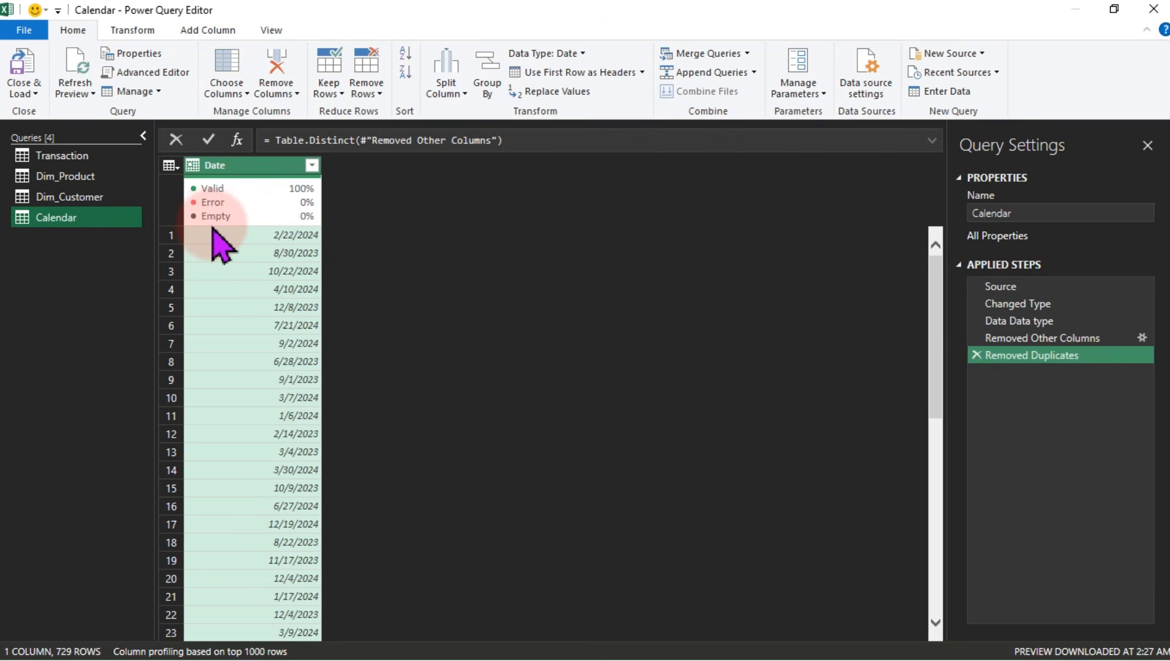
left_click(135, 36)
left_click(198, 31)
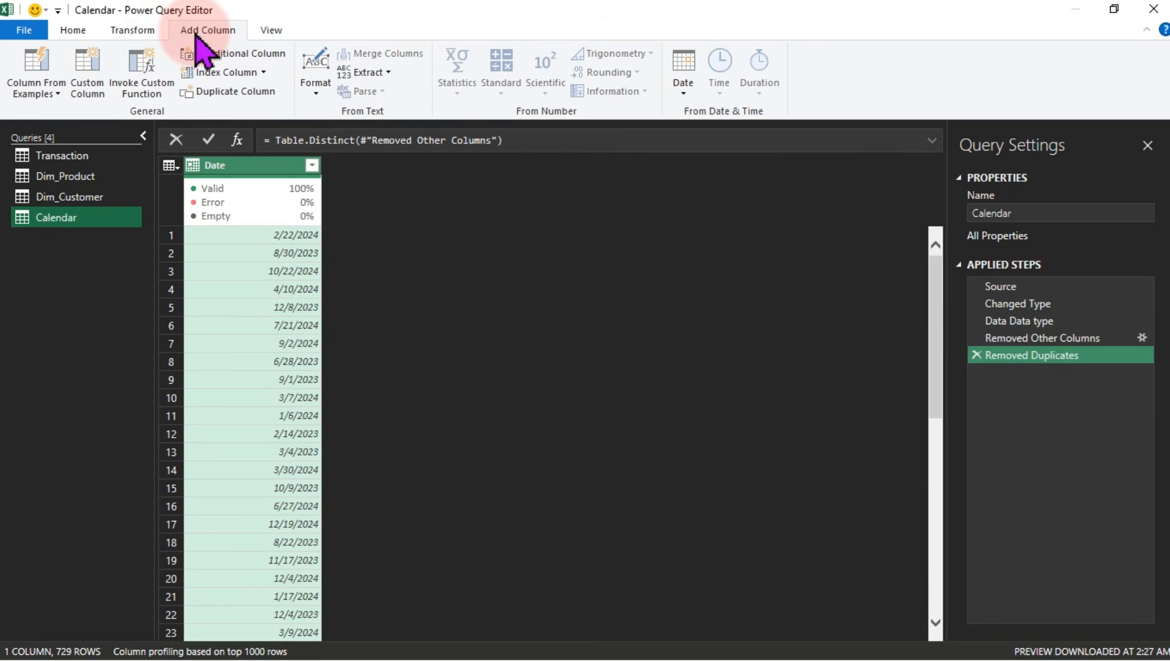
left_click(149, 32)
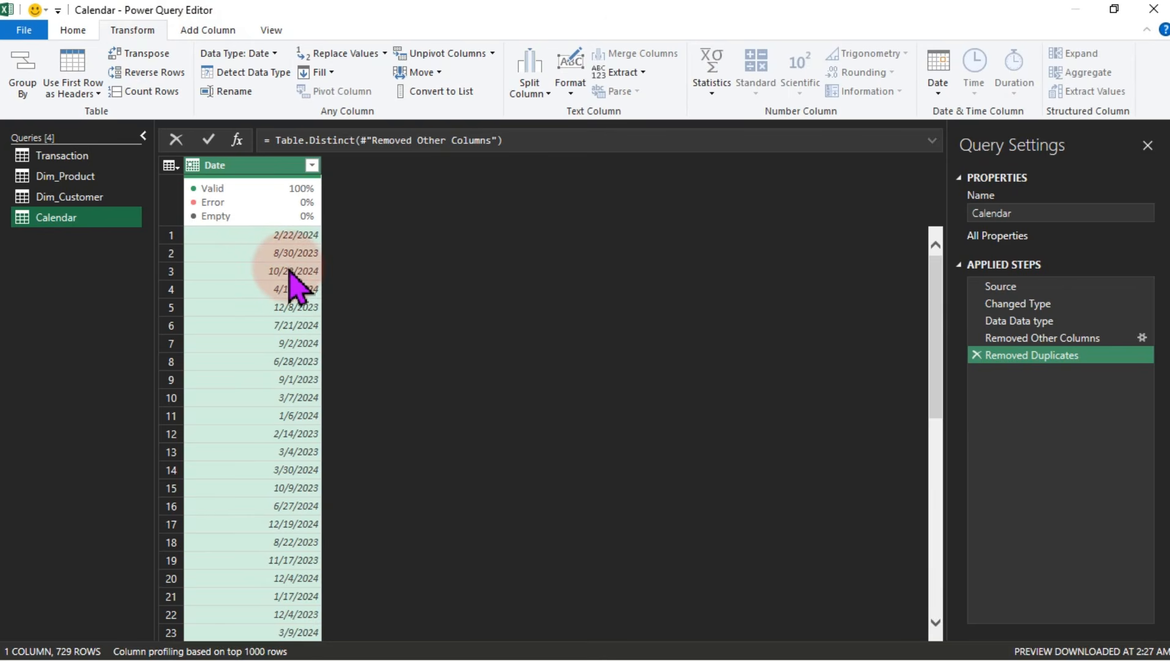
left_click(213, 32)
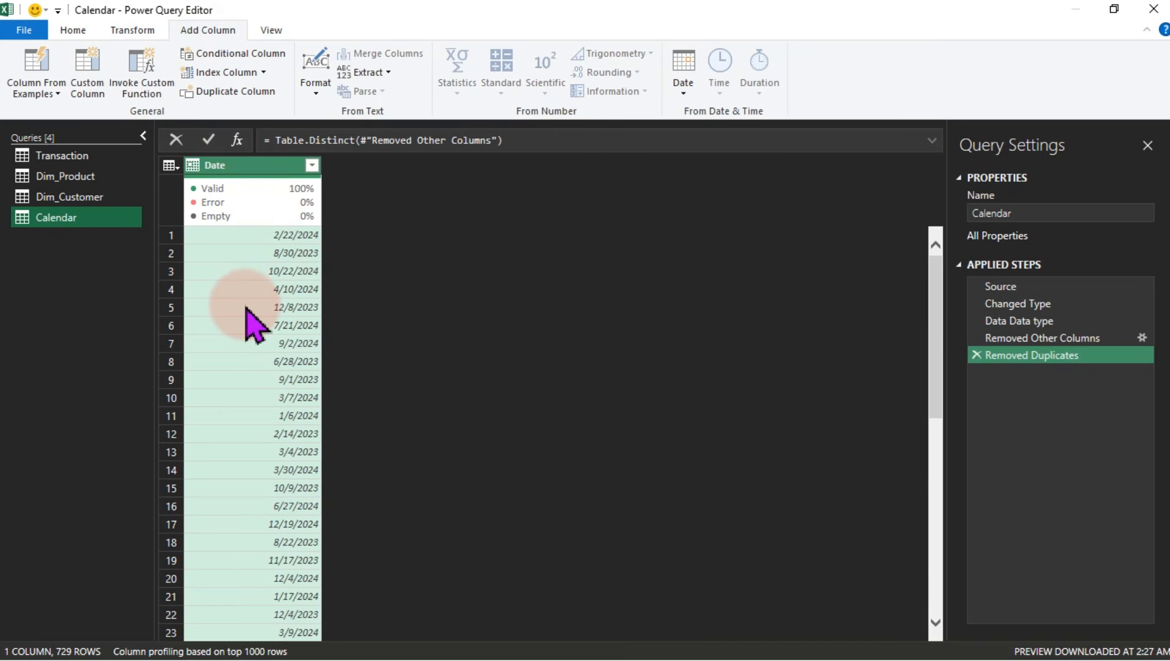
left_click(134, 31)
Add a Year column to the Calendar query, extracted from the Date column
left_click(189, 32)
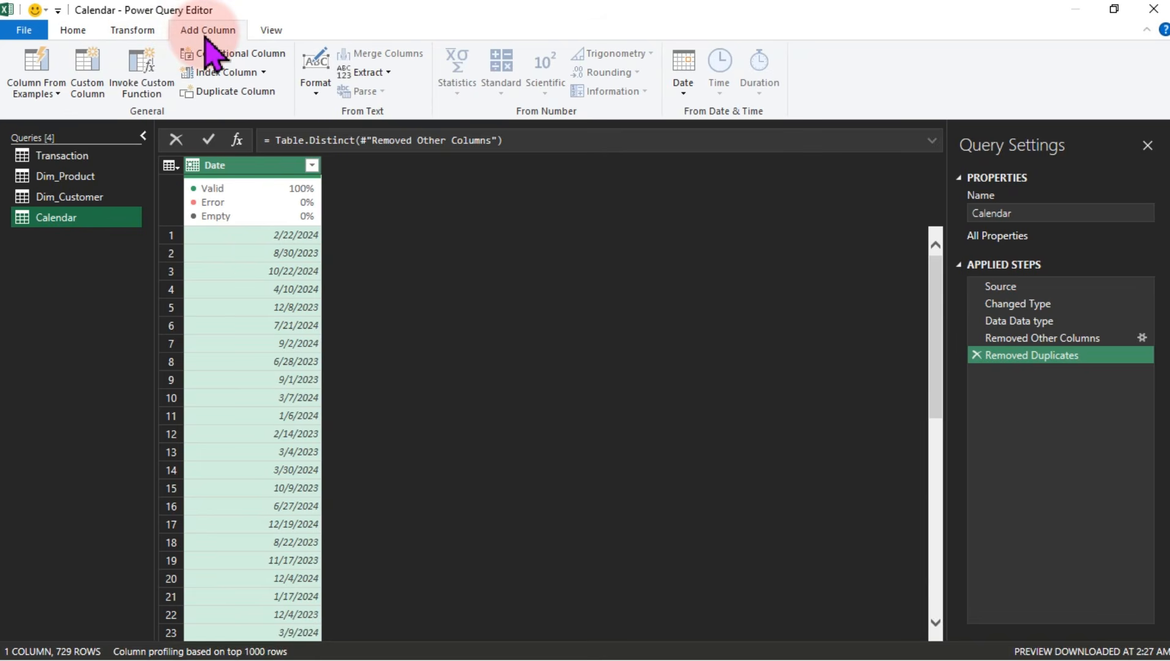
left_click(683, 93)
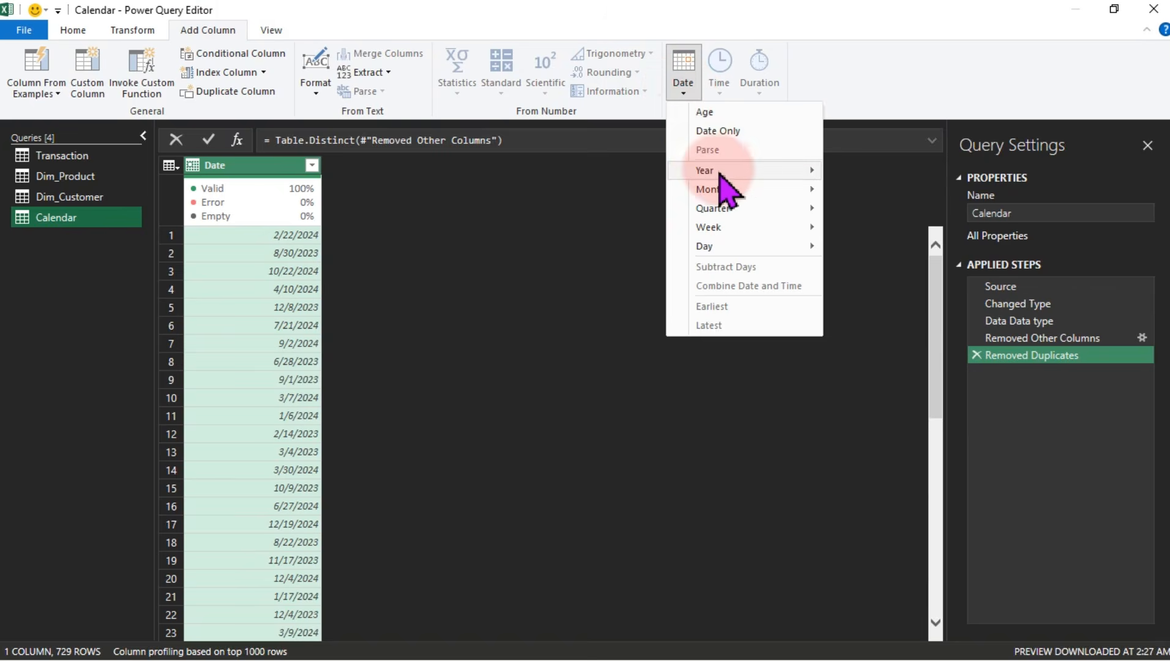
mouse_move(721, 175)
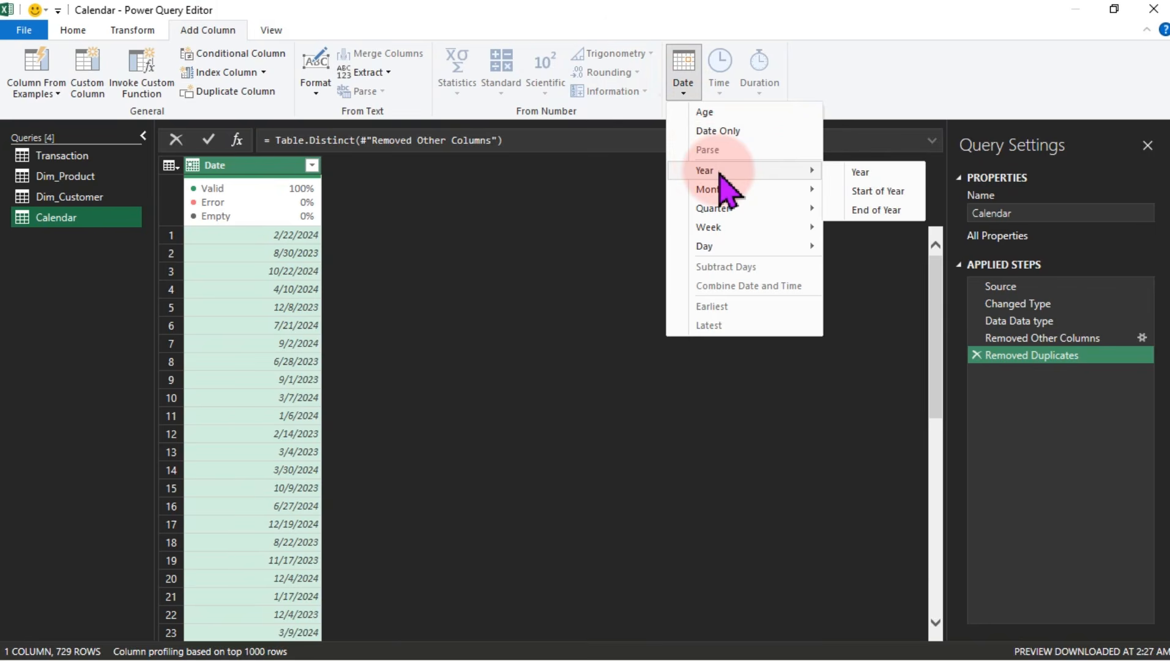
left_click(857, 173)
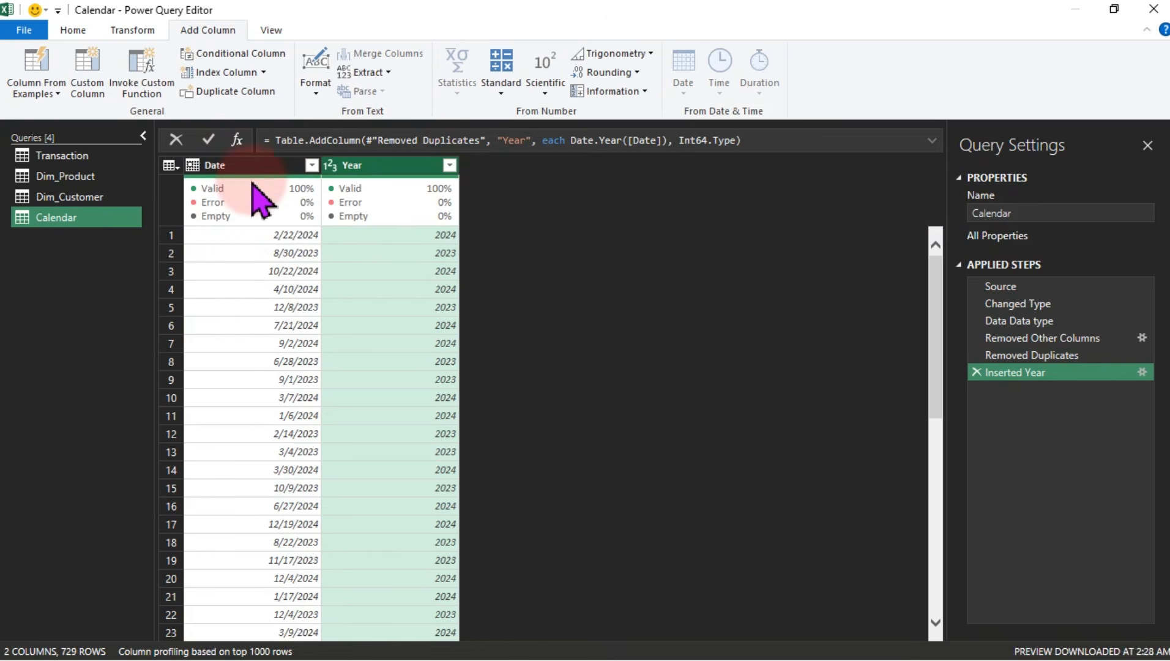
Add a numeric Month column to the Calendar query, extracted from the Date column
mouse_move(238, 216)
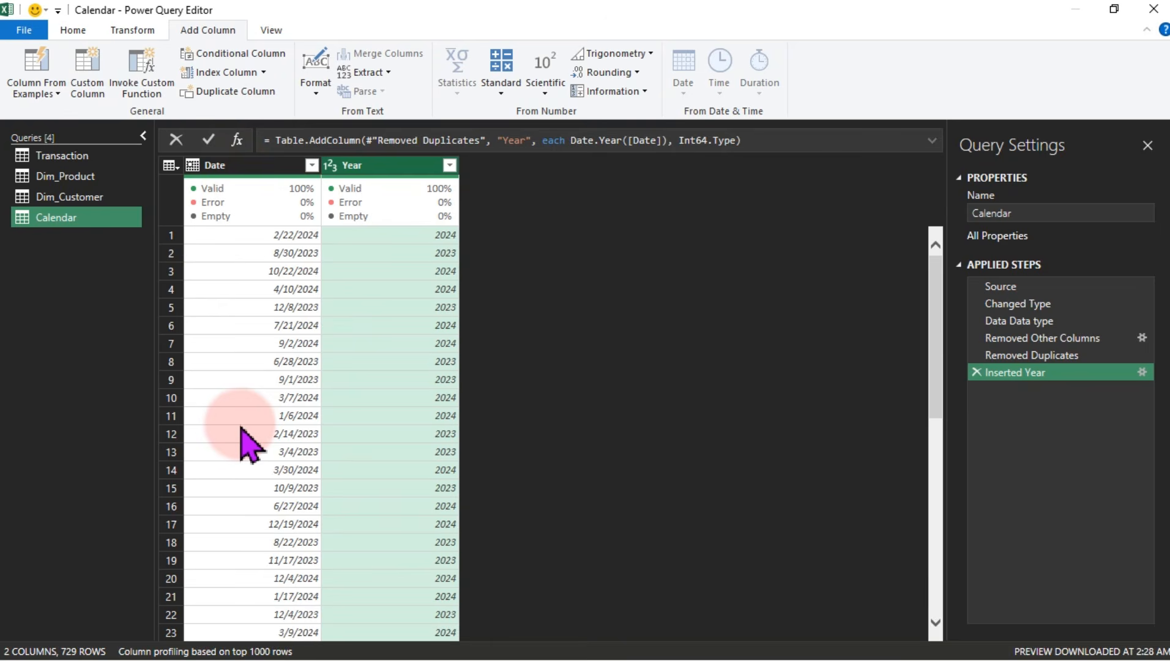
left_click(251, 166)
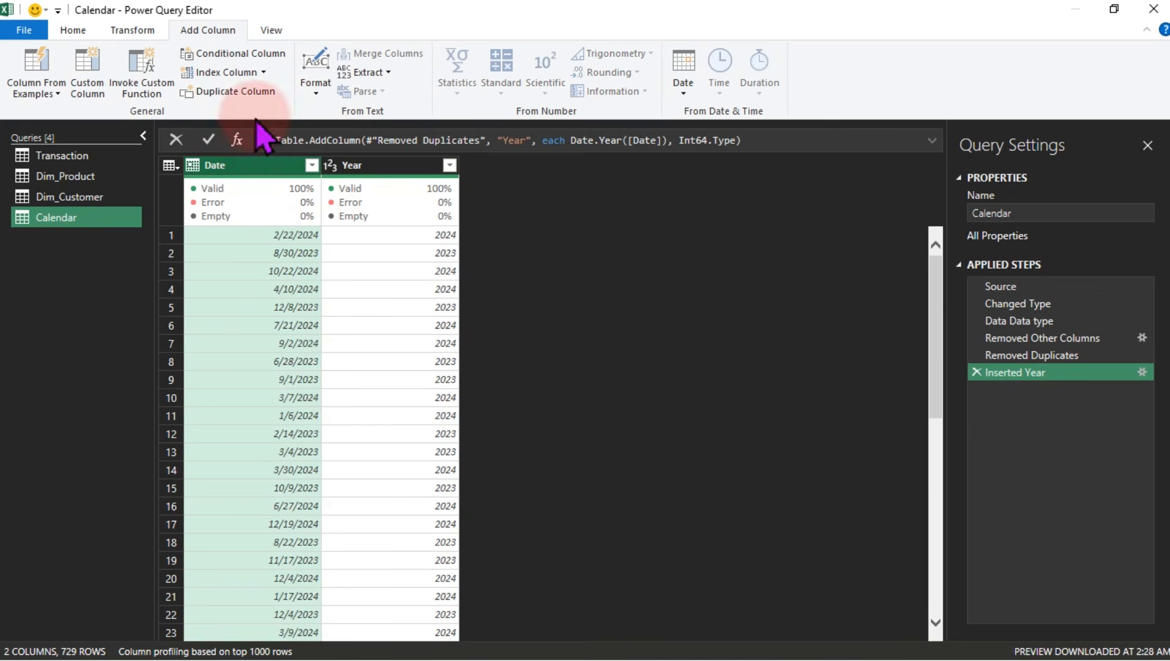
left_click(684, 92)
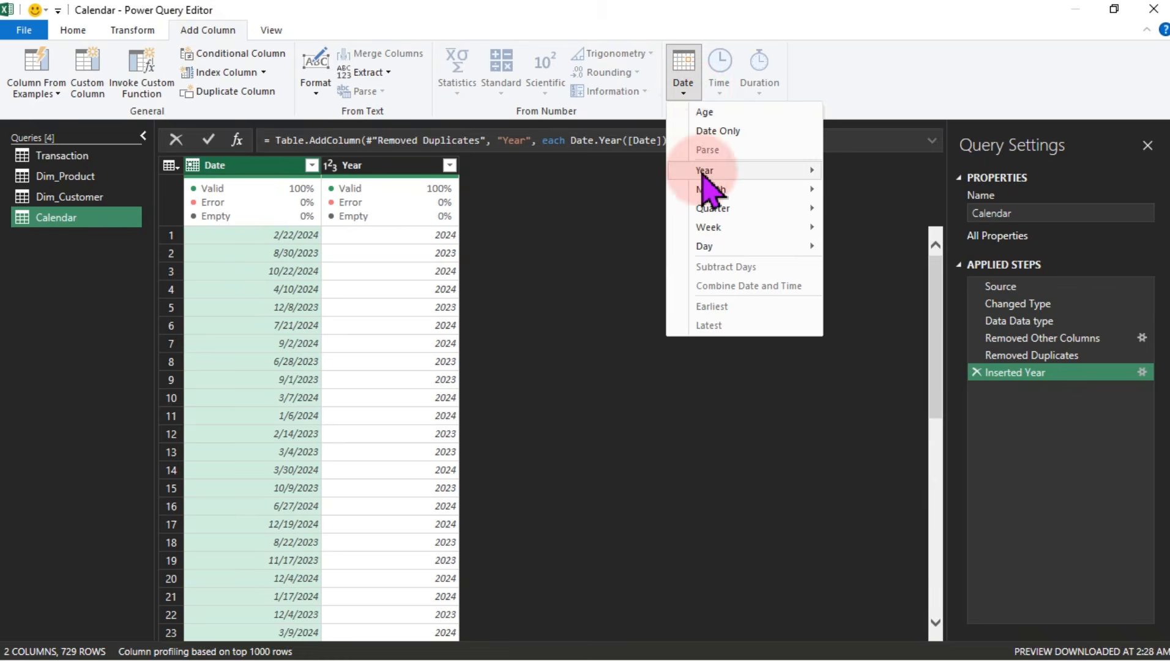
mouse_move(716, 191)
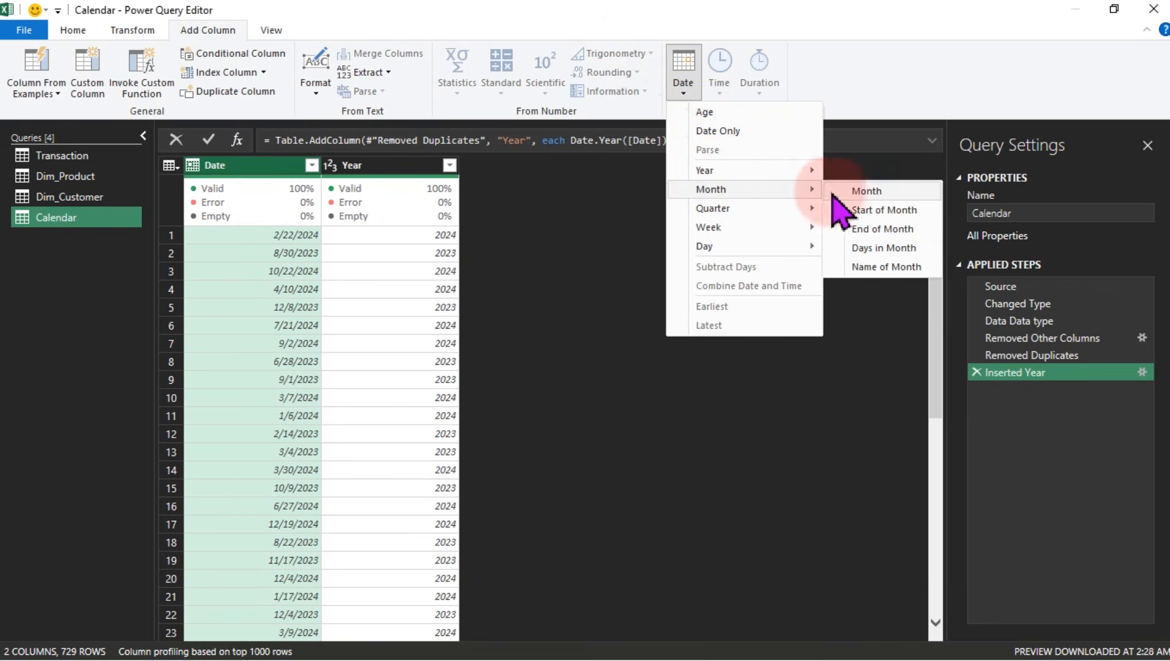
left_click(855, 194)
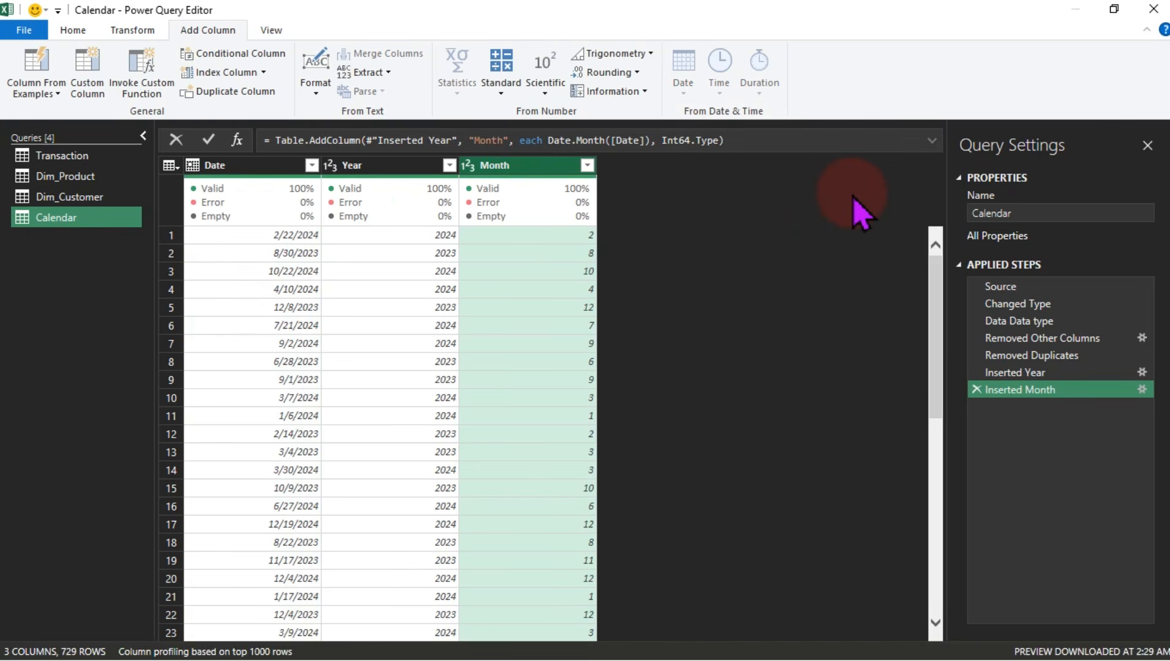
Check the distinct values of the Month column and rename the column as MonthNumber
left_click(587, 166)
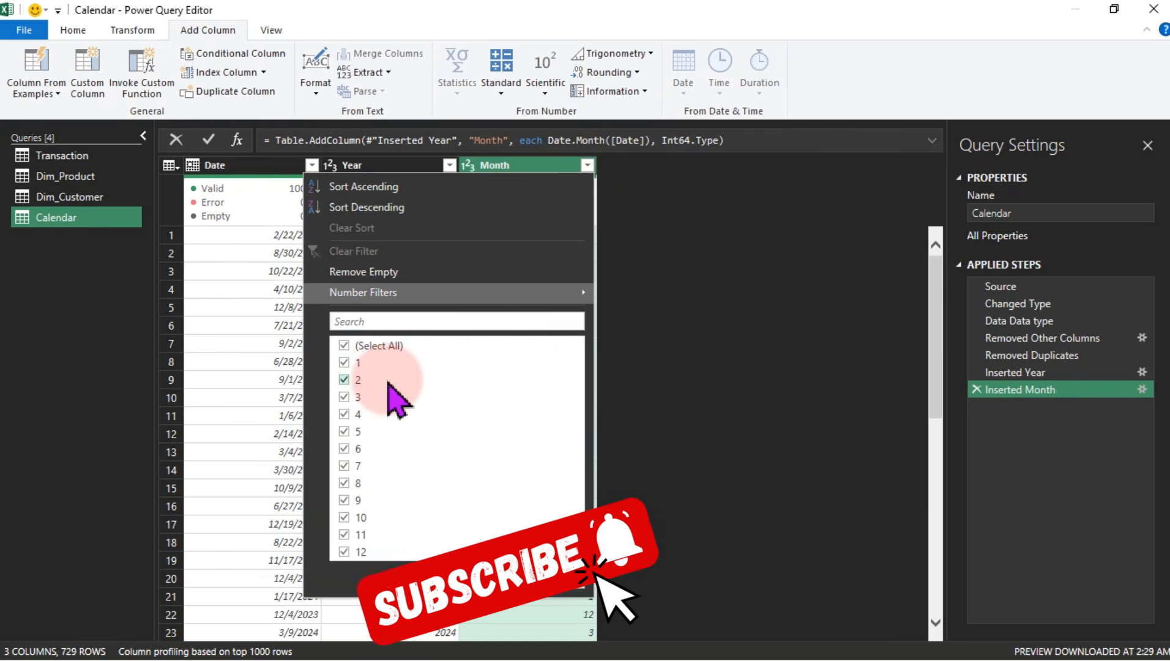
key("Escape")
double_click(514, 166)
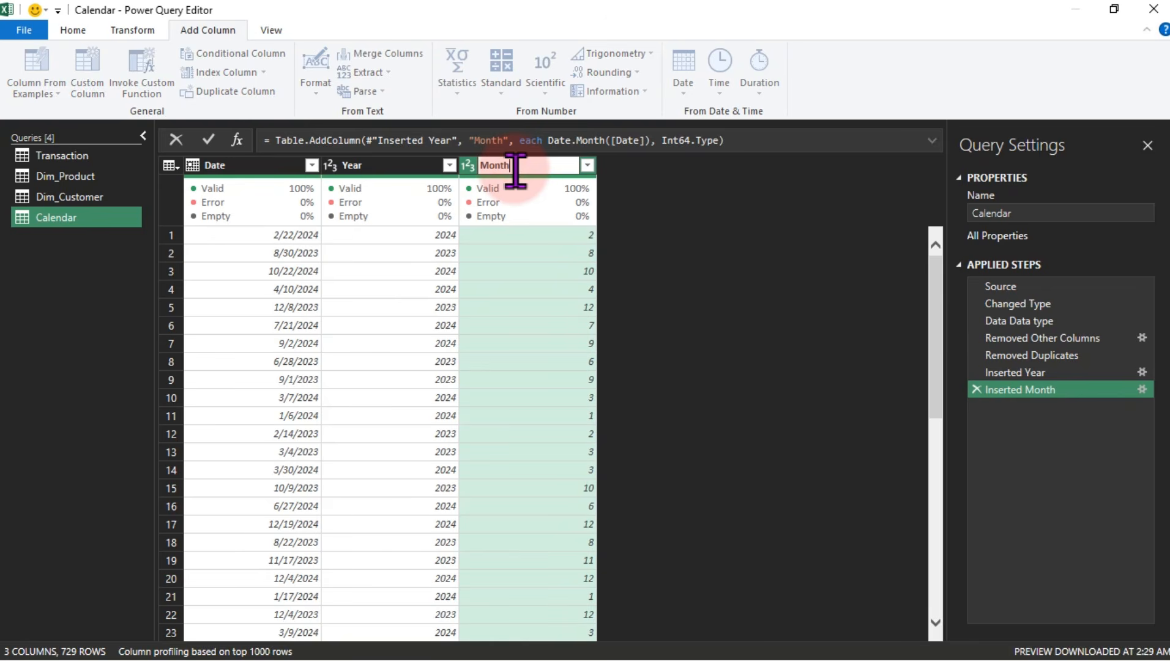
type("MonthNumber")
key("Return")
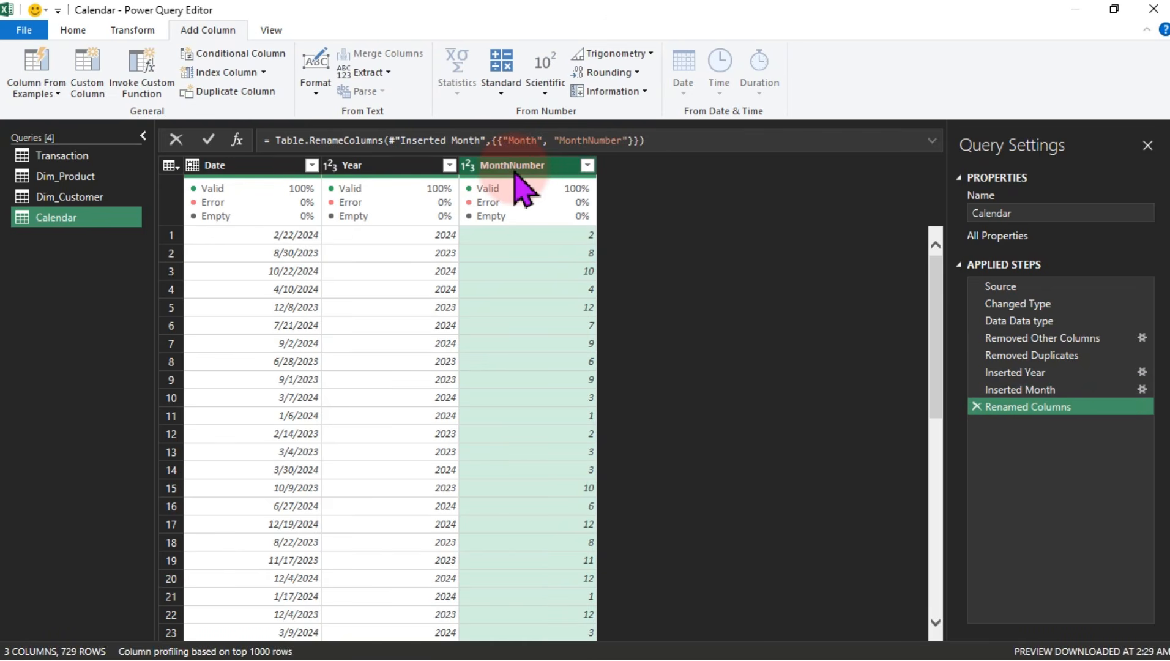
Add a Month Name column to the Calendar query, derived from the Date column
left_click(274, 167)
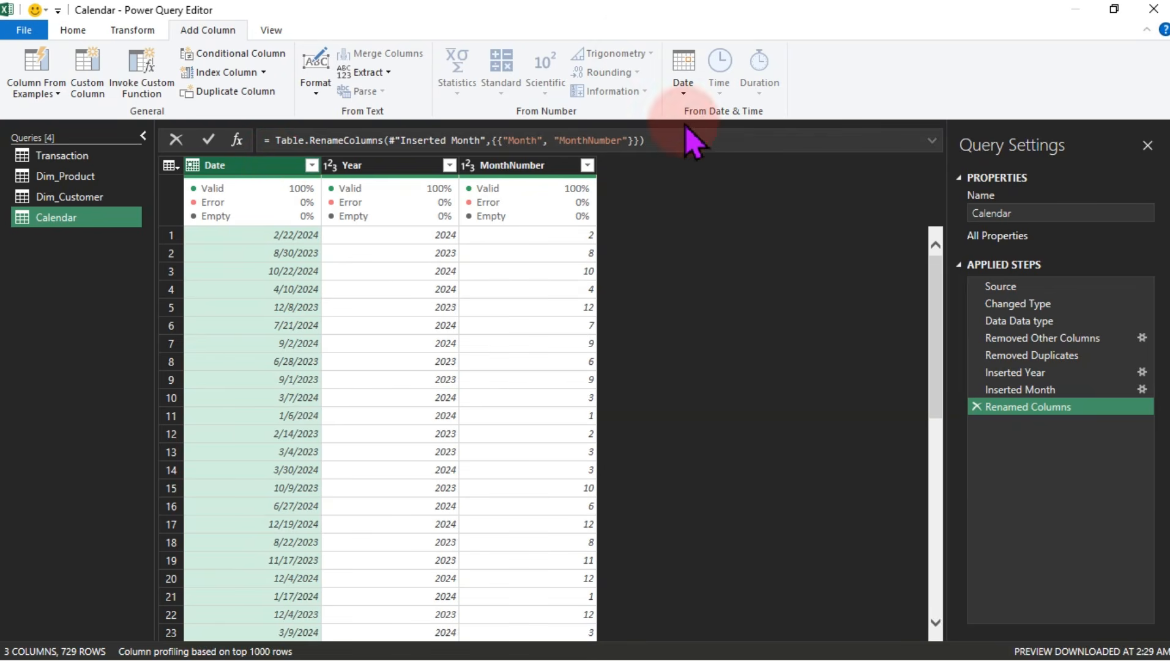
left_click(684, 102)
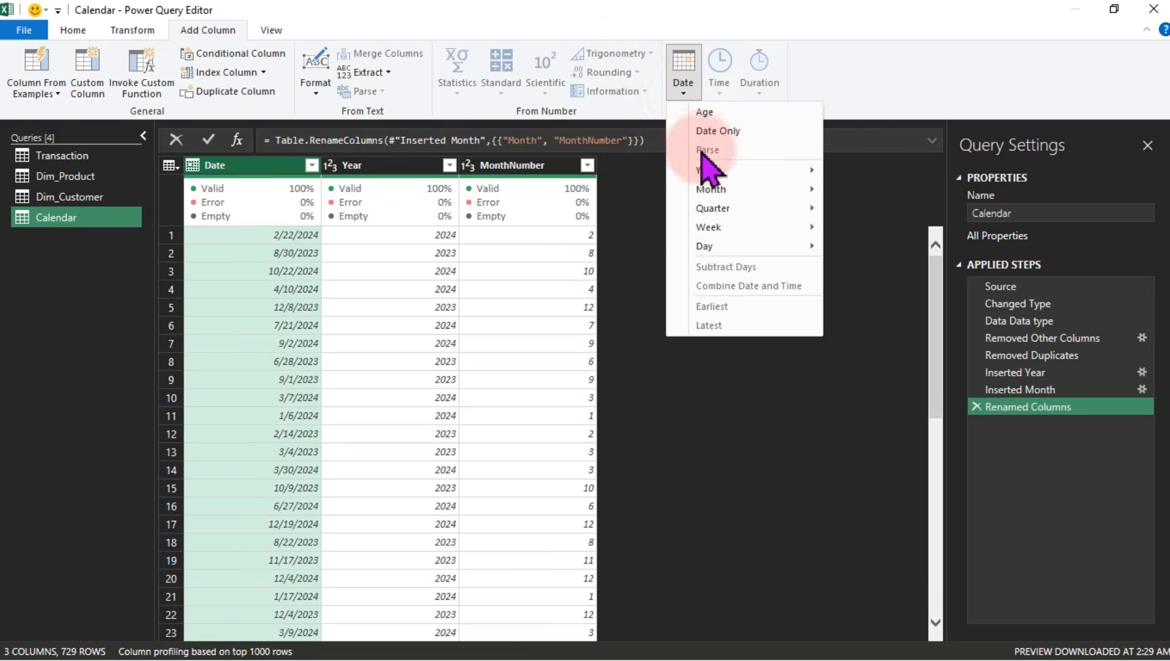
left_click(727, 189)
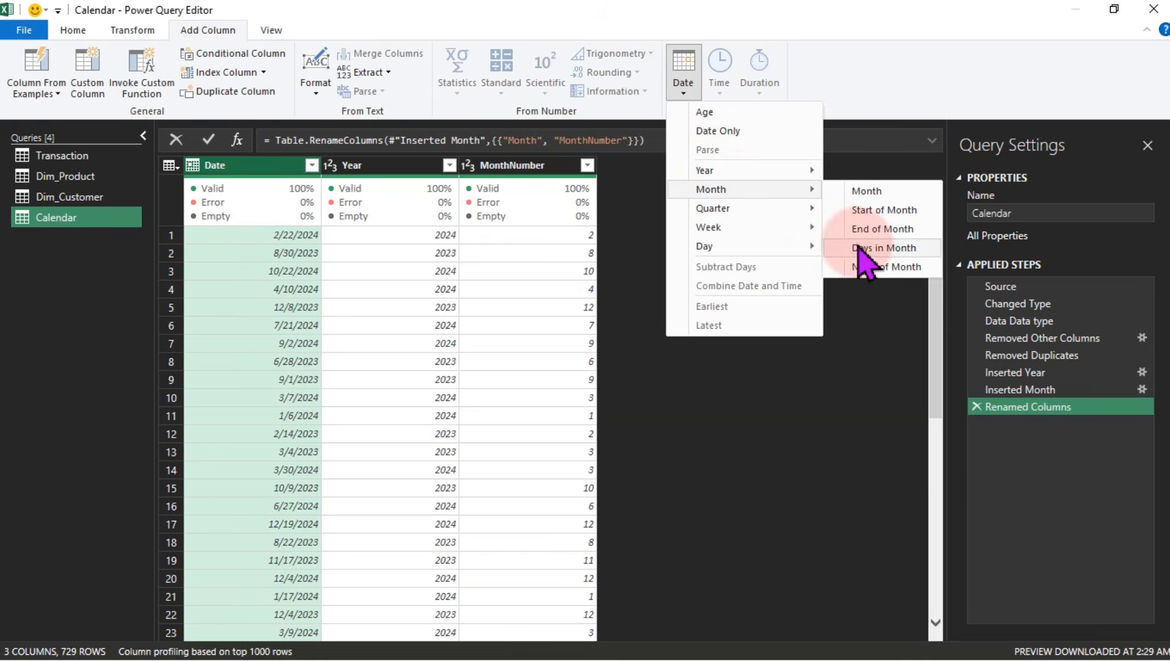
left_click(905, 267)
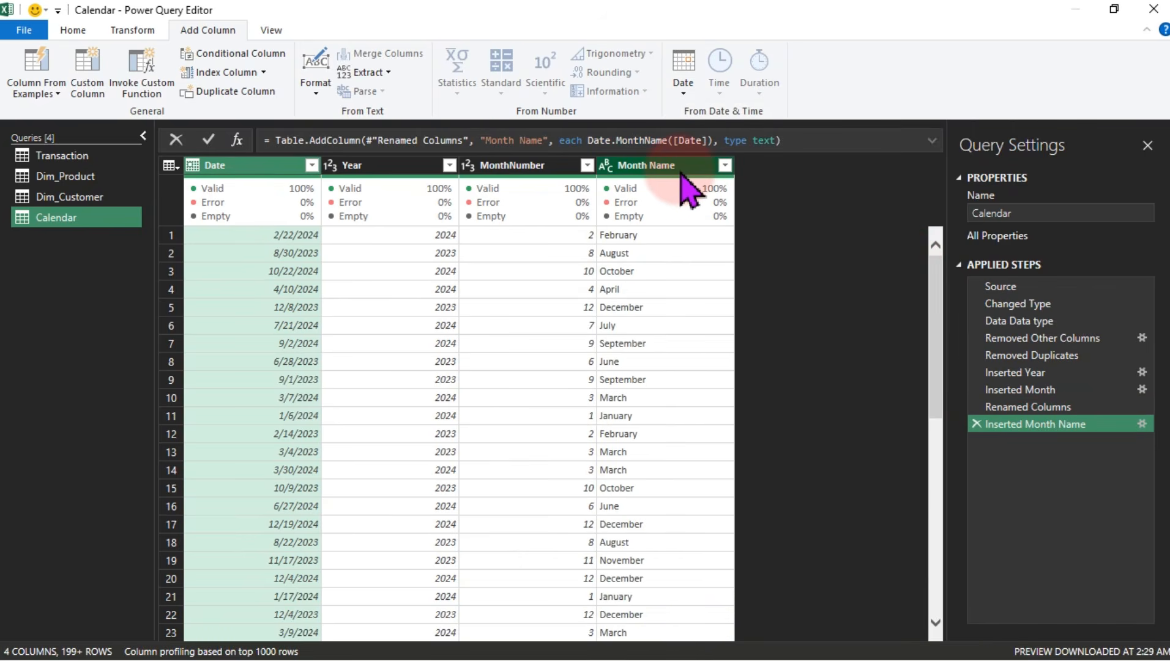
Shorten the Month Name column in place to its first 3 characters
left_click(635, 254)
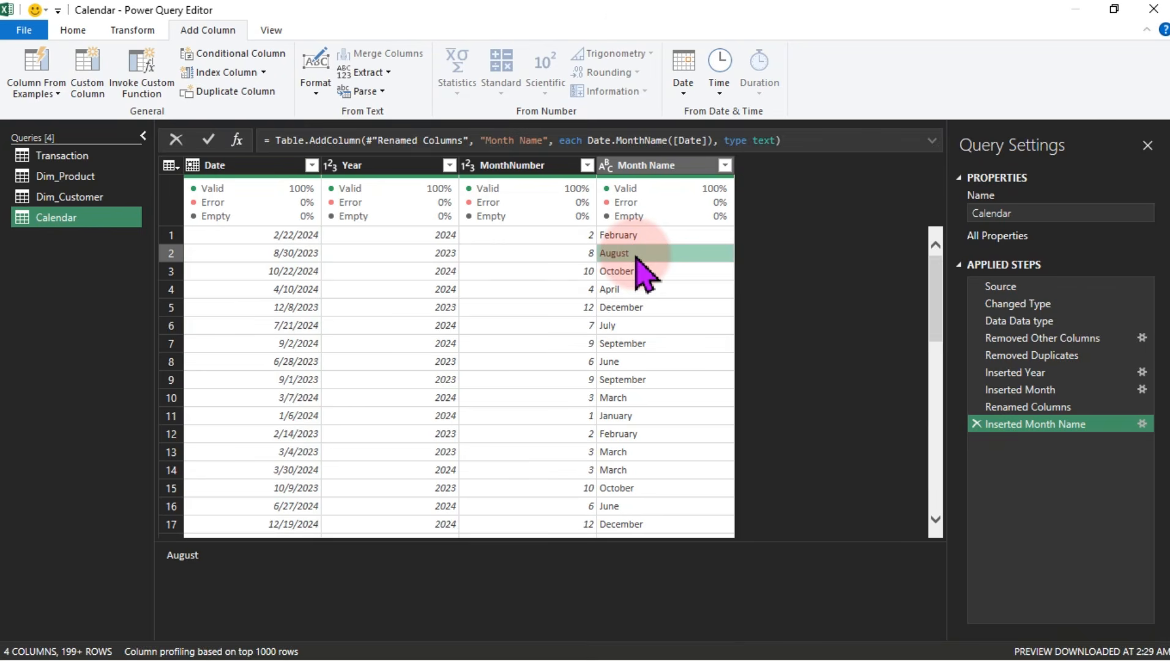
left_click(637, 236)
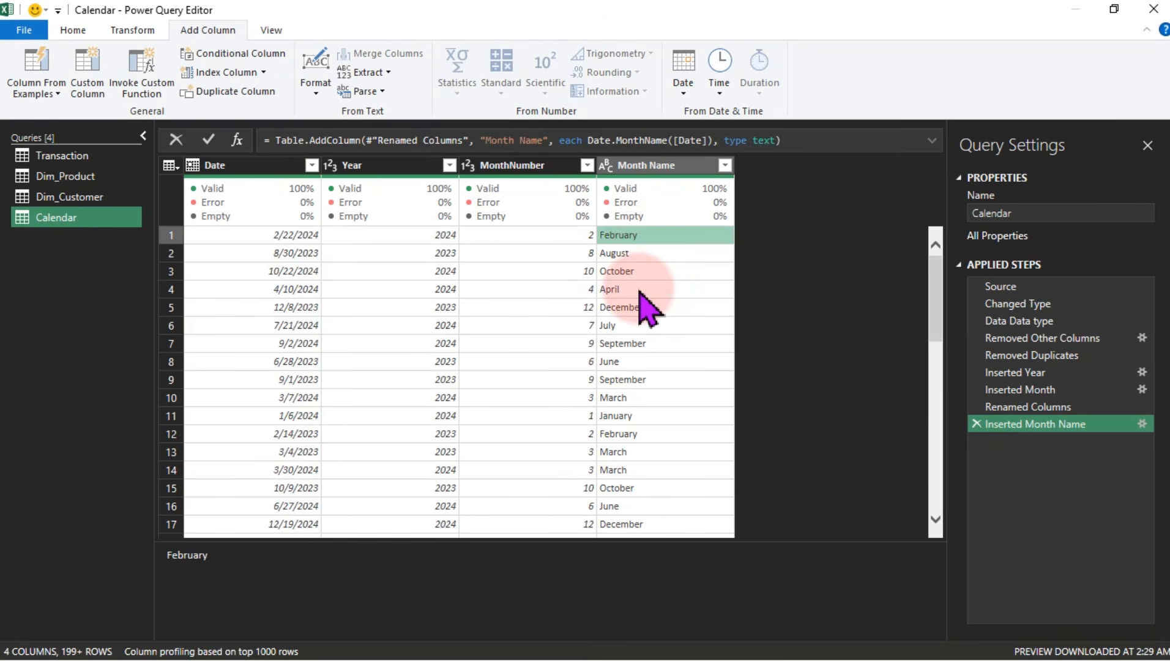
left_click(659, 169)
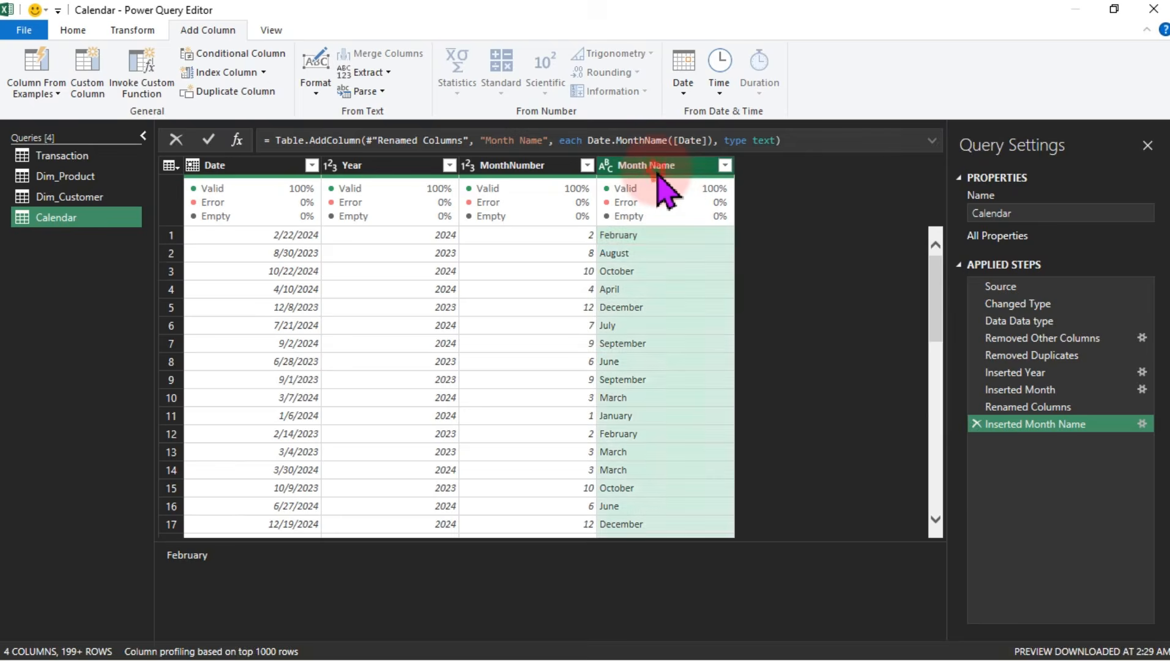
left_click(145, 30)
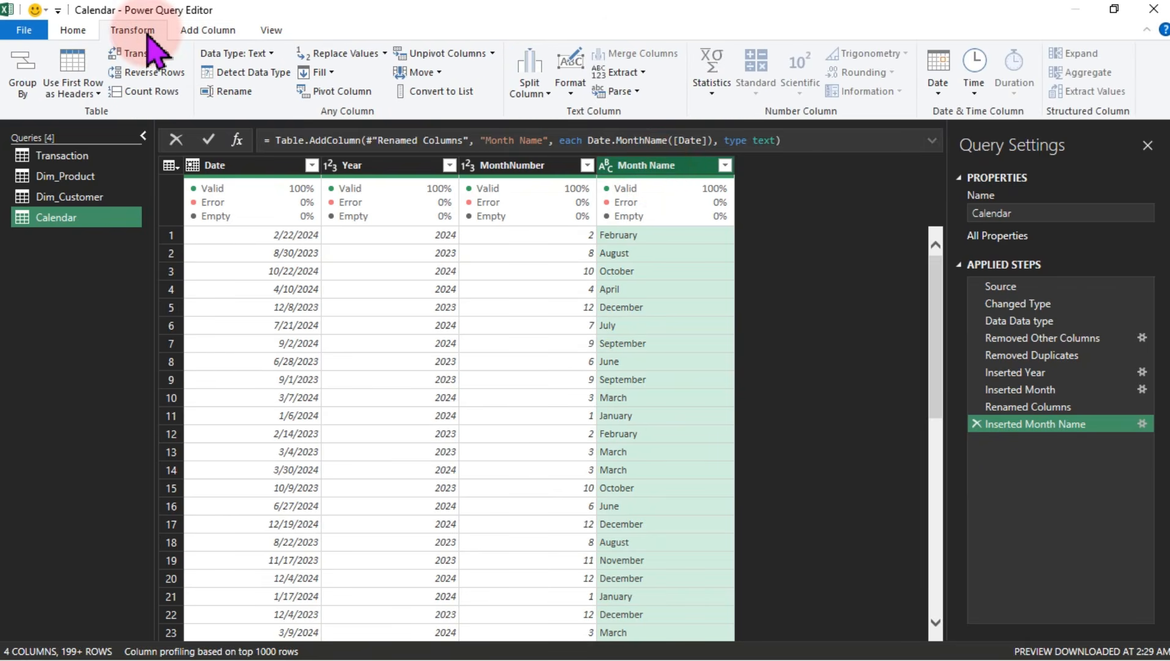
left_click(570, 87)
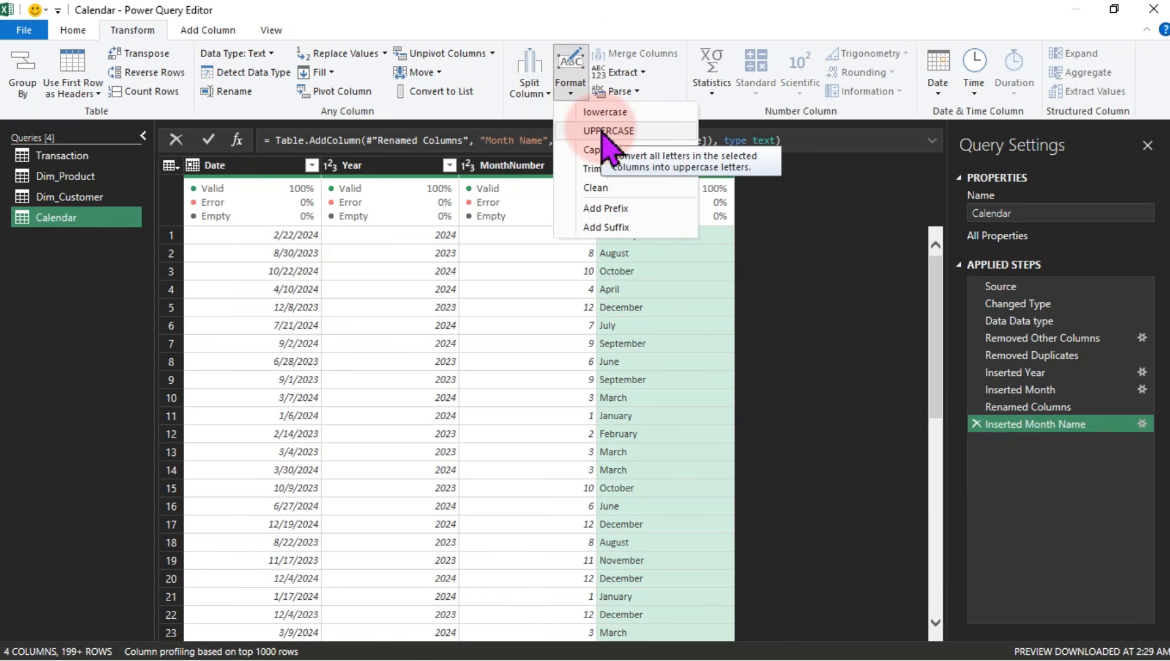
left_click(633, 72)
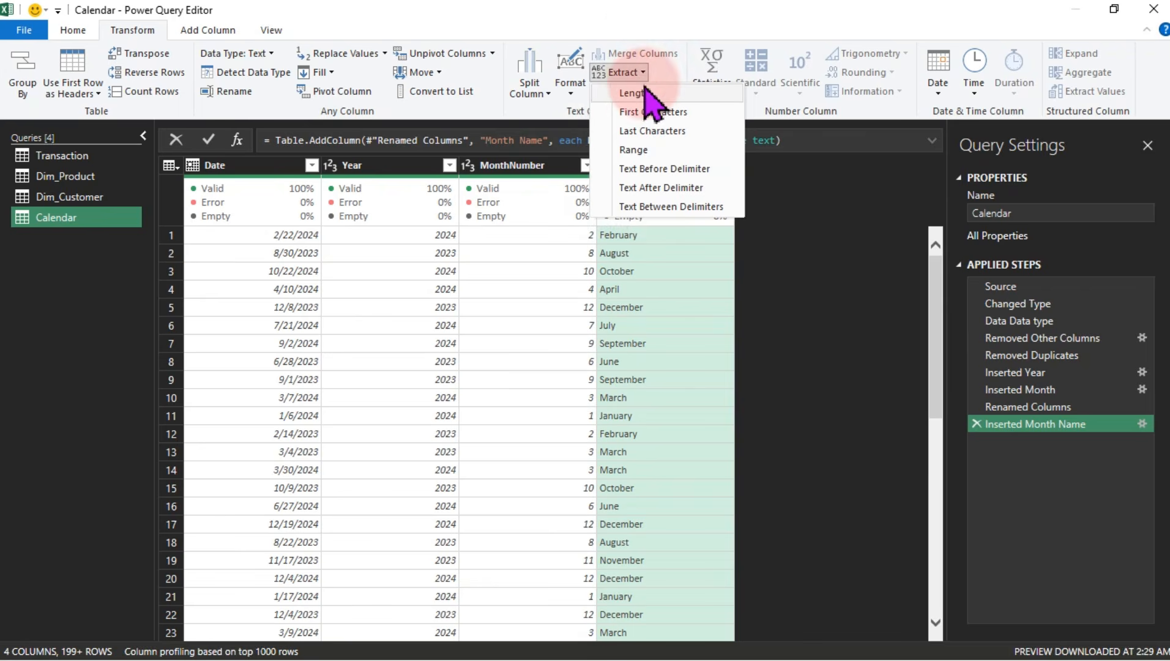
left_click(655, 115)
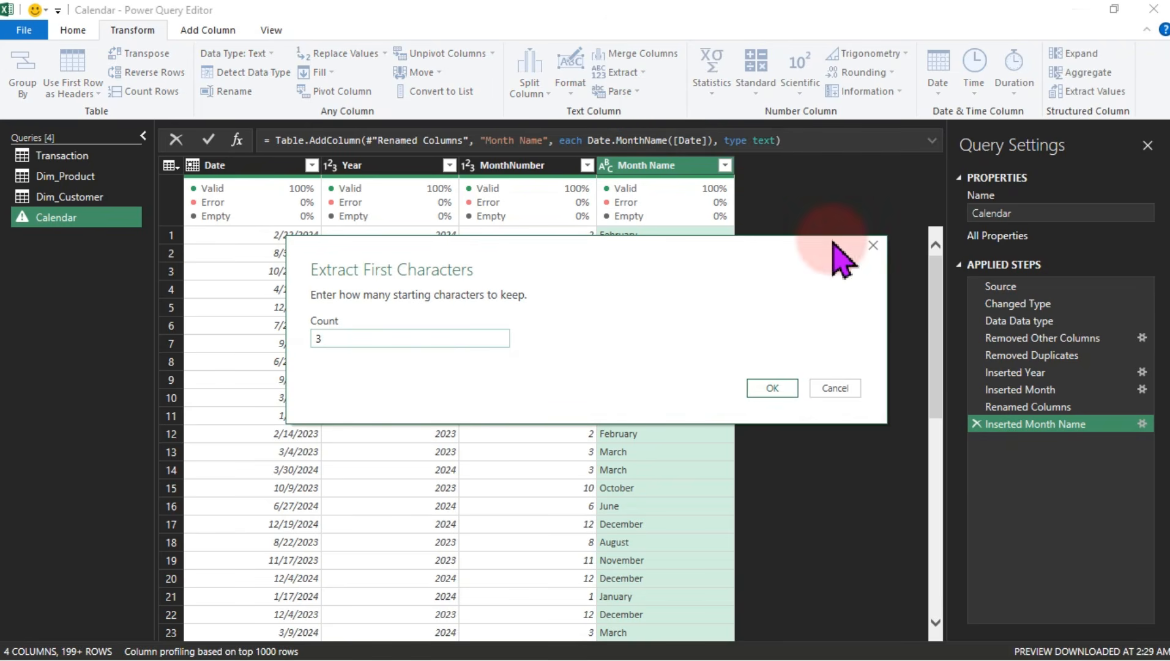
left_click(769, 391)
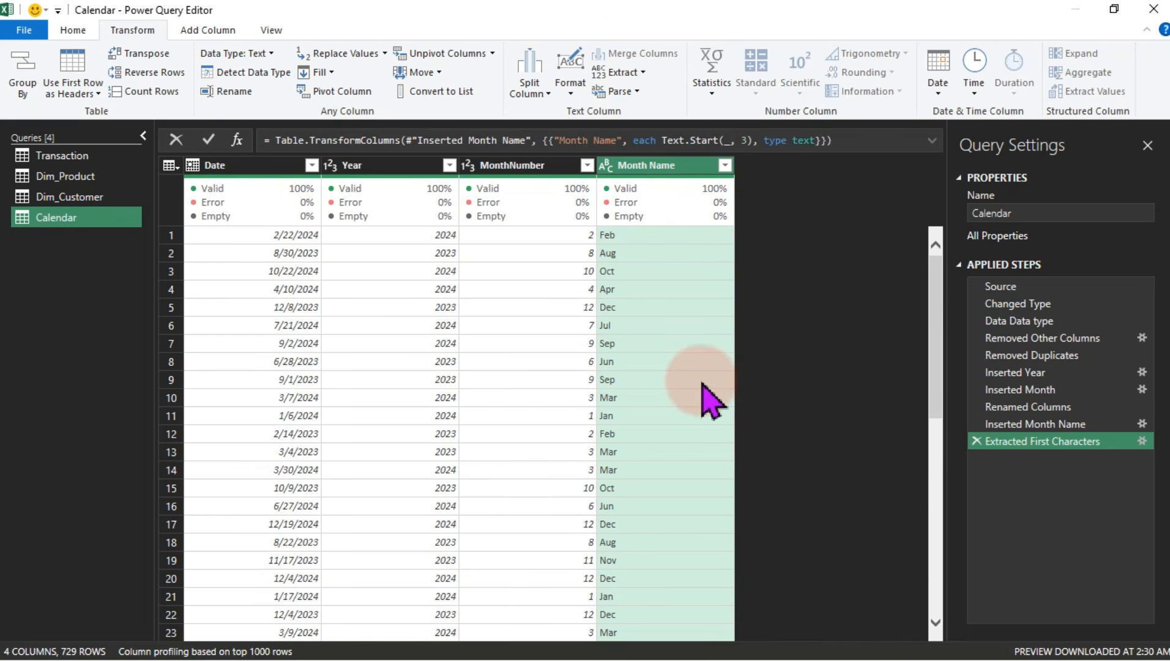
Add a Day Name column to the Calendar query, derived from the Date column
left_click(245, 166)
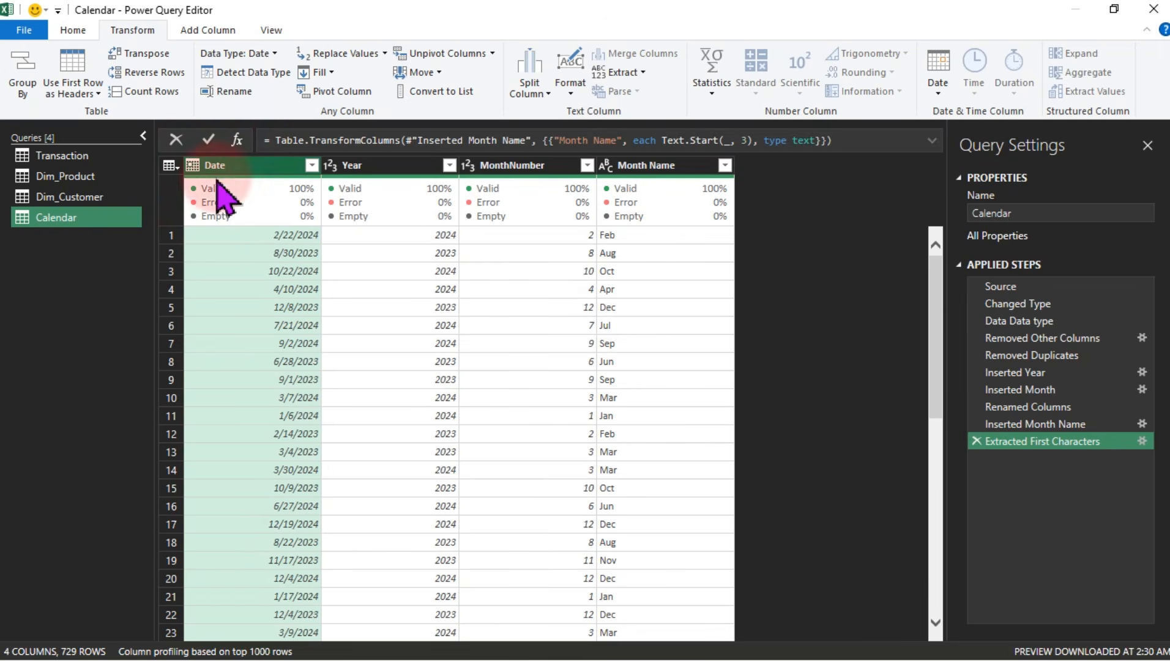
left_click(200, 34)
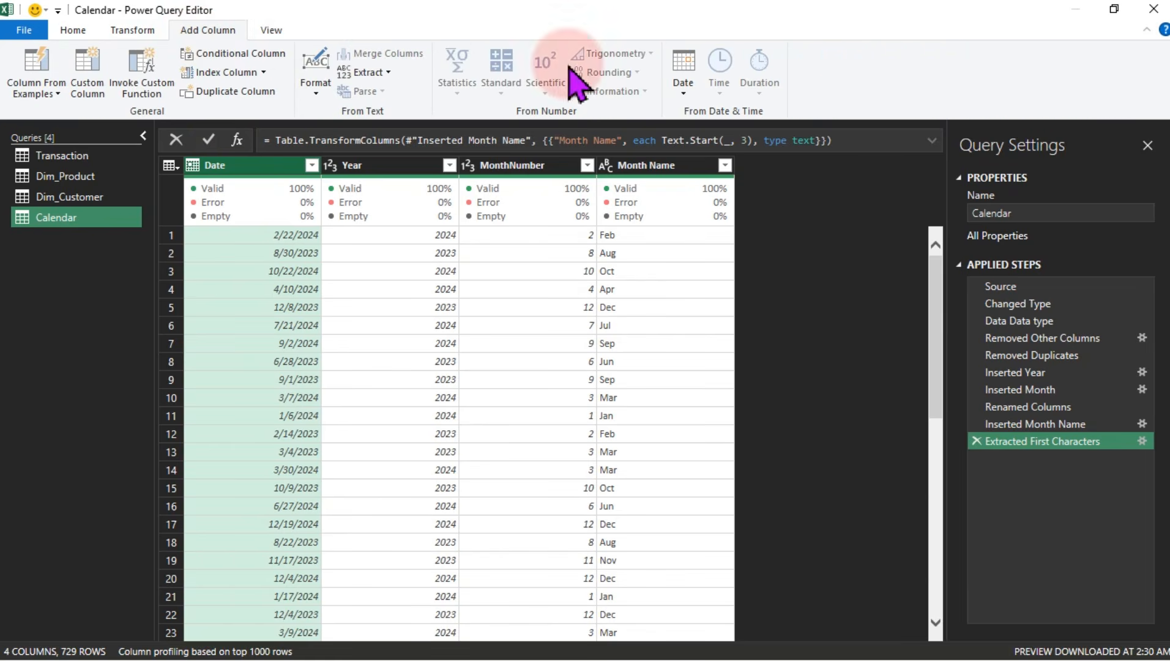
left_click(683, 89)
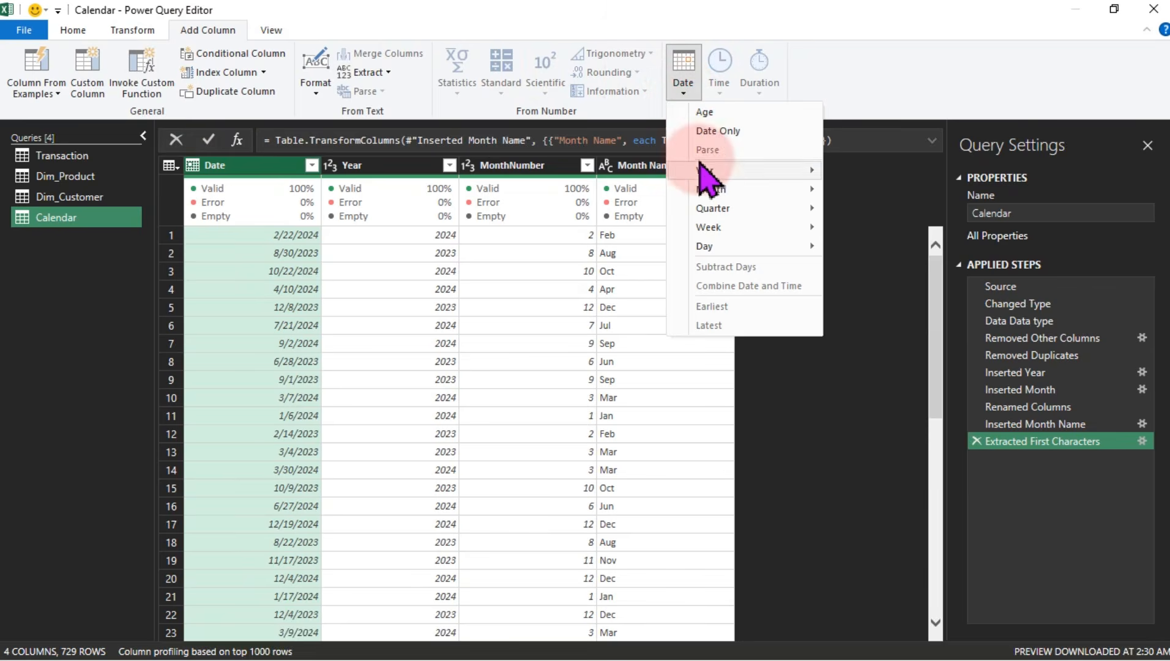
mouse_move(721, 231)
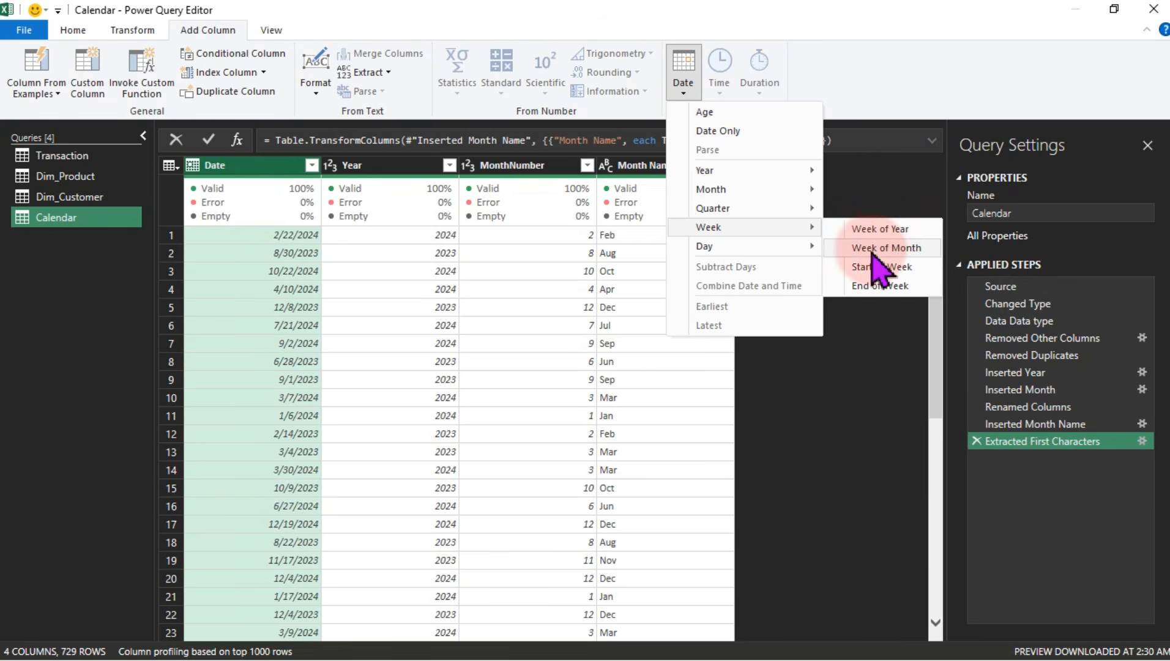
left_click(812, 246)
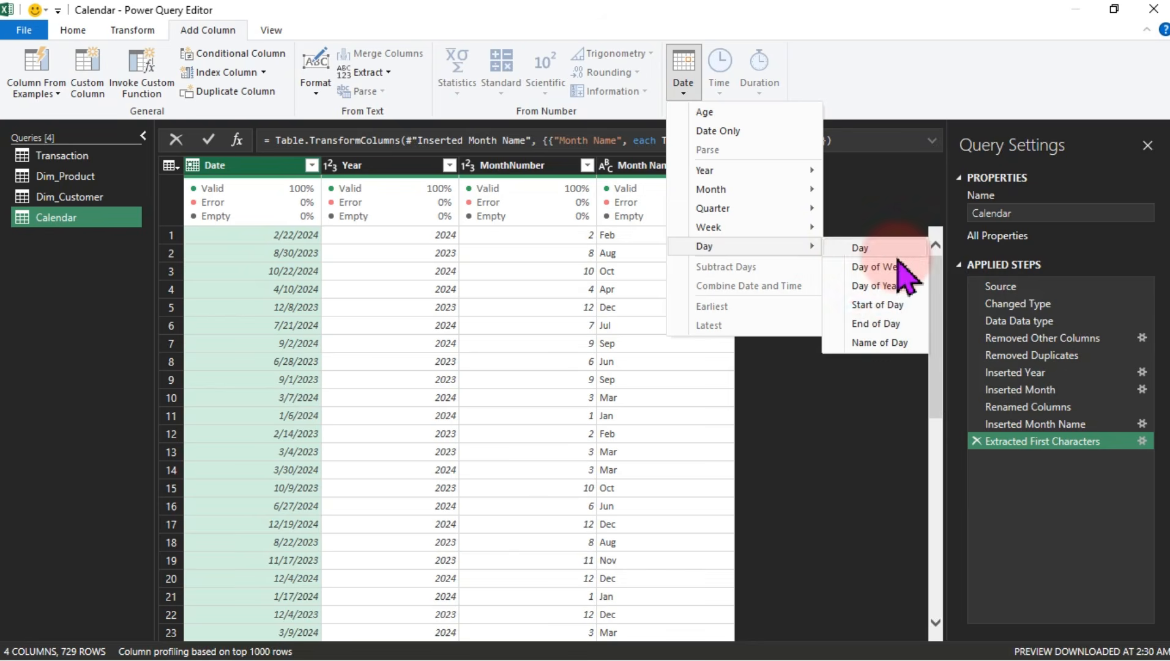
left_click(876, 345)
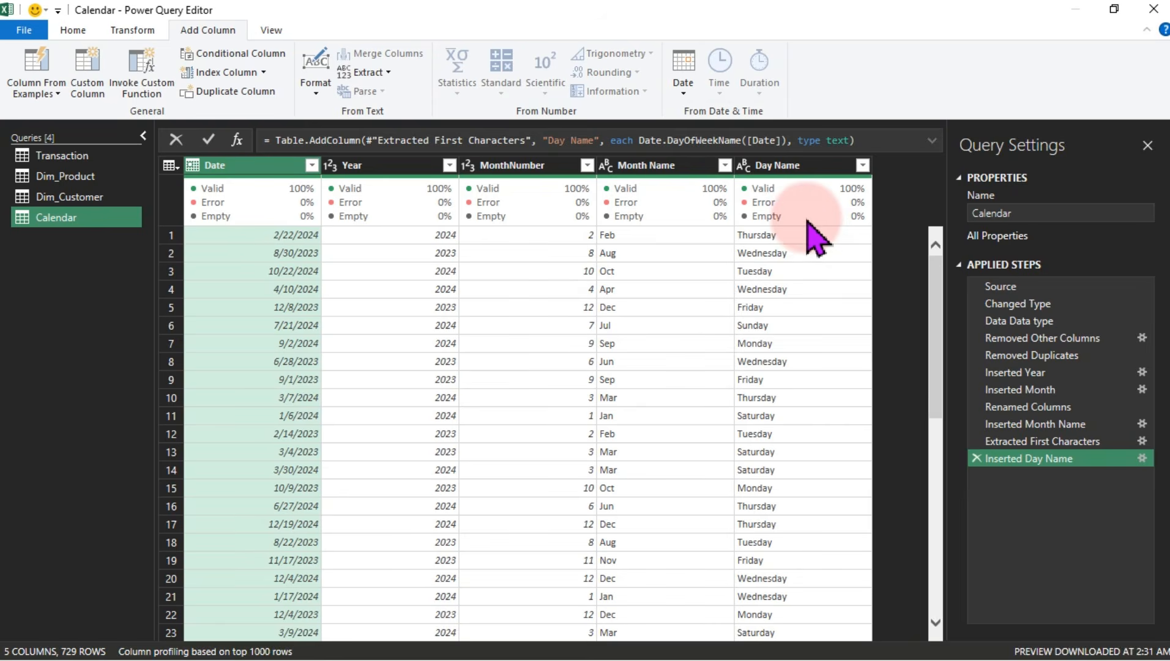
Shorten the Day Name column in place to its first 3 characters
mouse_move(808, 205)
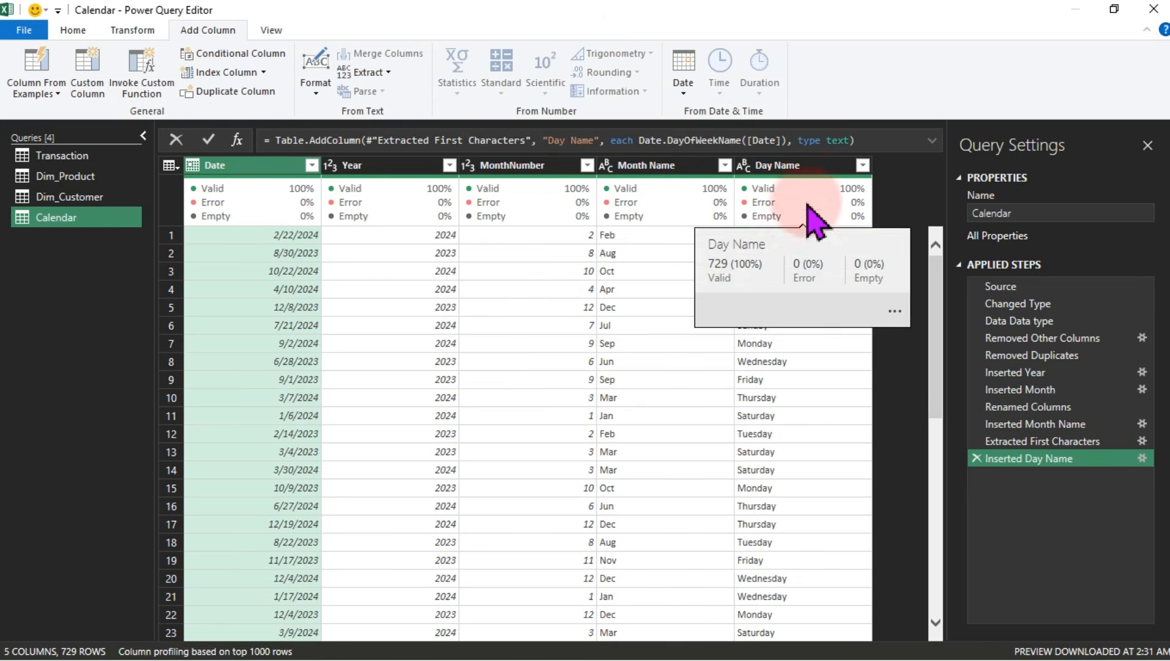
left_click(796, 167)
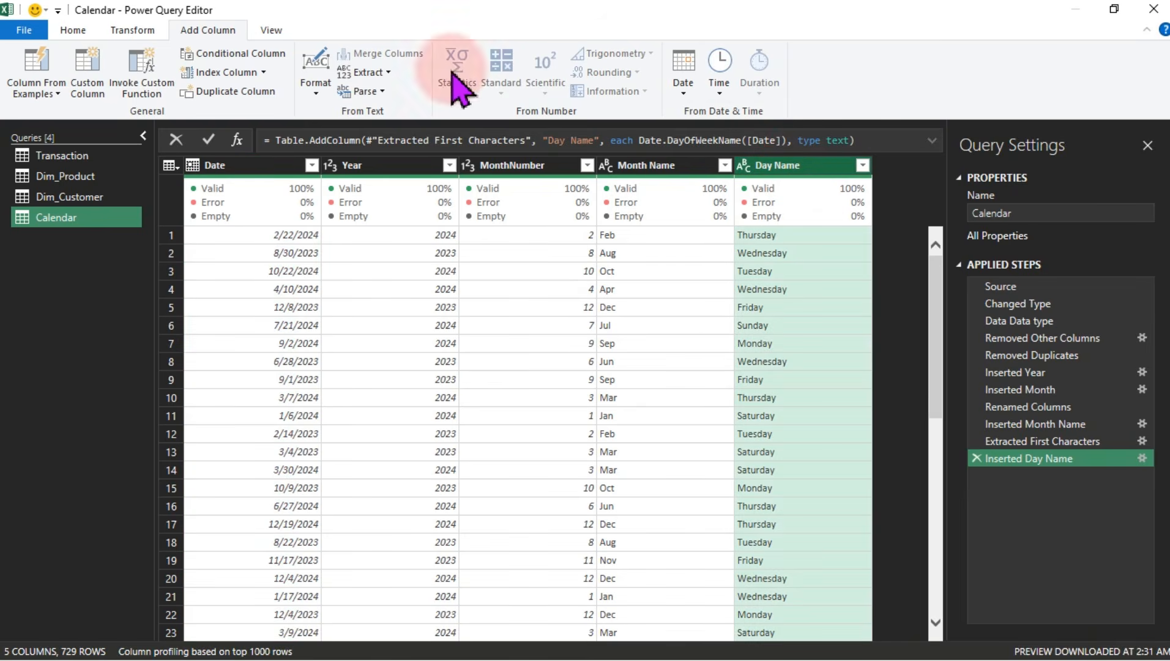
left_click(137, 33)
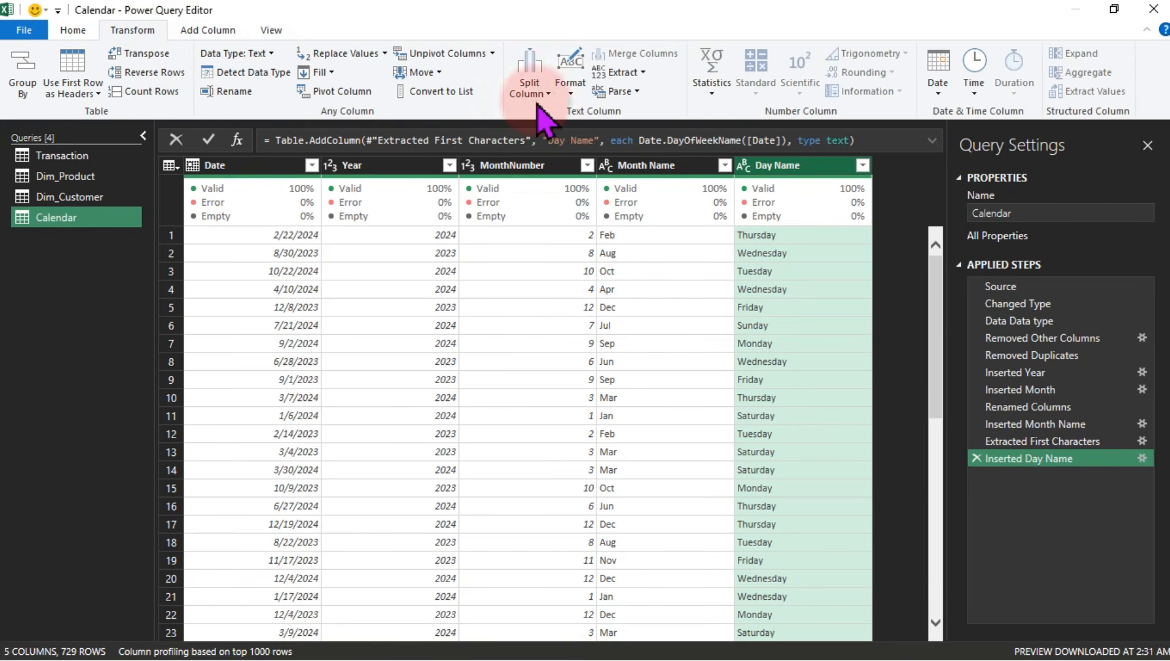
left_click(643, 73)
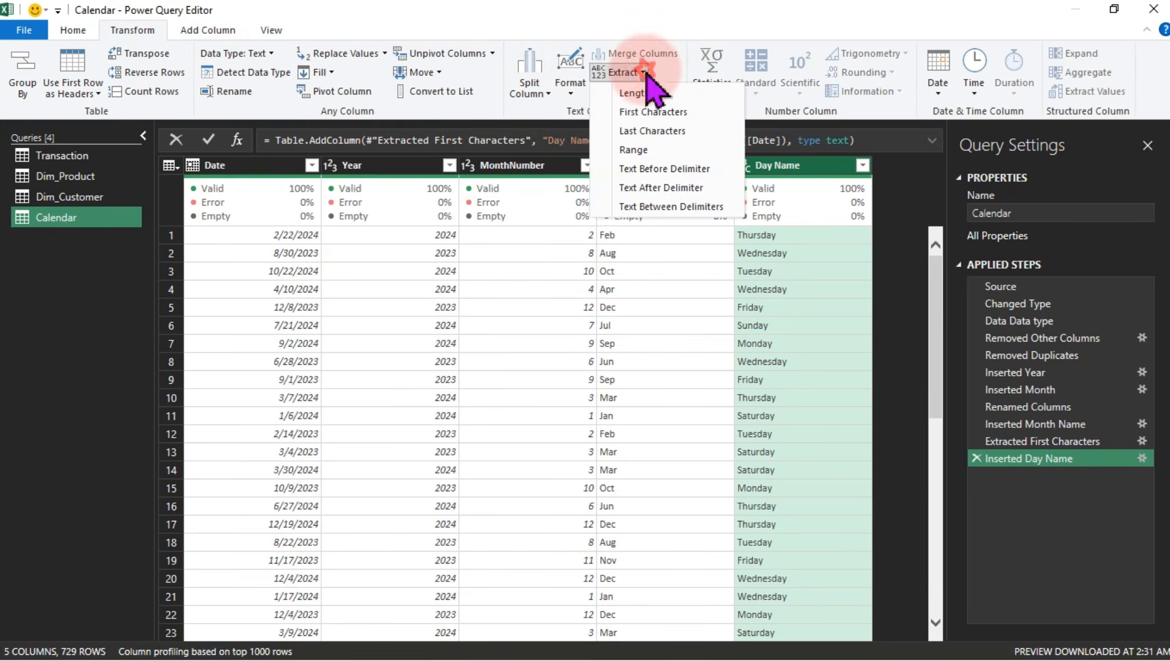
left_click(648, 112)
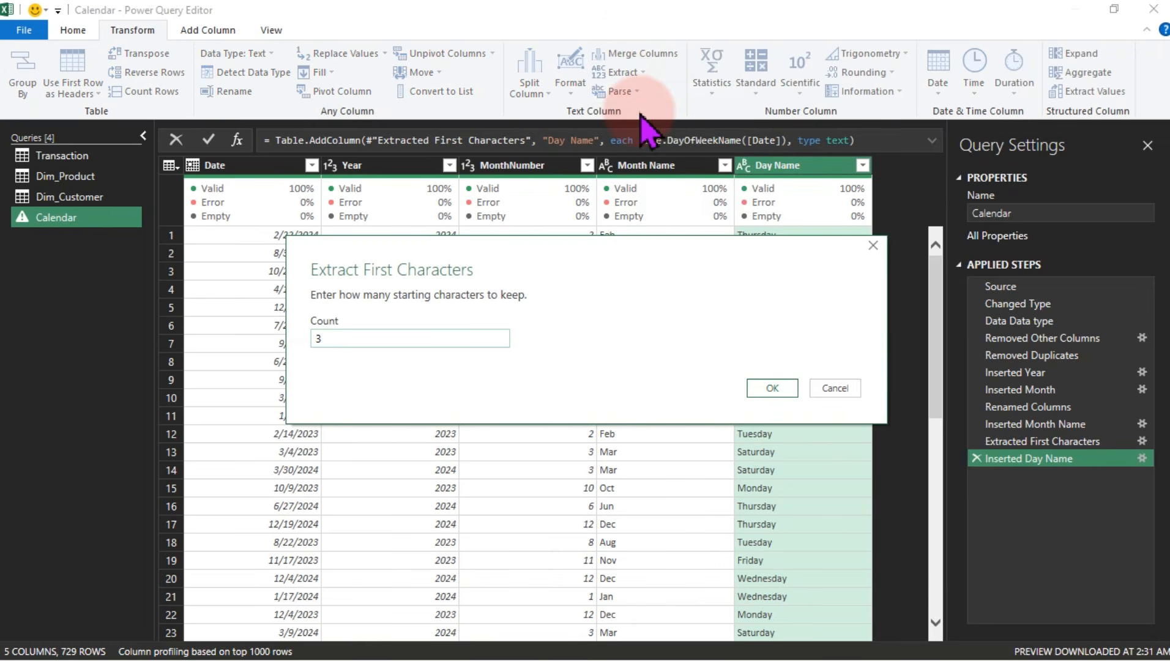
left_click(773, 388)
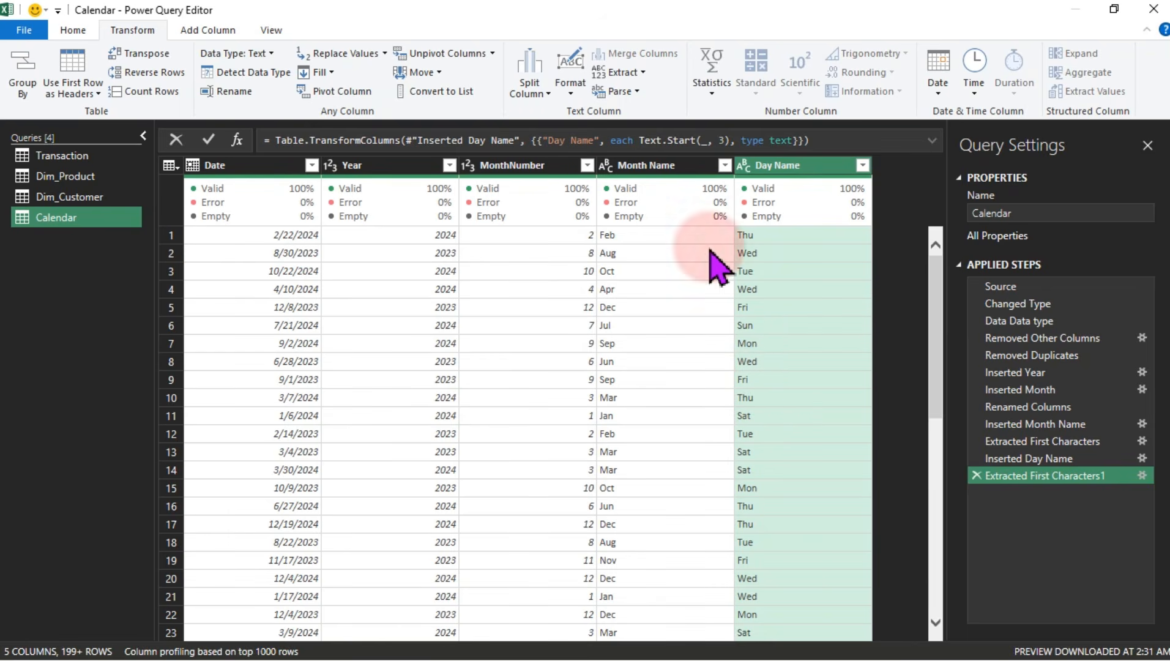
Add a Week of Month column to the Calendar query, derived from the Date column
left_click(245, 166)
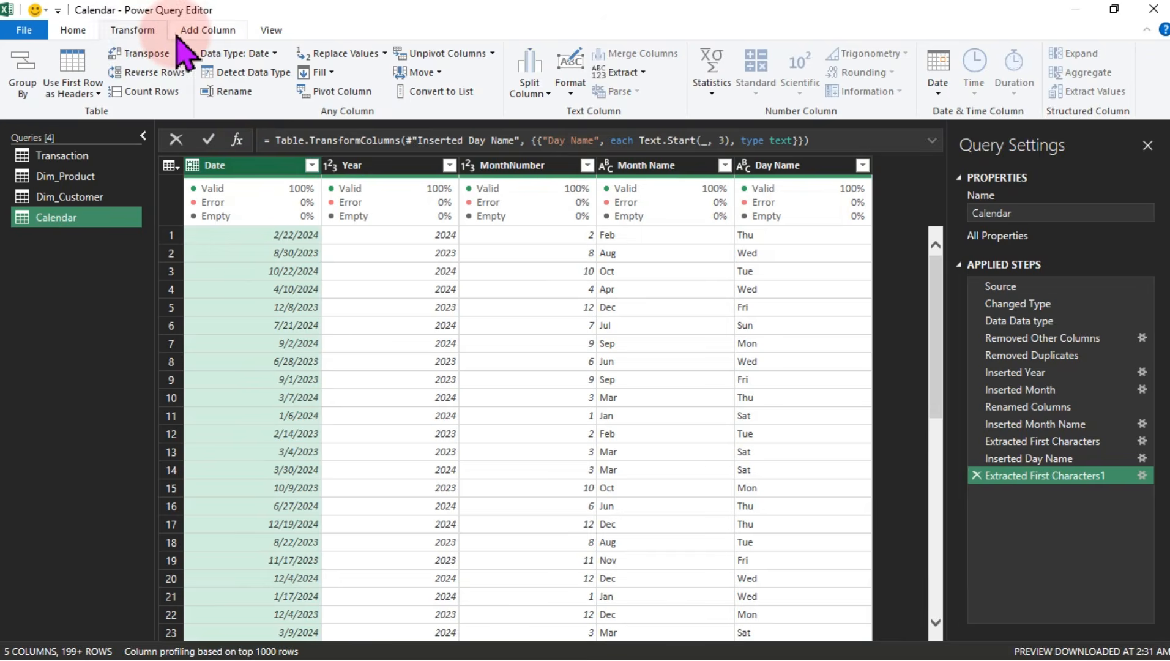
left_click(195, 30)
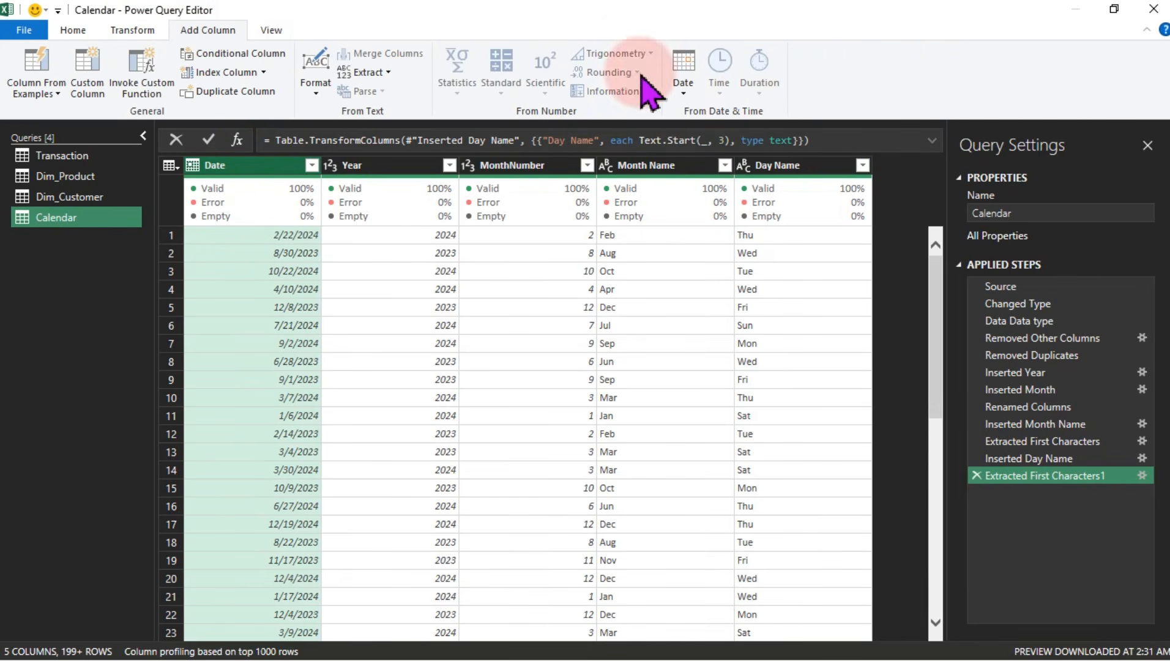
left_click(682, 90)
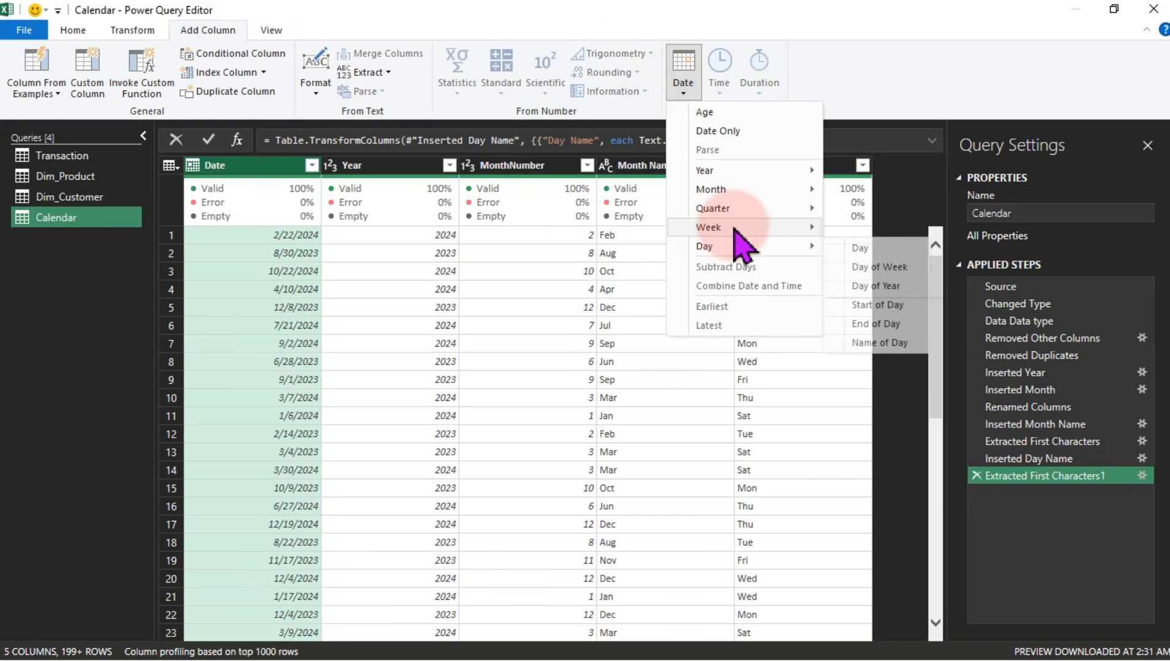
mouse_move(759, 227)
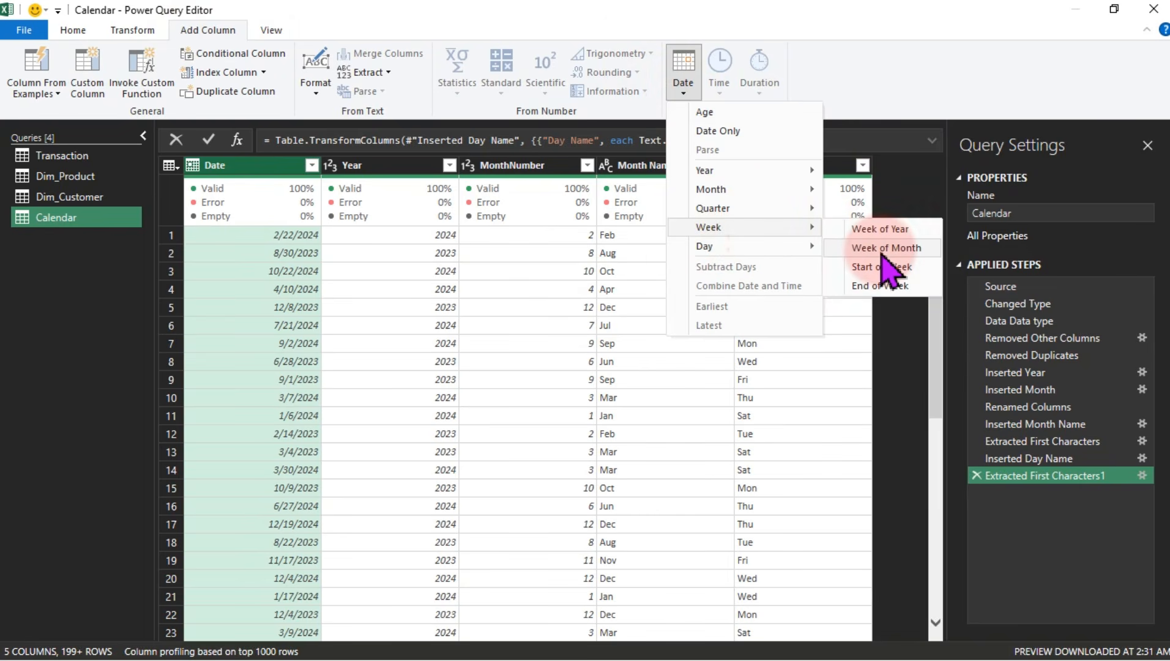
left_click(885, 250)
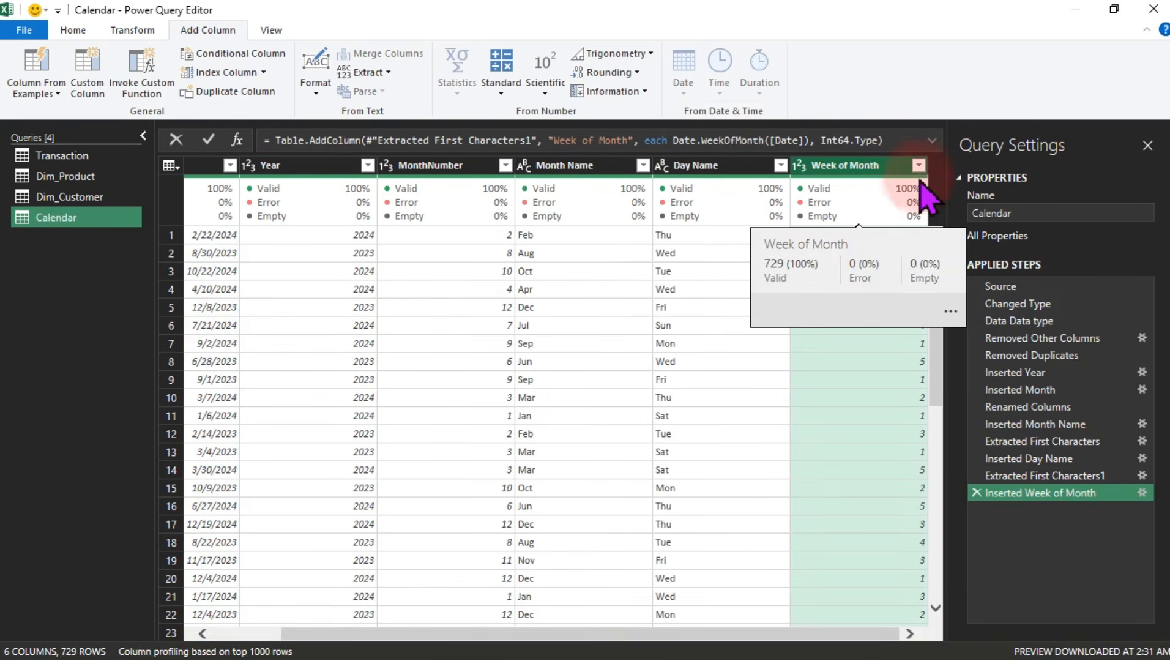
Check the distinct values of the Week of Month column and inspect the Sun and Sat entries in the Day Name column
left_click(919, 165)
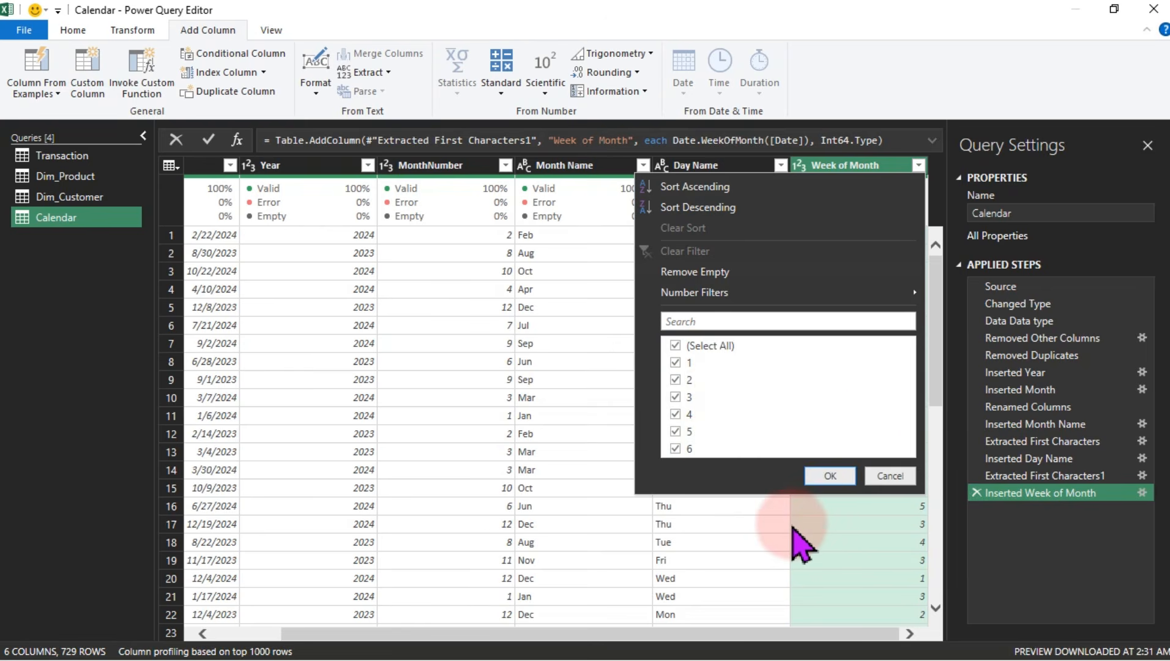
left_click(793, 525)
left_click(856, 353)
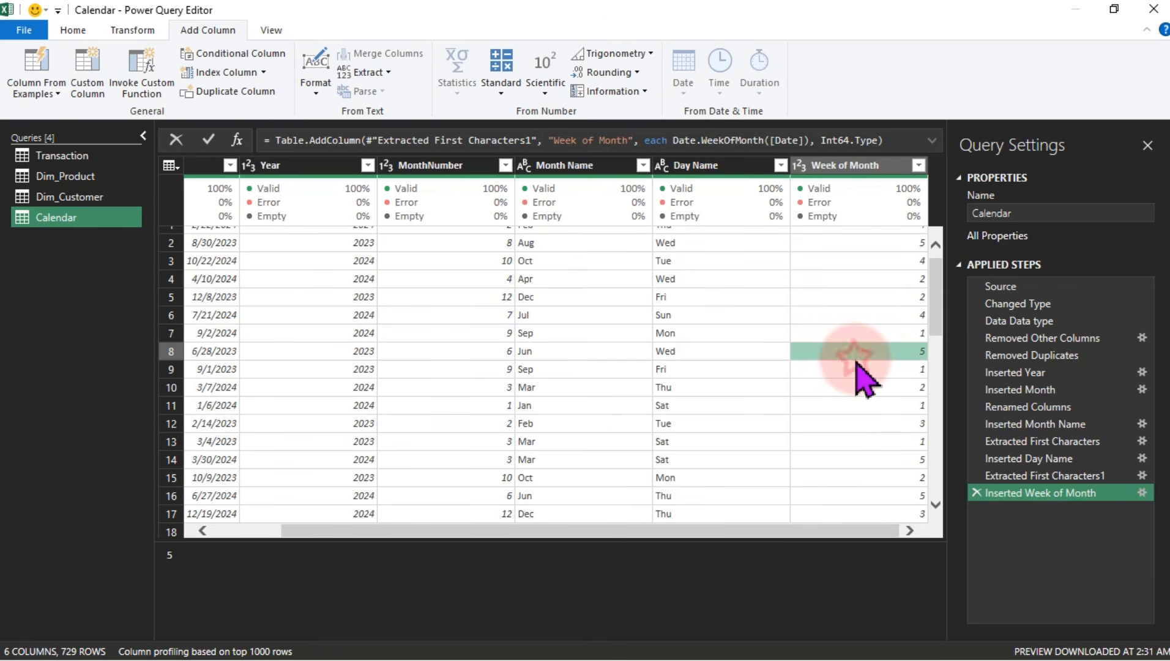
left_click(862, 315)
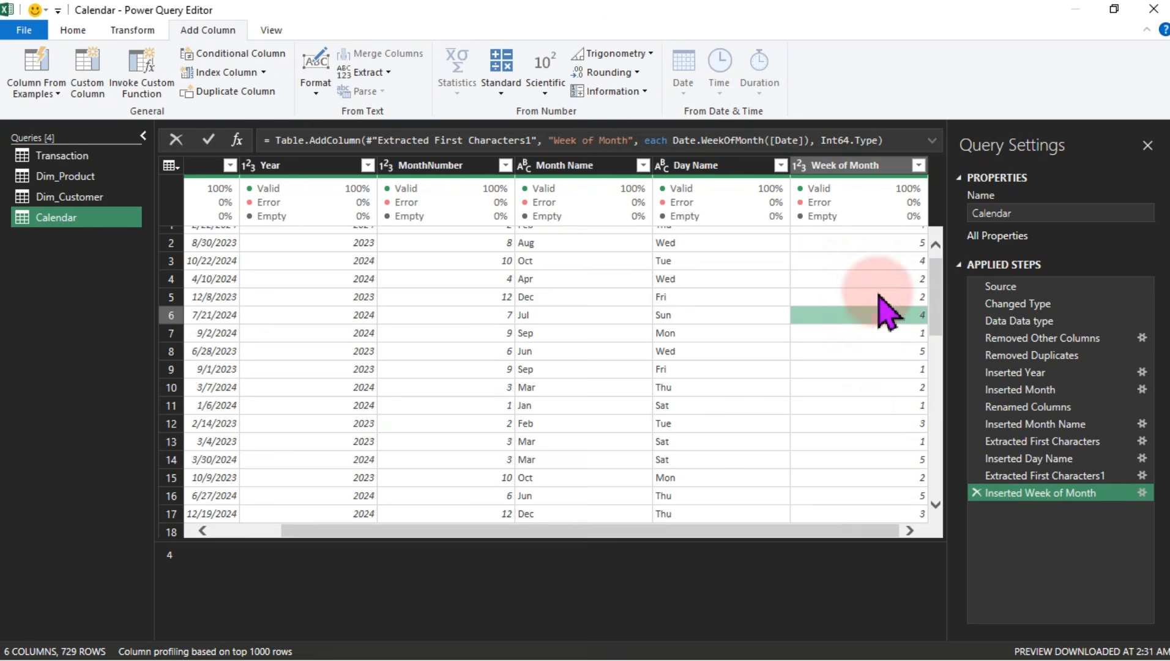
left_click(845, 166)
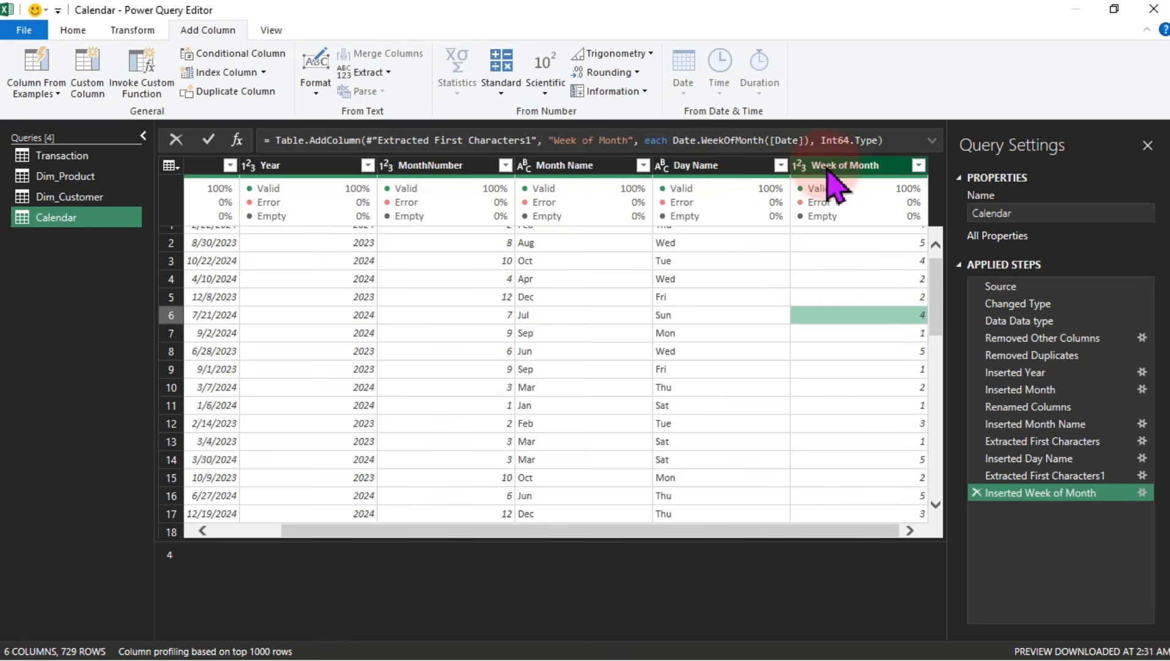
left_click(207, 175)
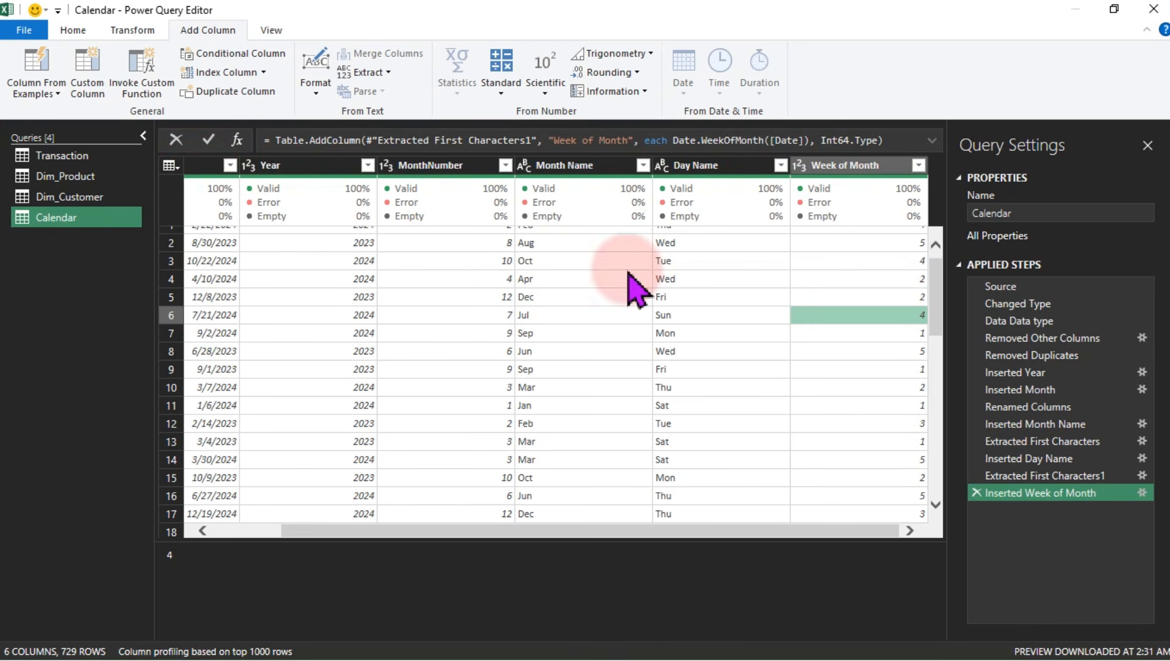
left_click(680, 313)
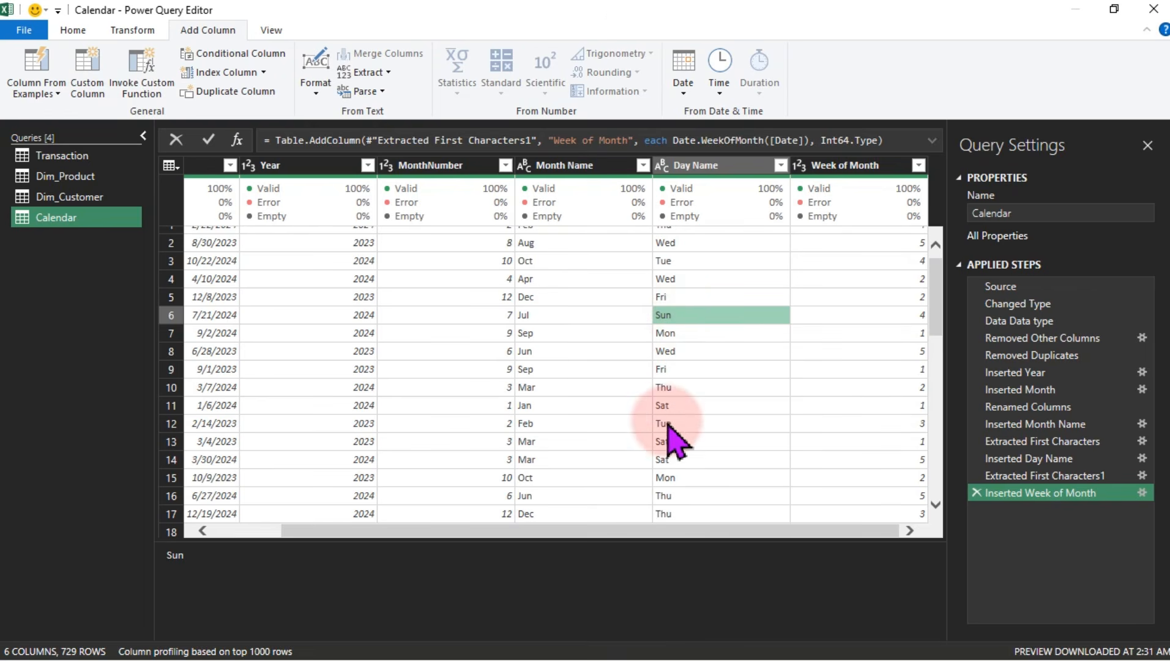
left_click(682, 407)
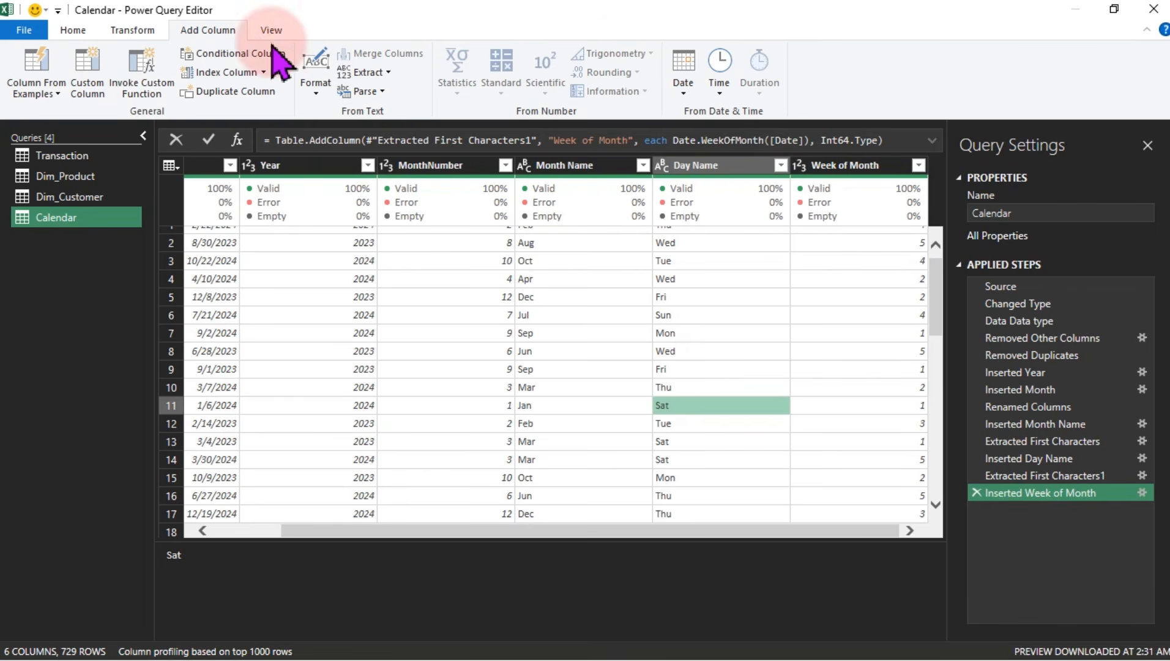
Start a conditional column named Weektype with a first clause that outputs Weekend when Day Name equals Sun
left_click(221, 55)
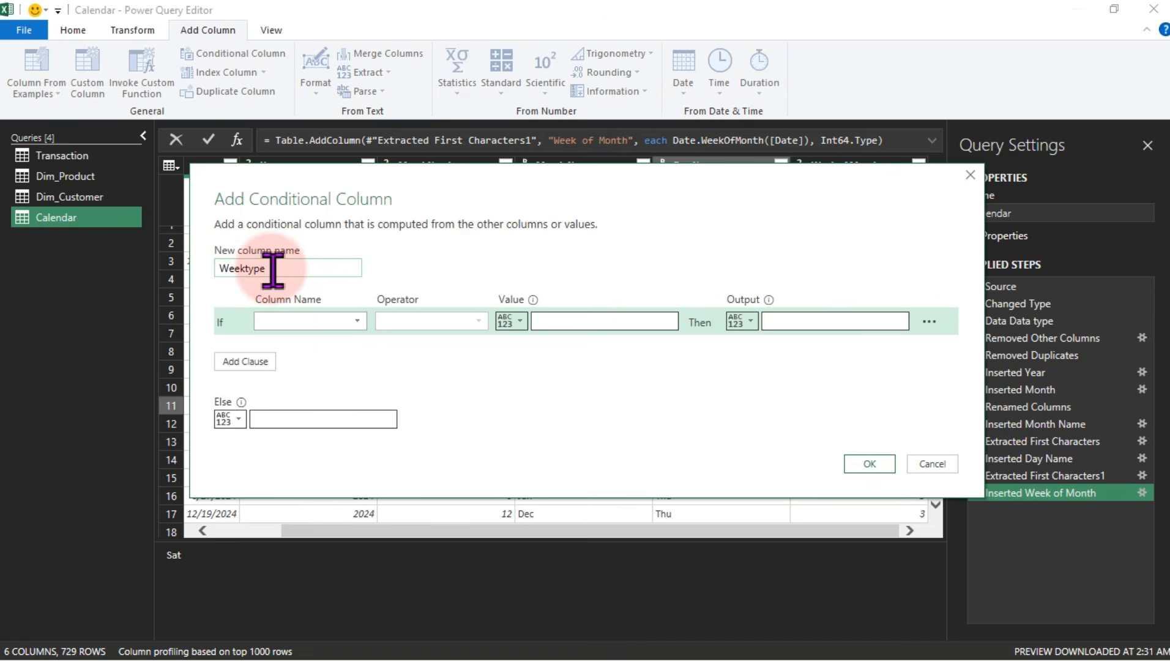
left_click(299, 322)
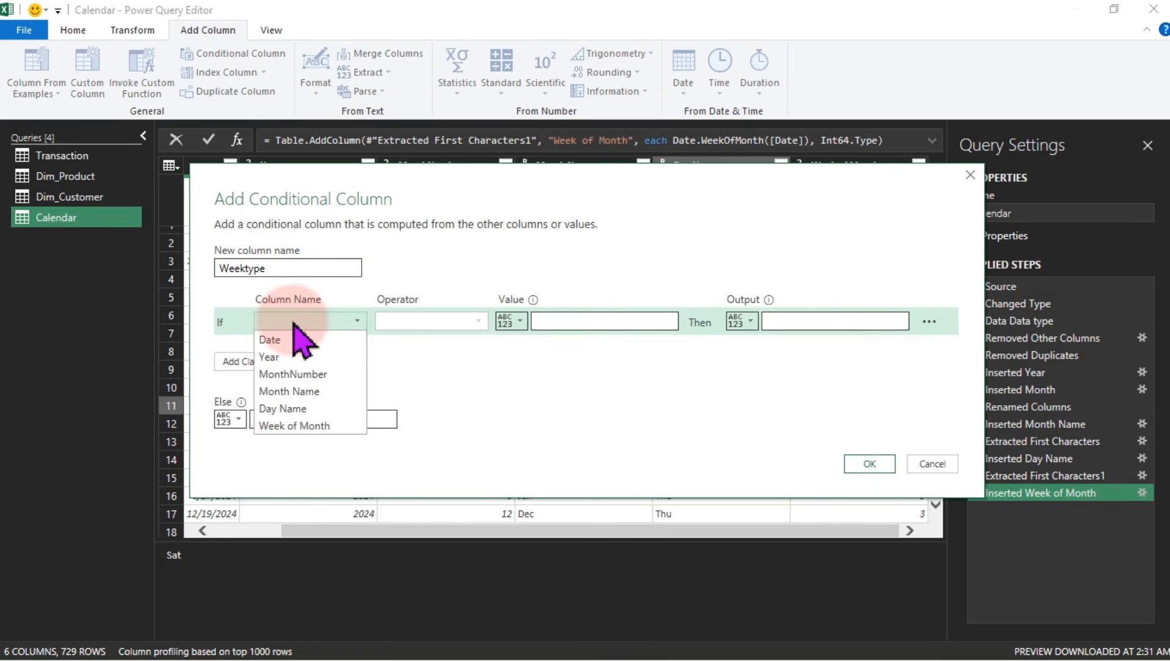
left_click(308, 410)
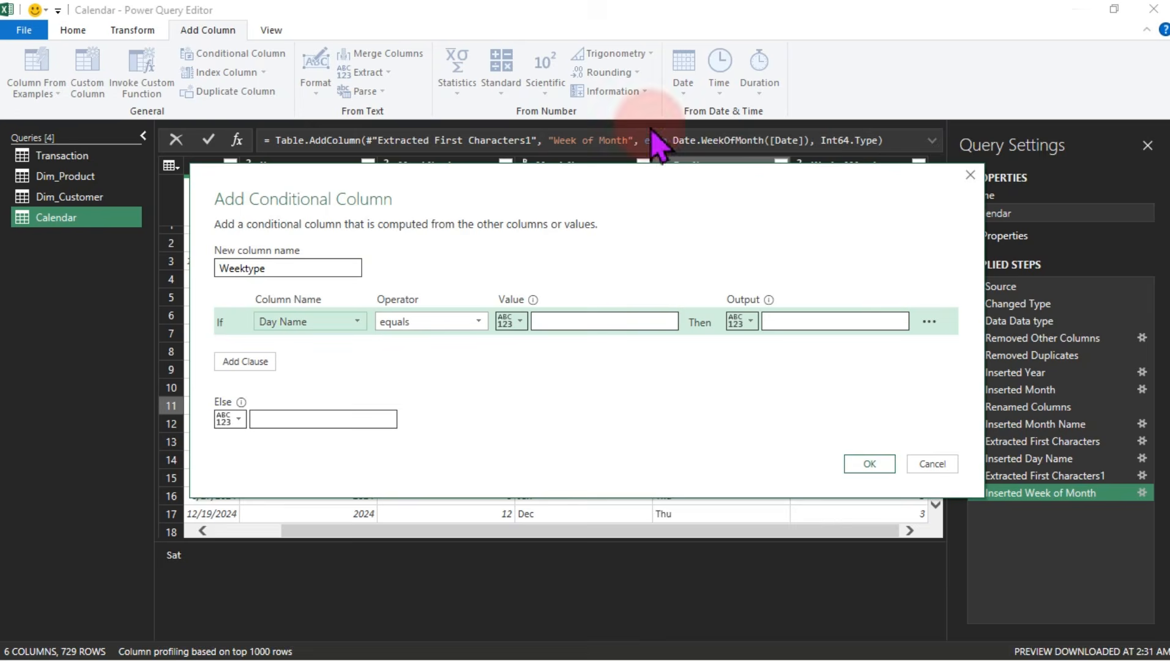
left_click_drag(640, 183, 647, 258)
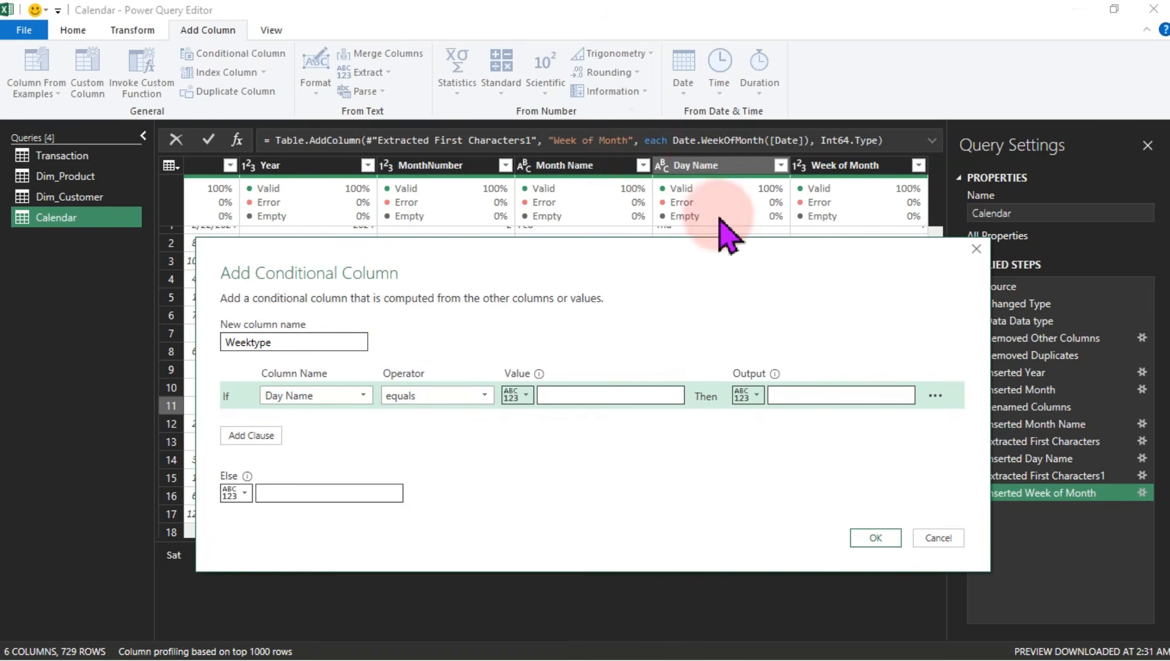
left_click_drag(728, 236, 704, 383)
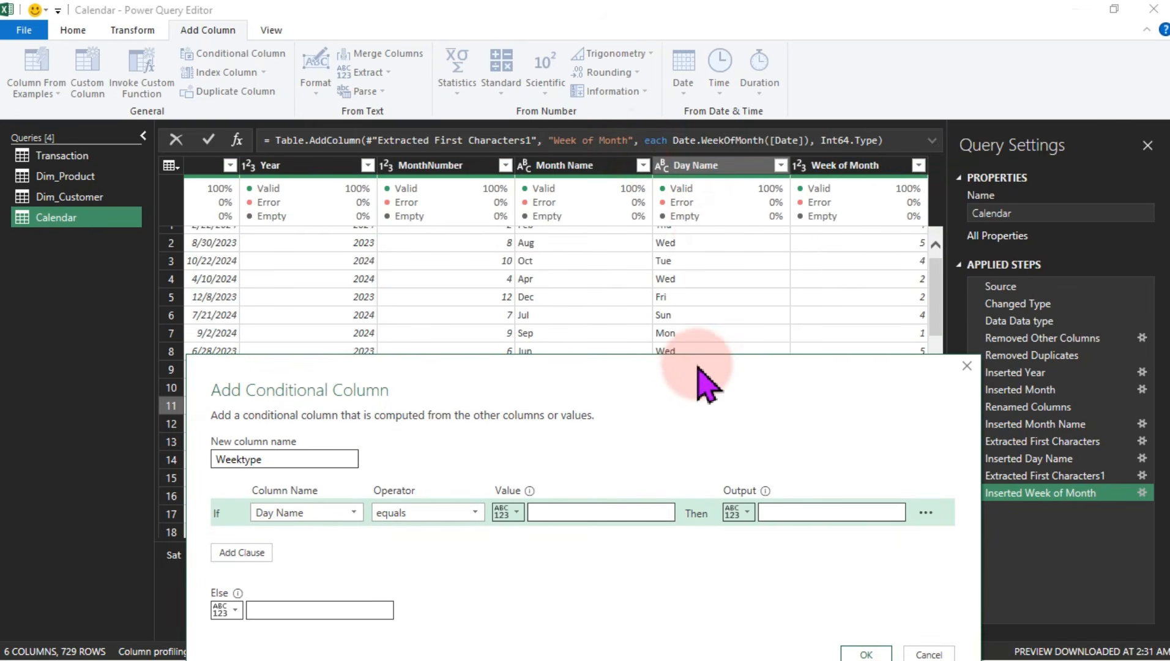
left_click_drag(619, 391, 622, 264)
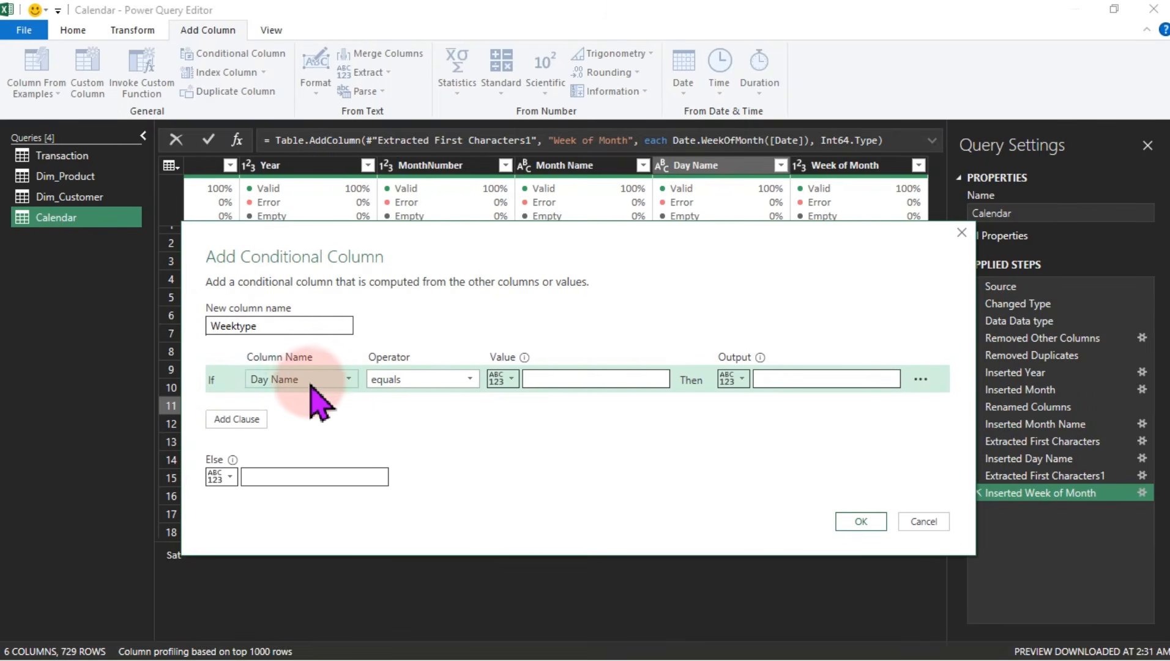
left_click(589, 382)
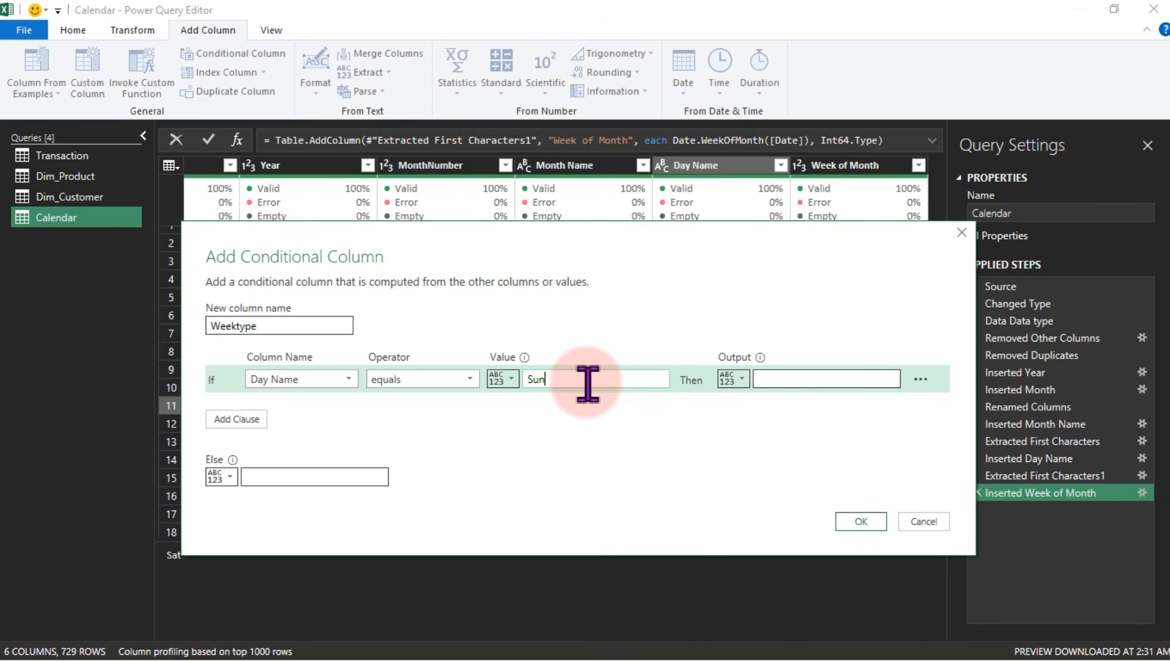
left_click(836, 382)
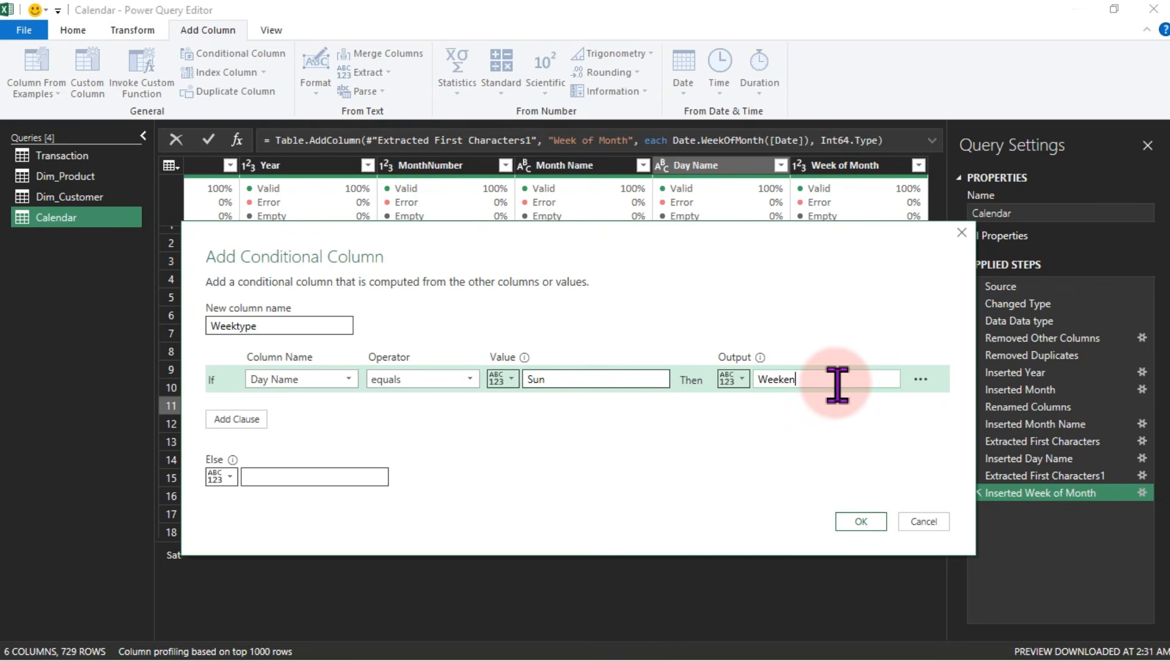
Add an else-if clause to the Weektype column that outputs Weekend when Day Name equals Sat
left_click(226, 419)
left_click(288, 406)
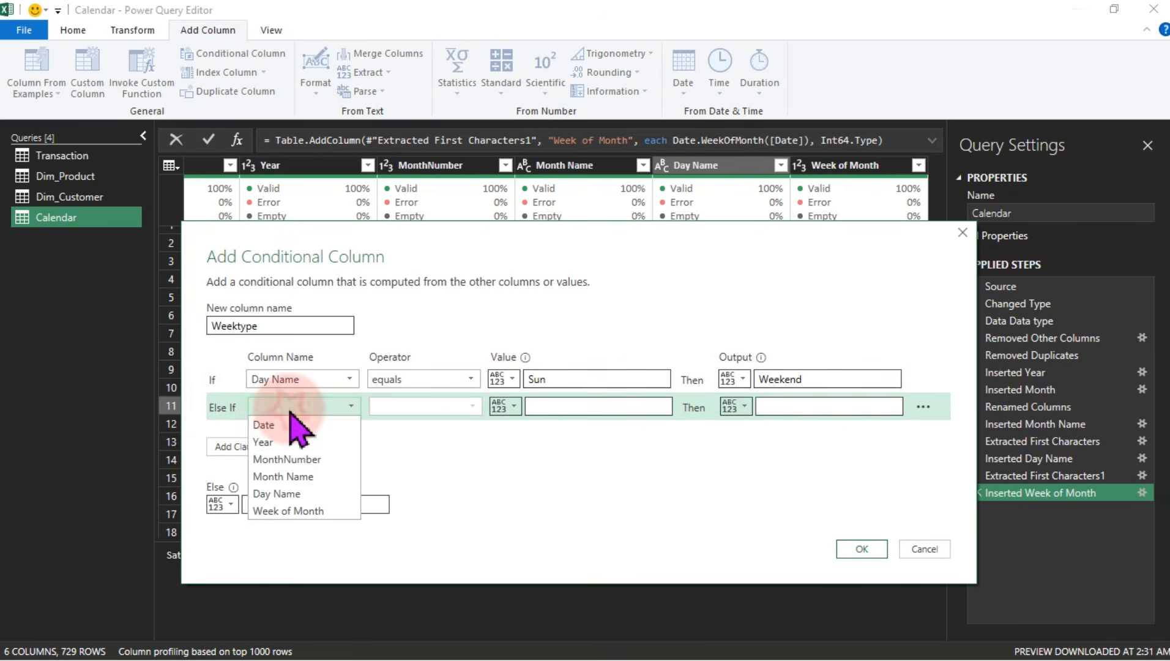
left_click(288, 493)
left_click(616, 406)
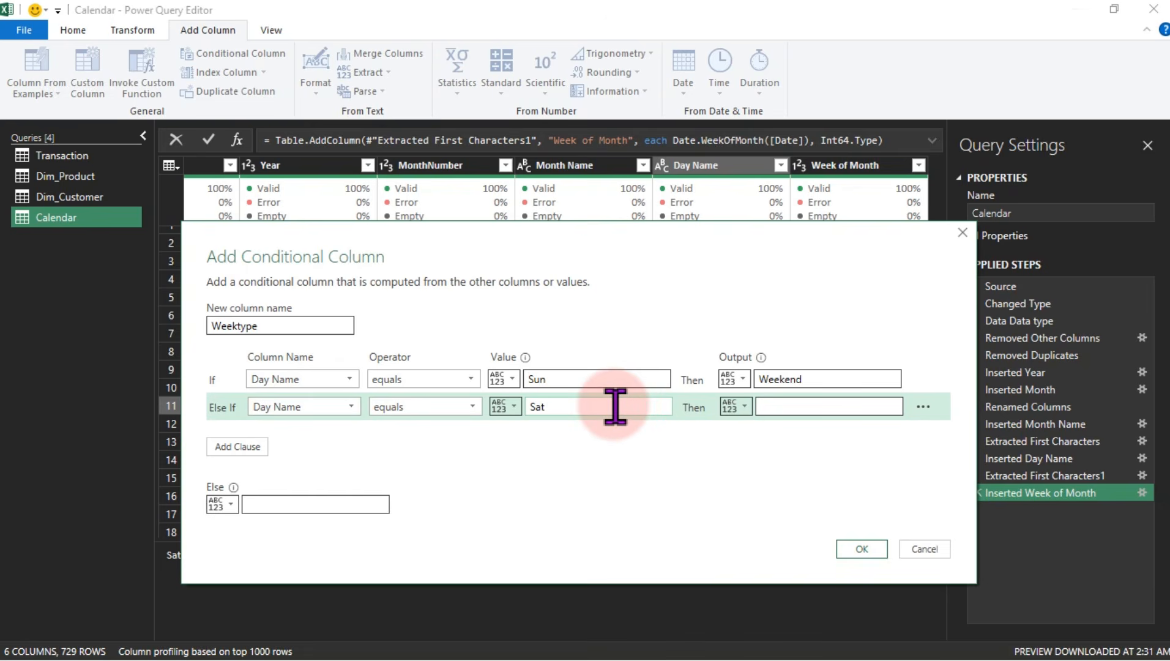
type("Sat")
left_click(803, 409)
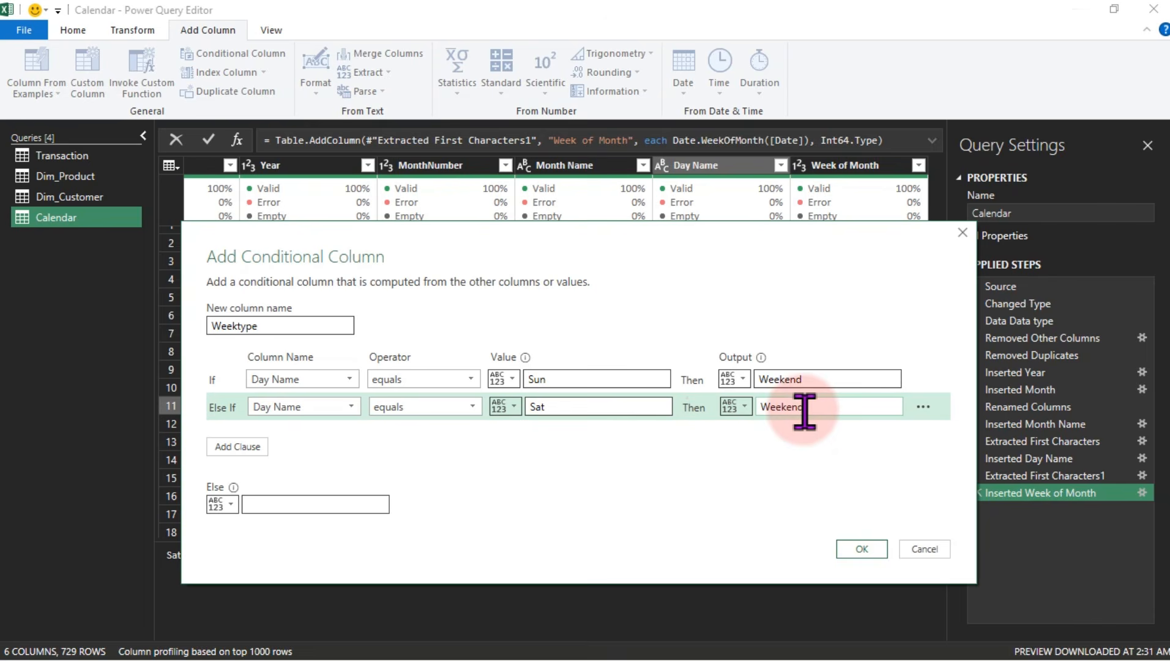
Complete the Weektype conditional column with Weekday as the else output
left_click(307, 509)
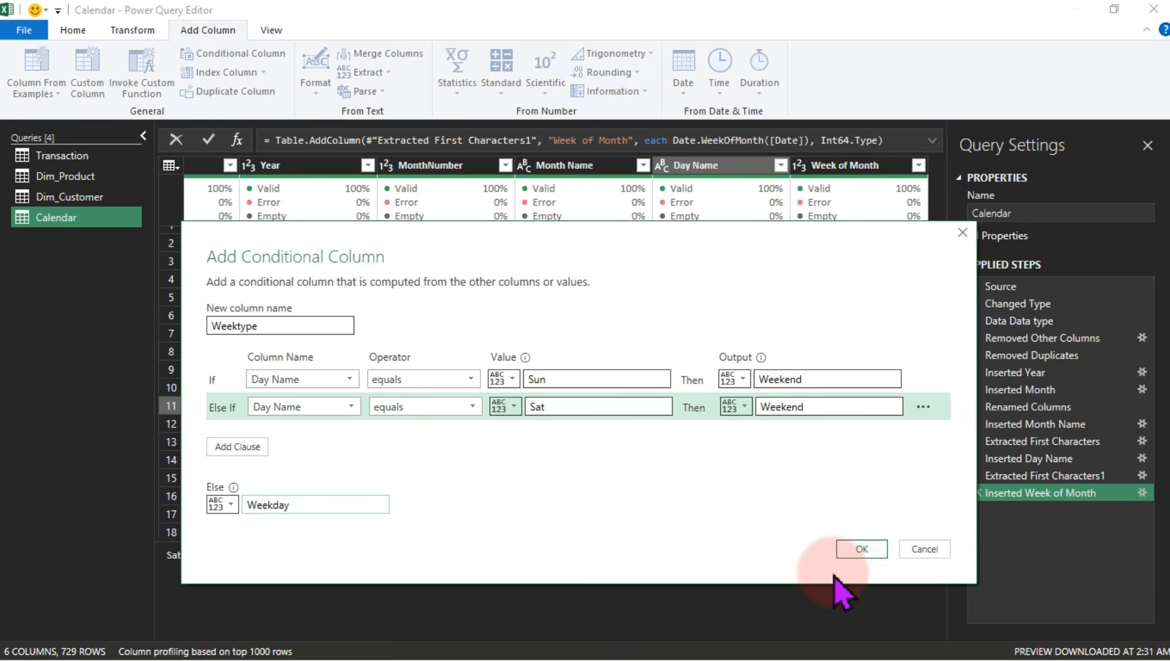
left_click(860, 553)
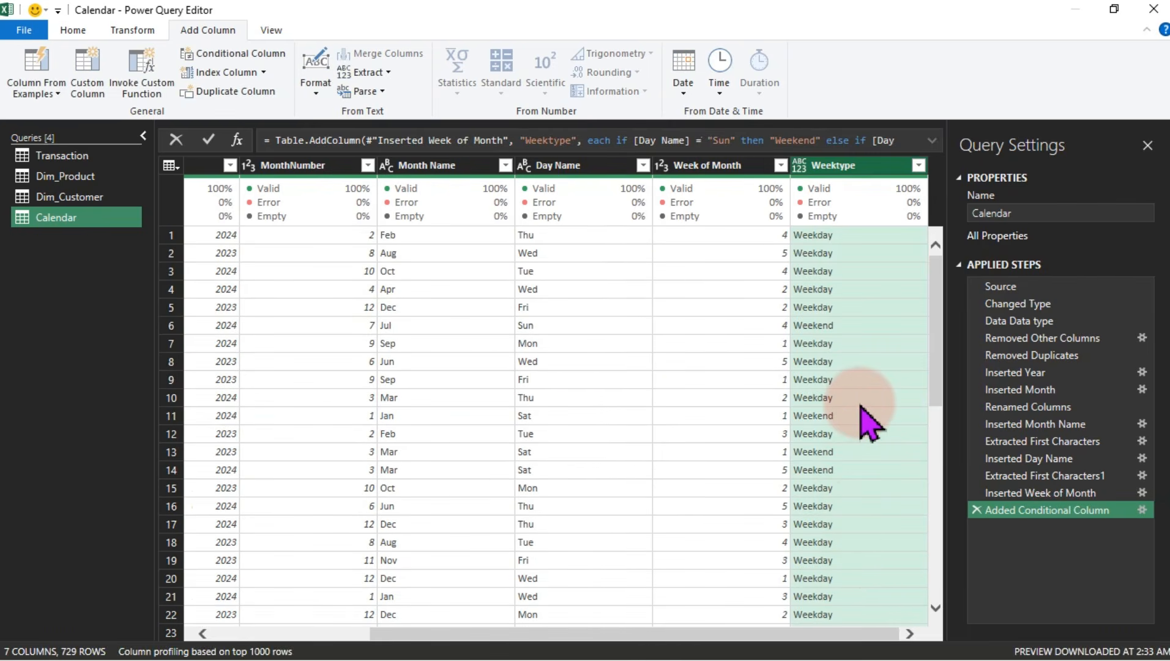
Filter the Weektype column to Weekend only and check which Day Name values remain
mouse_move(926, 191)
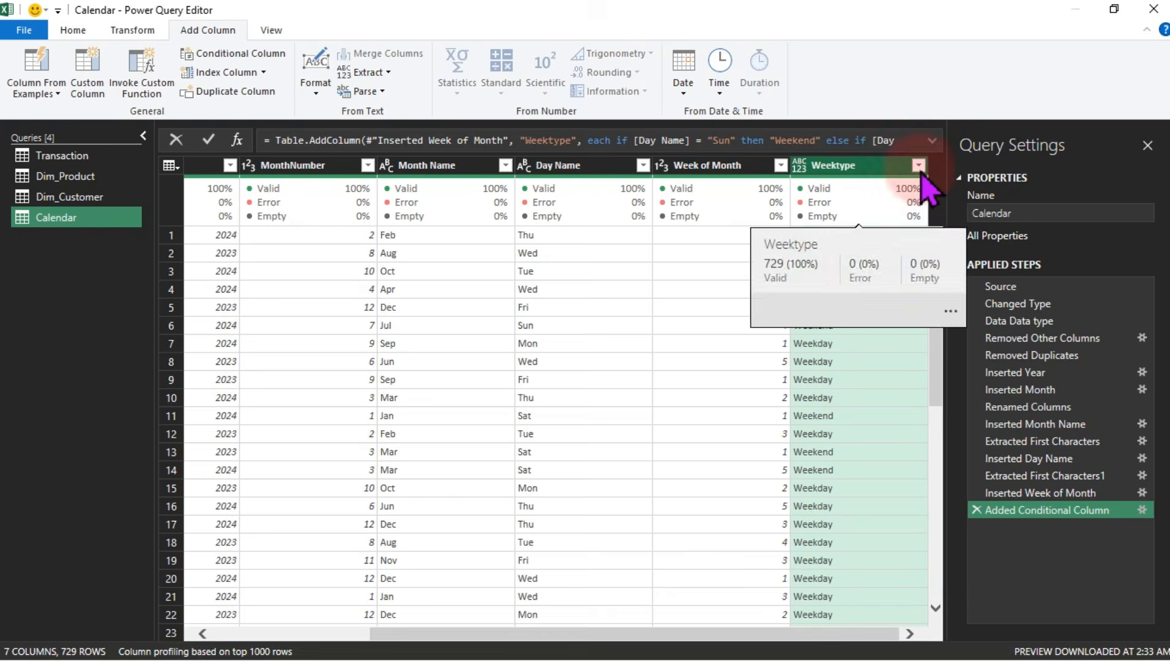
left_click(919, 165)
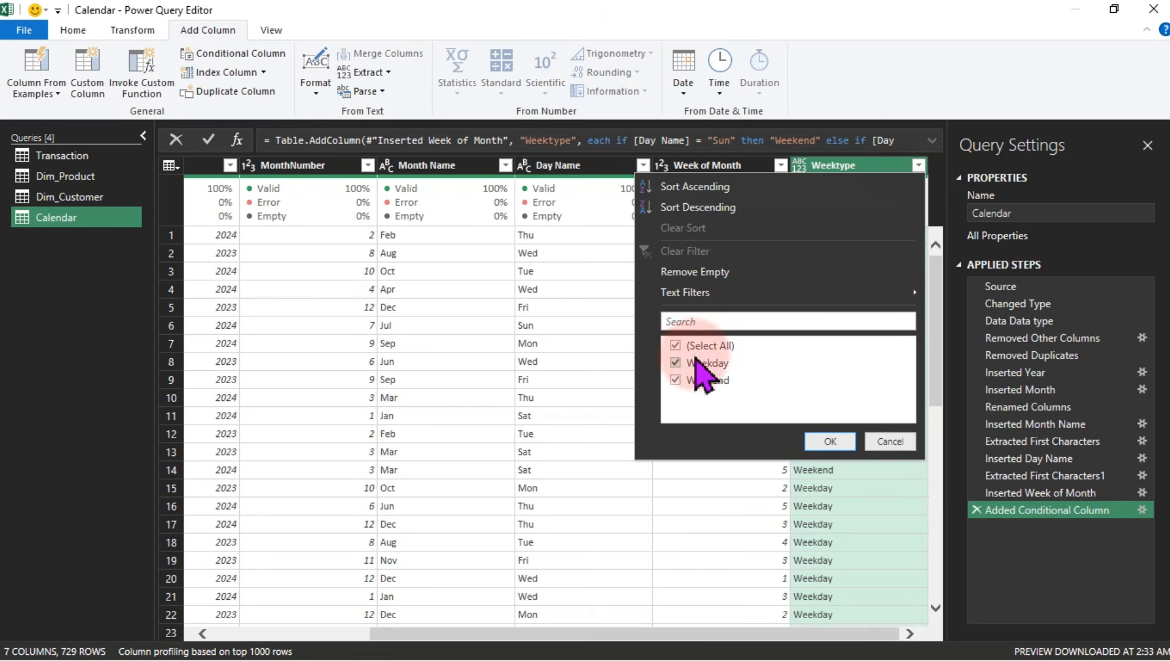
left_click(676, 363)
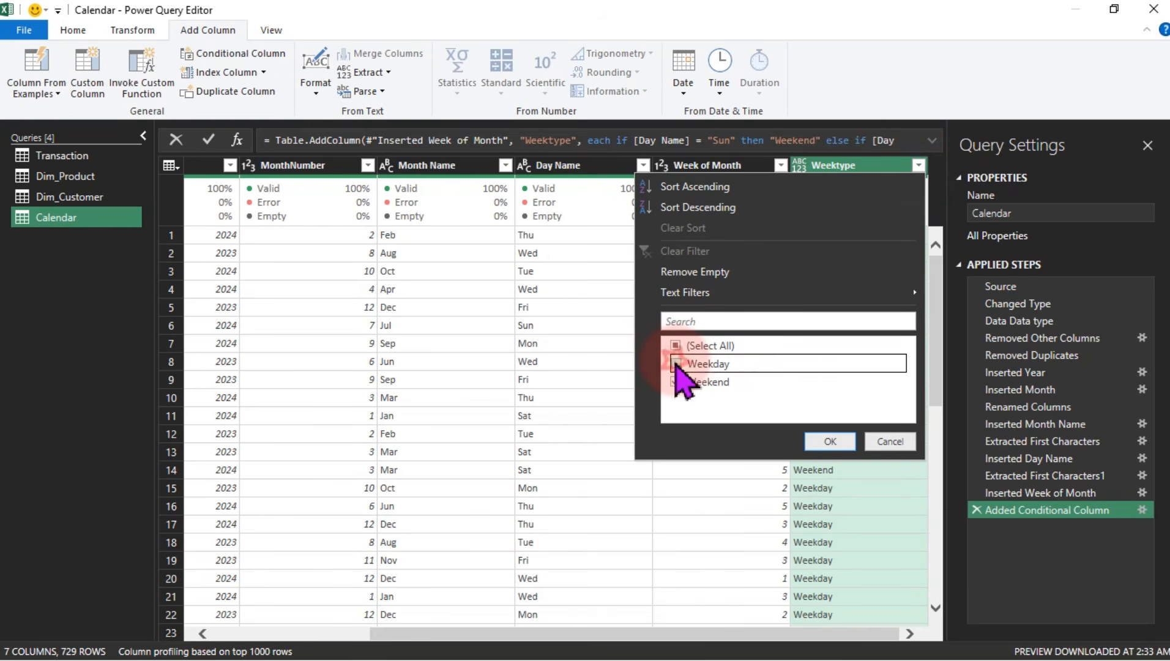
left_click(819, 441)
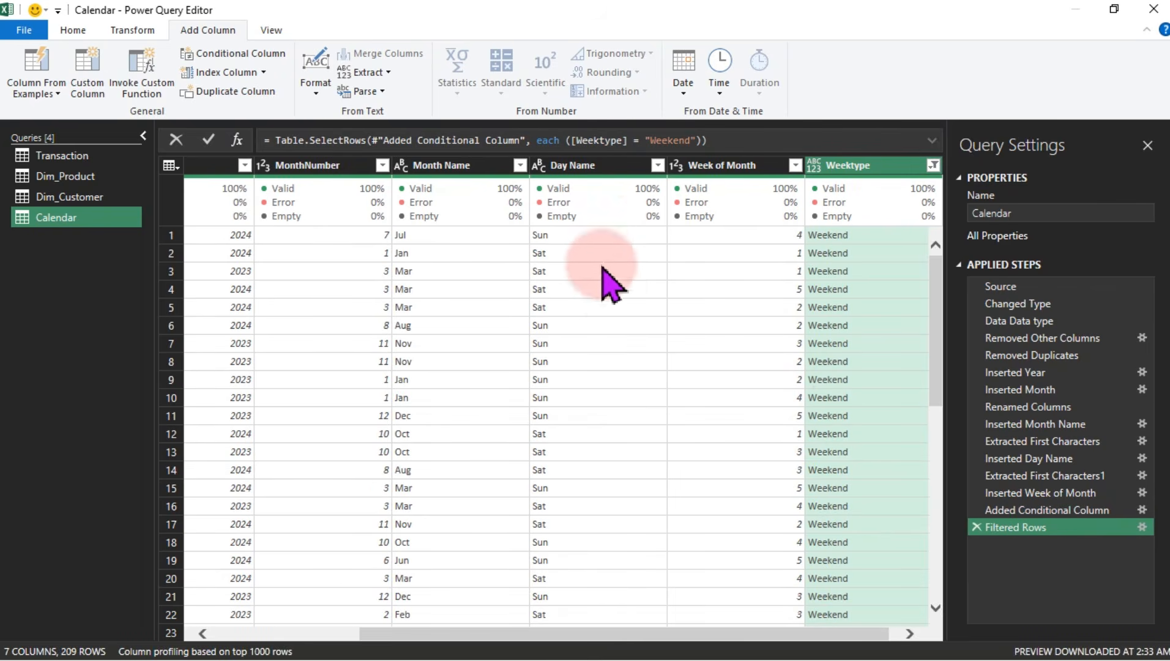
left_click(657, 166)
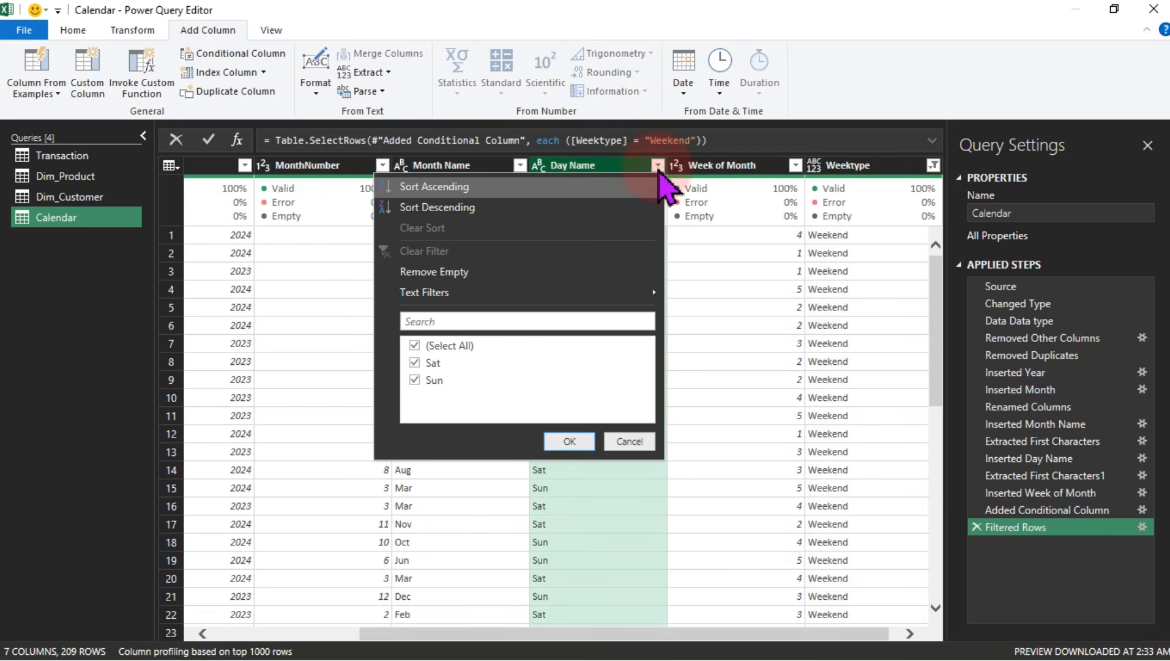
left_click(795, 166)
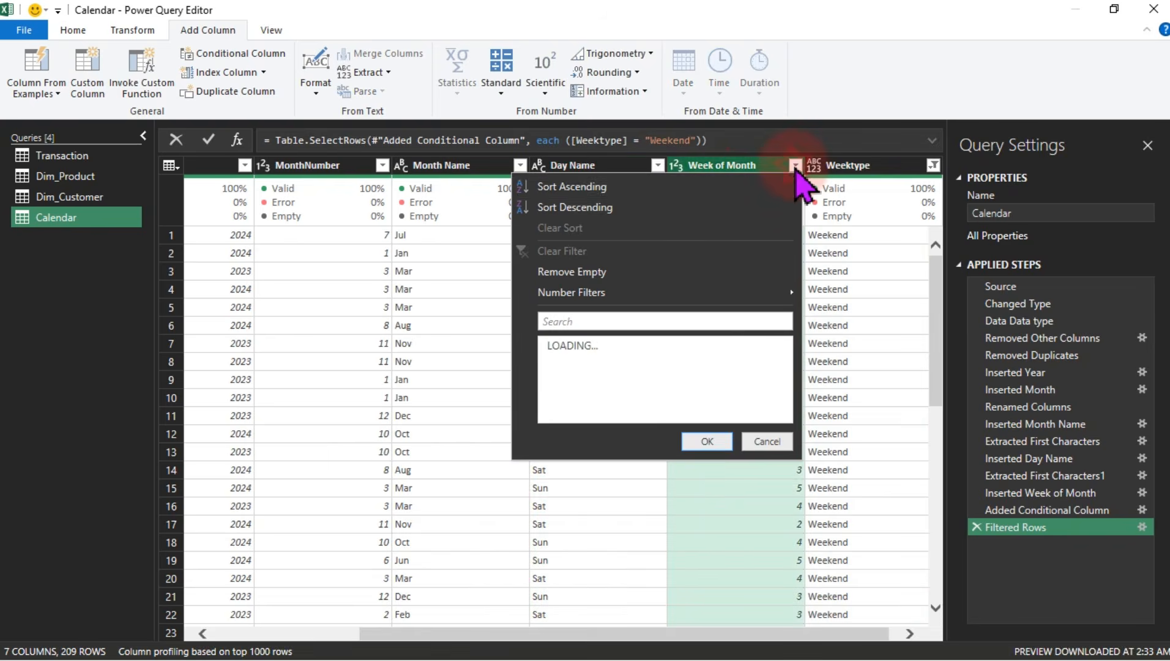
left_click(796, 173)
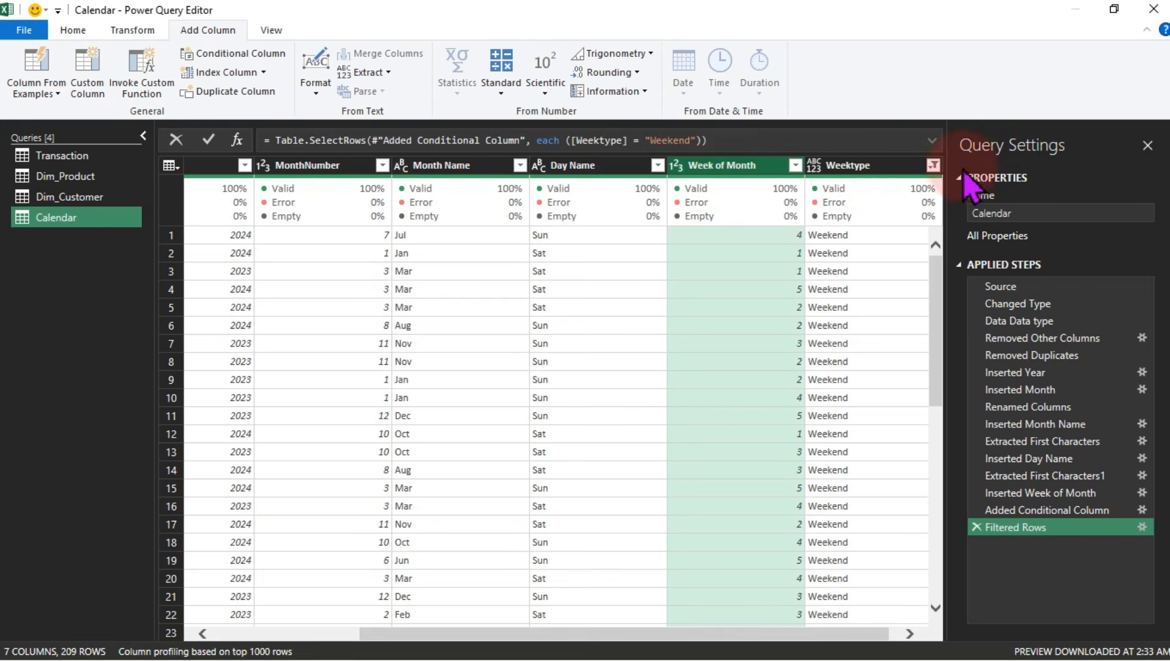
Clear the filter on the Weektype column
left_click(927, 180)
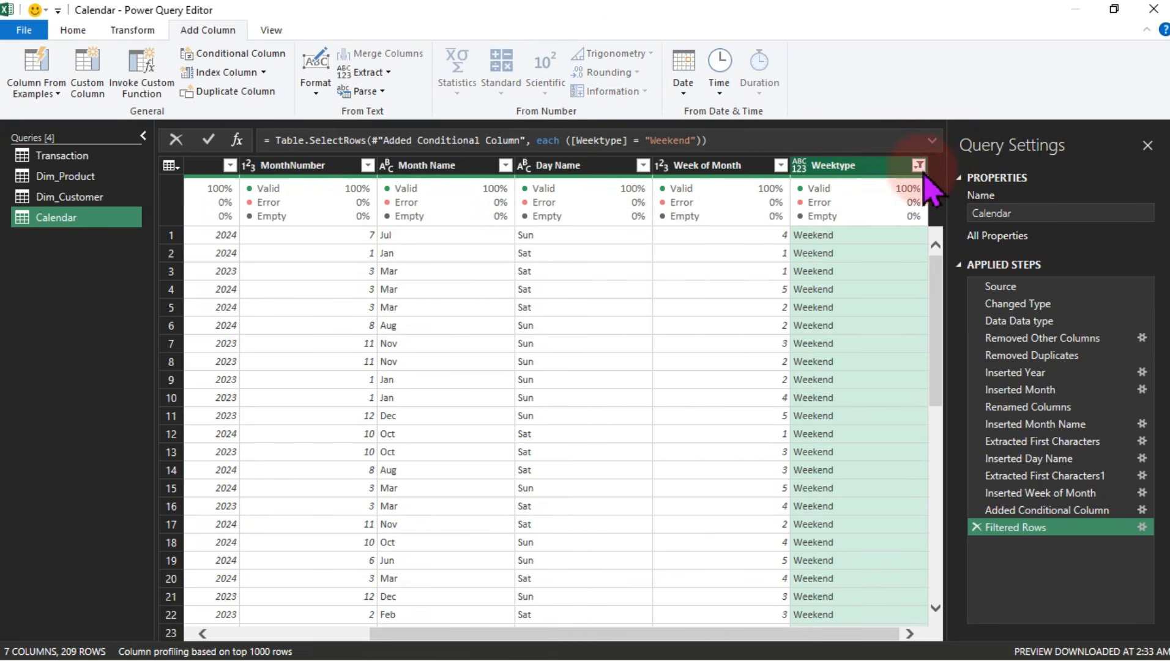
left_click(918, 165)
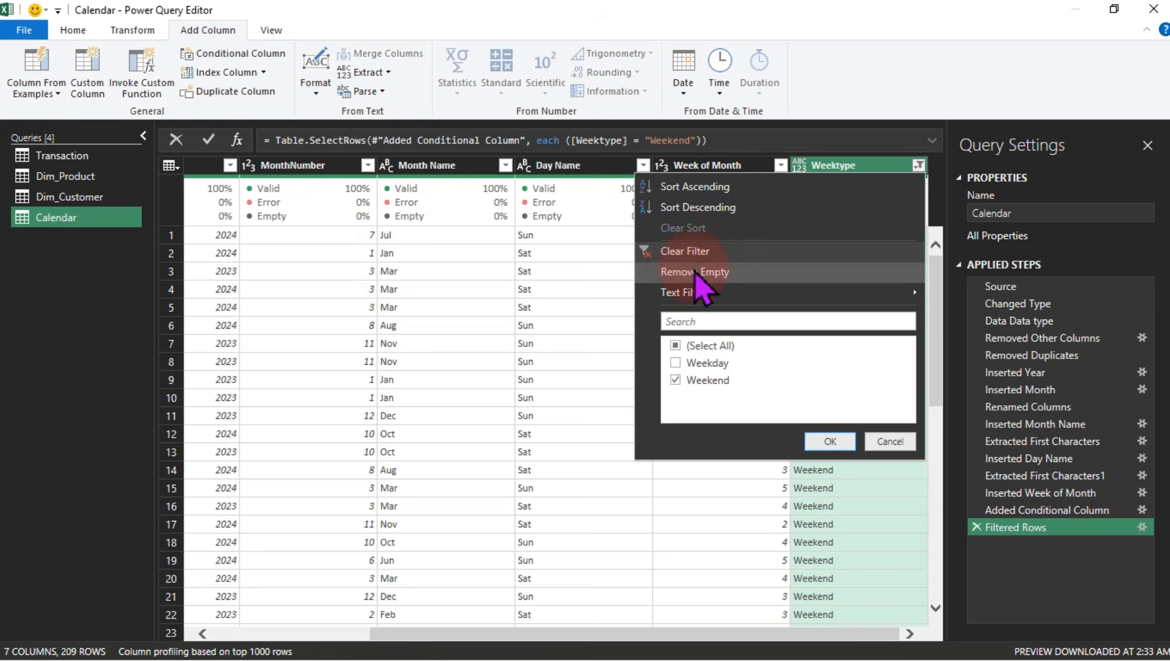
left_click(691, 252)
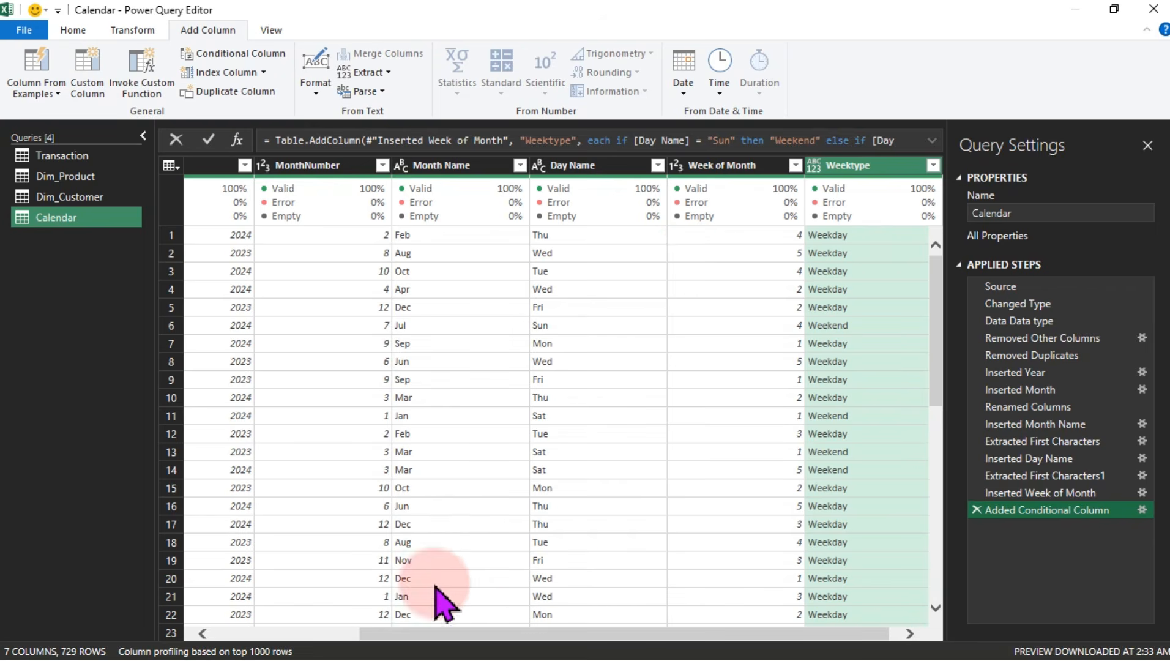
Add a Quarter of Year column derived from the Date column and check its distinct values
left_click_drag(456, 640, 231, 610)
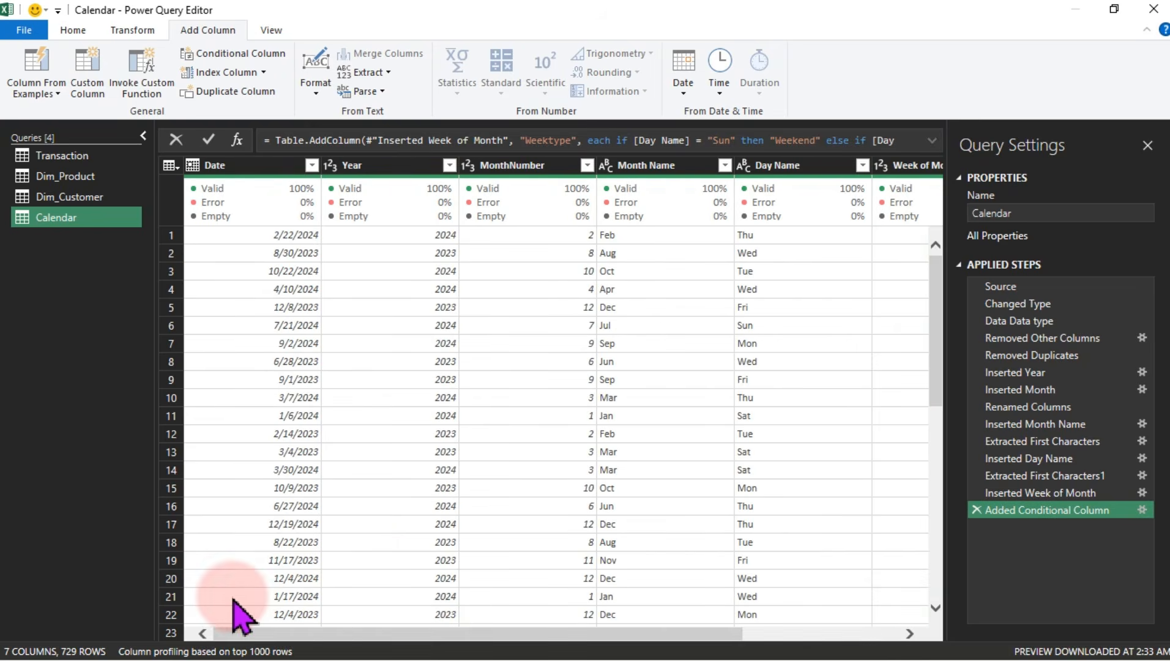
left_click(218, 165)
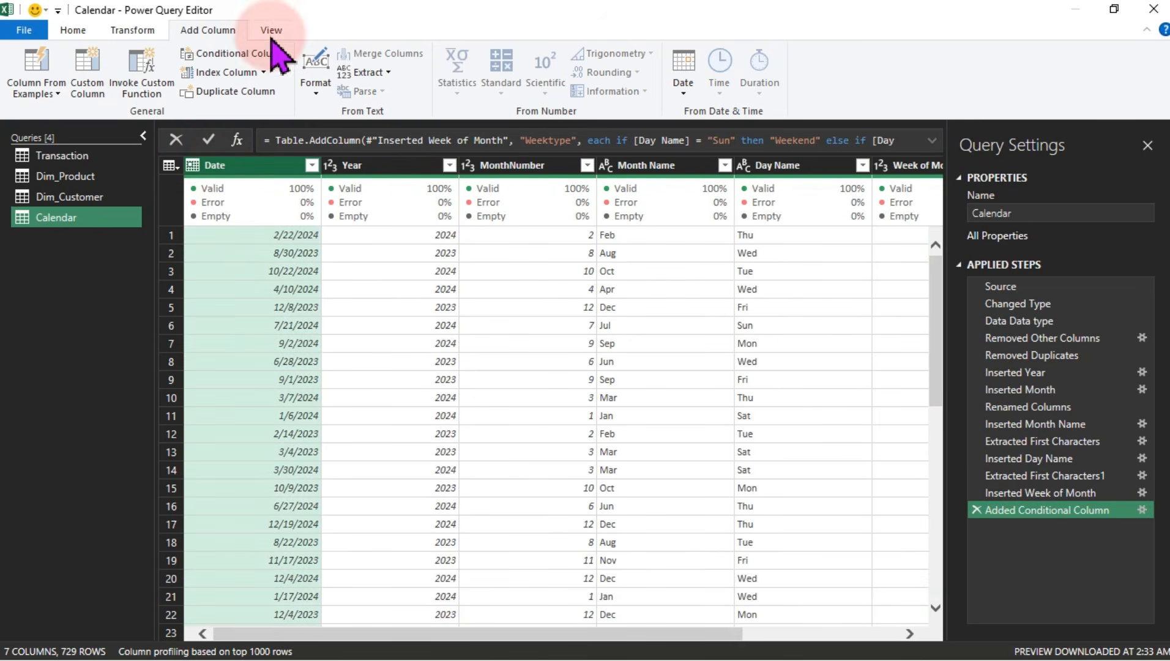
left_click(683, 91)
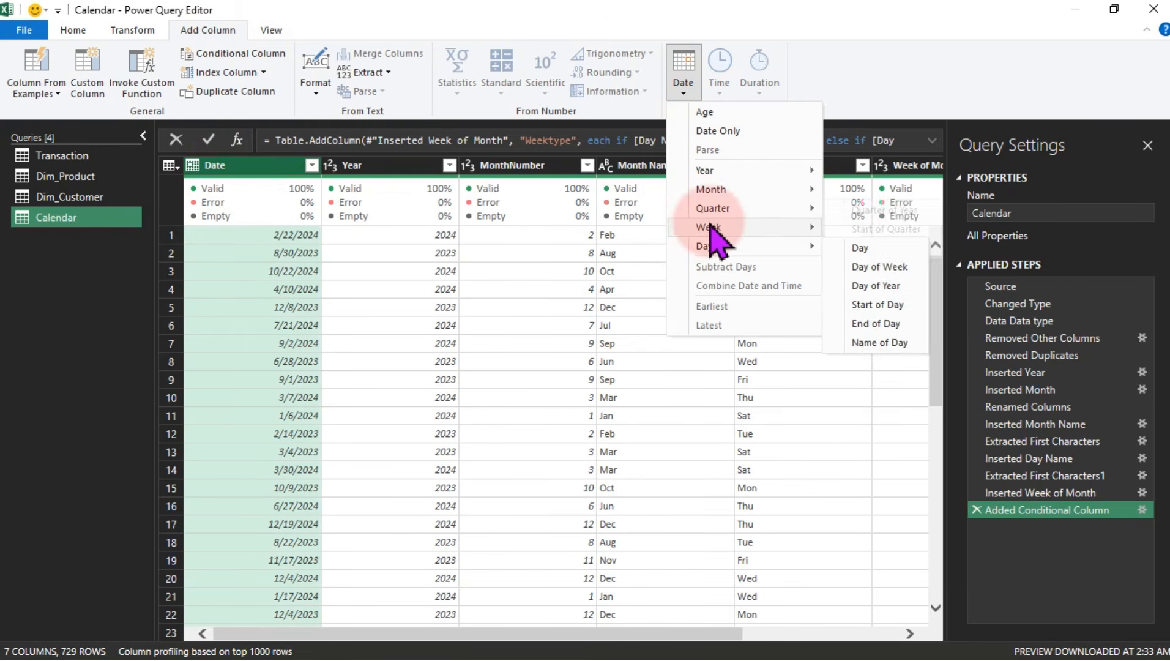
mouse_move(713, 210)
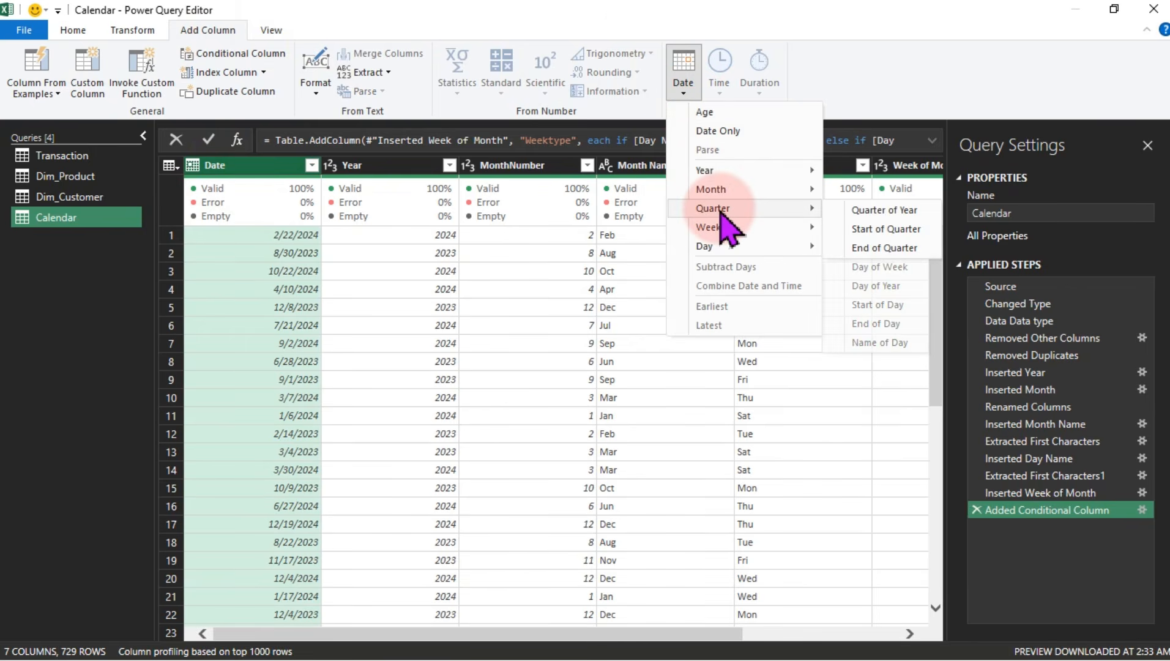
left_click(874, 211)
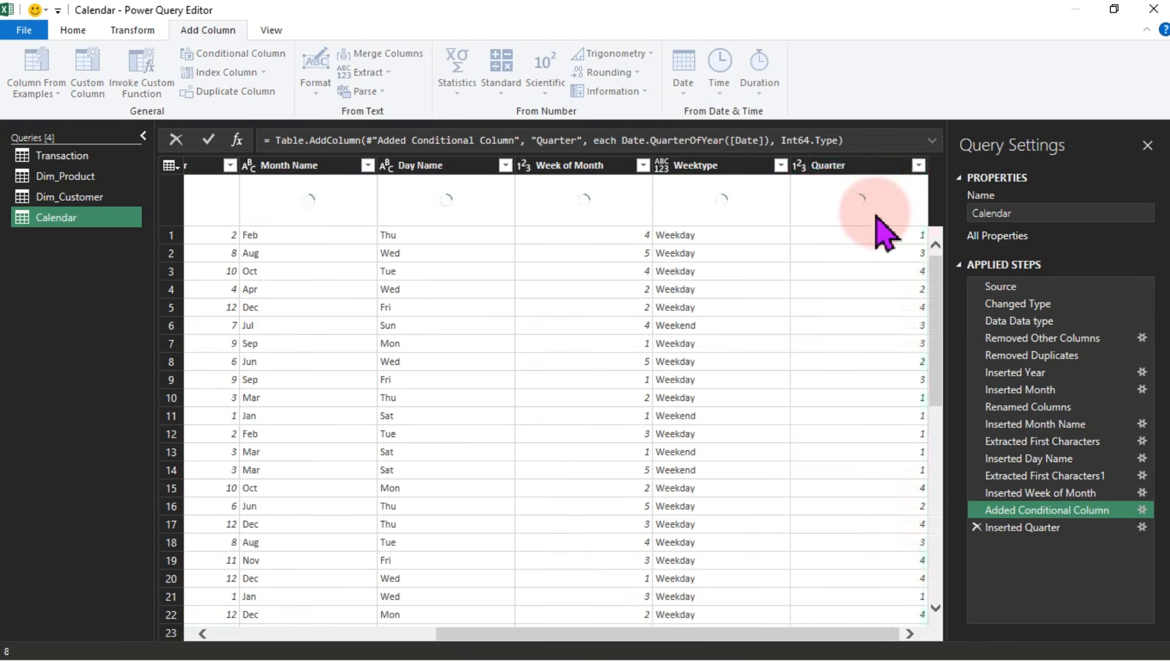
left_click(919, 165)
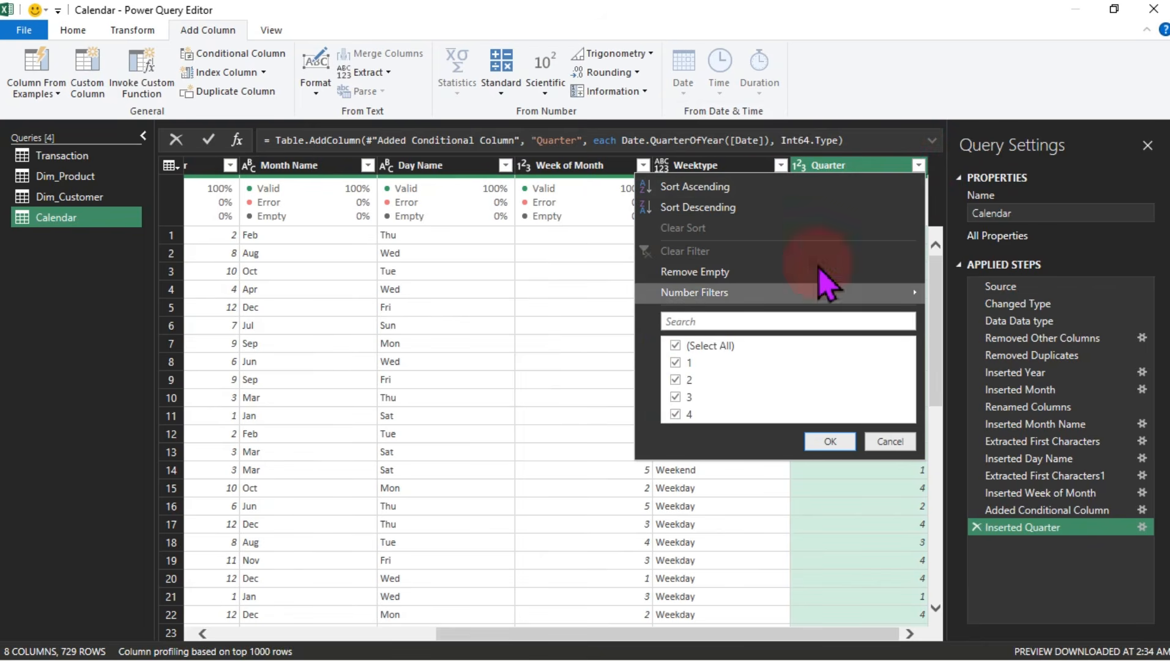
Add the prefix Q to the Quarter column's values and check the resulting distinct entries
left_click(837, 165)
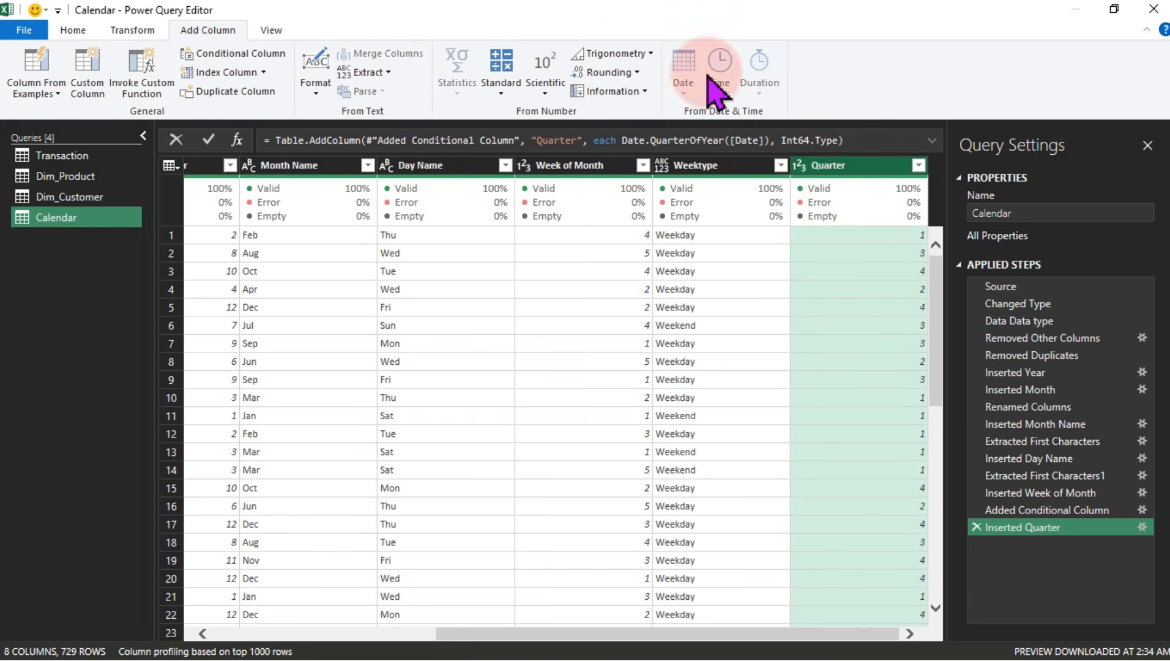
left_click(139, 34)
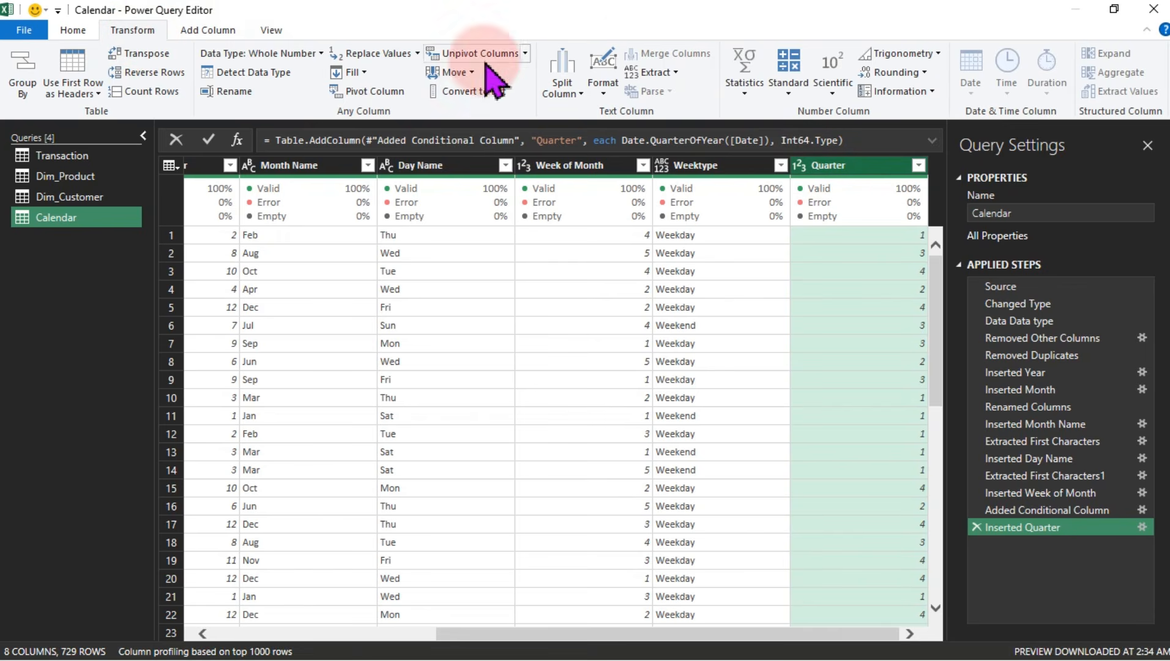
left_click(602, 92)
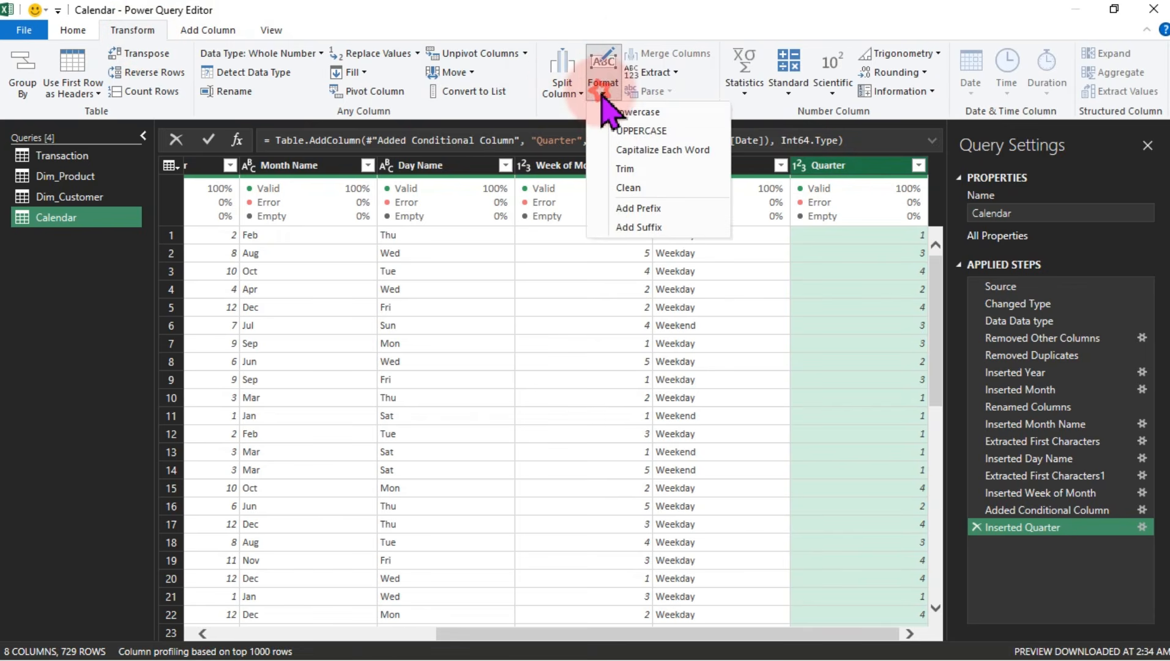
left_click(638, 210)
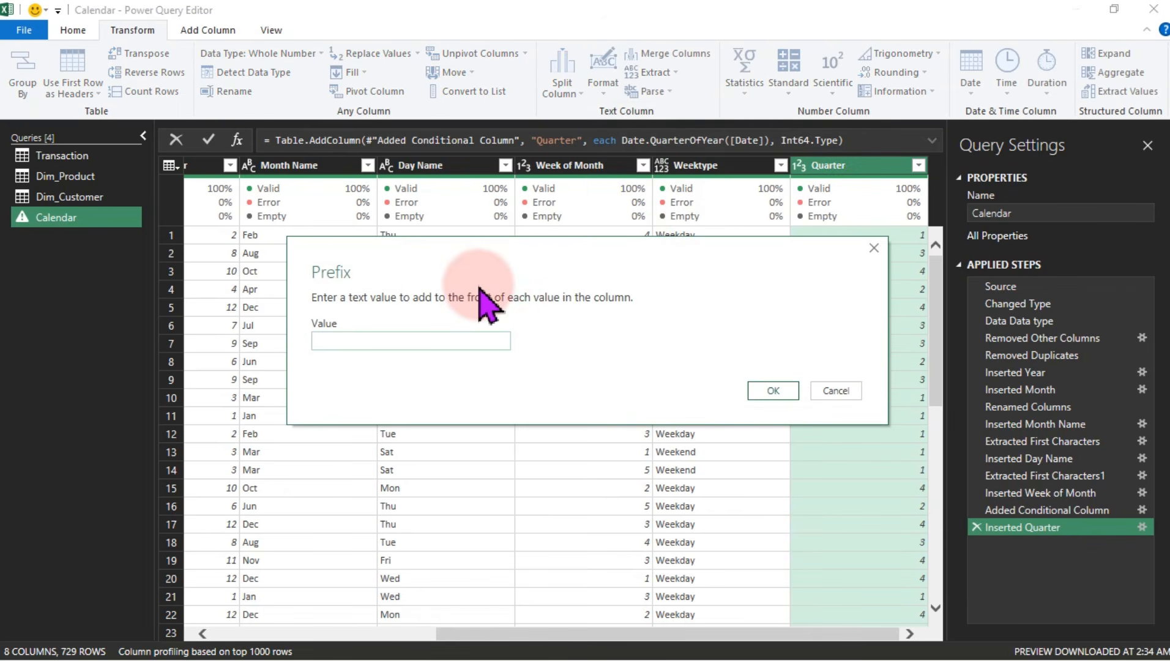
left_click(759, 392)
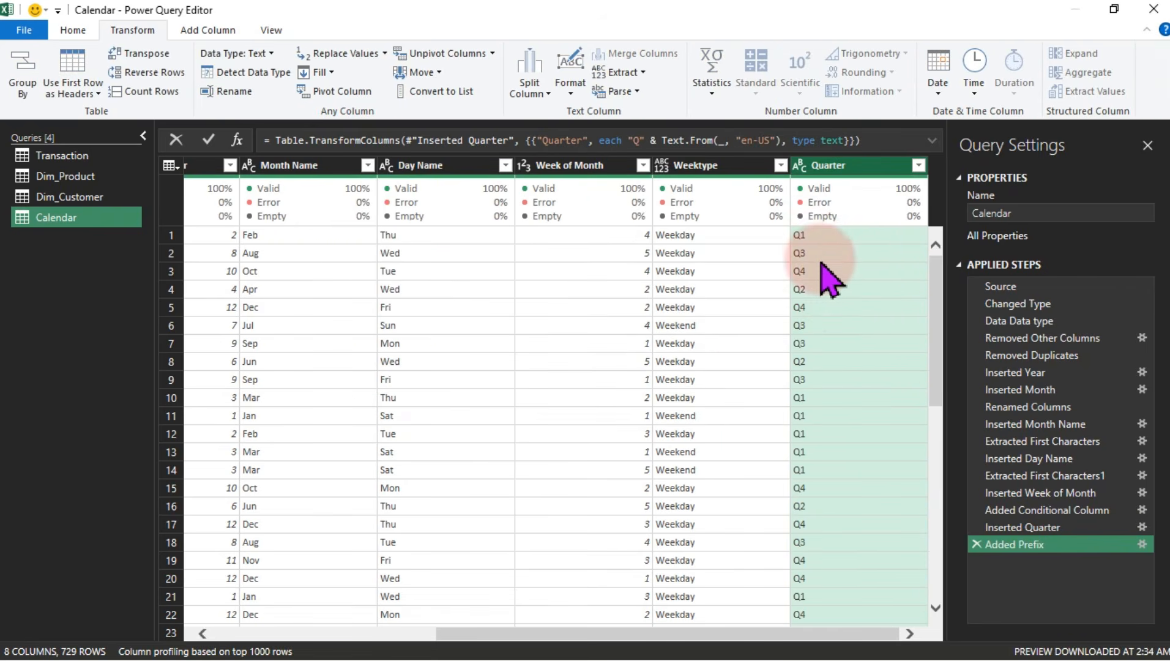
left_click(919, 166)
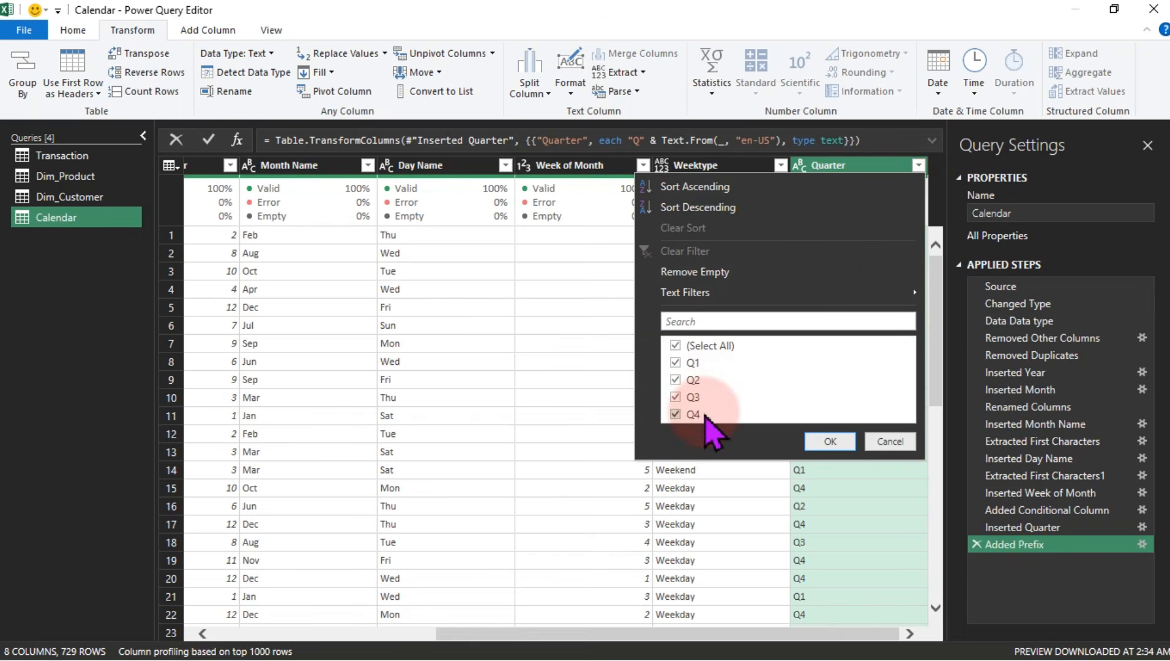
Change the Weektype column's data type to Text
left_click(662, 165)
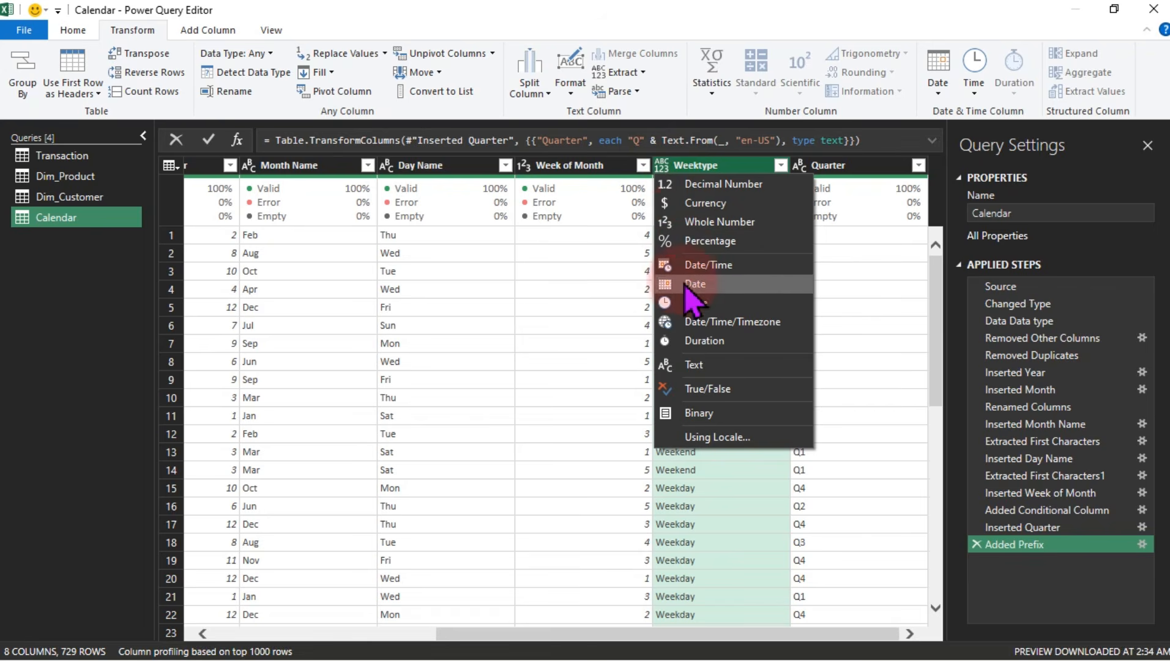
left_click(694, 366)
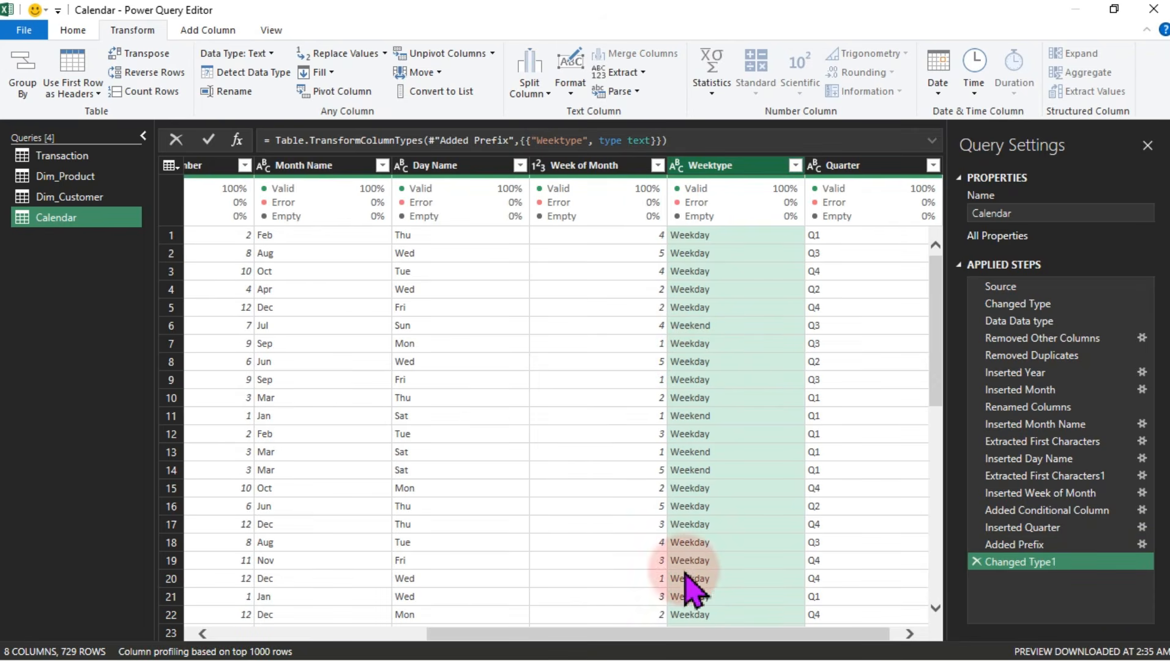
left_click_drag(470, 629, 234, 627)
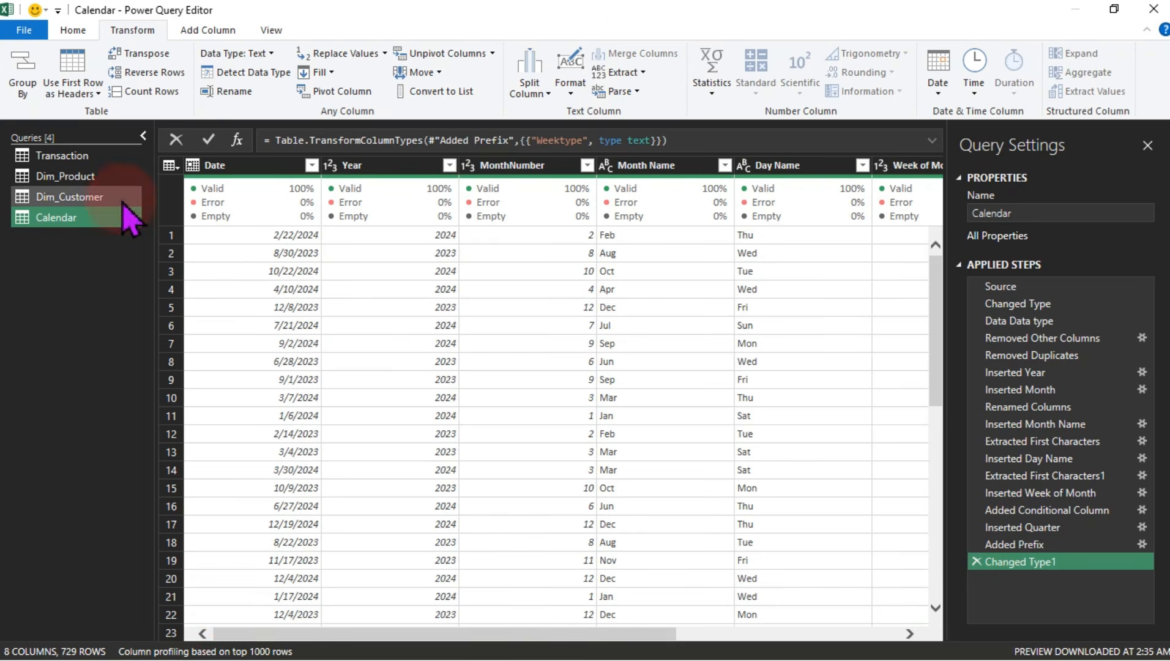
Close and load the queries into the workbook and check the loaded rows of each query
left_click(58, 31)
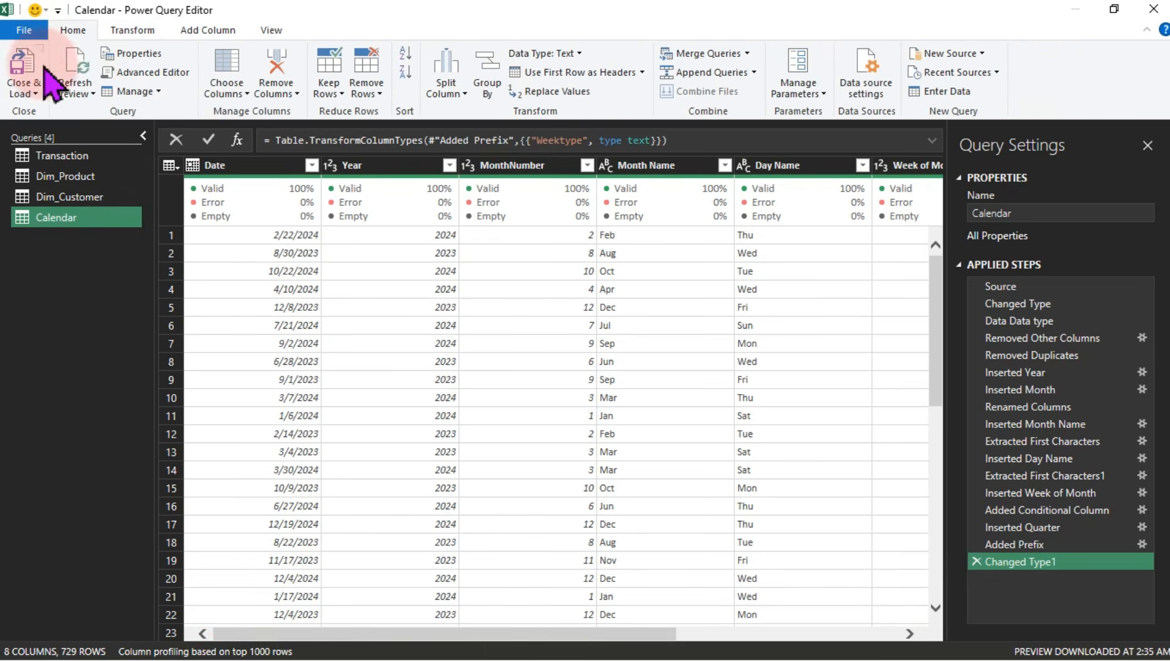
left_click(24, 93)
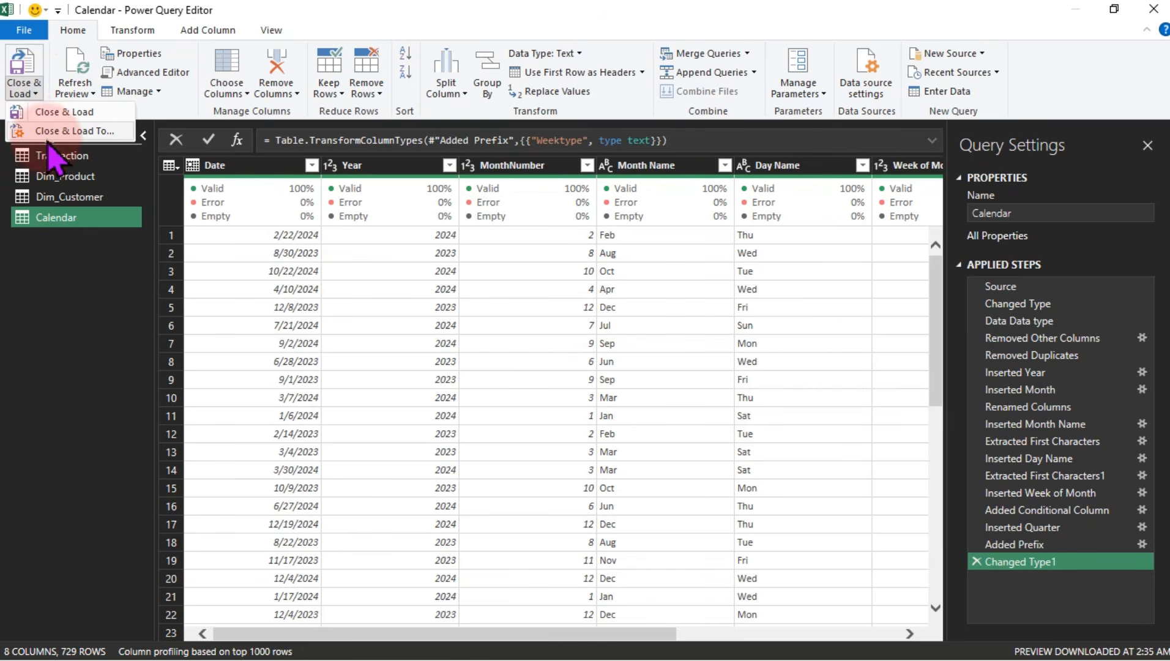
left_click(74, 112)
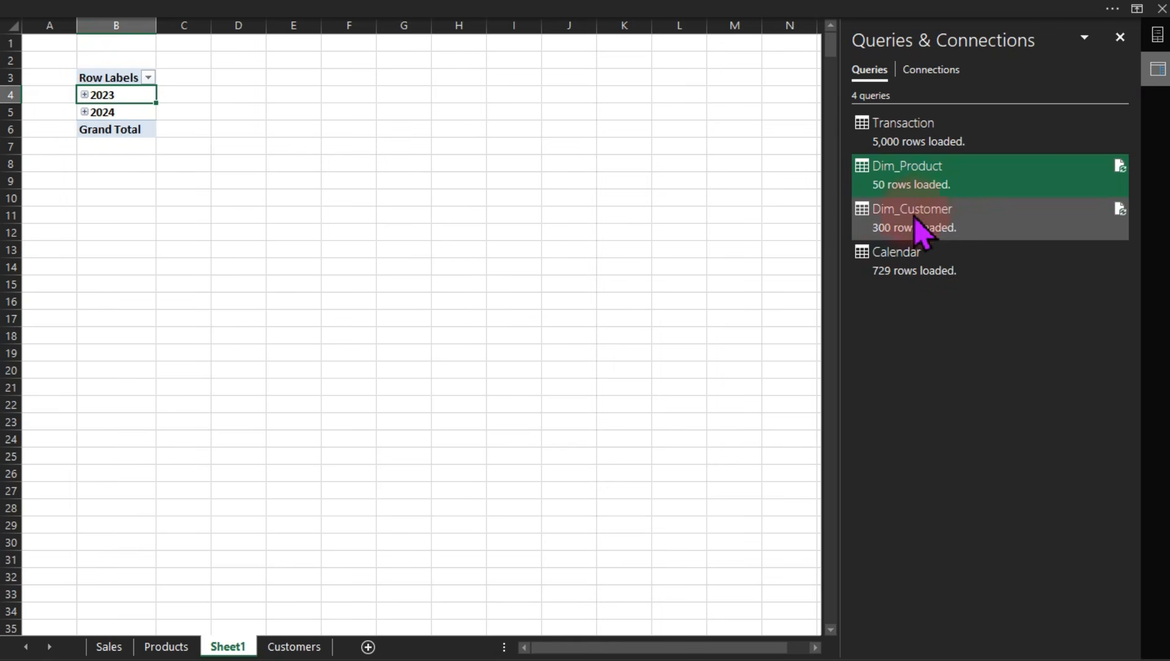
mouse_move(901, 269)
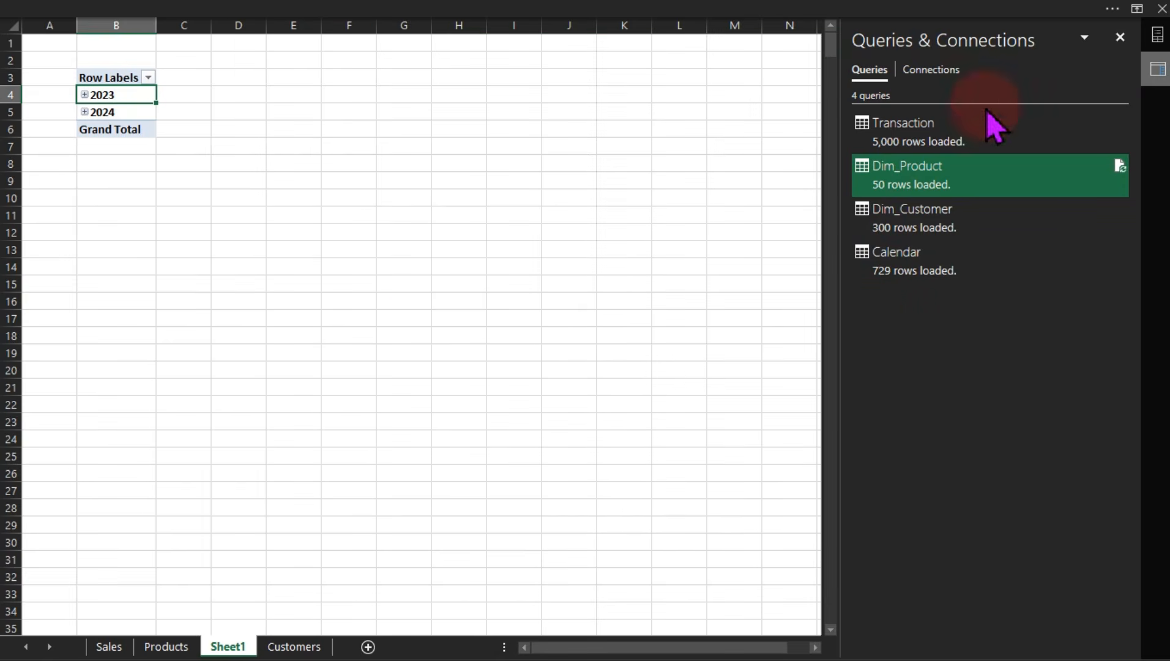
mouse_move(912, 147)
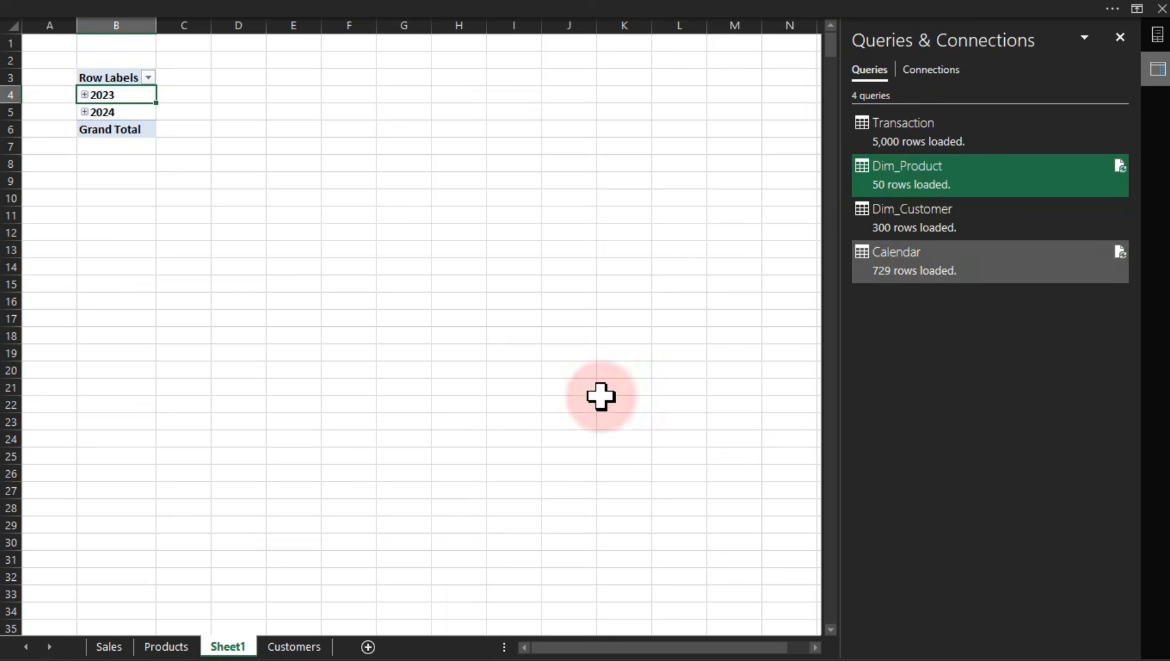
Open the workbook's data model in Power Pivot for management
left_click(183, 470)
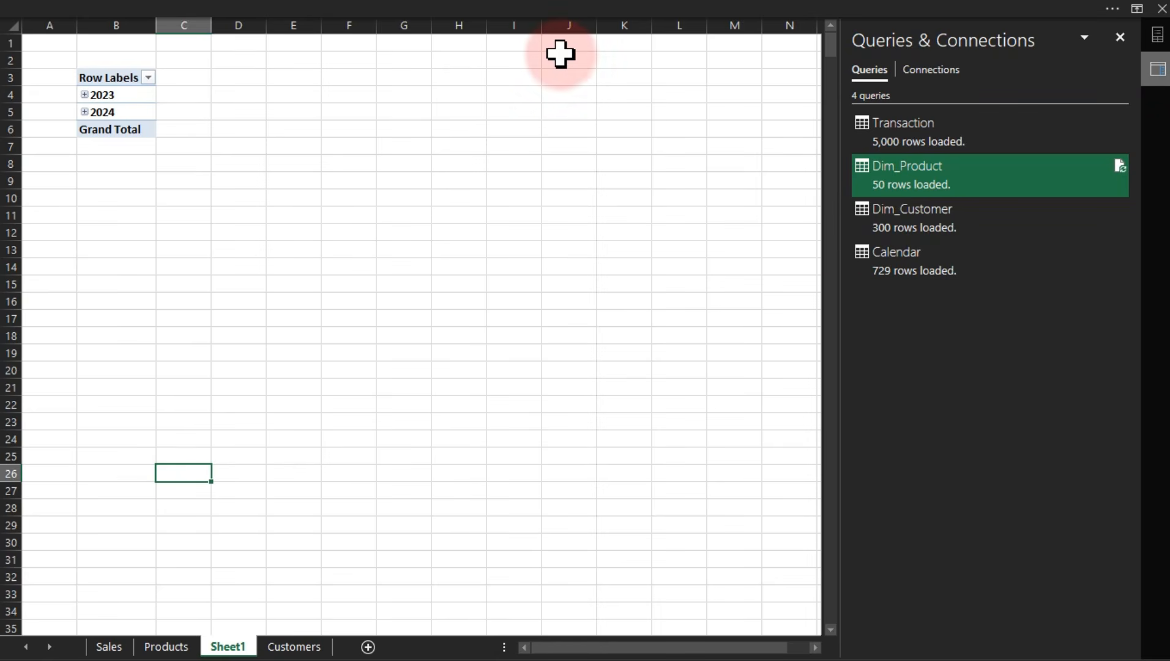
left_click(559, 9)
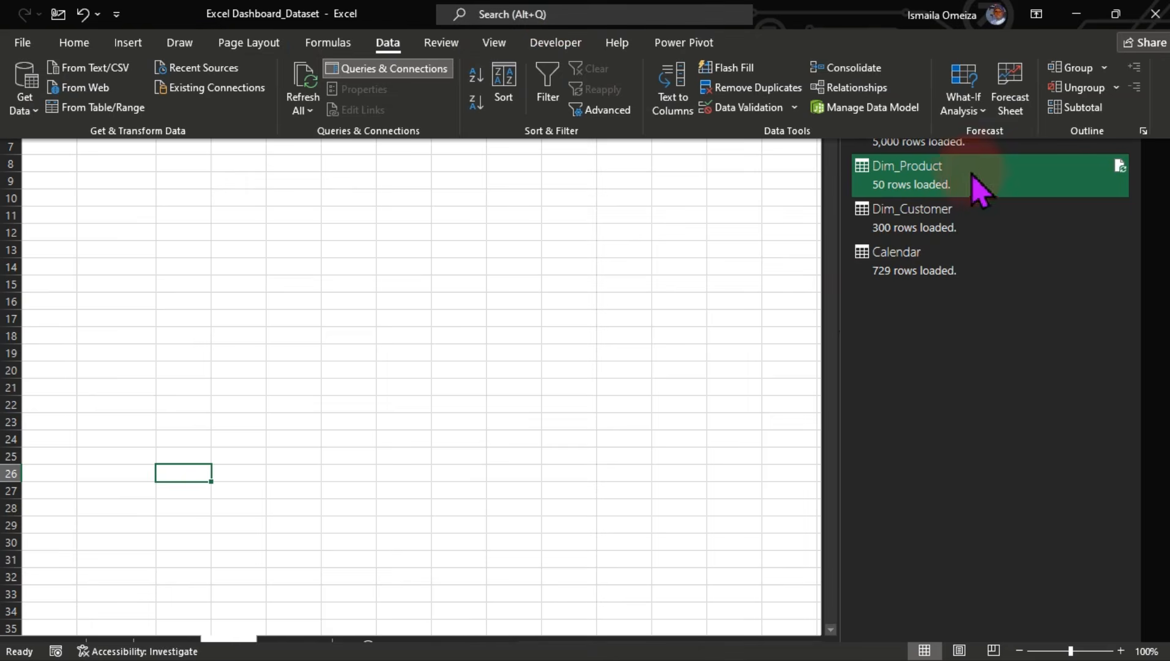
left_click(832, 110)
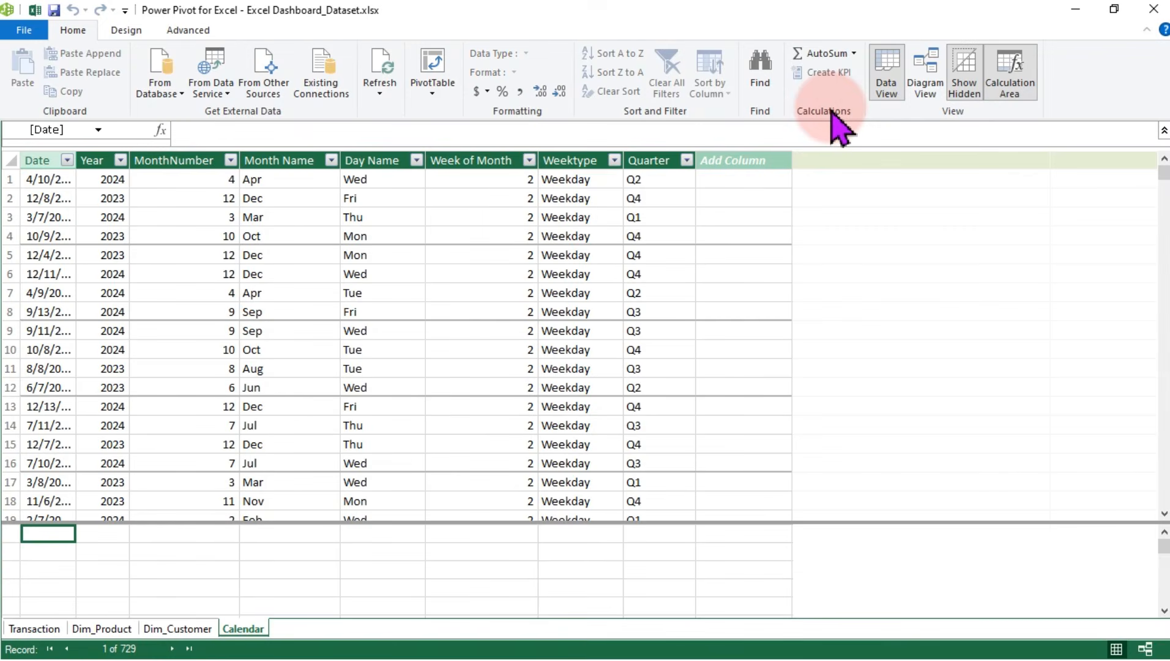
In the model's diagram, move Dim_Customer aside, place Calendar above Transaction and relate Calendar's Date to the Transaction table
left_click(248, 627)
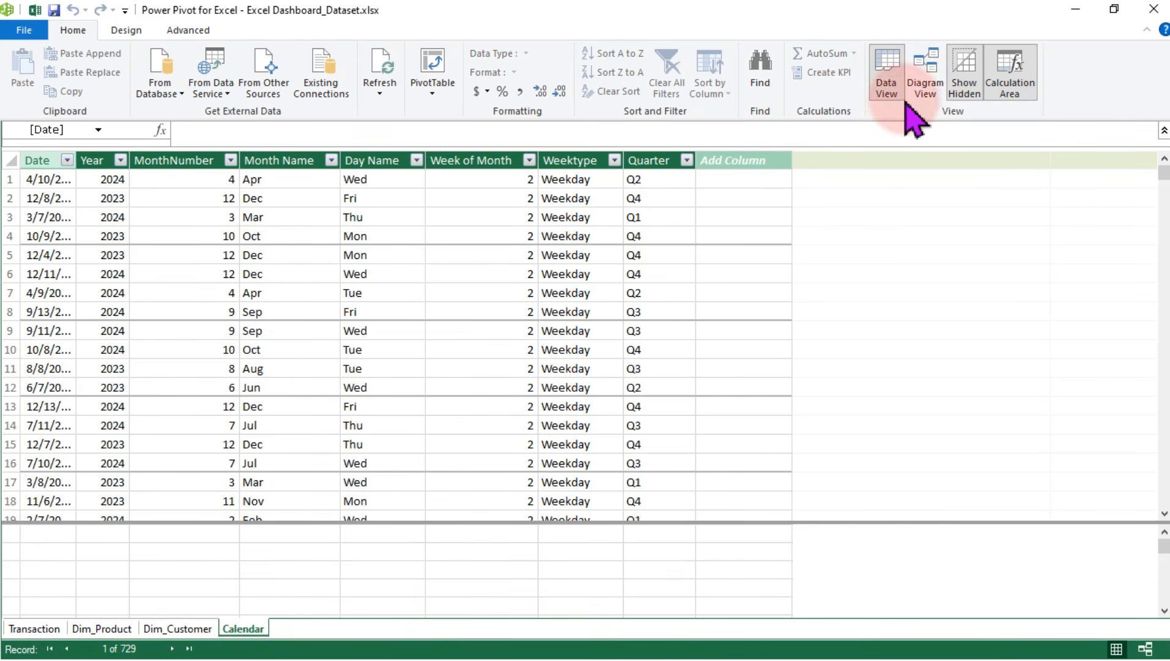
left_click(921, 81)
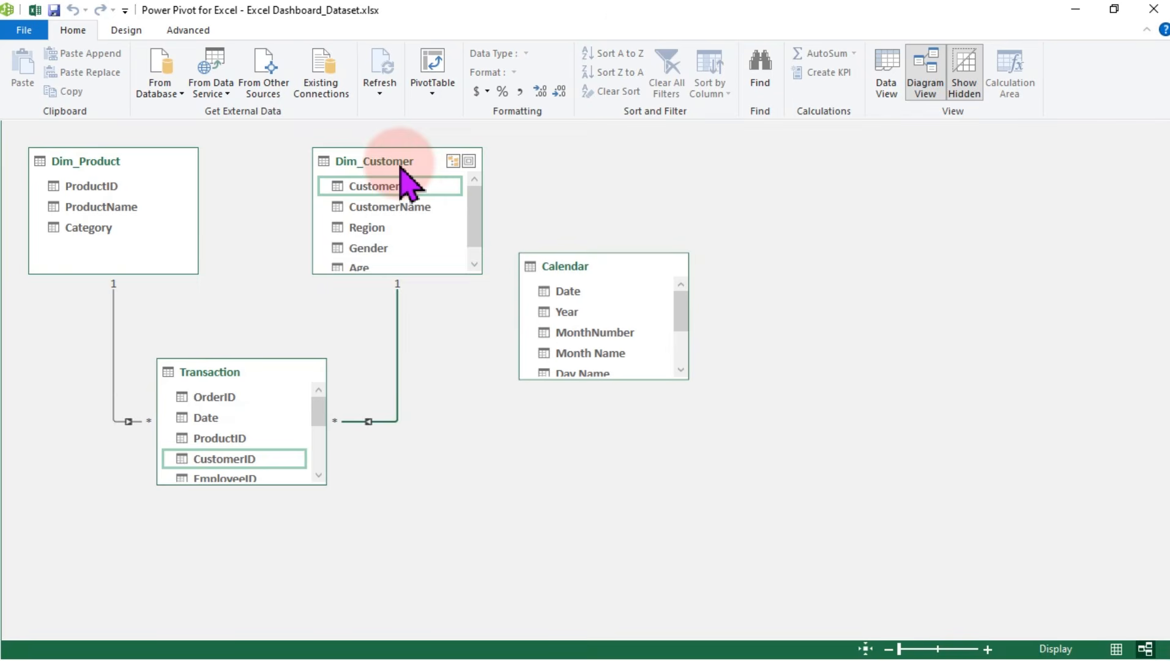
left_click_drag(401, 173, 676, 189)
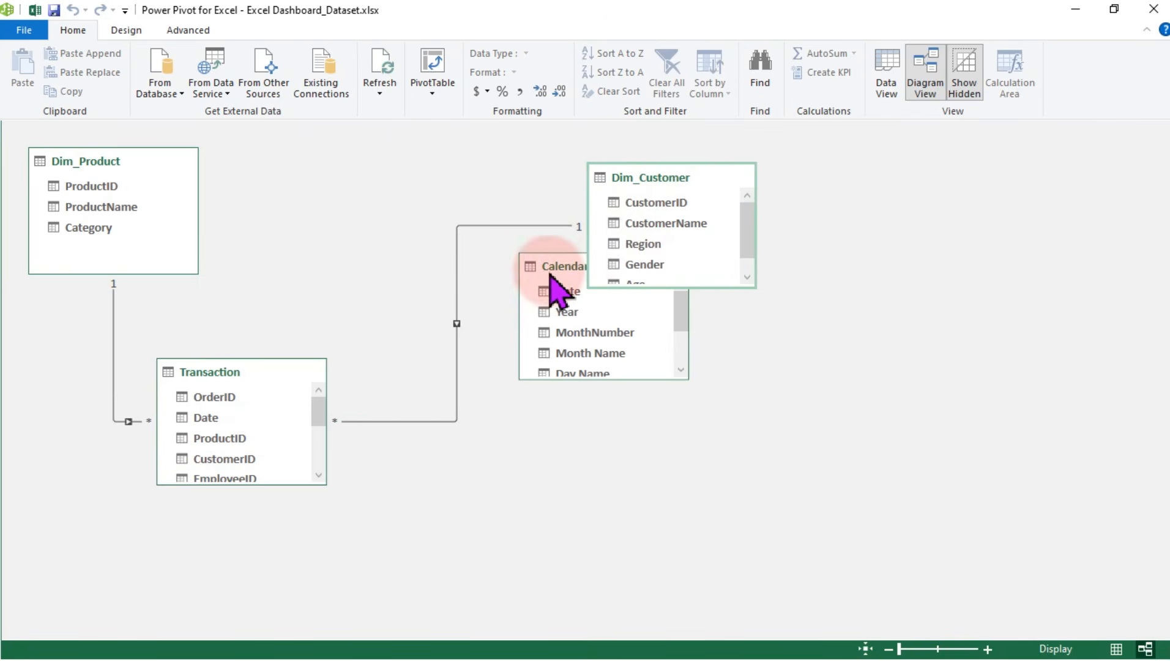
left_click_drag(549, 277, 210, 399)
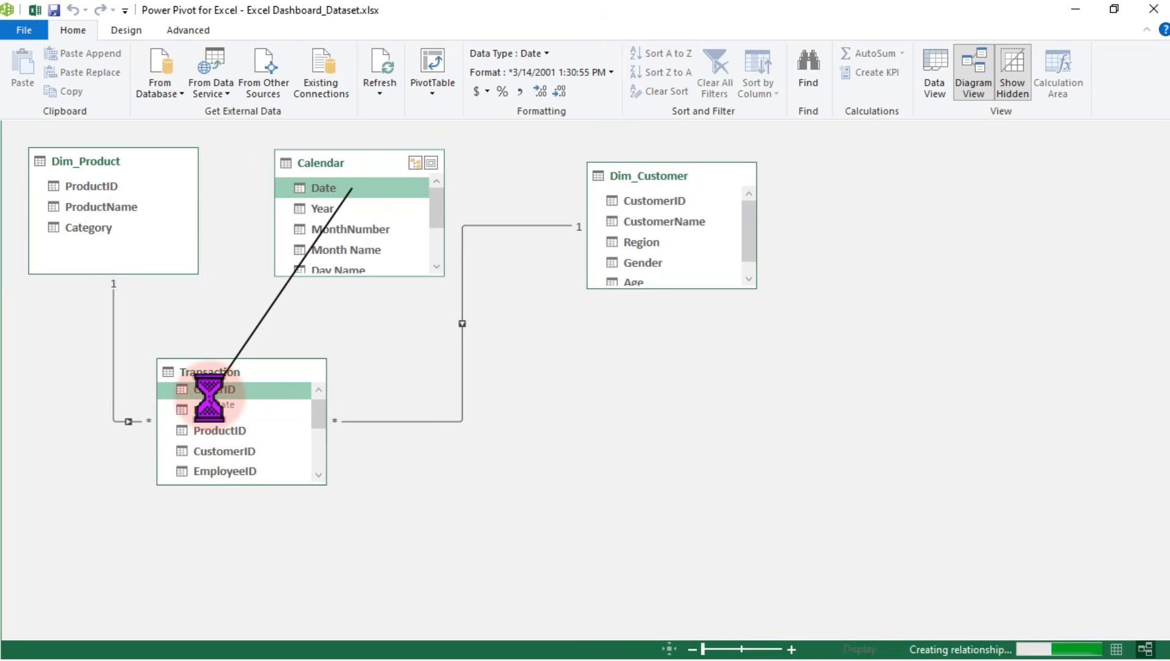
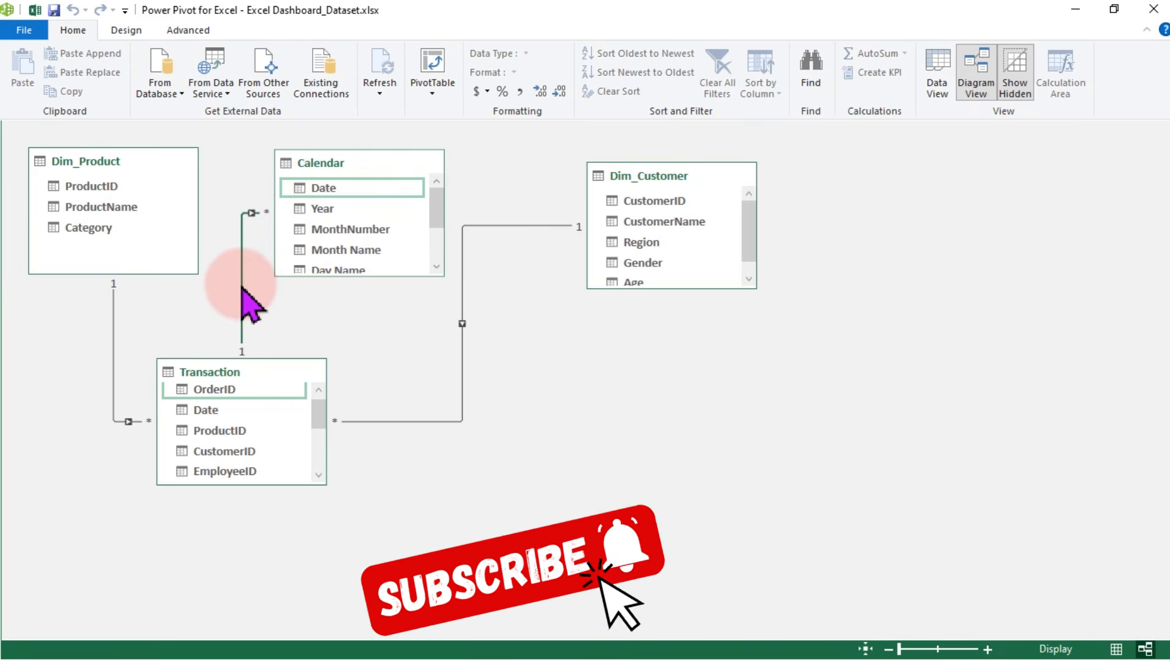
Edit the Calendar and Transaction relationship so that Calendar's Date is matched with Transaction's Date, and check the linked columns
double_click(243, 288)
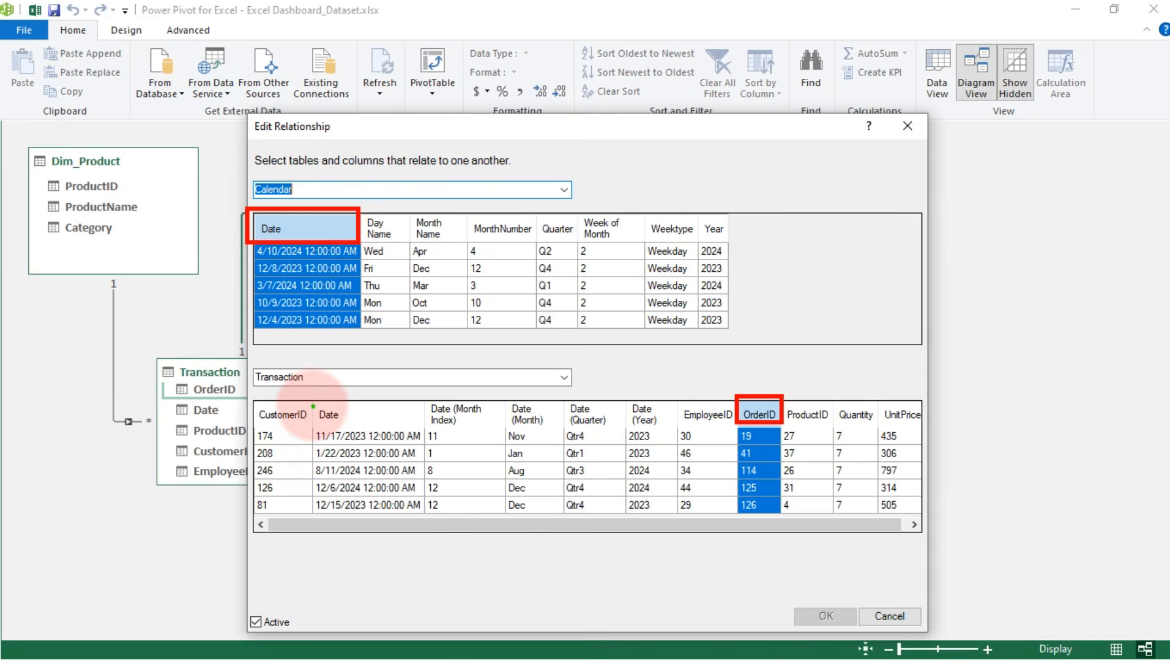
left_click(350, 414)
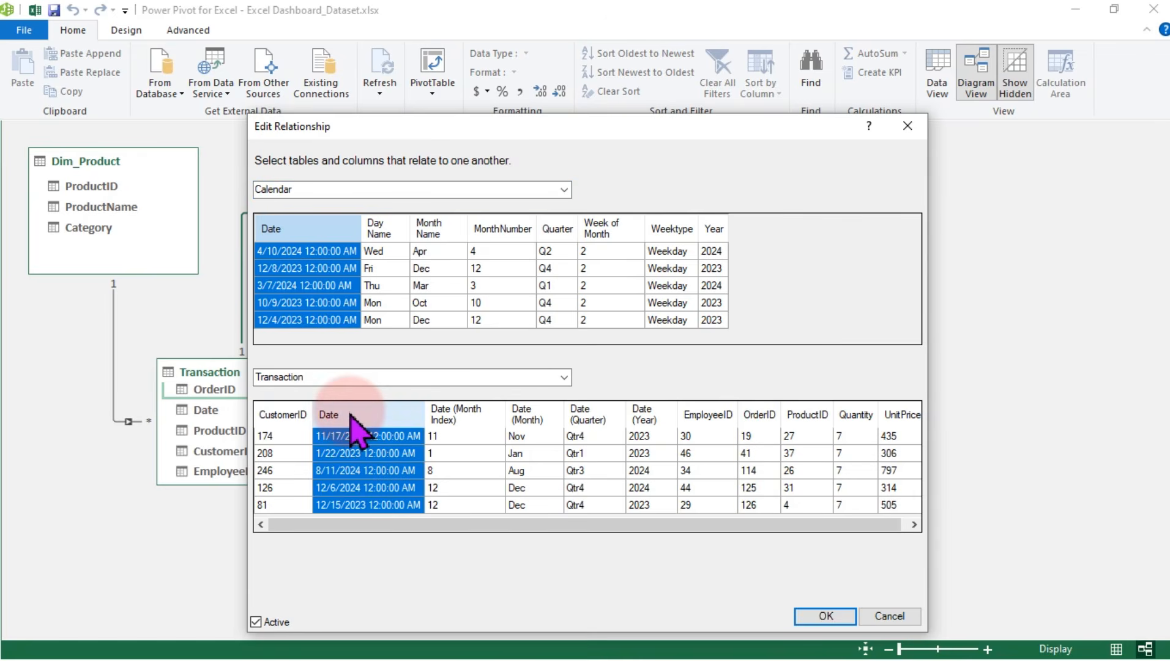
left_click(820, 617)
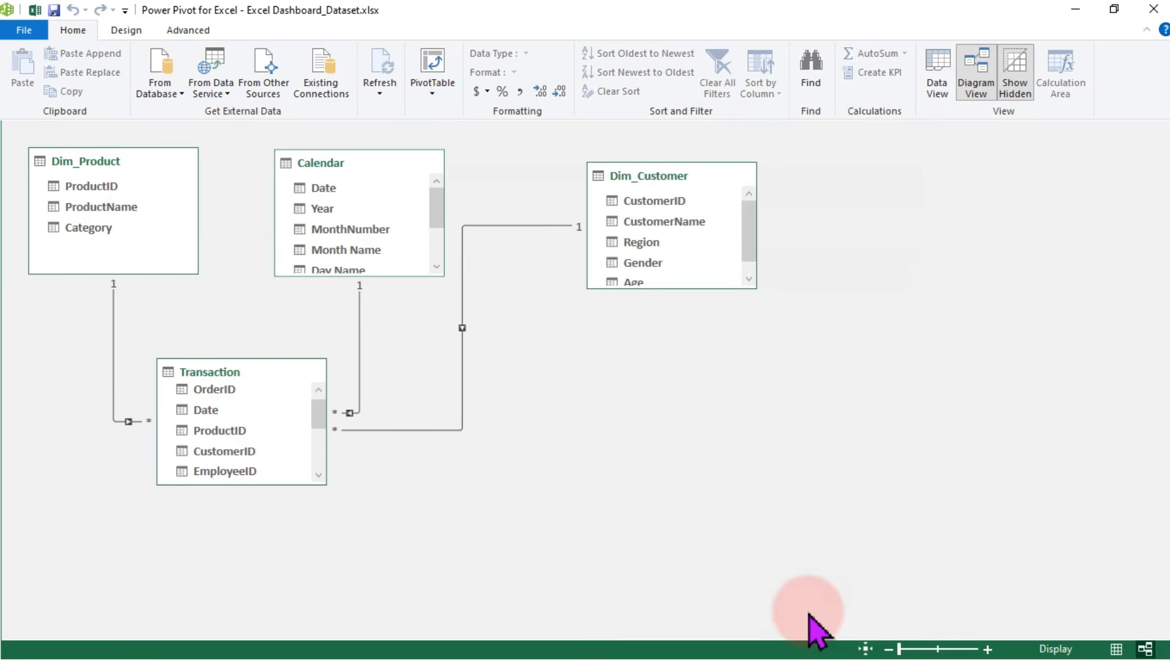
left_click(361, 369)
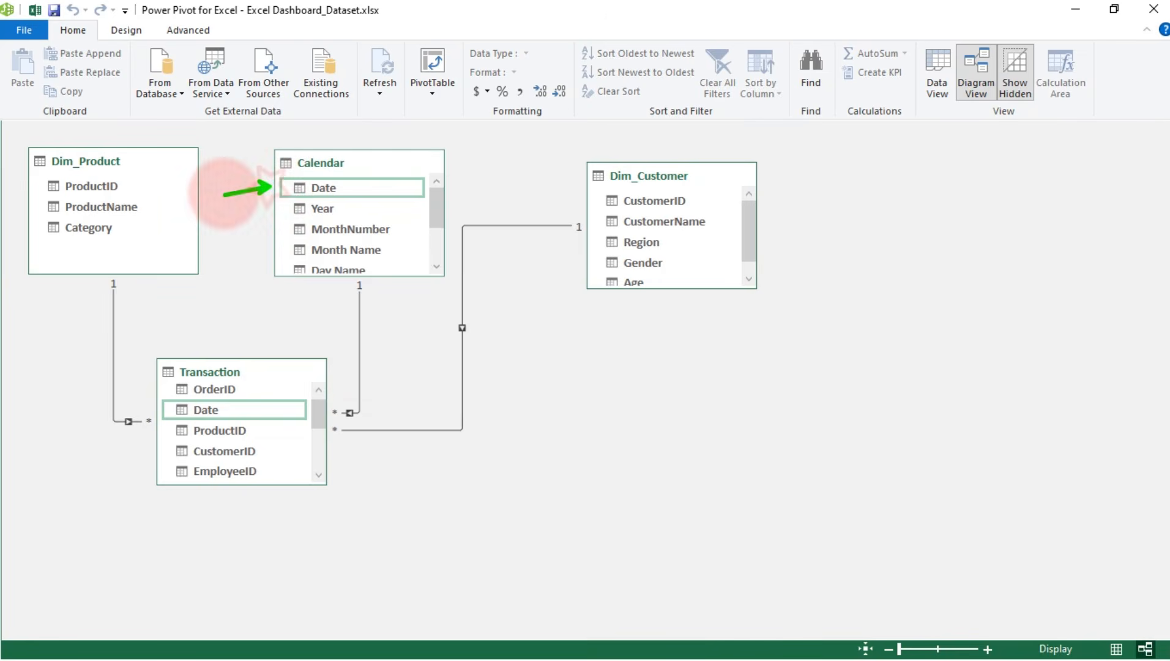
Switch back to the Excel workbook and examine the Dim_Product and Dim_Customer fields available to the PivotTable on Sheet1
left_click(36, 11)
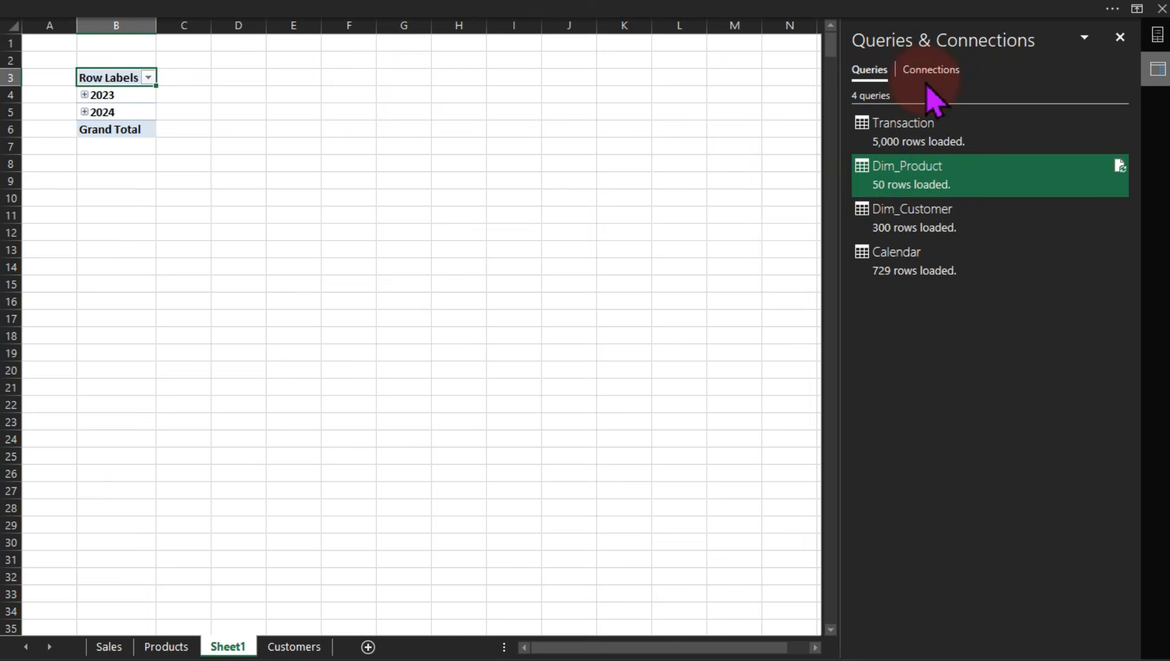
left_click(116, 112)
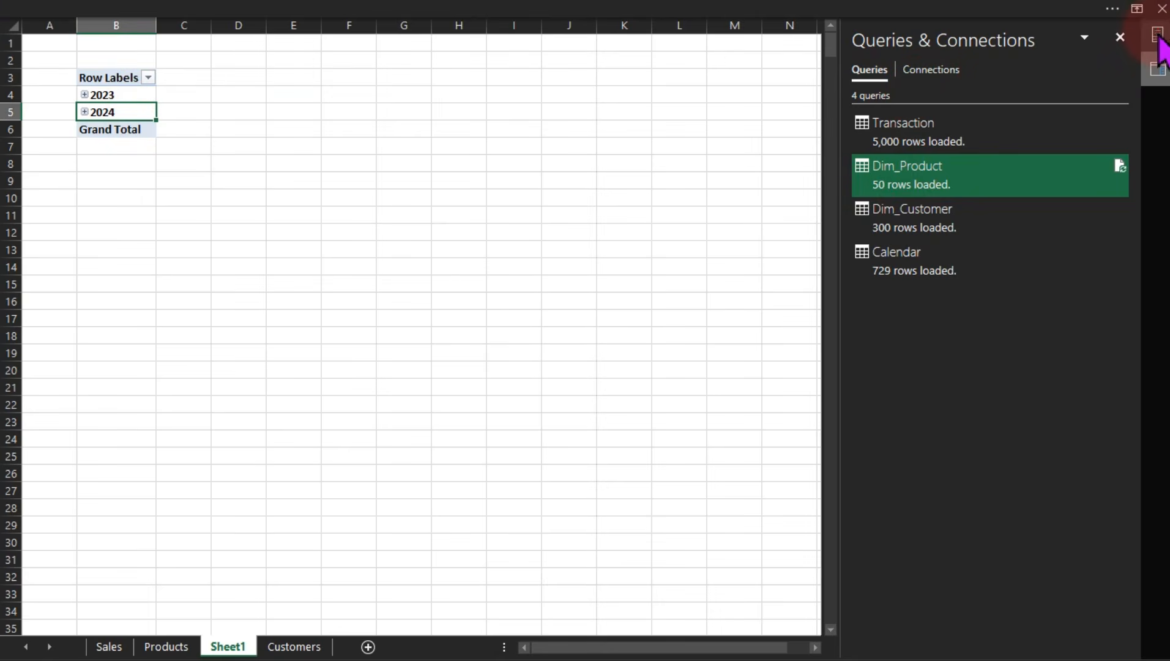
left_click(1158, 37)
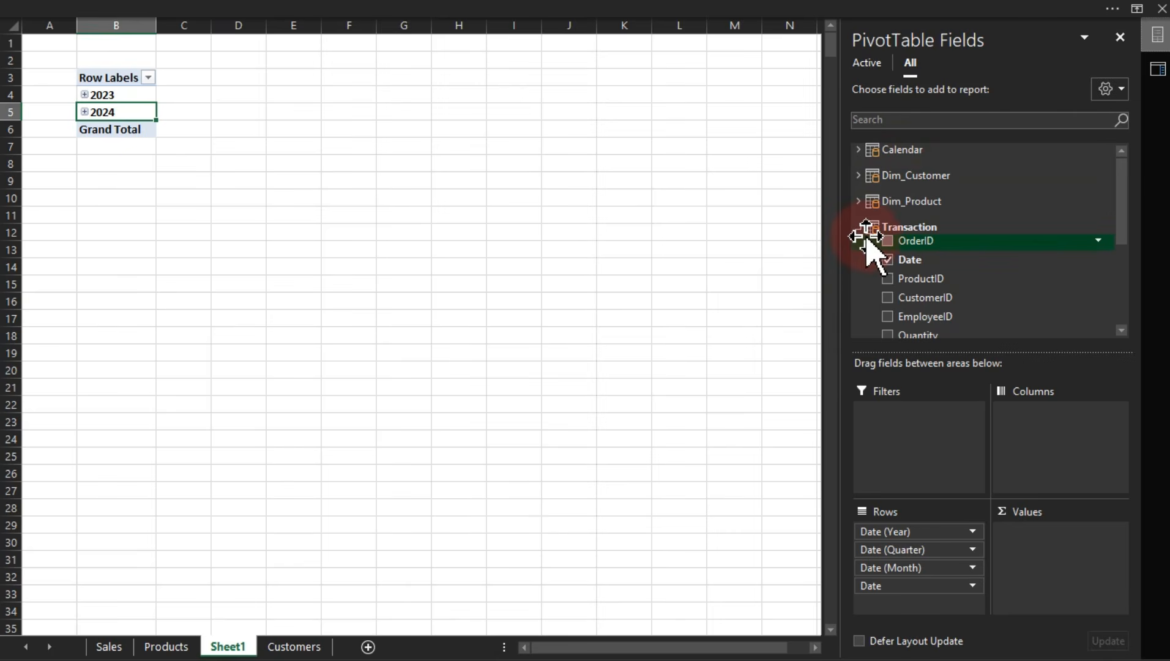
mouse_move(1127, 218)
left_mouse_down()
mouse_move(1125, 291)
mouse_move(1120, 216)
left_mouse_up()
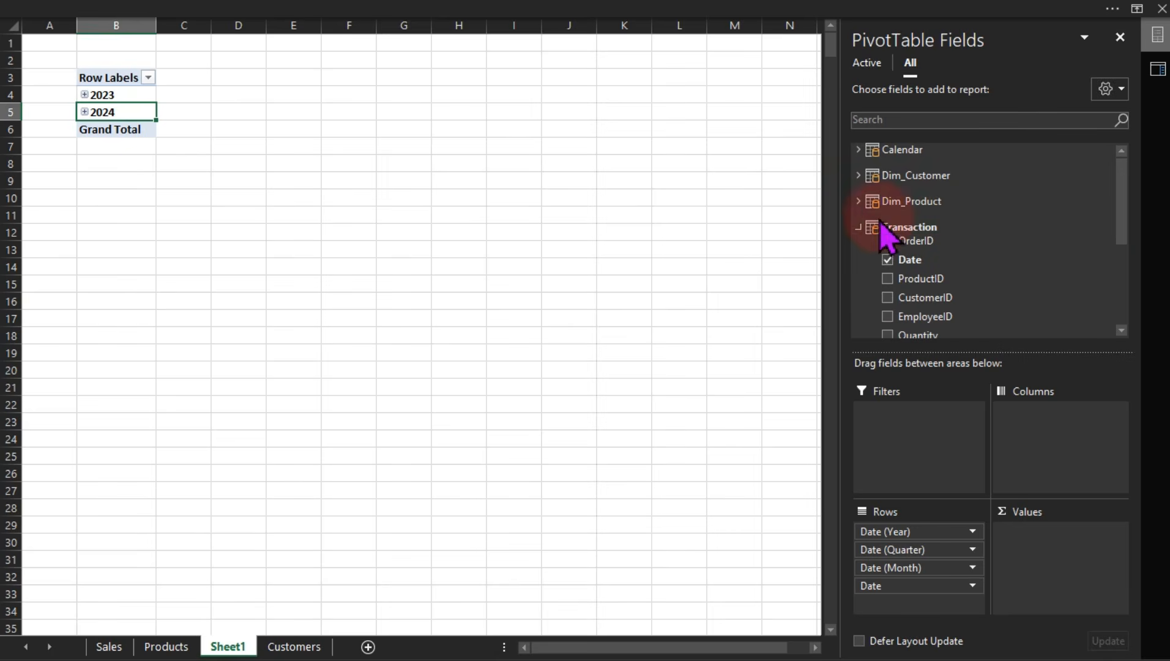
left_click(860, 202)
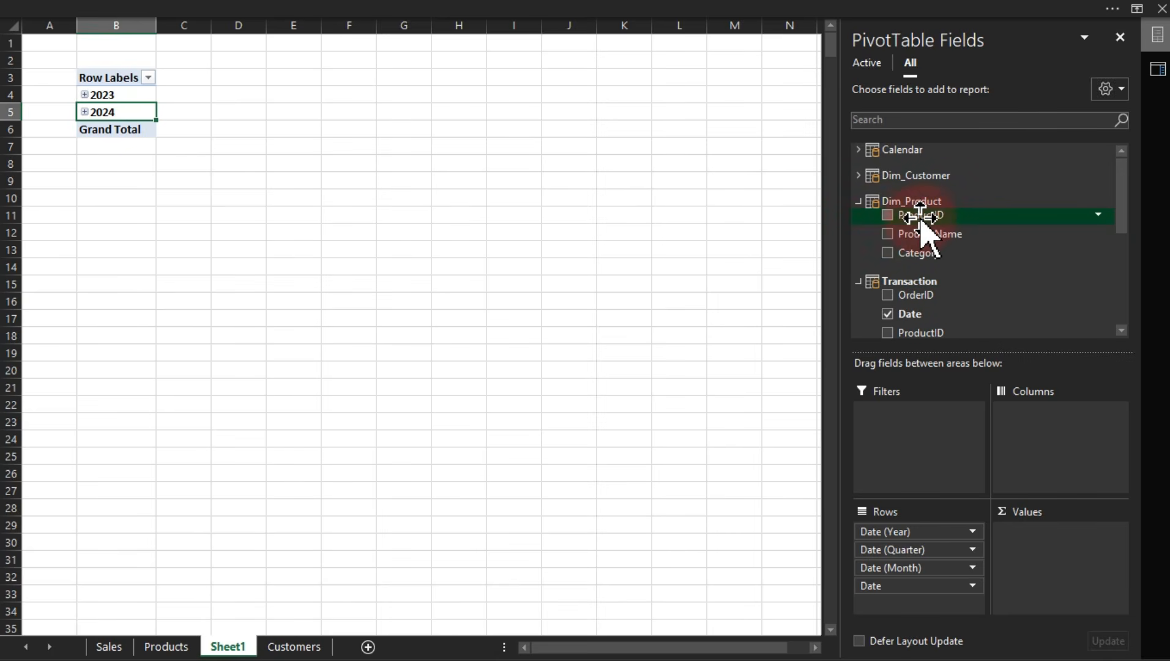
left_click(859, 176)
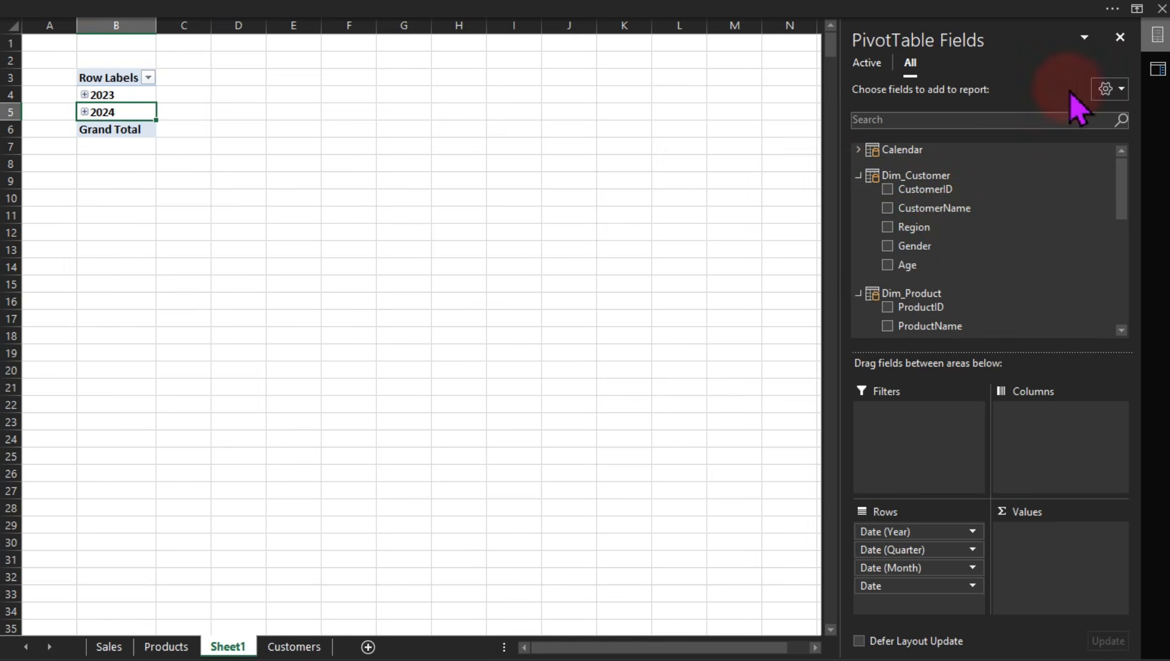
Reopen the data model in Power Pivot, show the tables' data and hide Calendar's Date column from client tools
left_click(1157, 69)
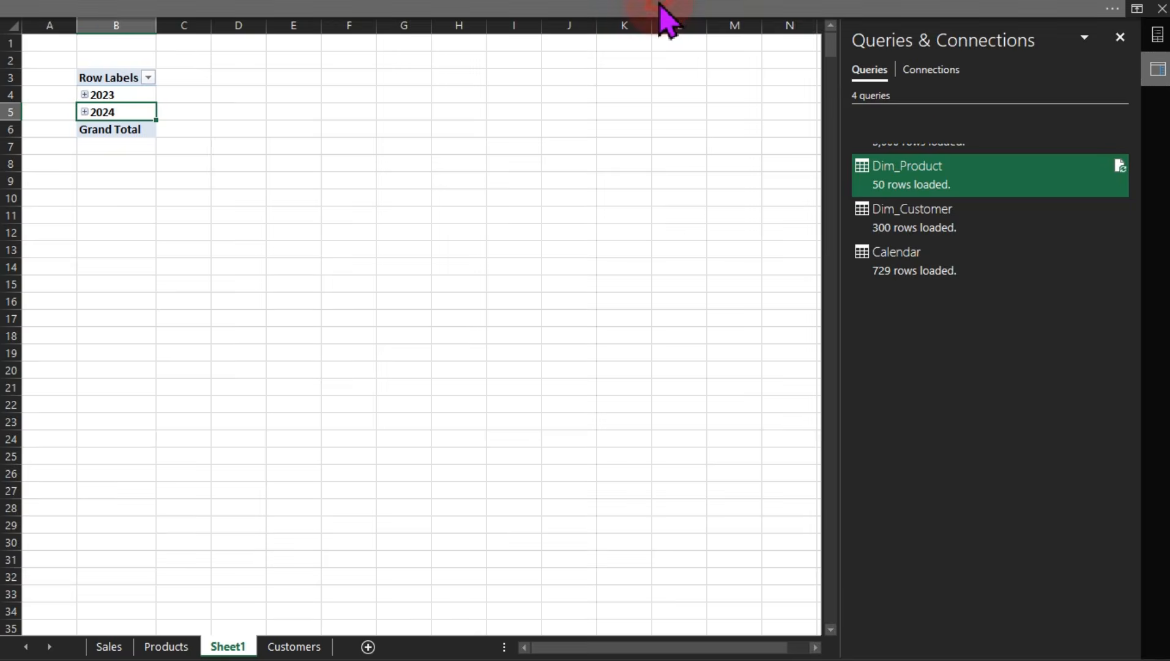
left_click(671, 14)
left_click(864, 111)
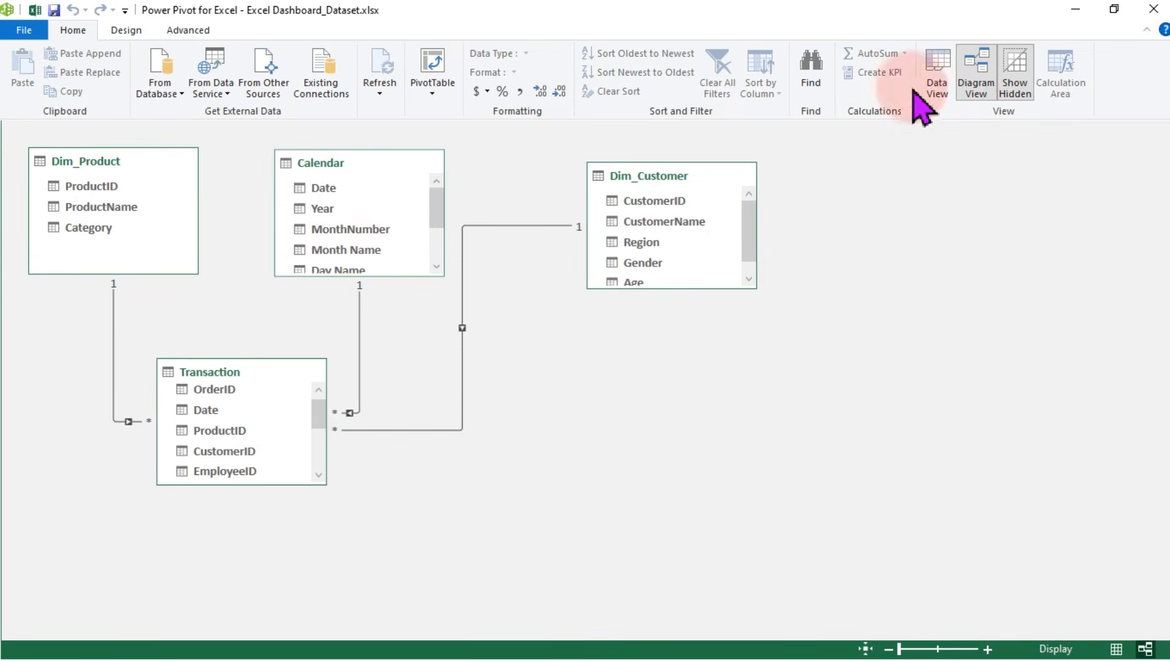
left_click(936, 67)
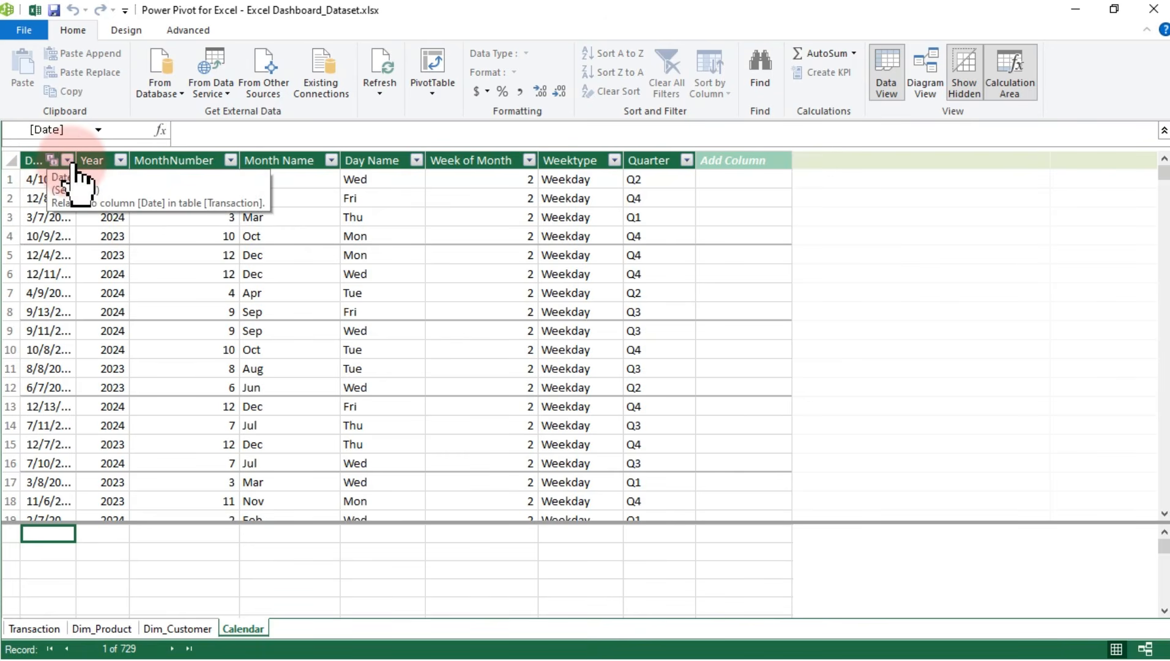
left_click_drag(72, 161, 95, 162)
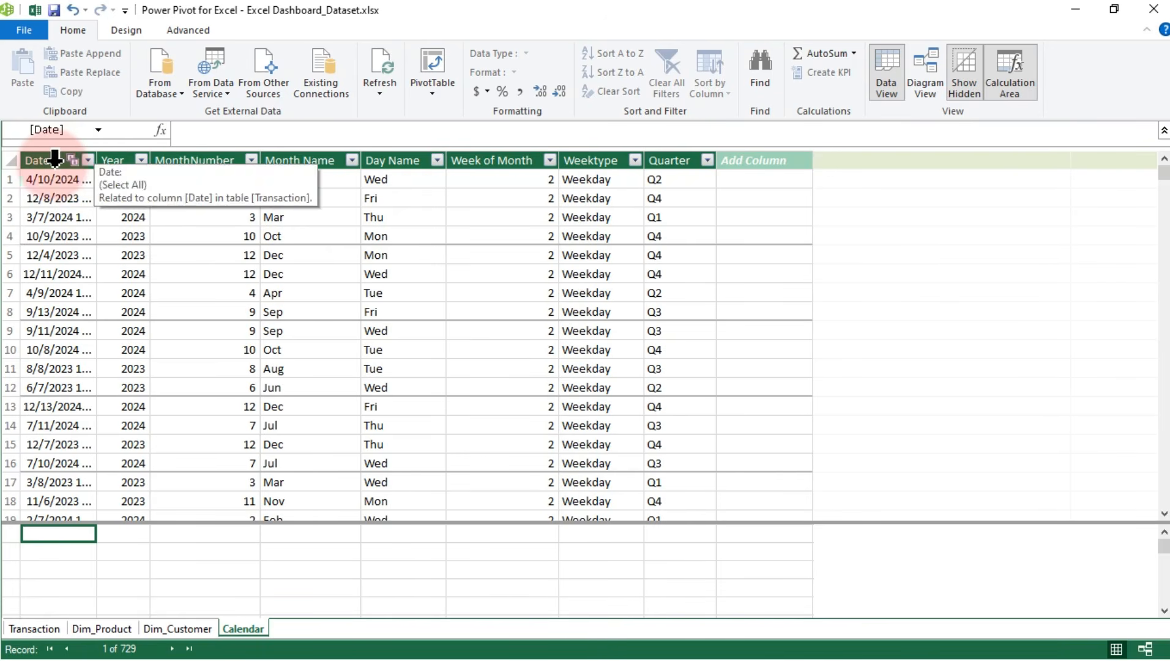
left_click(54, 162)
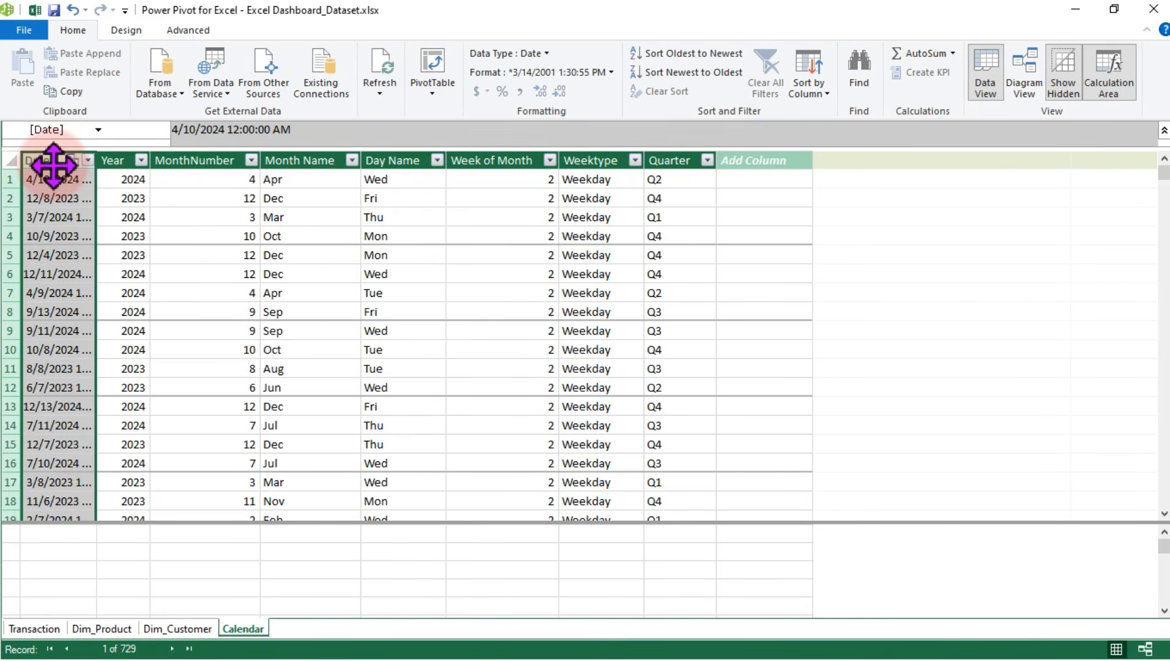
right_click(53, 164)
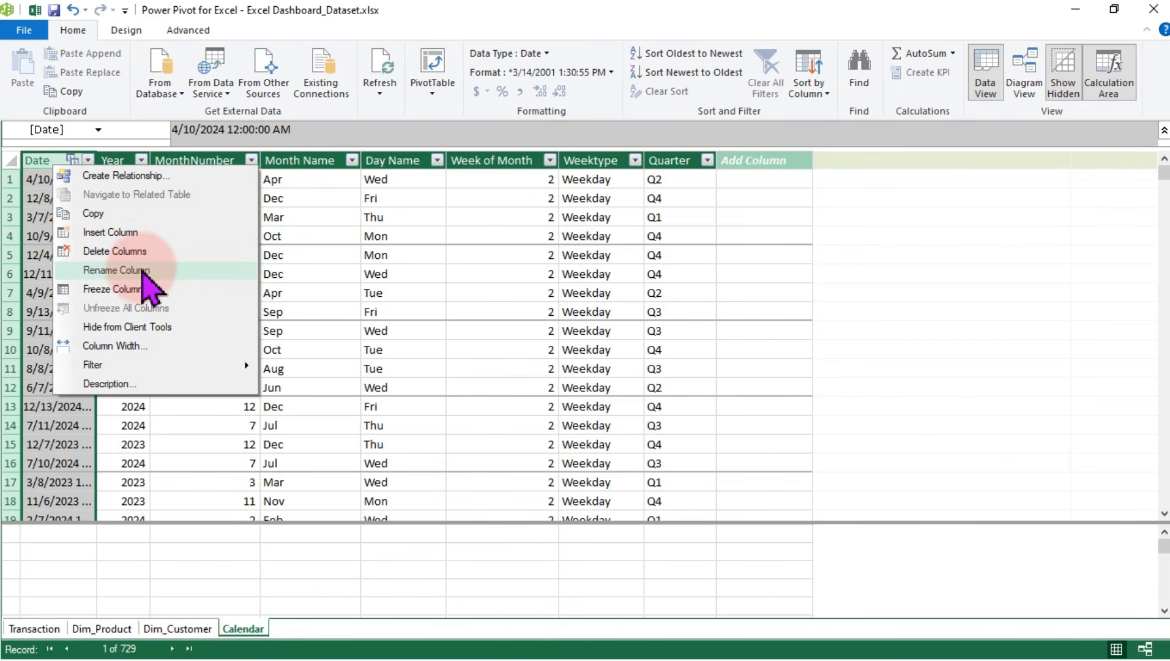
left_click(136, 328)
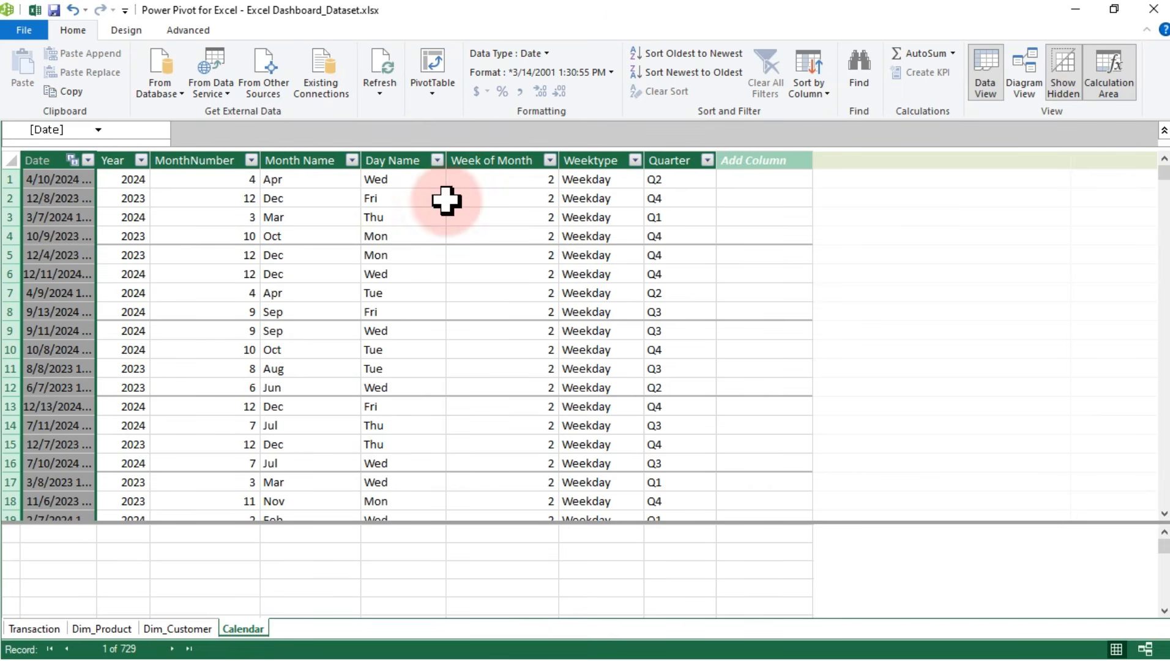
Hide Calendar's Week of Month column from client tools
left_click(486, 159)
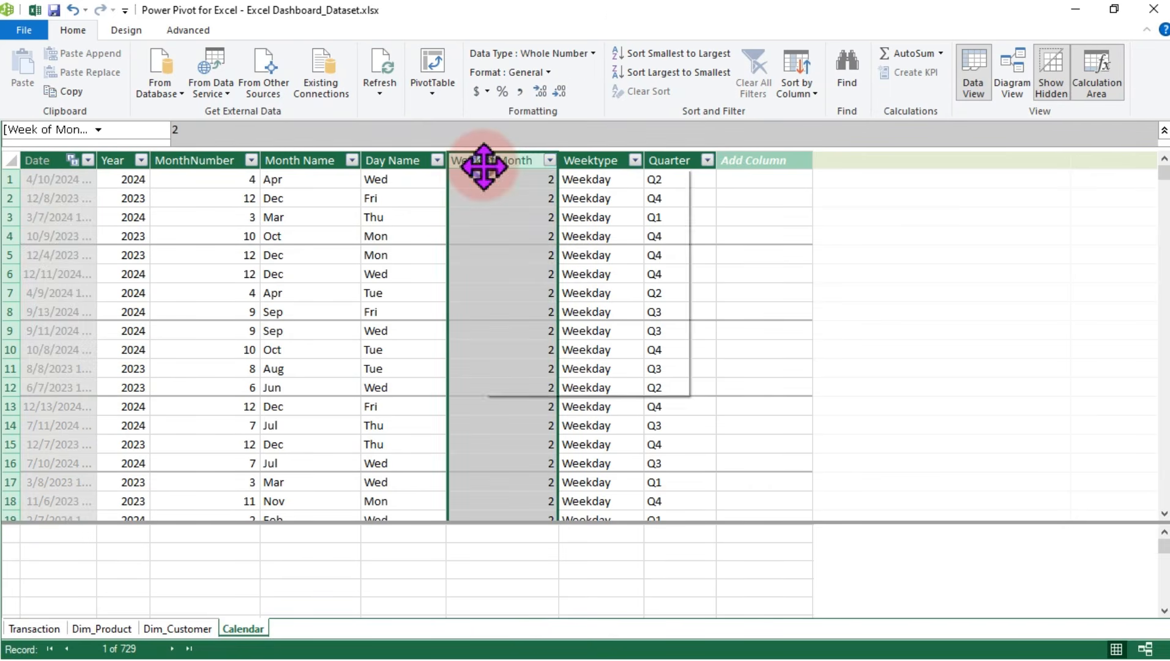
right_click(484, 164)
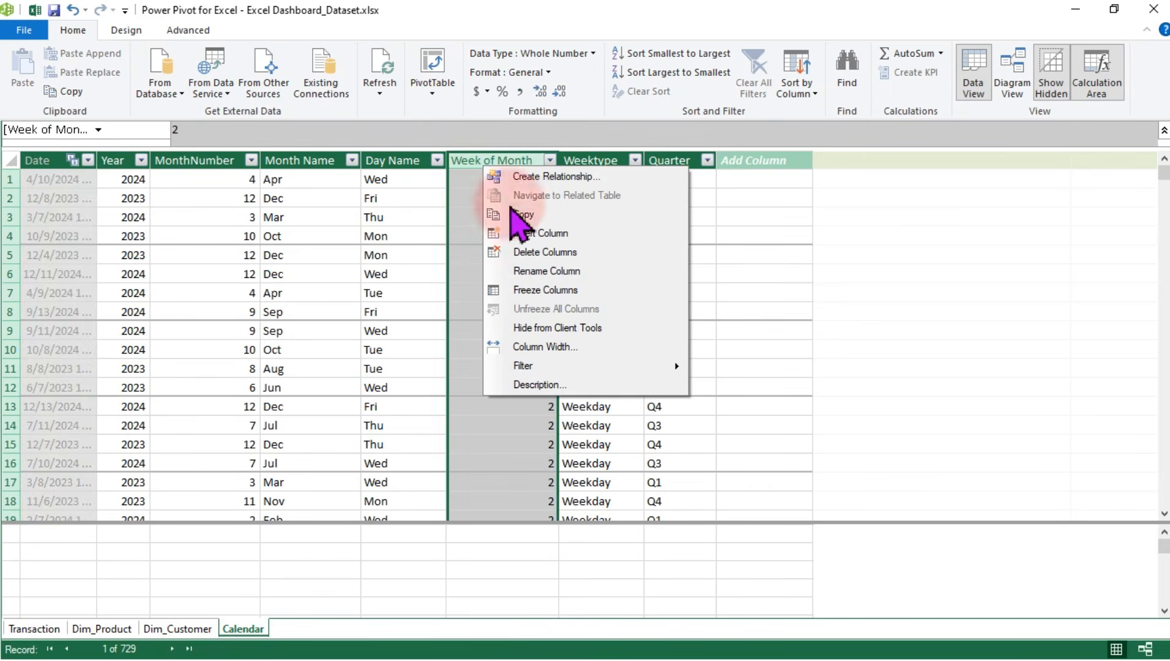
left_click(567, 329)
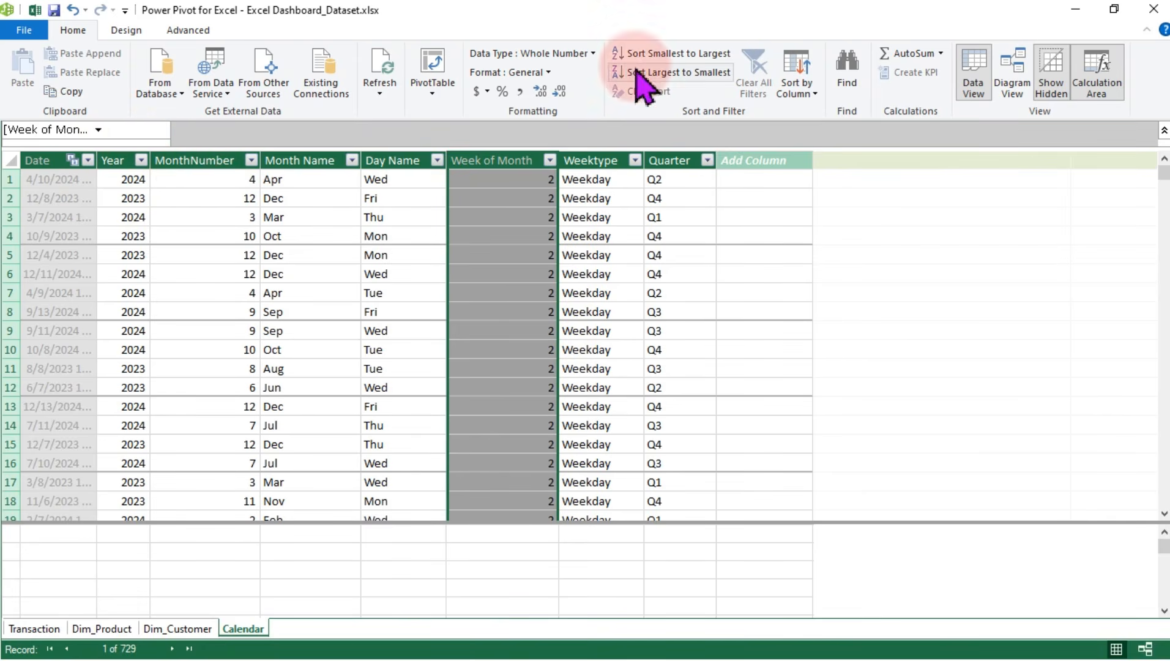
Switch back to the Excel workbook and remove Date, Date (Month), Date (Quarter) and Date (Year) from the PivotTable's rows
left_click(37, 11)
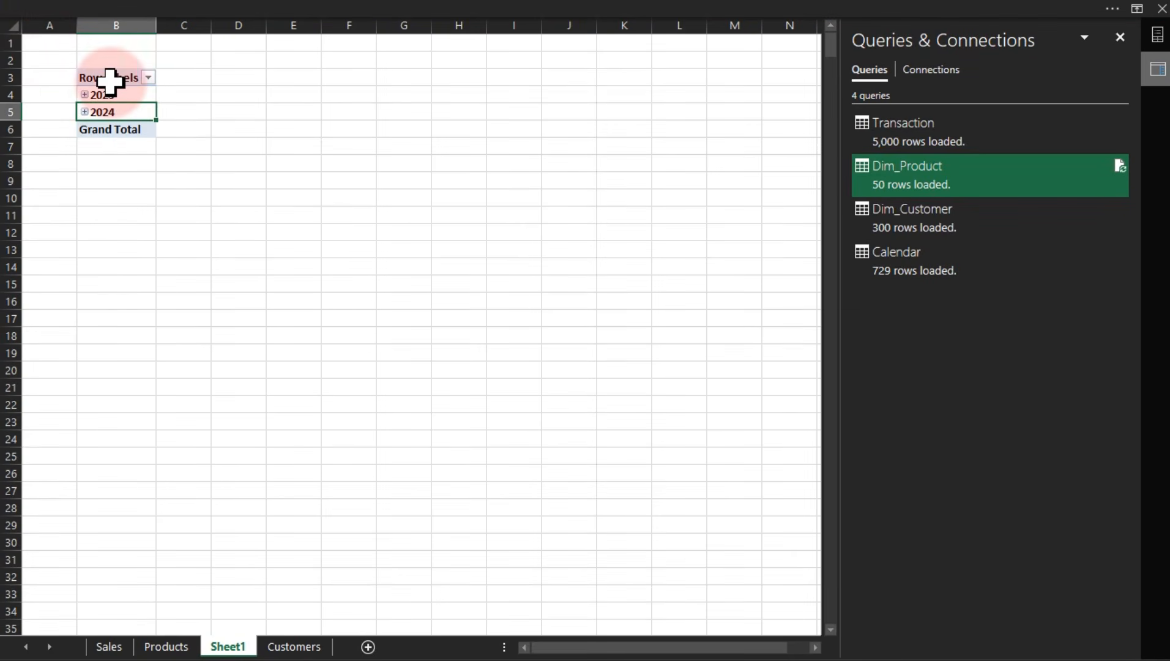
left_click(110, 78)
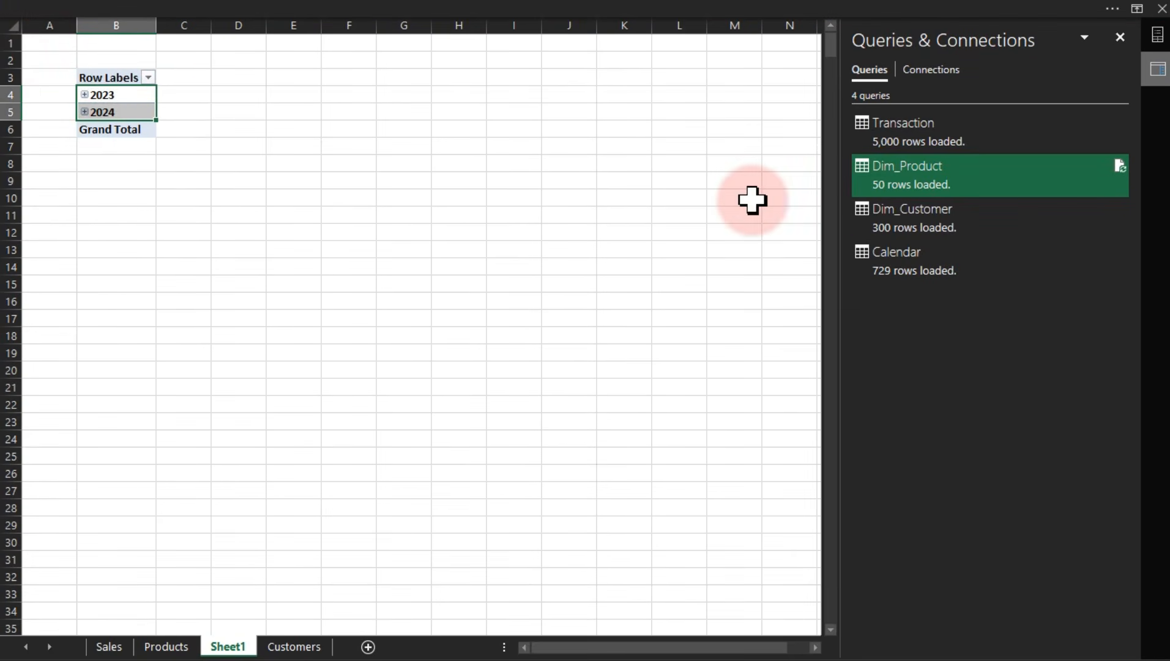
left_click(1157, 67)
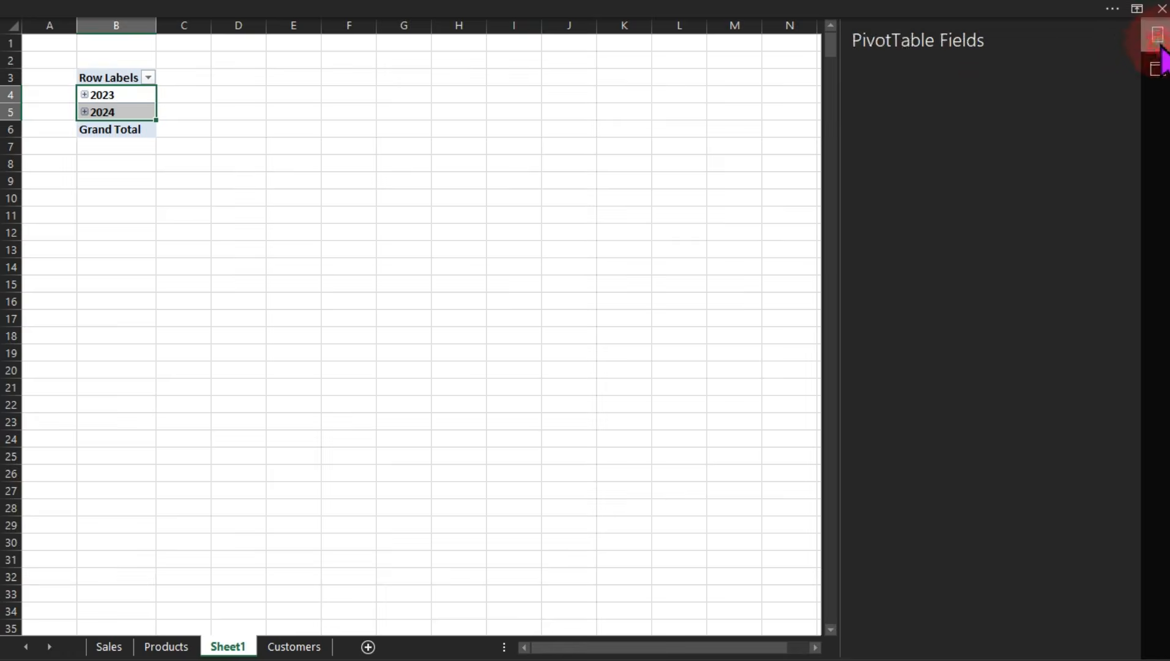
left_click_drag(920, 586, 772, 530)
left_click_drag(897, 569, 718, 552)
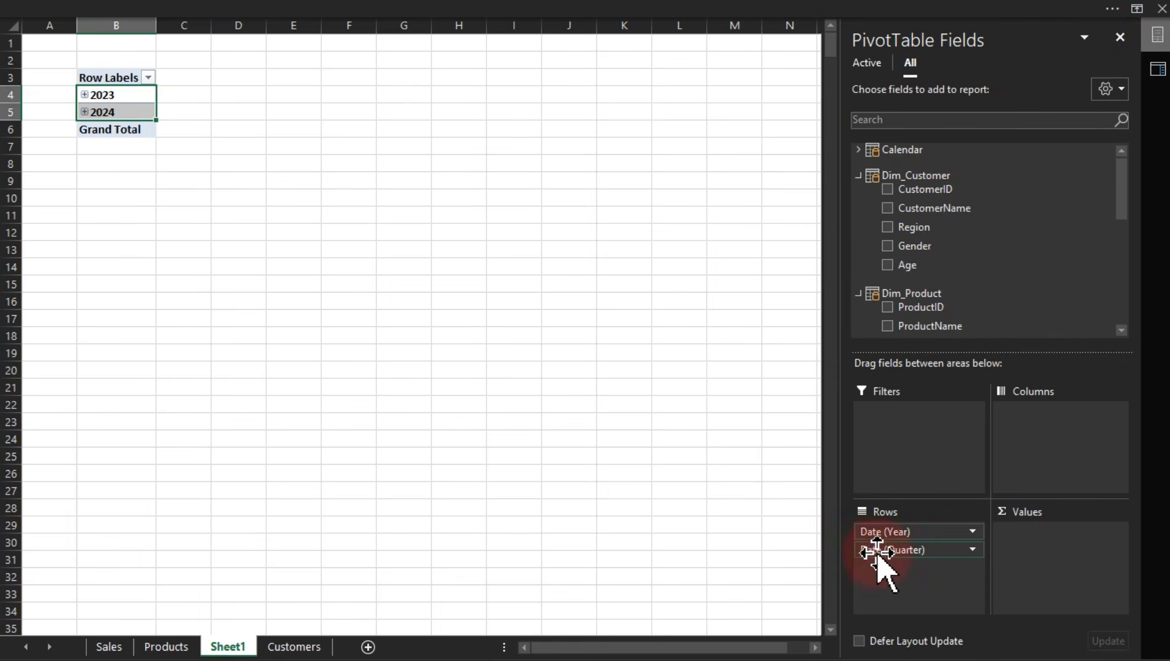
left_click_drag(877, 552, 763, 546)
left_click_drag(918, 532, 635, 510)
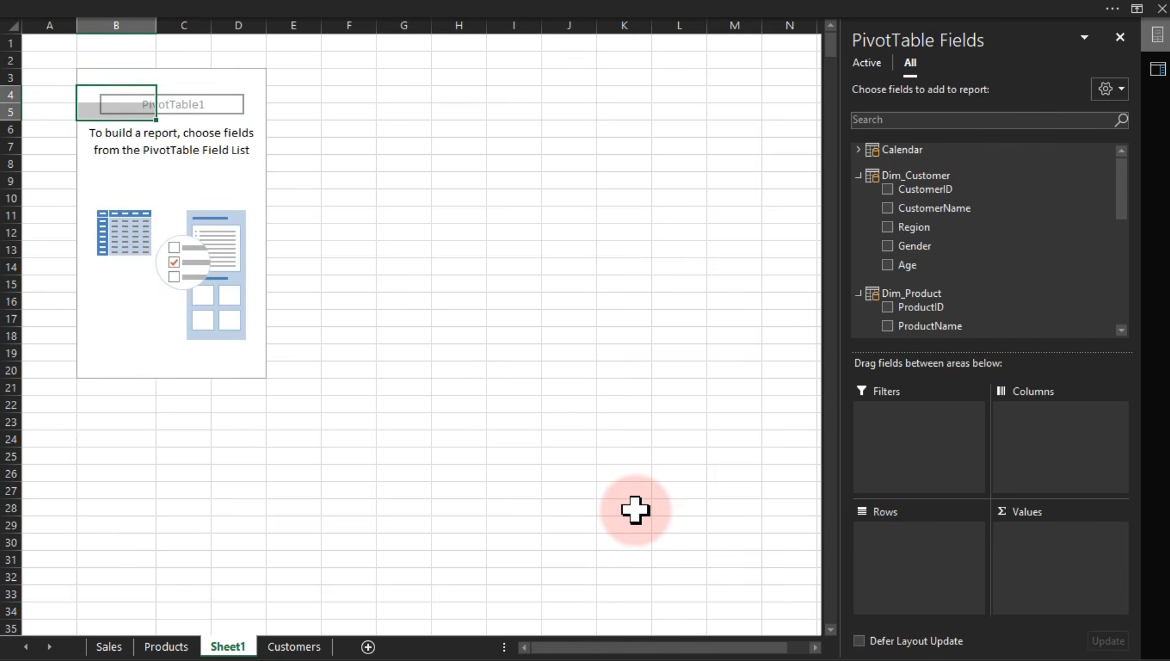
Add Calendar's Month Name field to the PivotTable's rows and check the order of the months
left_click(858, 176)
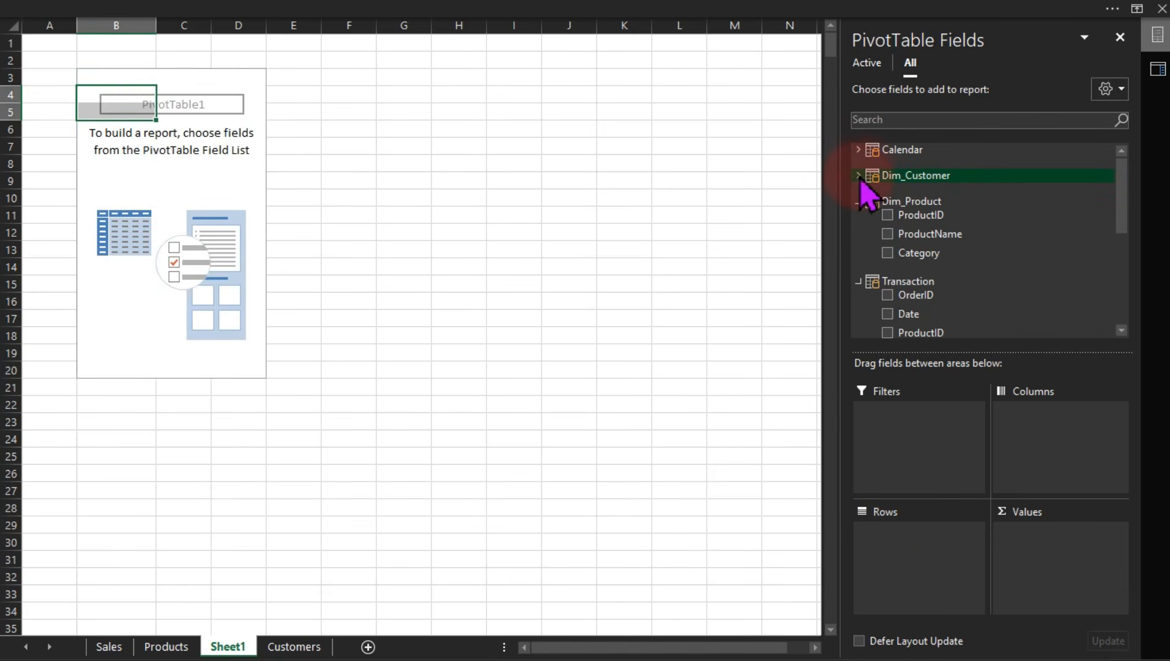
left_click(858, 149)
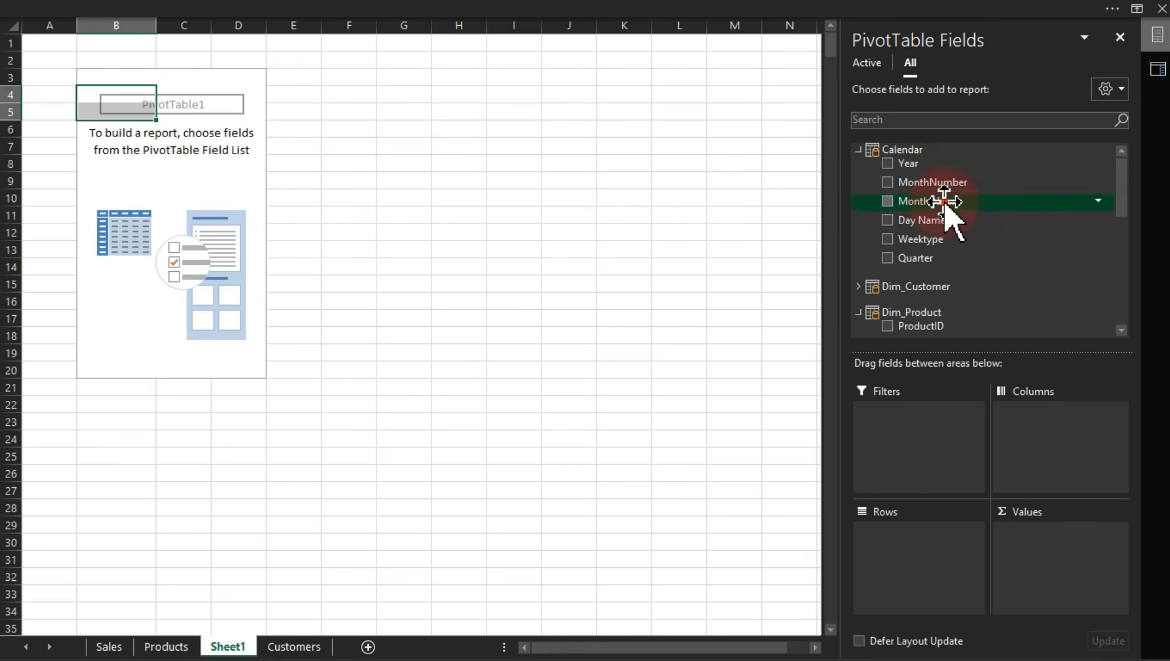
left_click_drag(944, 201, 896, 554)
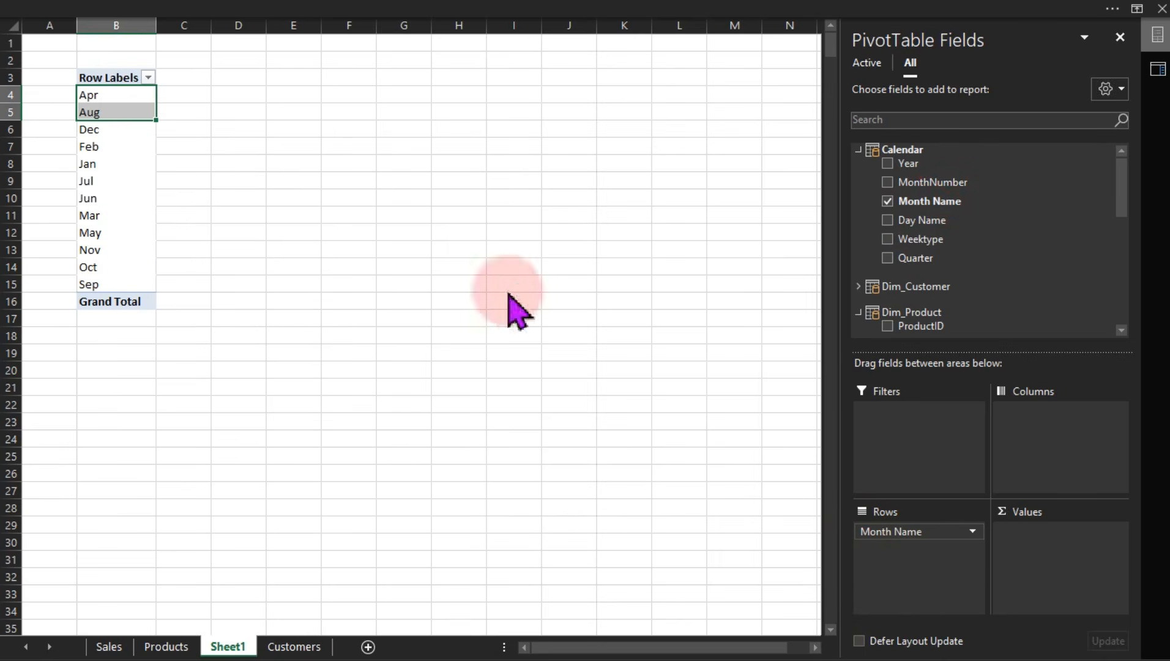
left_click(143, 186)
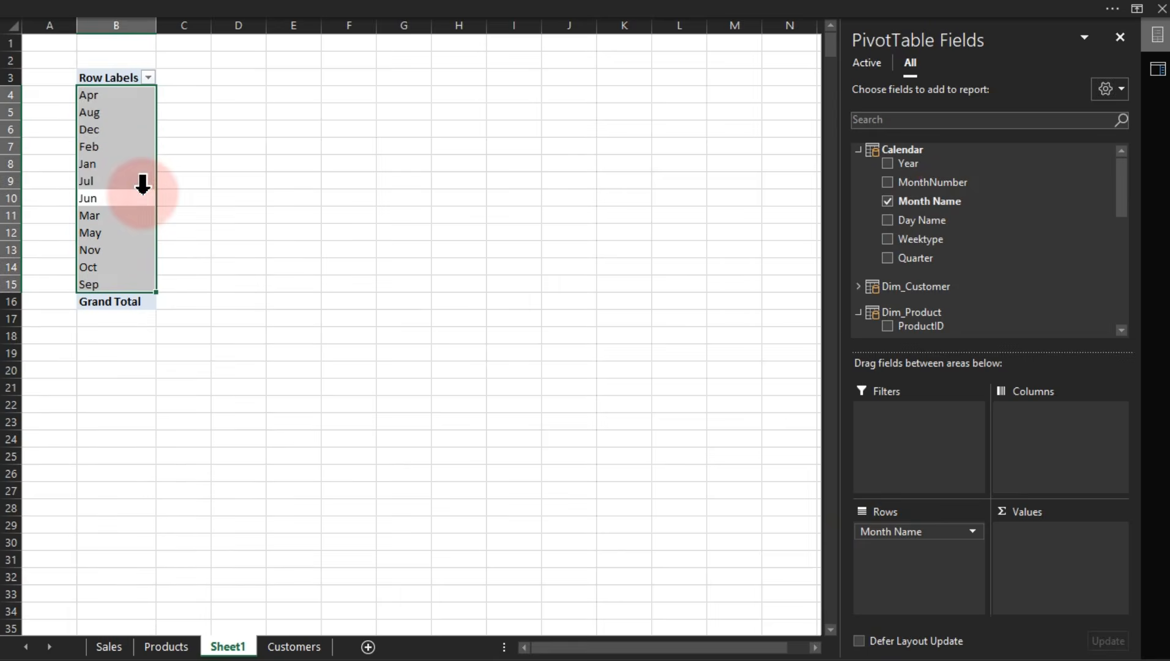
left_click(181, 178)
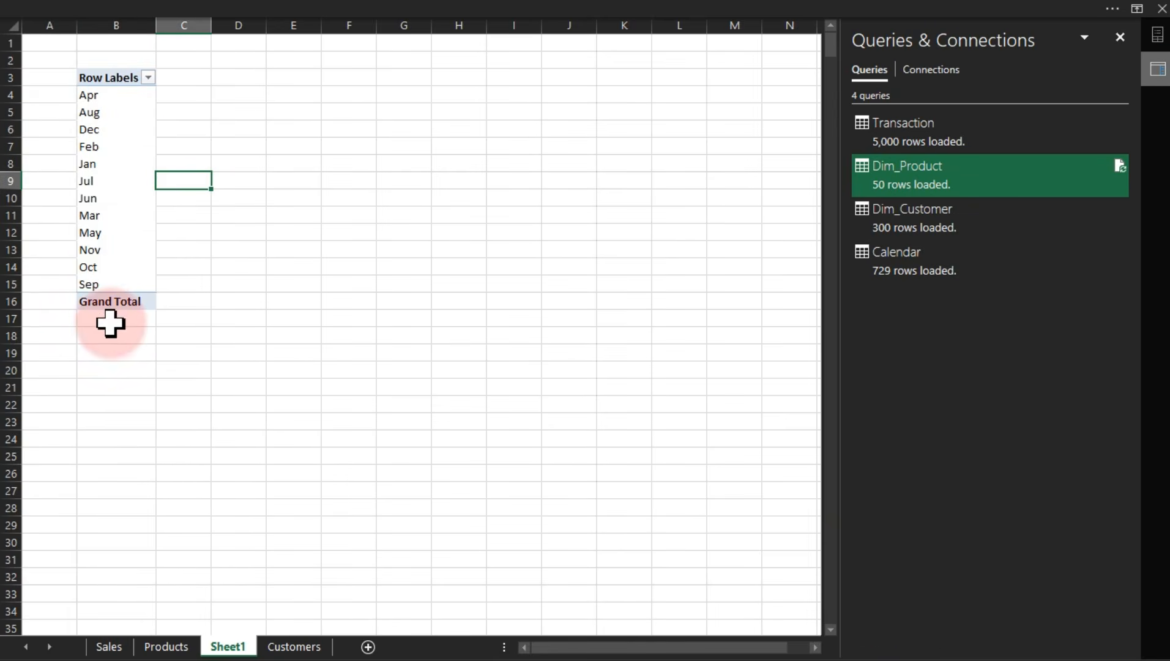
Add Transaction's Quantity field to the PivotTable's values and check the order of the month rows
left_click(115, 262)
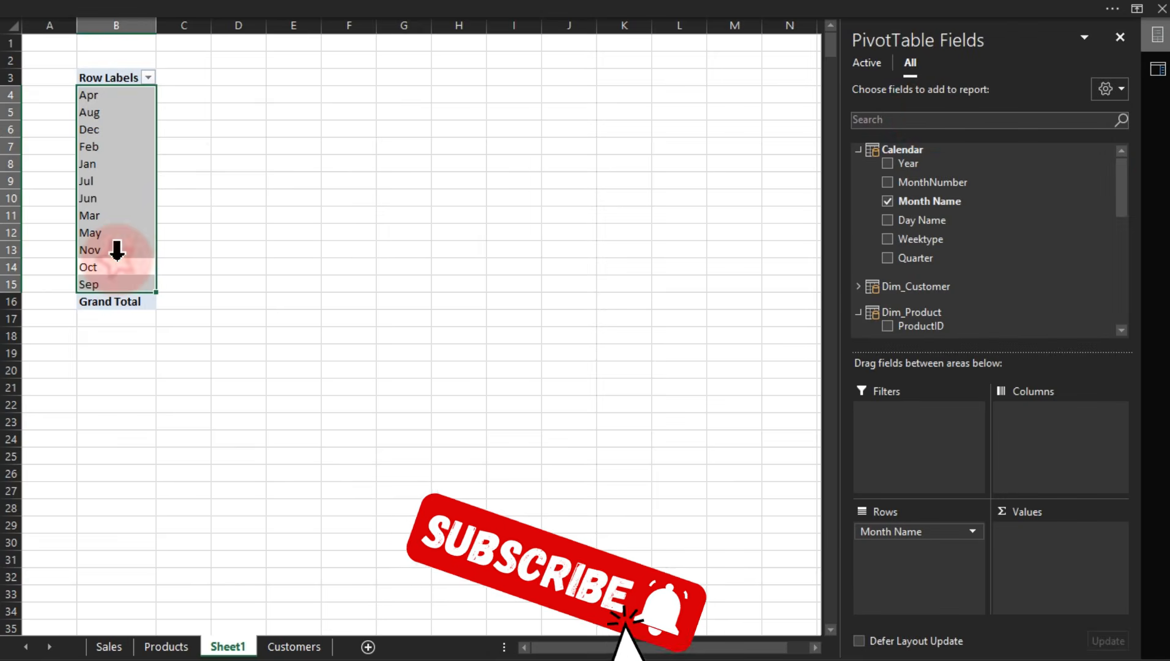
left_click(858, 151)
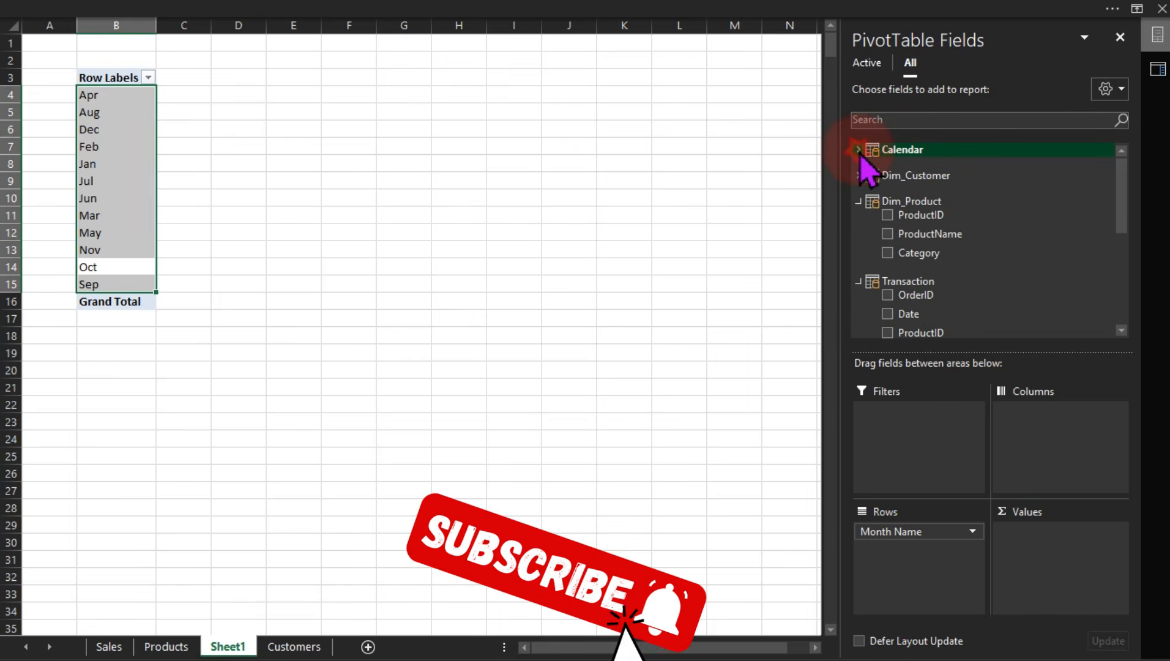
left_click(859, 202)
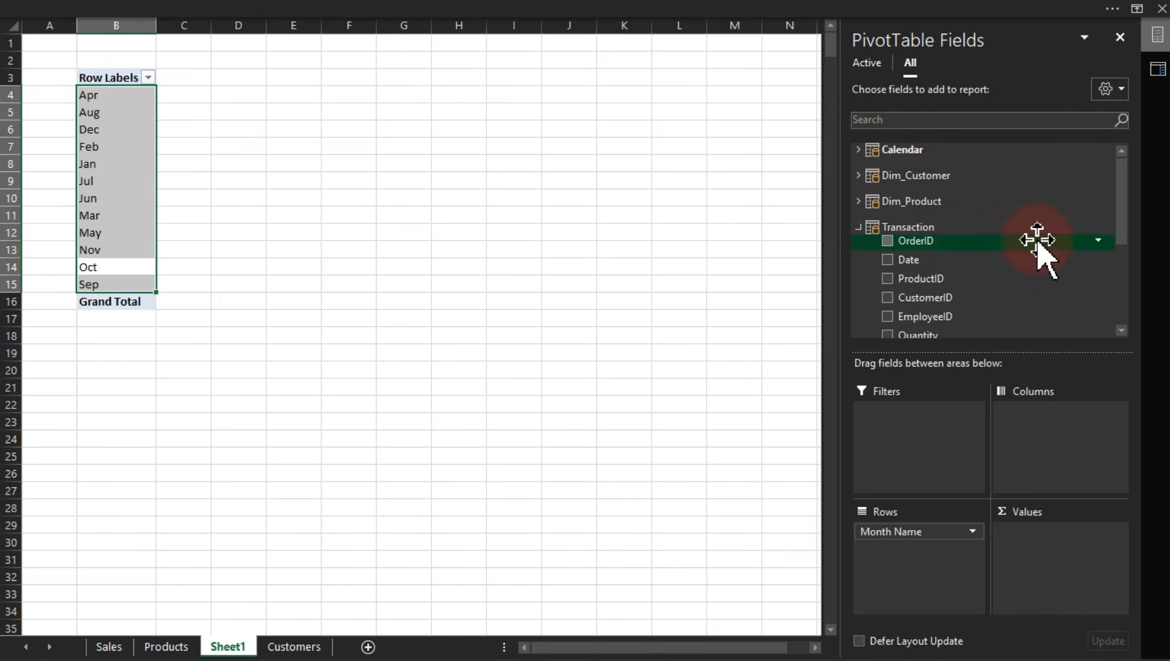
scroll(1126, 230, "down", 3)
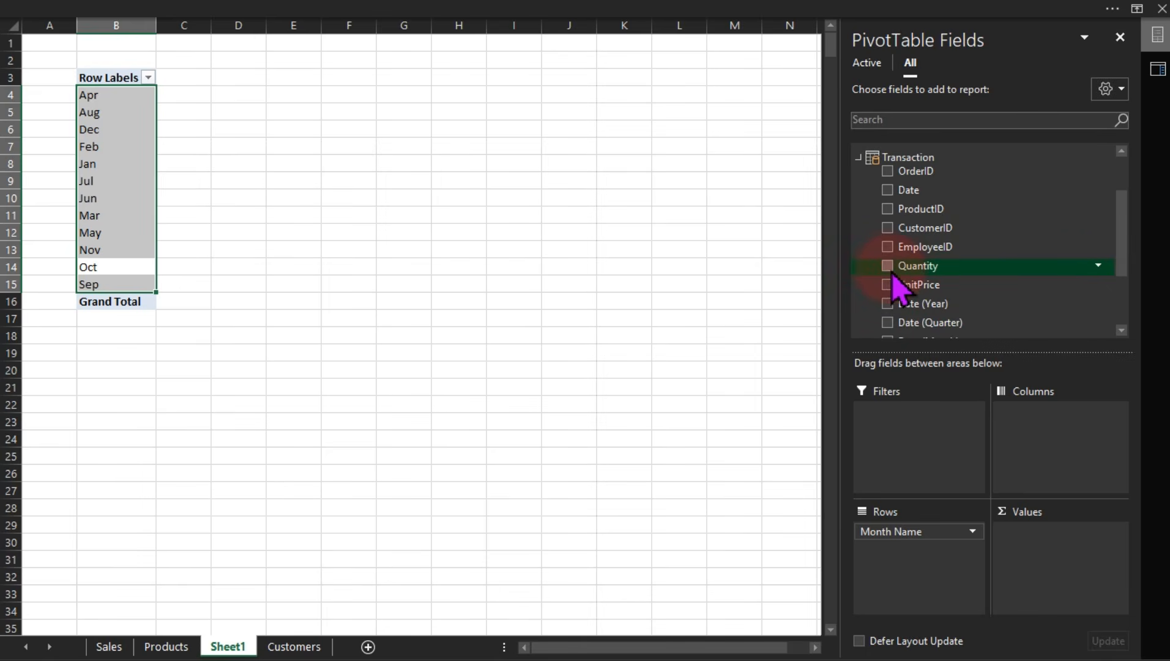
left_click(888, 272)
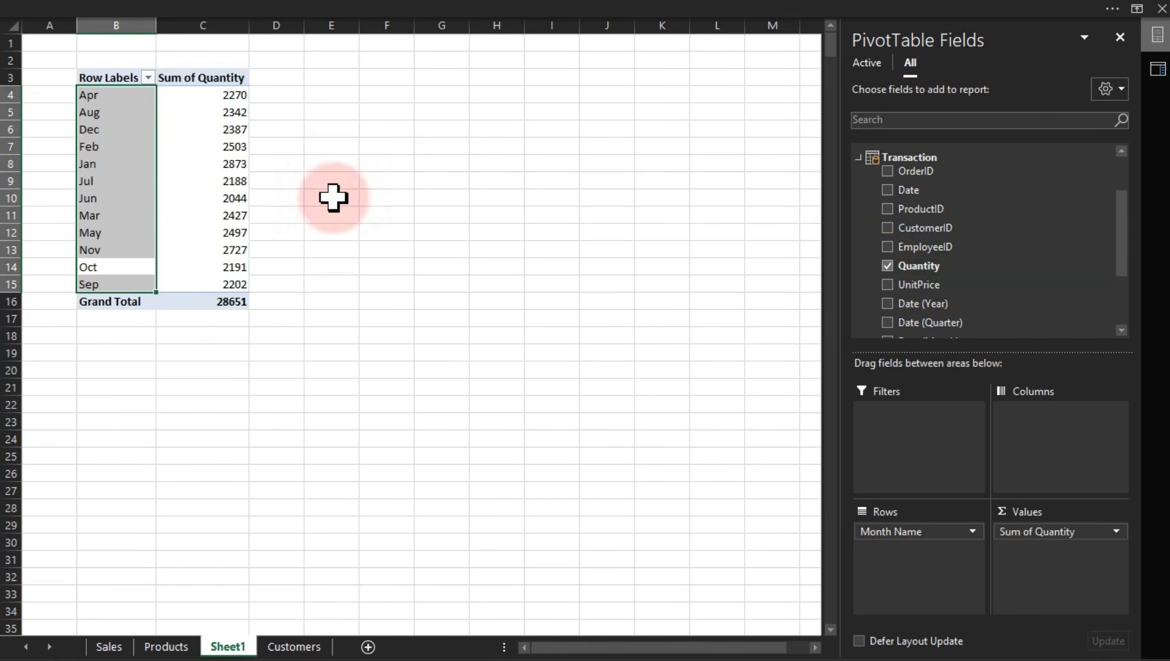
left_click(118, 104)
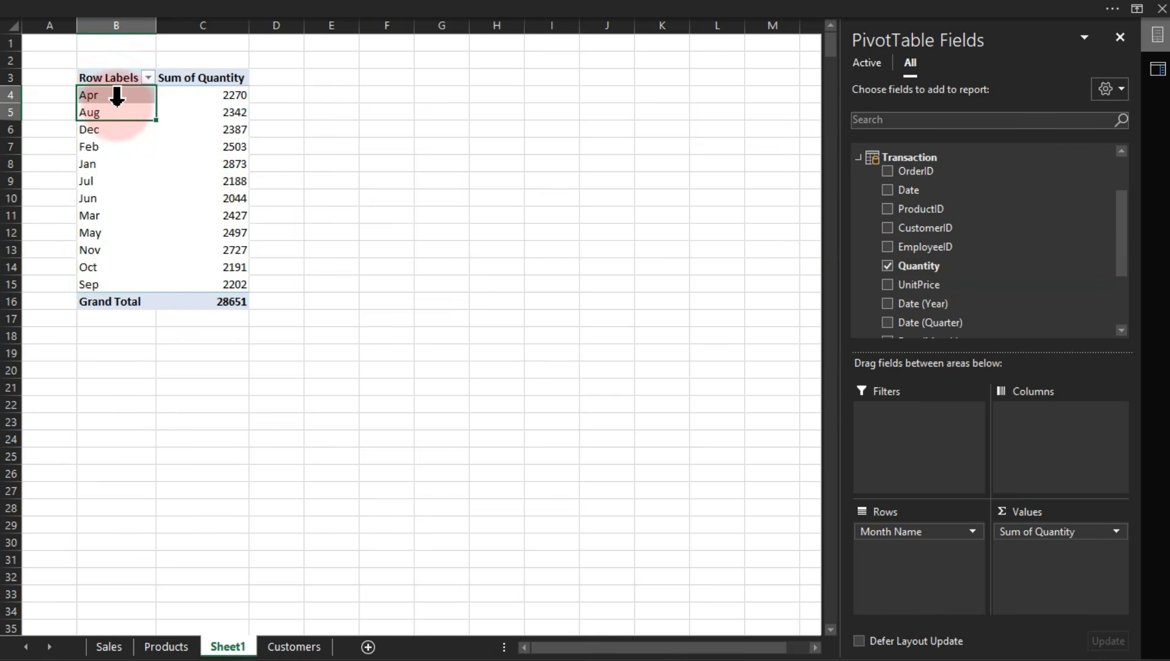
left_click(110, 280)
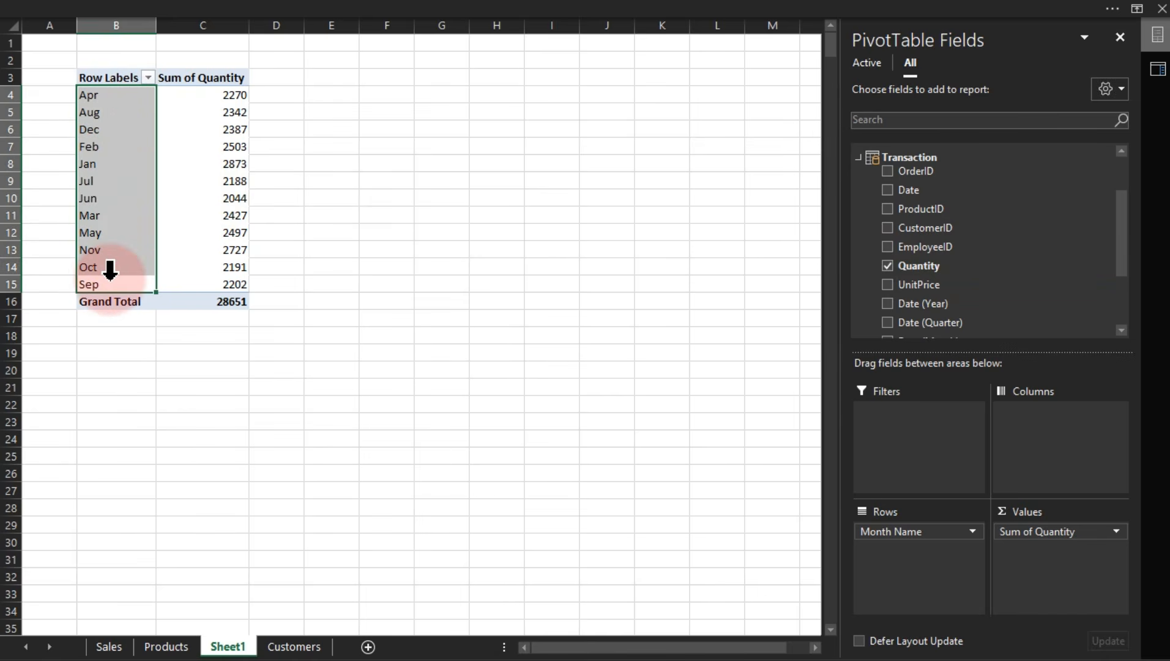
Switch to Power Pivot, sort Calendar's Month Name column by MonthNumber, and check the month order in the workbook's PivotTable
left_click(426, 12)
left_click(889, 117)
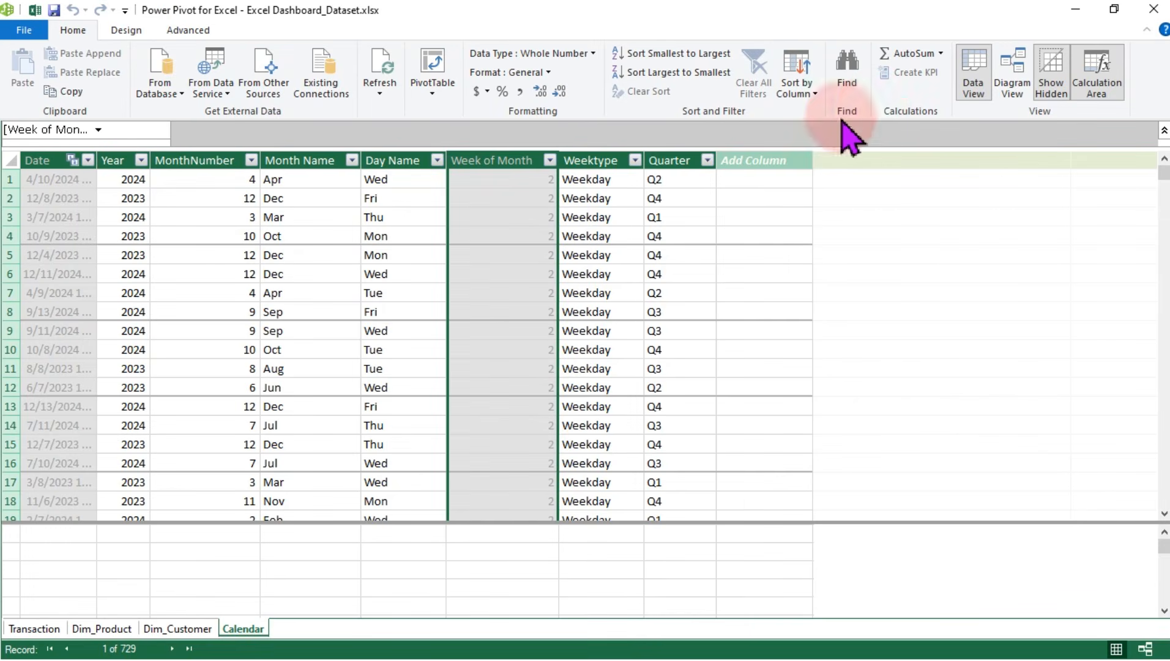
left_click(346, 158)
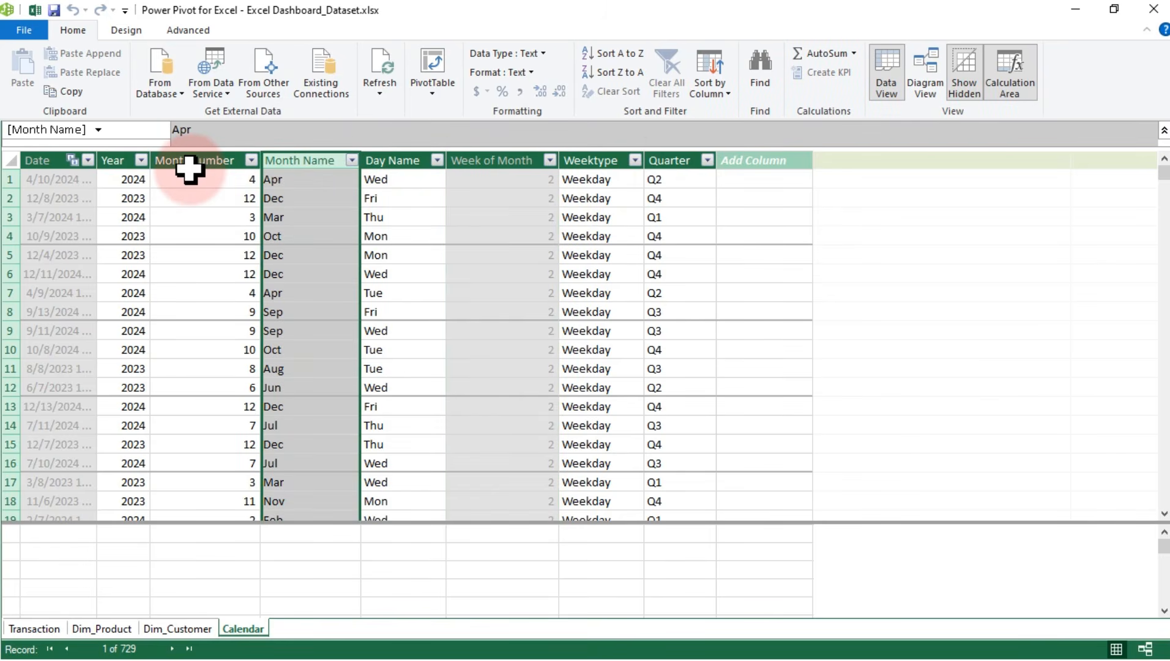
left_click(720, 93)
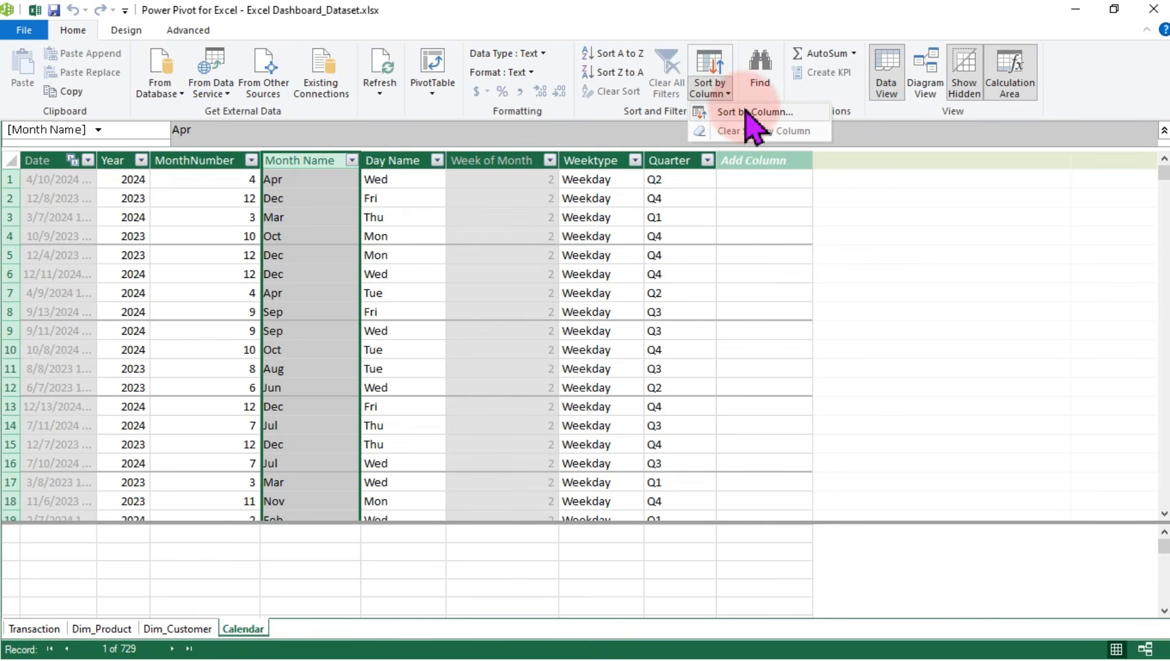
left_click(750, 113)
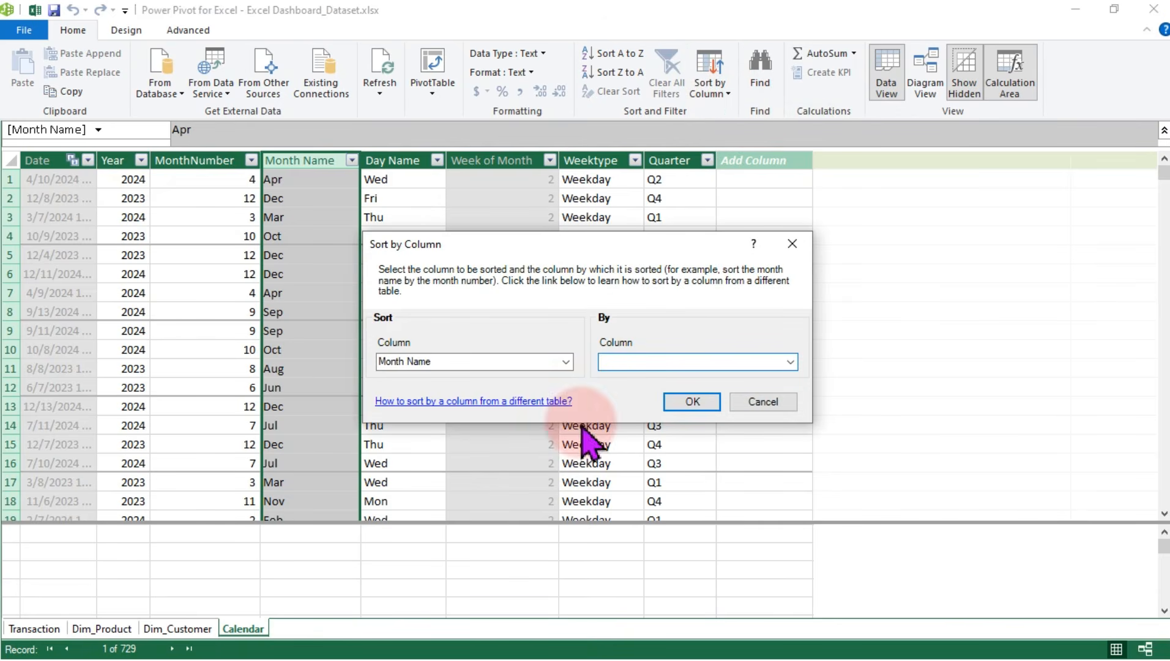
left_click(795, 362)
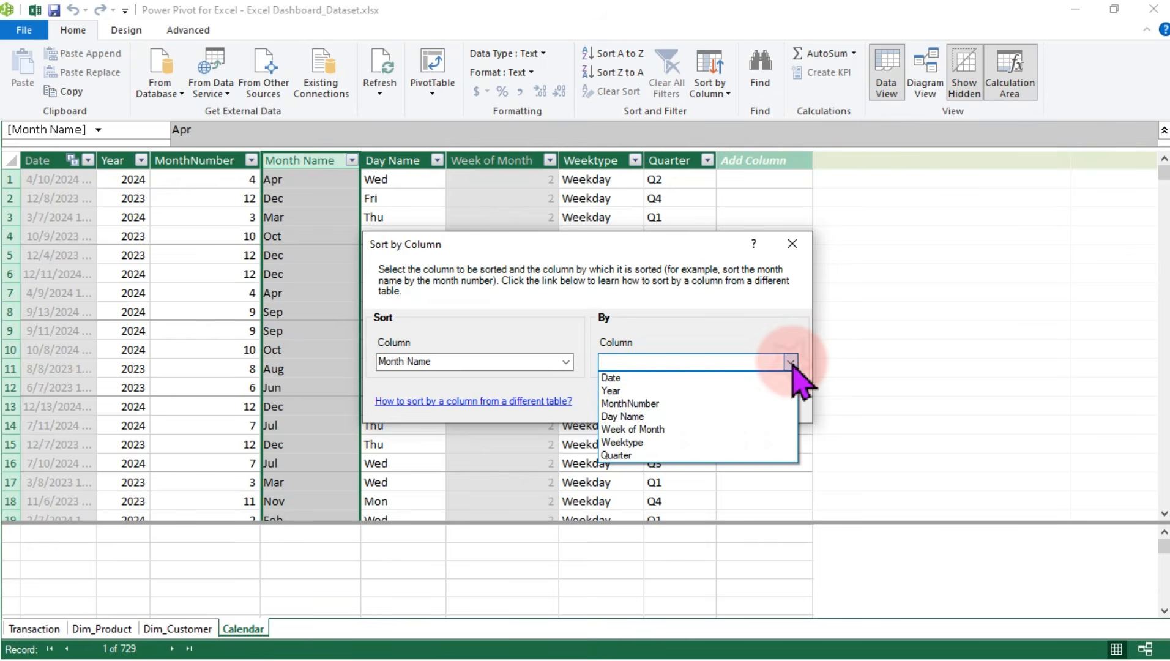
left_click(701, 404)
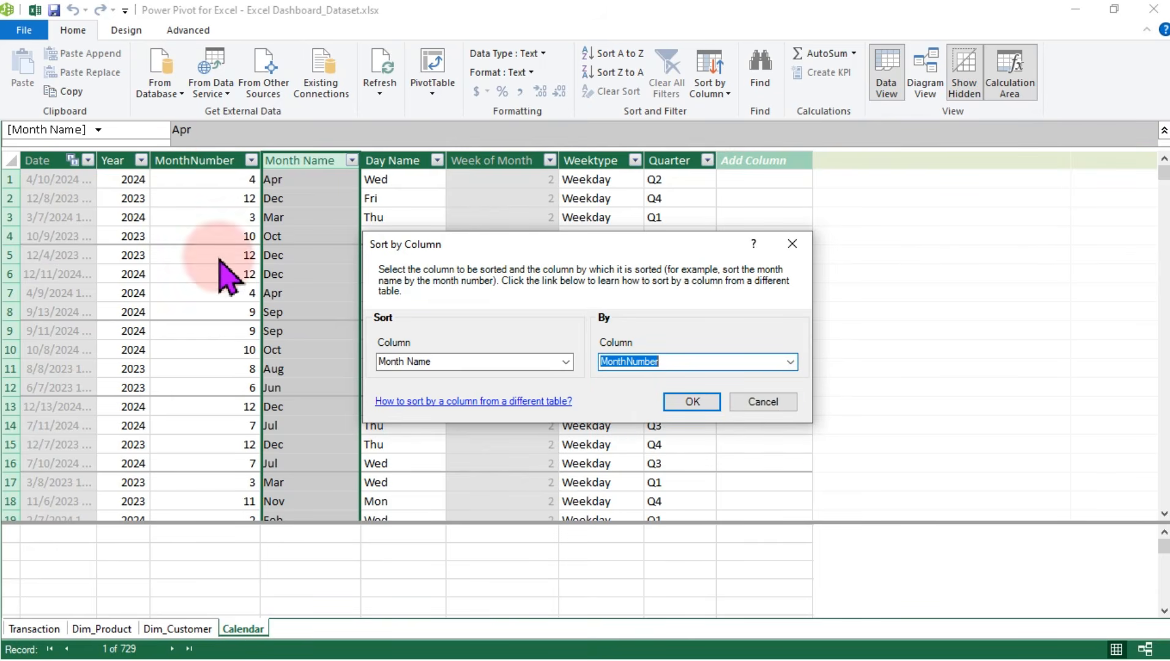
left_click(674, 402)
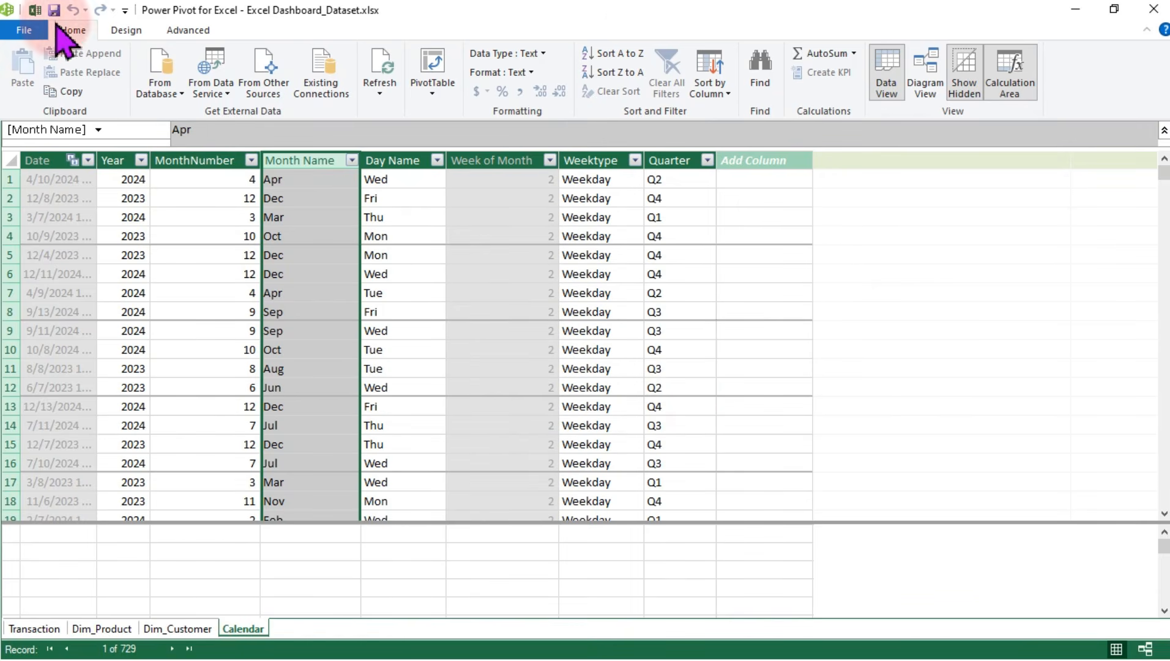
left_click(35, 9)
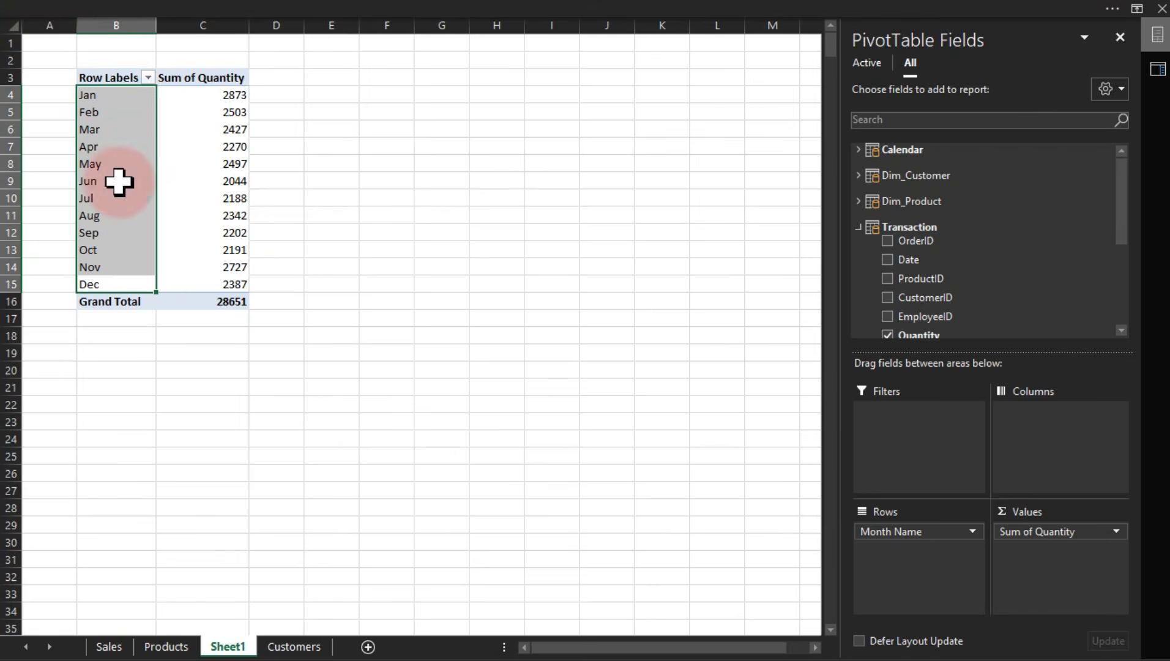
left_click(109, 335)
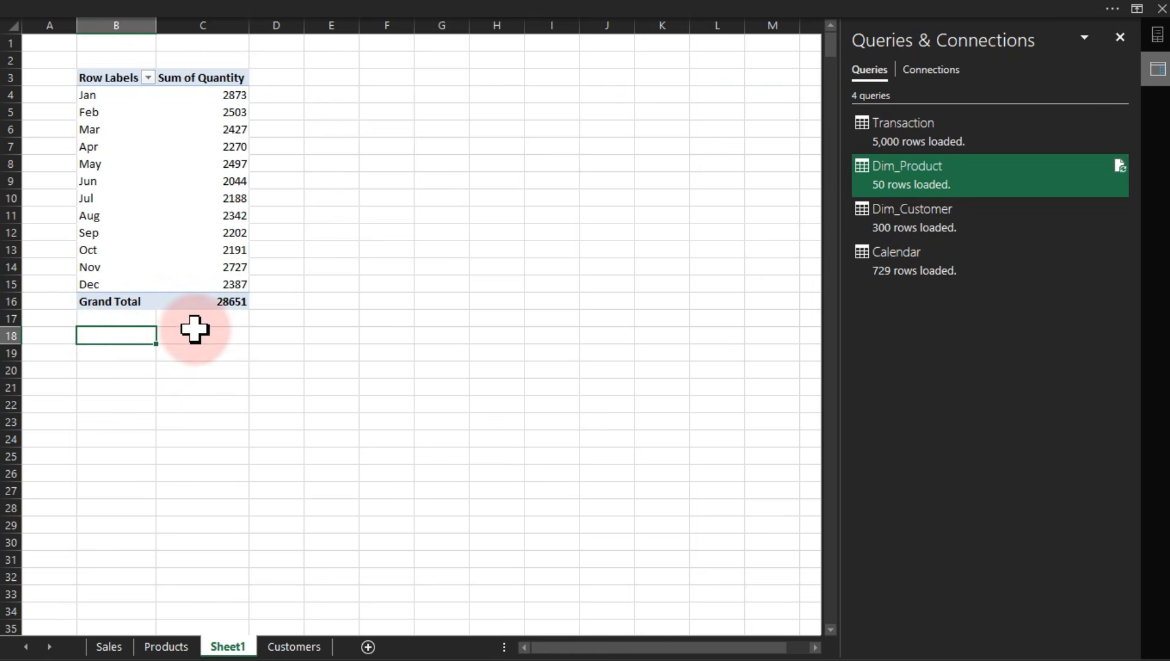
Reopen the data model in Power Pivot and hide Calendar's MonthNumber column from client tools
left_click(619, 9)
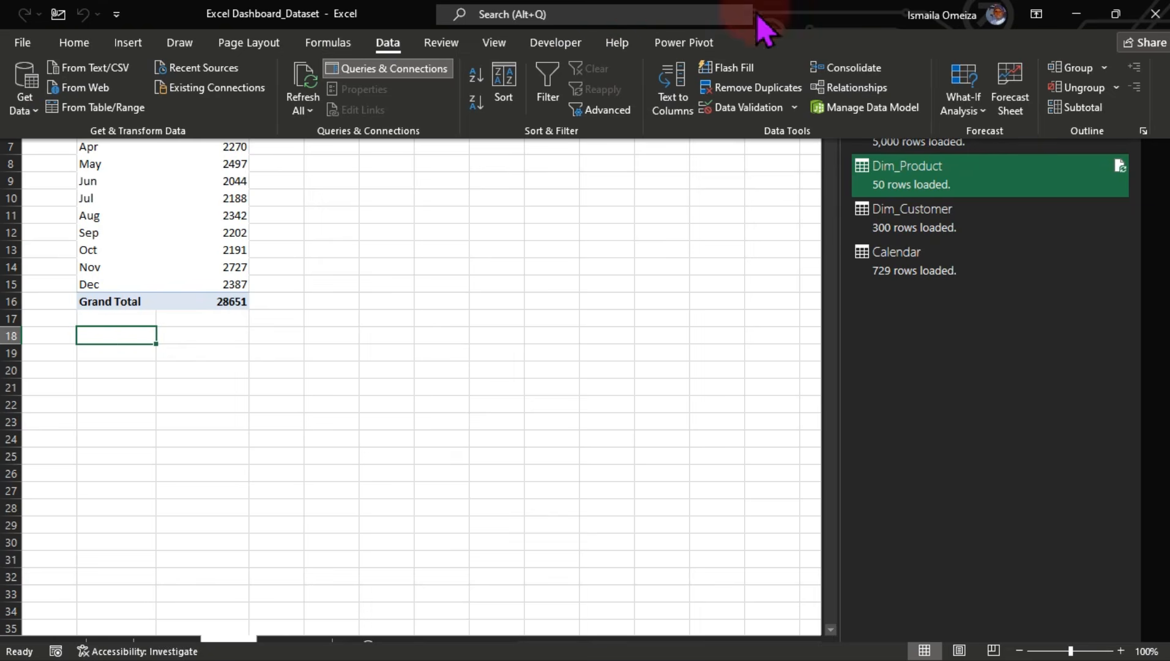
left_click(869, 109)
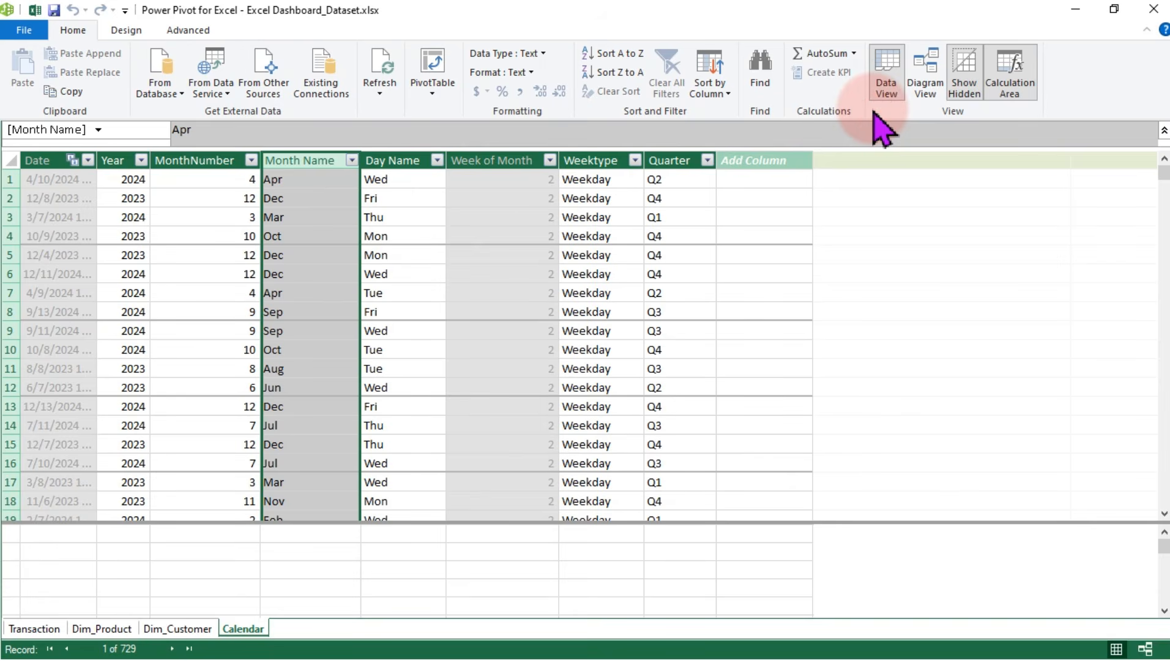
left_click(170, 160)
right_click(170, 165)
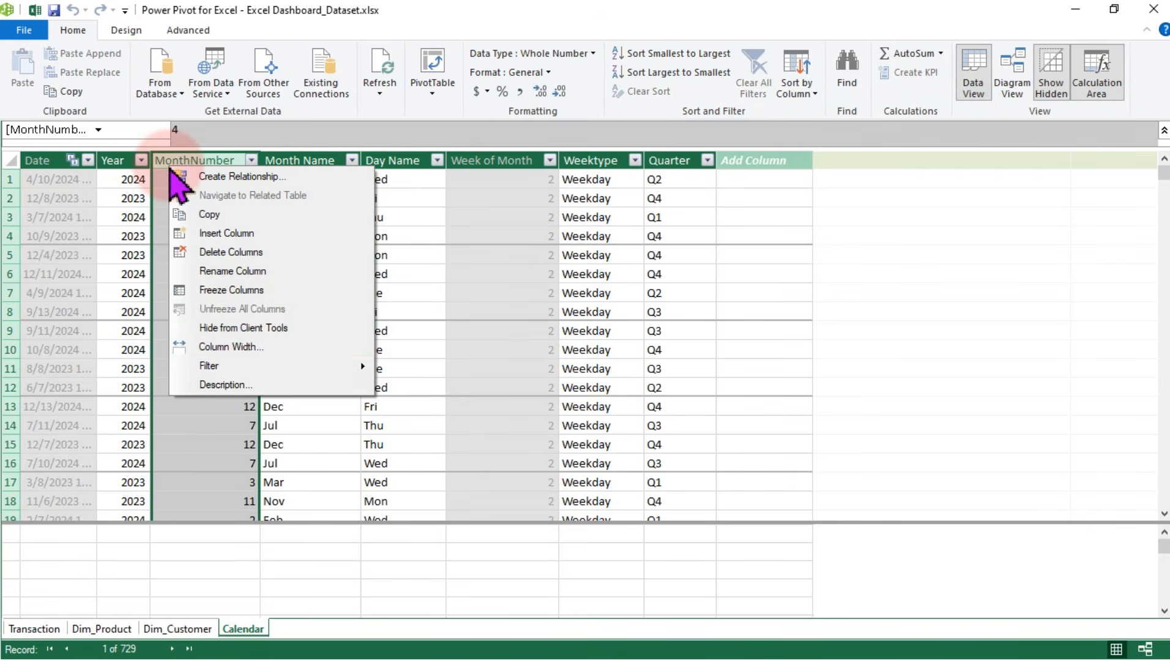
left_click(257, 331)
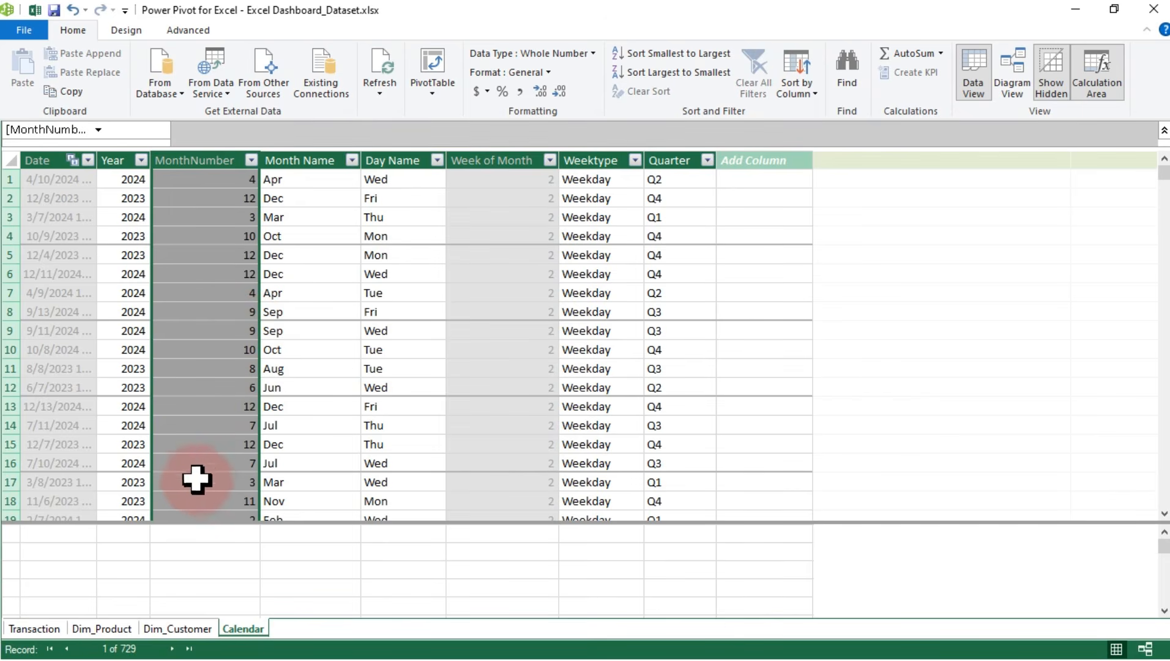
Hide the CustomerID column of the Dim_Customer table from client tools
left_click(169, 630)
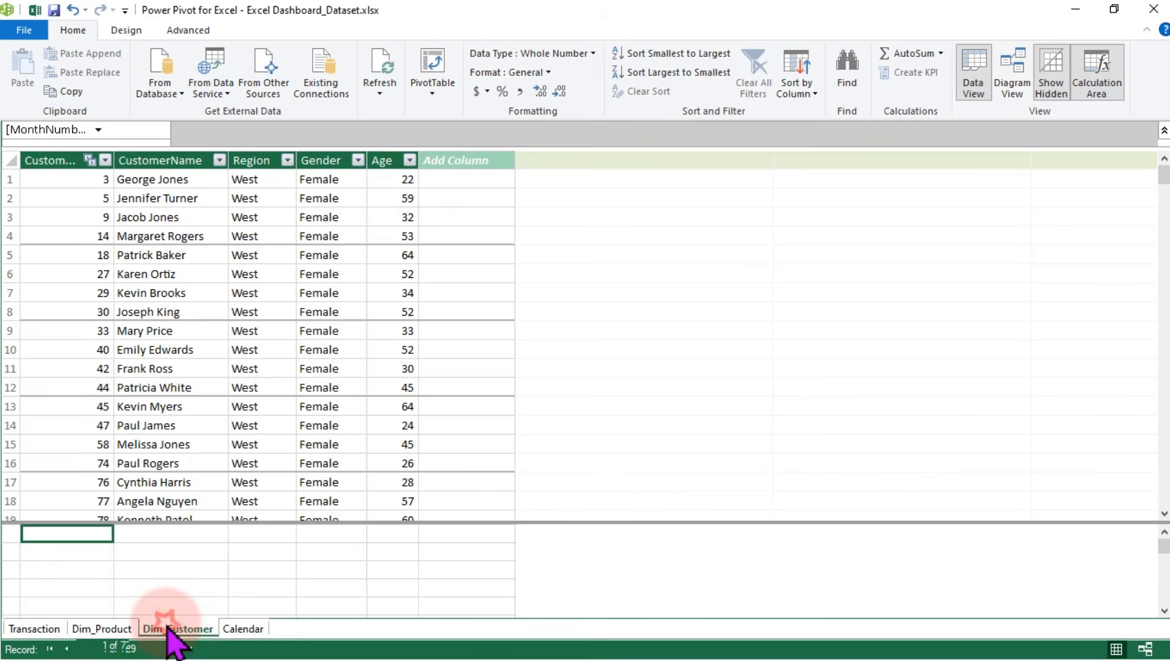
left_click(66, 160)
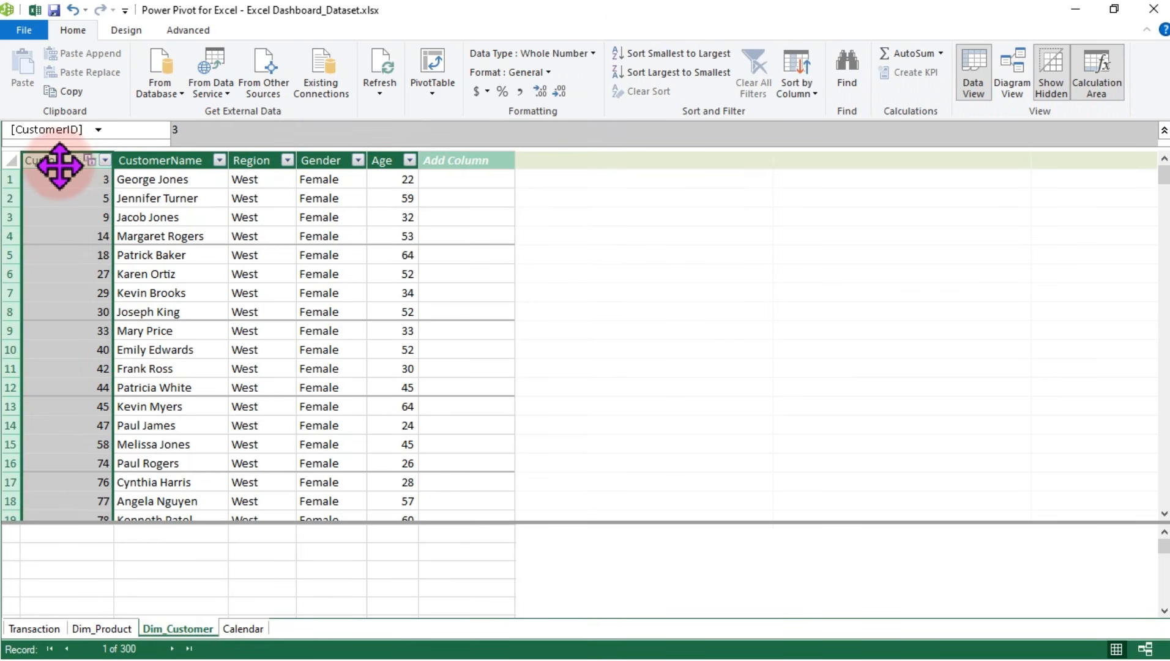
right_click(58, 158)
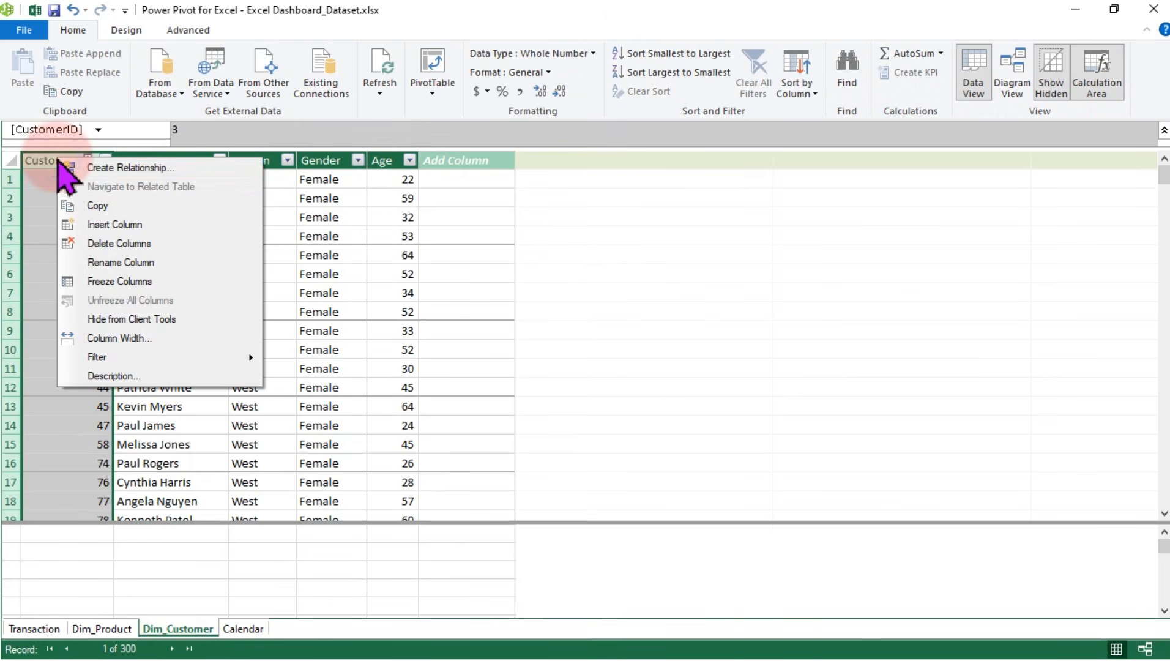
left_click(113, 319)
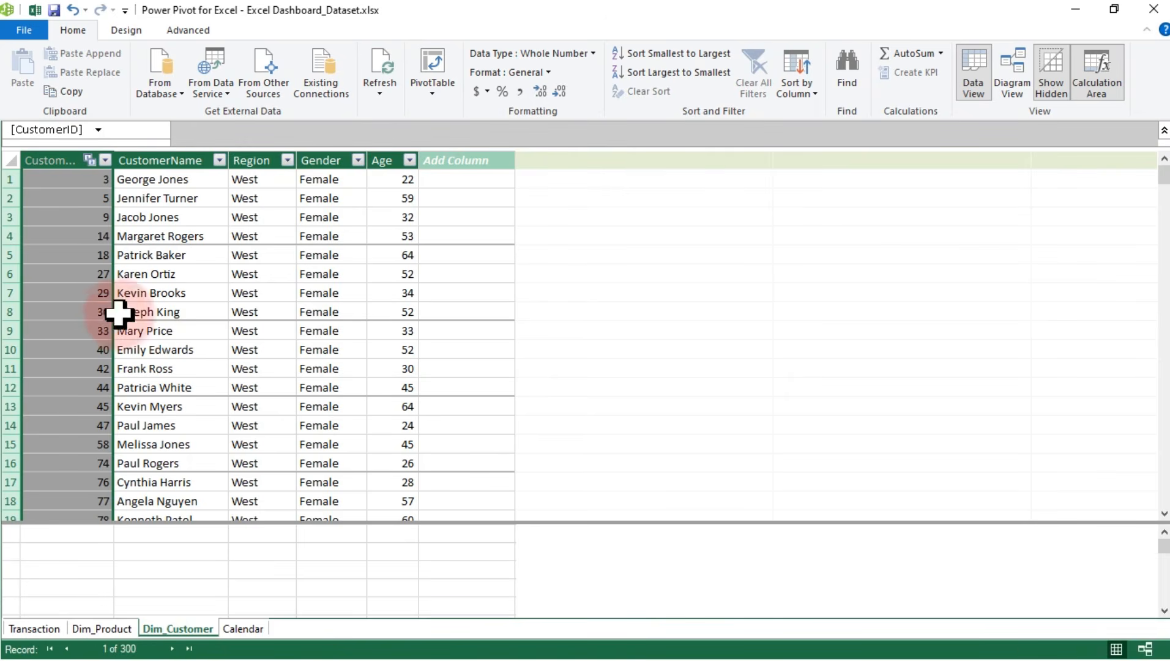
Hide the ProductID column of the Dim_Product table from client tools
left_click(102, 629)
left_click(58, 157)
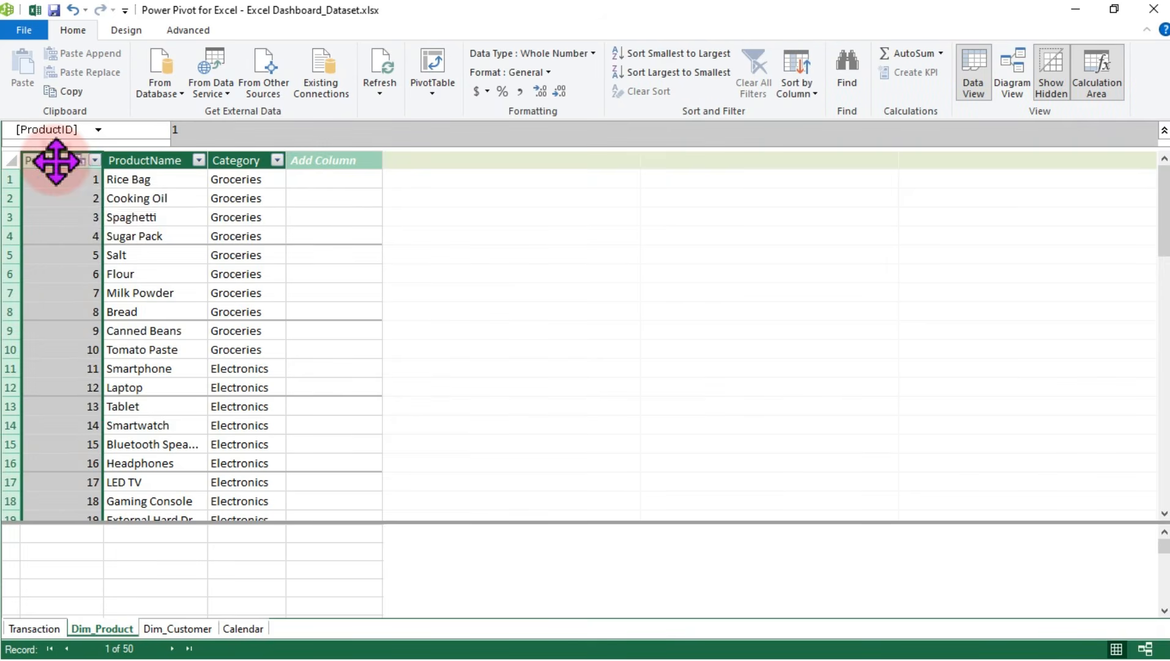
right_click(56, 160)
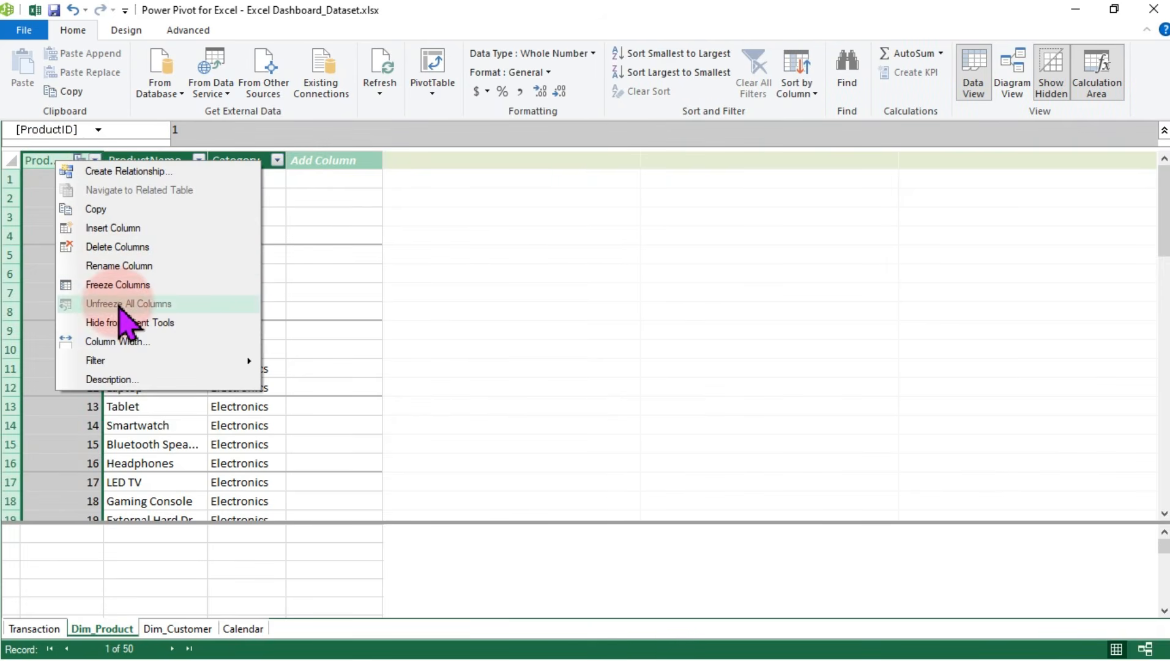
left_click(115, 324)
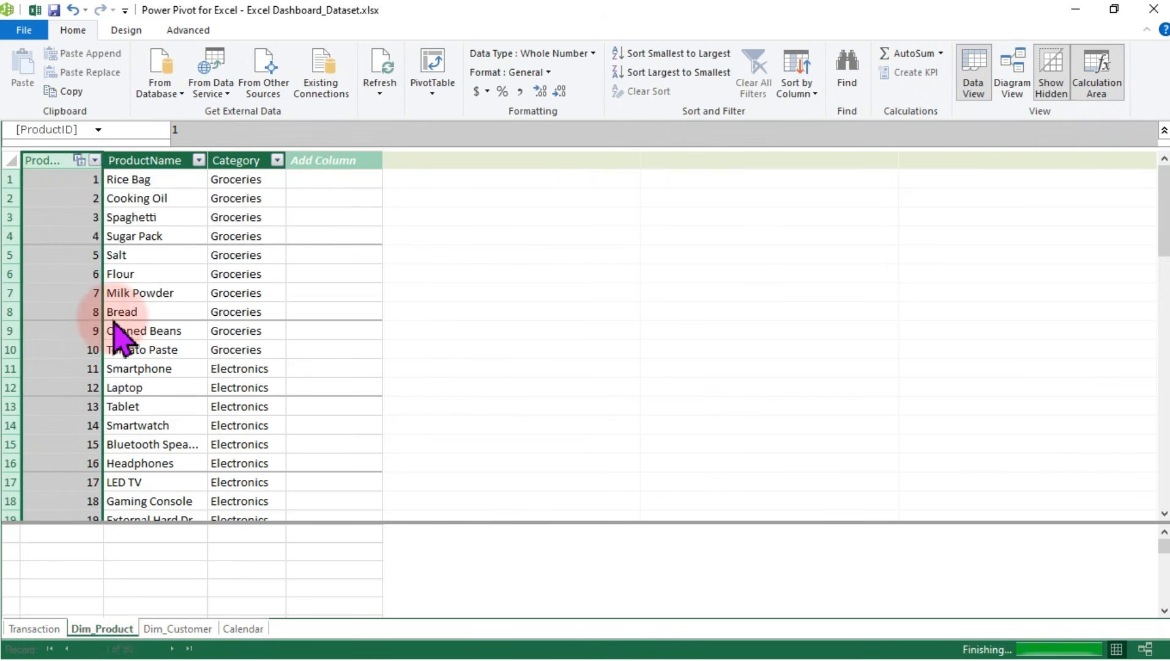
Hide the Date and OrderID columns of the Transaction table from client tools
left_click(48, 628)
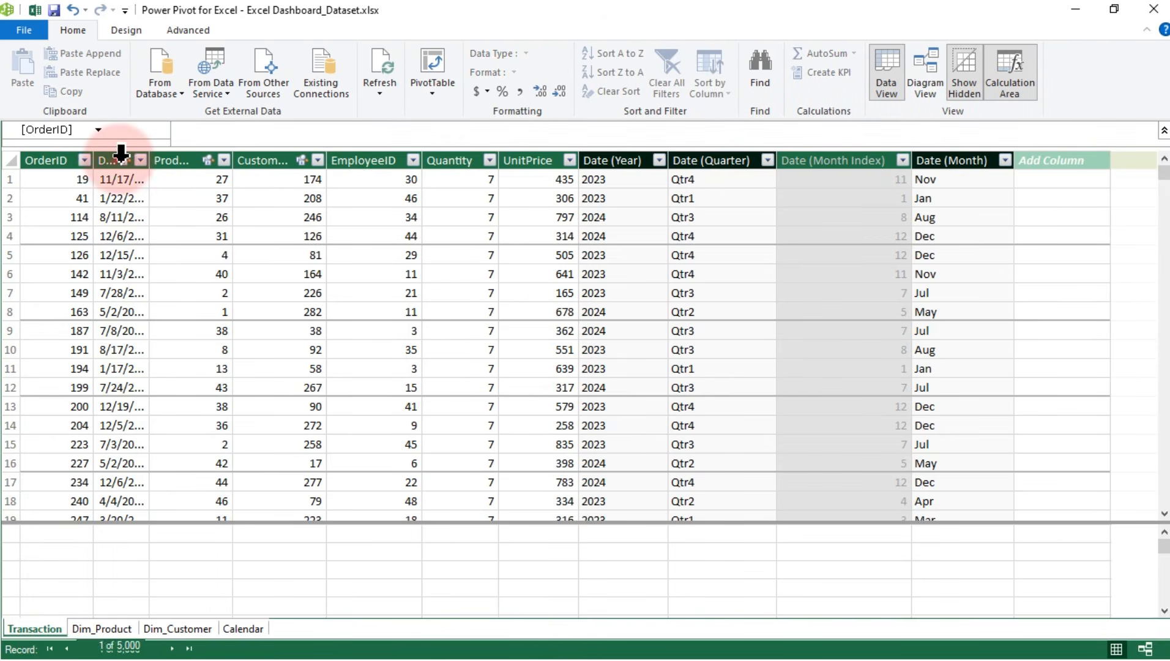
left_click(121, 157)
right_click(120, 160)
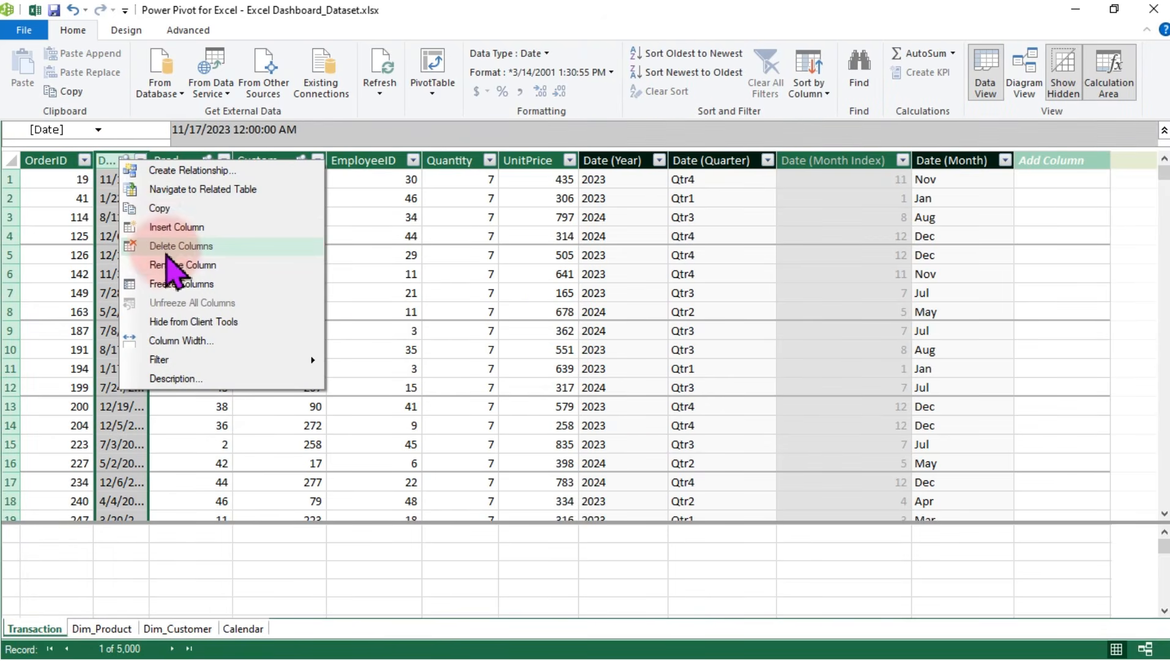
left_click(190, 322)
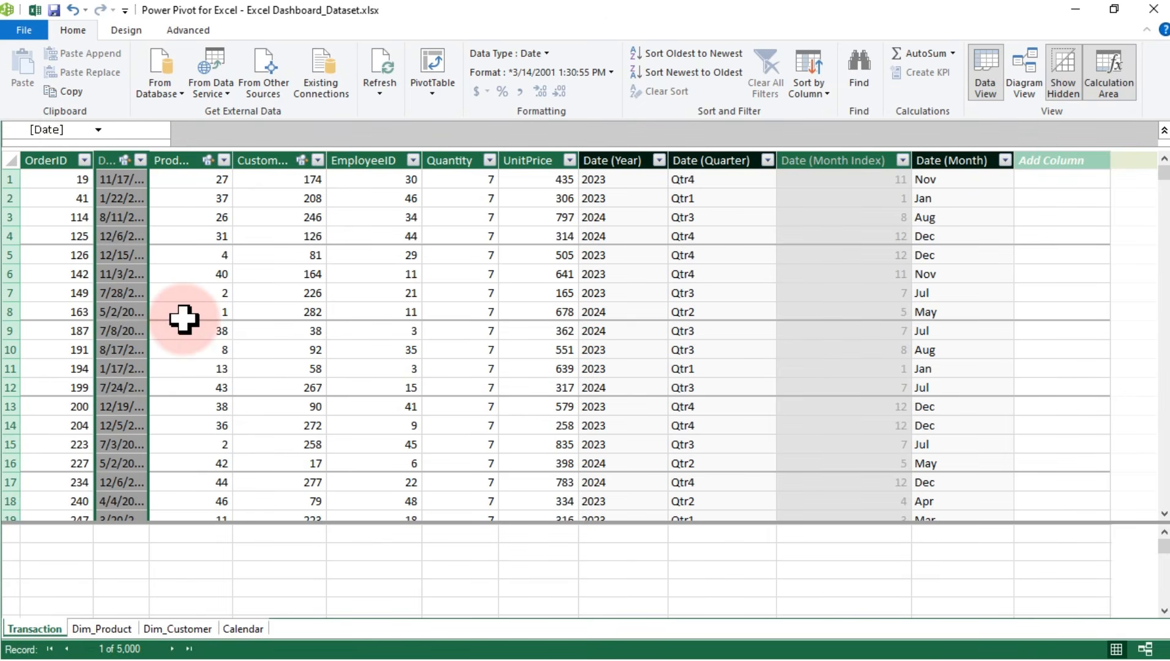
left_click(42, 159)
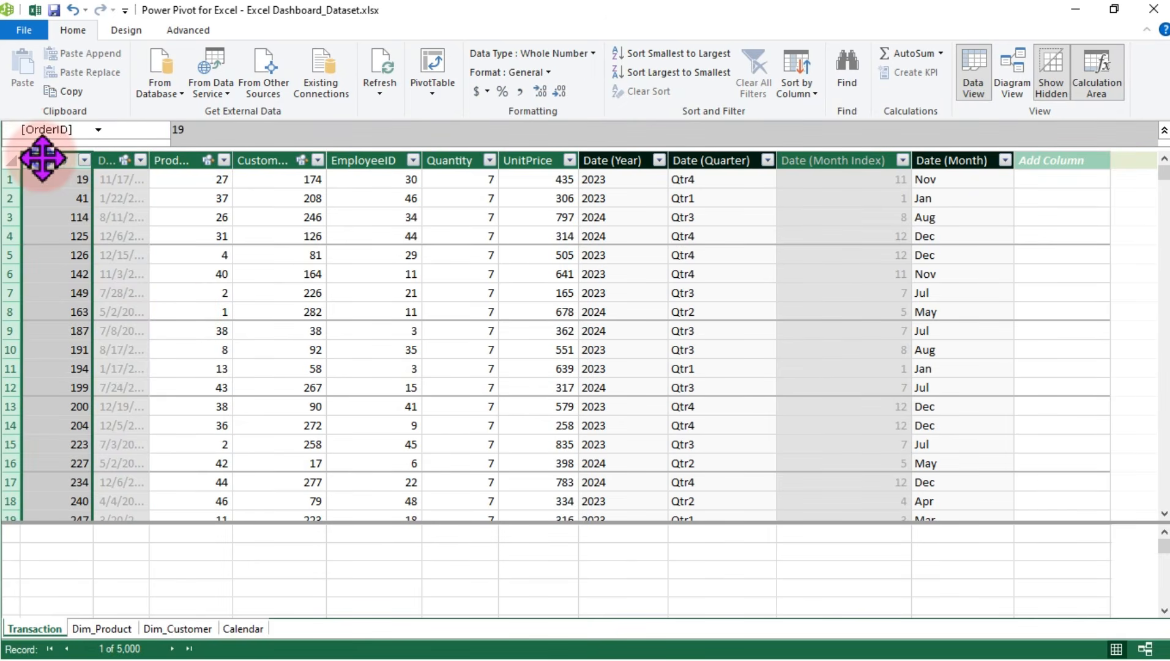
right_click(41, 160)
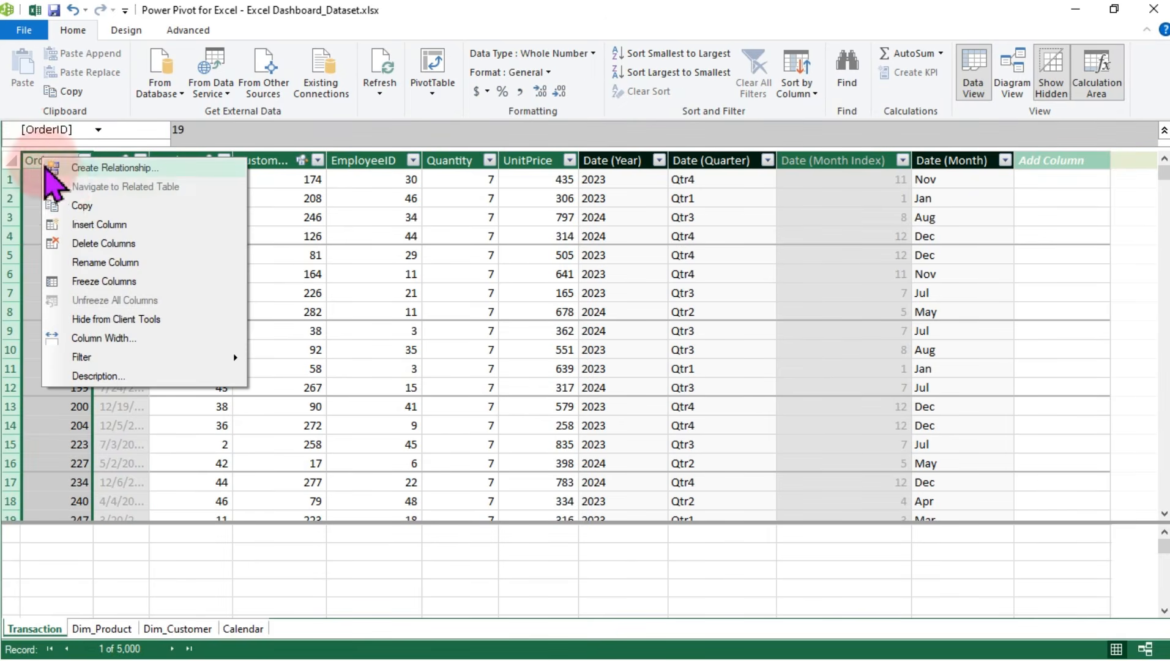
left_click(127, 321)
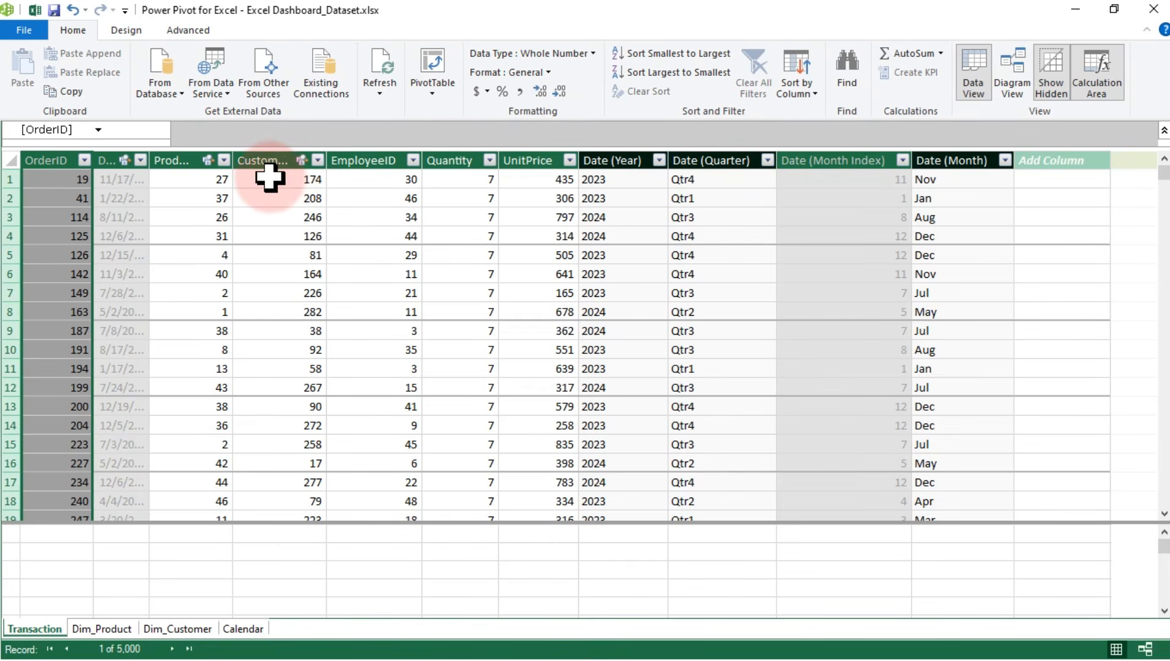
Hide the ProductID and CustomerID columns of the Transaction table from client tools
left_click(184, 162)
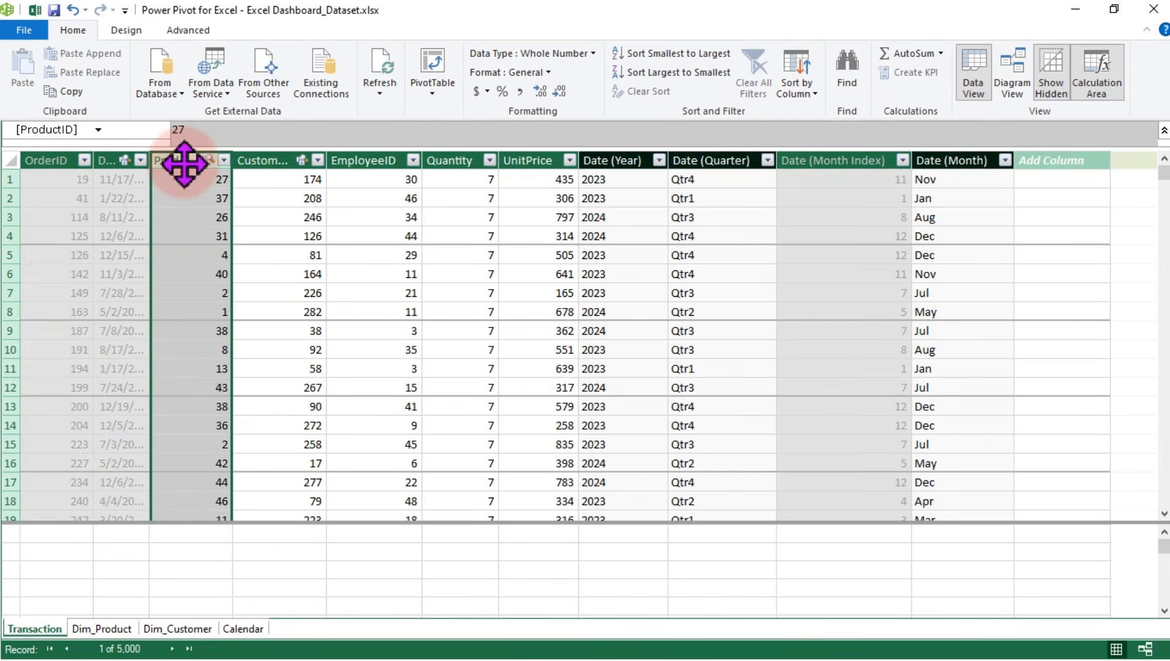
right_click(184, 164)
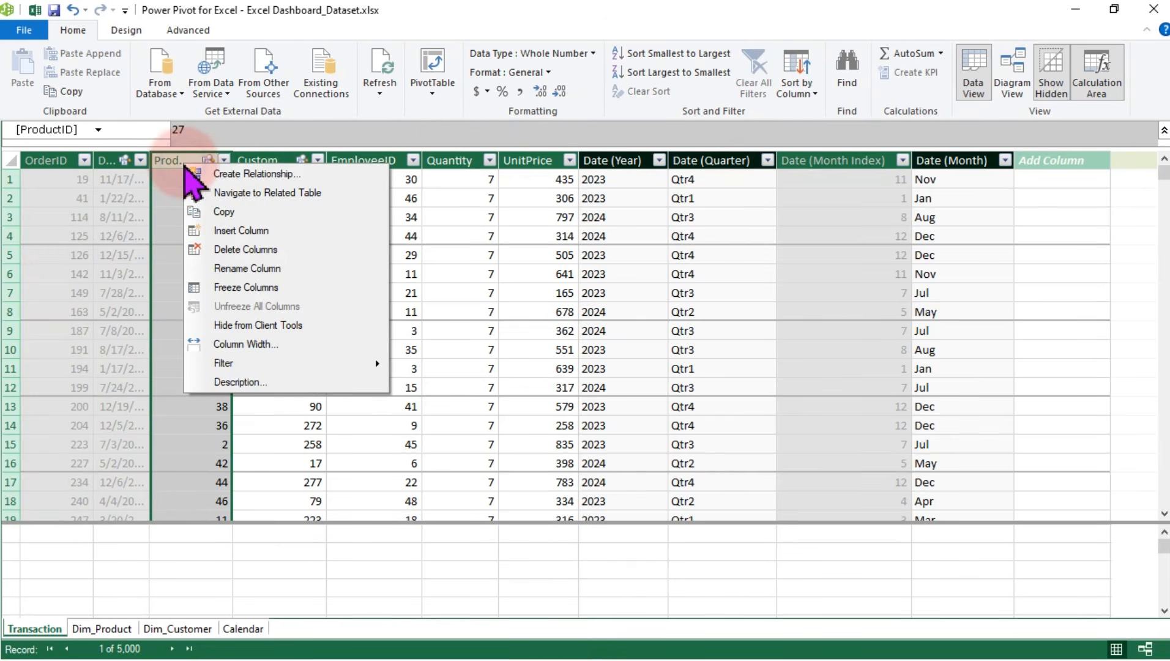
left_click(247, 327)
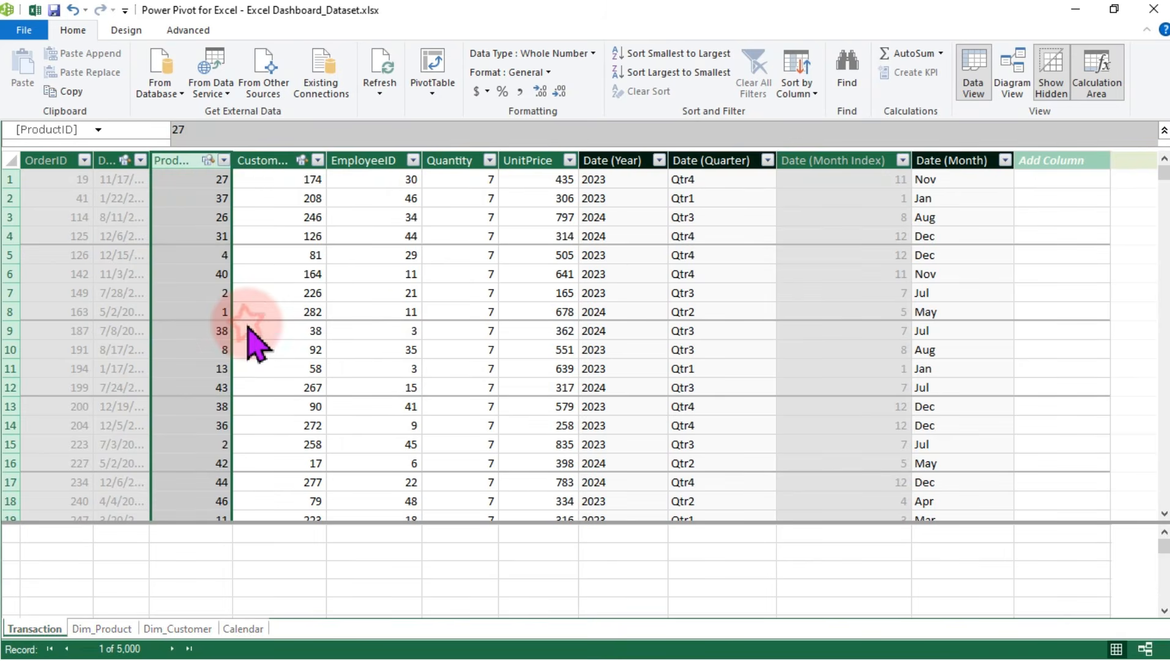
left_click(255, 161)
right_click(253, 162)
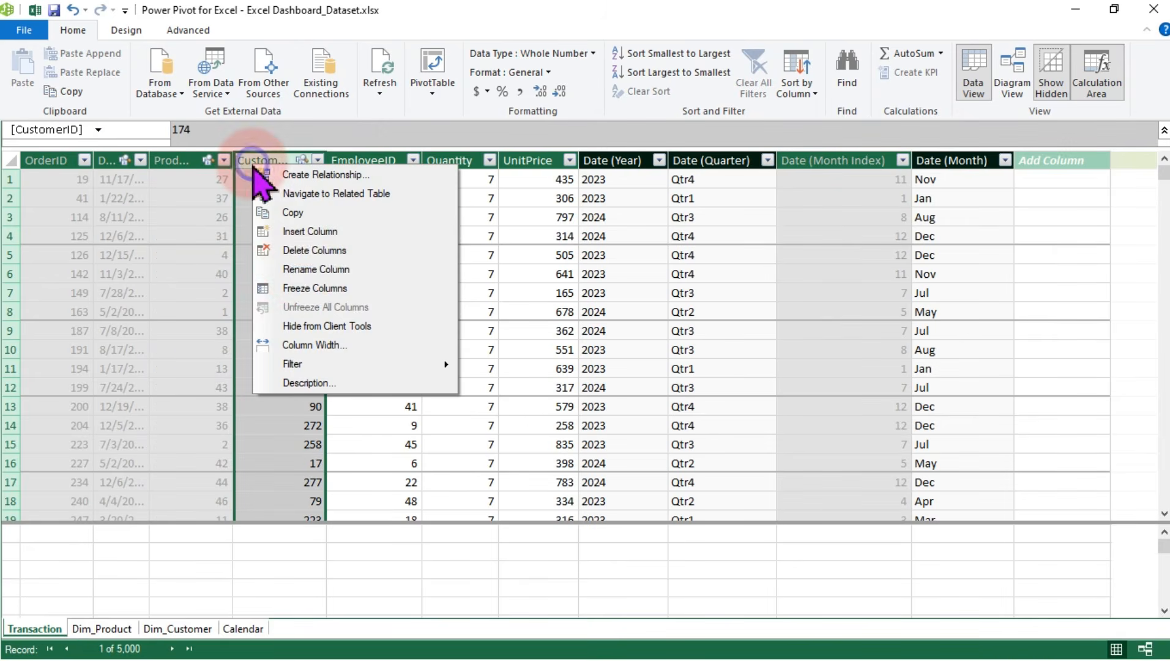
left_click(324, 327)
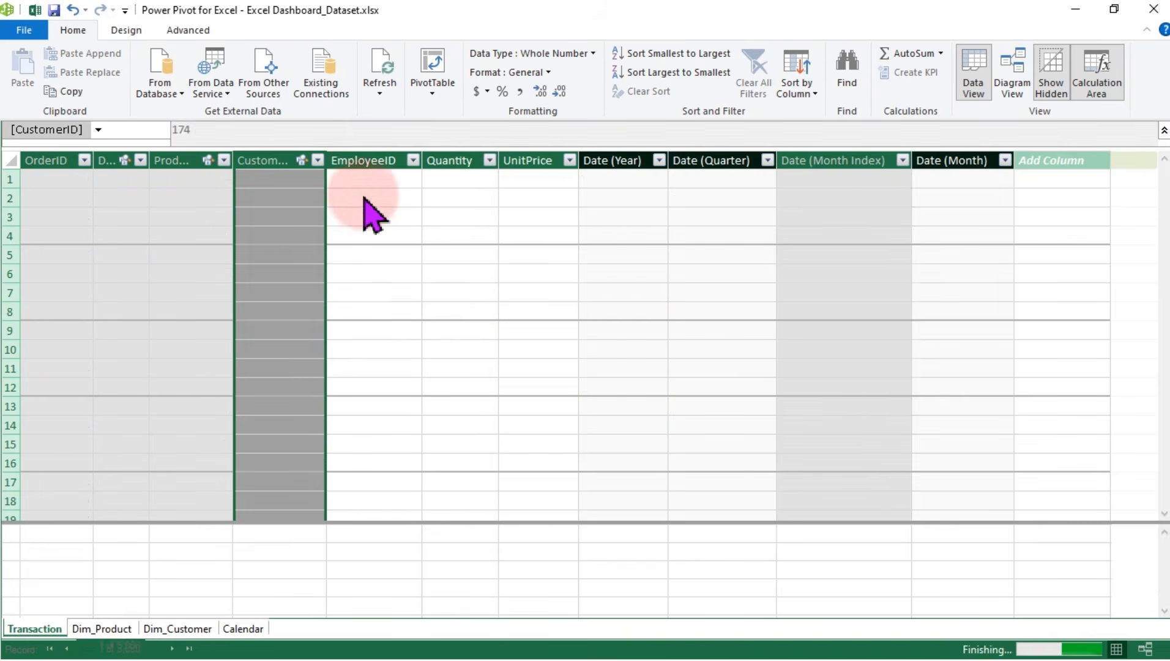
Try to delete the EmployeeID column from the Transaction table in the data model
left_click(368, 161)
right_click(368, 164)
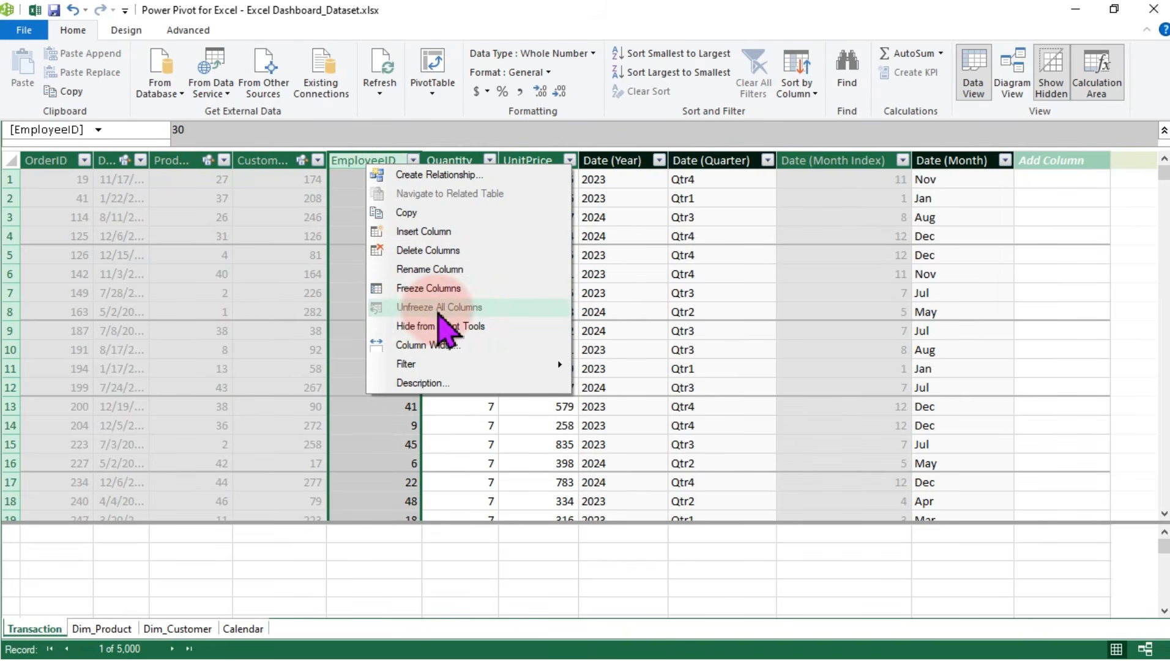
left_click(423, 251)
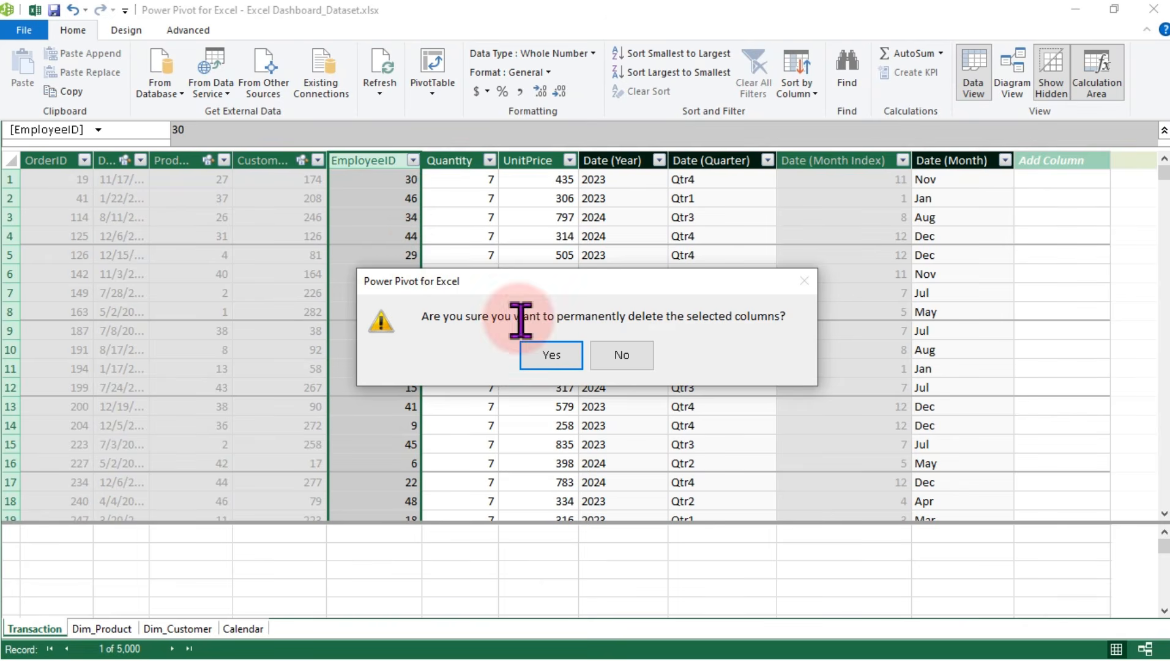
left_click(553, 366)
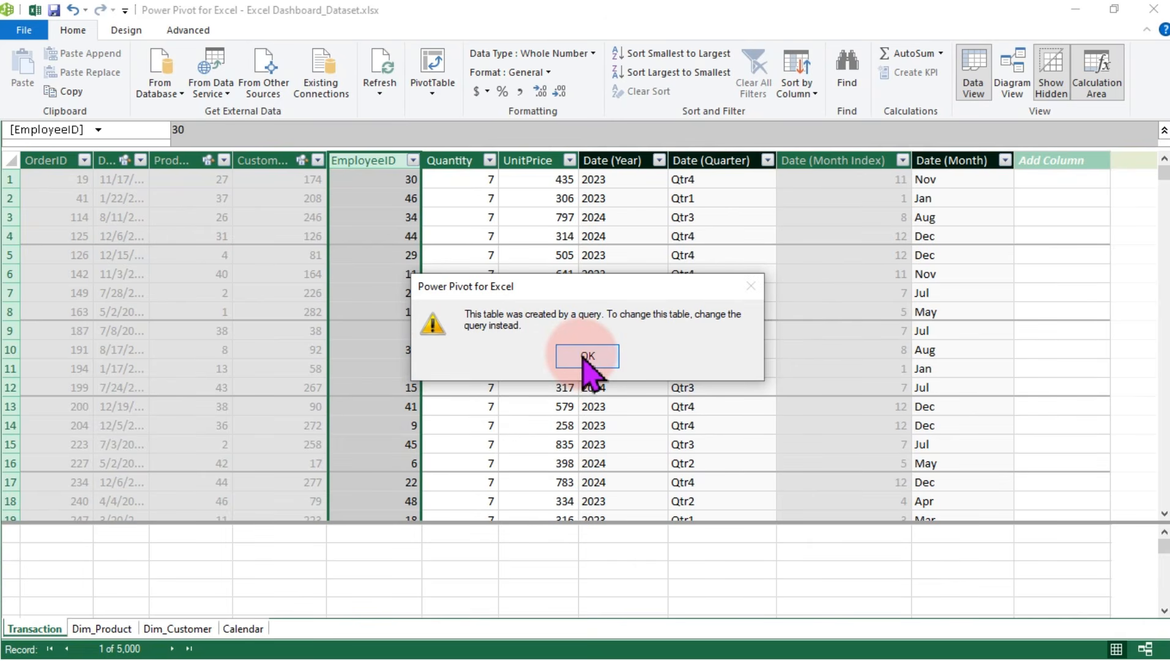
left_click(586, 356)
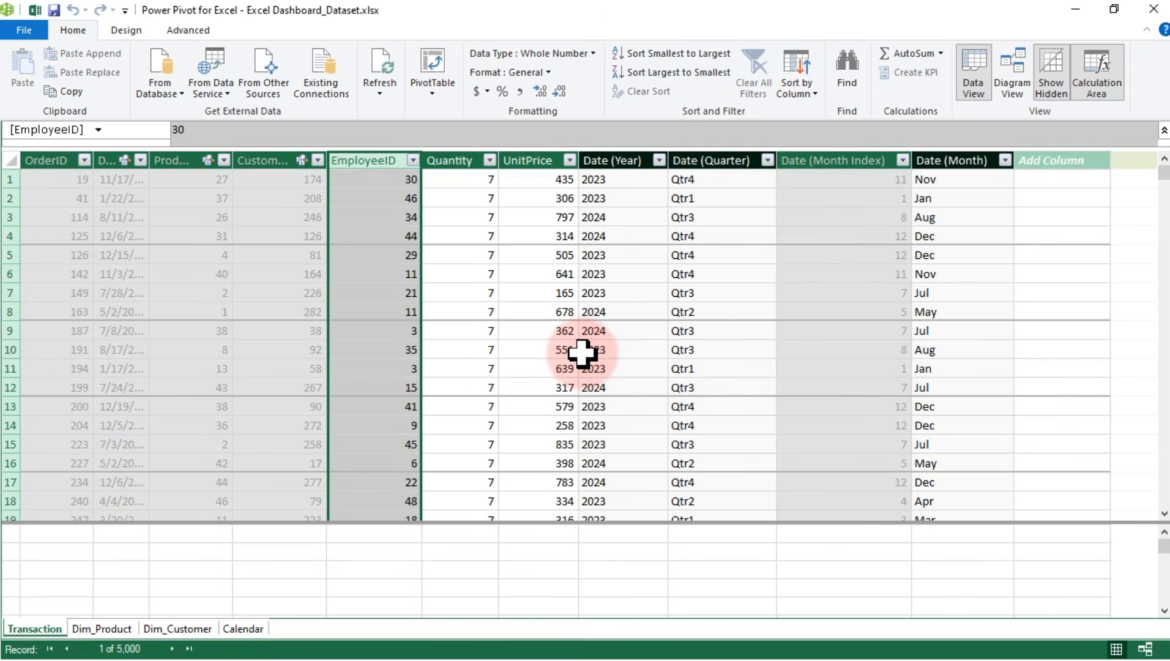
Hide the Transaction table's EmployeeID, Date (Year), Date (Quarter) and Date (Month) columns from client tools
right_click(347, 164)
left_click(437, 324)
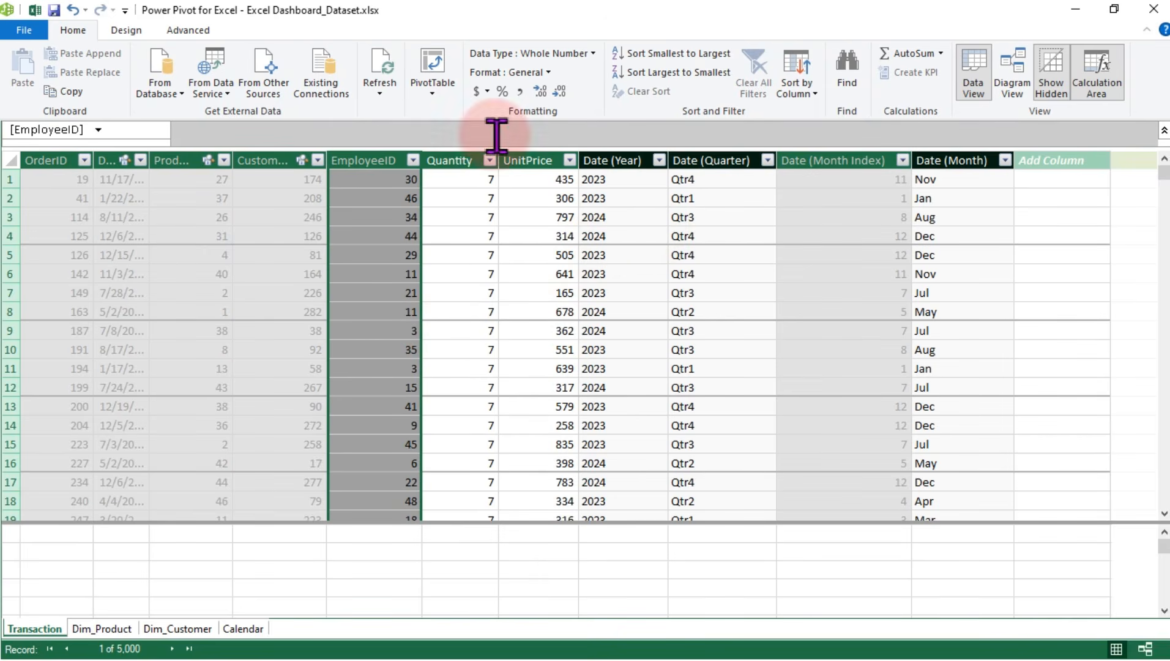
left_click(627, 160)
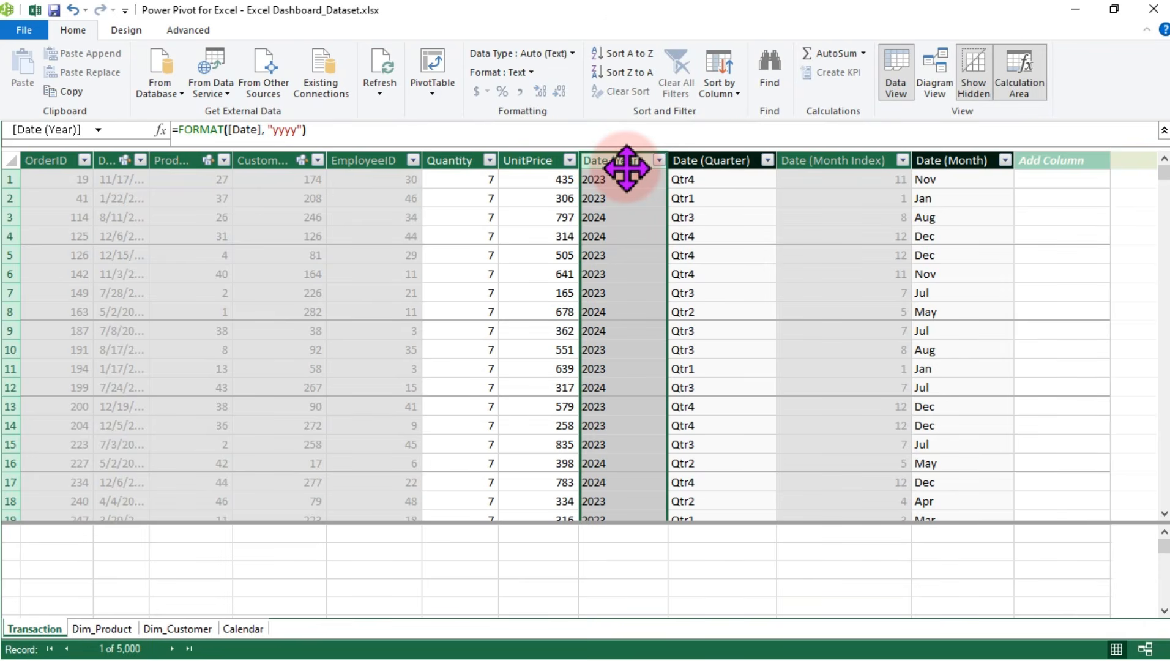
right_click(631, 166)
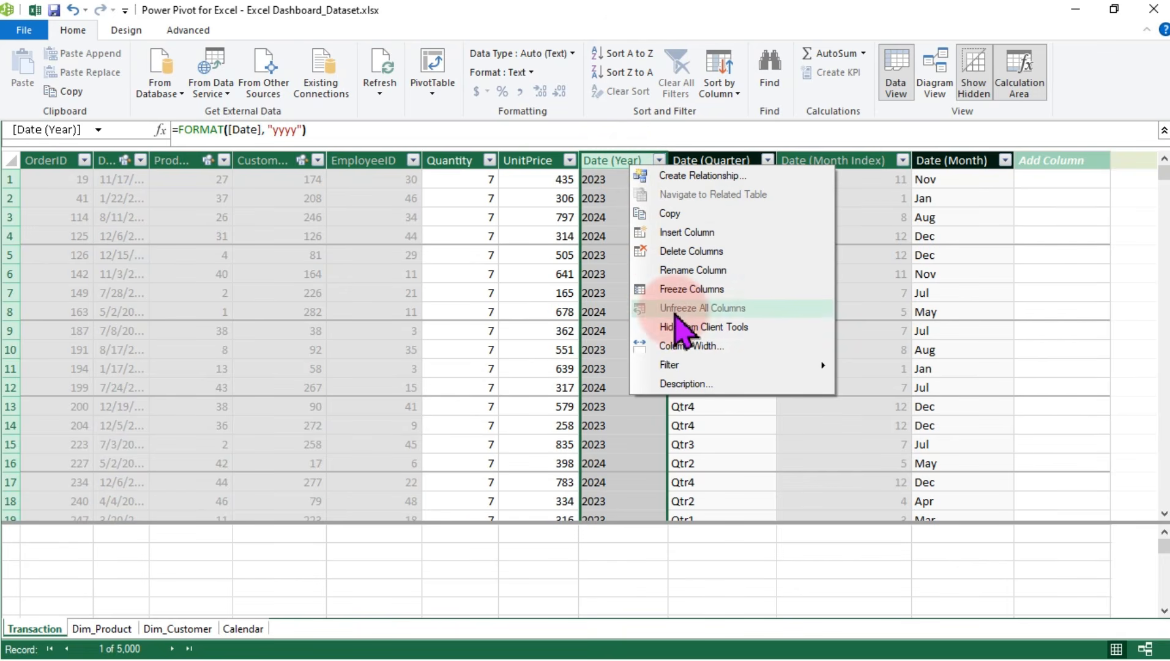
left_click(685, 329)
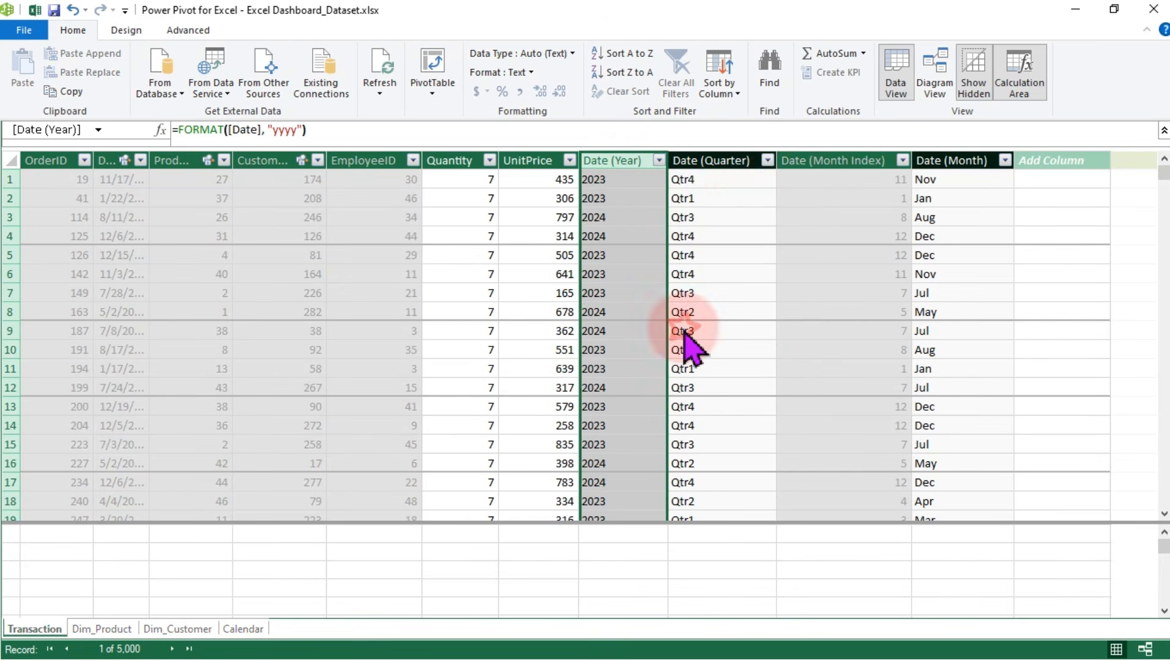
left_click(715, 150)
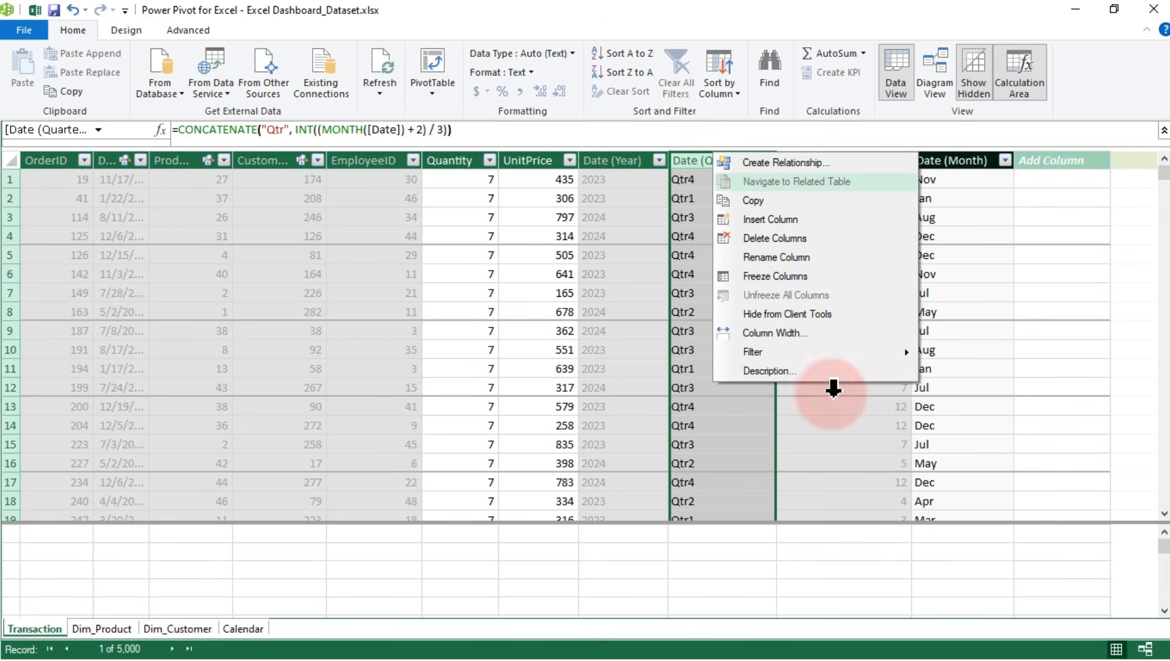
left_click(759, 314)
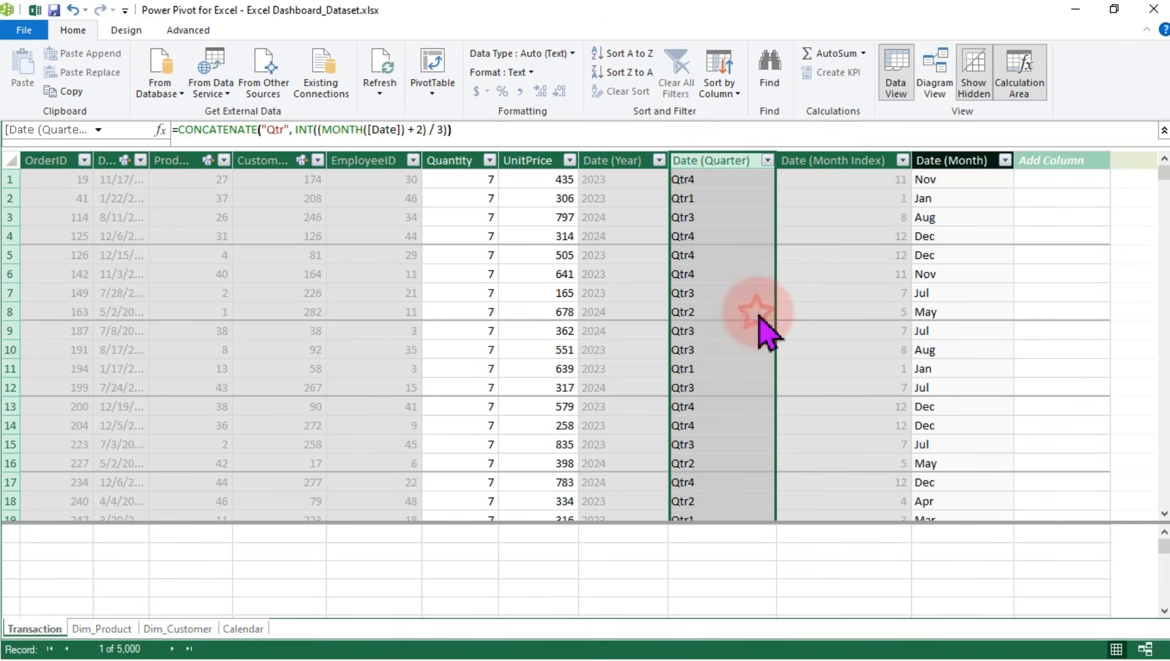
left_click(975, 160)
right_click(980, 169)
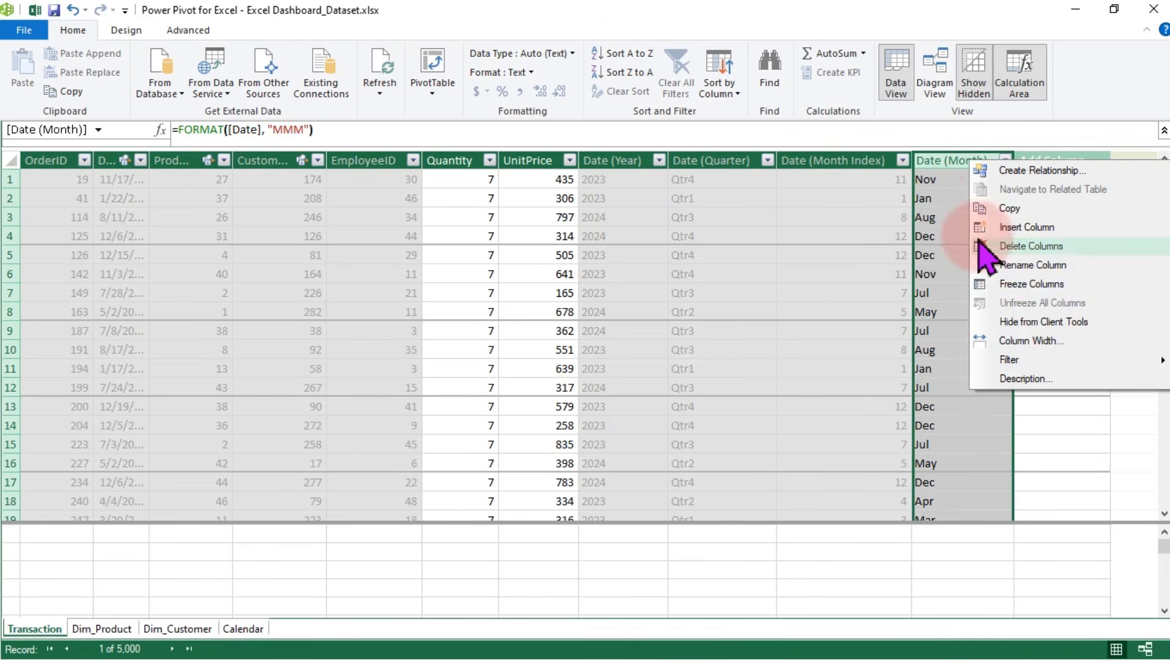
left_click(1031, 321)
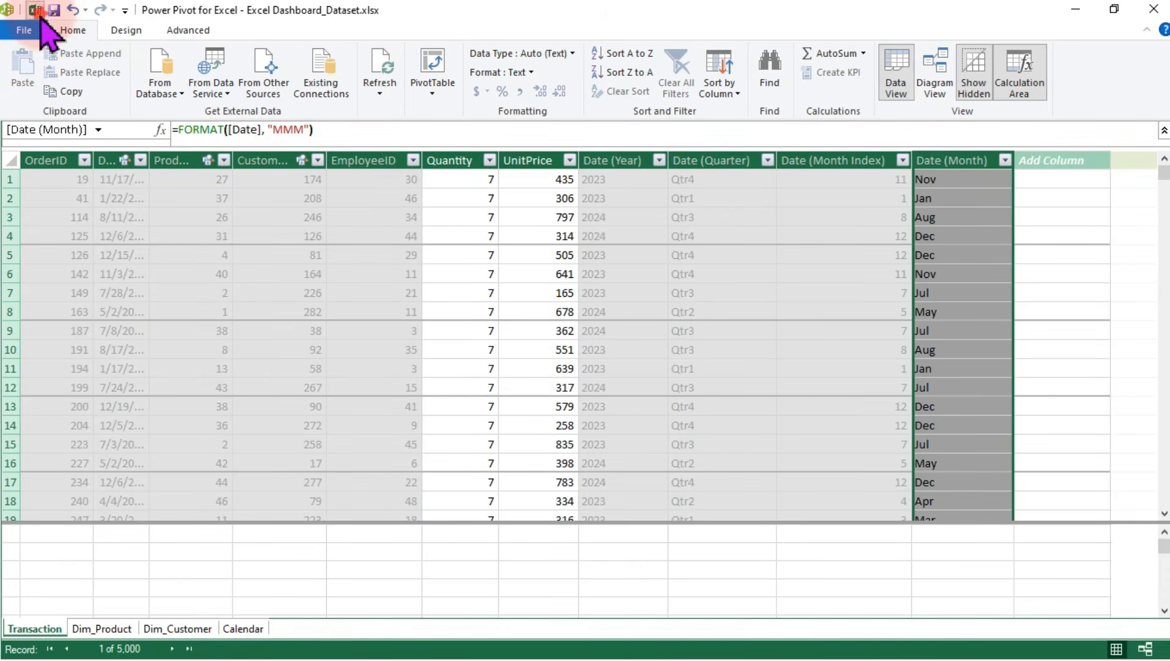
Check the Transaction fields offered to the PivotTable in Excel against the unhidden Quantity and UnitPrice columns in Power Pivot
left_click(37, 12)
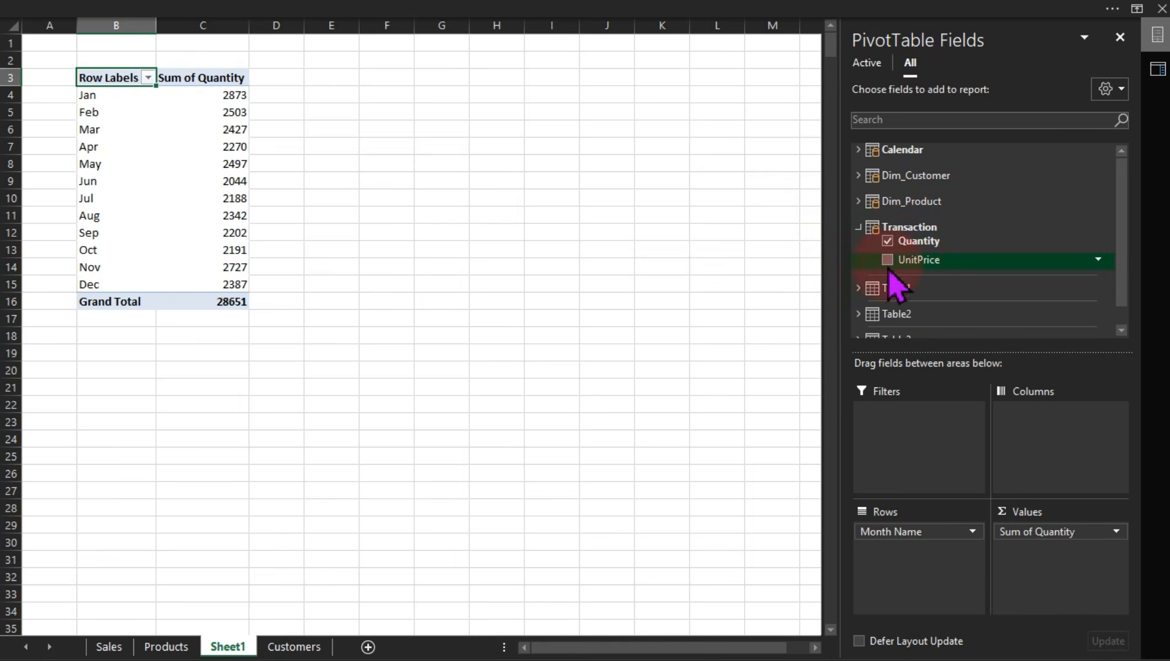
left_click(867, 230)
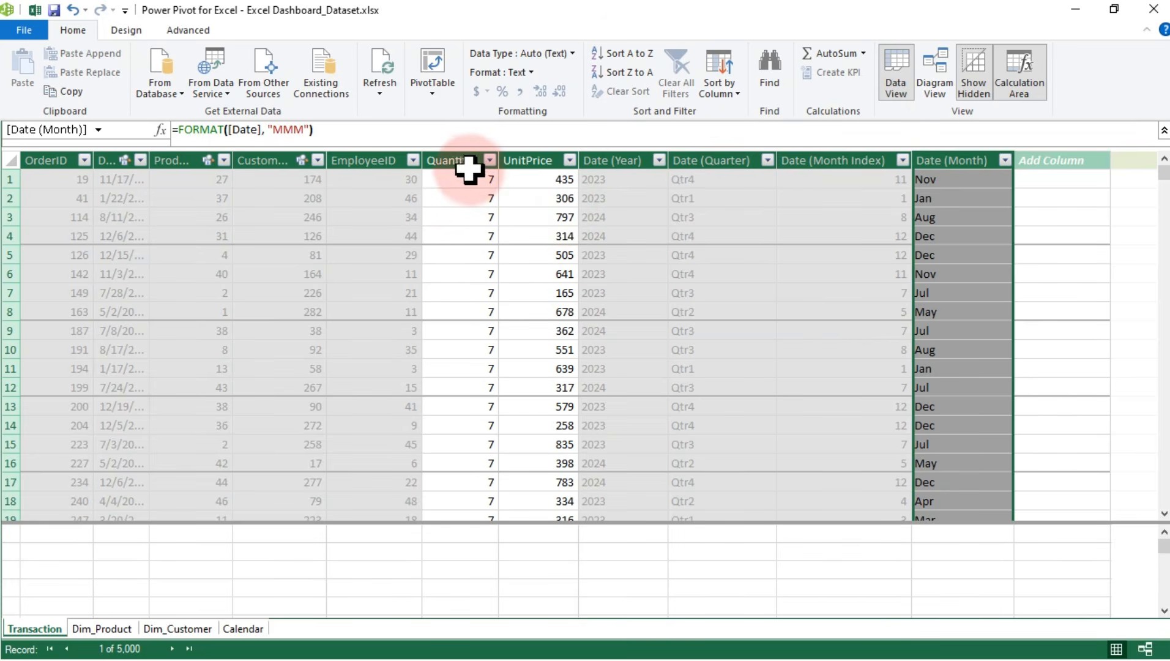
left_click(523, 160)
left_click(484, 161)
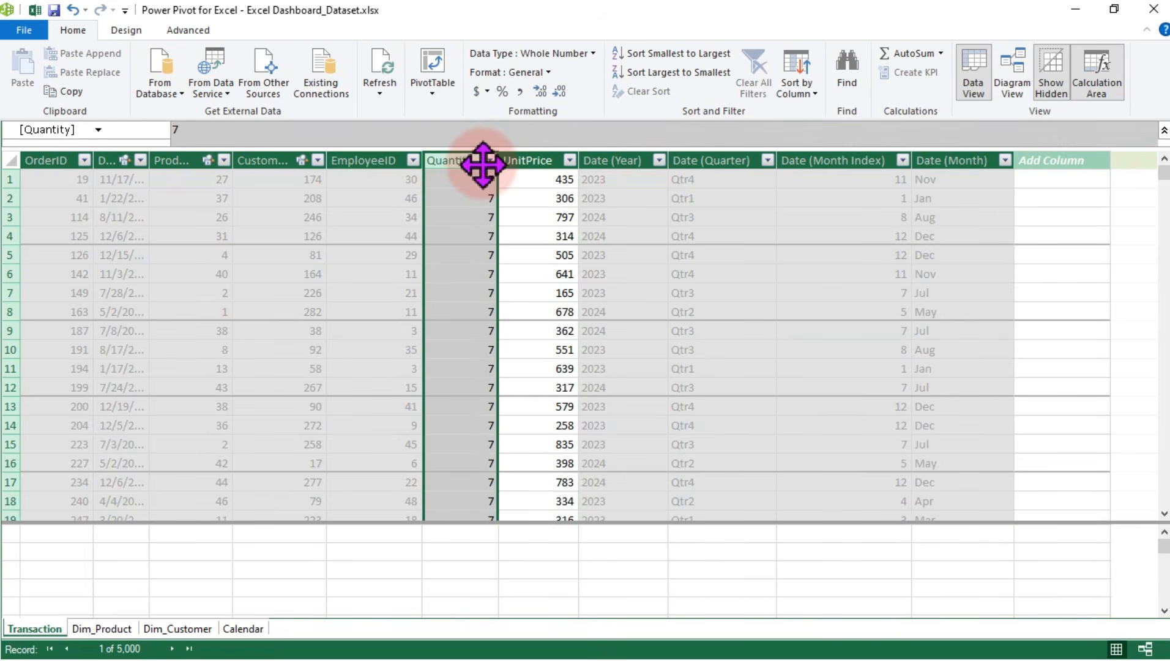
left_click(525, 161)
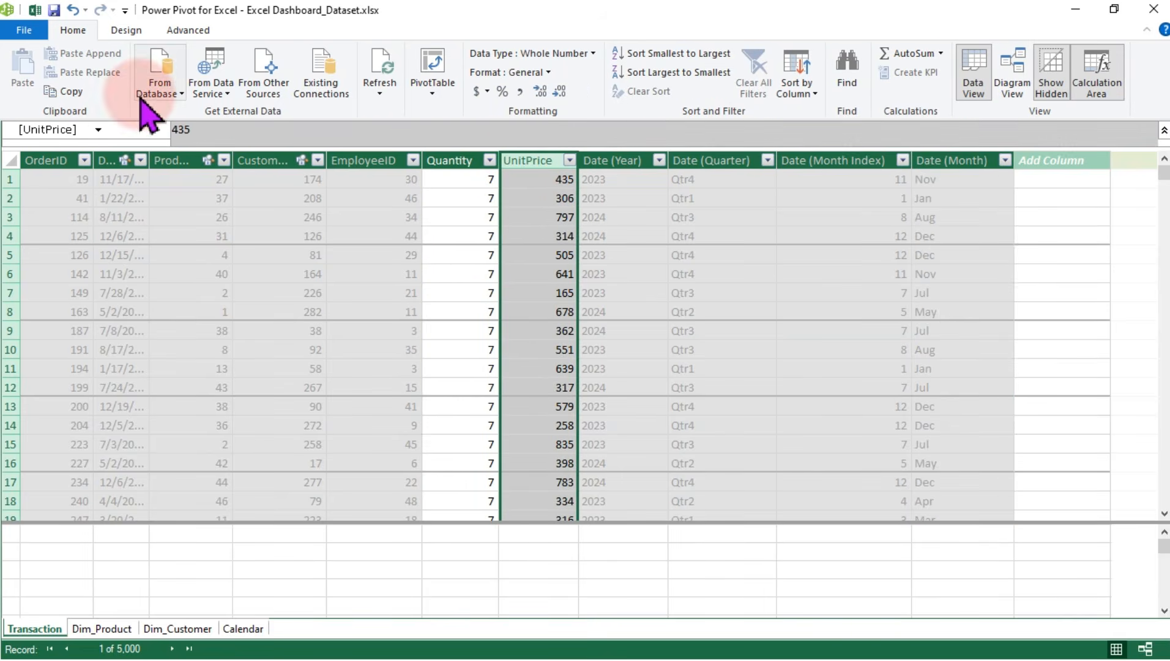
Switch back to Excel, rename the PivotTable's Sheet1 as Analysis and place it after the Customers sheet
left_click(37, 11)
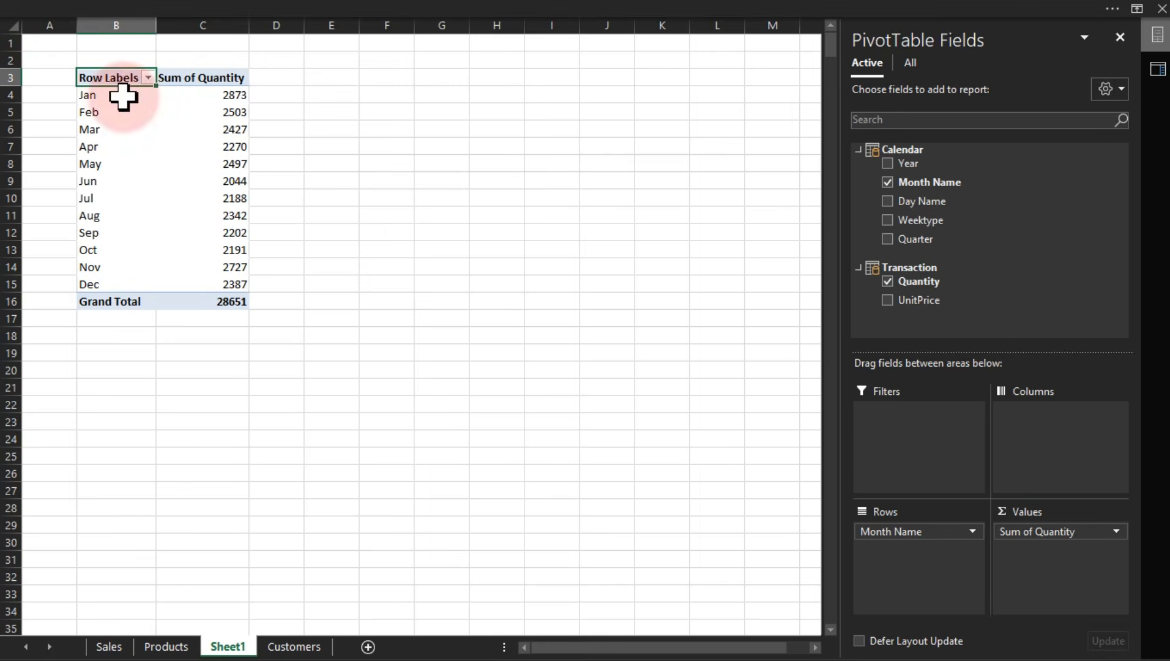
left_click(409, 252)
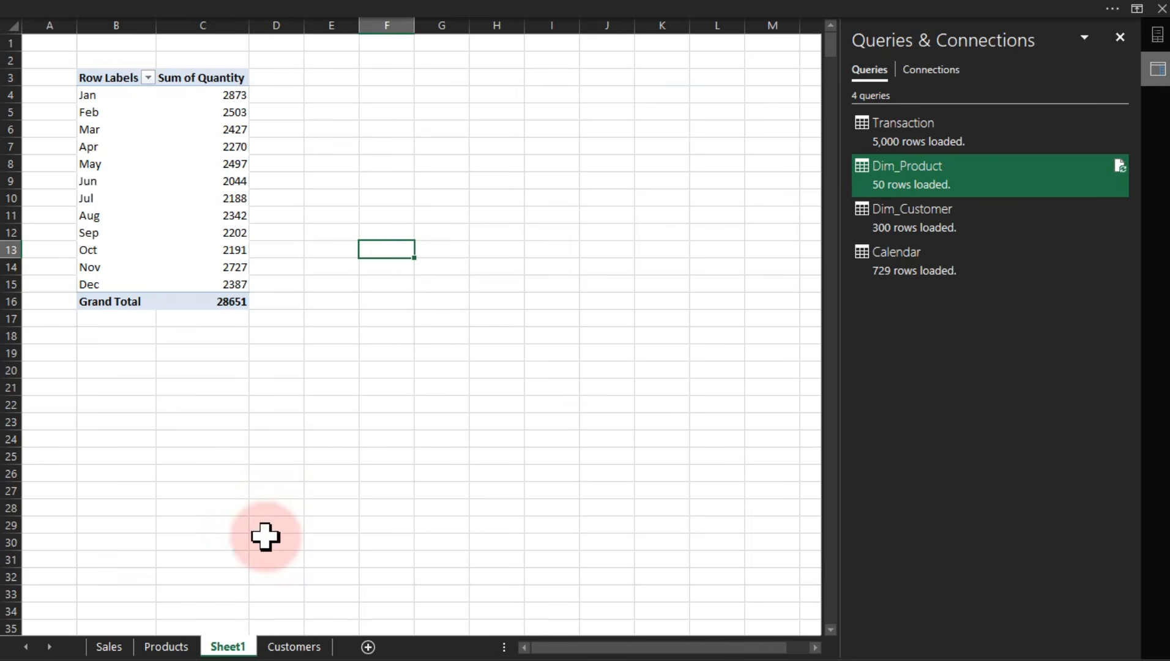
double_click(224, 648)
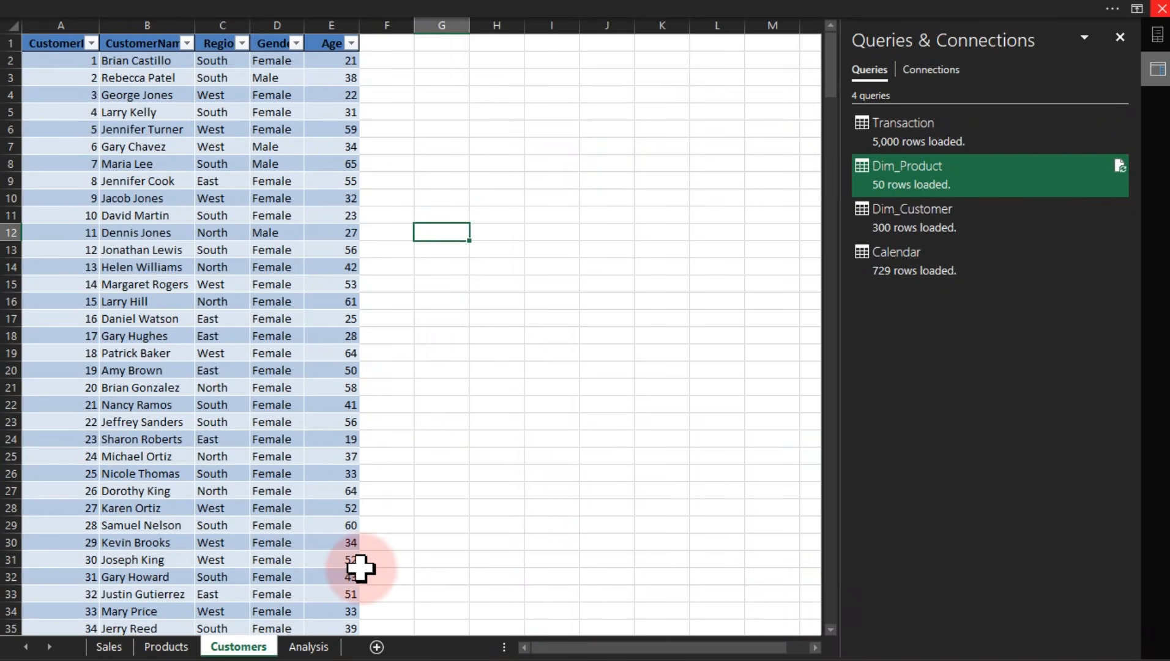
left_click(309, 647)
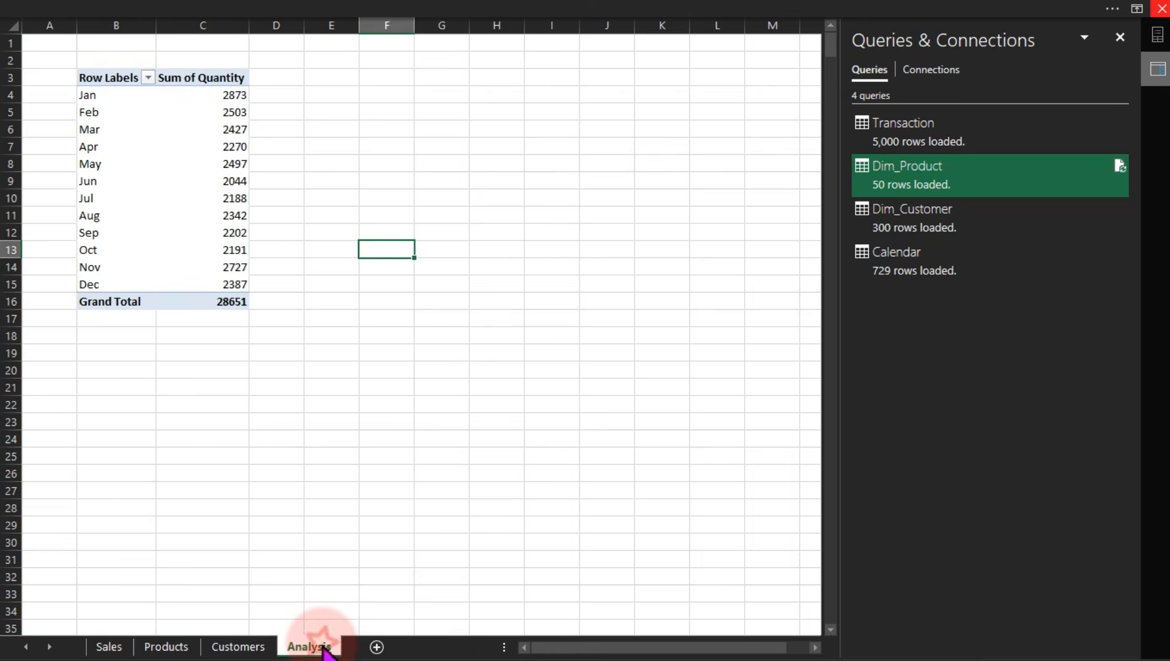
Add a new worksheet named Dashboard after Analysis and close the Queries & Connections pane
left_click(376, 647)
double_click(375, 647)
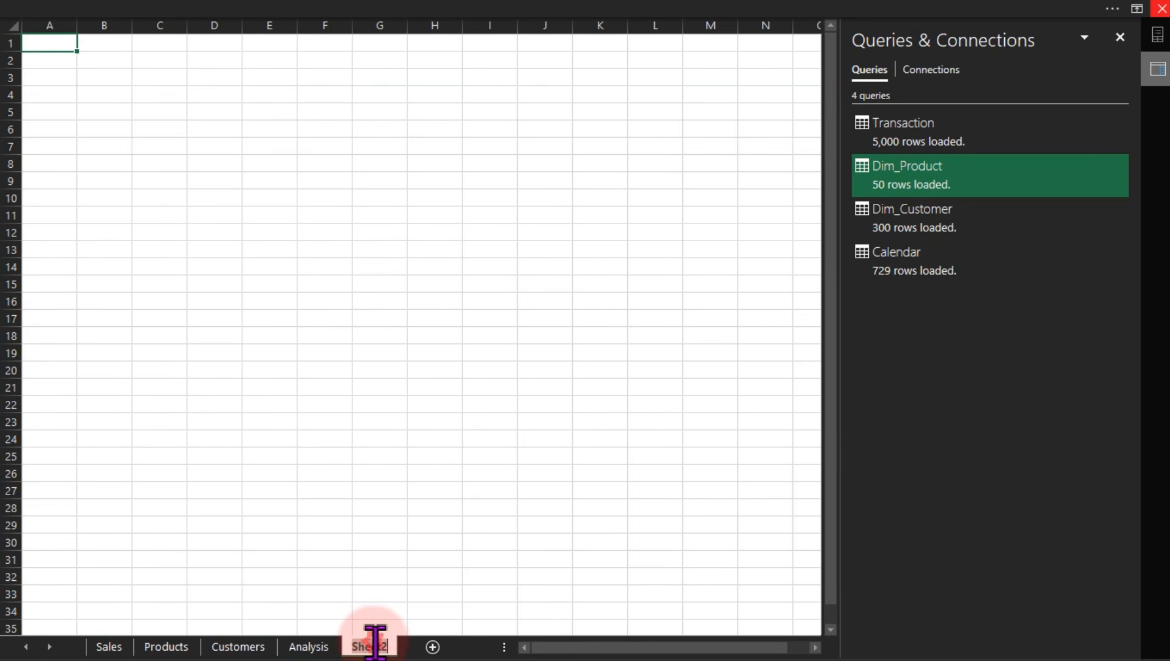
type("Dashboard")
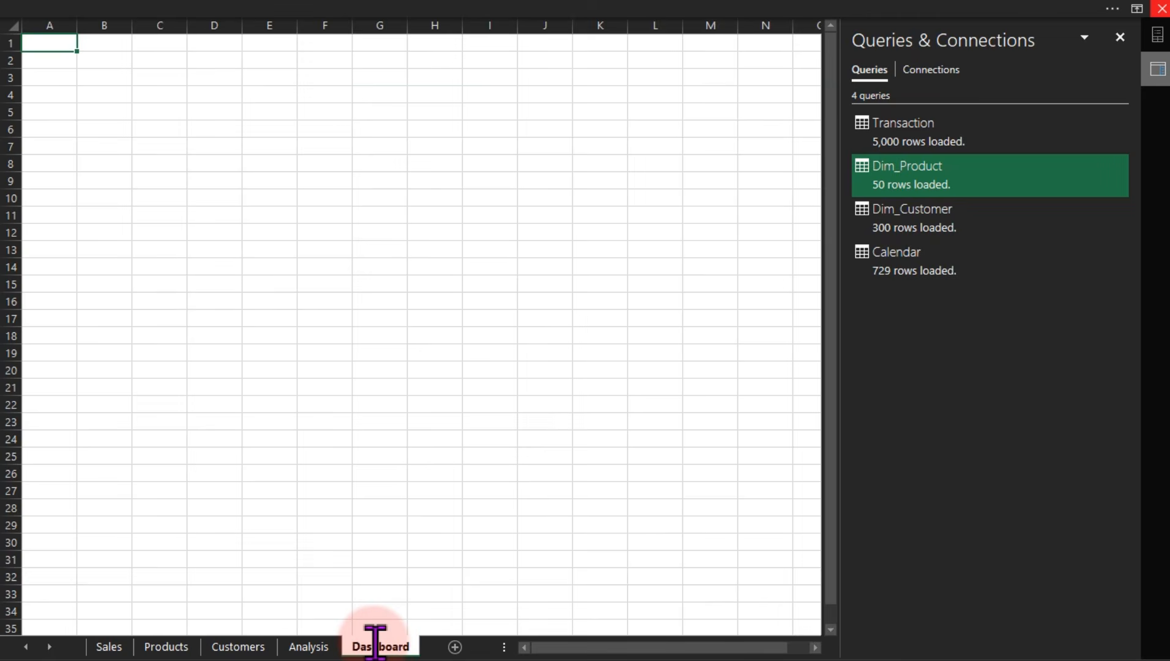
key("Return")
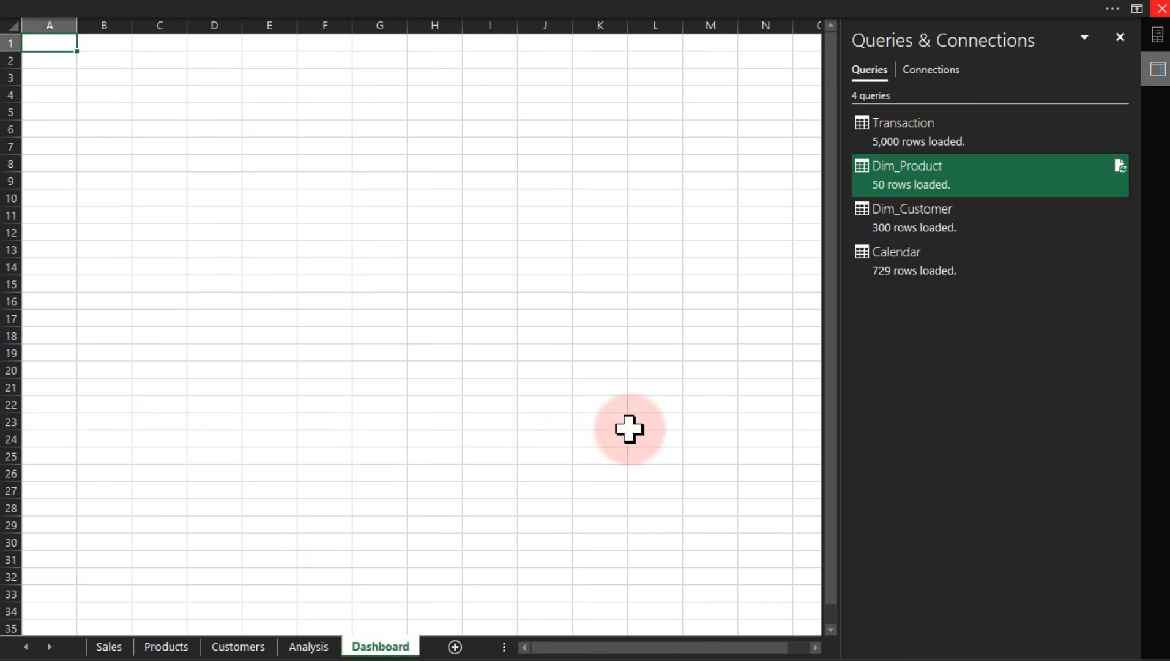
left_click(1120, 37)
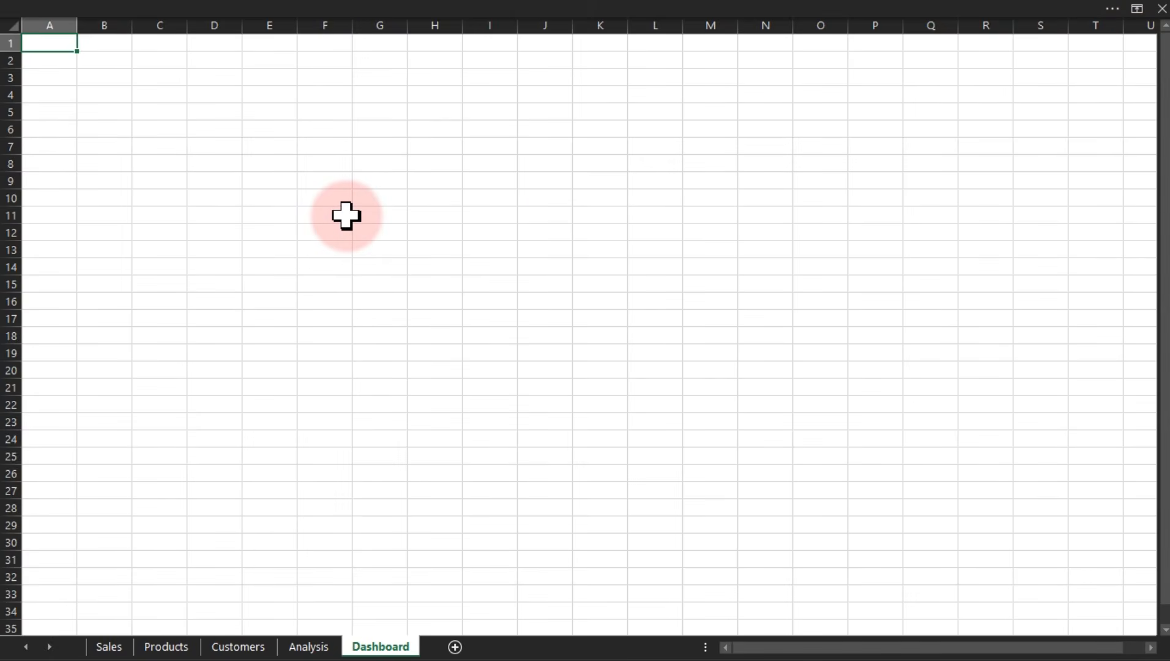
Set the ribbon to show tabs and commands all the time and return it to auto-hide
left_click(309, 216)
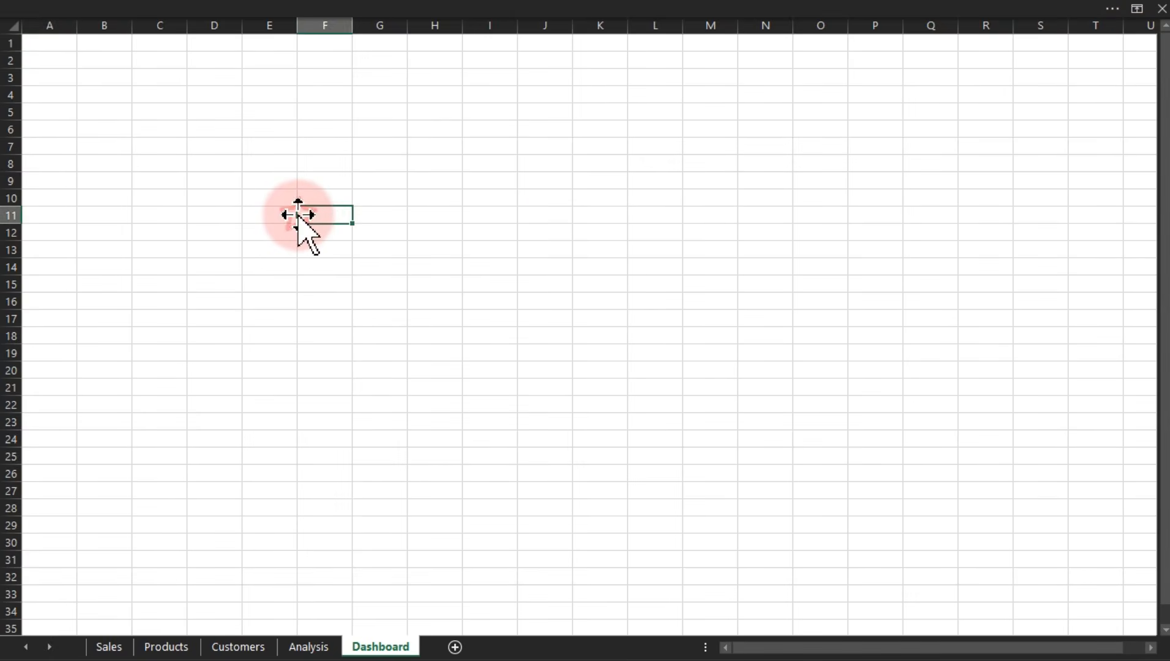
left_click(401, 7)
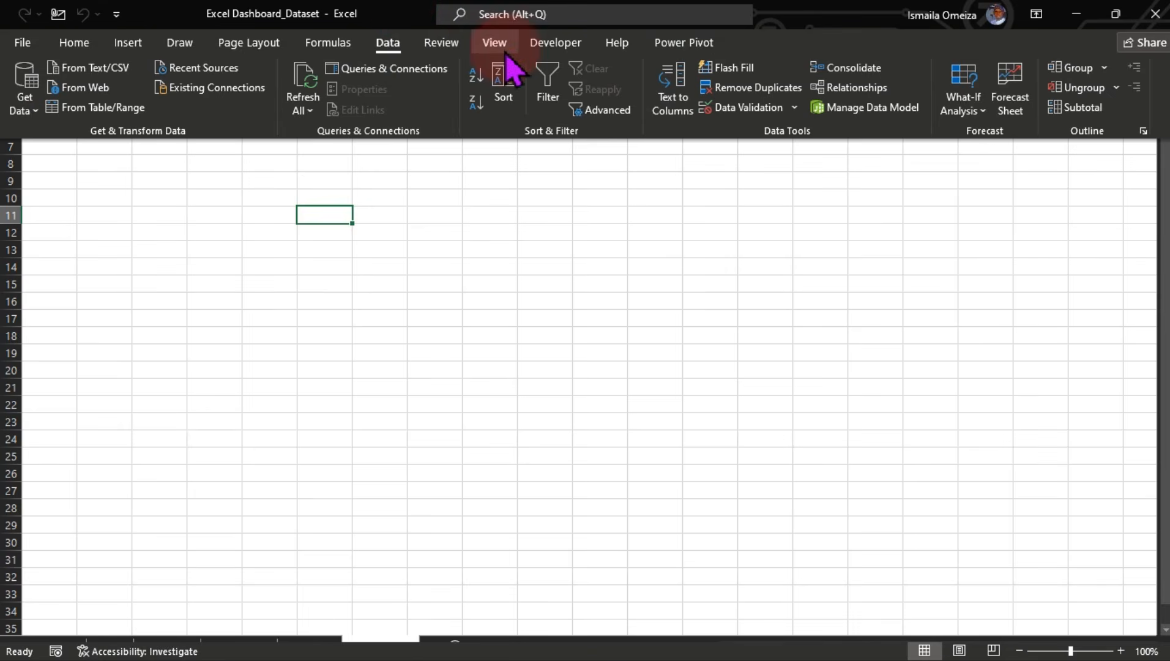
left_click(1037, 14)
left_click(1044, 166)
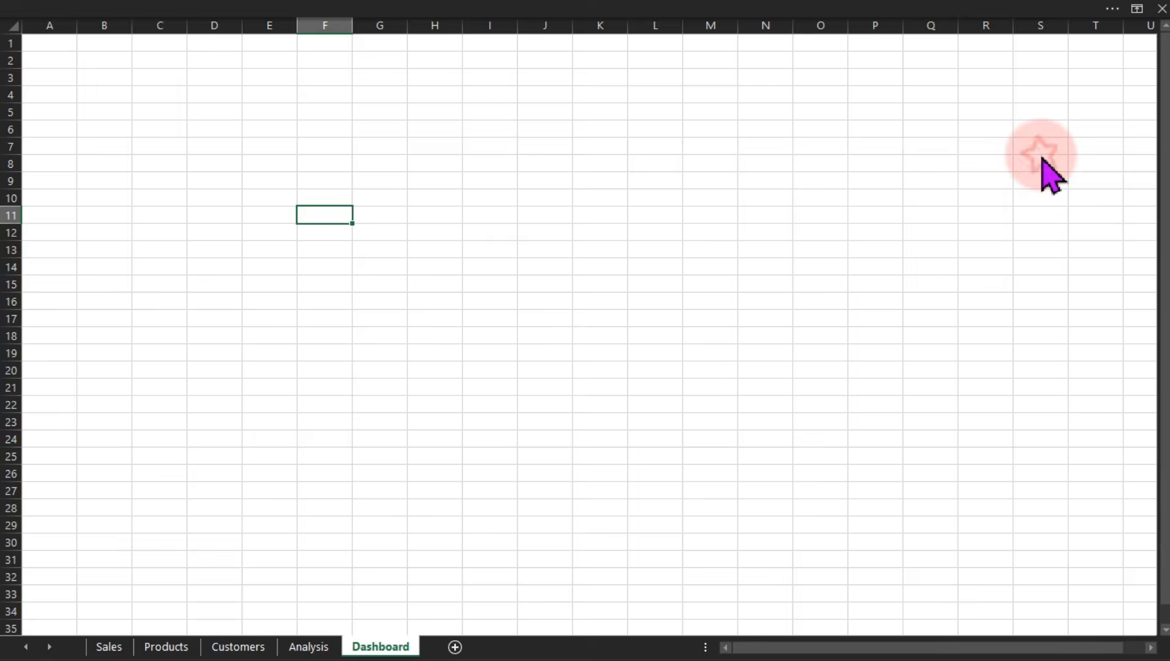
left_click(727, 297)
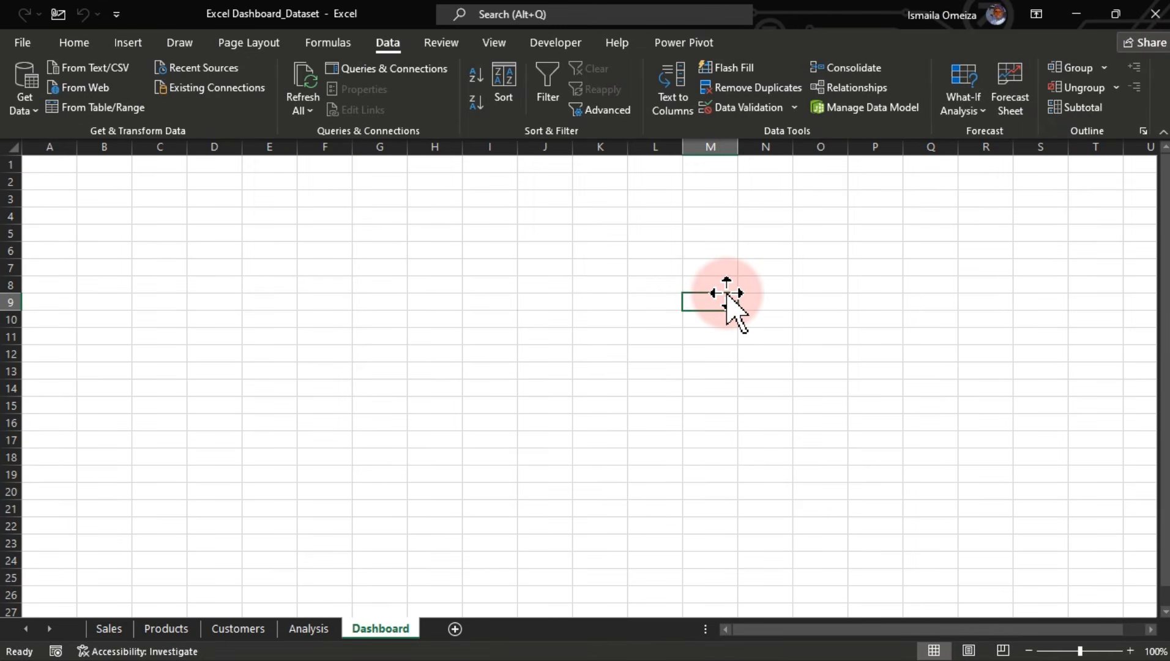
left_click(1045, 14)
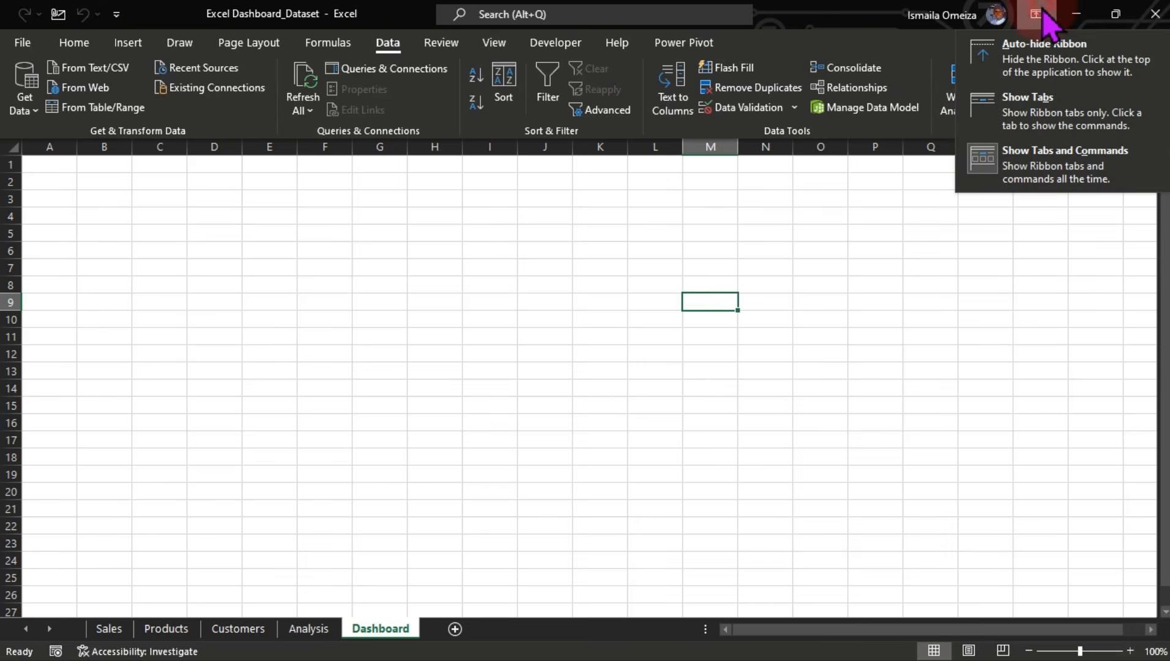
left_click(1048, 63)
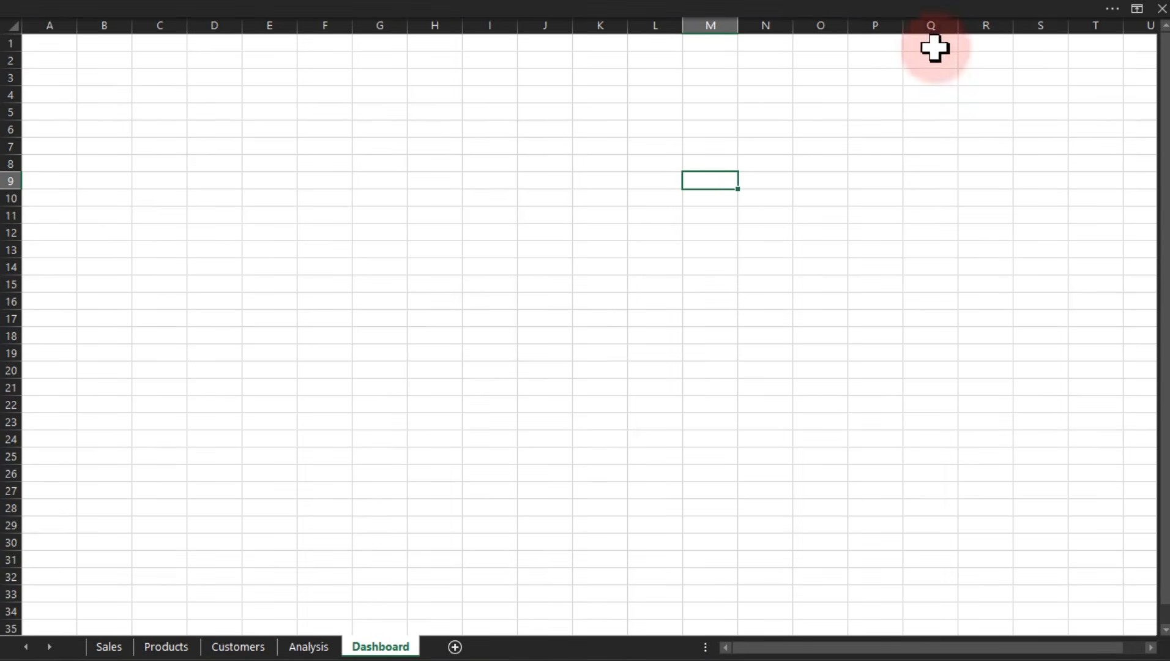
Turn off the gridlines on the Dashboard sheet
left_click(446, 19)
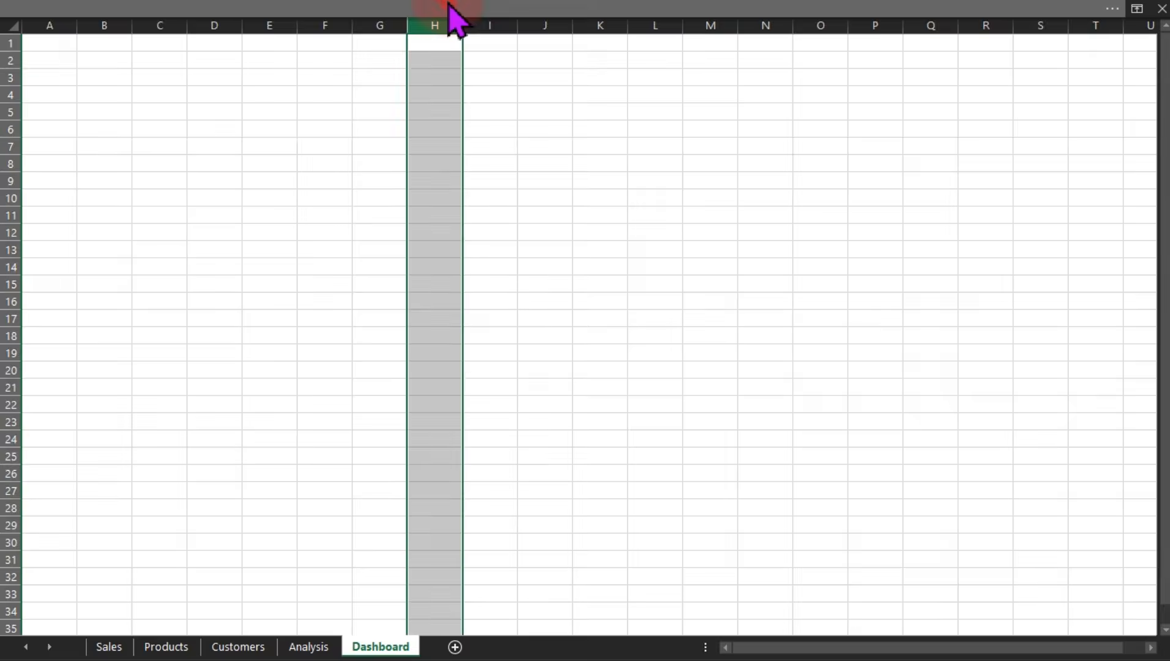
left_click(450, 8)
left_click(618, 258)
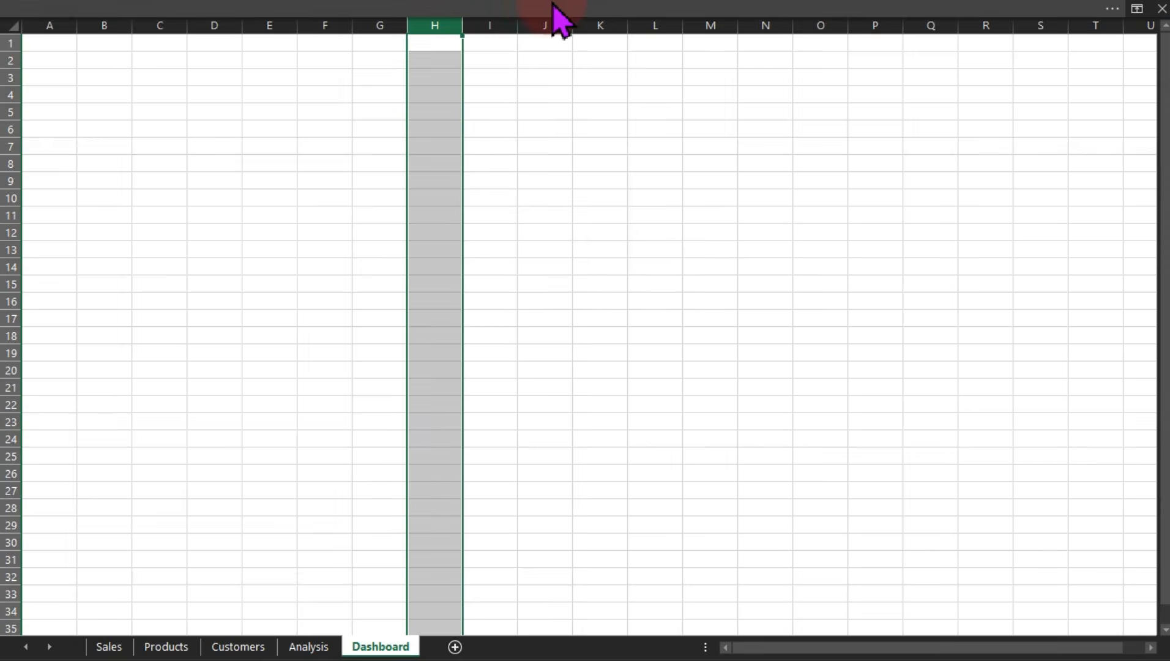
left_click(528, 9)
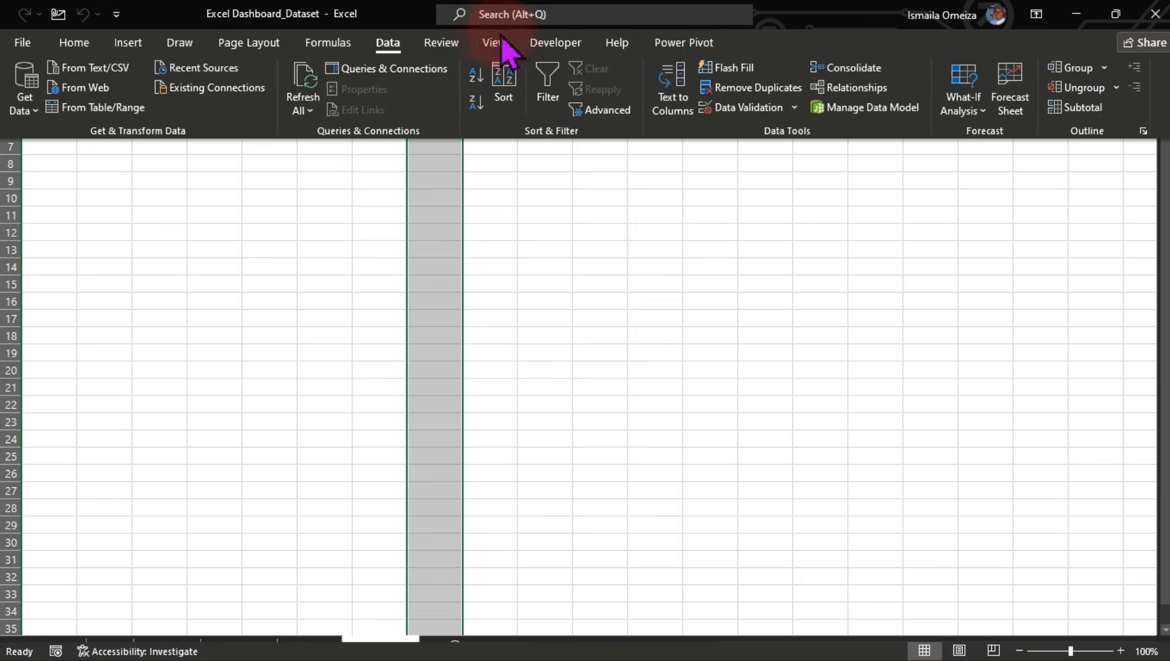
left_click(496, 43)
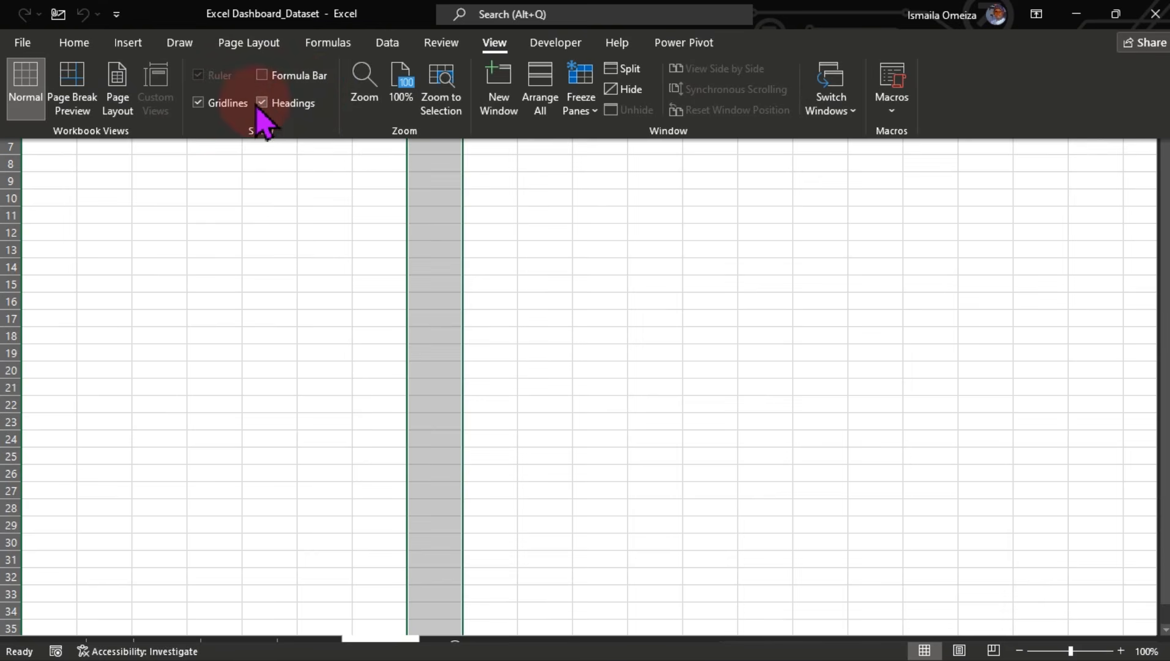
left_click(237, 114)
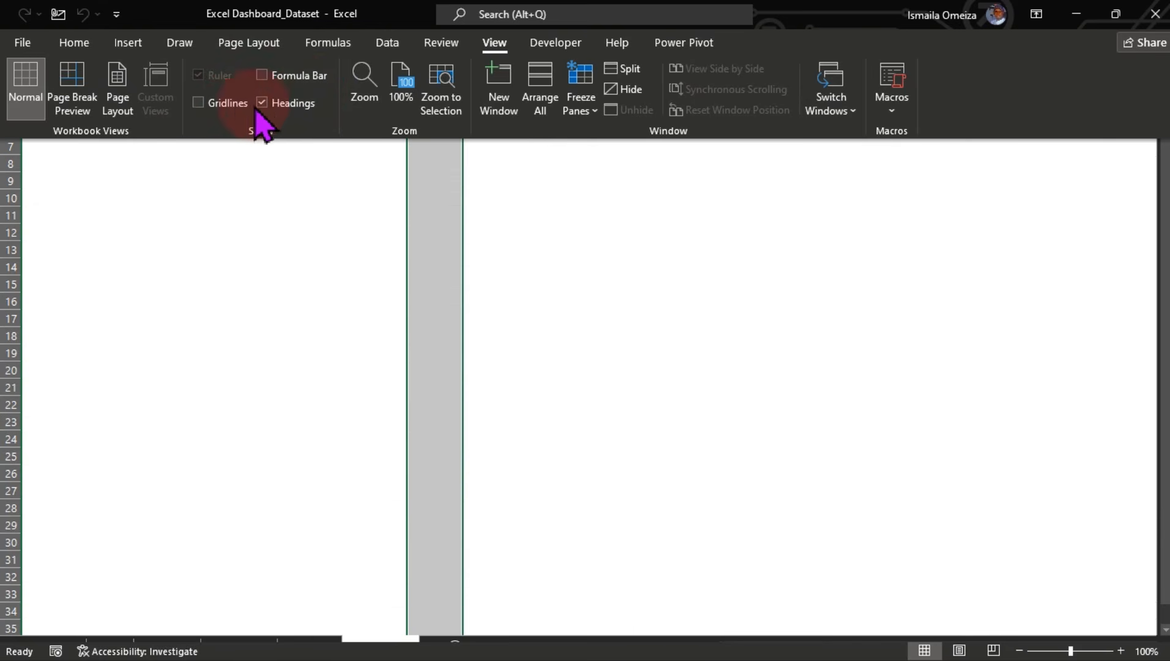
Hide the row and column headings on the Dashboard sheet and replace the column selection with a single cell
left_click(263, 107)
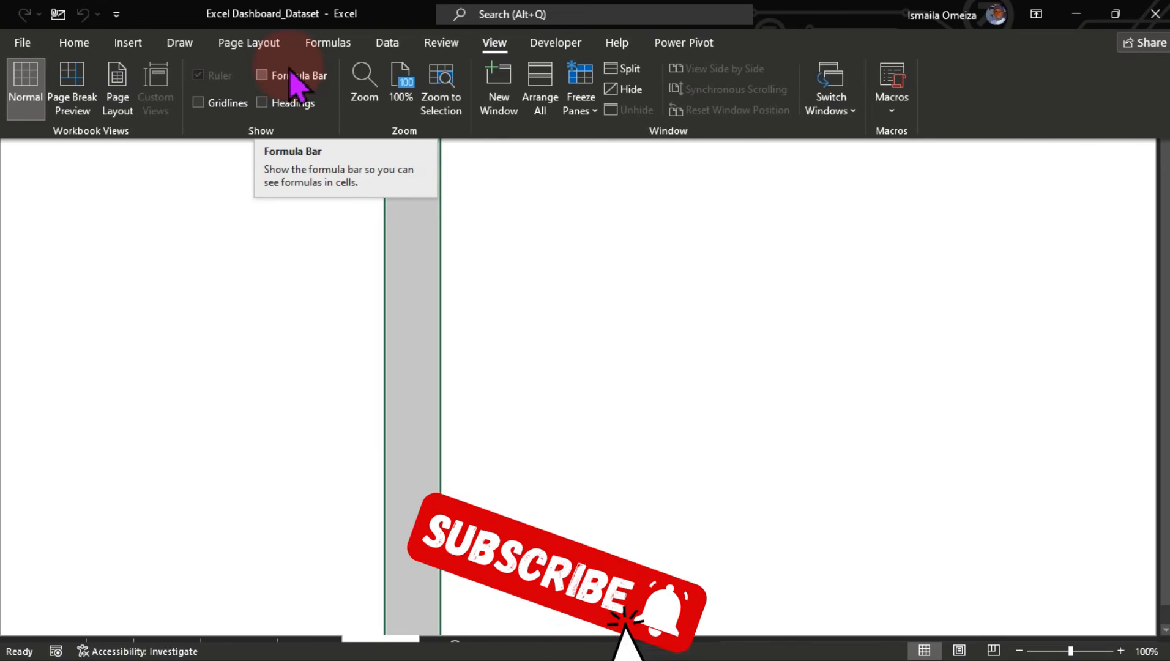
left_click(261, 204)
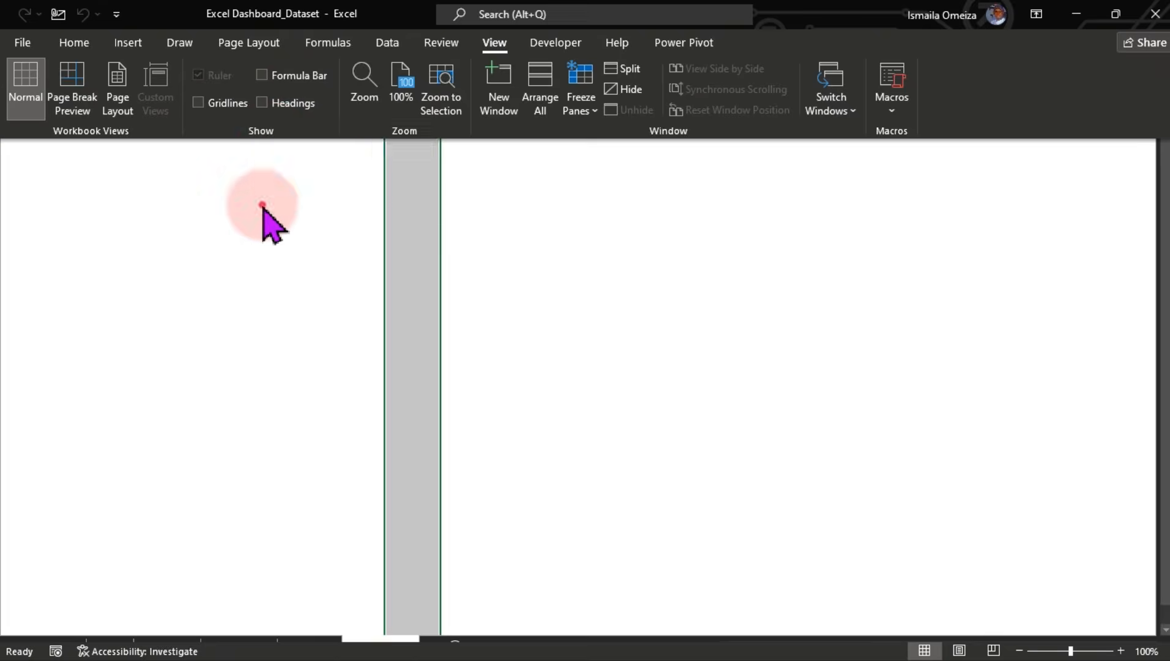
left_click(262, 204)
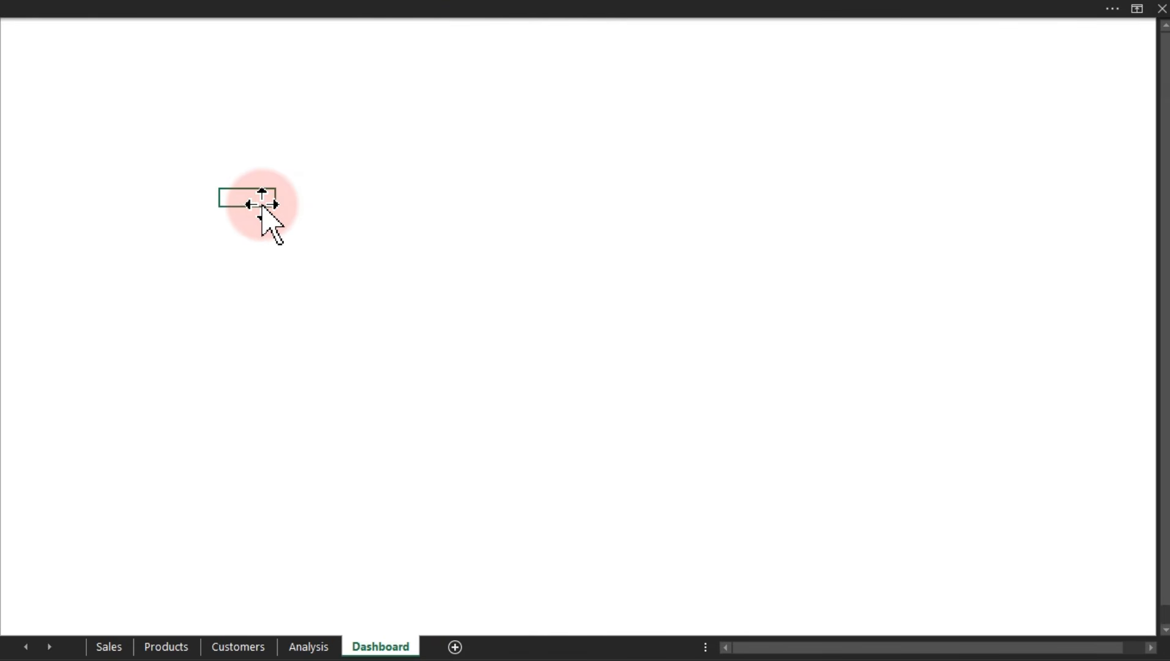
Fill the entire Dashboard sheet with the lightest grey theme color, the first shade beneath white
key("ctrl+a")
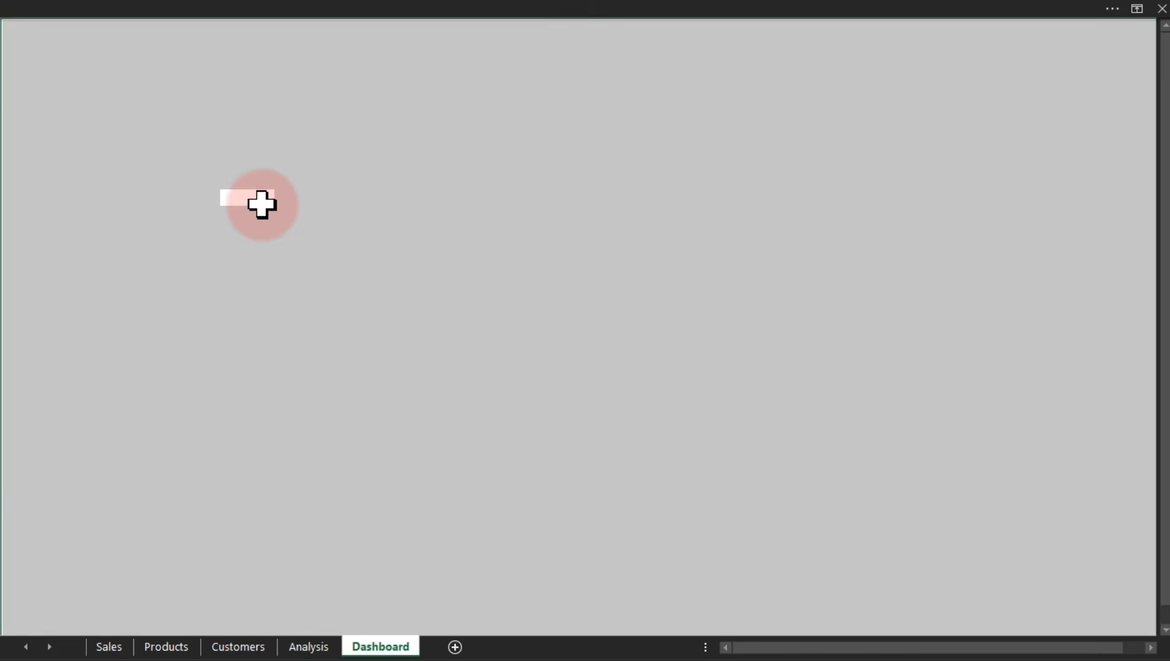
left_click(227, 17)
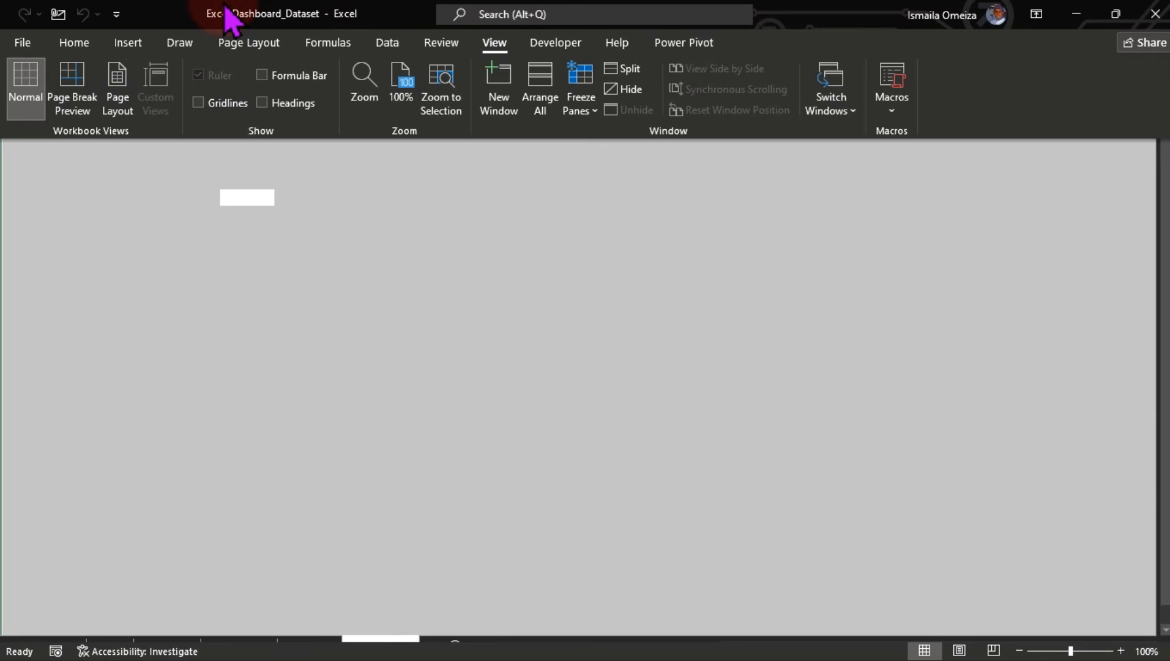
left_click(83, 45)
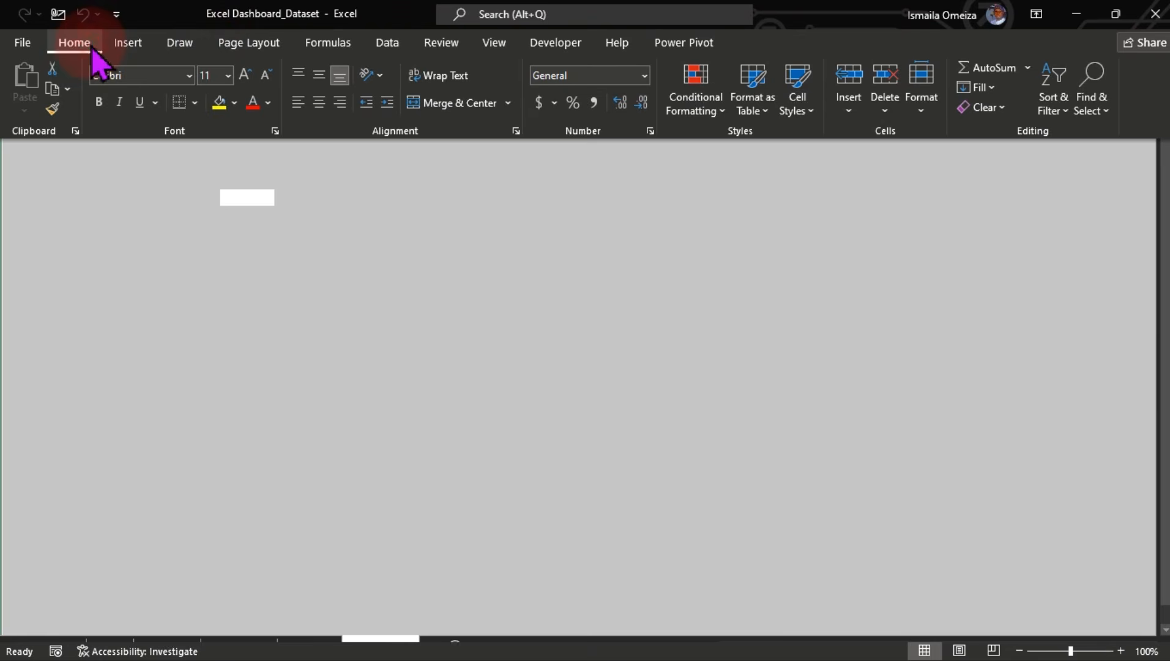
left_click(235, 103)
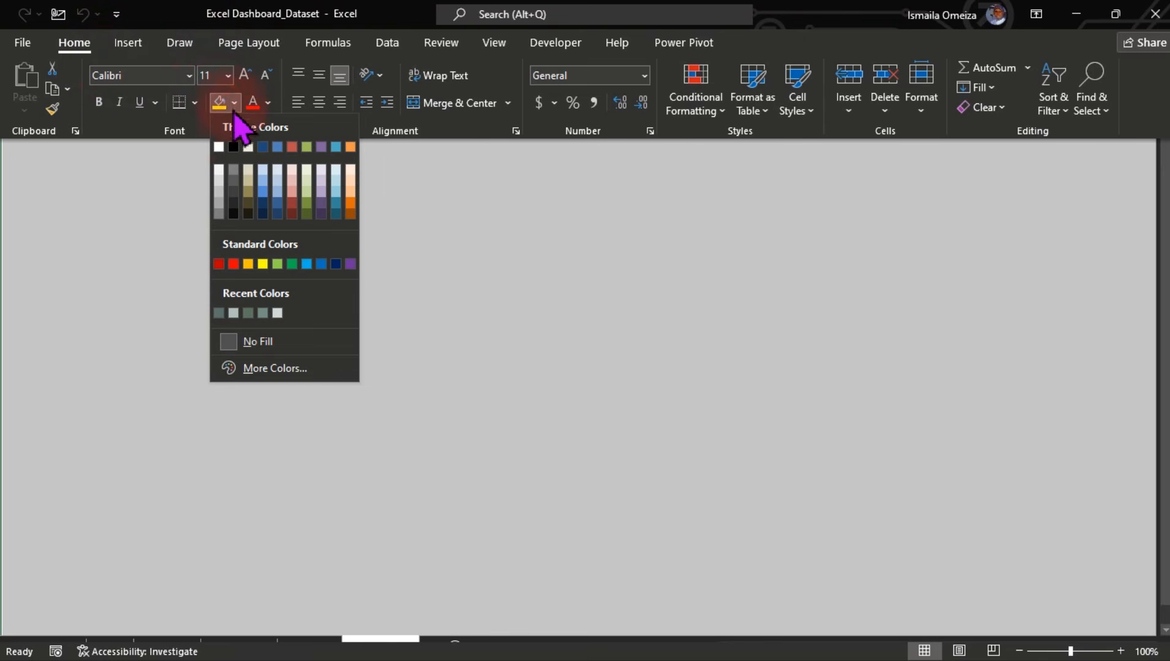
left_click(219, 172)
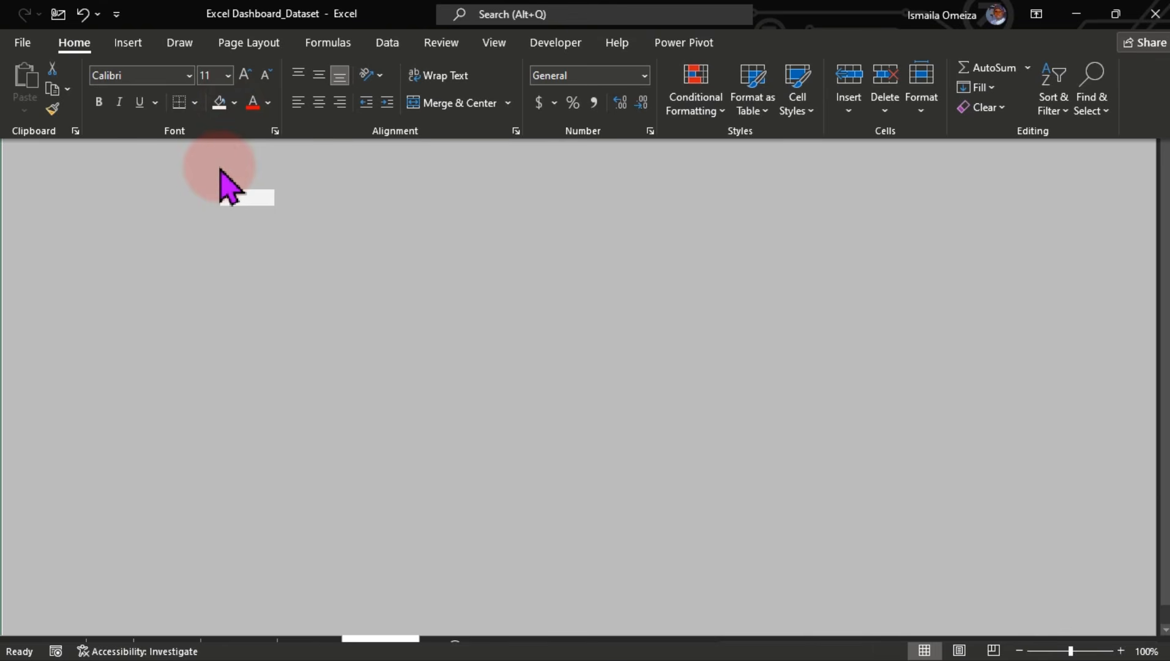
left_click(234, 103)
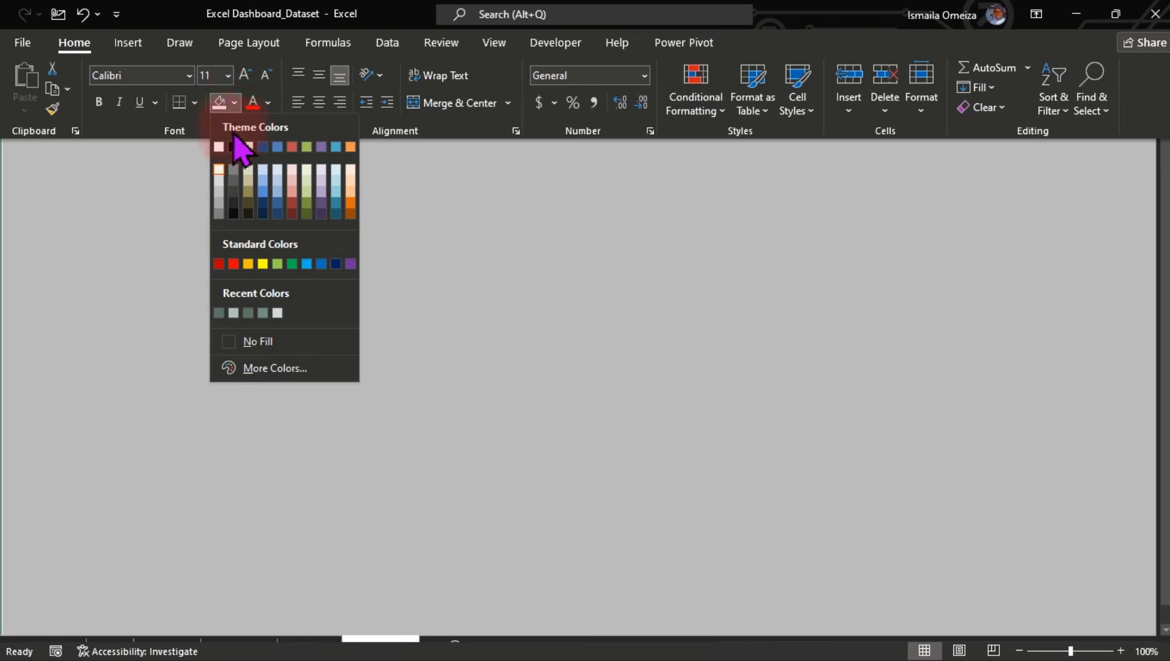
left_click(219, 171)
key("ctrl+shift+F1")
left_click(175, 185)
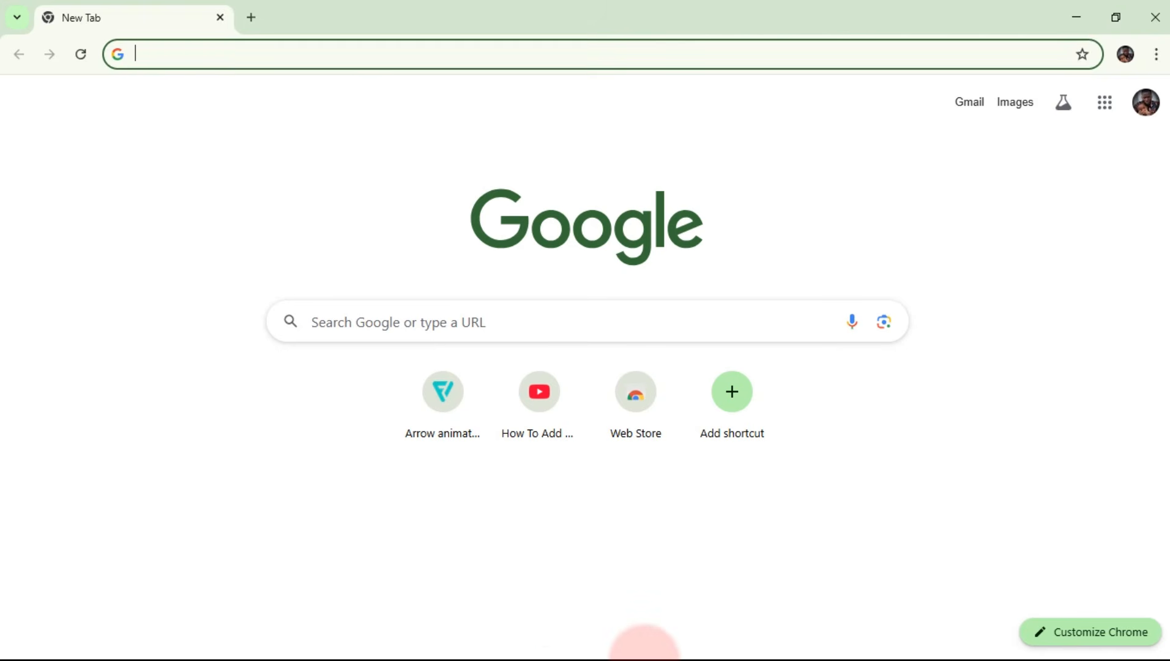
Switch to Chrome, search for "adobe color wheel" and open the Adobe Color website
key("super")
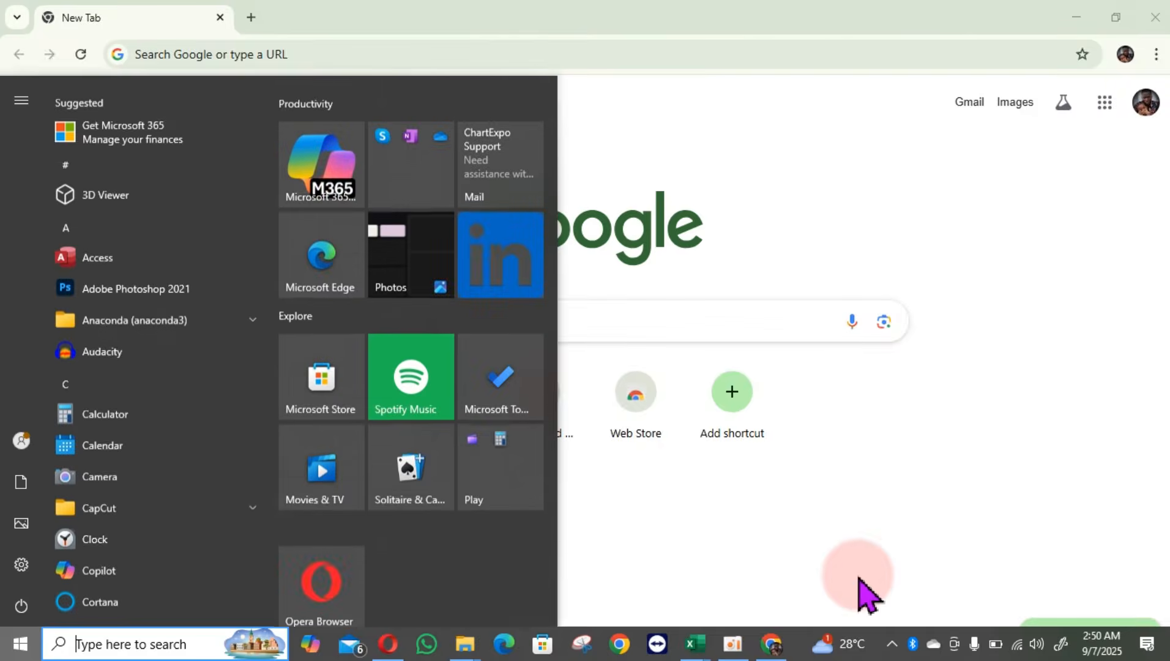
key("super")
left_click(859, 576)
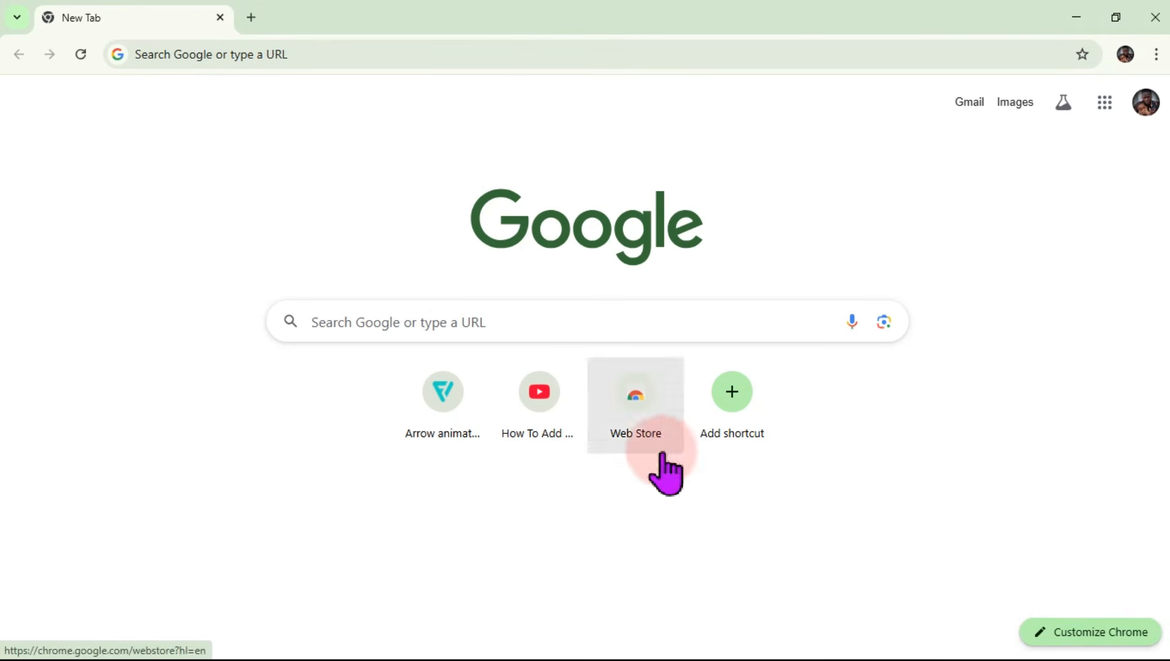
left_click(379, 56)
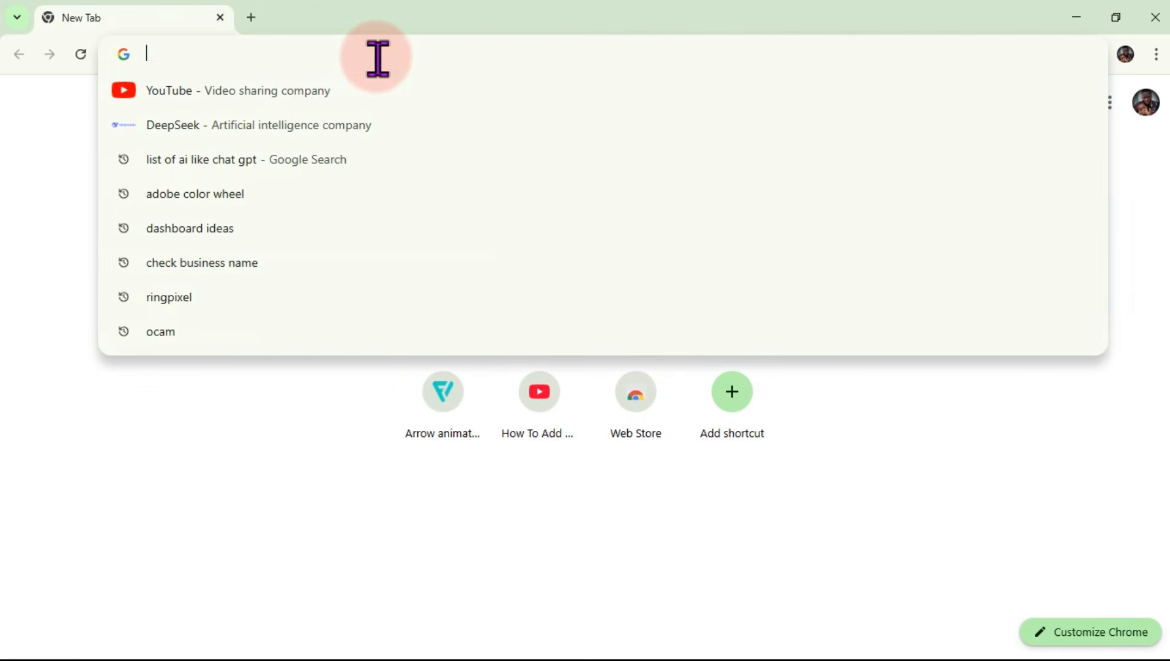
type("ado")
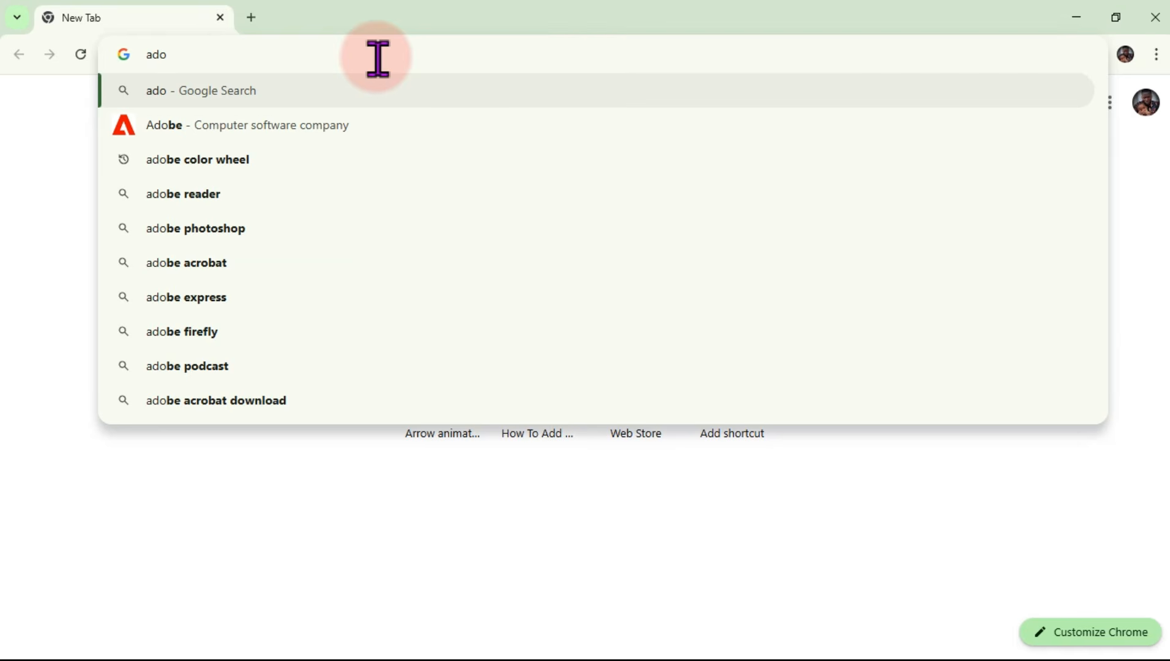
left_click(203, 172)
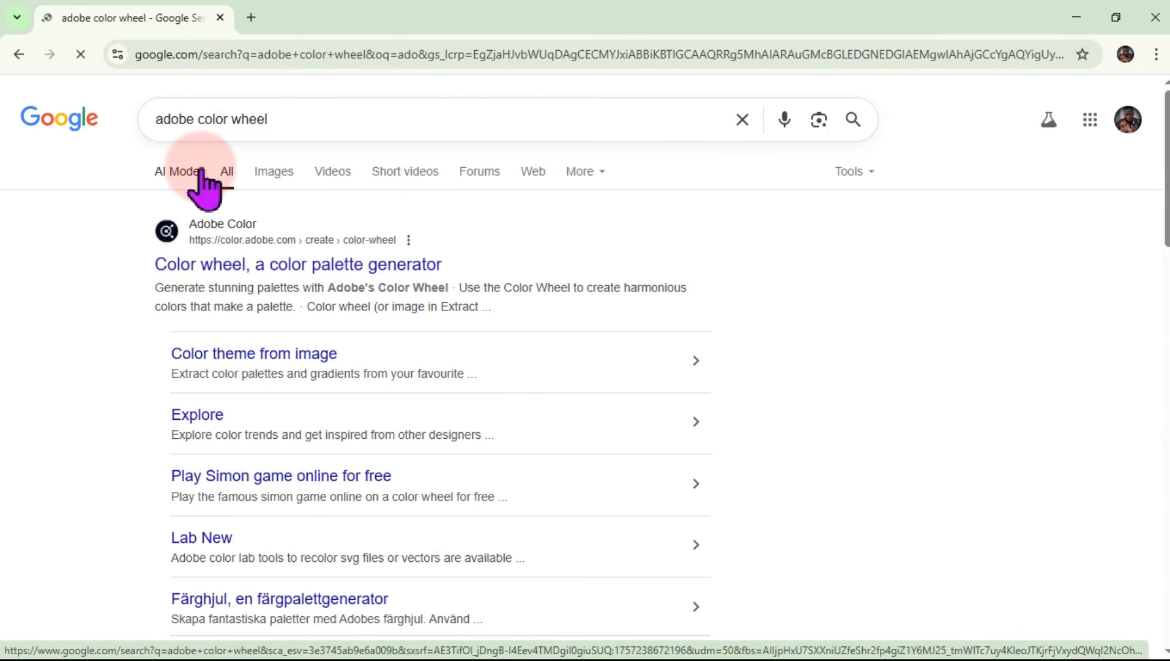
left_click(233, 227)
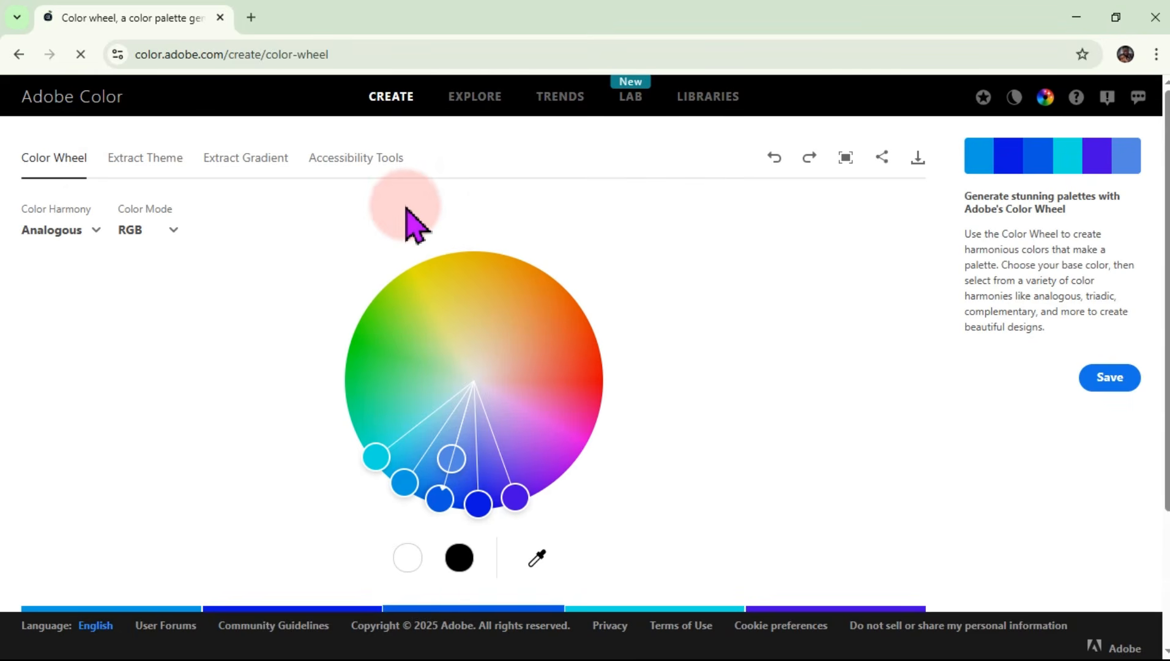
Browse the Explore color themes, dismissing the sign-in prompt, and view the Northern Lights palette's hex codes before closing it
left_click(487, 98)
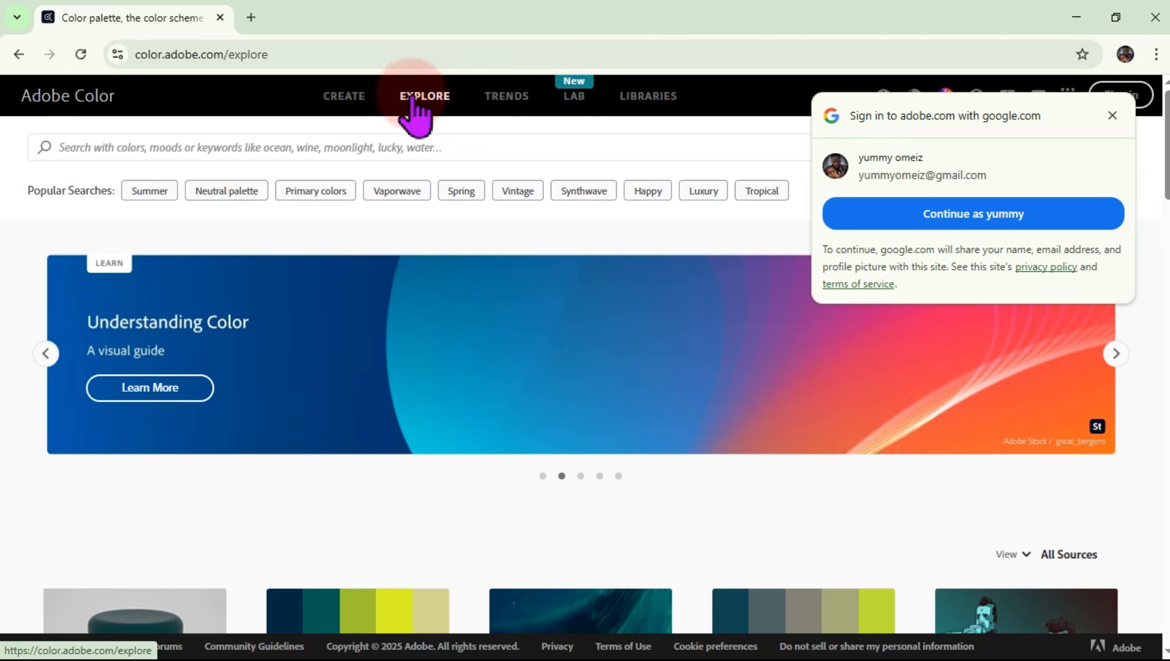
left_click(1111, 116)
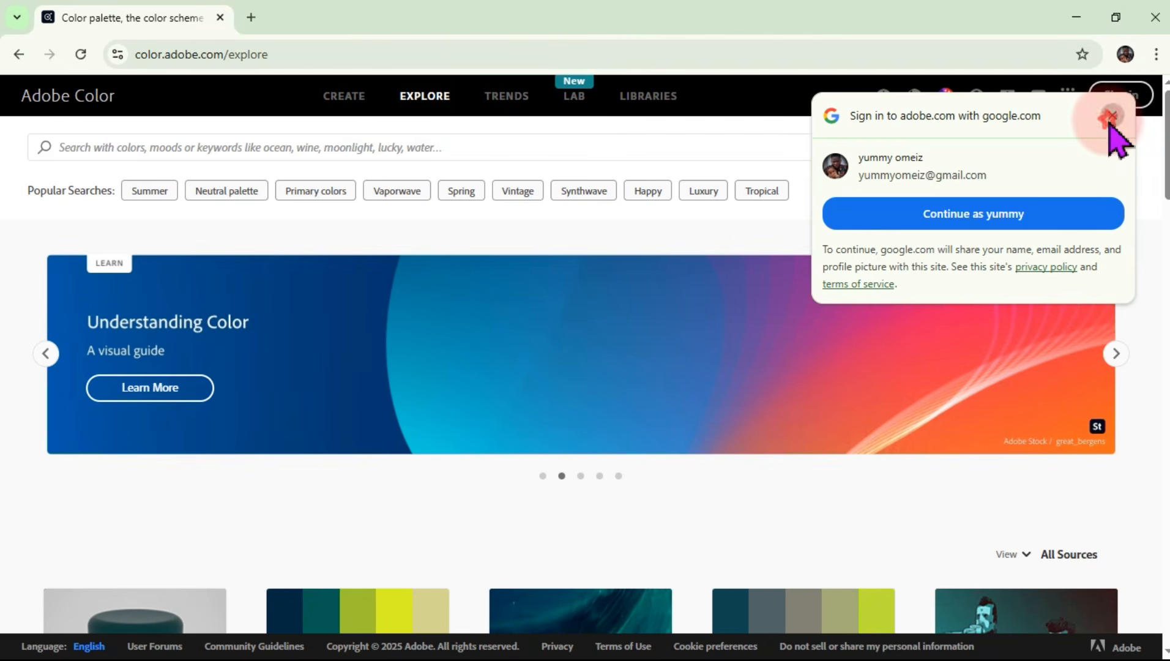
left_click_drag(1166, 147, 1166, 297)
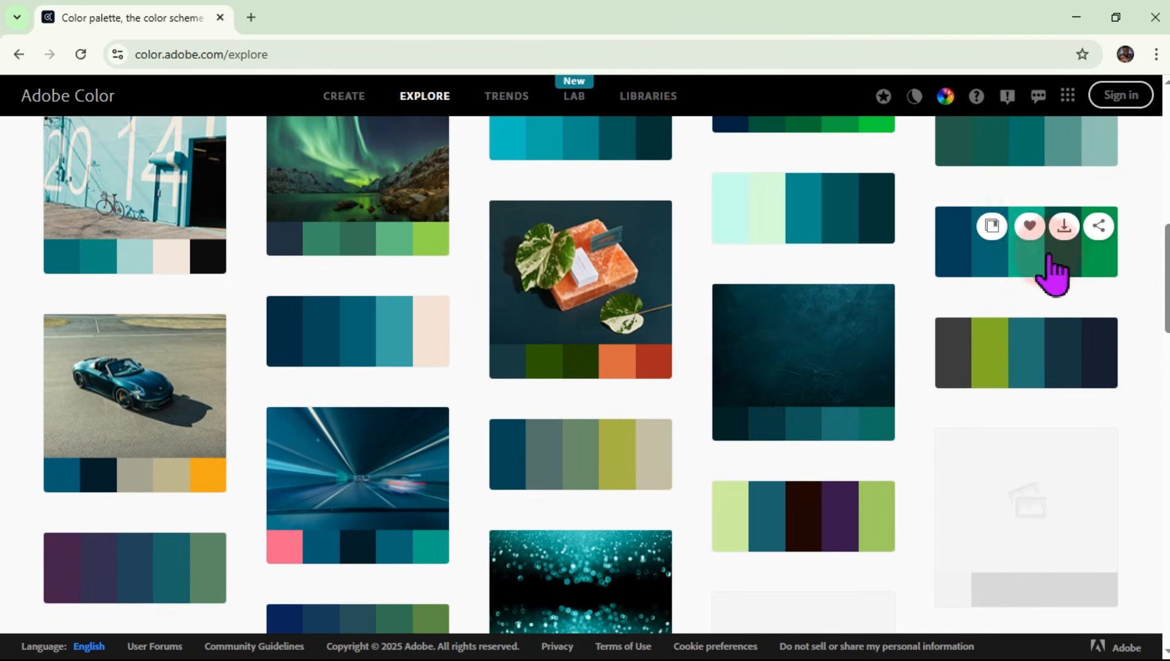
left_click(1013, 269)
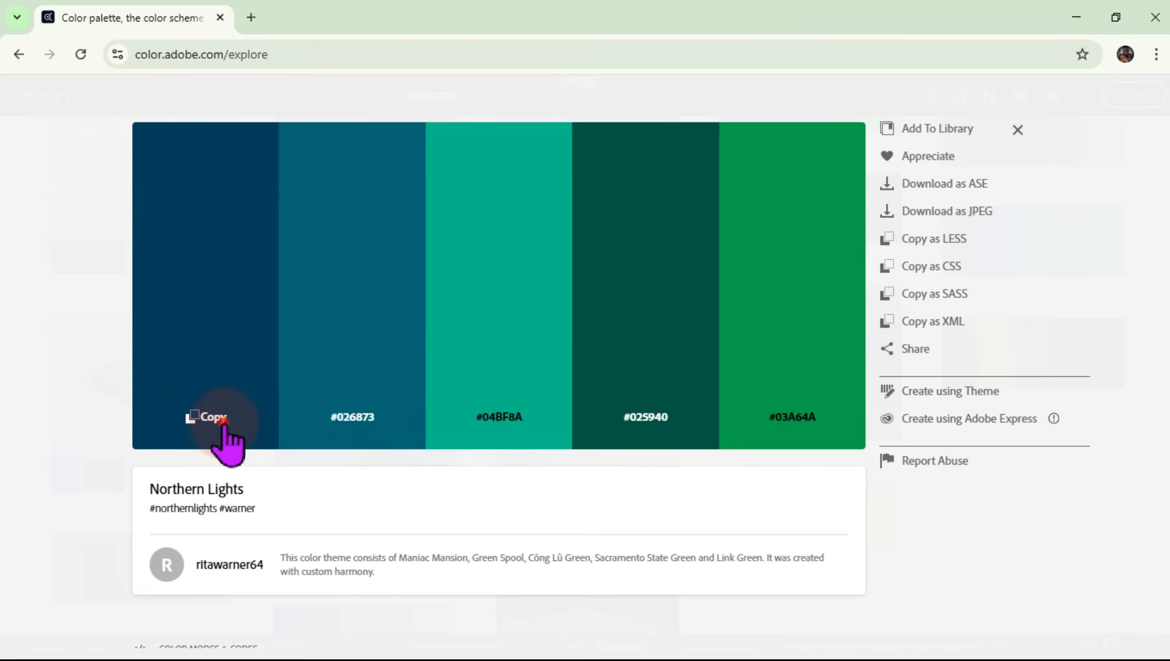
left_click(1018, 131)
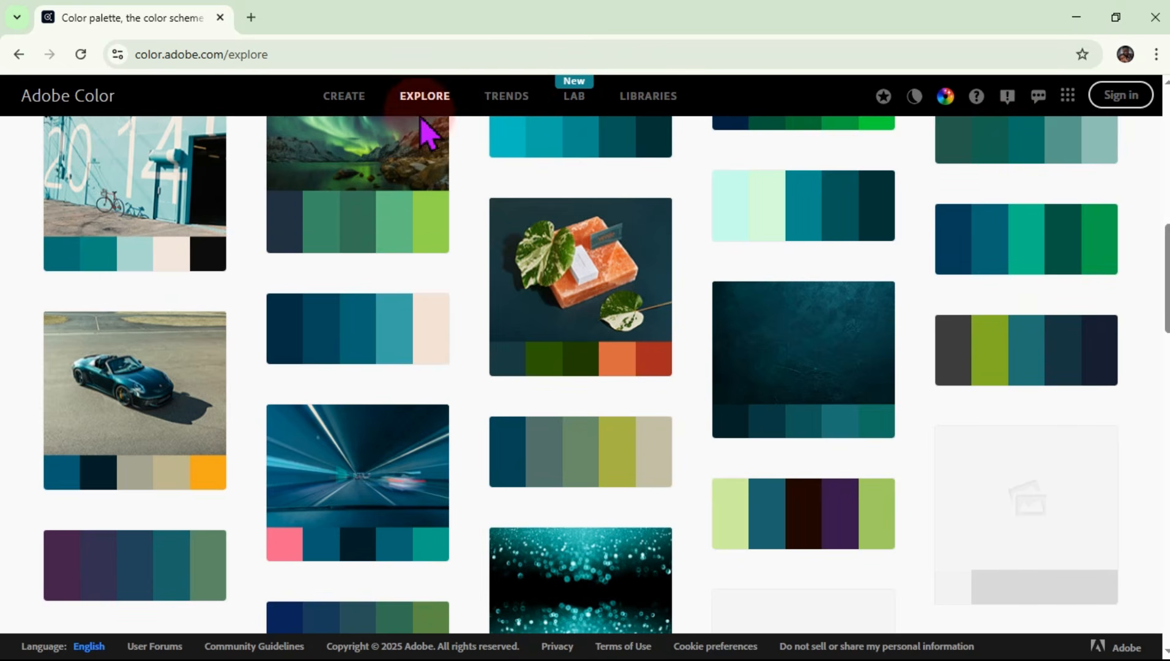
Search the Adobe Color themes for "purple"
scroll(1150, 262, "up", 10)
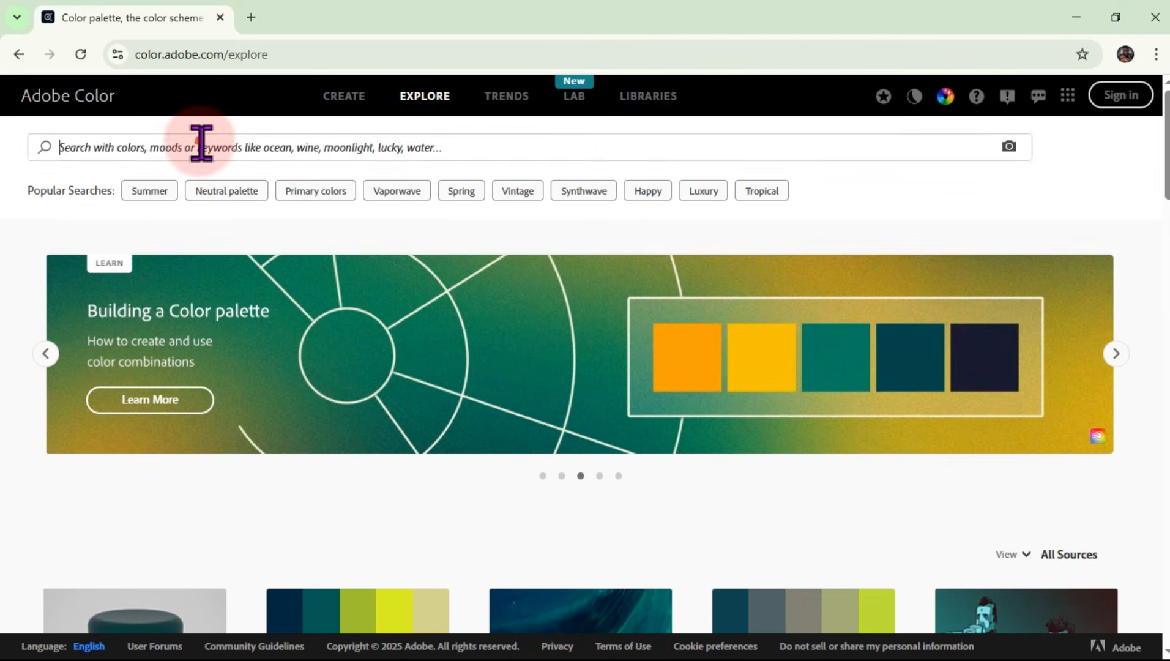
left_click(201, 144)
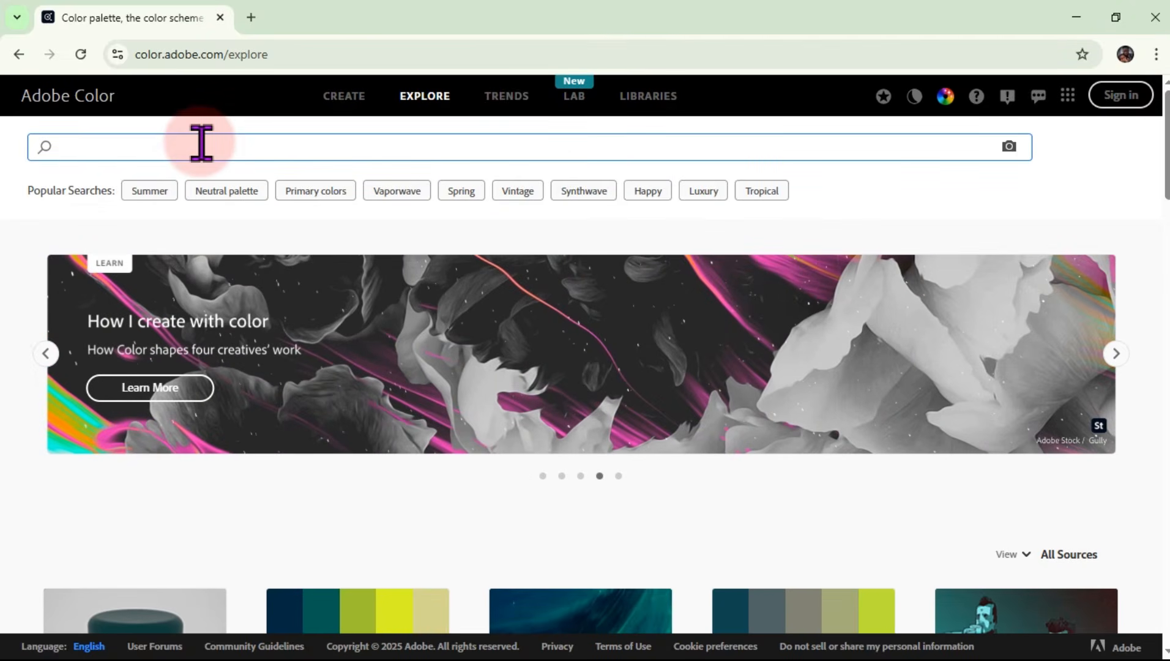
type("purple")
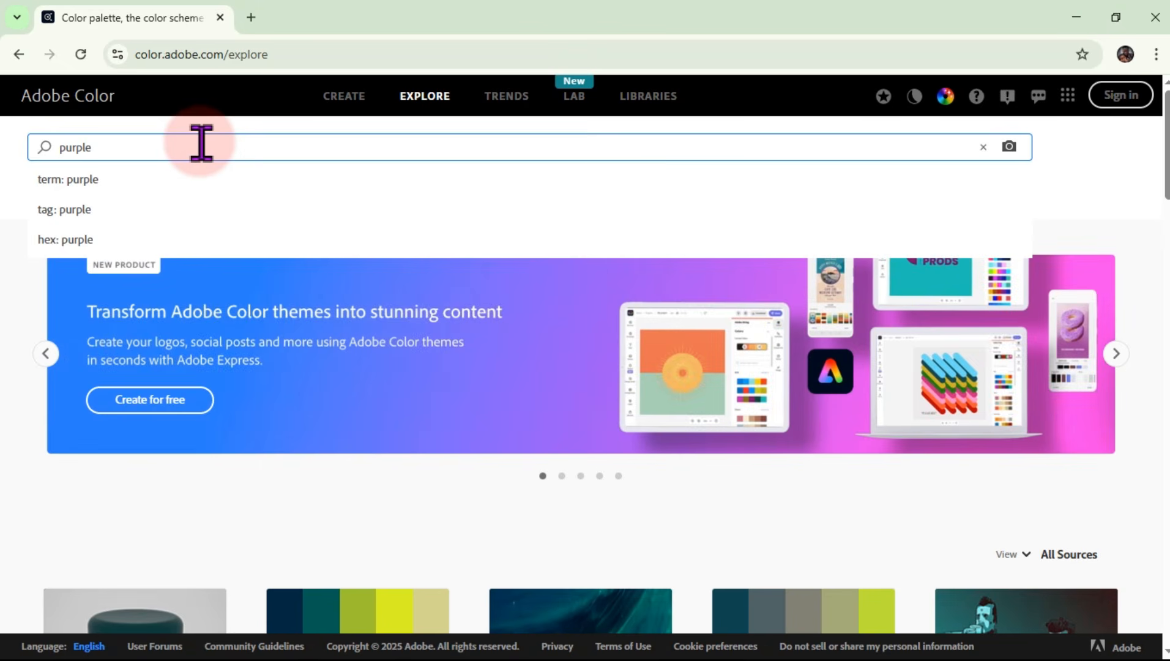
key("Return")
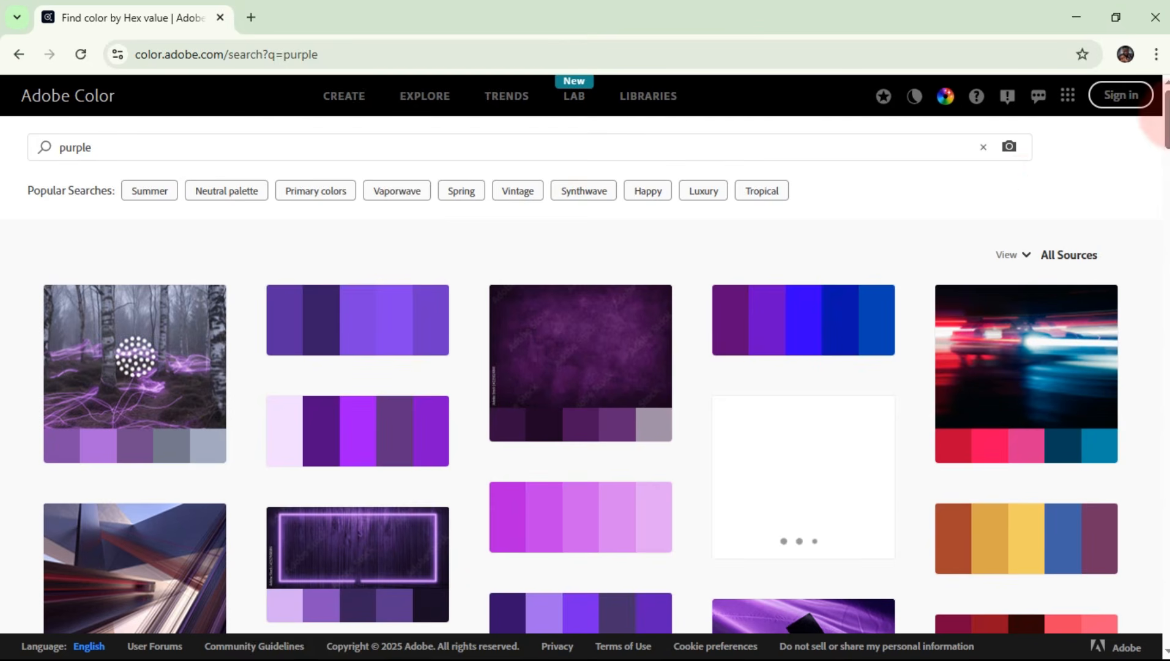
Open the Purple dream palette from the purple themes and examine its hex color codes
left_click_drag(1162, 97, 1163, 199)
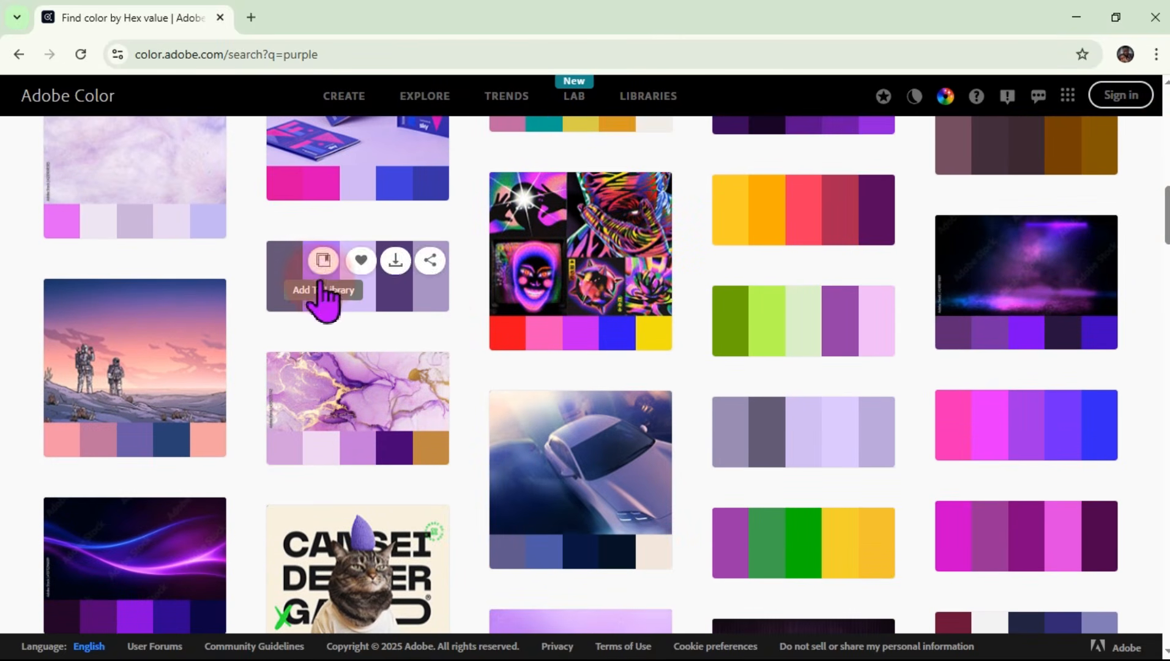
left_click(437, 319)
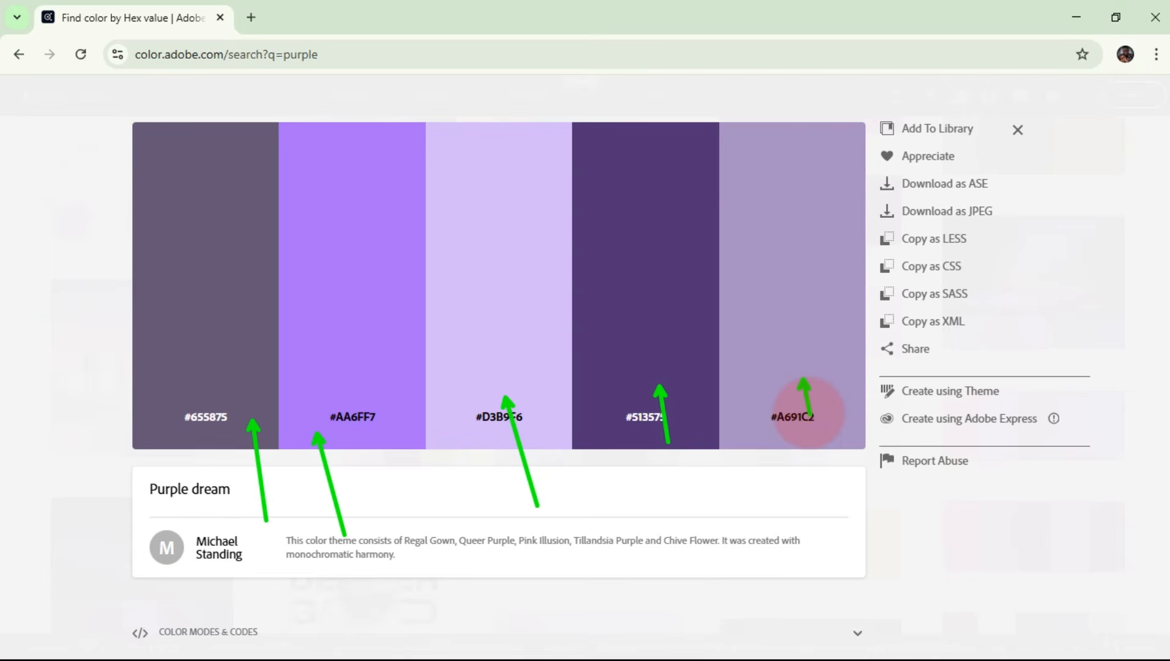
mouse_move(810, 417)
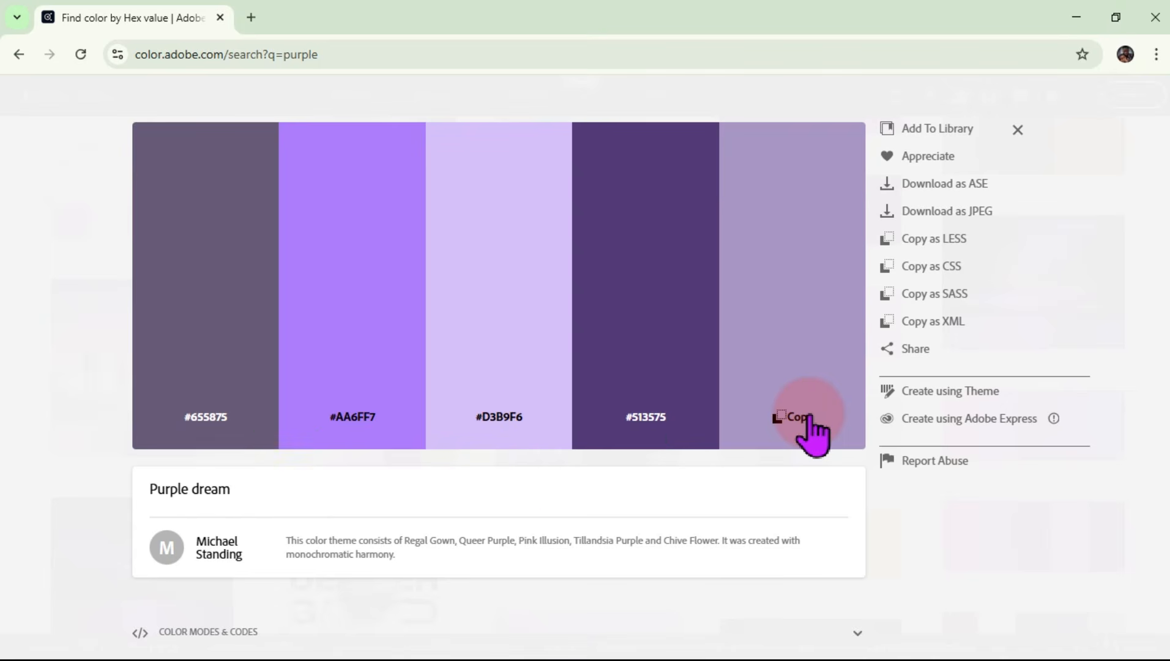
Return to Excel and draw a wide rounded rectangle in the upper-left area of the Dashboard sheet, moving it slightly inward
left_click(1087, 29)
left_click(575, 196)
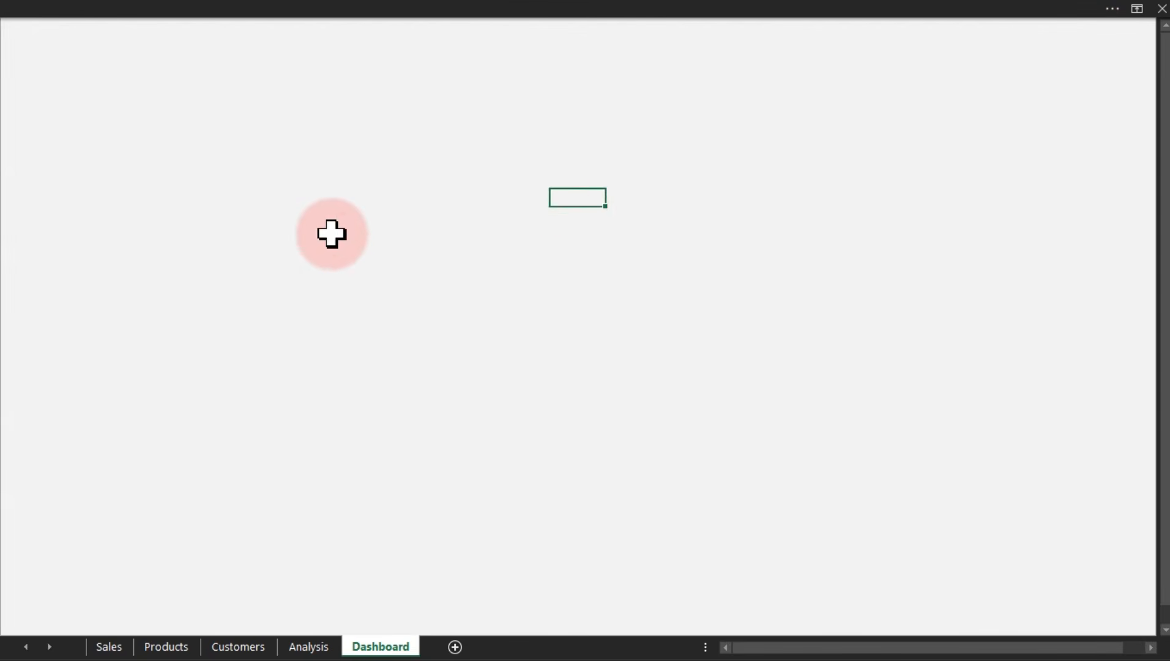
left_click(330, 232)
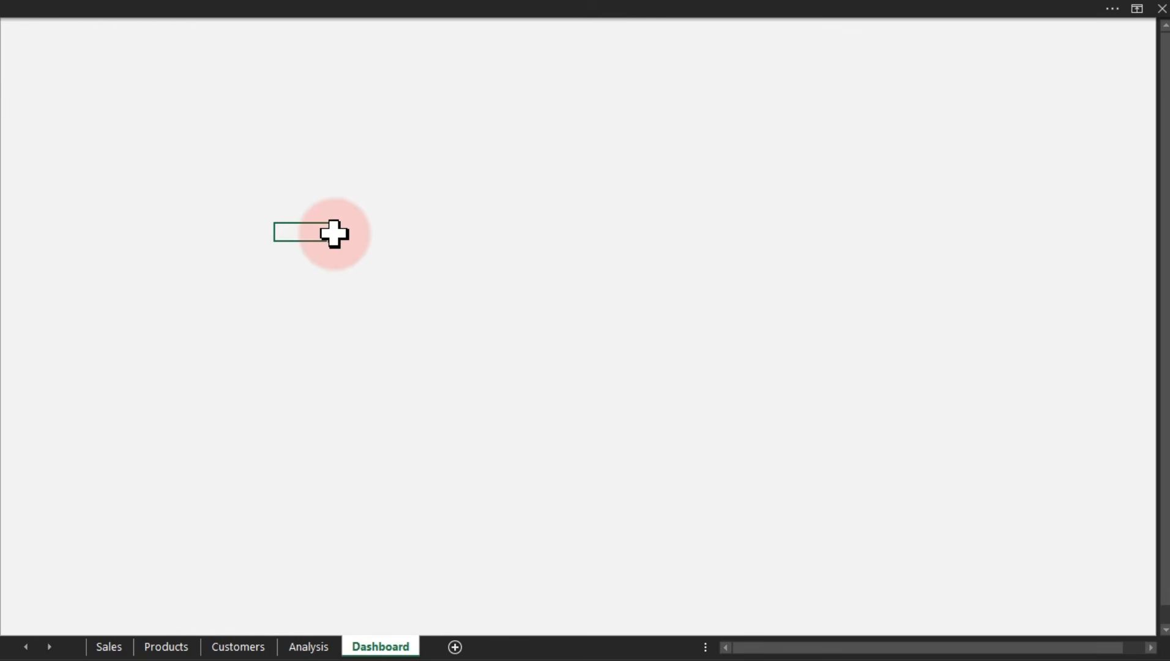
left_click(243, 11)
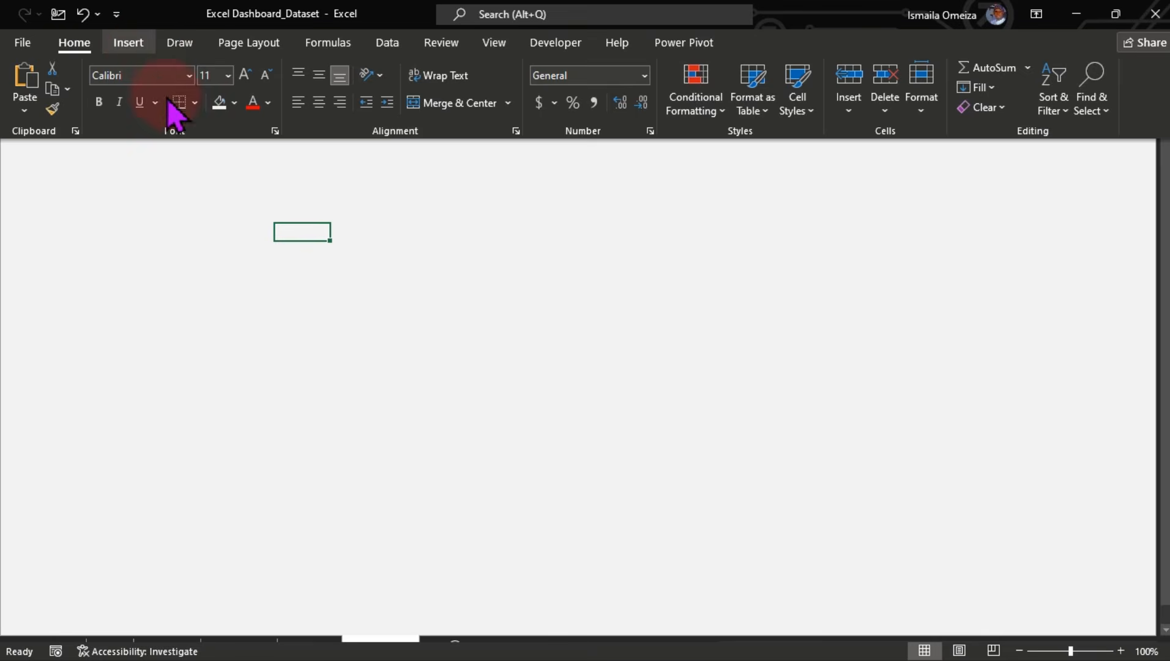
left_click(128, 42)
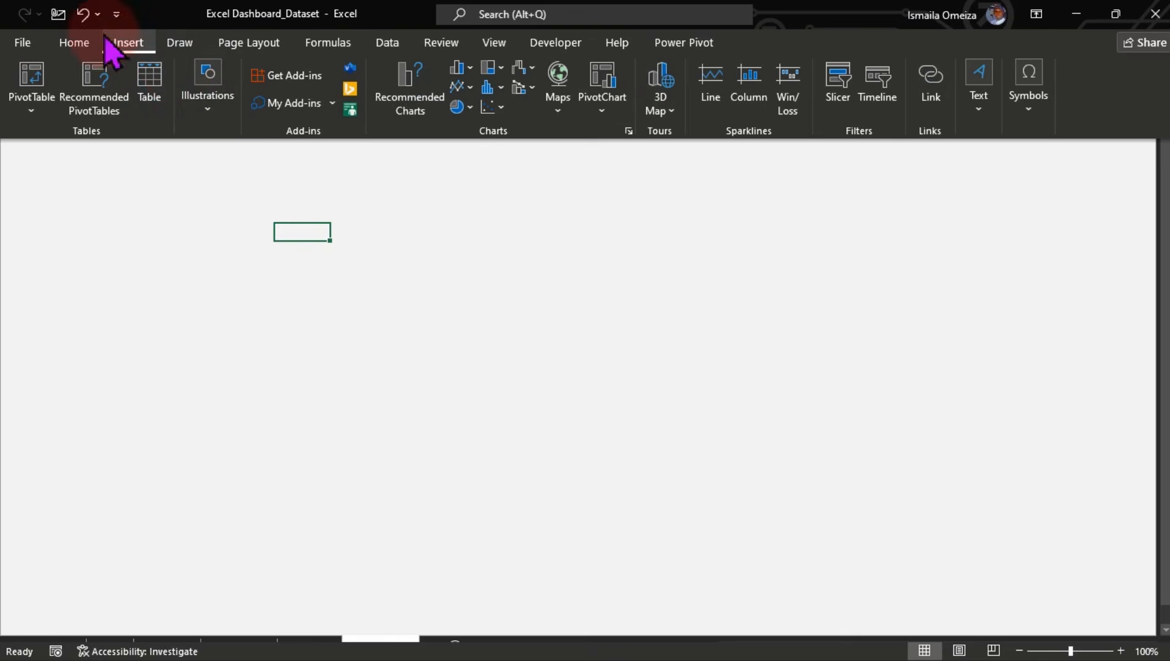
left_click(205, 111)
left_click(240, 183)
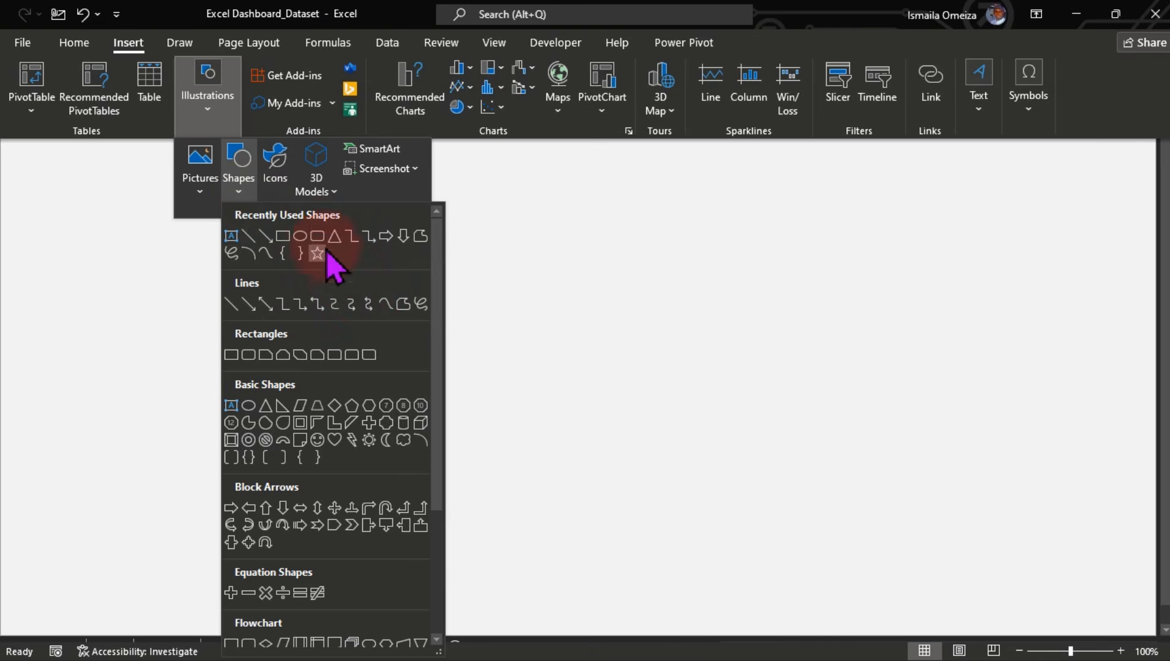
left_click(317, 236)
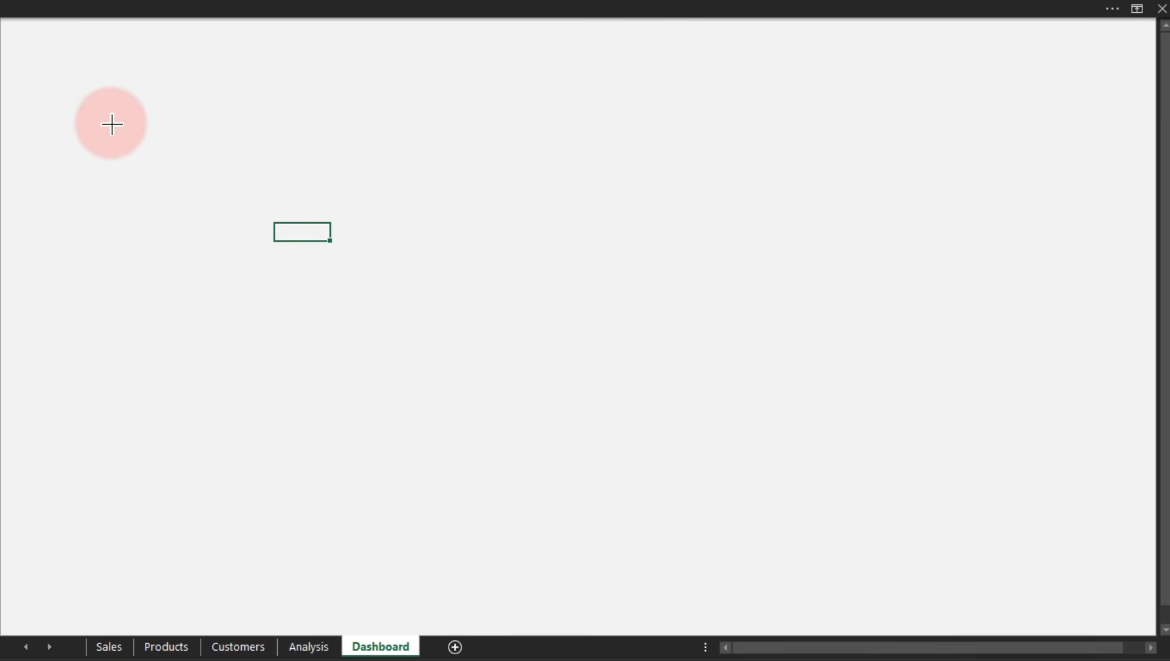
left_click_drag(101, 116, 477, 213)
left_click_drag(363, 178, 425, 217)
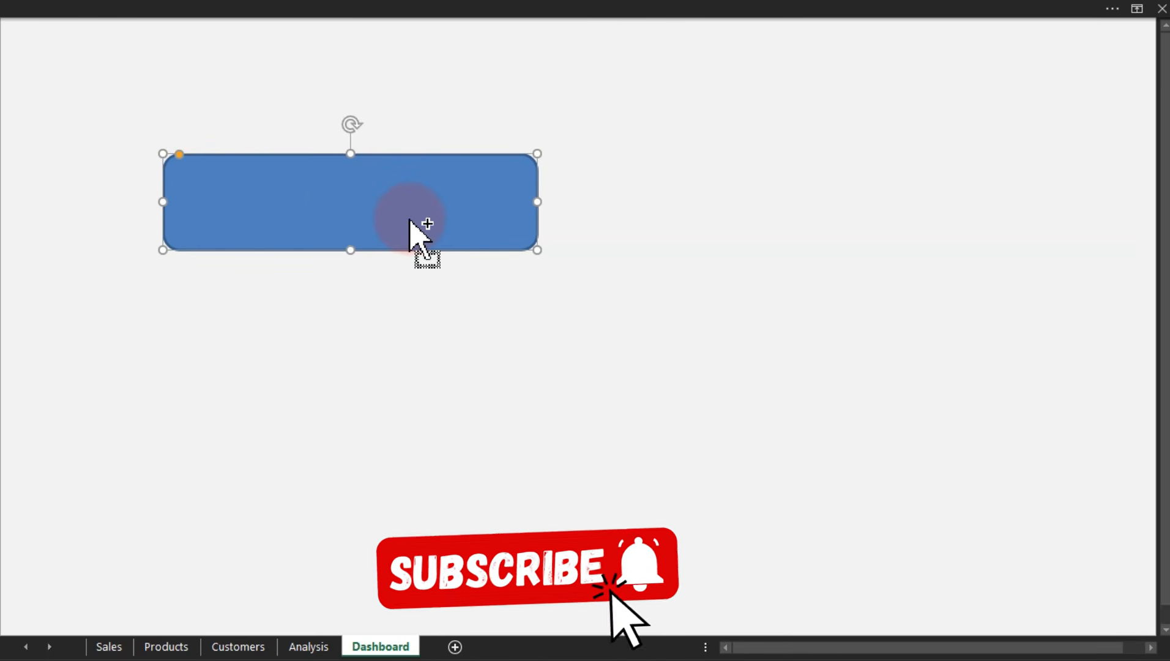
Remove the outline of the rounded rectangle by setting its line to No line
key("ctrl+1")
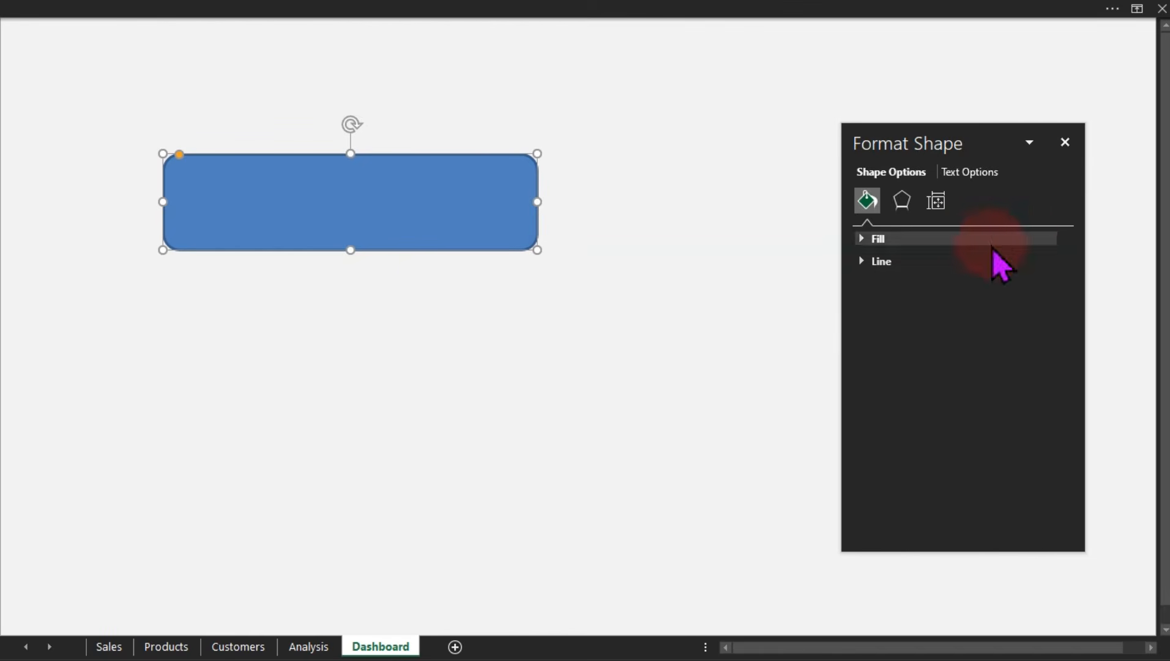
left_click_drag(963, 150, 682, 130)
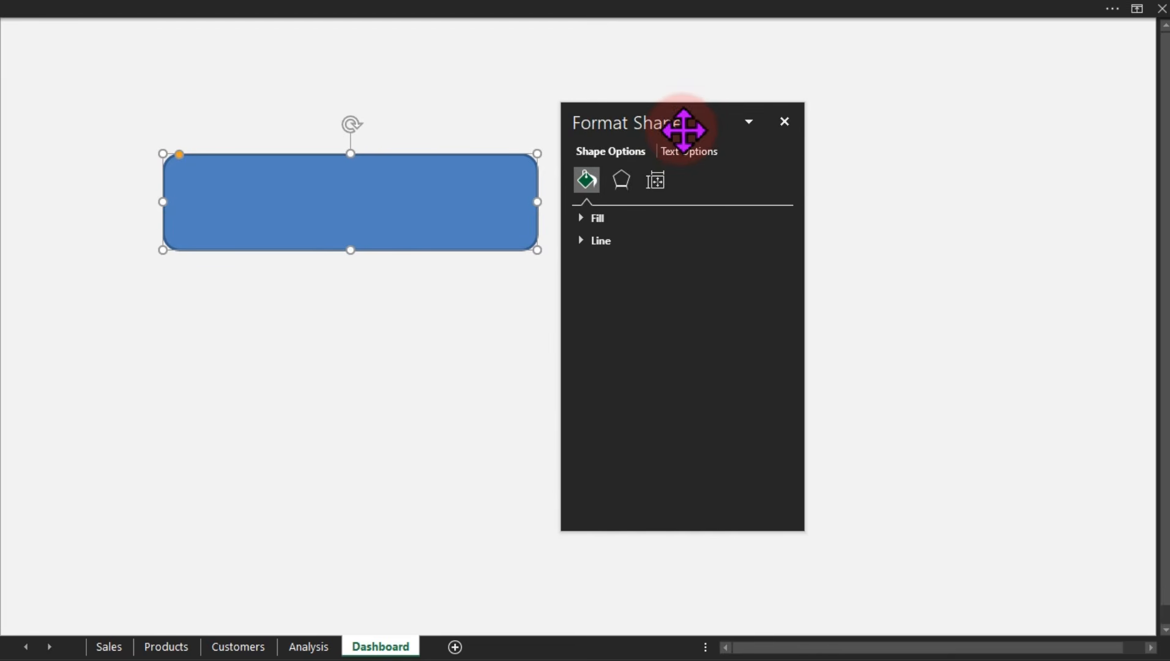
left_click(612, 241)
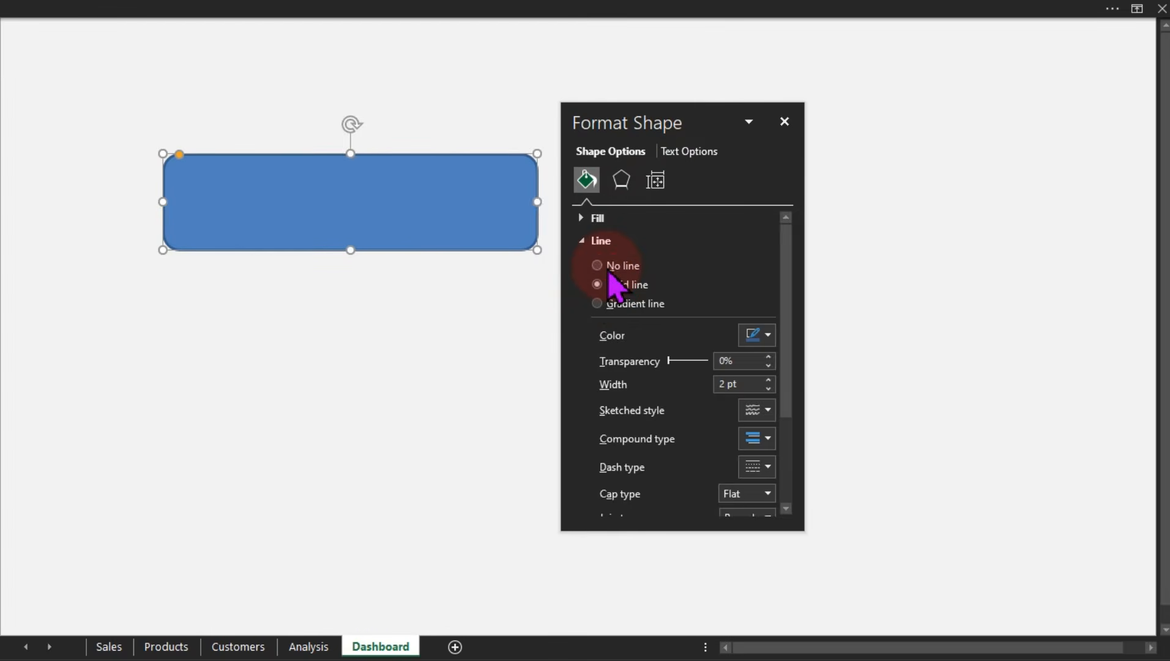
left_click(605, 265)
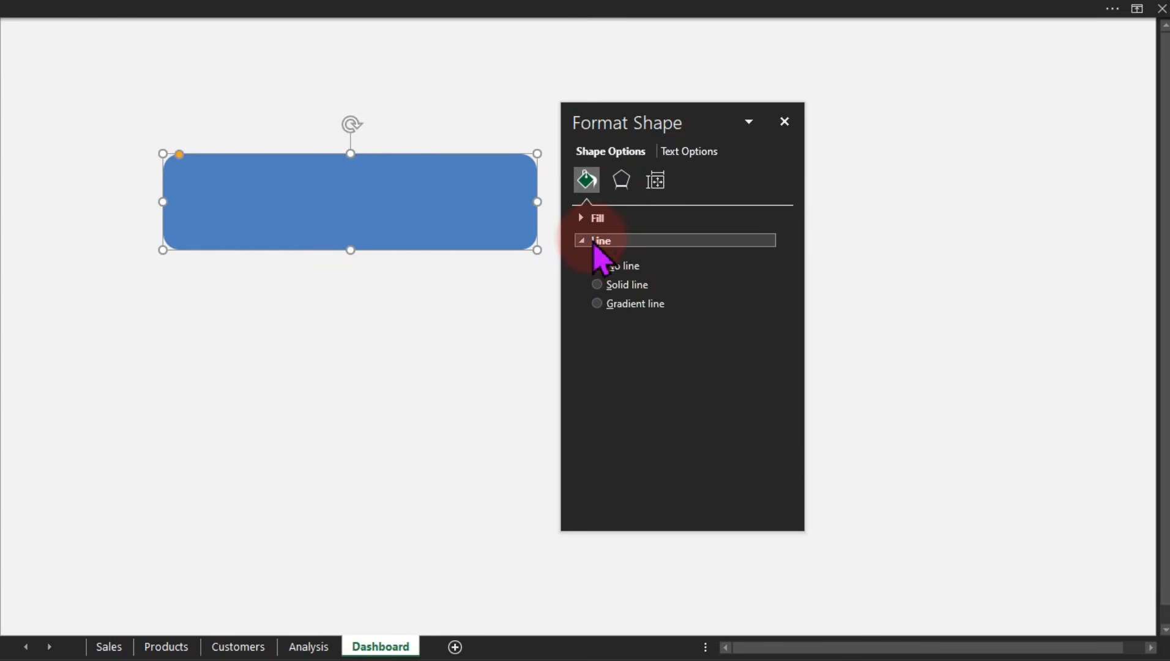
left_click(597, 241)
Fill the rounded rectangle with a custom solid color of RGB 92, 112, 107 (#5C706B)
left_click(591, 222)
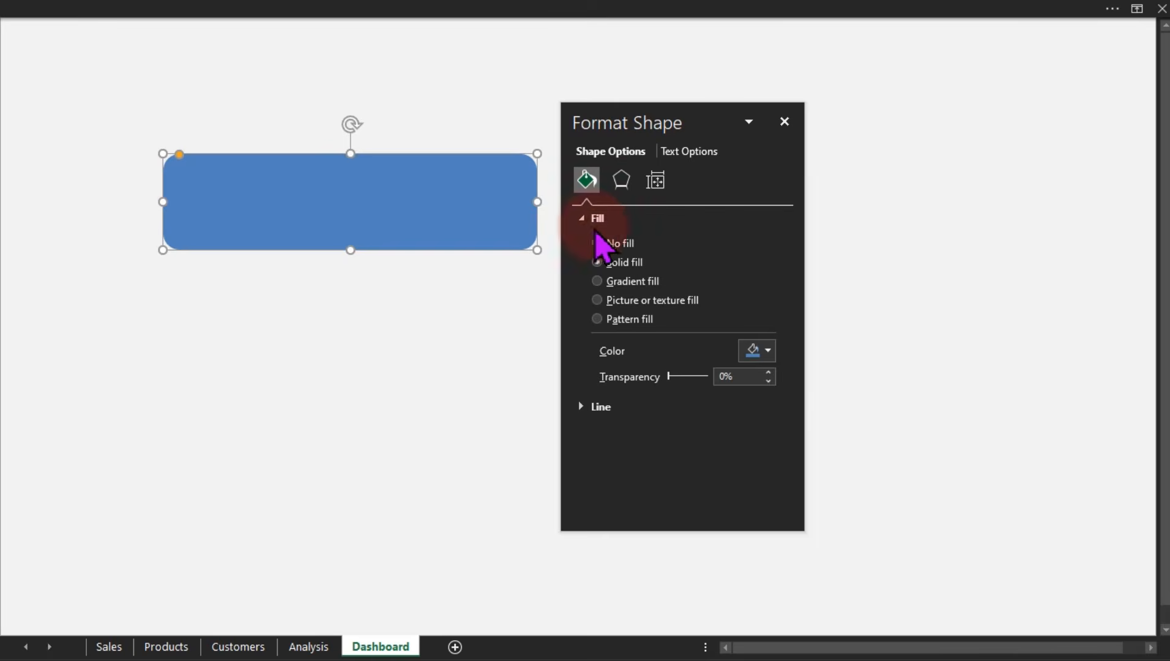
left_click(769, 353)
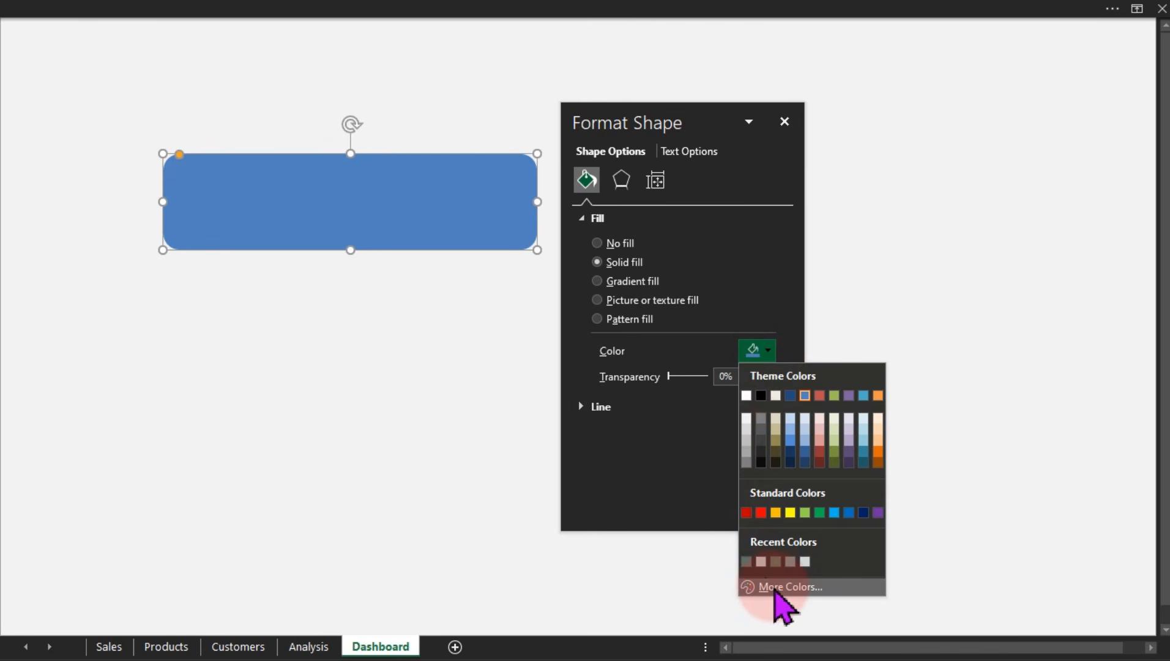
left_click(774, 587)
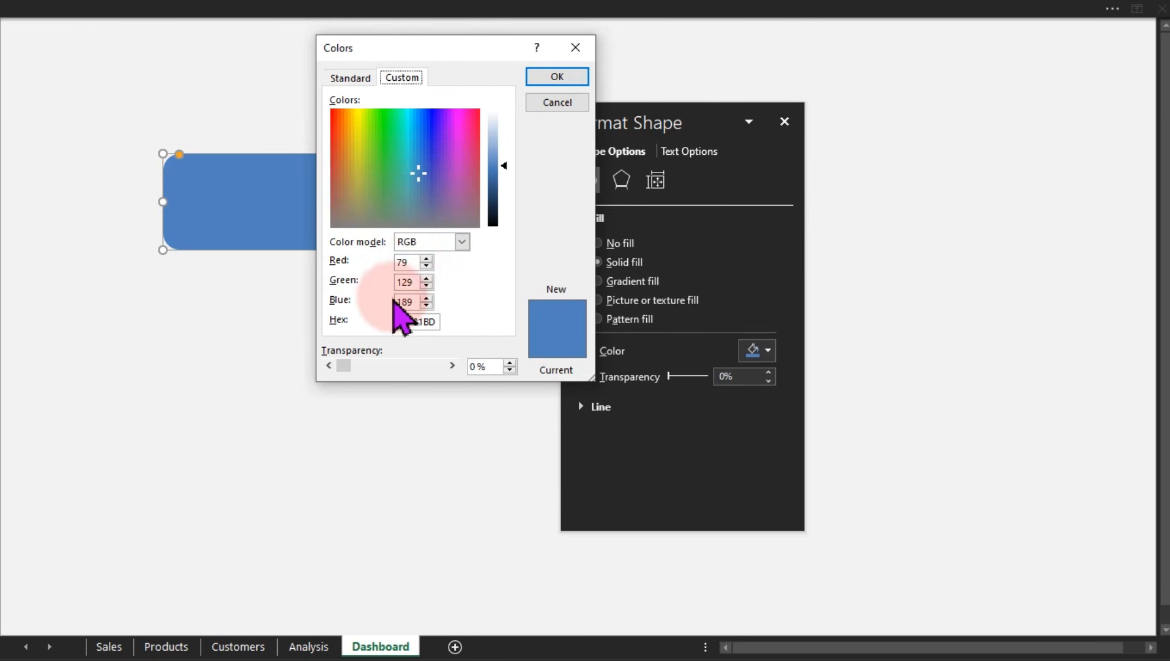
left_click_drag(417, 267, 392, 267)
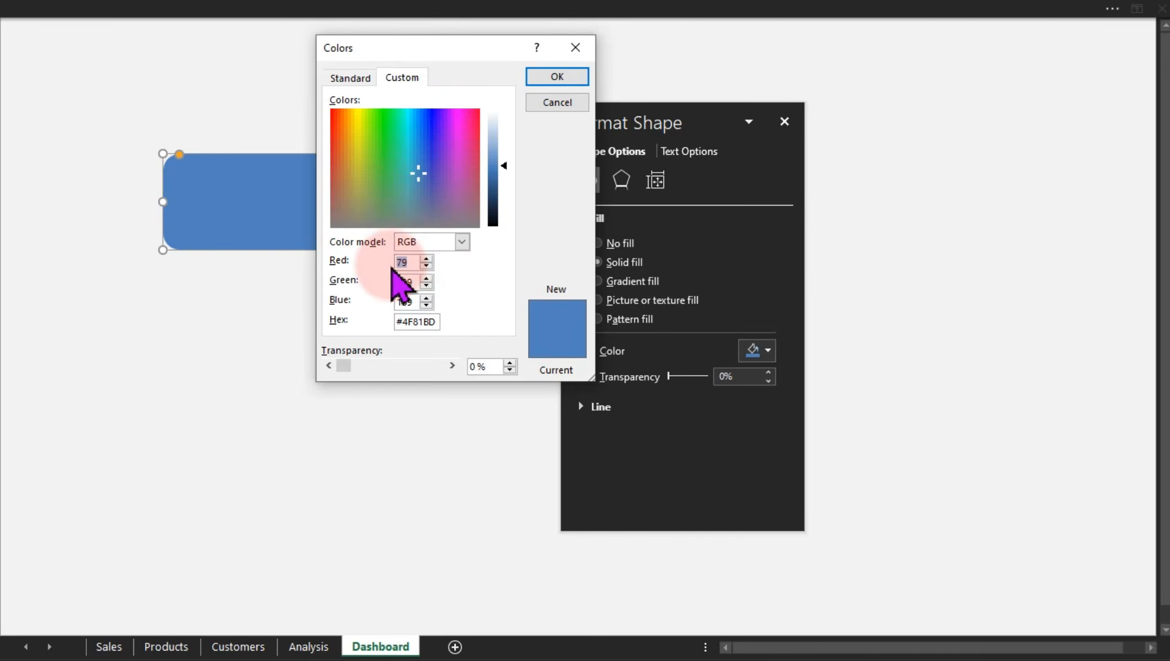
type("92")
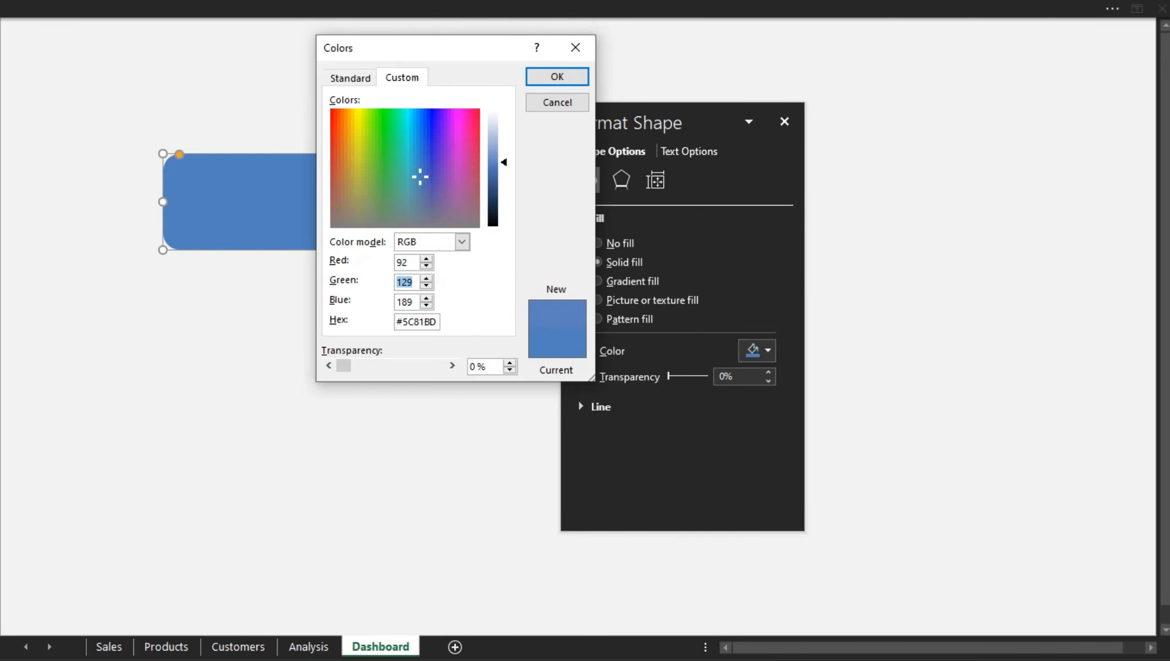
type("112")
type("107")
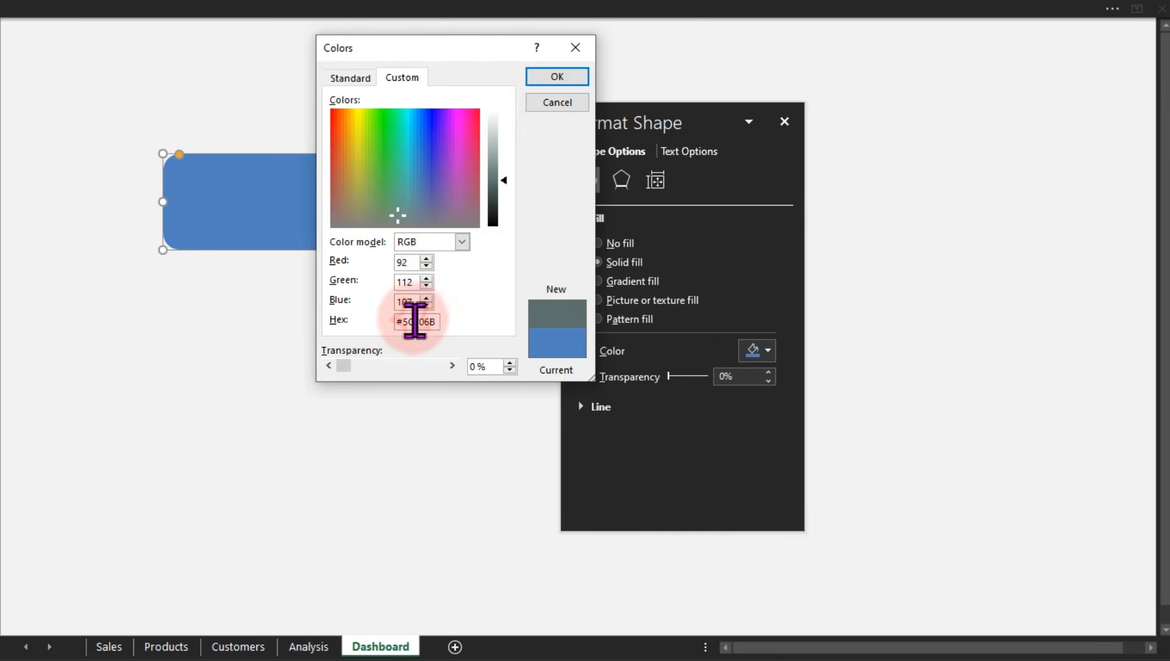
left_click_drag(430, 322, 409, 321)
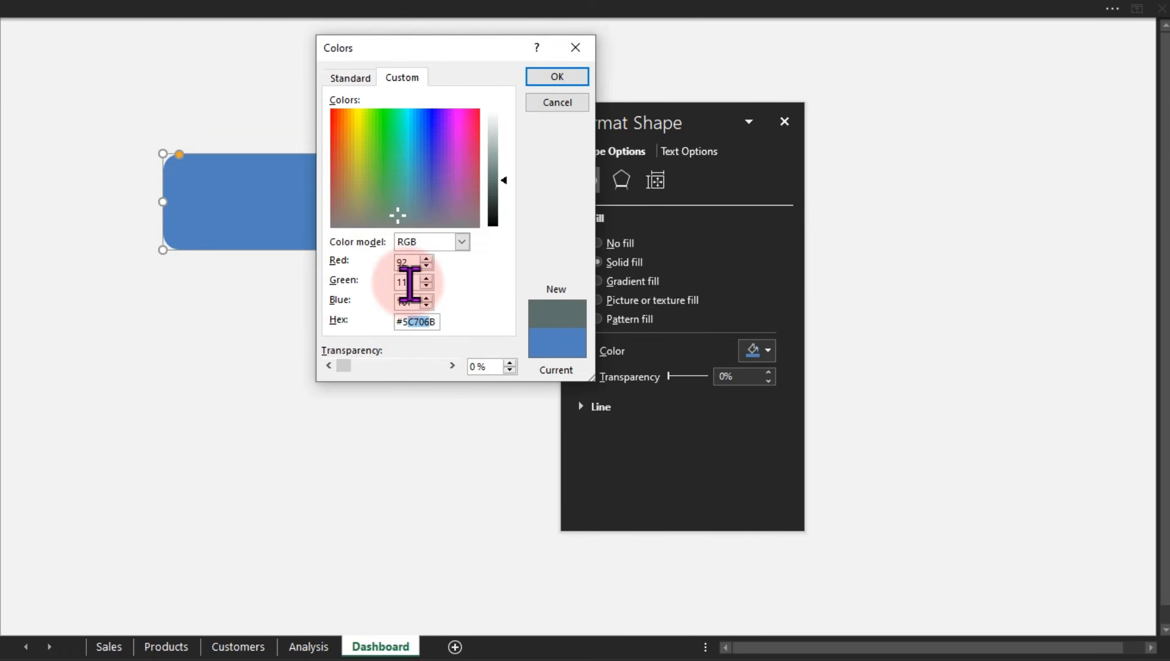
left_click(409, 263)
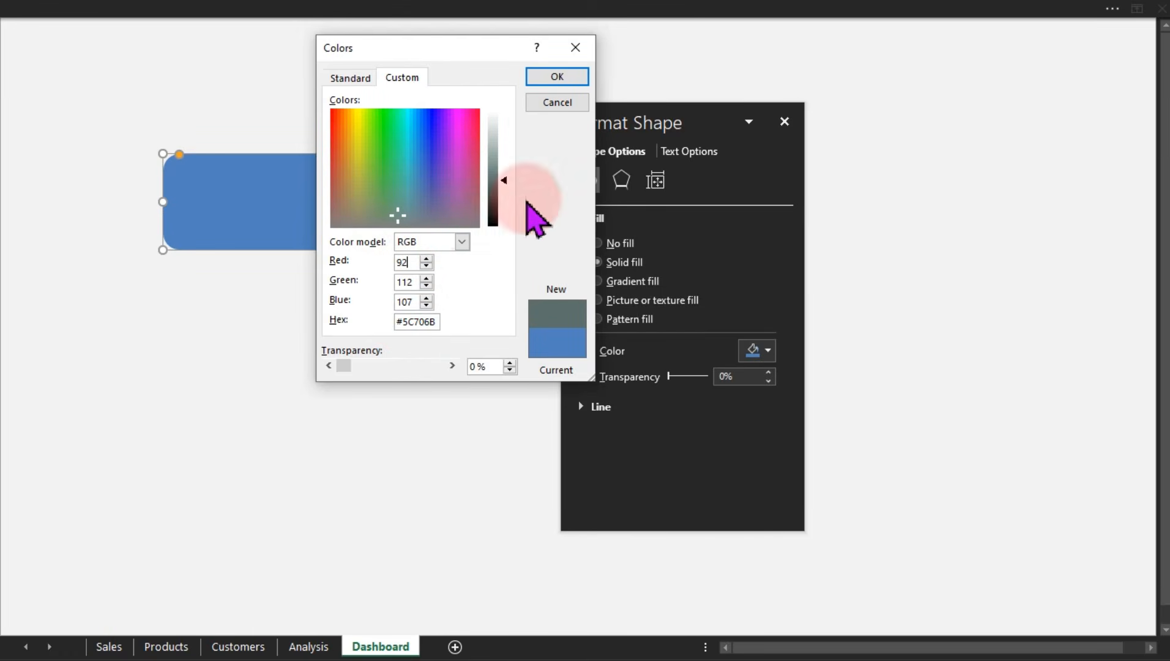
left_click(554, 78)
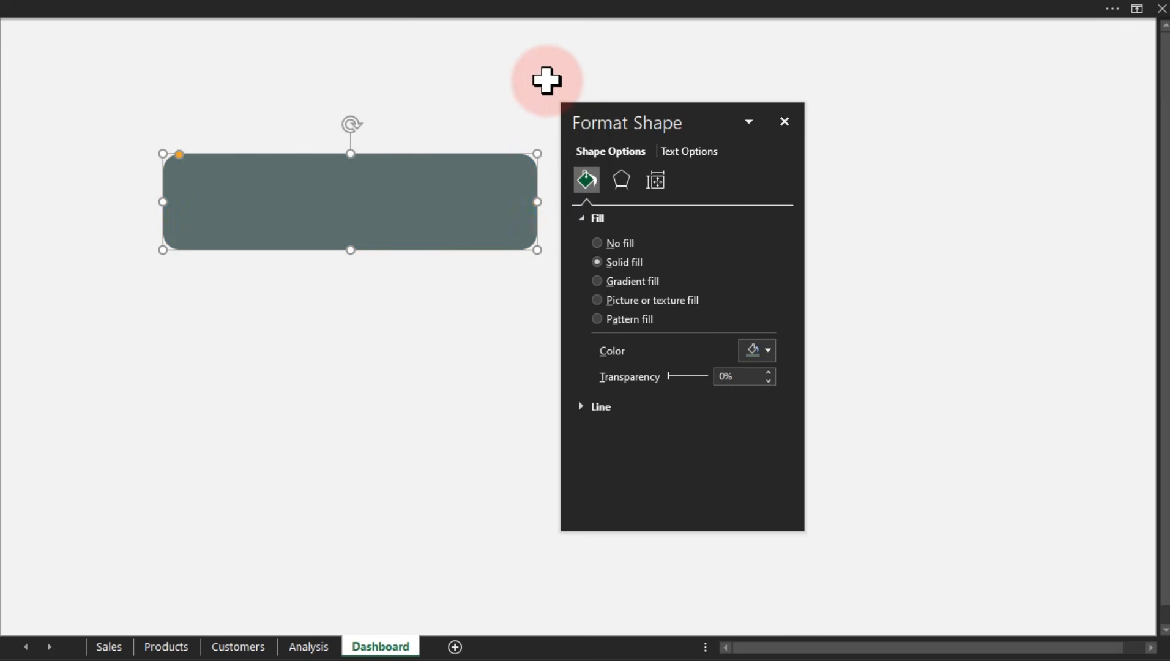
left_click(479, 319)
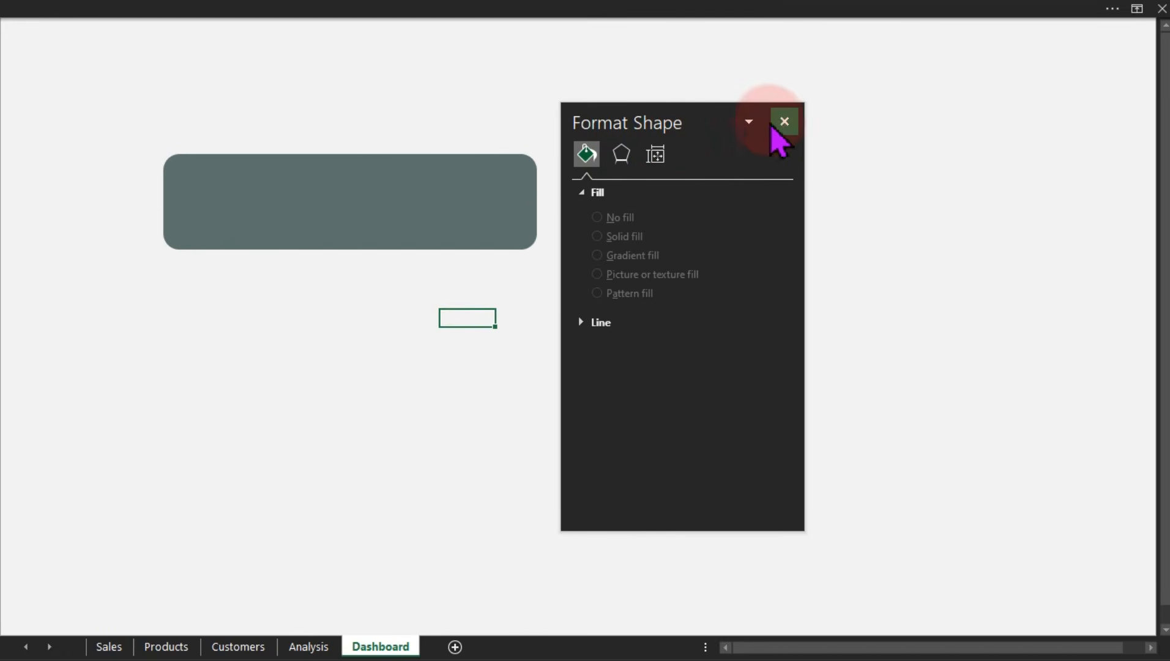
Move the rounded rectangle into the sheet's upper-left corner and stretch it into a long, slimmer banner across about two-thirds of the width
left_click_drag(694, 131, 769, 323)
left_click(495, 231)
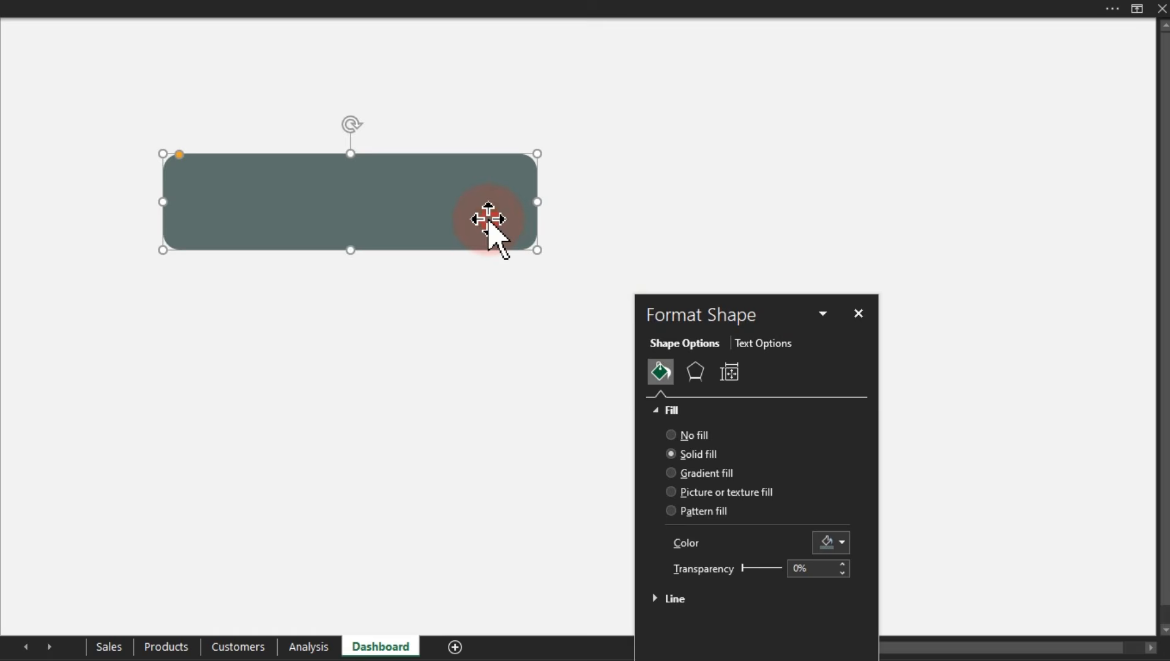
left_click_drag(415, 216, 272, 123)
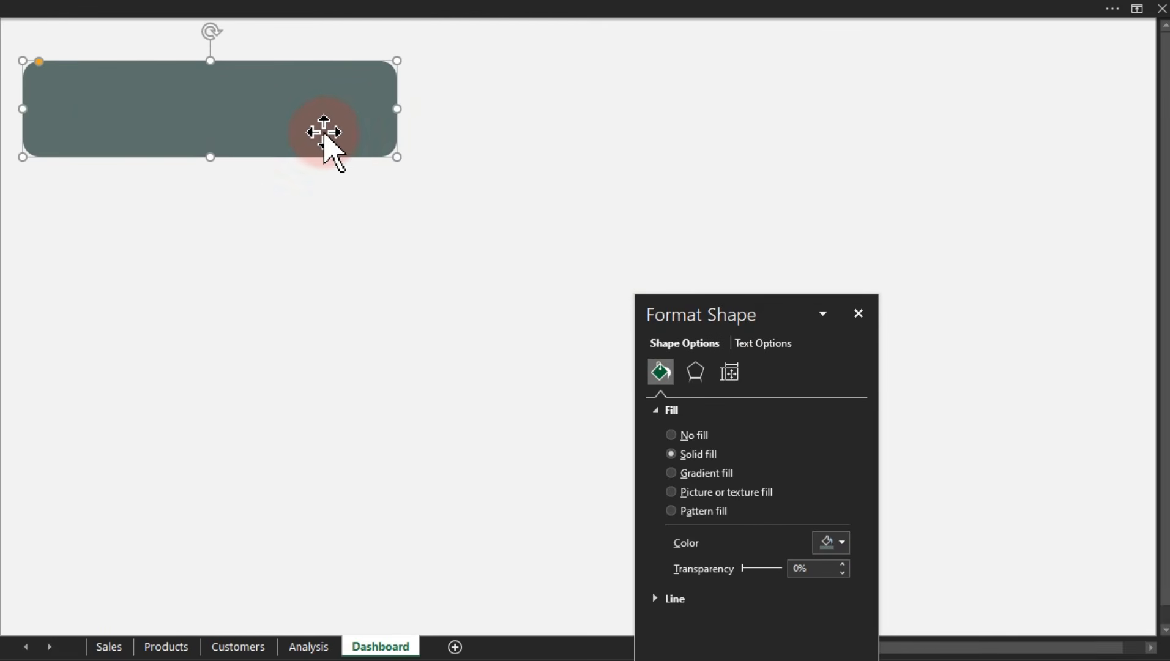
left_click_drag(397, 111, 826, 135)
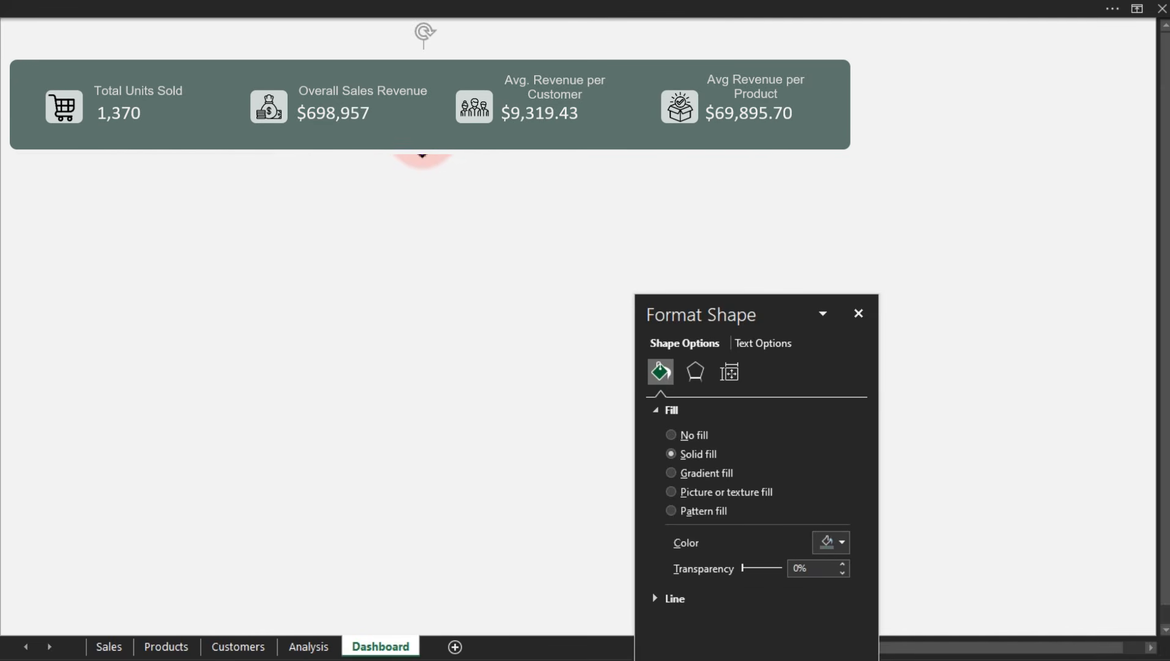
left_click(335, 216)
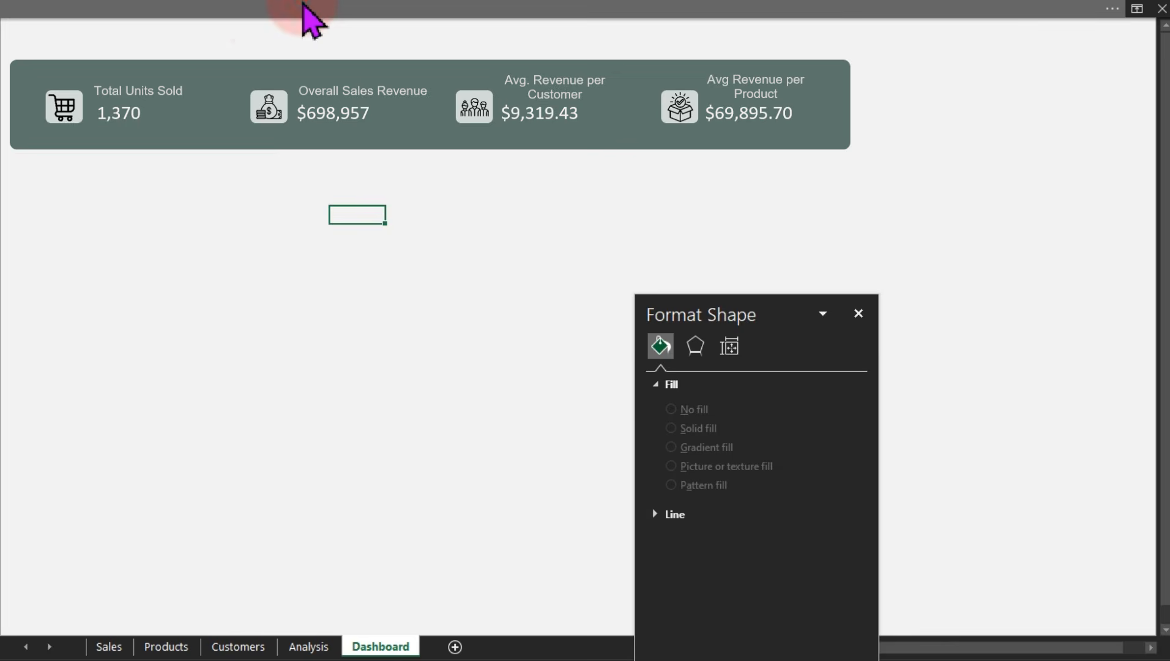
Insert a text box below the banner containing "Sales Dashbaord"
left_click(304, 7)
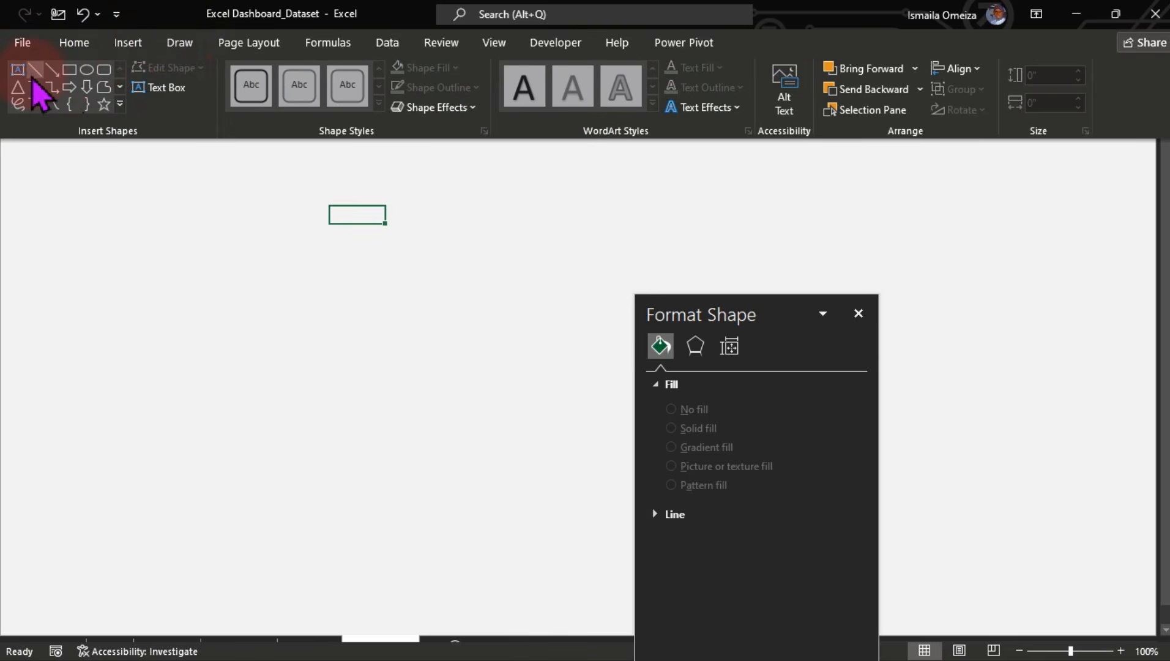
left_click(31, 73)
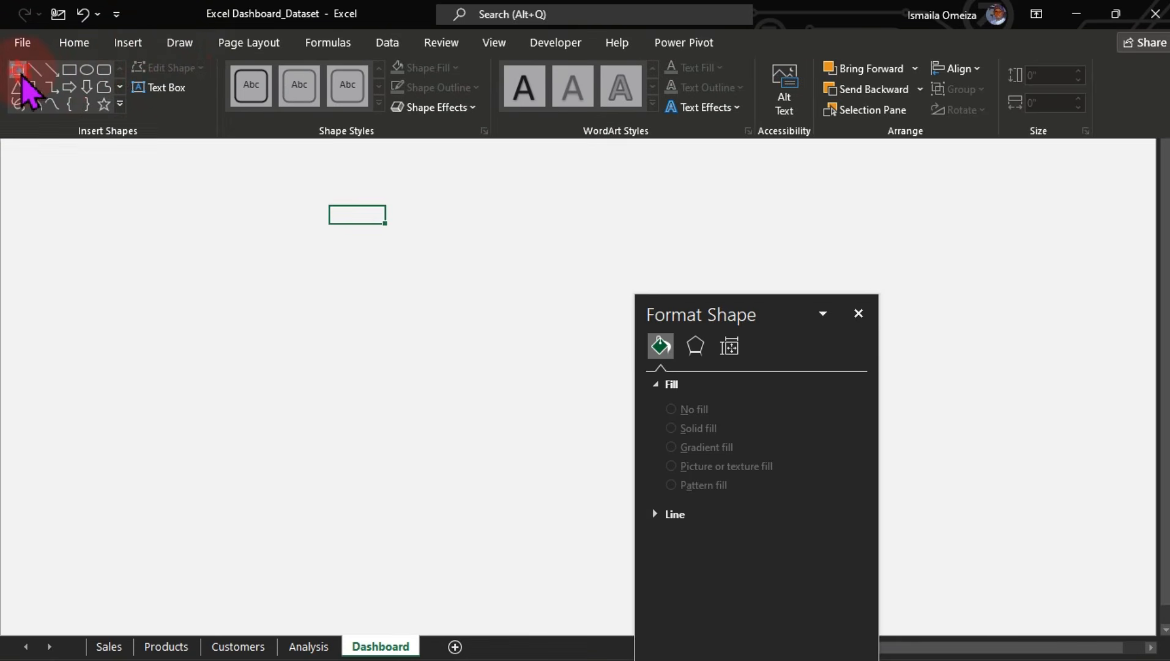
left_click_drag(93, 213, 275, 248)
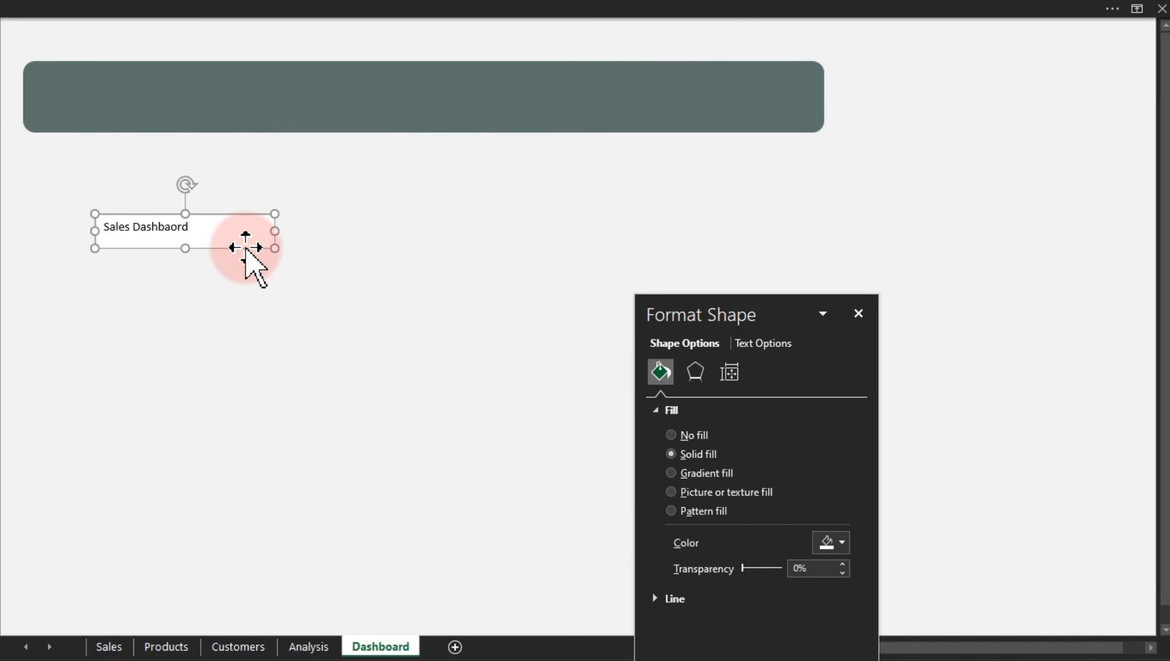
Increase the title text's font size to 24 and enlarge its text box so the whole title fits on one line
left_click(411, 9)
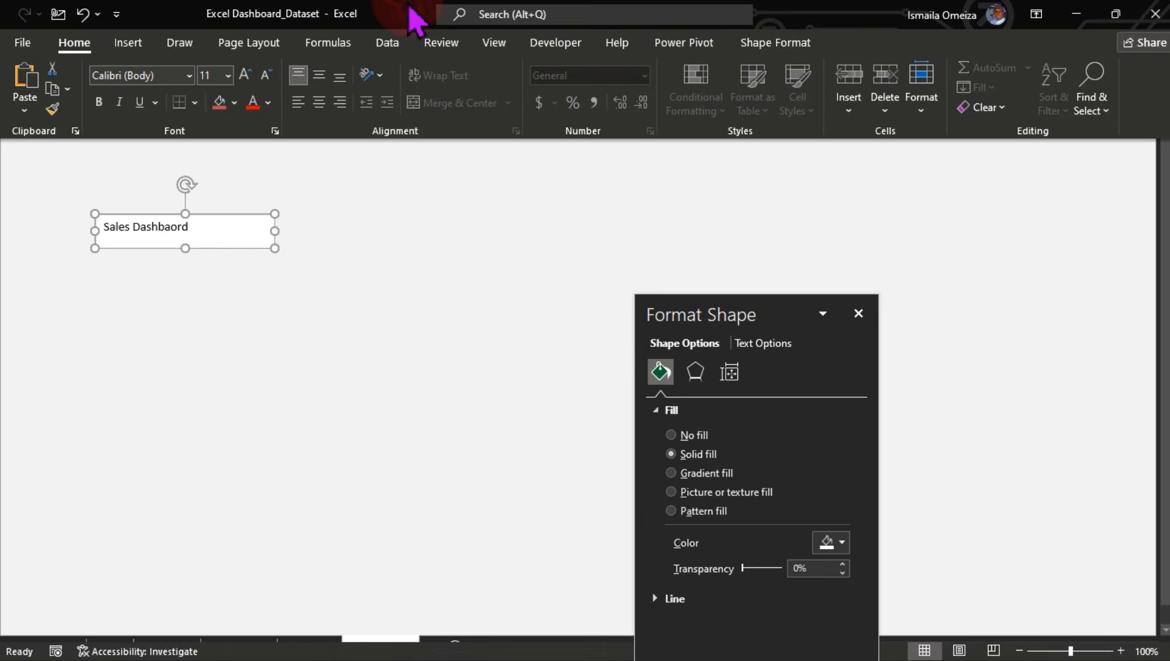
left_click(245, 75)
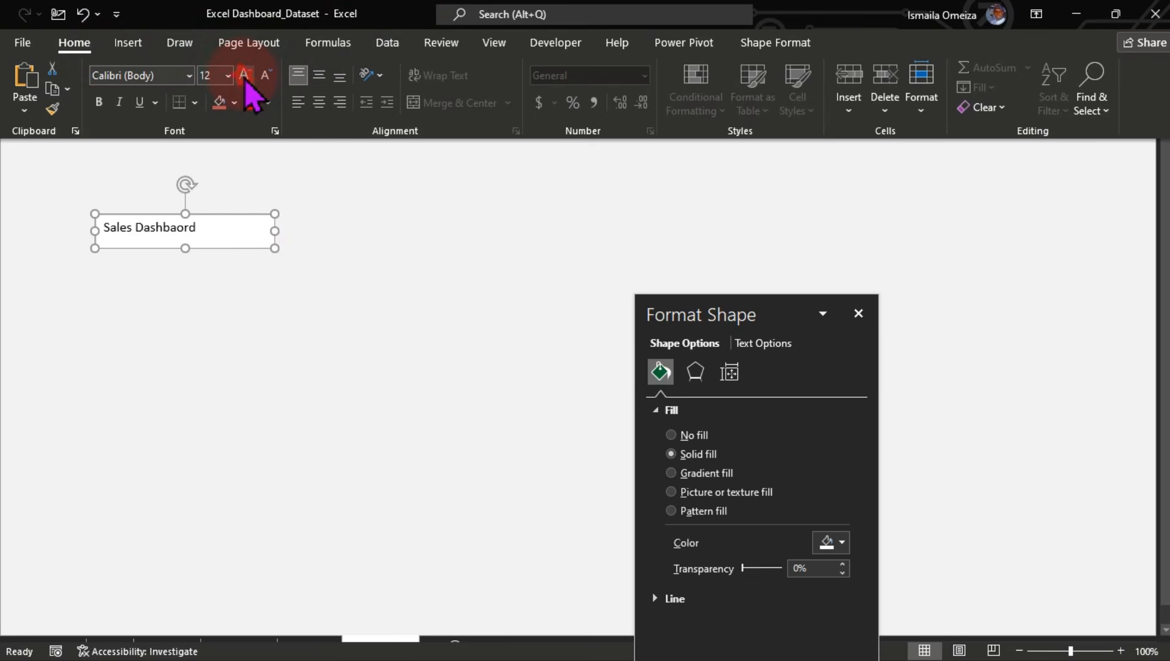
left_click(245, 76)
left_click(245, 76)
left_click(245, 76)
left_click(245, 76)
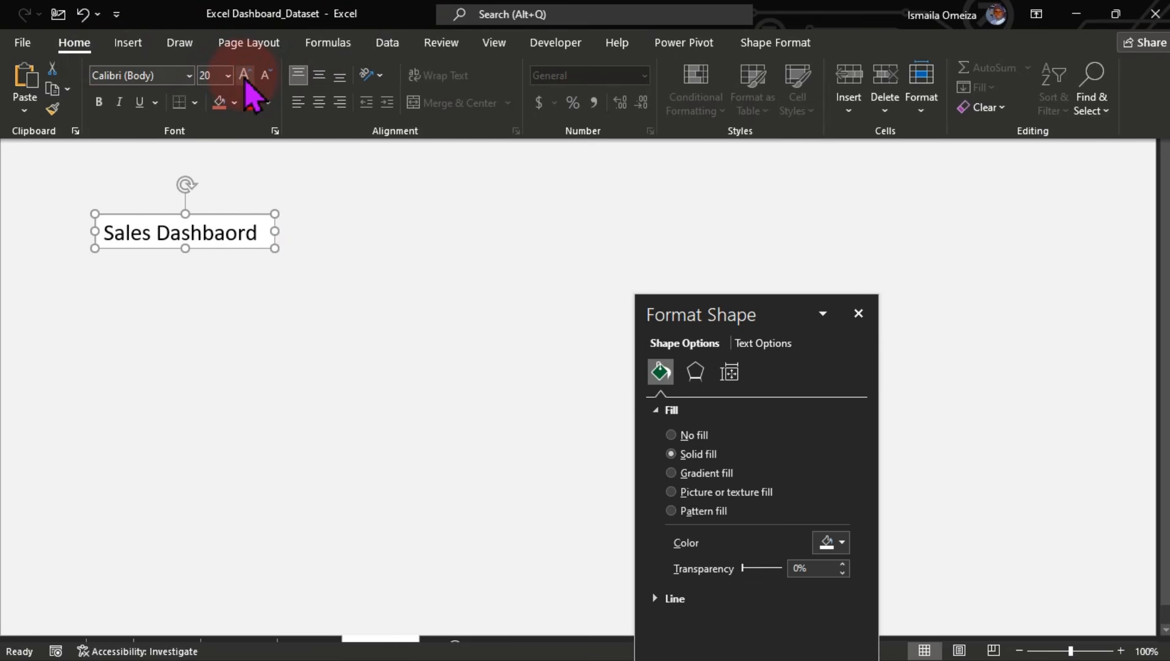
left_click(244, 76)
left_click(245, 76)
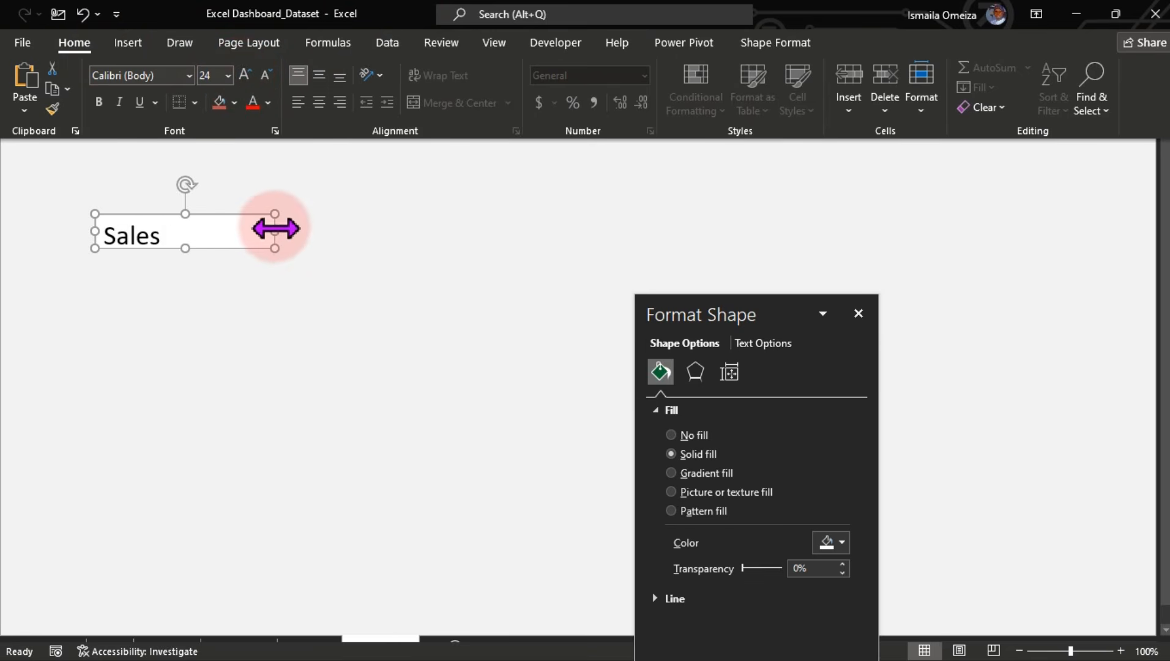
left_click(275, 229)
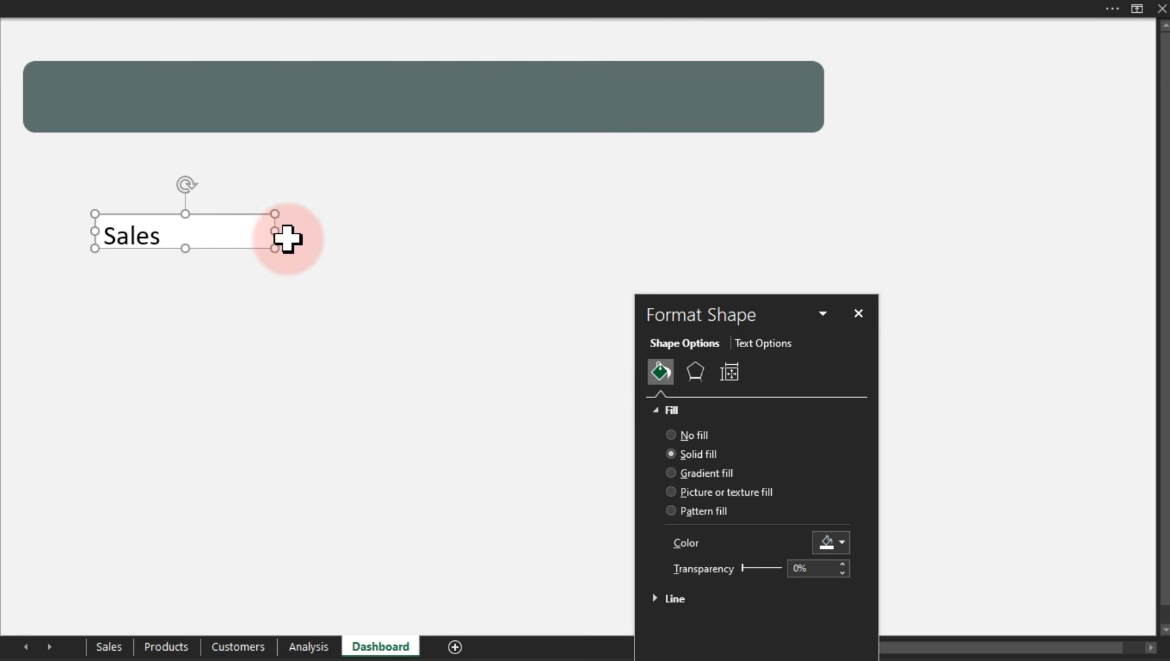
left_click_drag(288, 239, 231, 7)
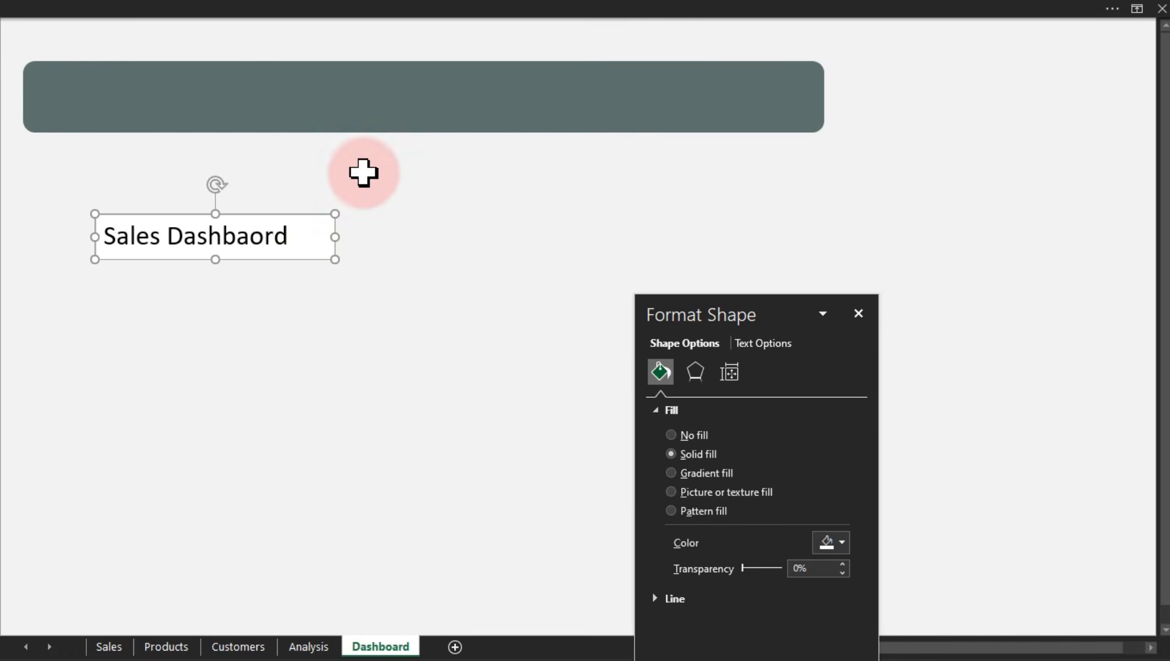
Set the title text box to No fill and No line
left_click(694, 435)
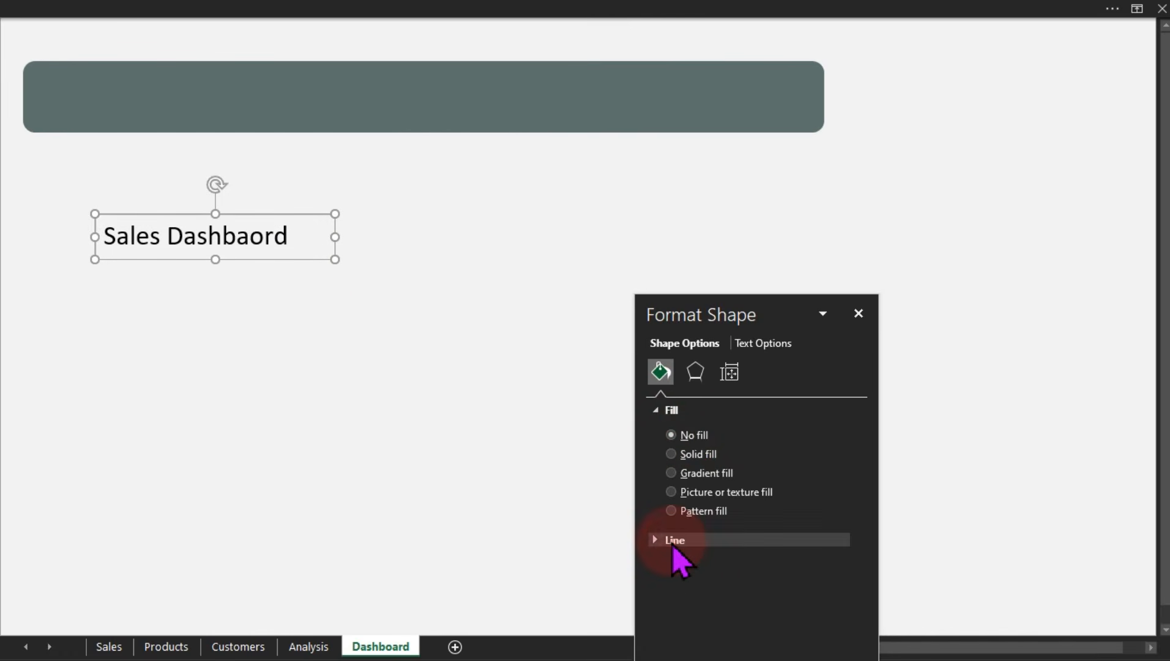
left_click(676, 545)
left_click(684, 568)
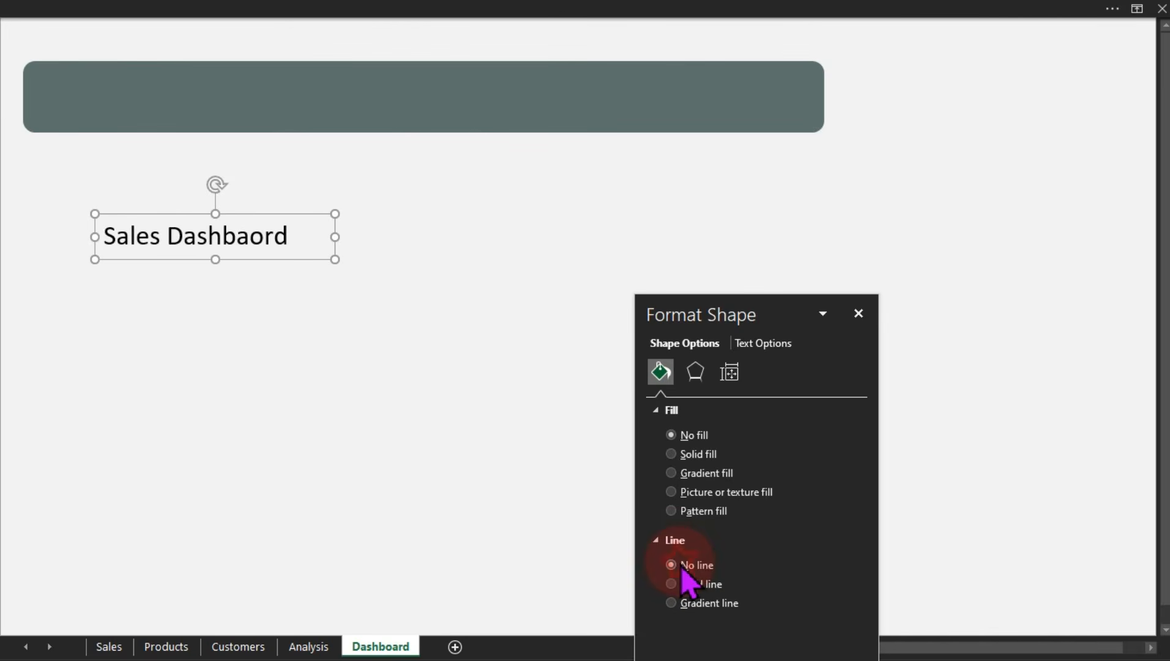
Color the title text with the banner's recent dark grey-green and place the text box just above the banner's left end
left_click(759, 343)
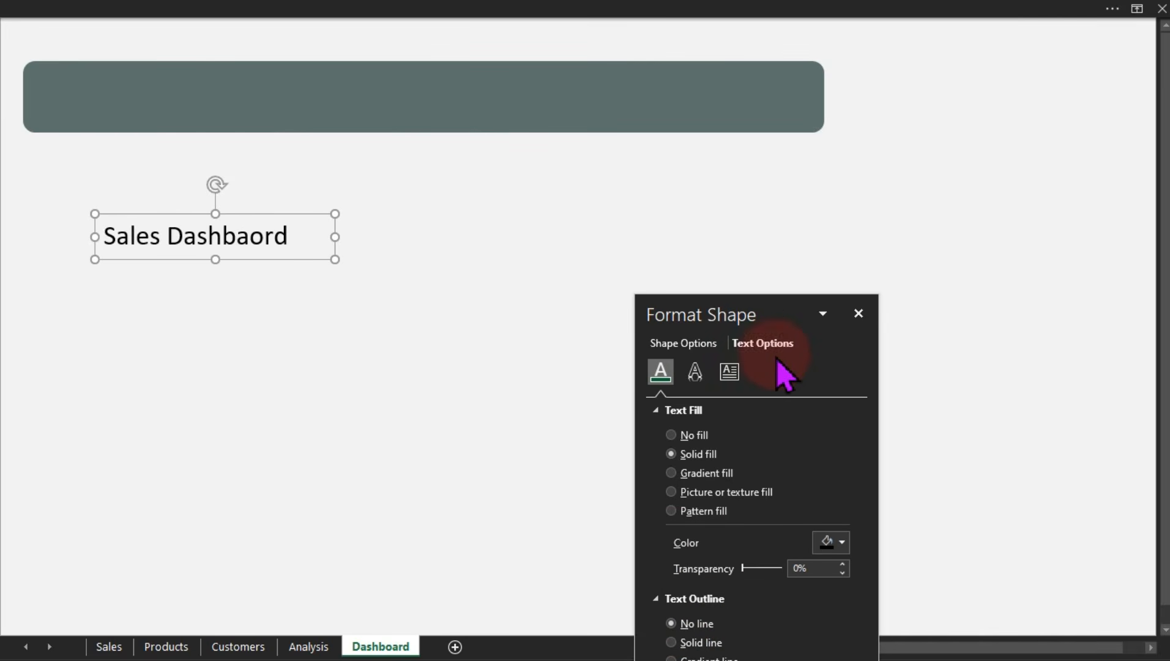
left_click(835, 542)
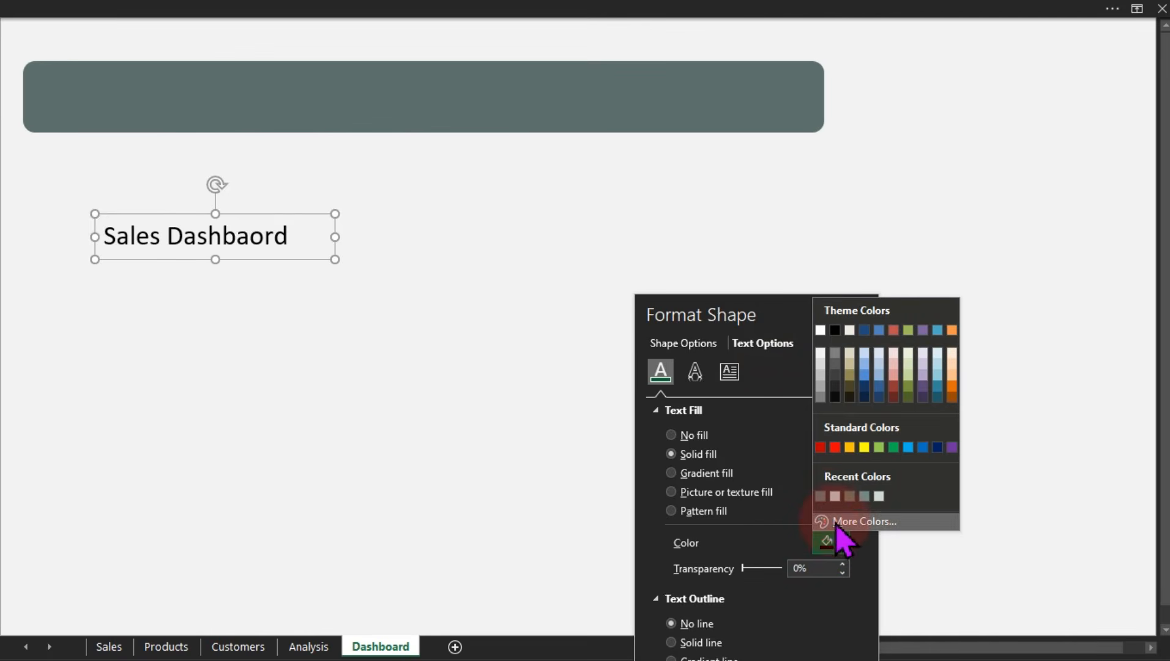
left_click(822, 498)
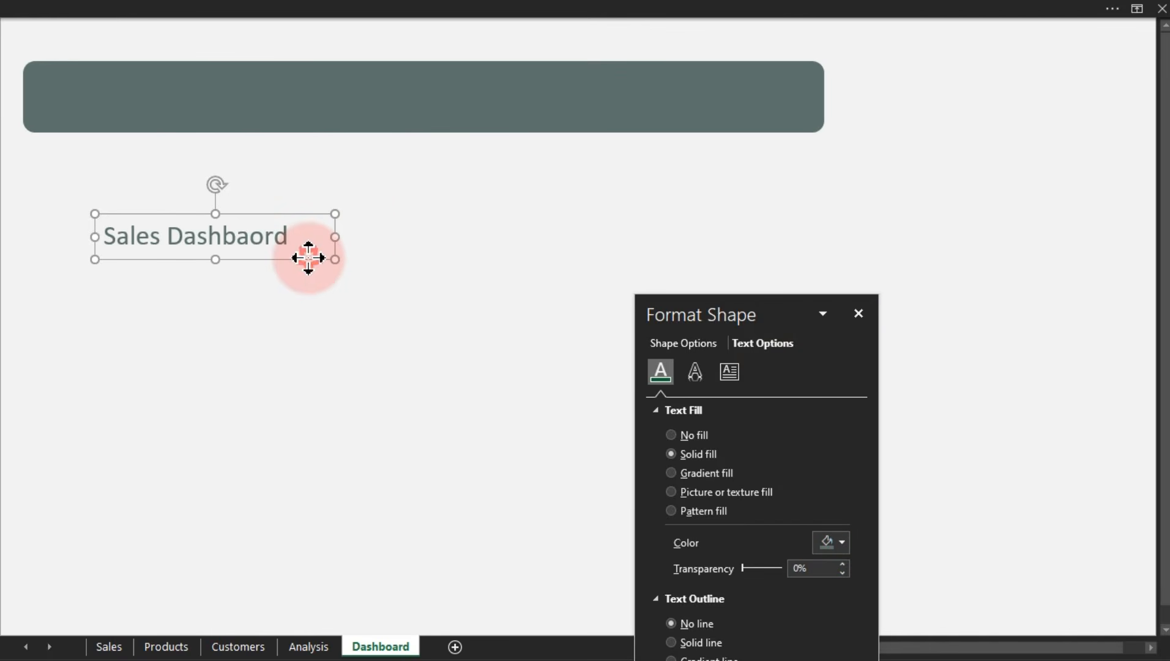
left_click_drag(309, 258, 224, 55)
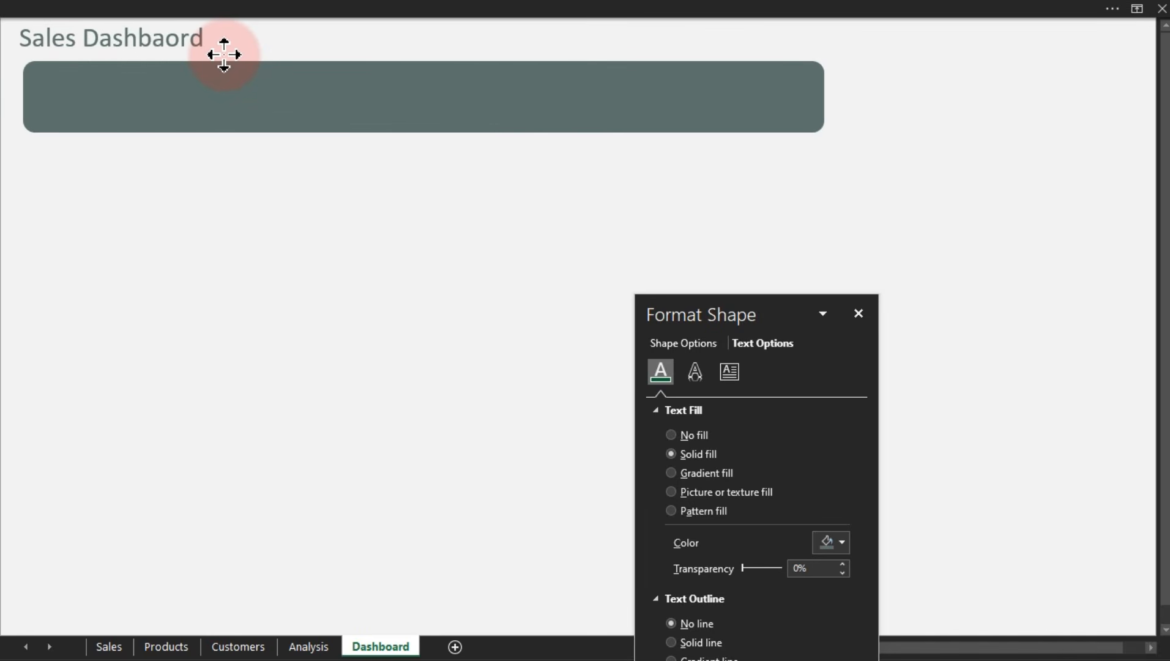
Nudge the banner rectangle slightly left to line up with the title text above it
left_click(211, 106)
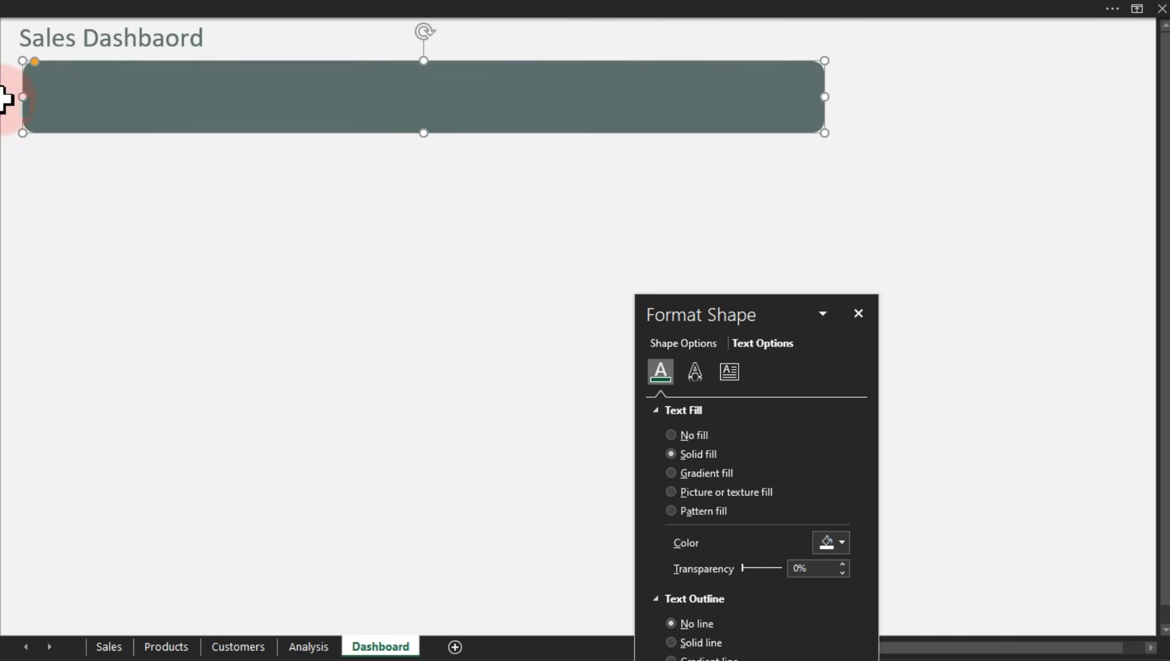
key("Left")
key("Left")
key("Left")
key("Left")
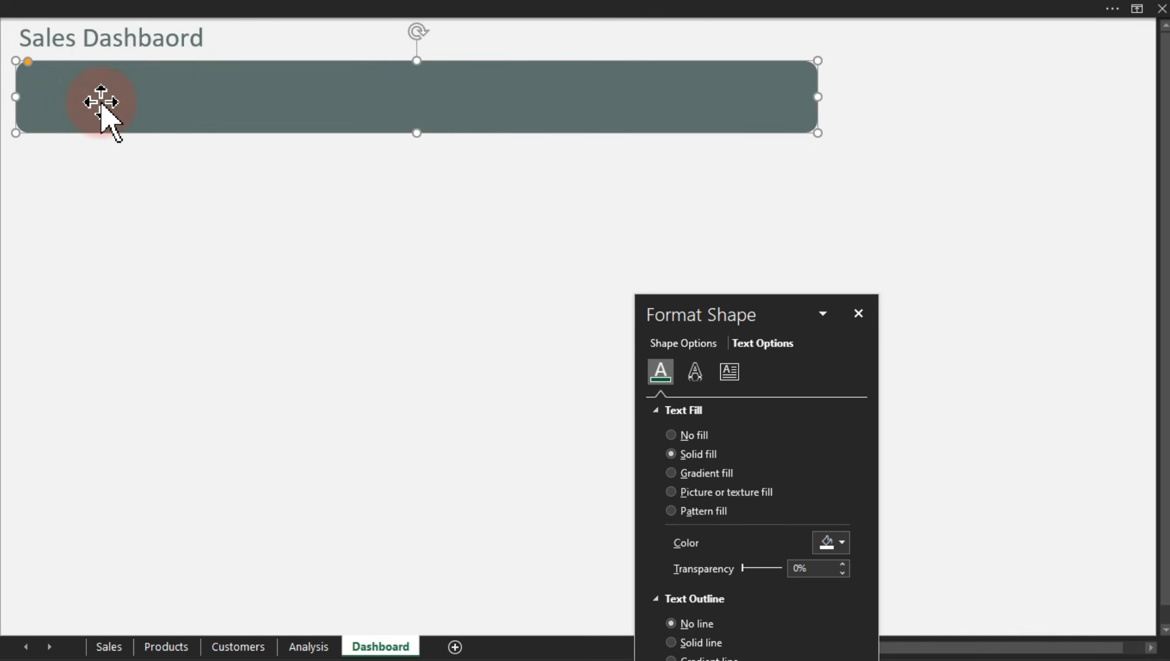
Move the title text box down slightly so it sits closer to the banner
left_click(189, 182)
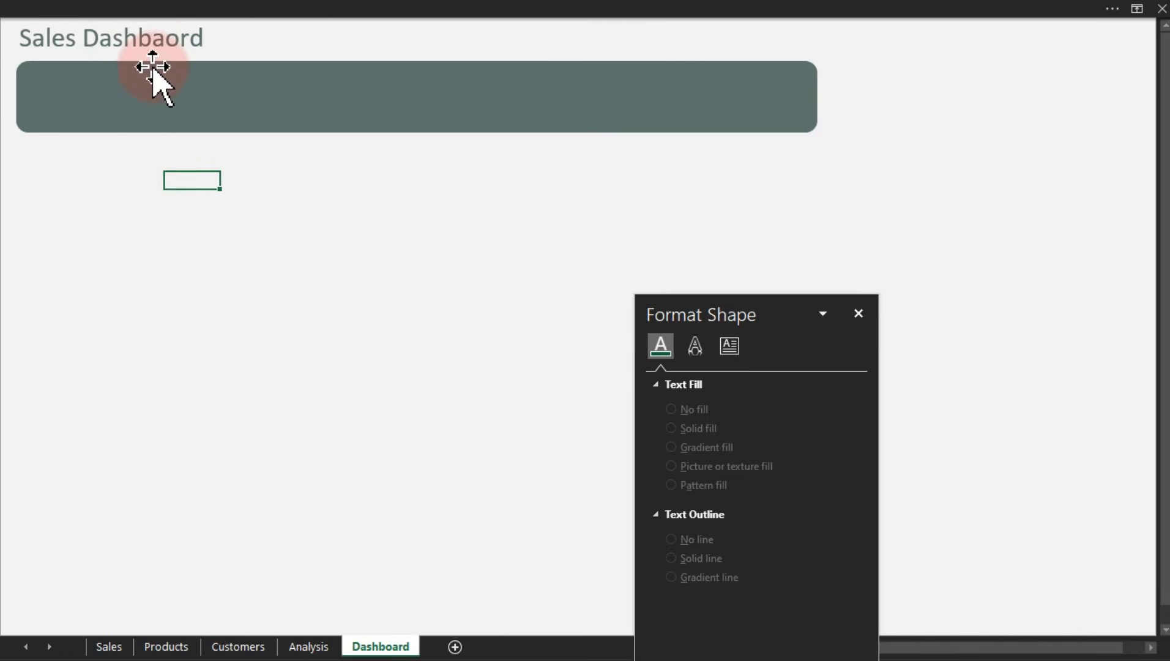
left_click(154, 49)
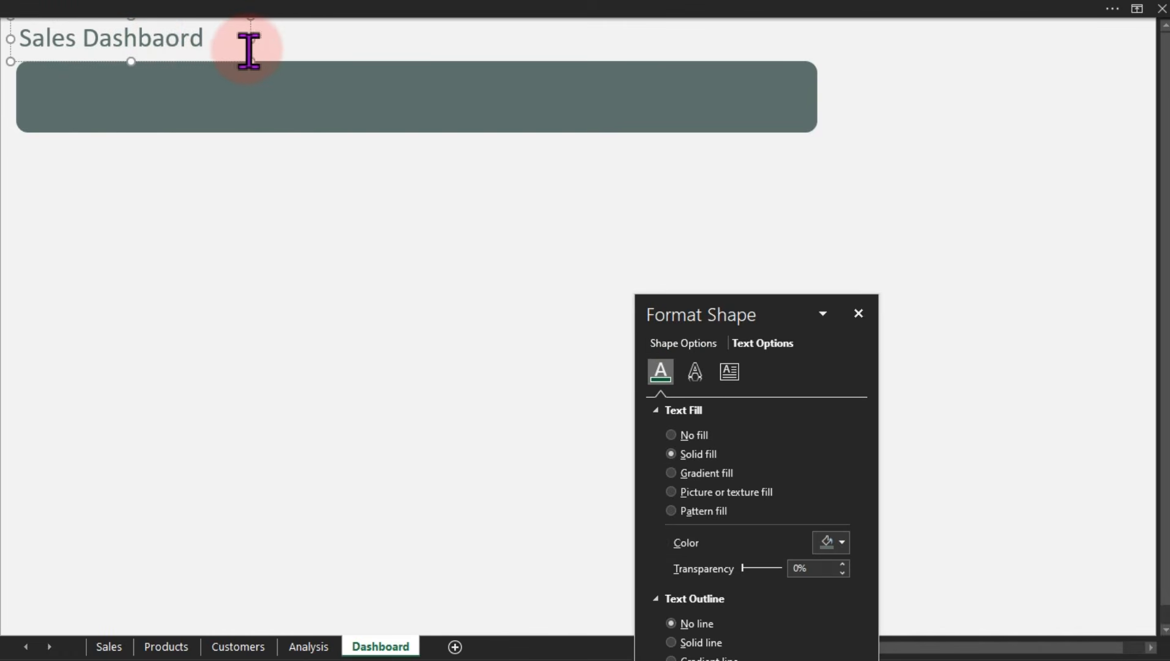
left_click_drag(249, 49, 250, 54)
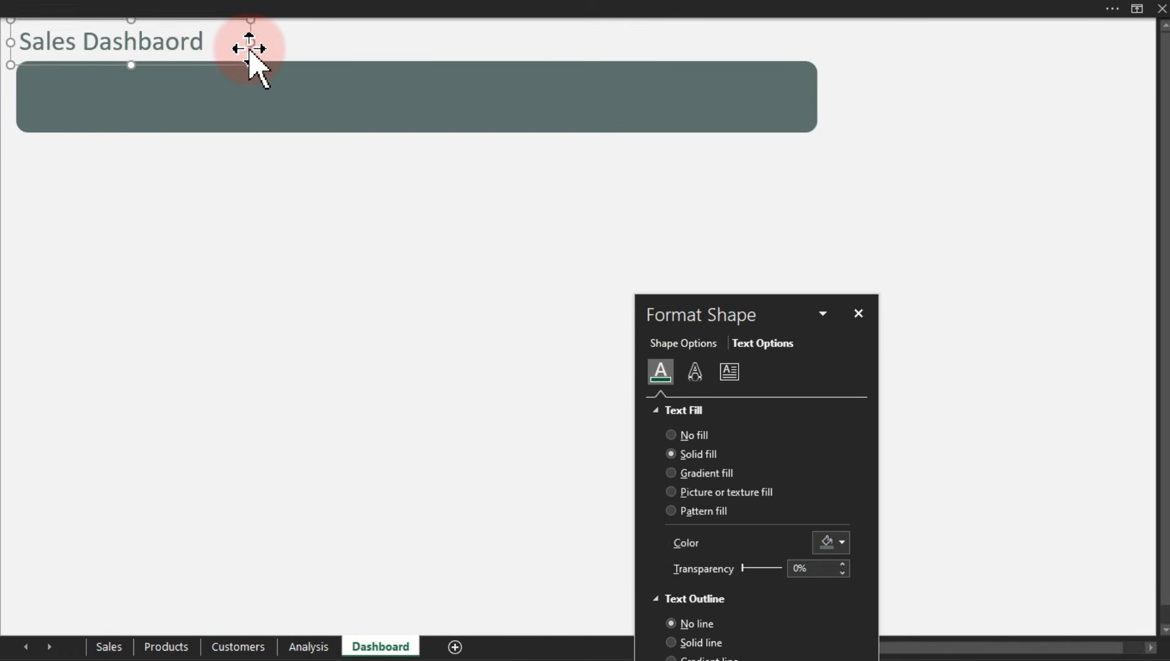
left_click(378, 297)
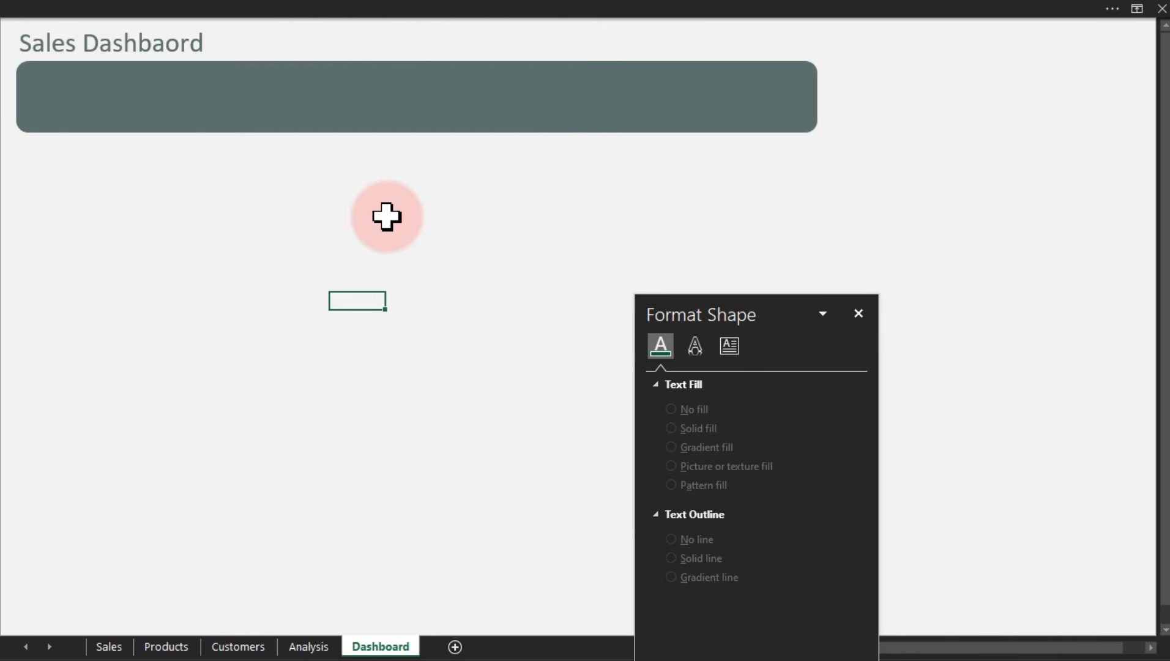
Duplicate the banner rectangle and shrink the copy into a small rounded square placed below the banner's left end
left_click(299, 20)
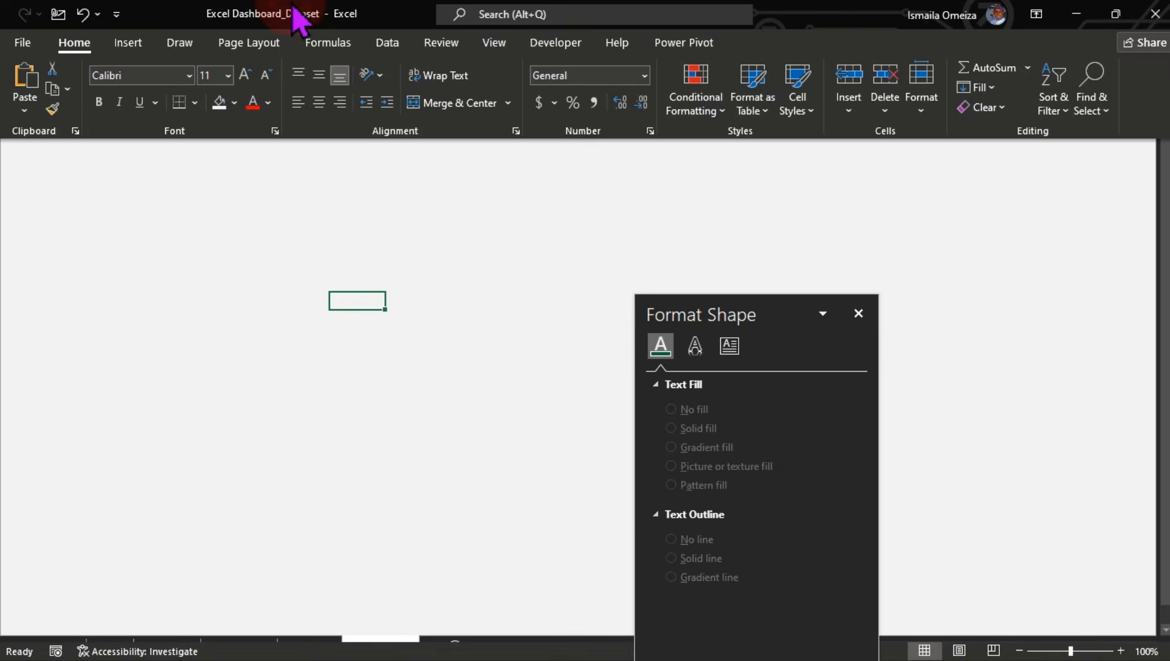
left_click(212, 445)
left_click(440, 132)
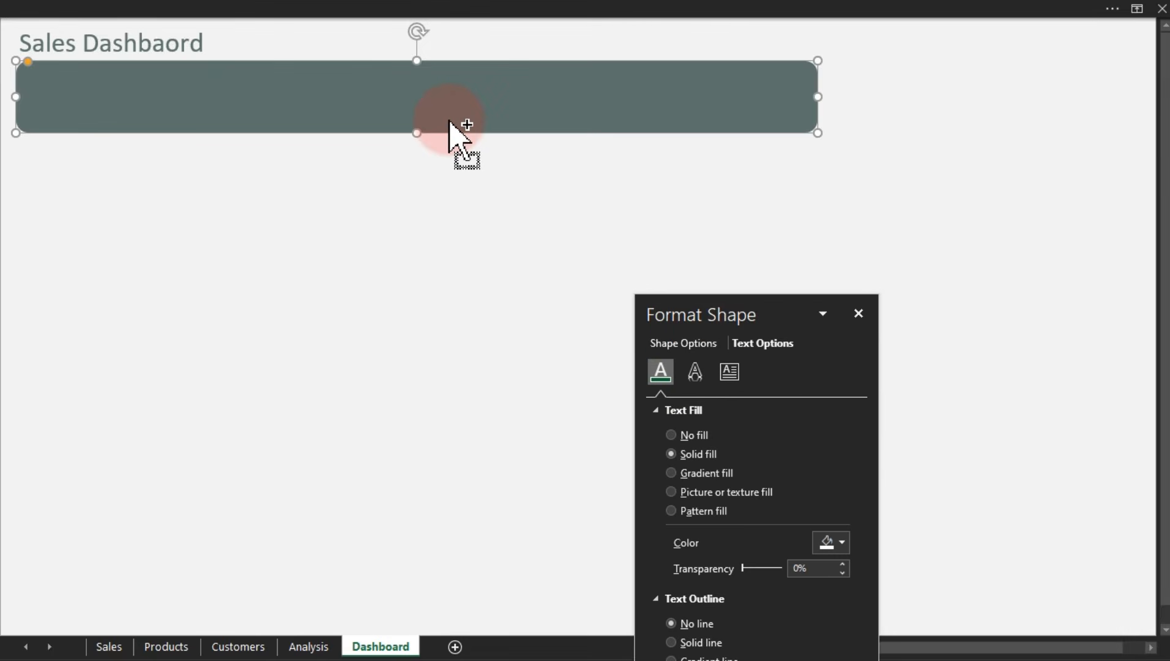
key("ctrl+d")
left_click_drag(449, 118, 427, 239)
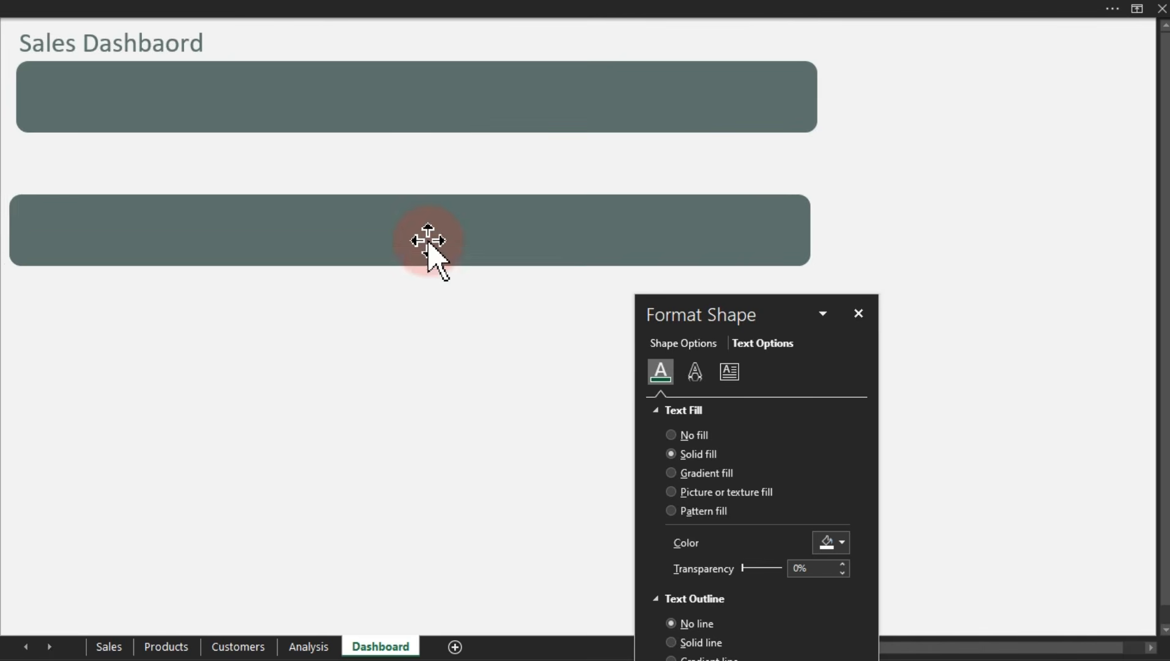
left_click_drag(808, 266, 49, 235)
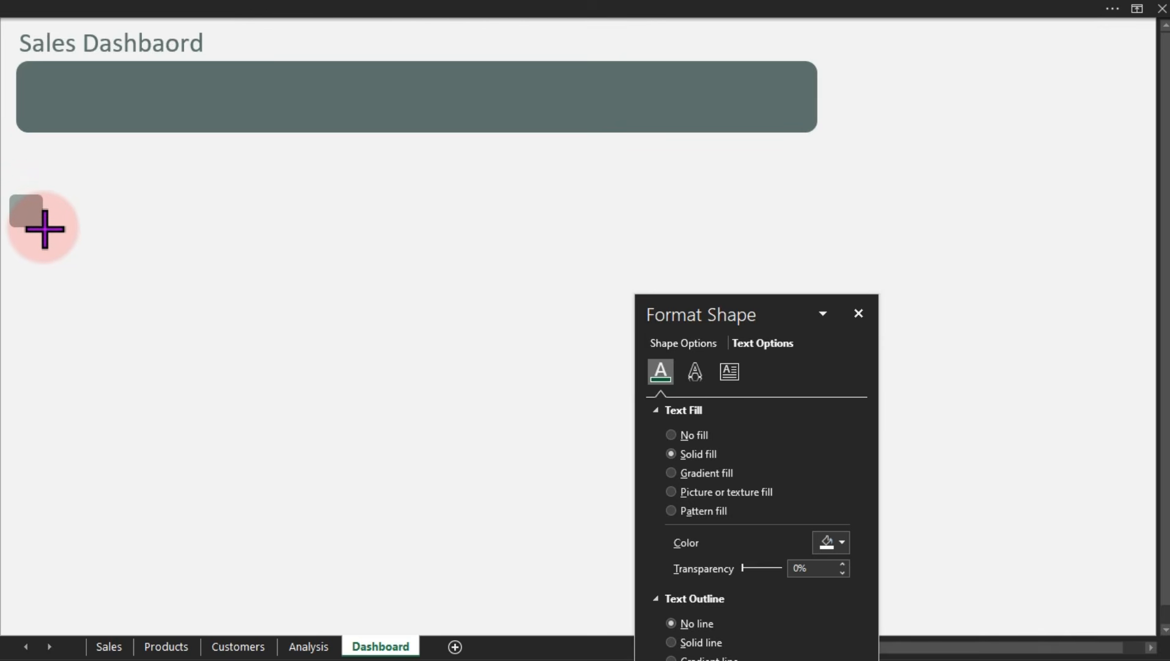
left_click_drag(44, 229, 113, 315)
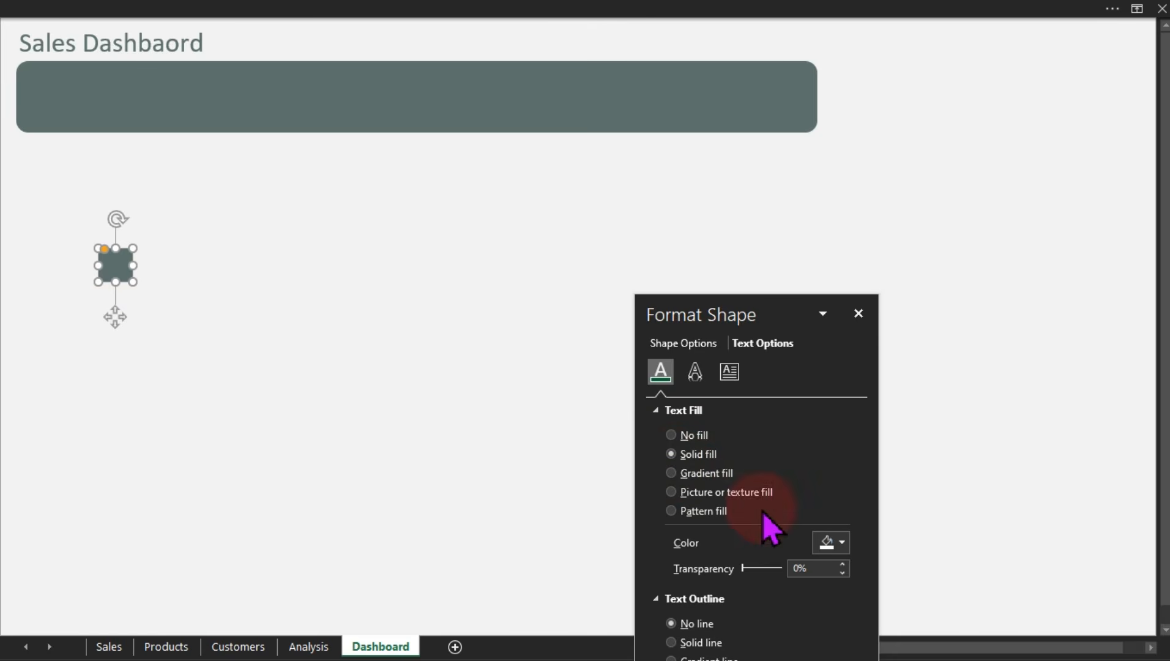
left_click(837, 543)
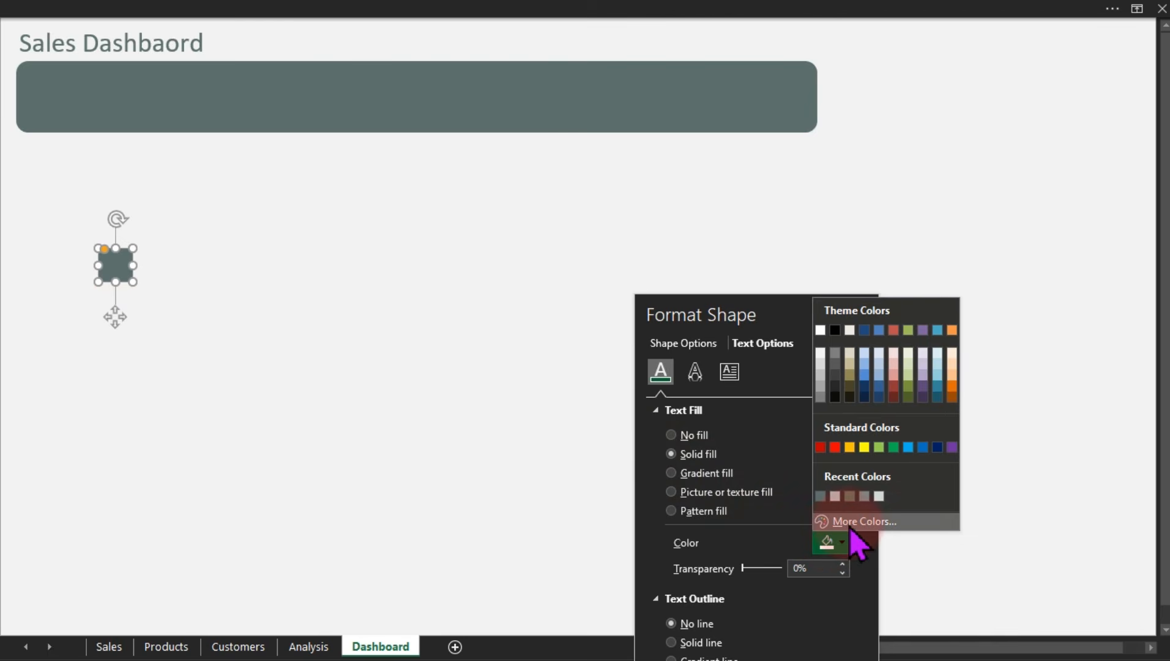
left_click(852, 524)
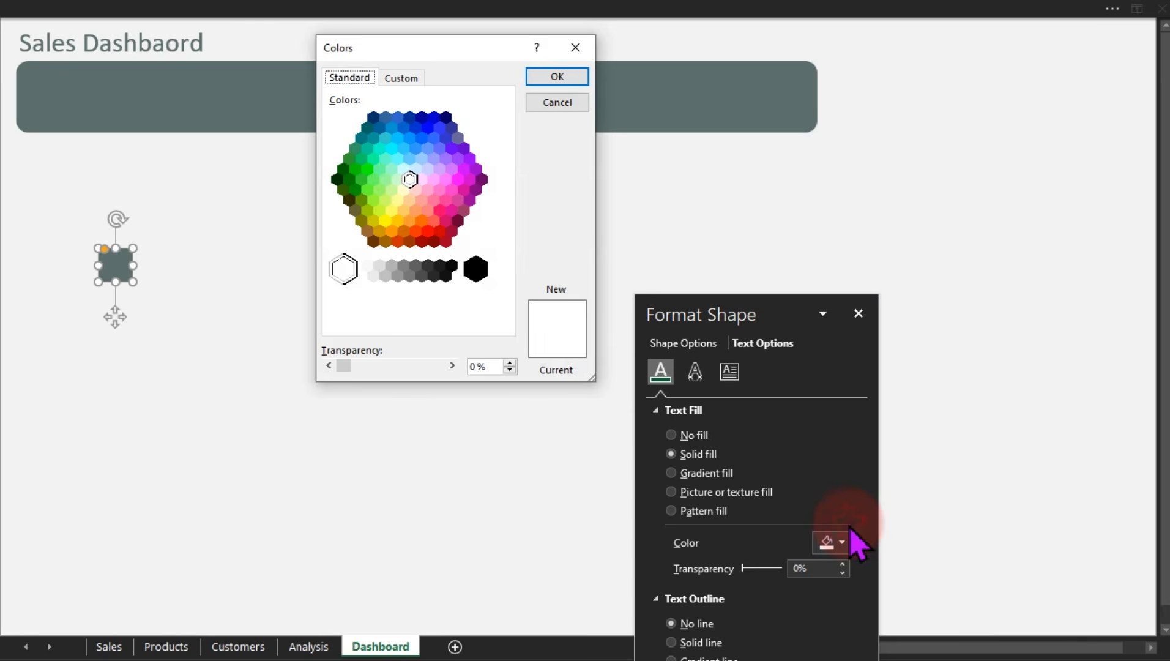
left_click(409, 78)
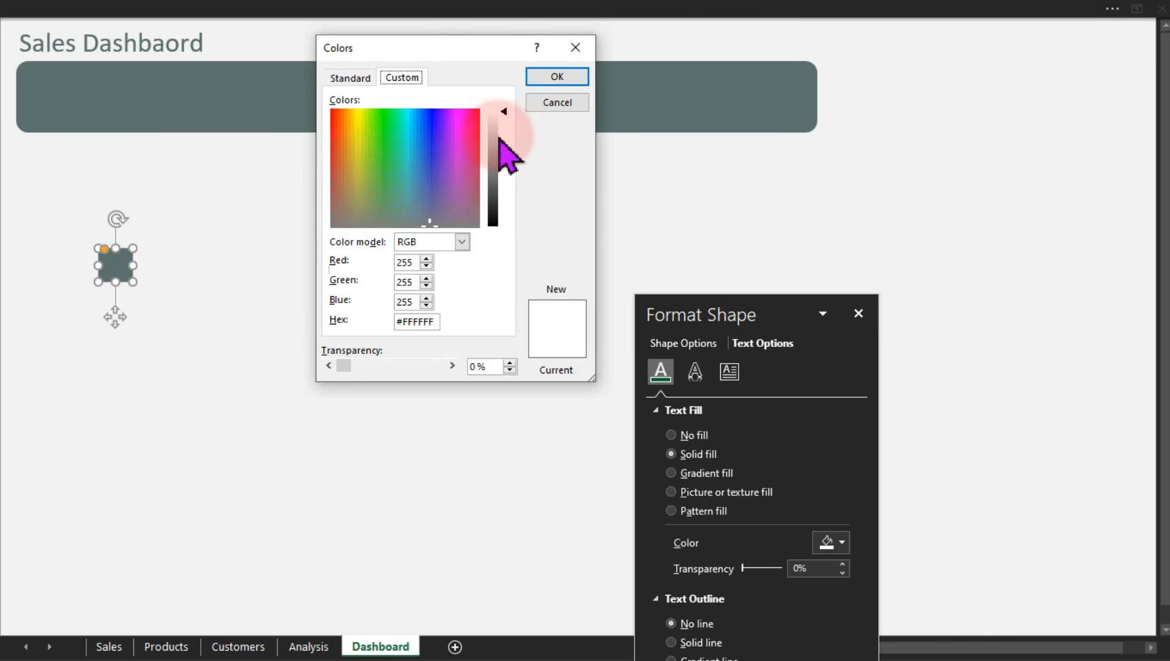
left_click_drag(506, 113, 489, 207)
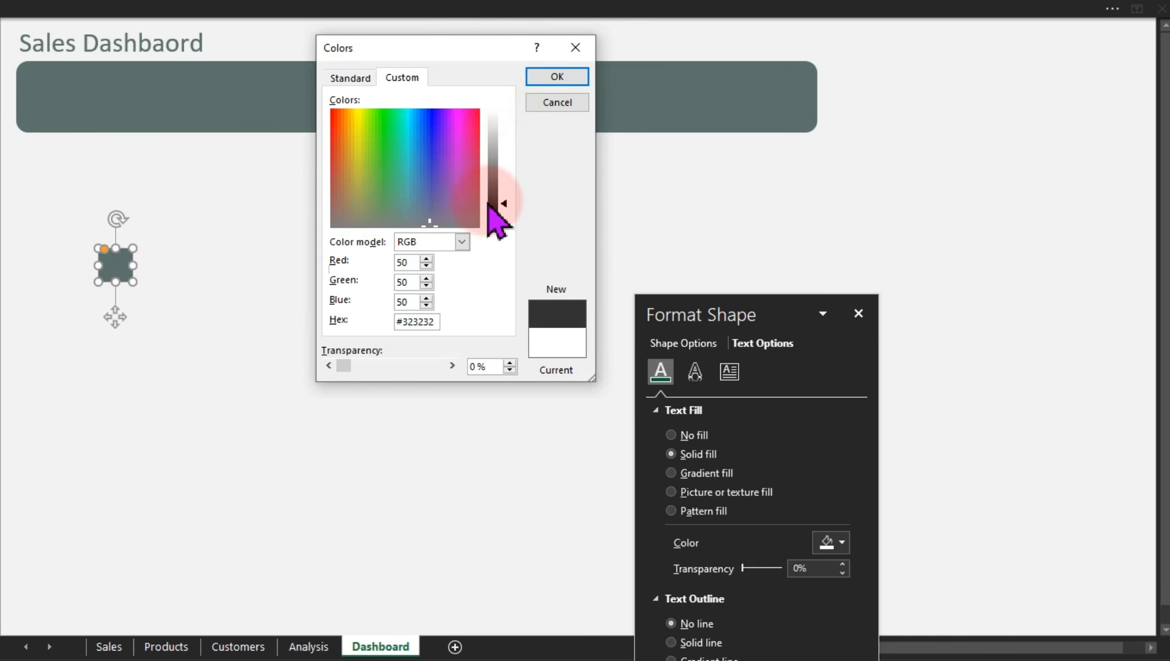
left_click(554, 103)
left_click(209, 288)
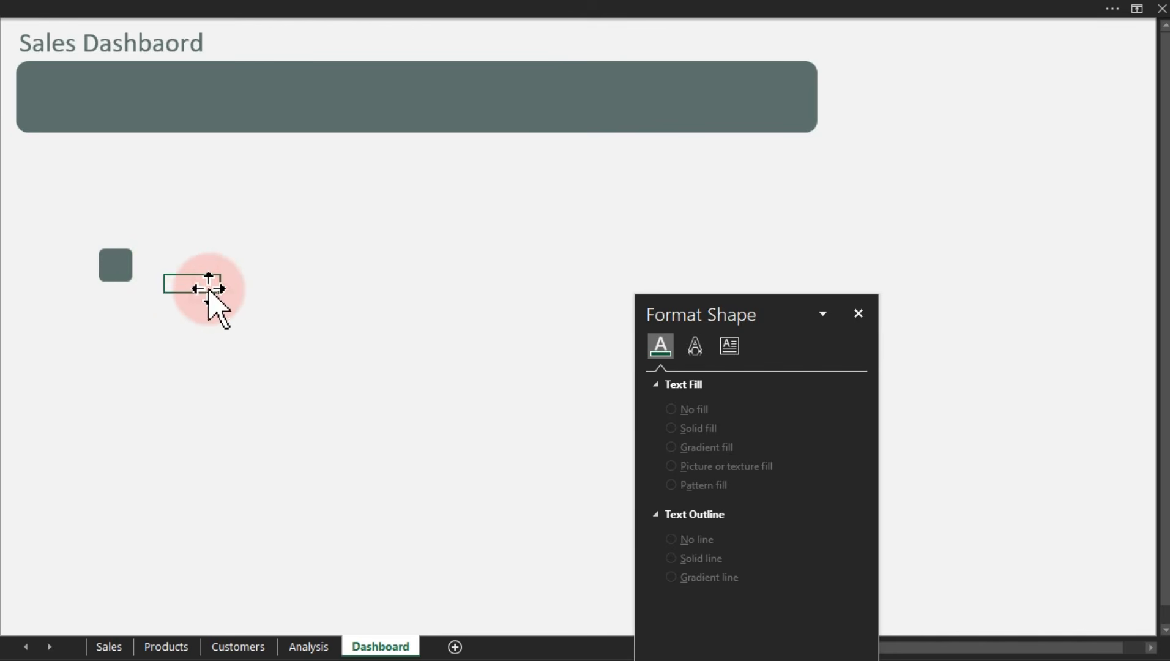
Fill the small rounded square with a lighter shade of the banner's grey-green, hex #A1B1AD
left_click(119, 270)
left_click(661, 392)
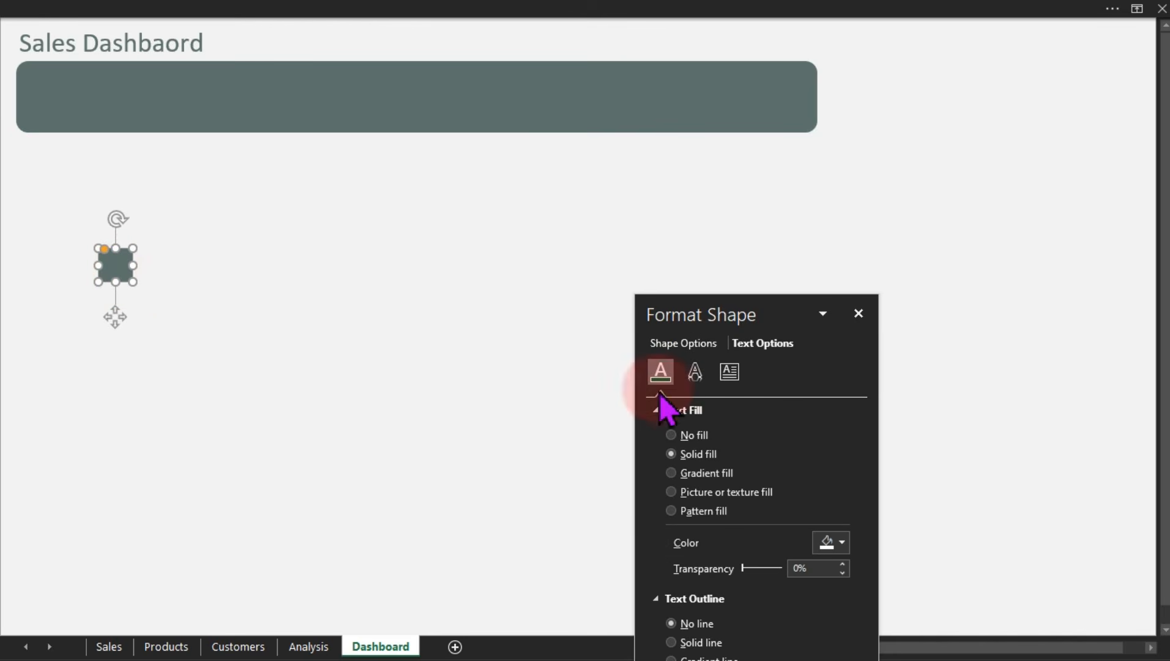
left_click(696, 348)
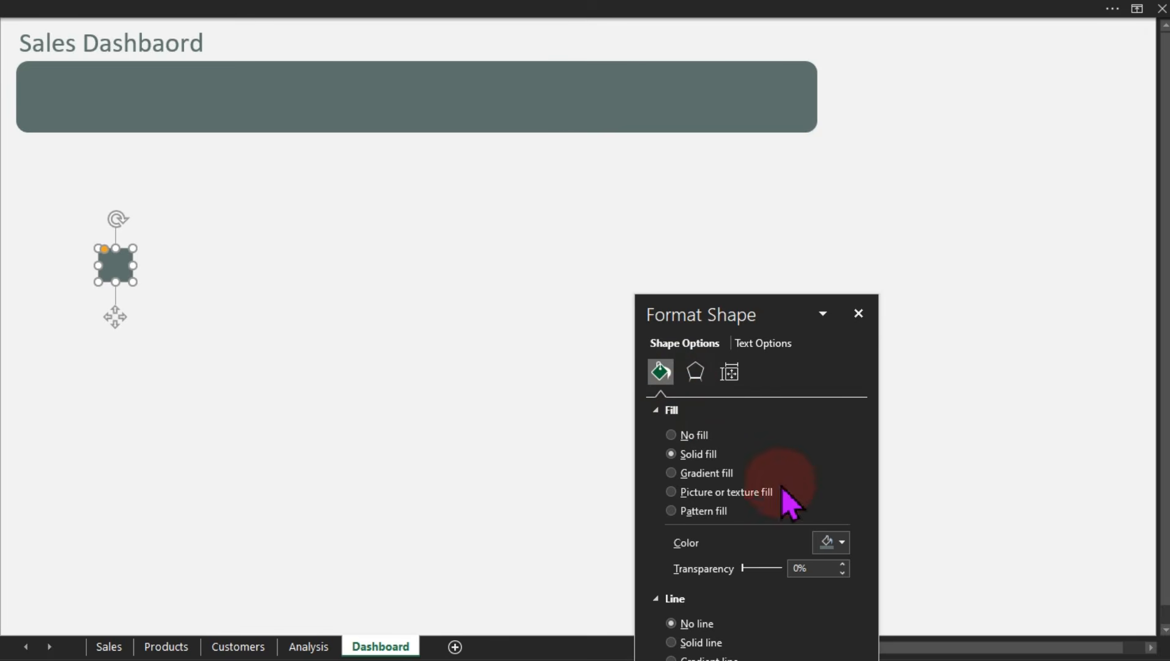
left_click(839, 545)
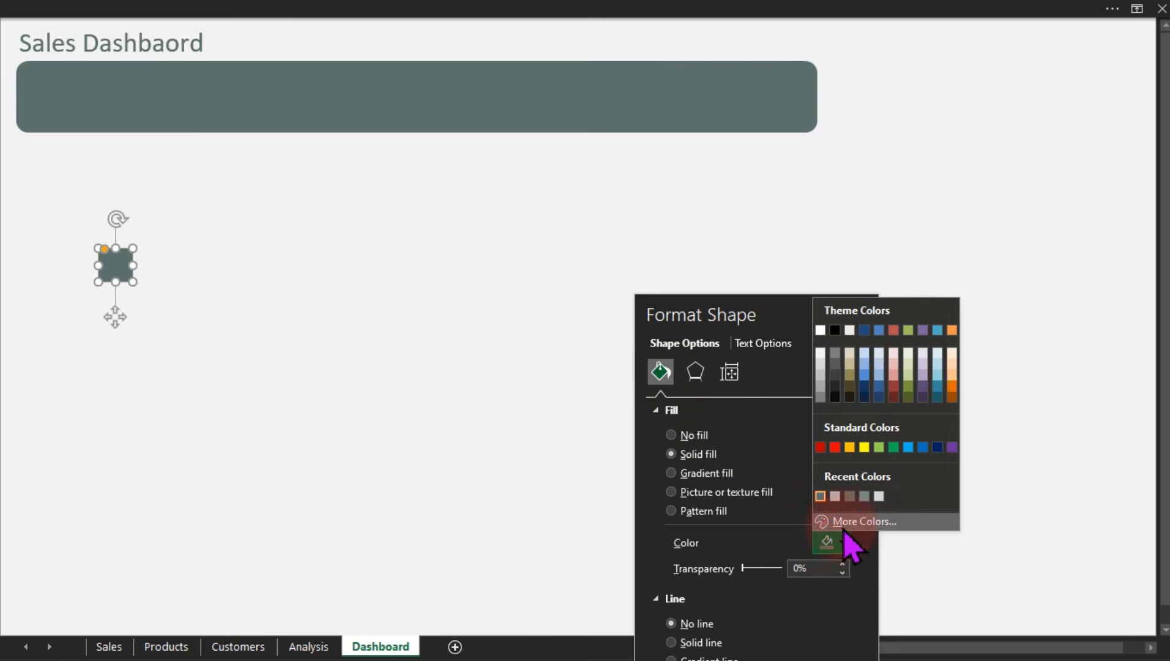
left_click(843, 520)
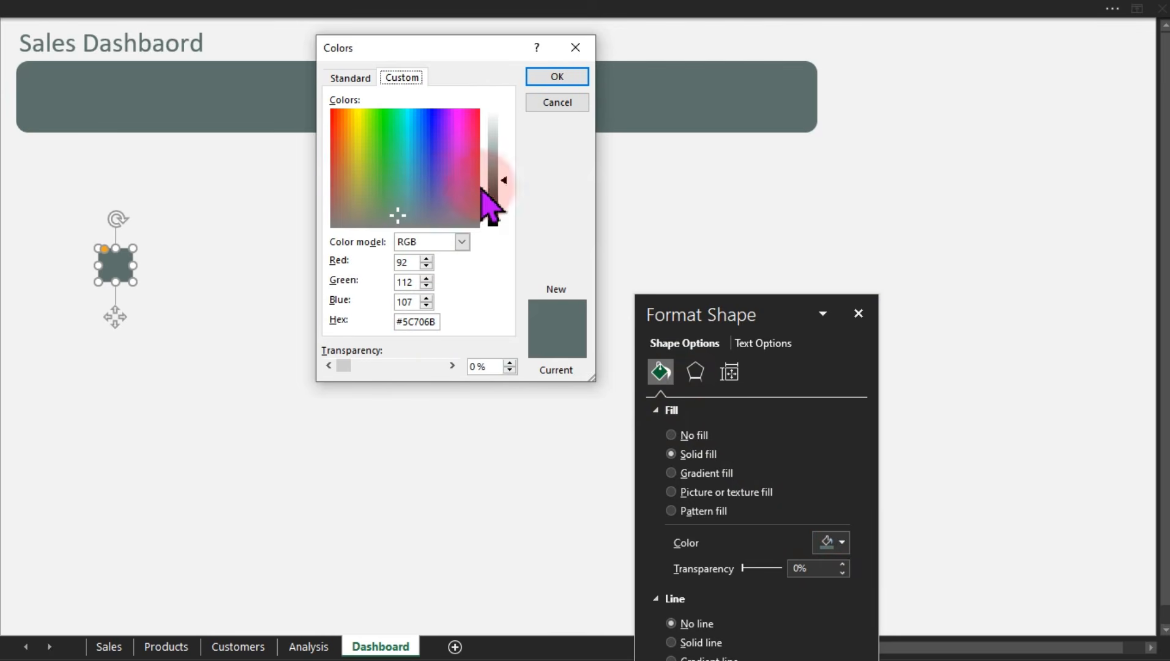
left_click(506, 177)
left_click_drag(505, 176, 503, 159)
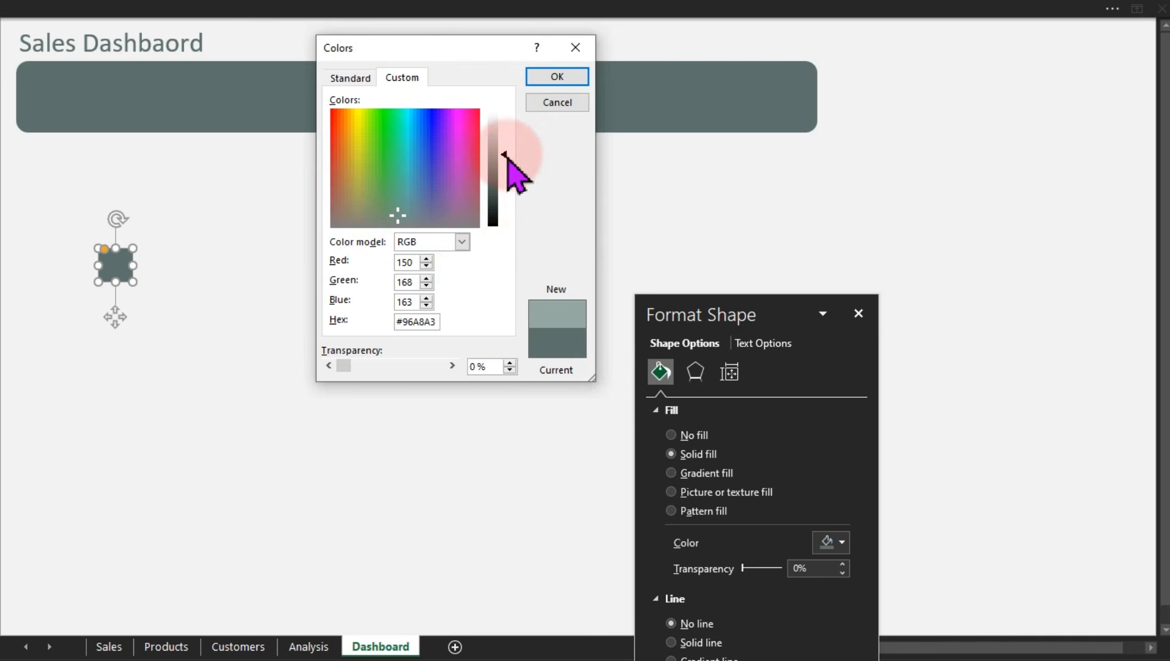
left_click(506, 153)
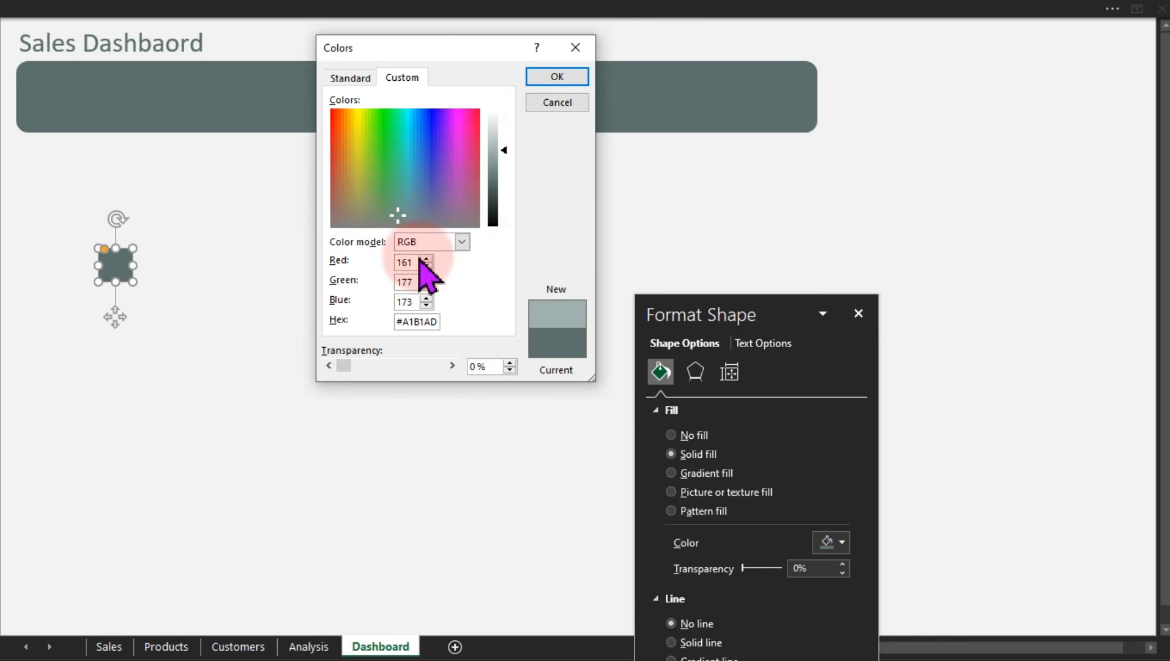
left_click_drag(414, 261, 400, 261)
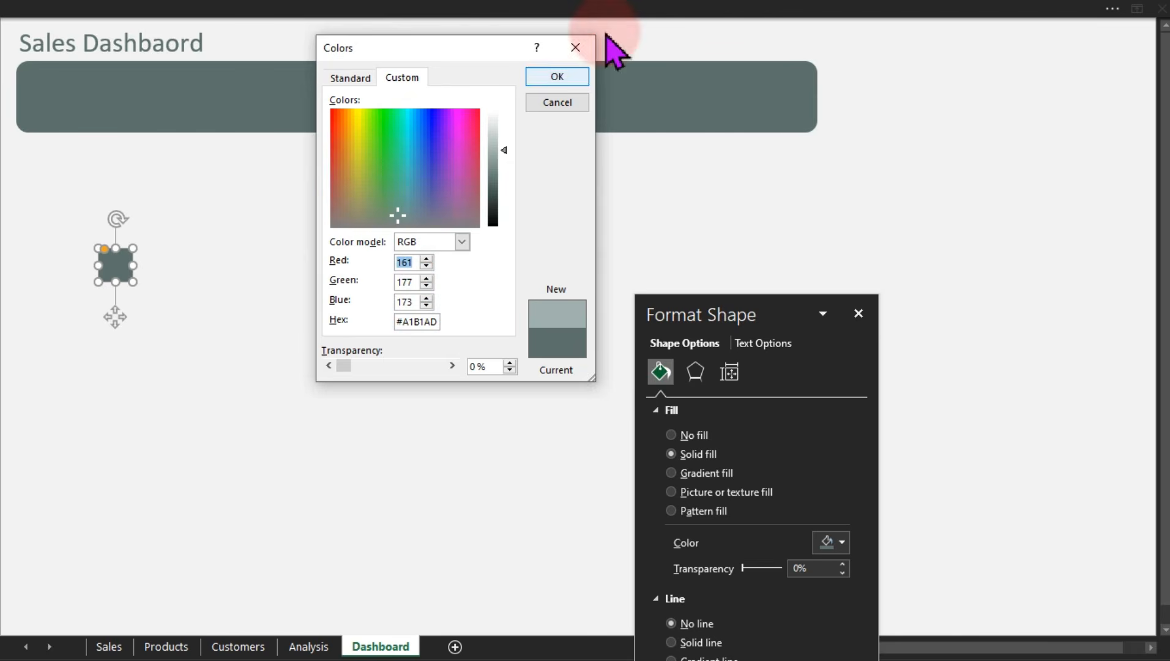
left_click(572, 79)
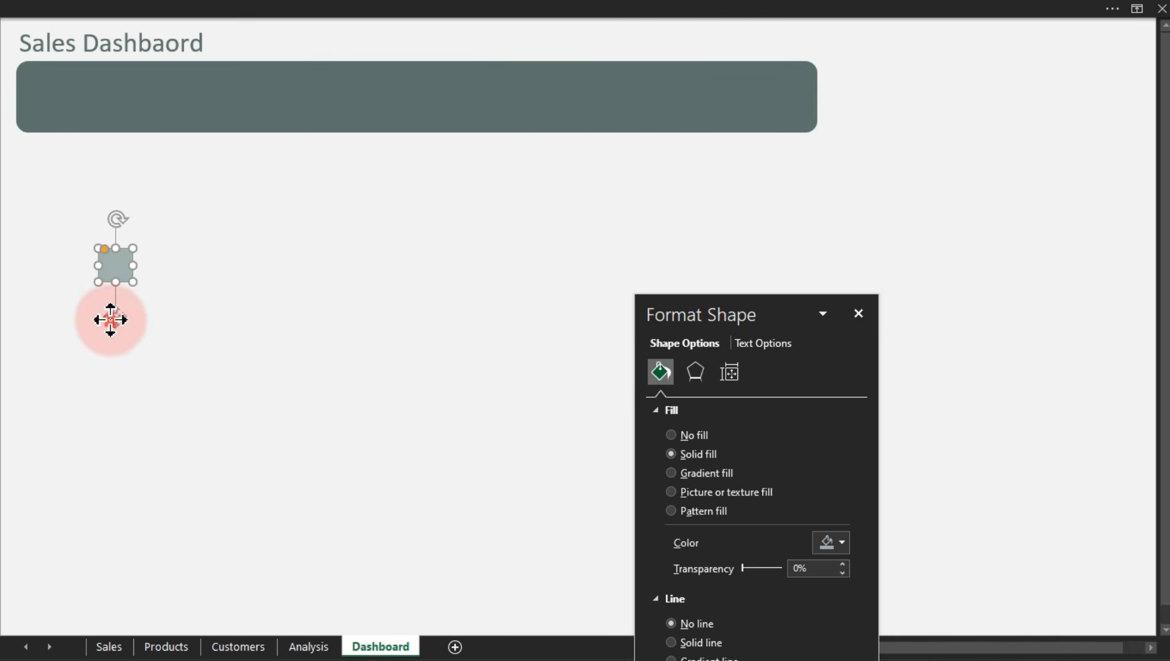
Move the small square into the banner's left end and duplicate it three times to spread four squares along the banner
left_click_drag(110, 320, 53, 151)
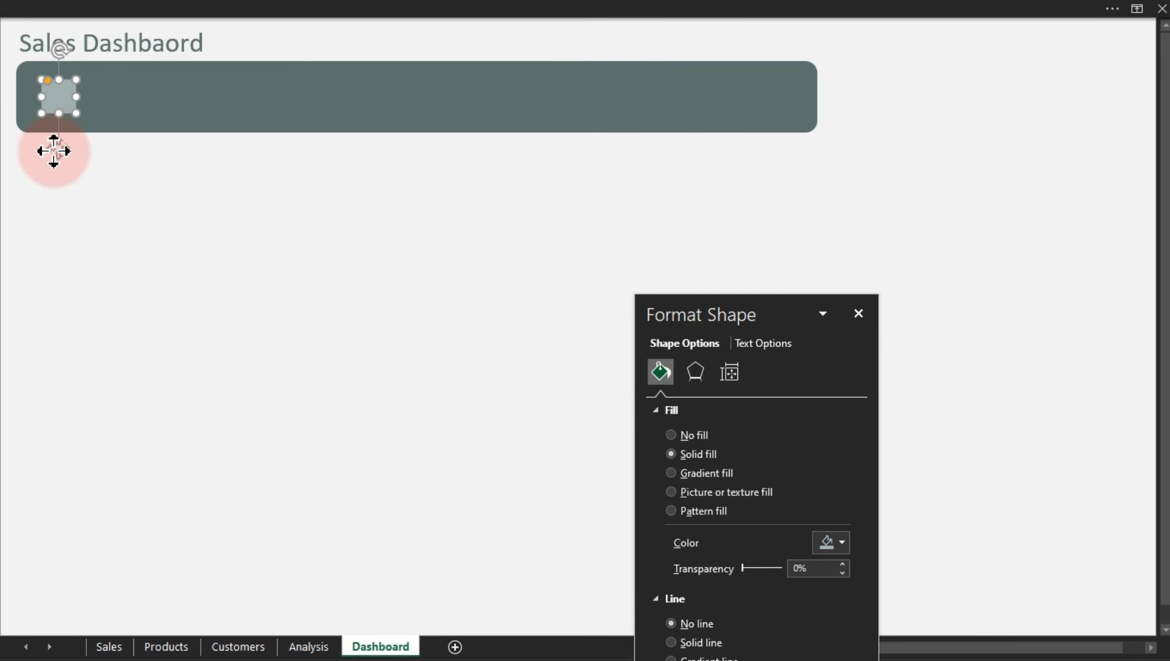
left_click_drag(74, 159, 251, 151)
key("ctrl+d")
key("ctrl+d")
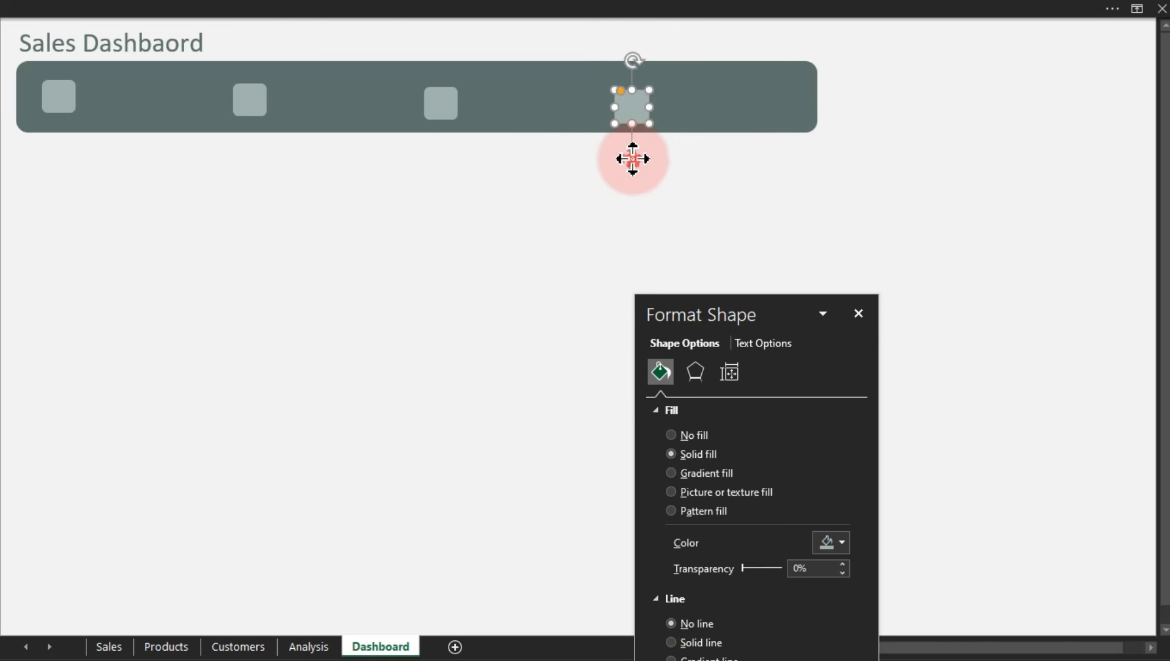
left_click_drag(632, 159, 649, 150)
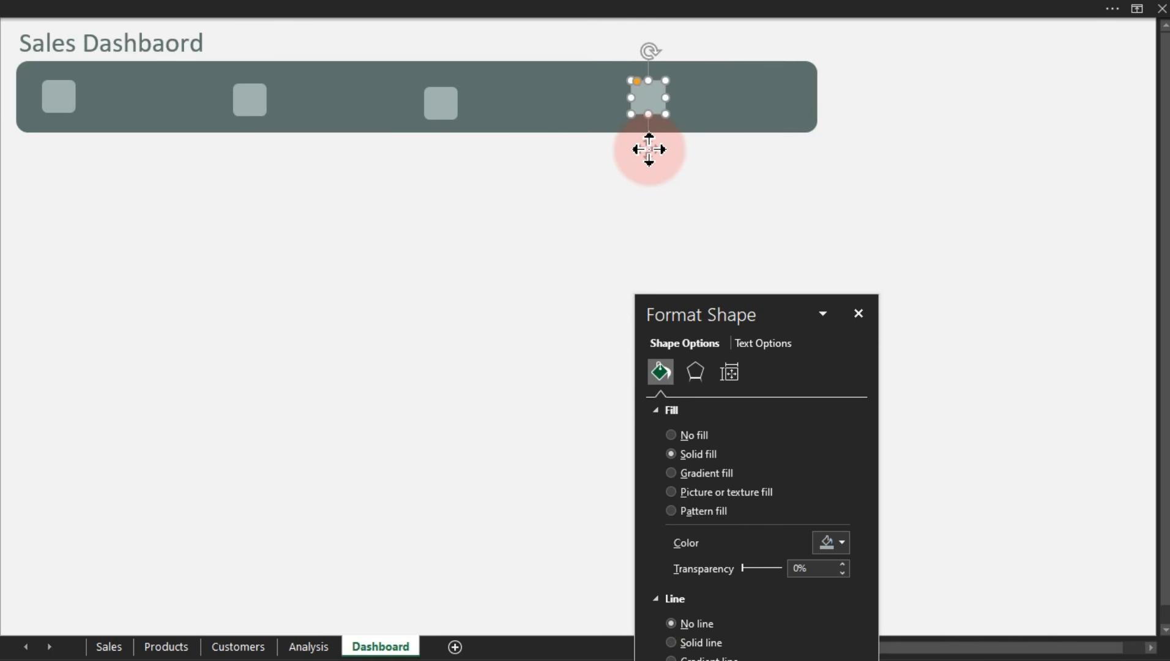
Center the fourth small square vertically in the banner with Align Middle
left_click(546, 270)
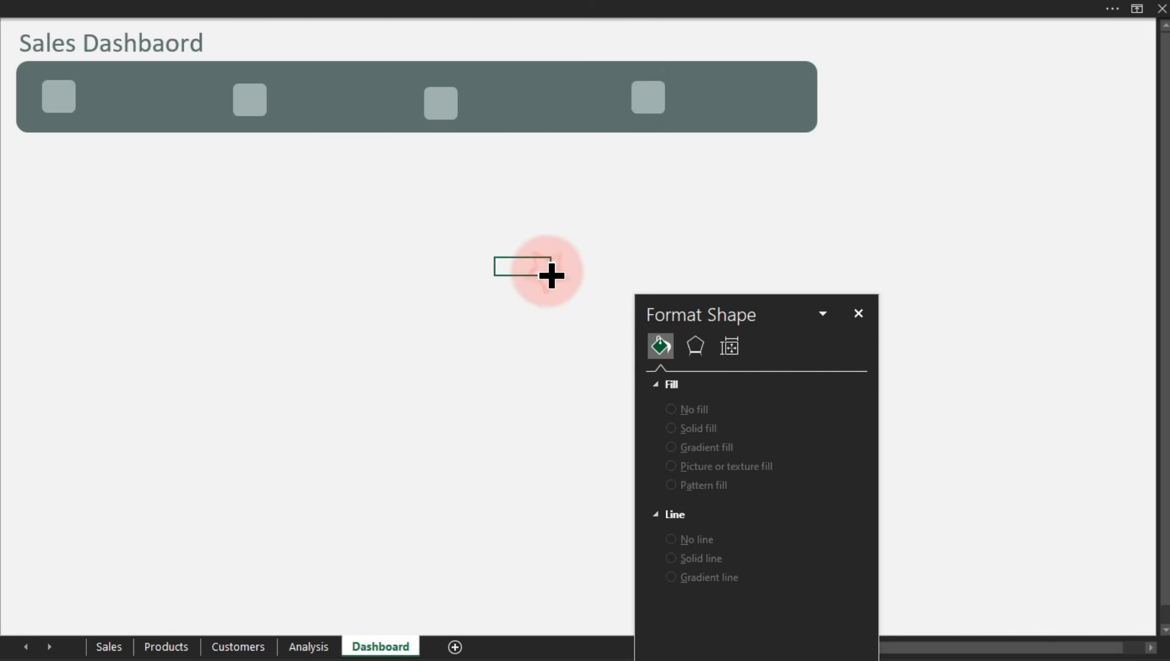
left_click(582, 112)
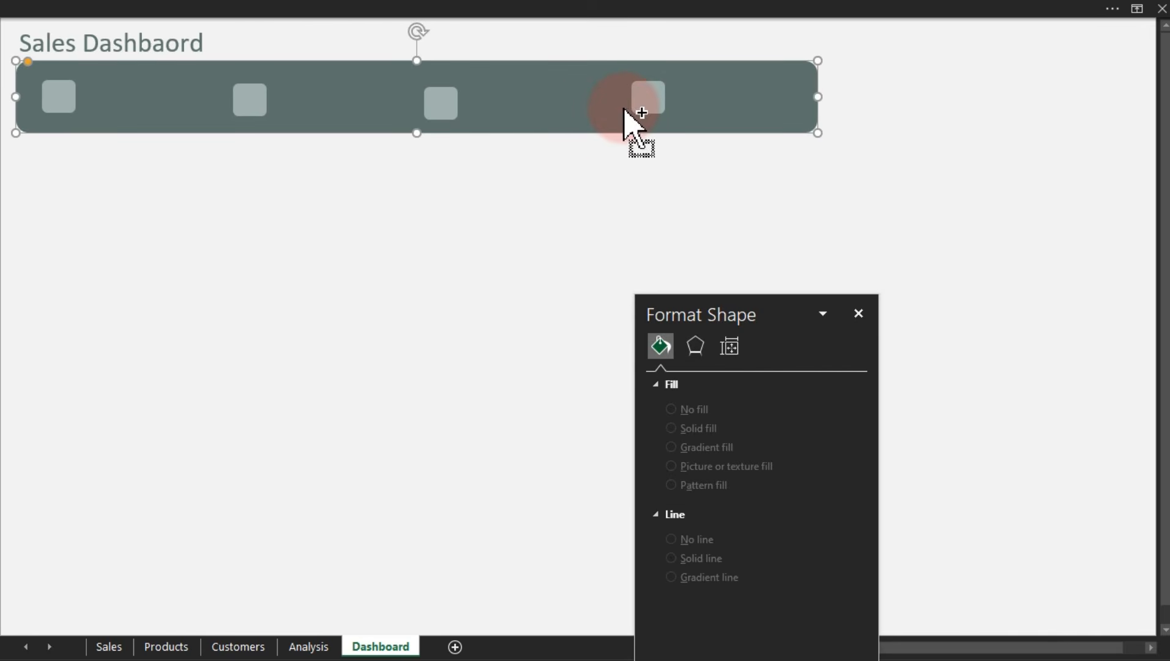
left_click(638, 104)
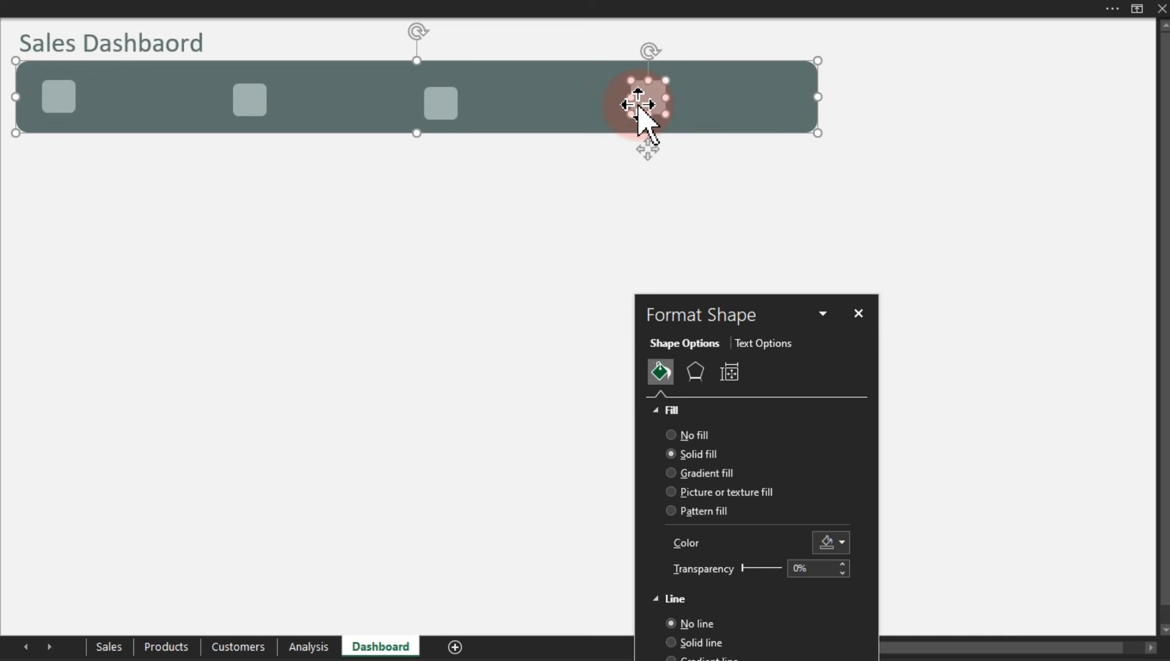
left_click(549, 11)
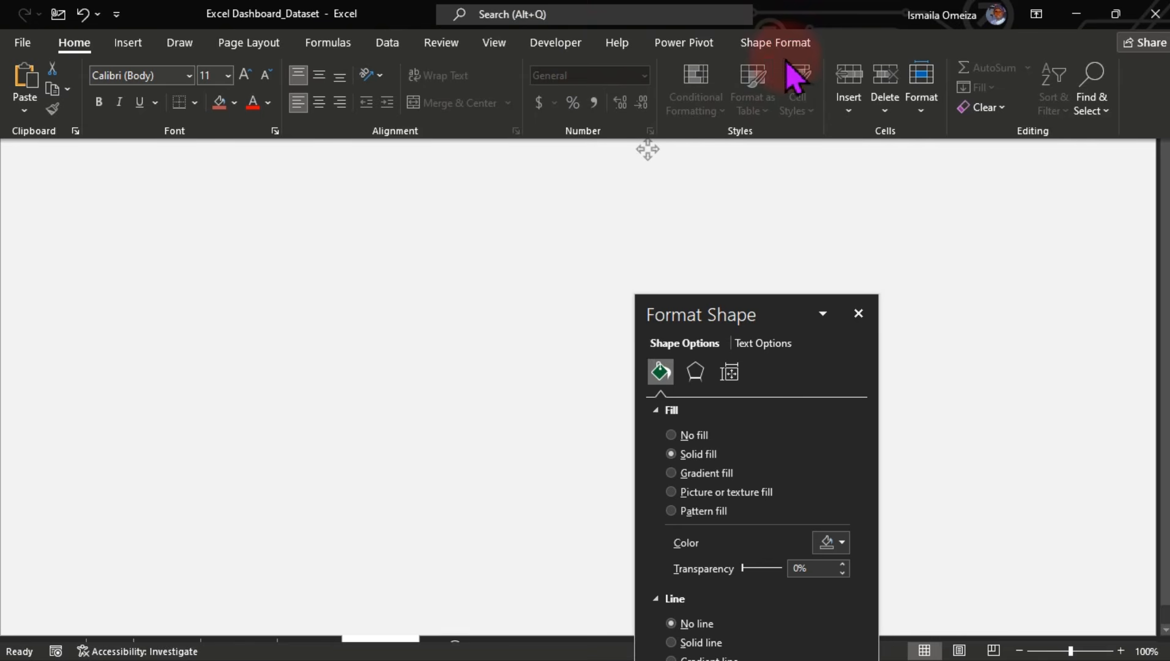
left_click(759, 43)
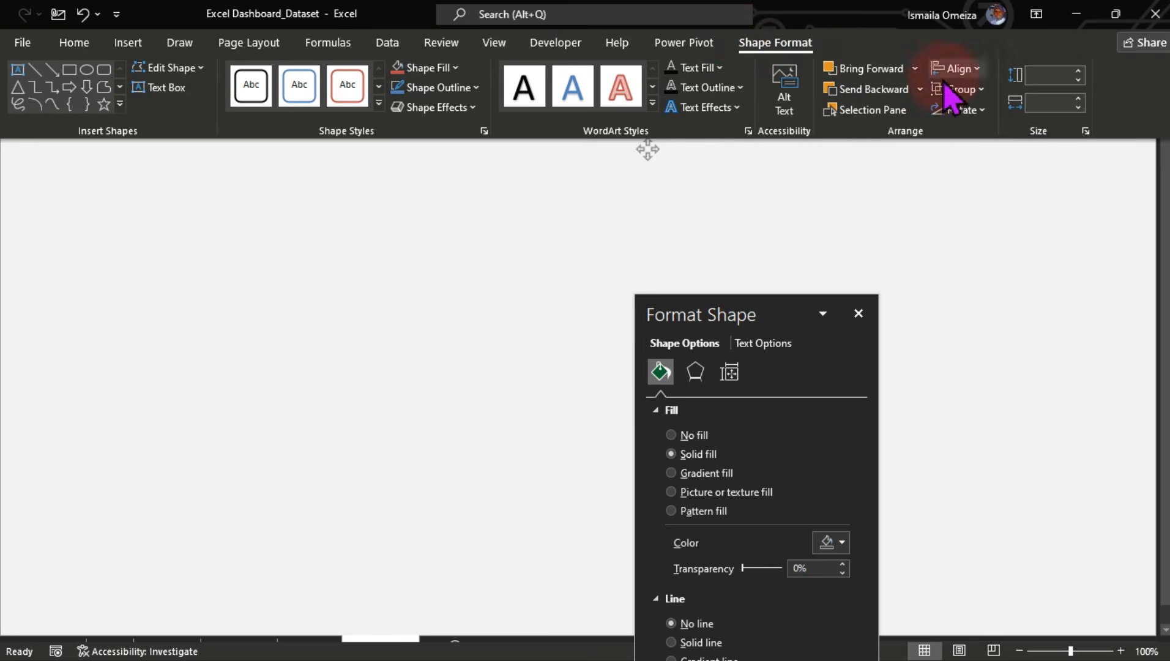
left_click(958, 69)
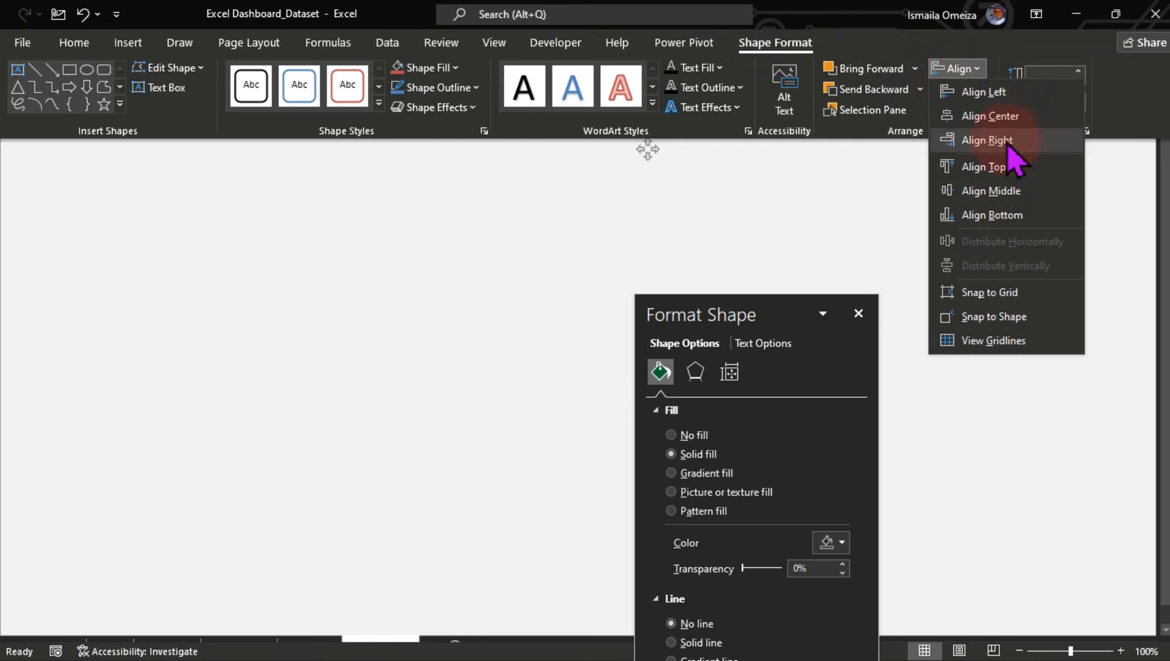
left_click(1003, 190)
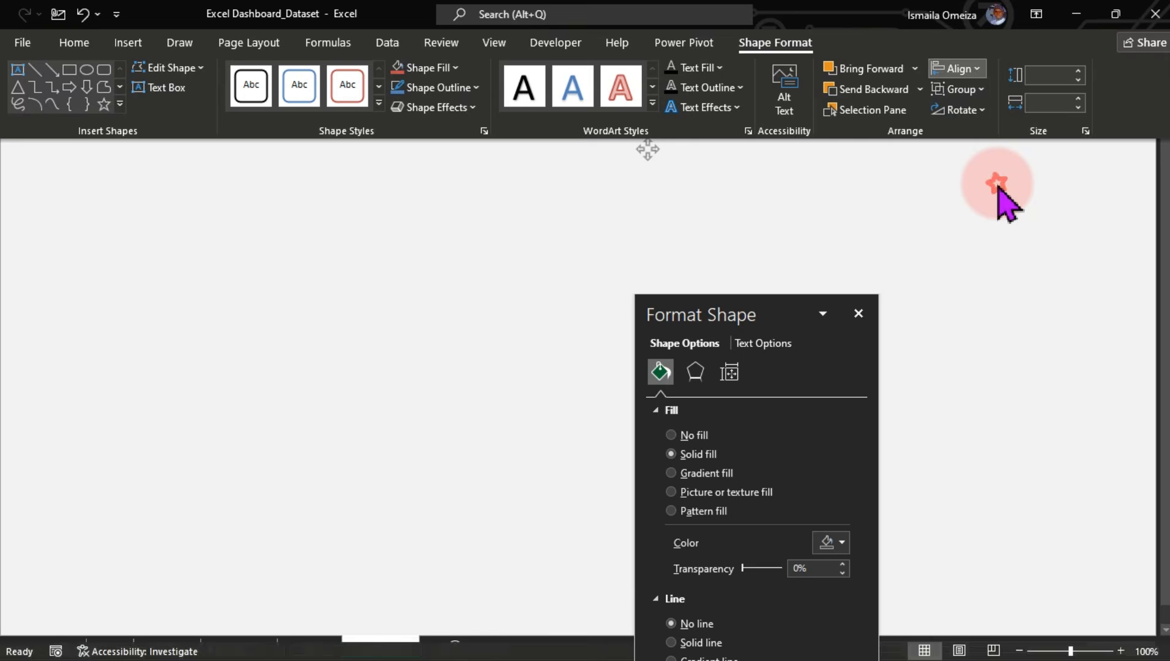
left_click(878, 187)
left_click(877, 186)
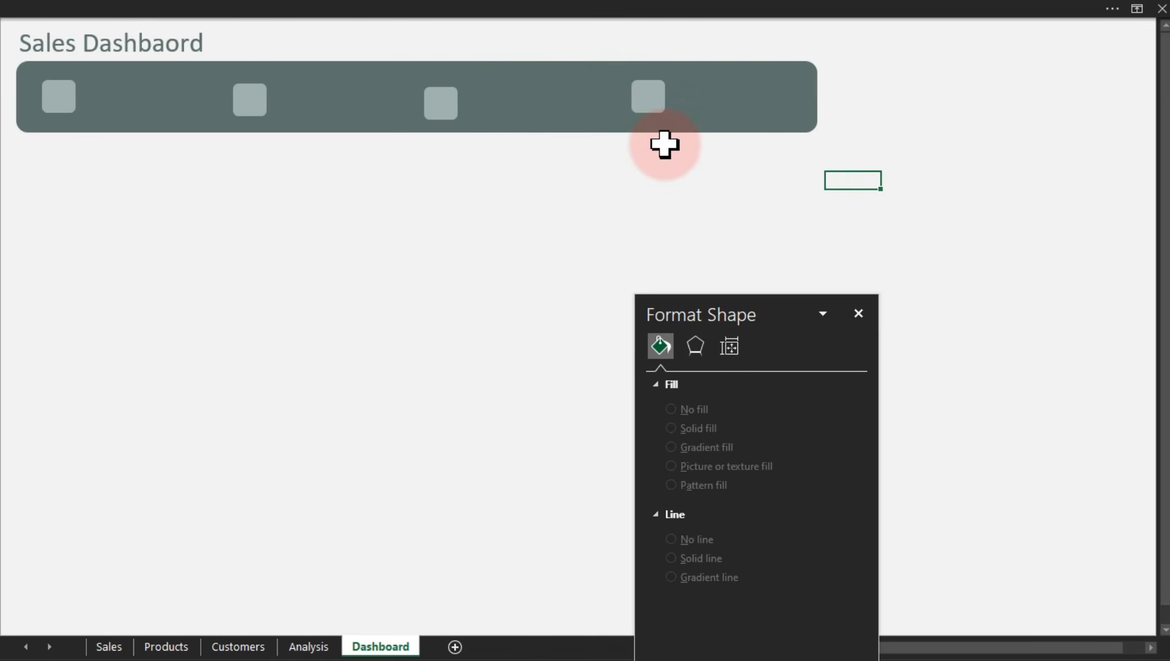
Distribute the four small squares in the banner evenly, both horizontally and vertically
left_click(648, 95)
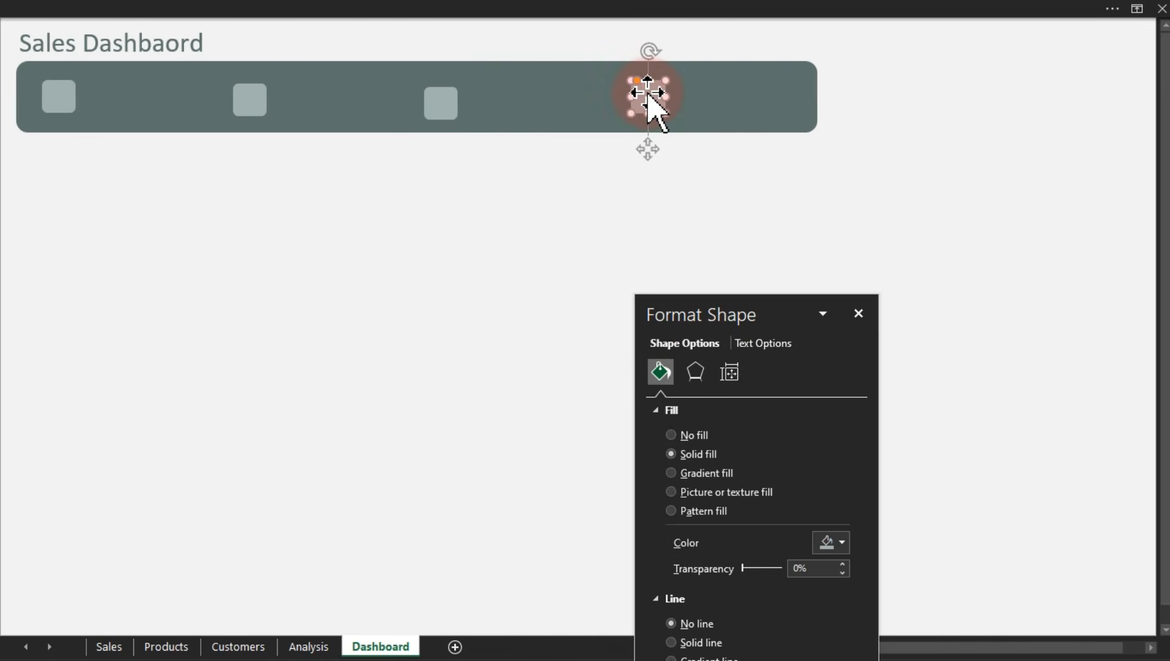
left_click(442, 101, "ctrl")
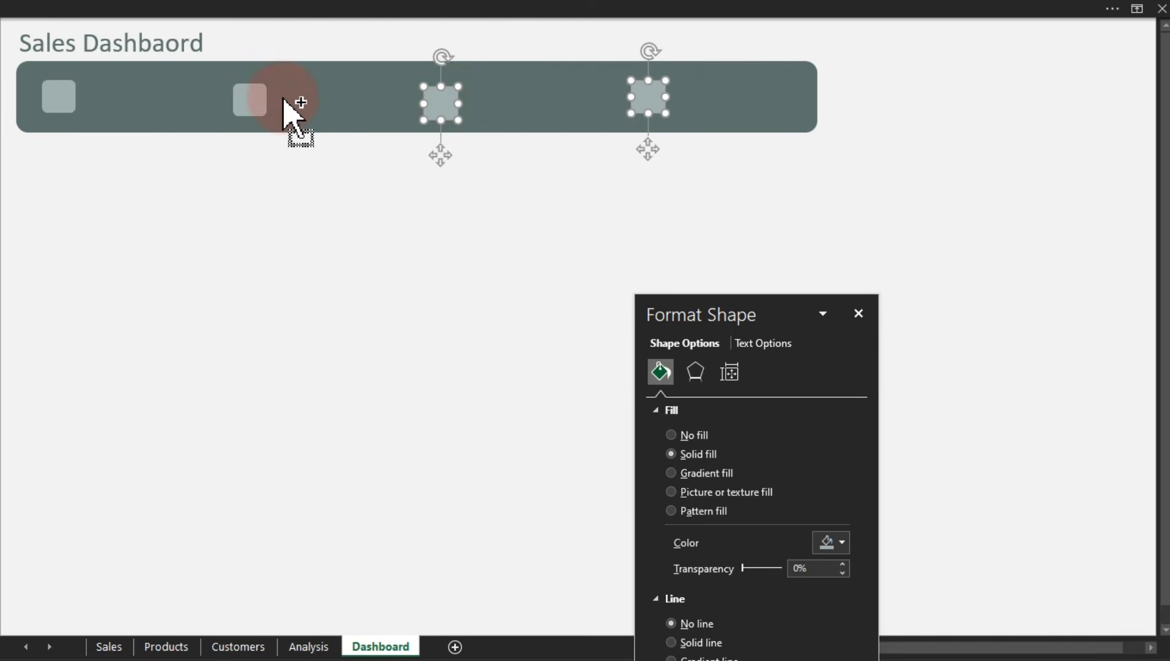
left_click(251, 99, "ctrl")
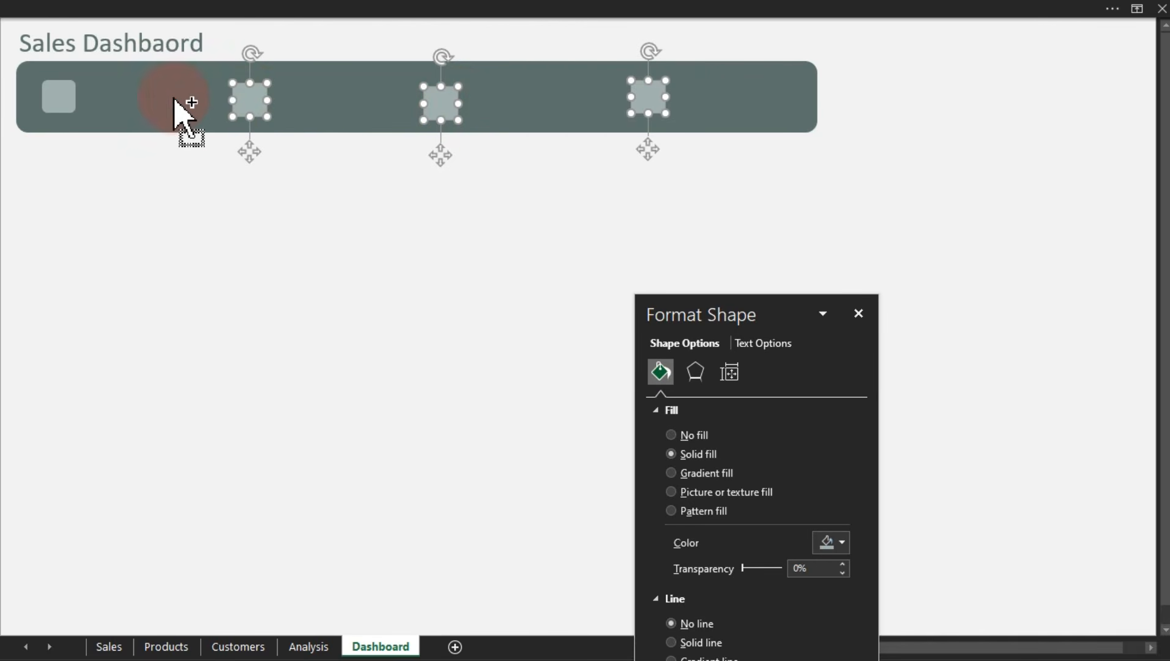
left_click(50, 99, "ctrl")
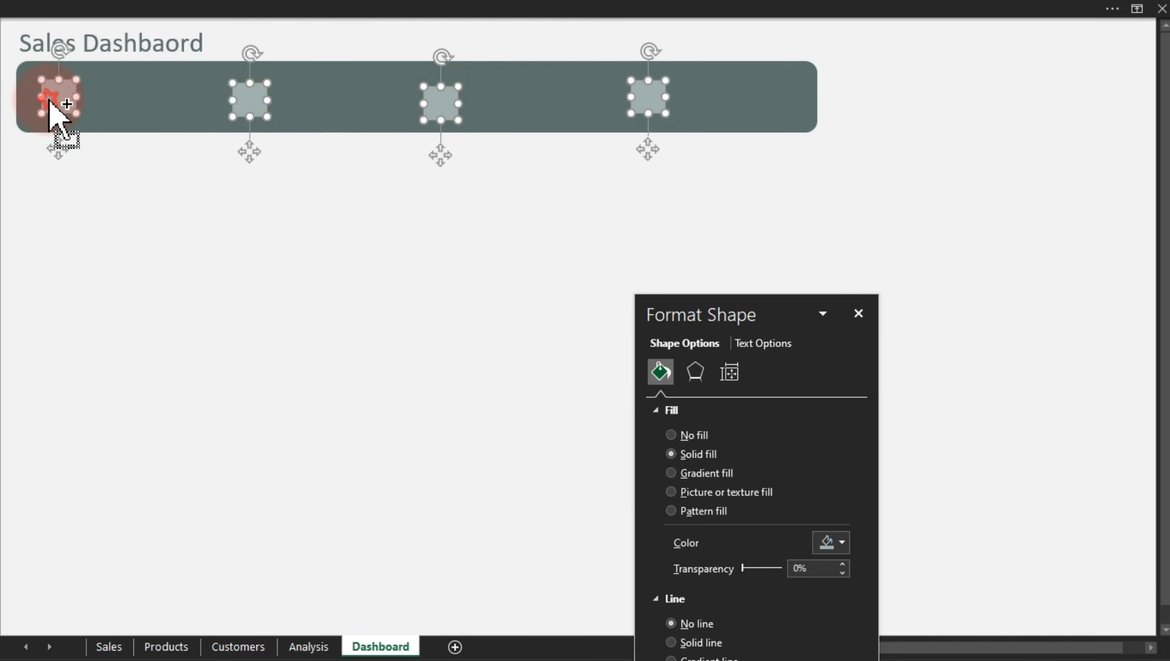
left_click(626, 4)
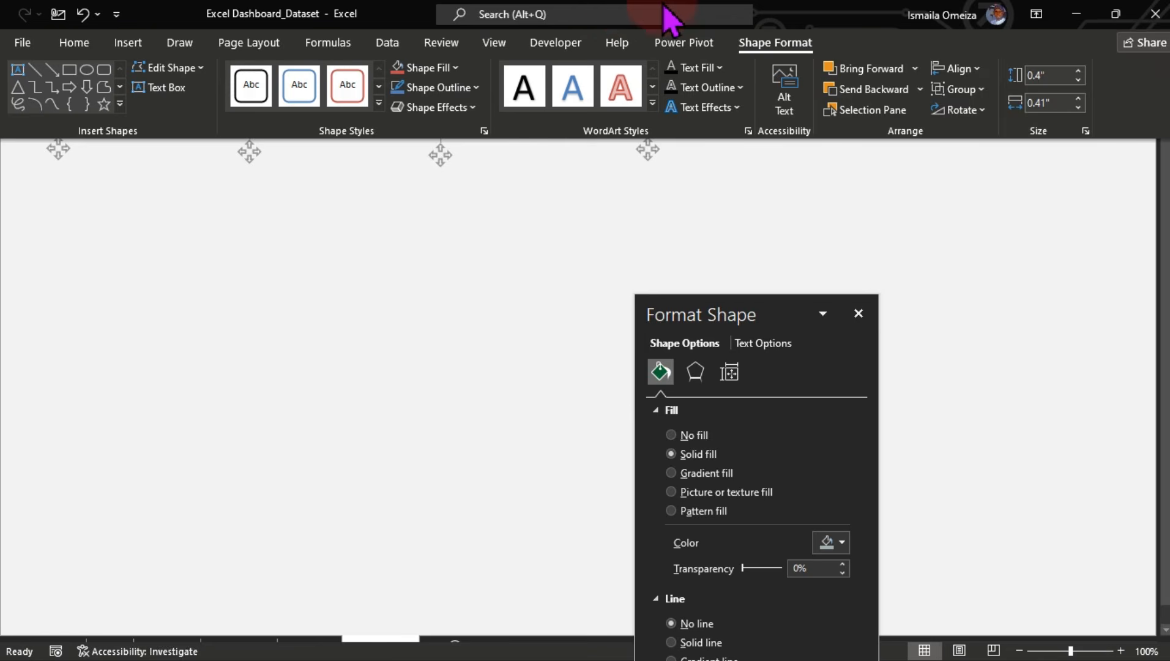
left_click(970, 68)
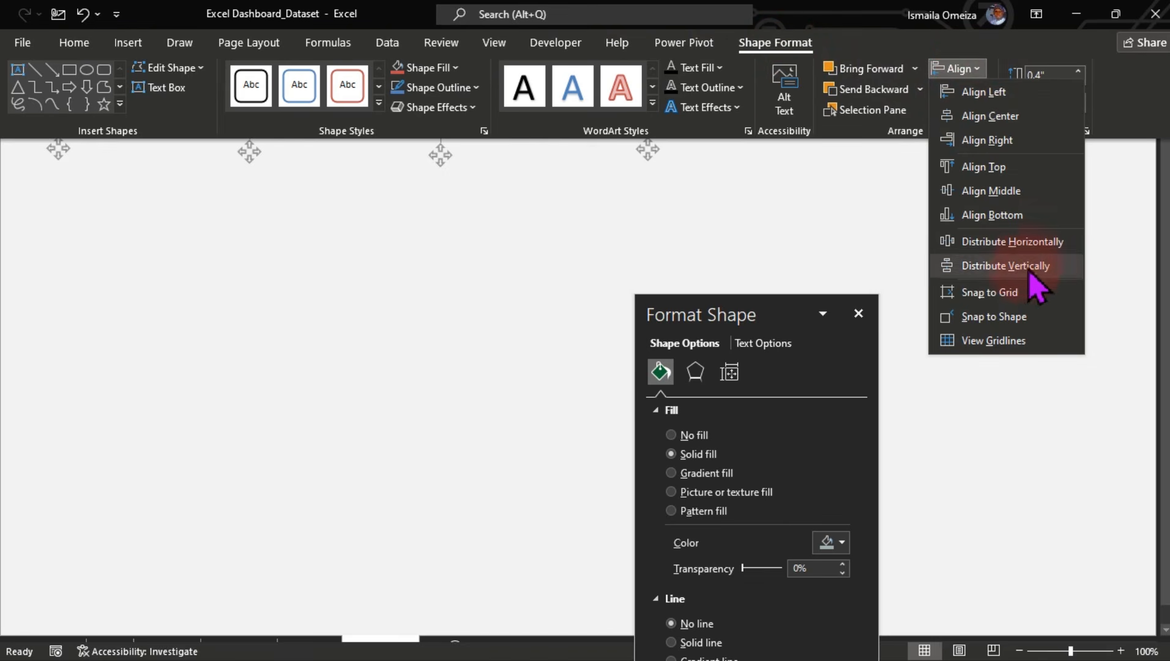
left_click(1032, 243)
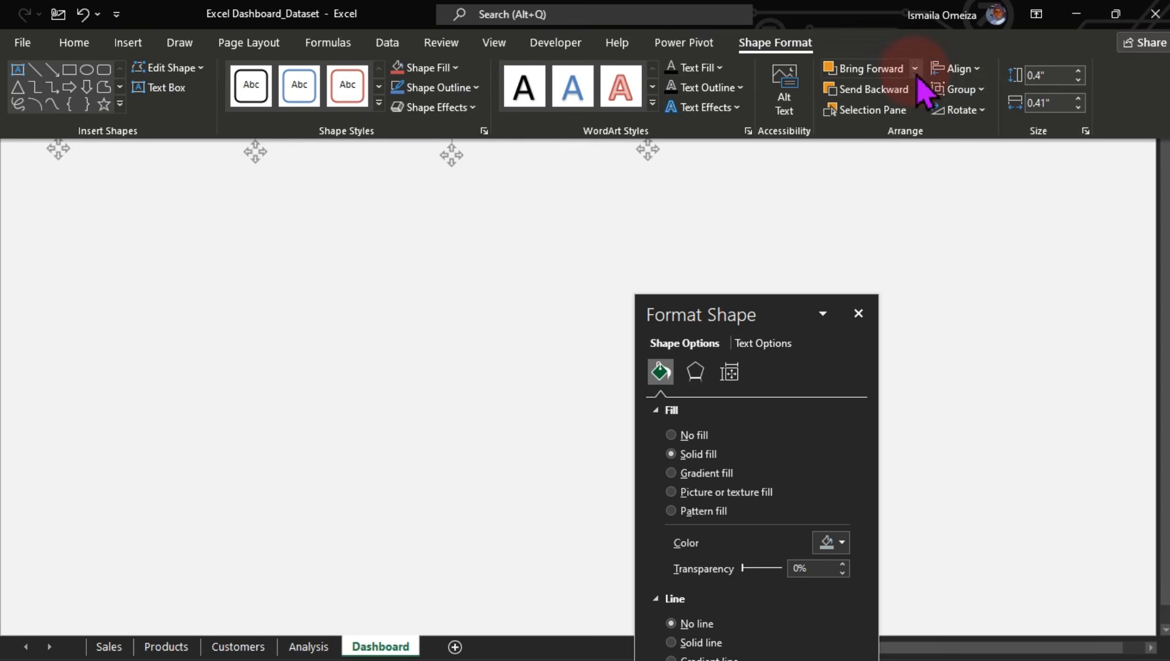
left_click(966, 70)
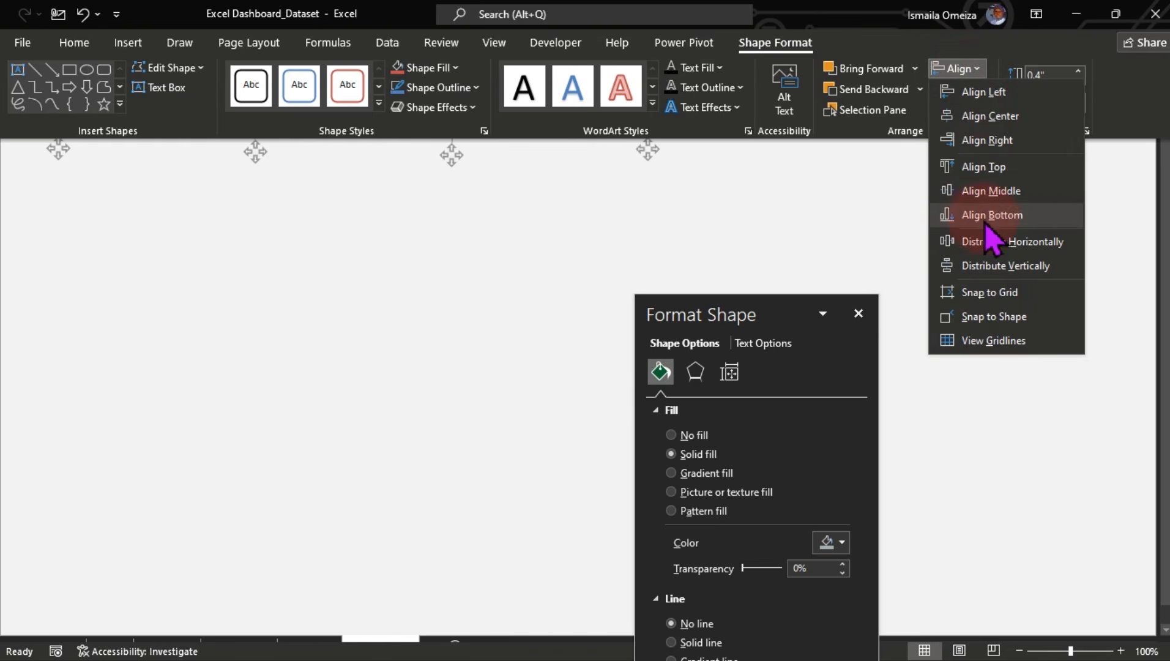
left_click(989, 267)
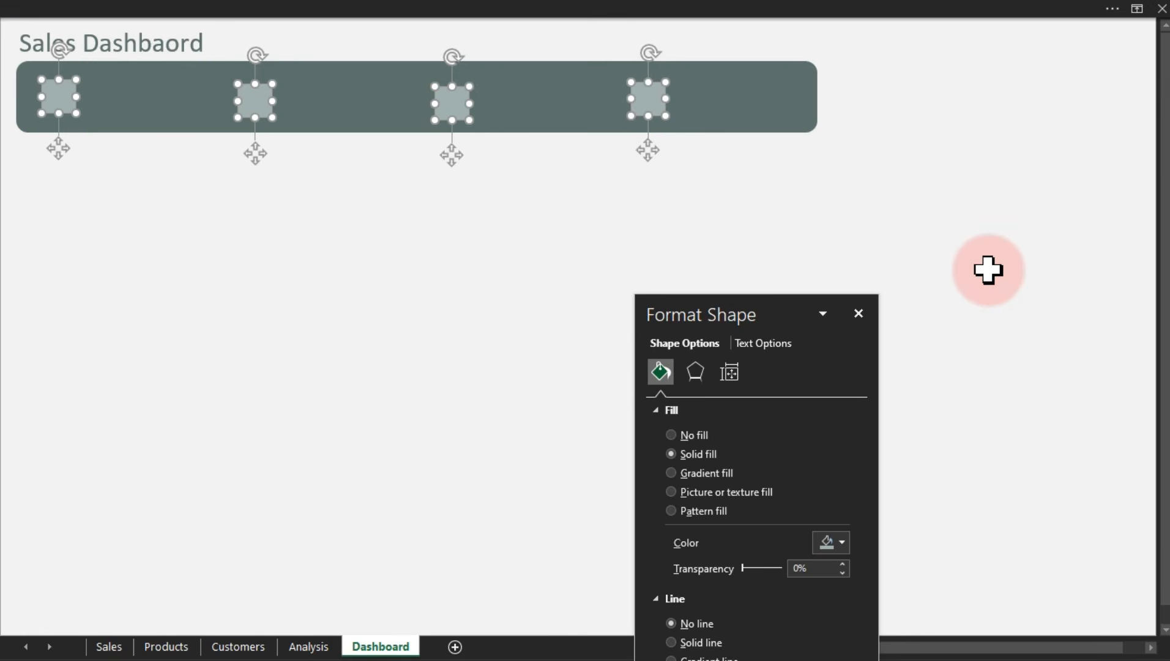
left_click(987, 270)
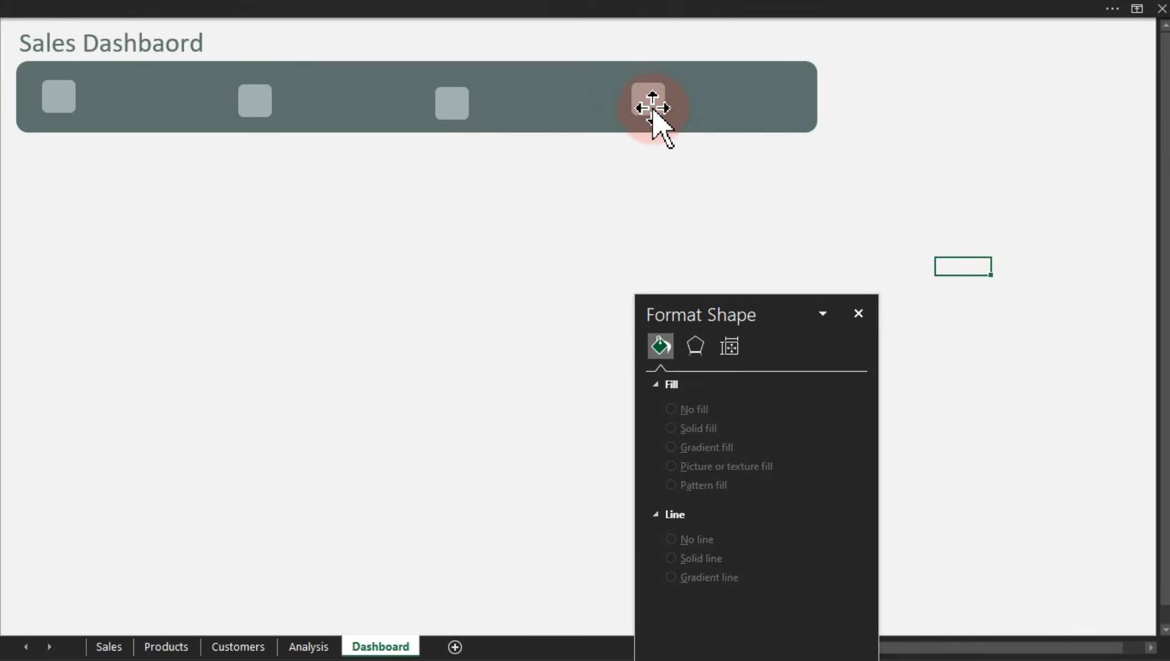
Nudge the first three small squares down together until they sit lower than the fourth square, overlapping the banner's lower edge
left_click_drag(648, 98, 446, 103)
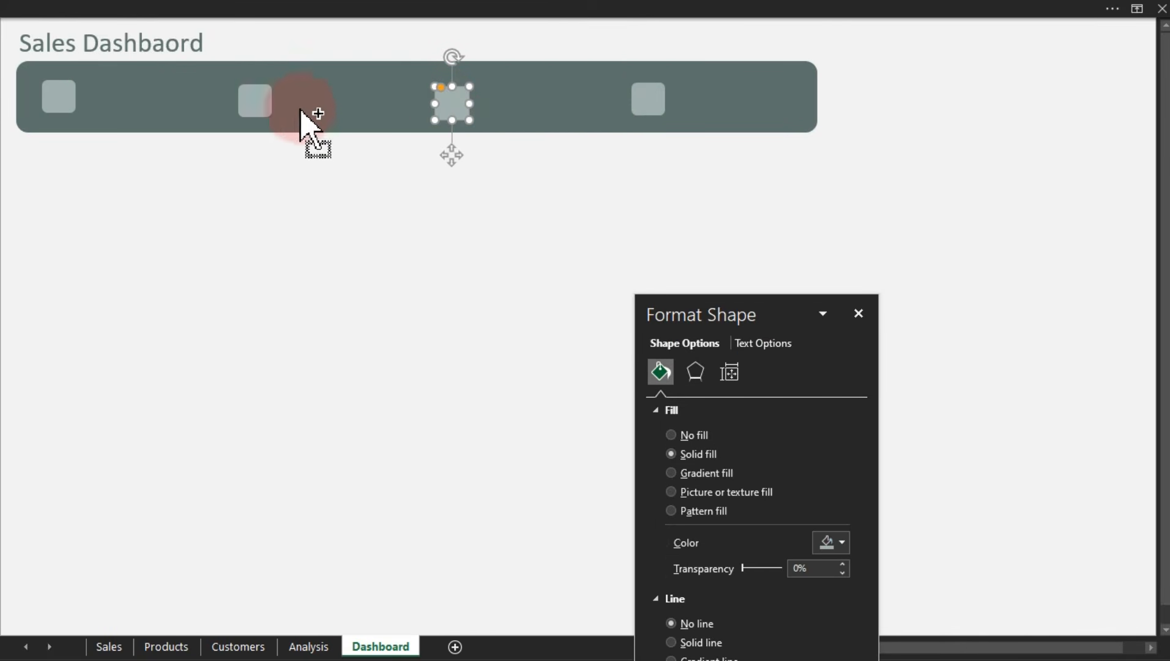
left_click(265, 103, "ctrl")
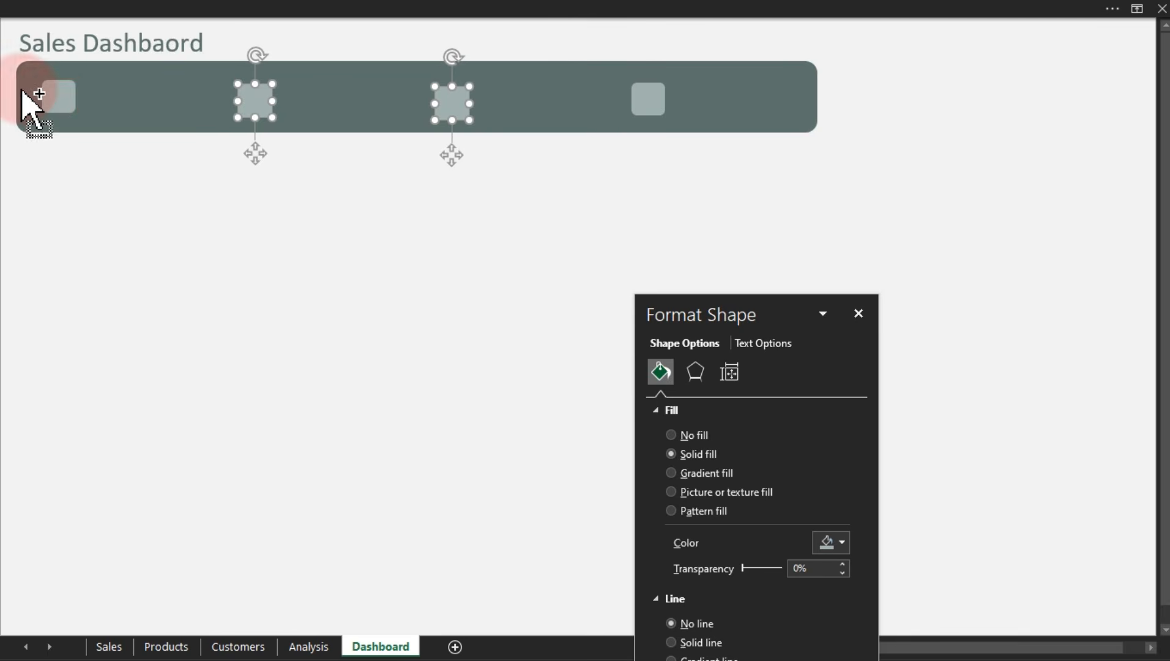
left_click(57, 101, "ctrl")
key("Down")
key("Down")
key("Down")
key("Down")
key("Down")
key("Down")
key("Down")
key("Down")
key("Down")
key("Down")
key("Down")
key("Down")
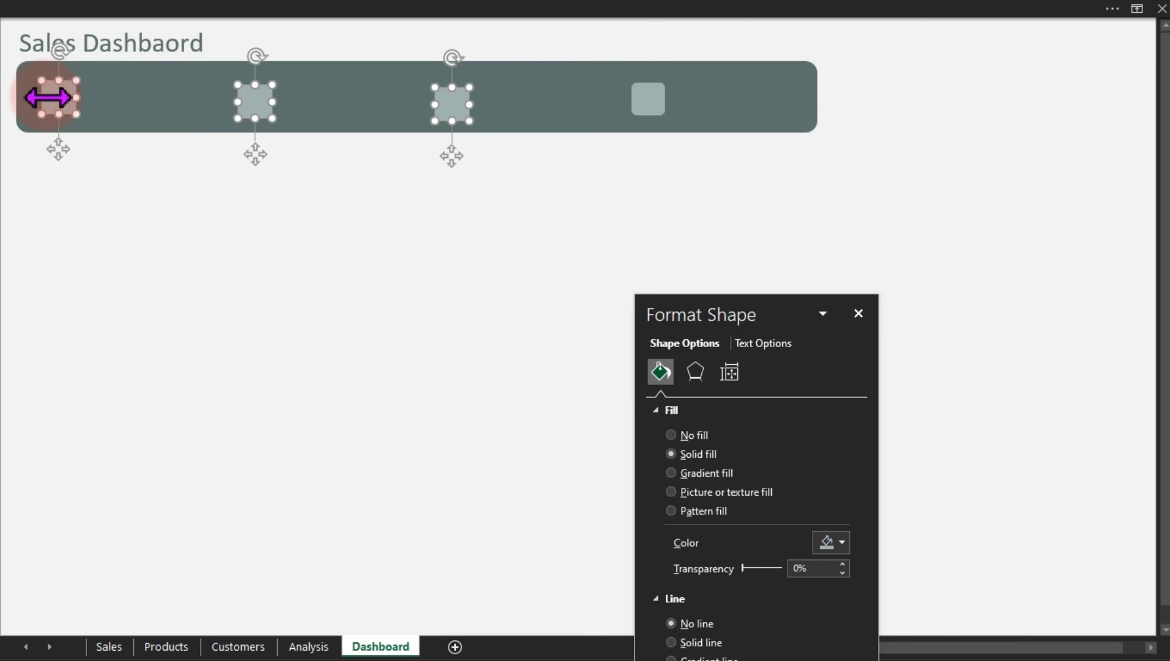
key("Down")
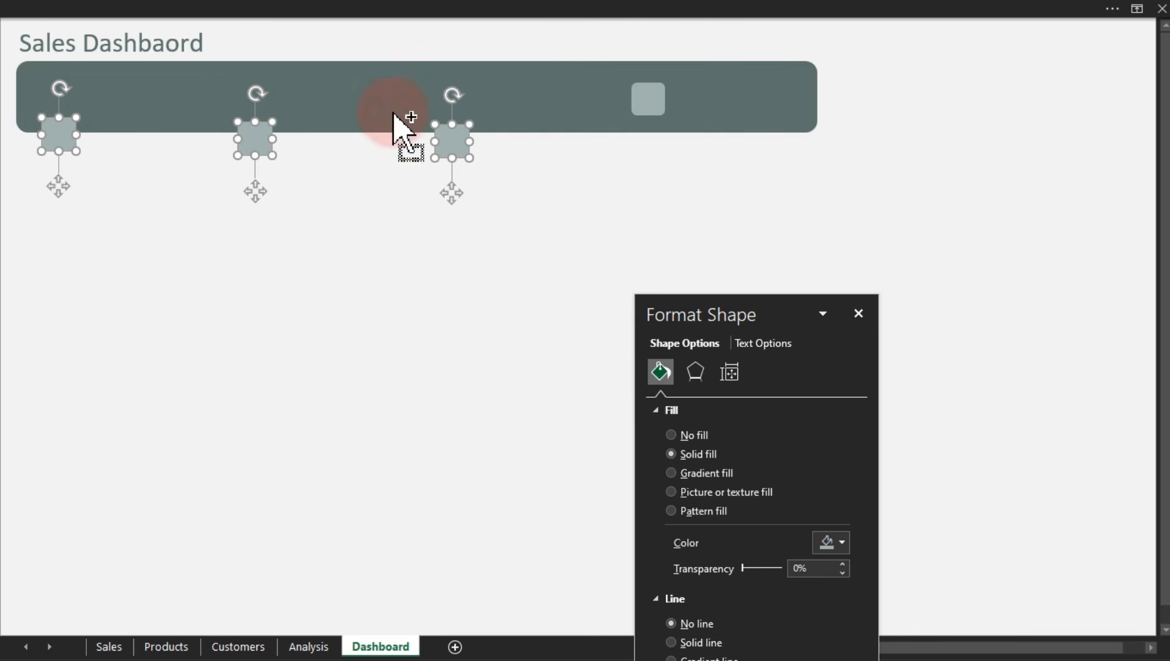
Line up all four small squares with the top of the fourth square using Align Top
left_click(659, 102, "ctrl")
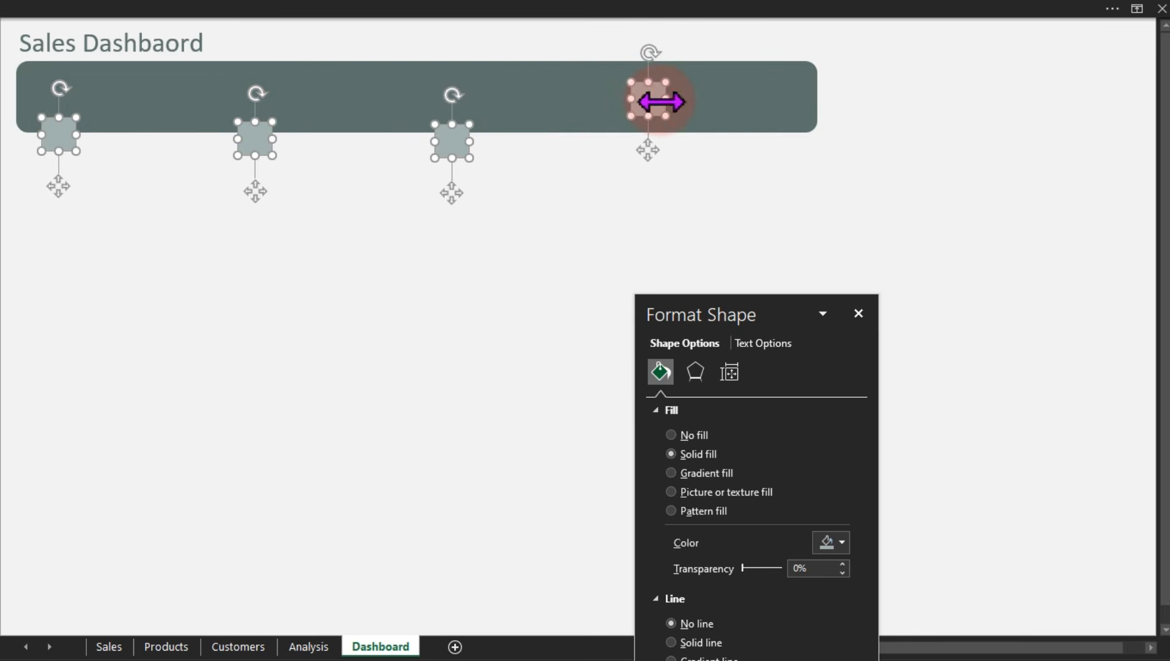
left_click(762, 8)
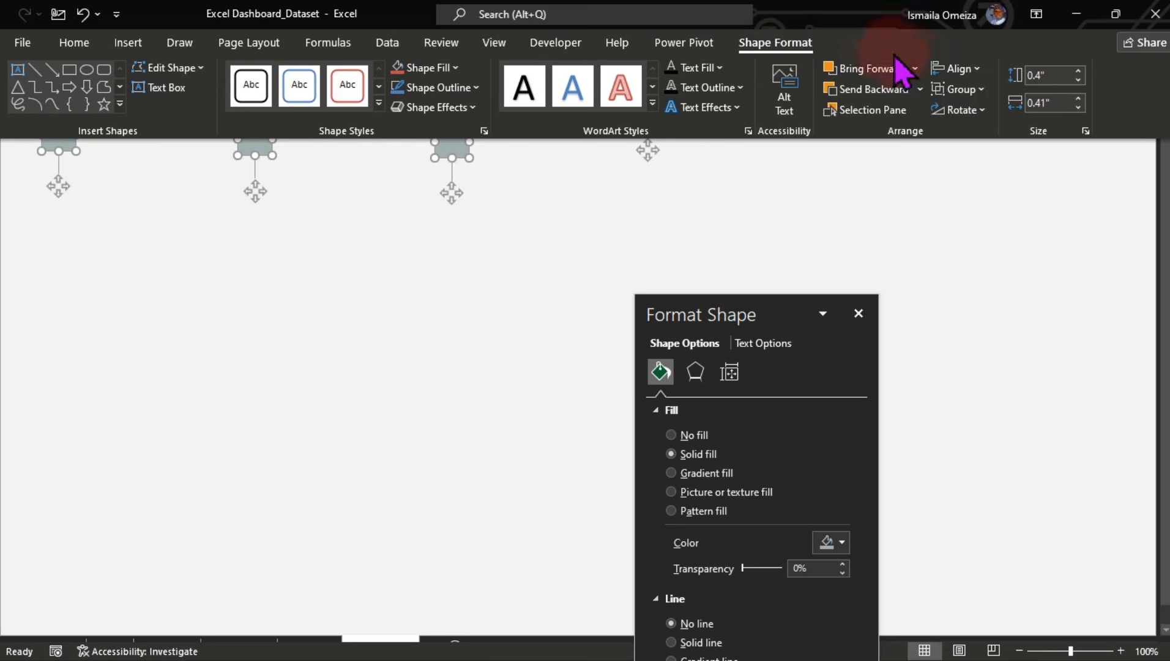
left_click(955, 69)
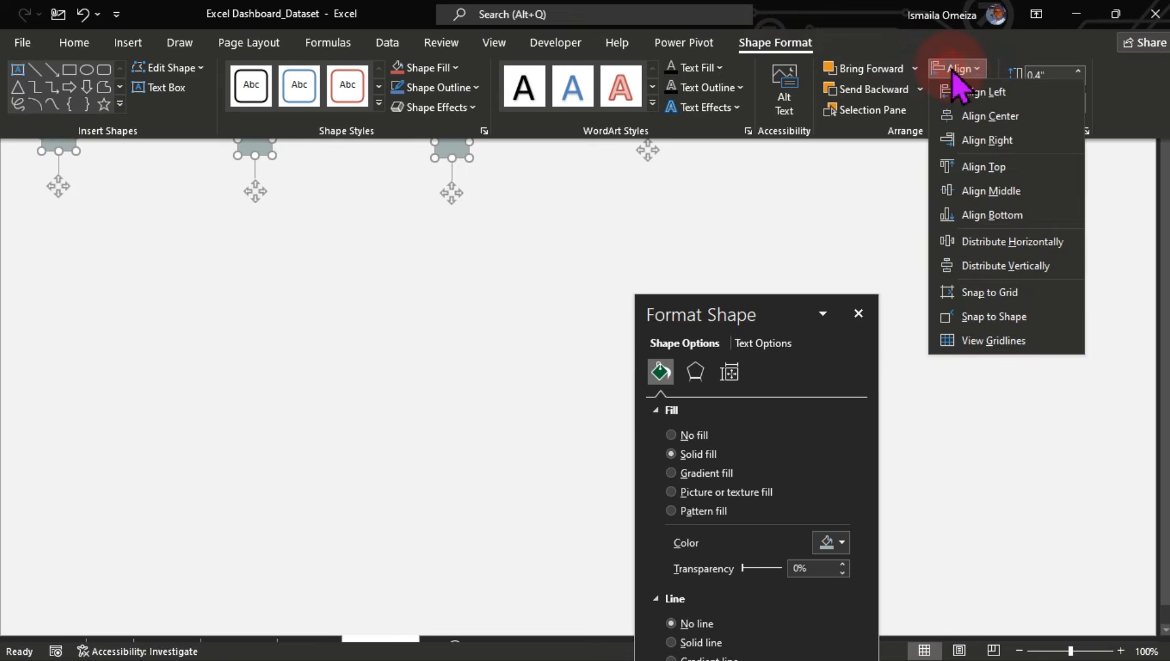
left_click(995, 167)
left_click(858, 202)
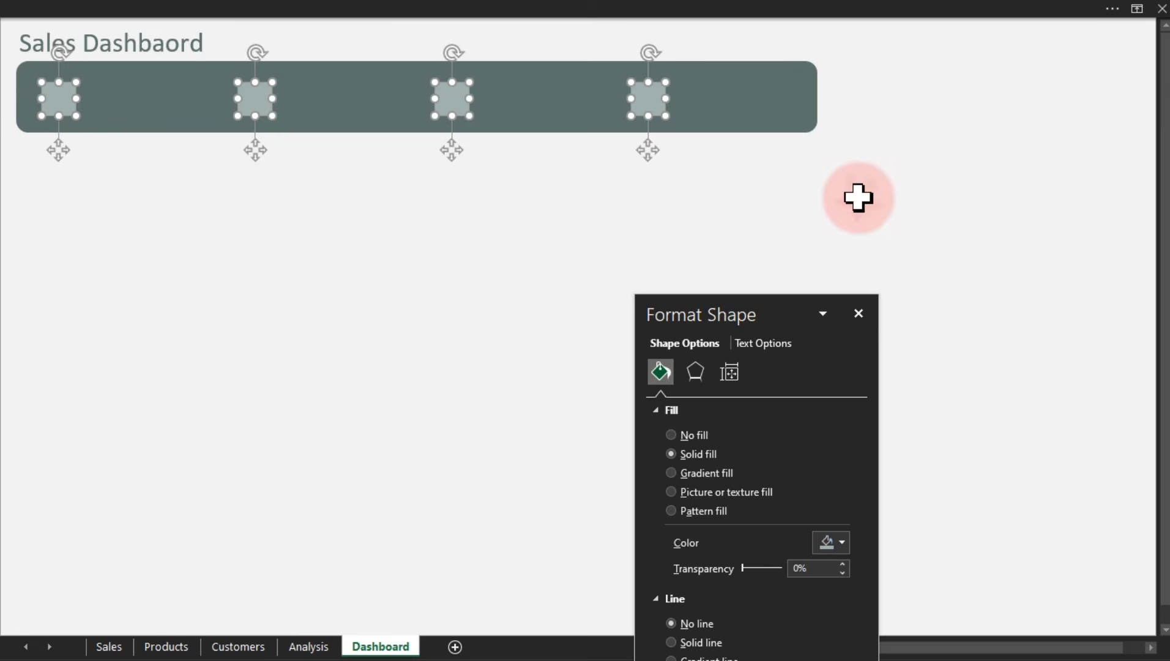
left_click(857, 197)
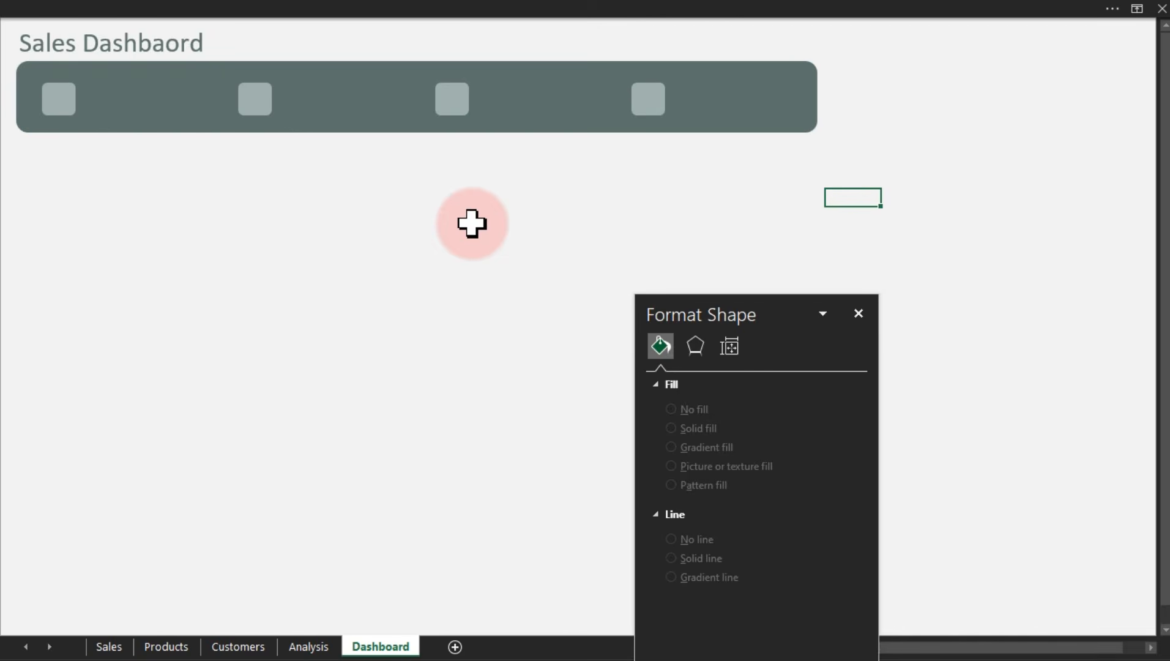
On the Analysis sheet, close the shape formatting options and remove Month Name from the pivot table's rows
left_click(313, 647)
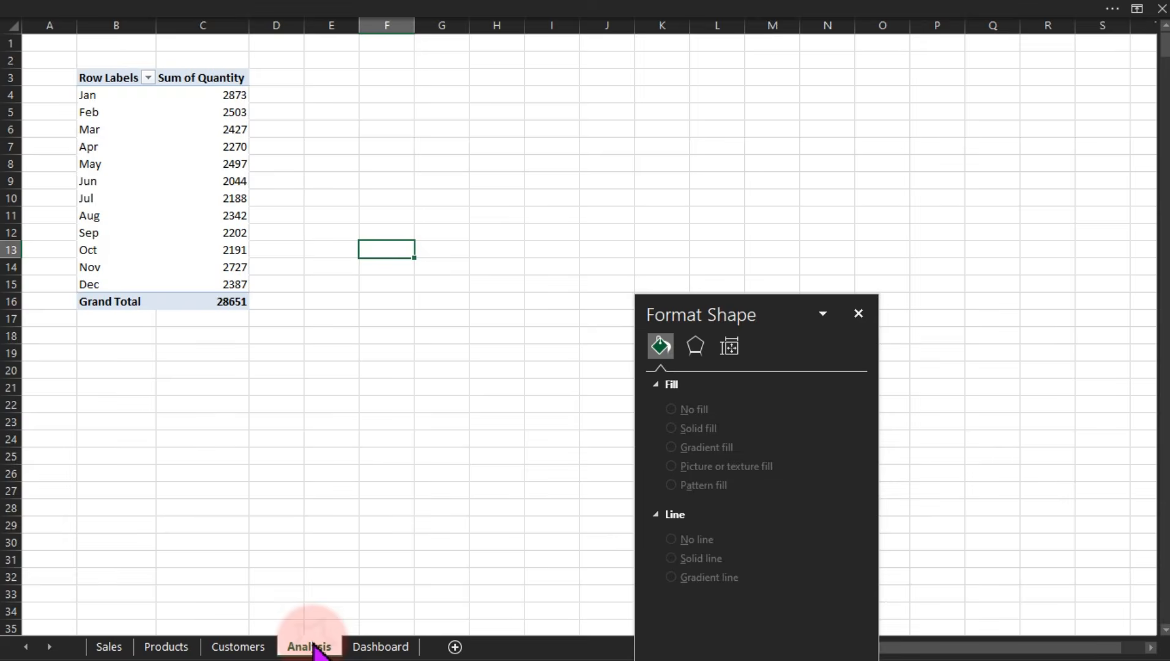
left_click(188, 164)
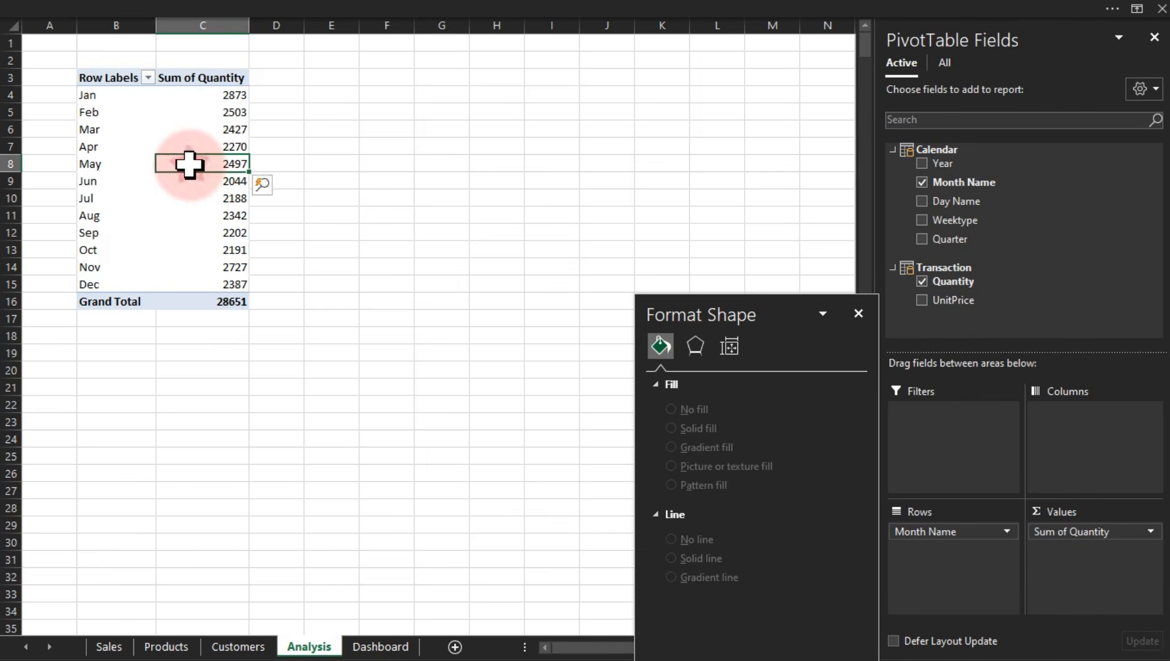
left_click(858, 314)
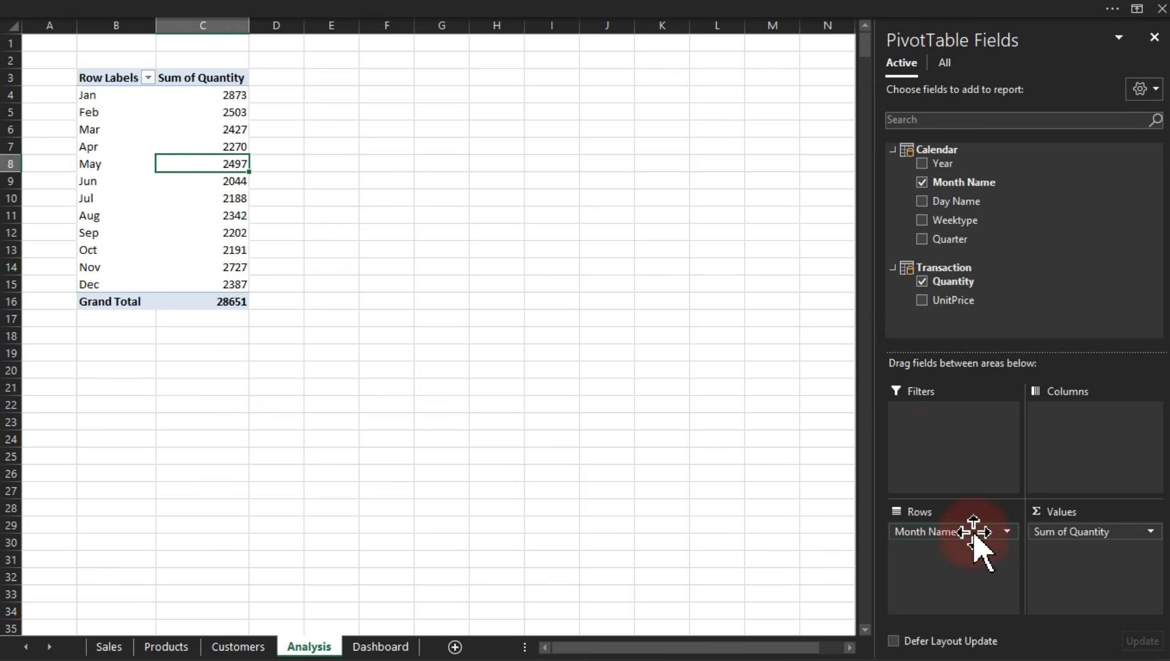
left_click_drag(976, 531, 694, 552)
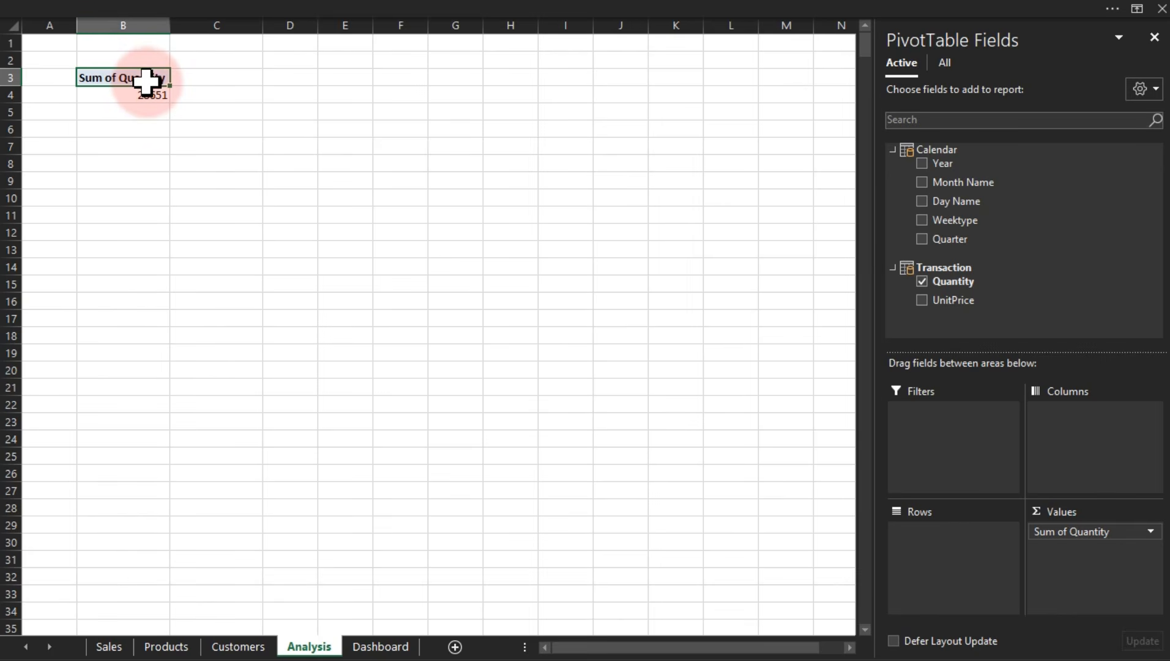
Rename the pivot table's Sum of Quantity value field as Quantity
key("ctrl+1")
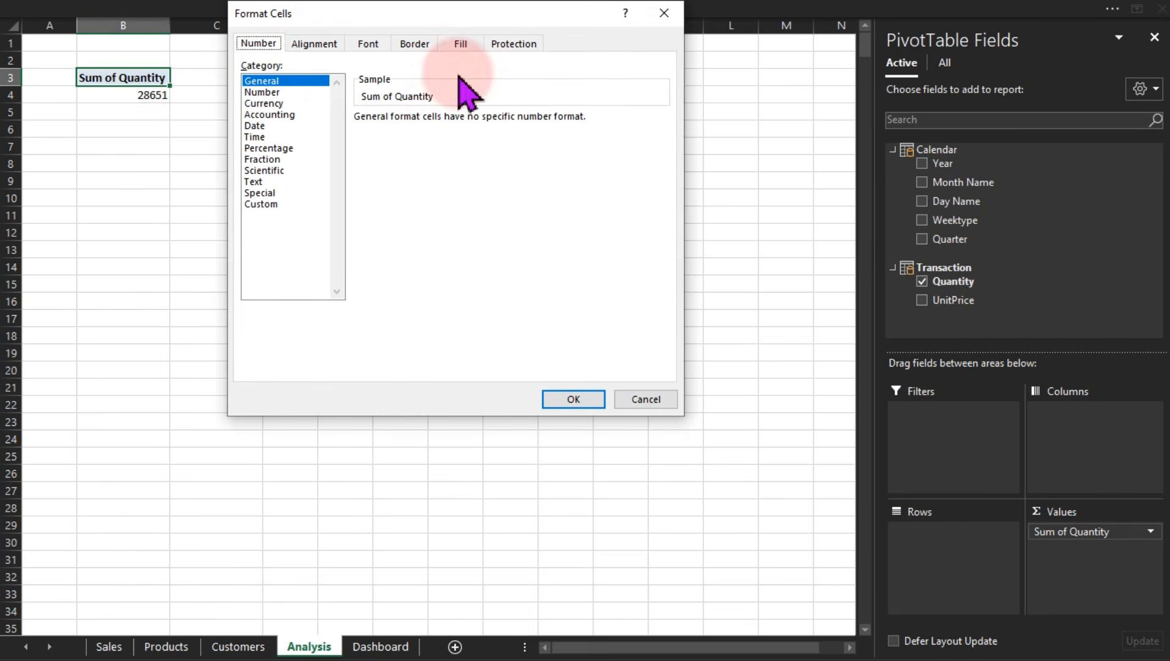
left_click(665, 12)
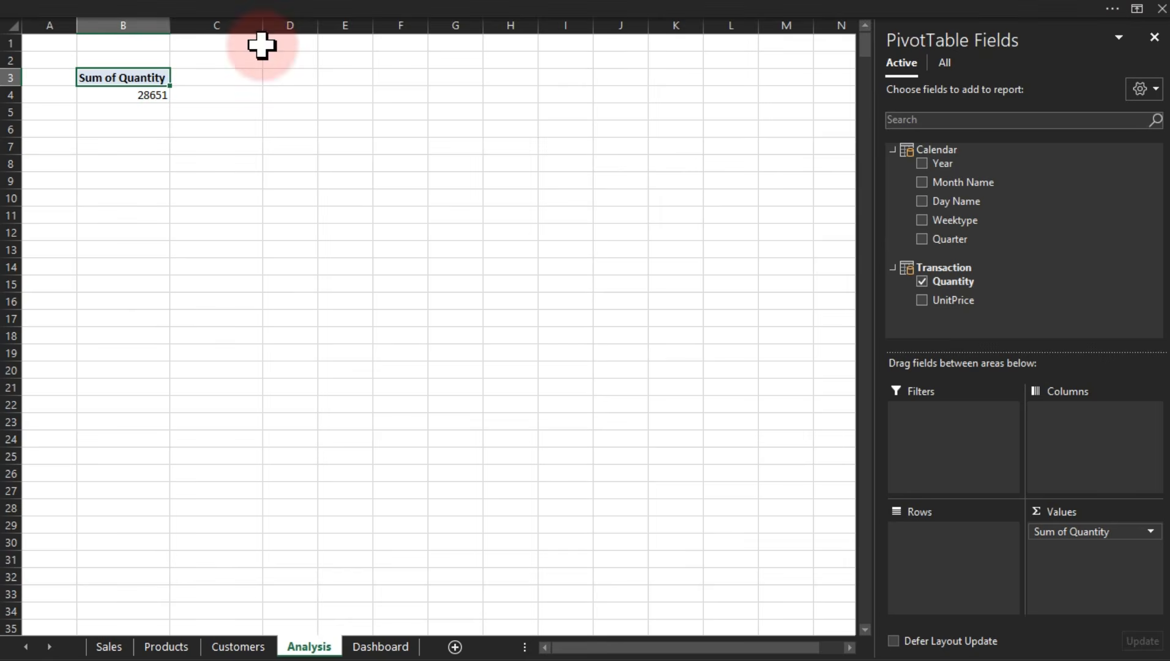
double_click(152, 78)
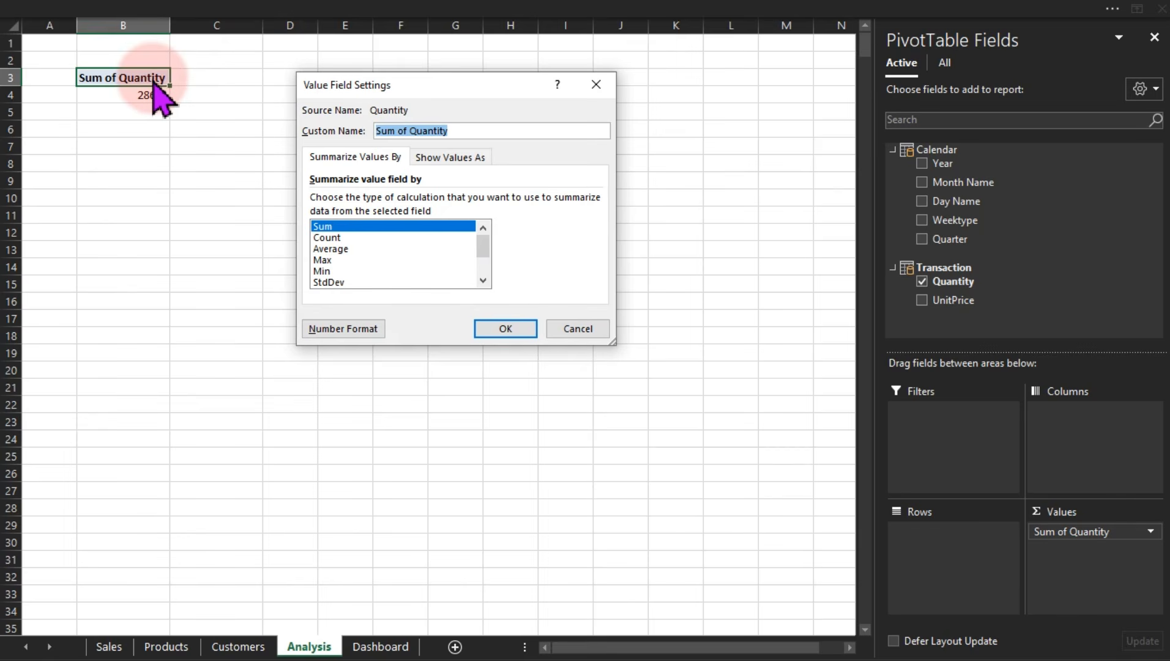
left_click(475, 131)
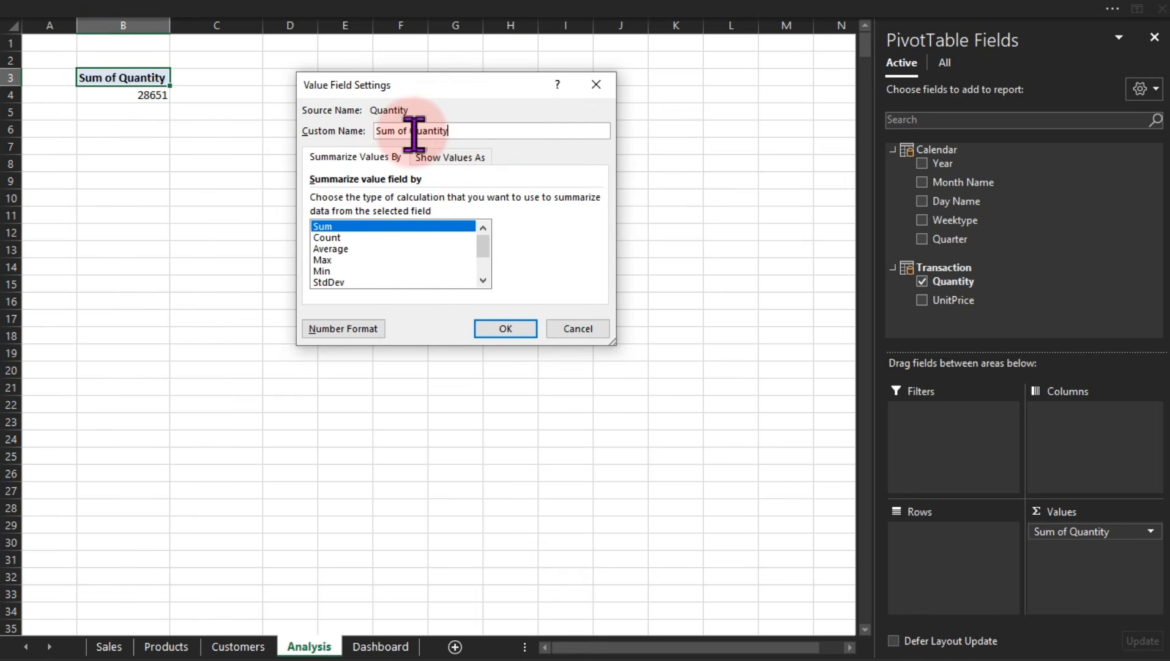
left_click_drag(412, 131, 358, 127)
key("BackSpace")
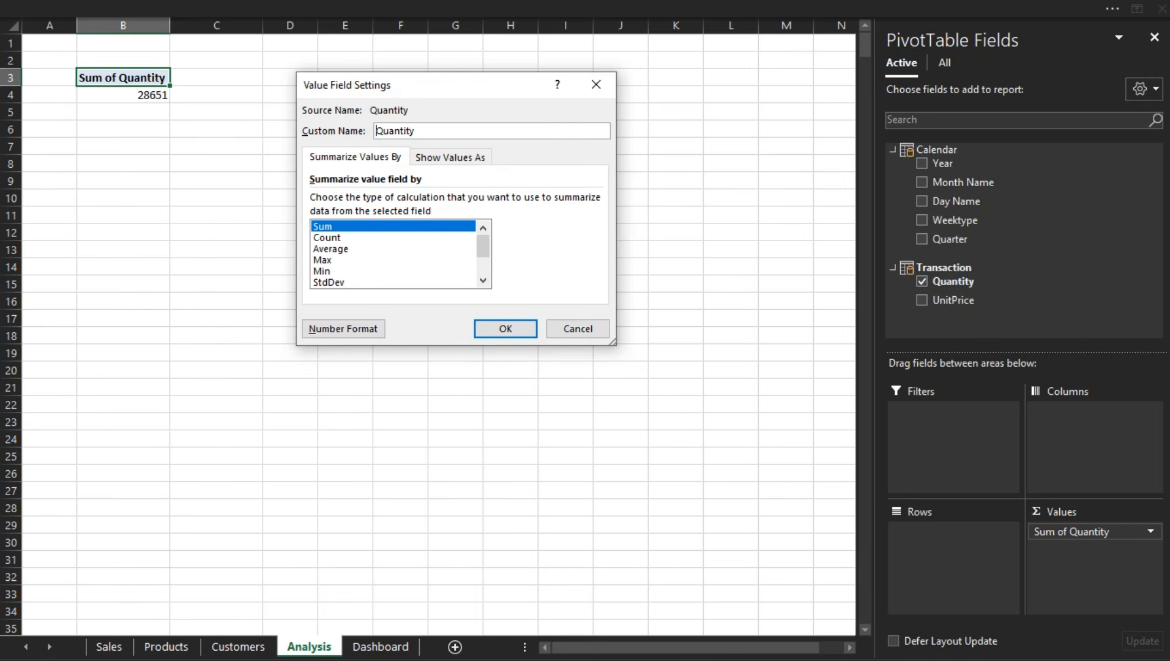
key("Return")
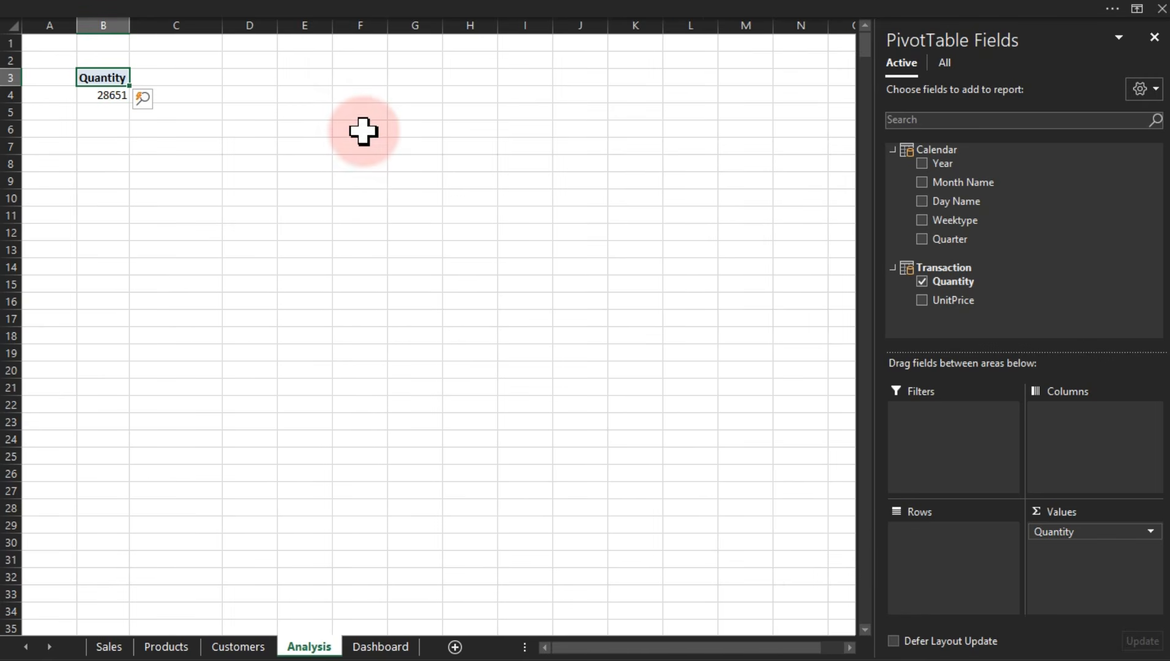
Collapse the Calendar table in the pivot table's field list and open a new Power Pivot measure for the Transaction table
left_click(117, 90)
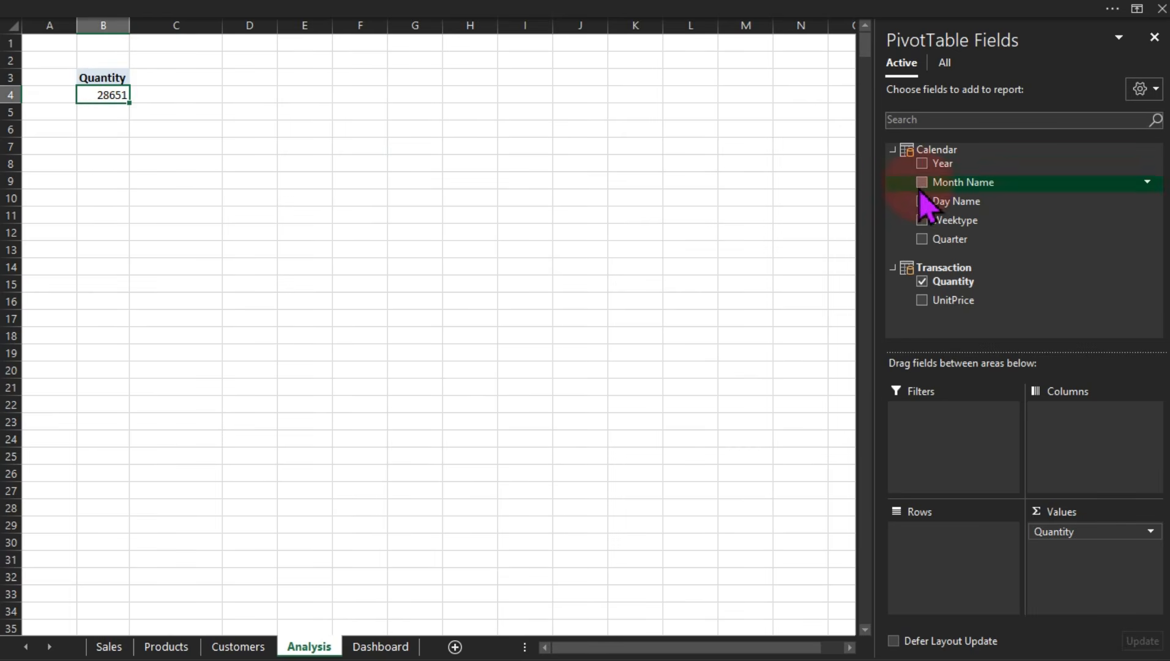
left_click(892, 150)
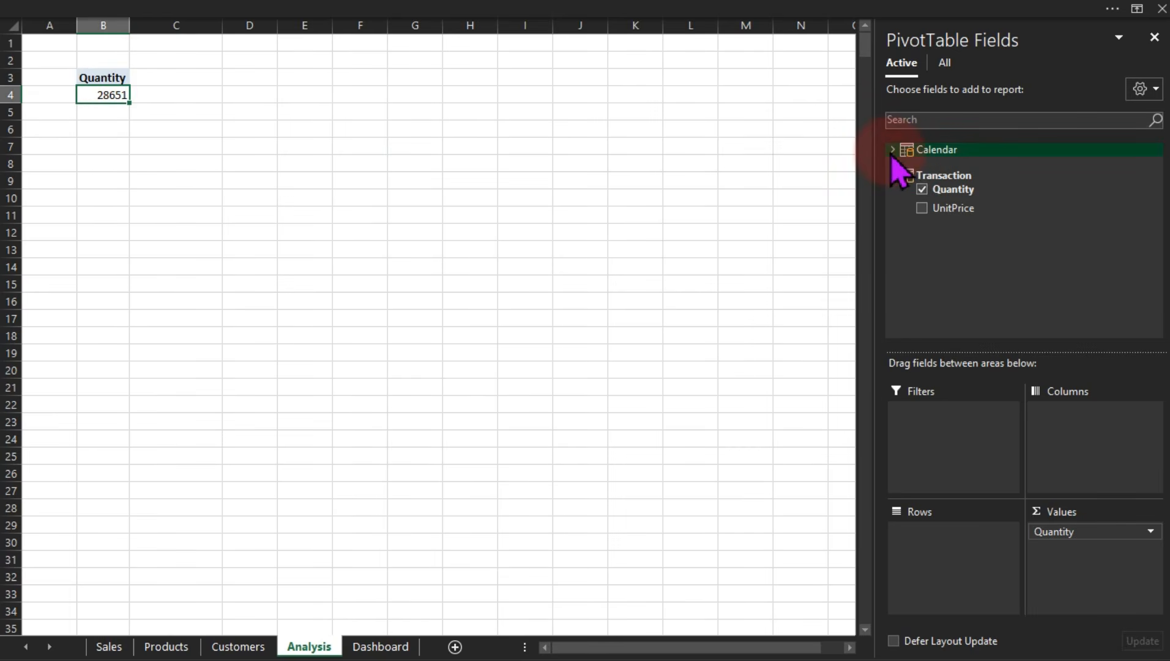
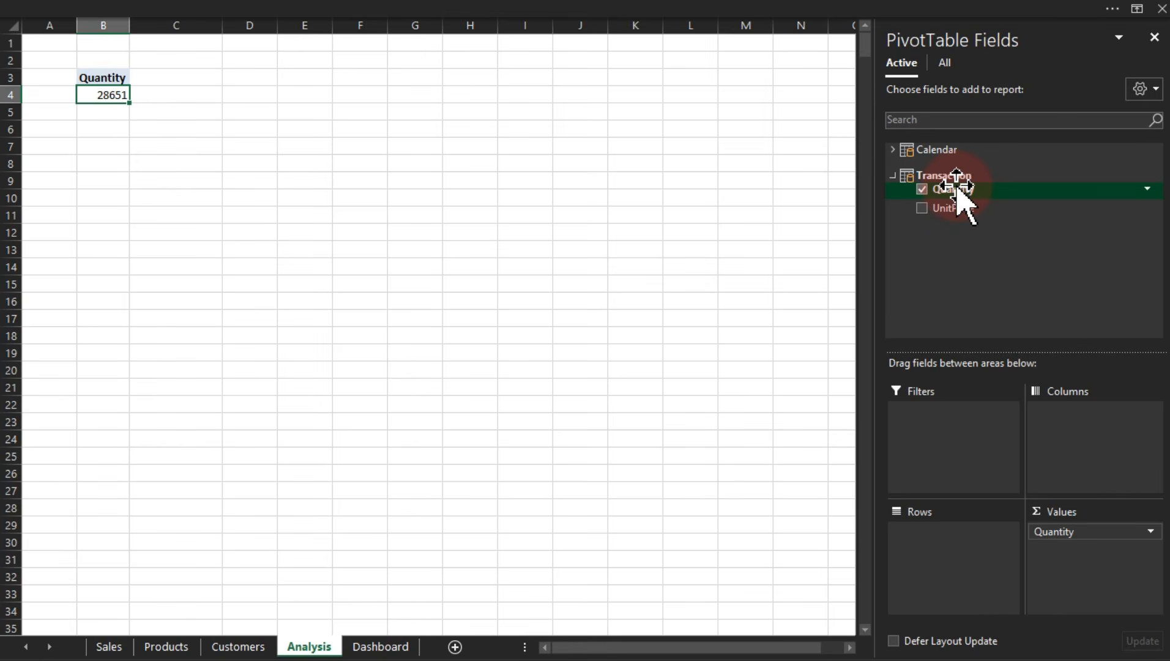
left_click(499, 9)
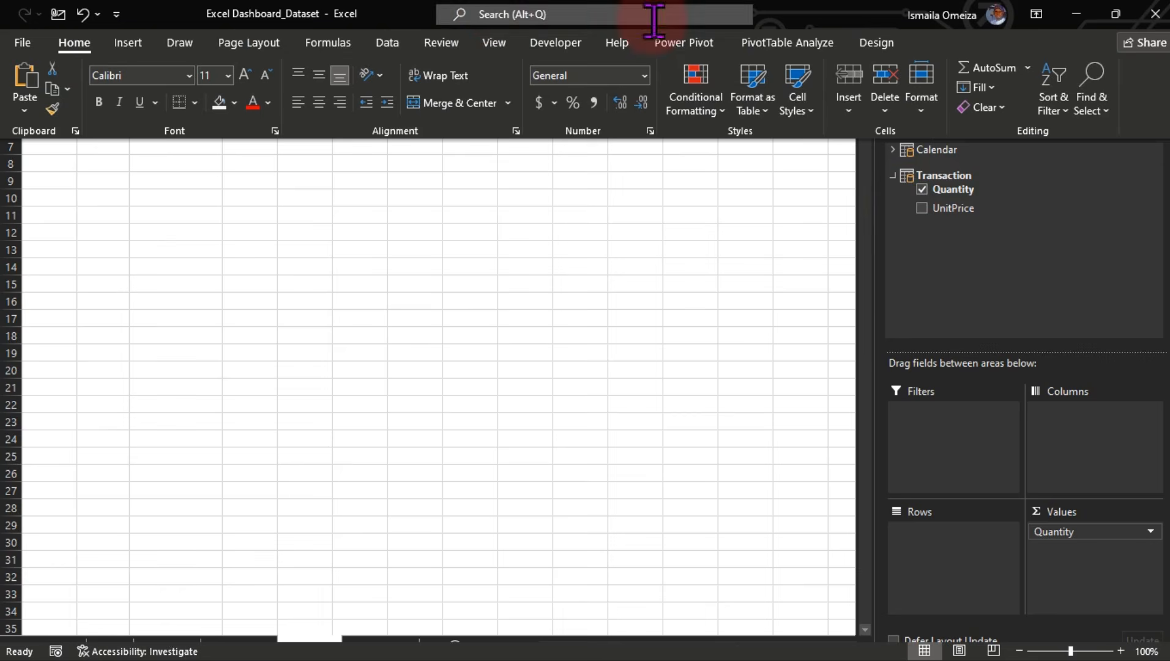
left_click(755, 46)
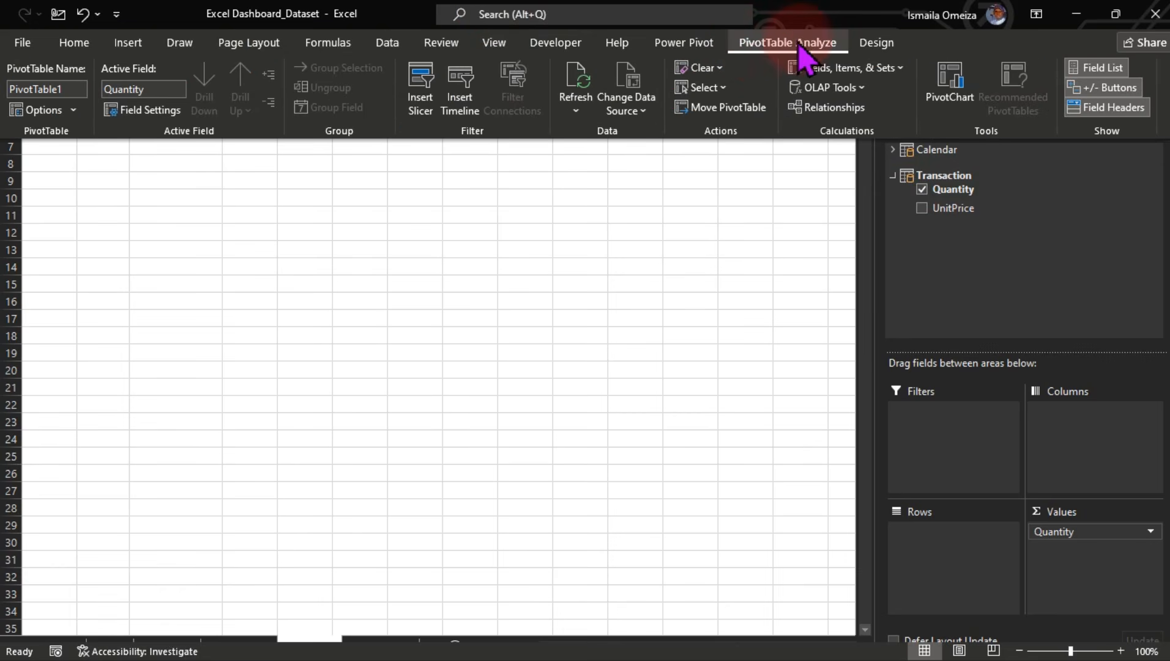
left_click(687, 47)
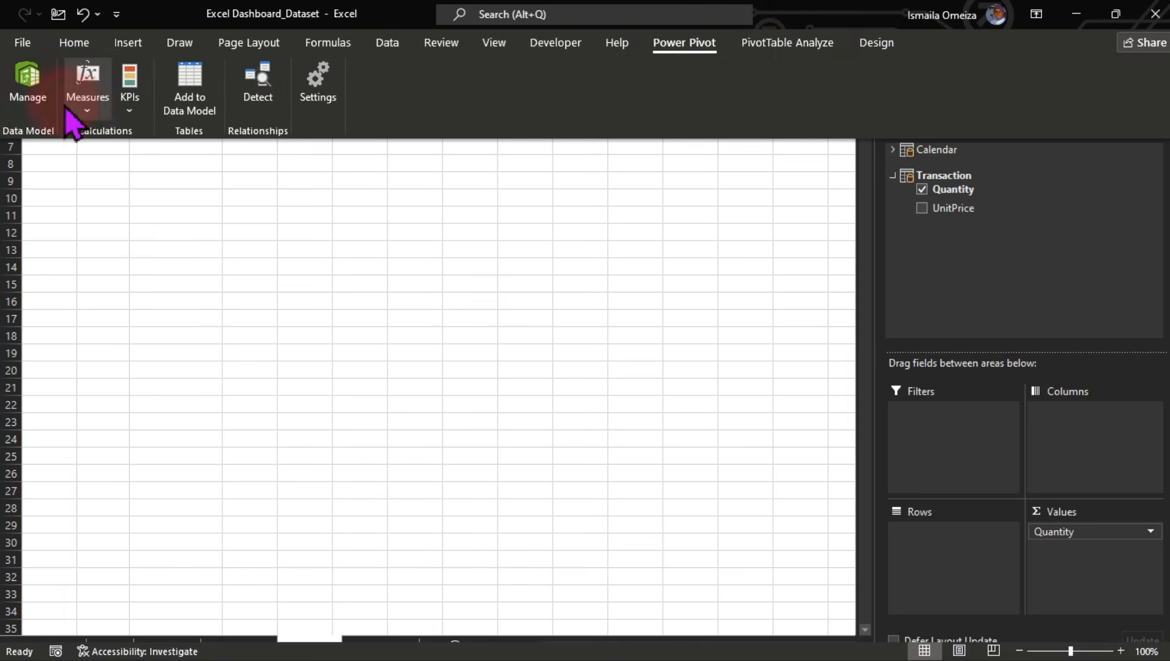
left_click(86, 112)
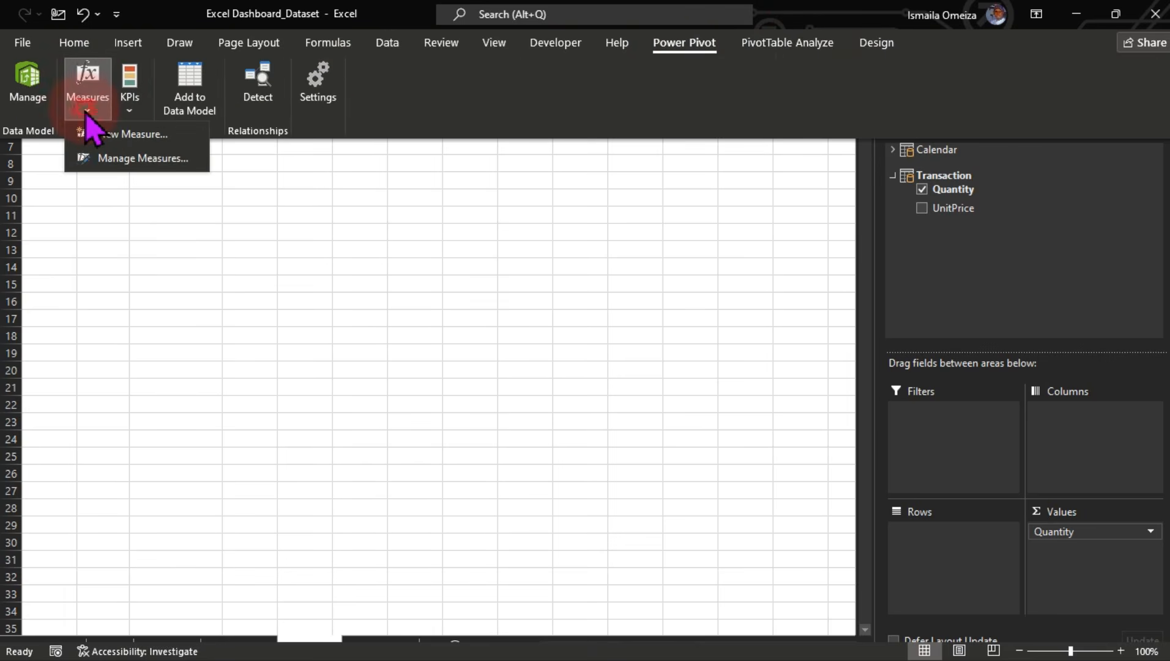
left_click(116, 134)
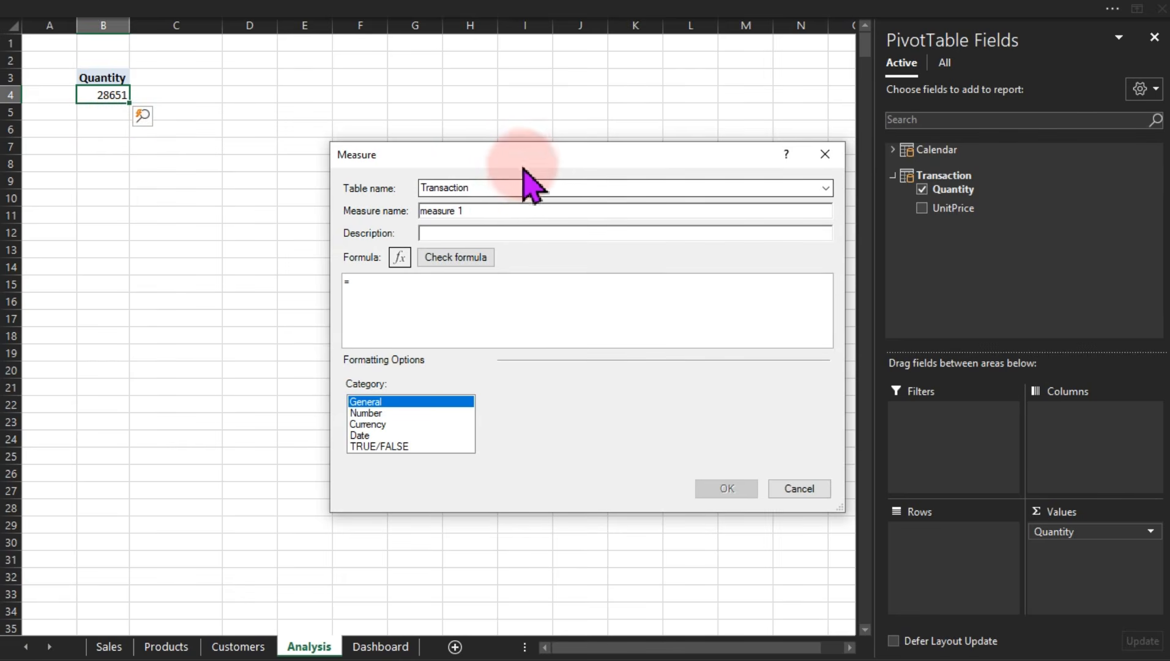
Name the new measure Total Revenue
left_click_drag(525, 163, 367, 144)
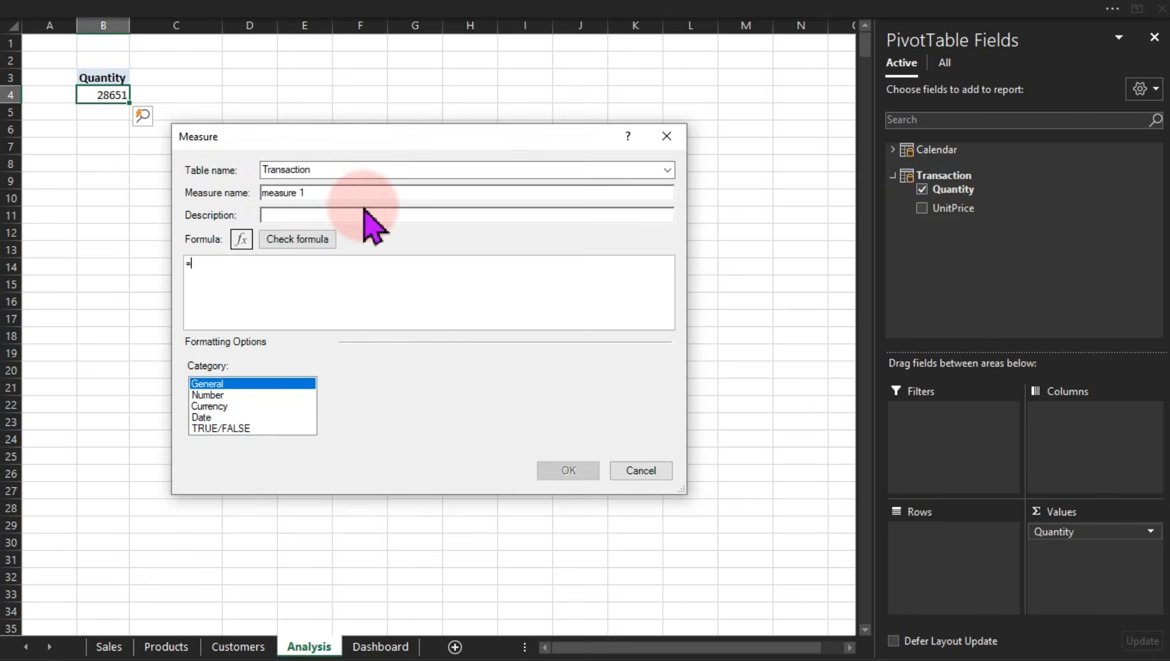
left_click_drag(353, 192, 256, 194)
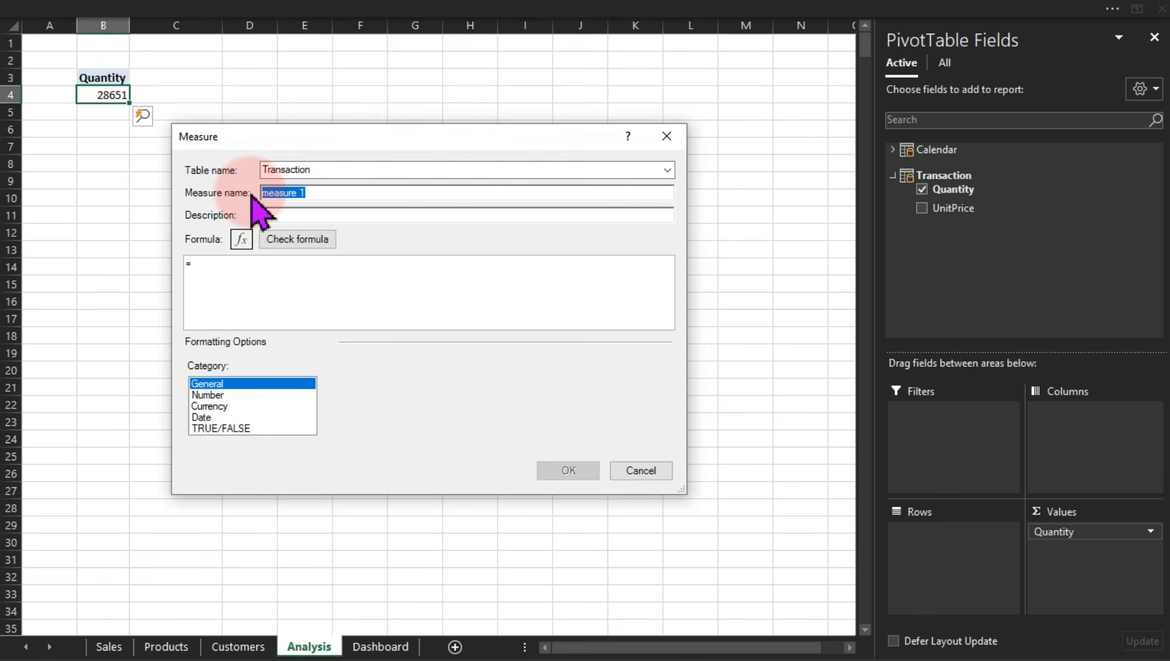
type("Total Re")
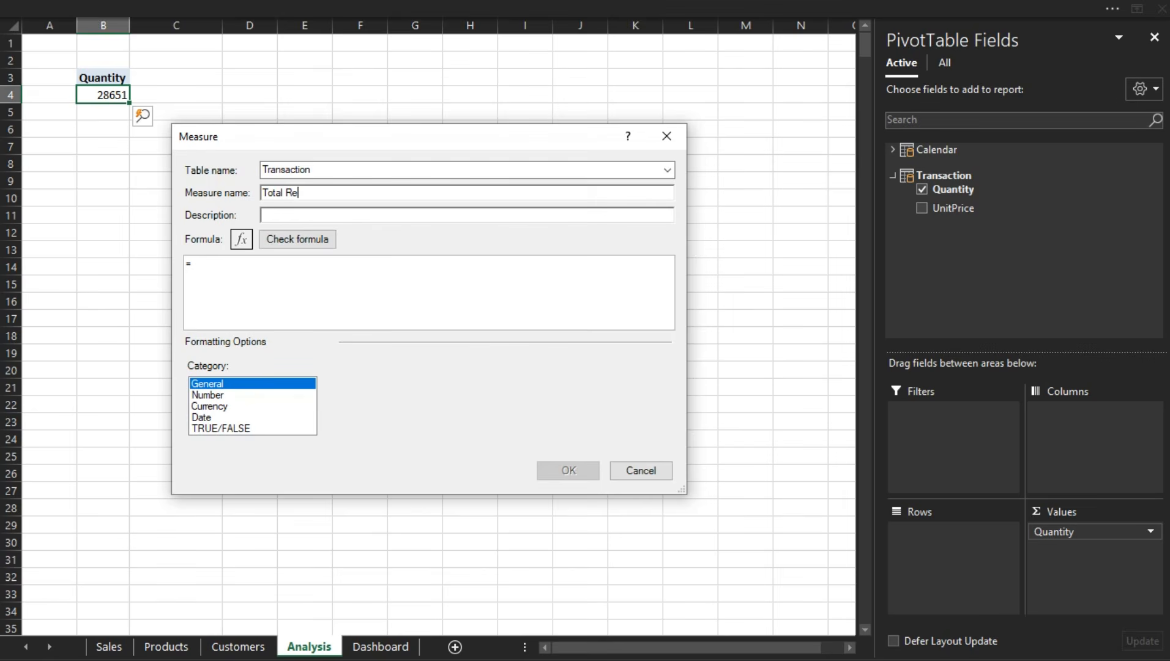
type("venue")
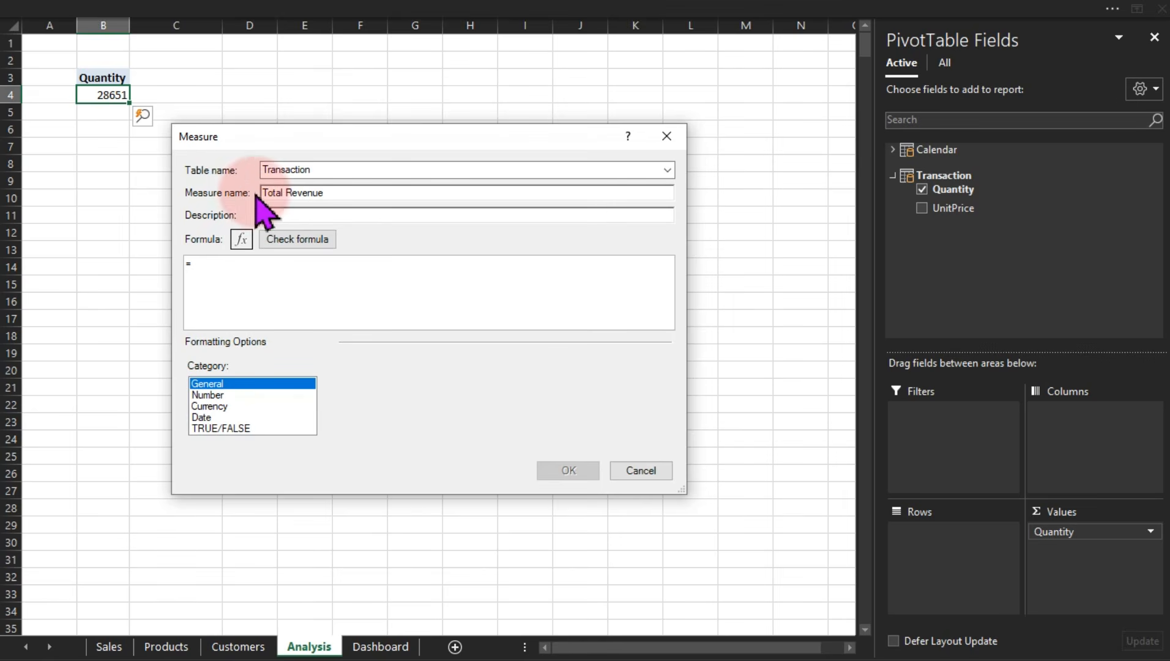
left_click(271, 214)
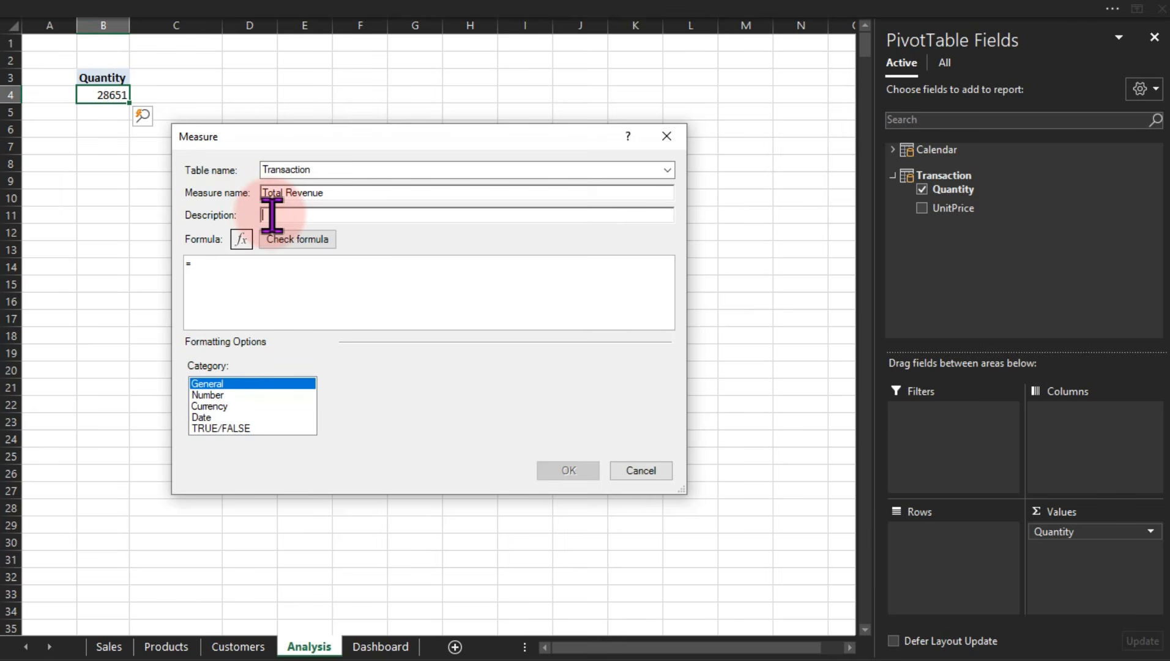
left_click_drag(334, 193, 223, 195)
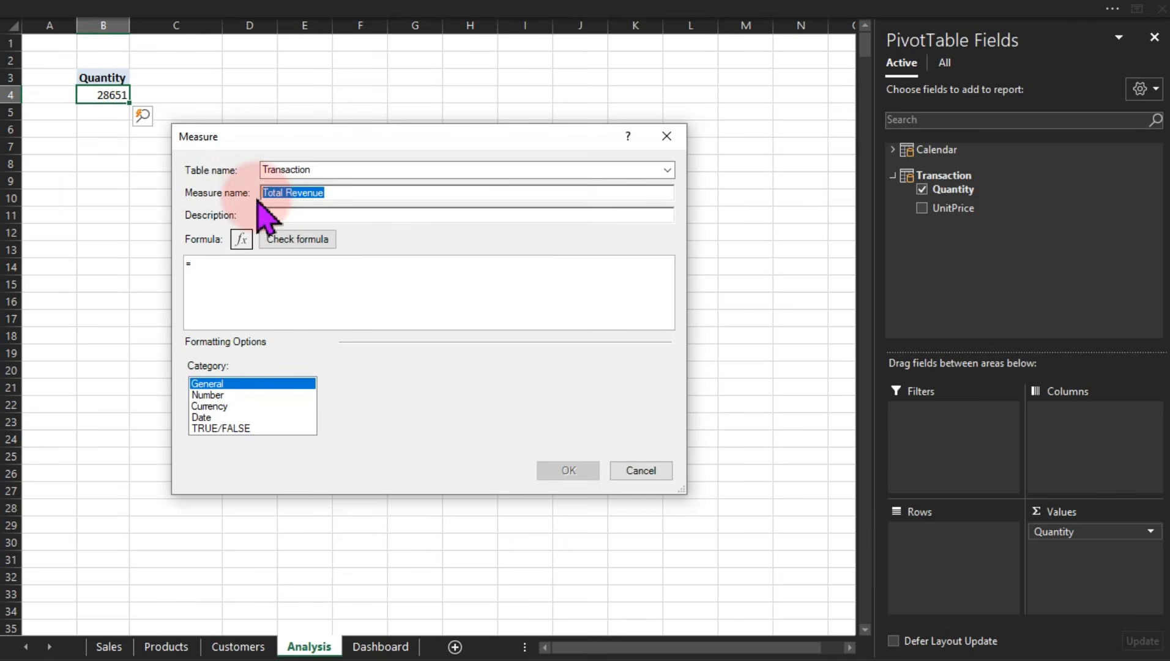
left_click(329, 218)
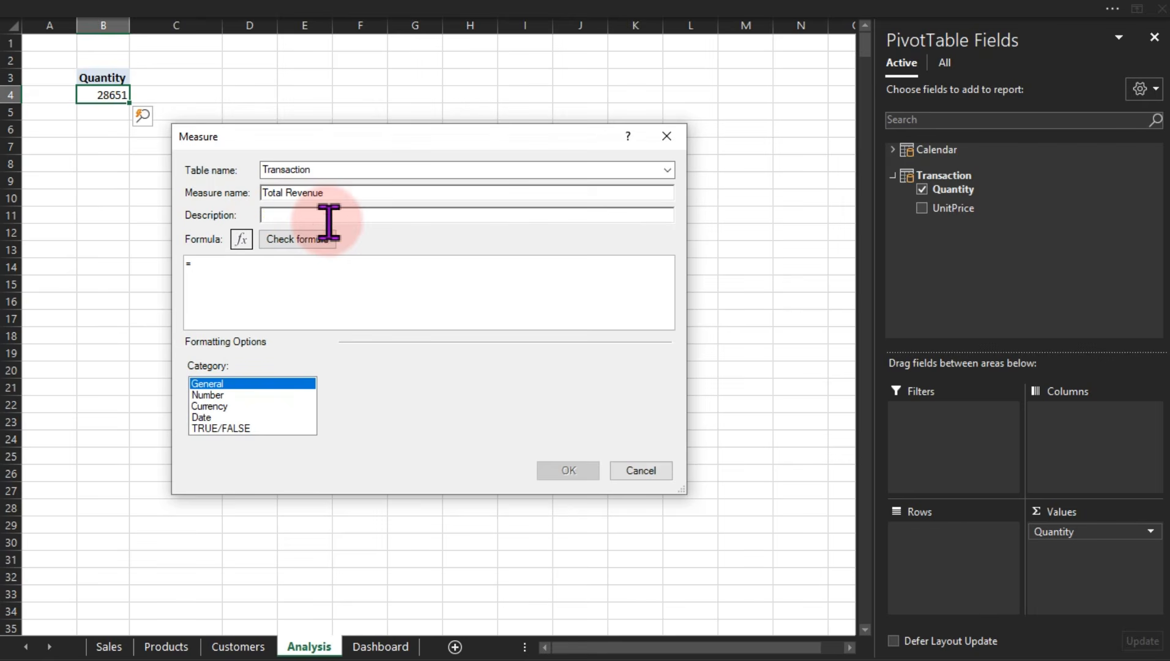
Begin the measure's formula with the SUMX function
left_click(289, 267)
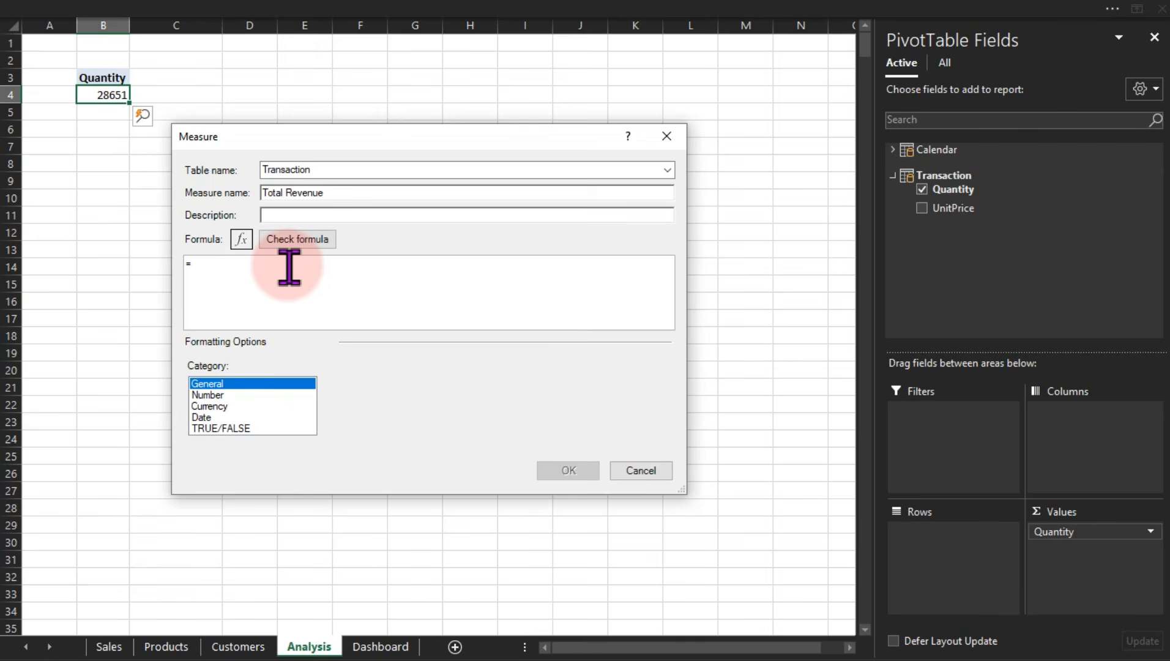
type("sumx")
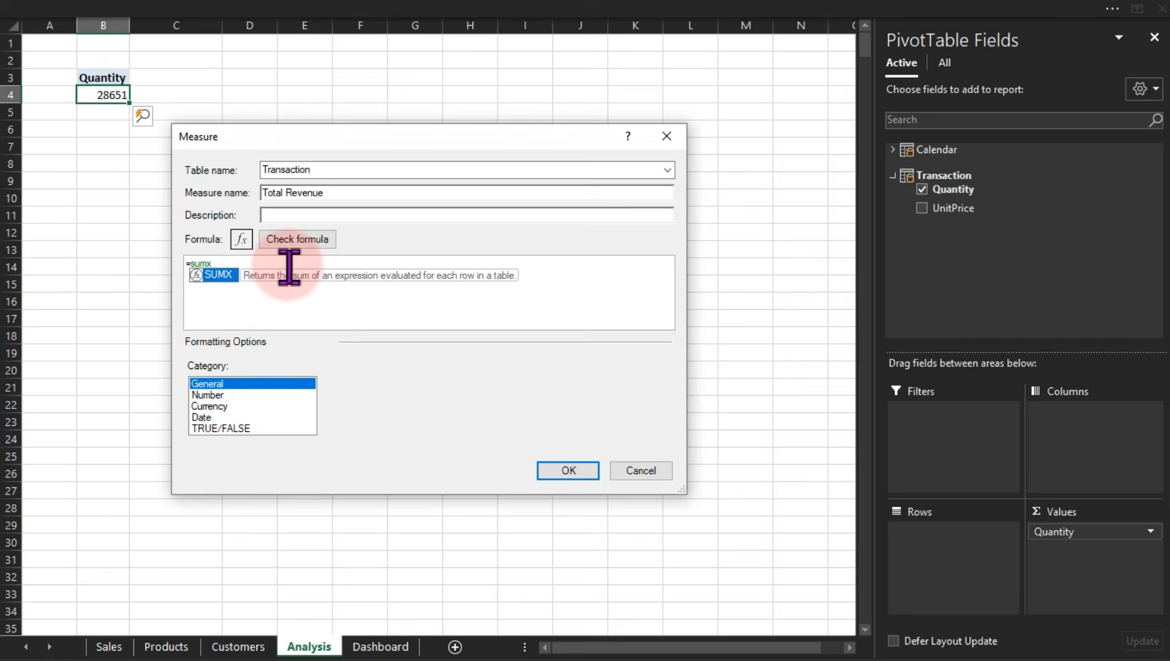
key("Tab")
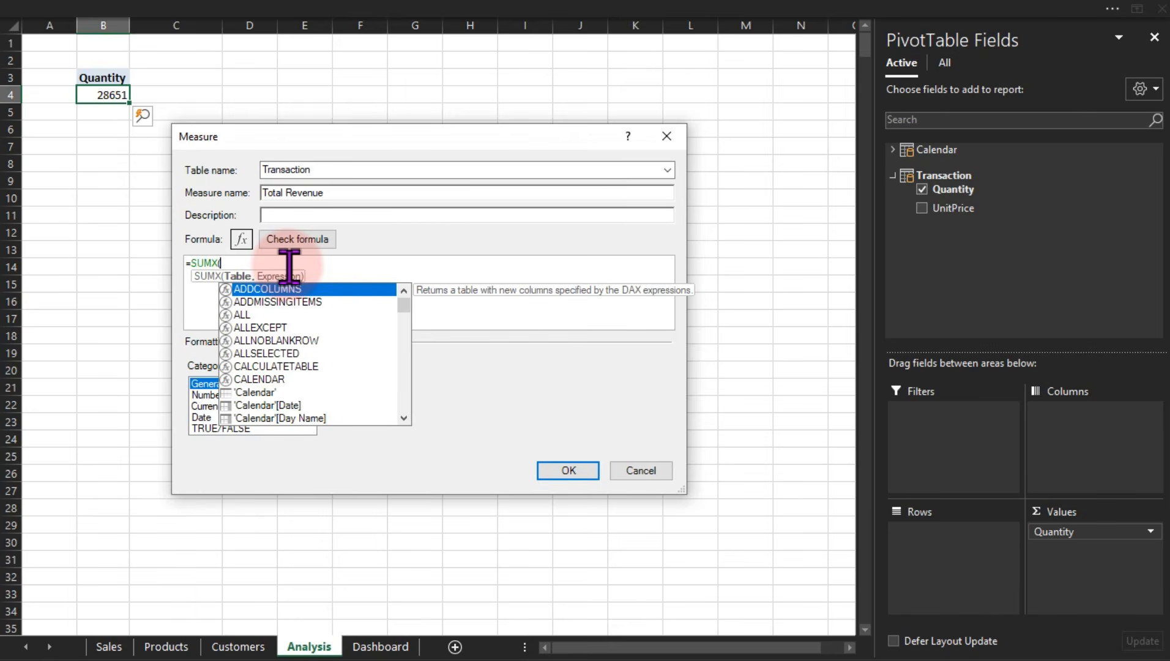
key("Return")
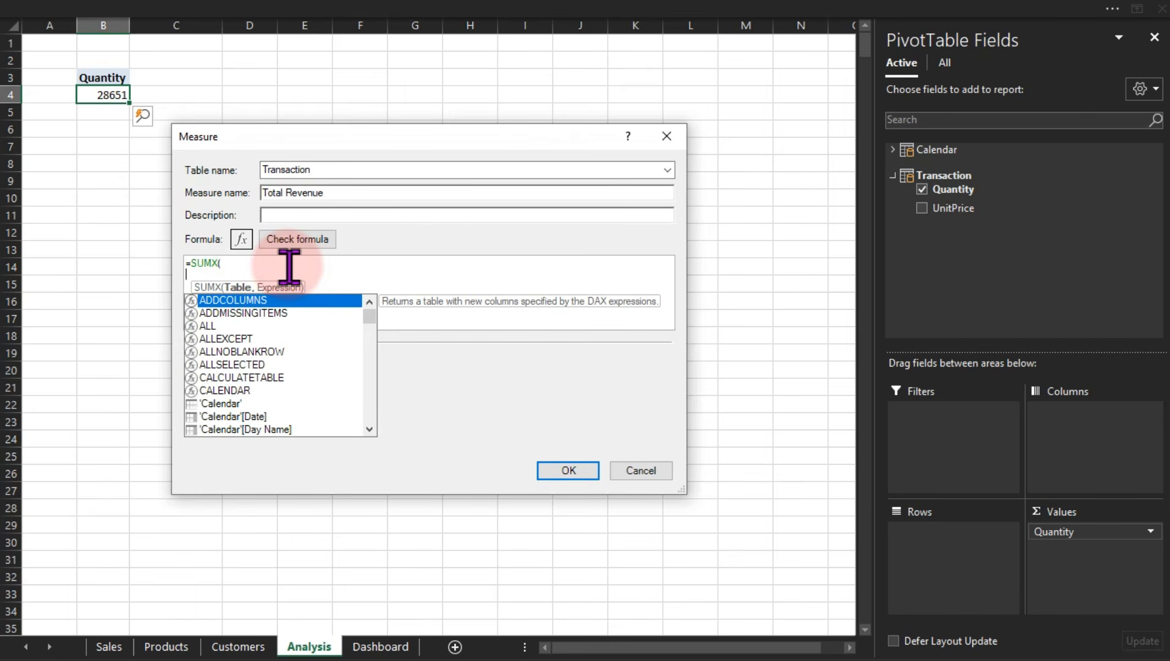
key("Tab")
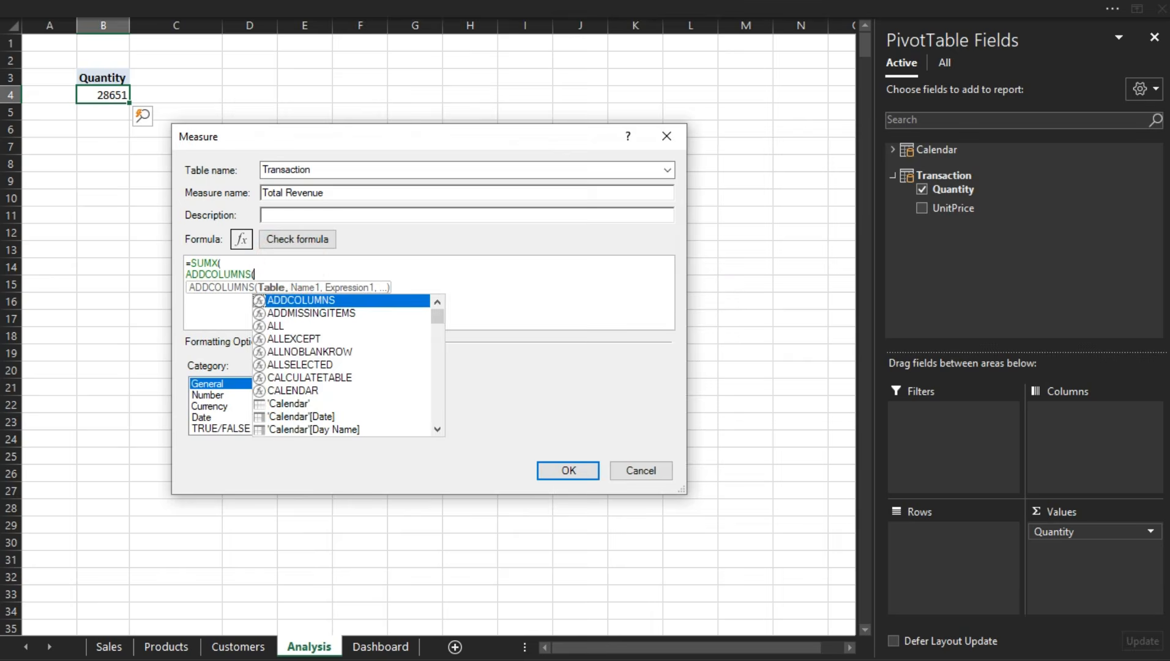
key("BackSpace")
key("BackSpace")
key("BackSpace")
key("BackSpace")
key("BackSpace")
key("BackSpace")
key("BackSpace")
key("BackSpace")
key("BackSpace")
key("BackSpace")
key("BackSpace")
key("BackSpace")
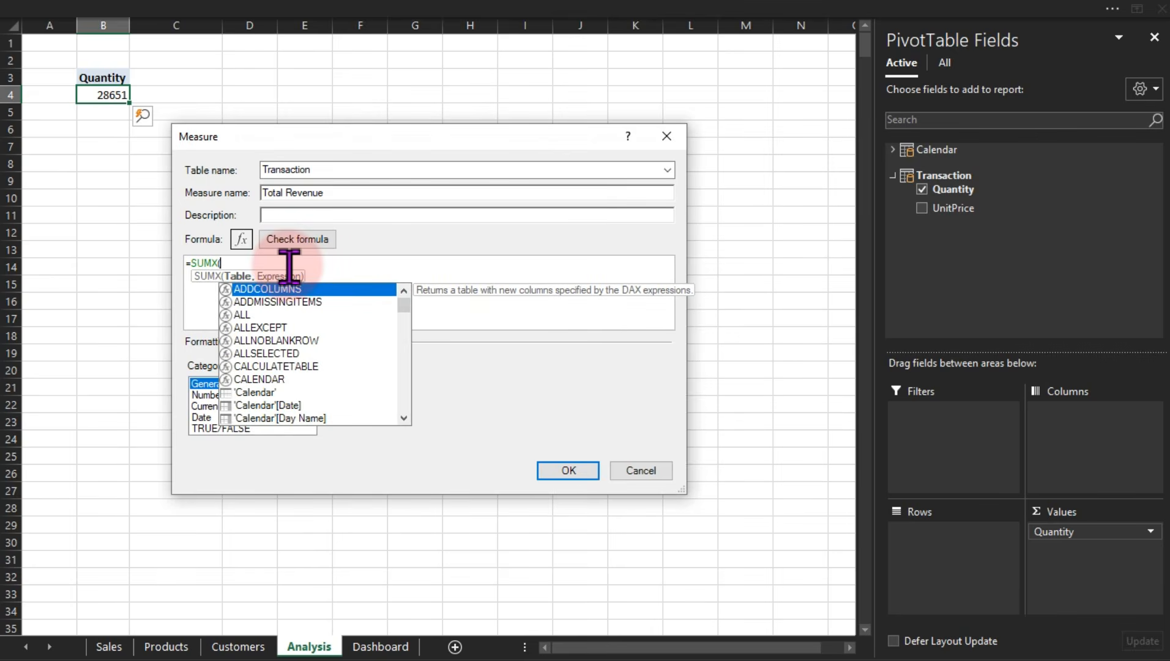
Enter the 'Transaction' table as SUMX's first argument on its own indented line, followed by a comma
type("tr")
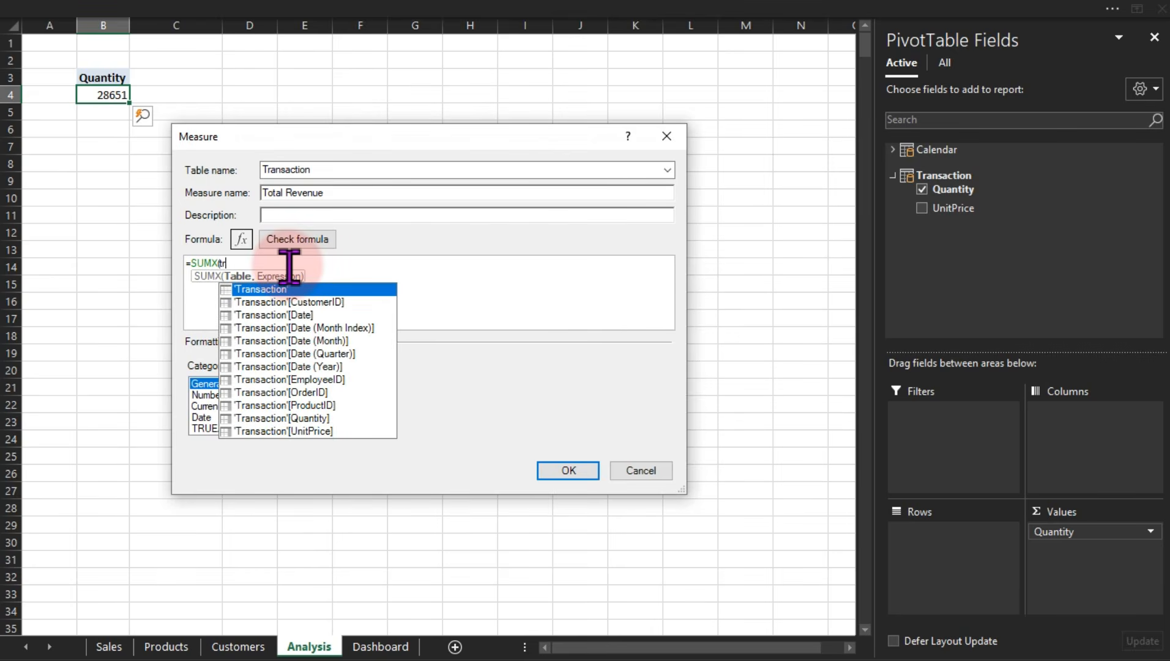
key("Tab")
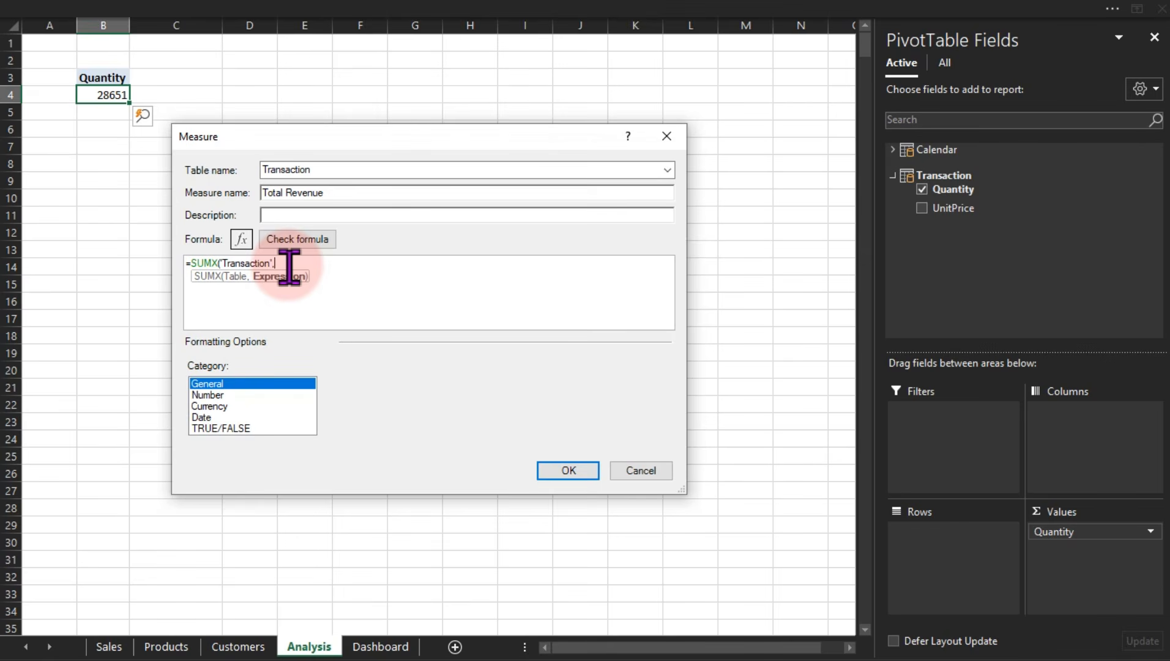
key("BackSpace")
key("Left")
key("Left")
key("Left")
key("Left")
key("Left")
key("Left")
key("shift+Return")
key("Tab")
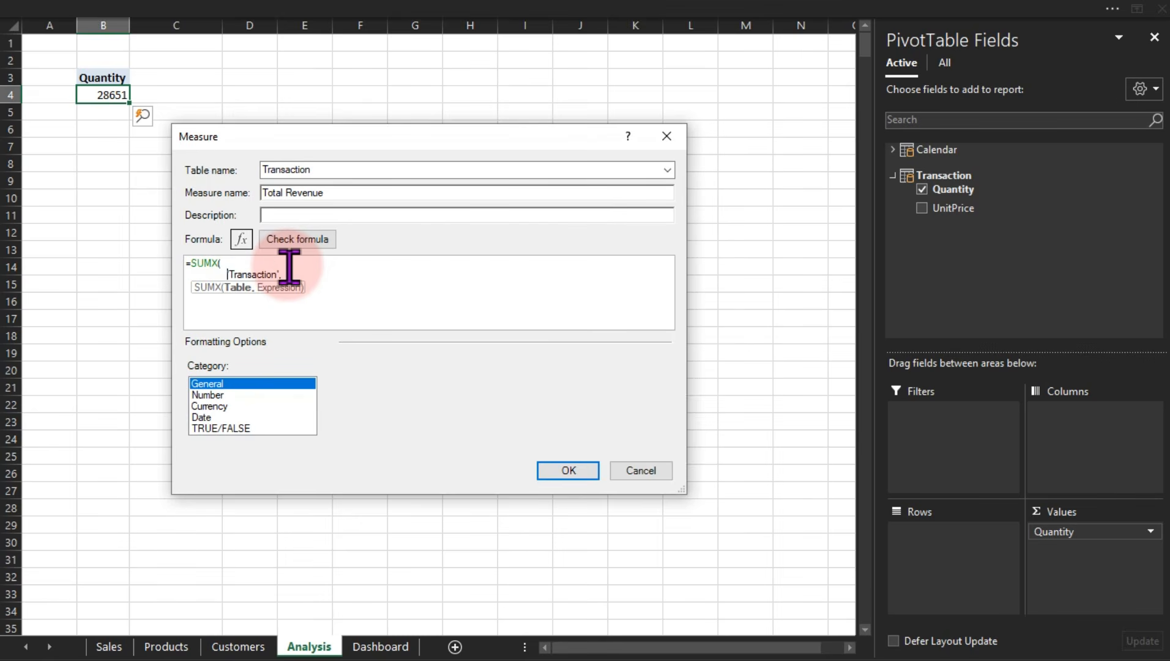
key("End")
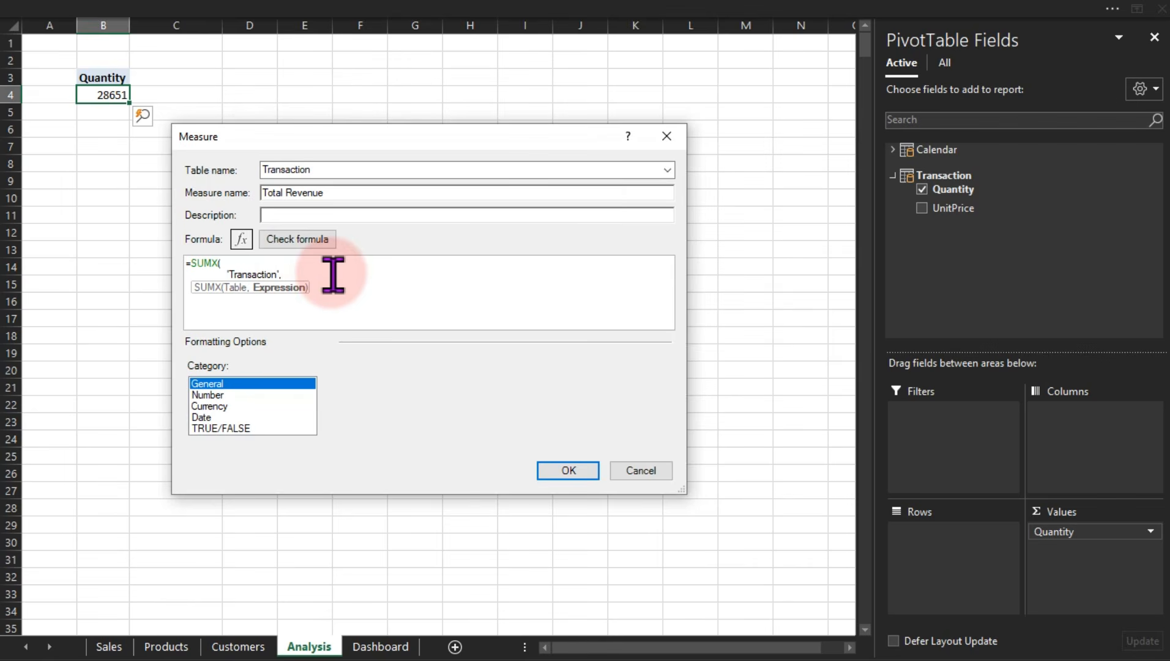
key("BackSpace")
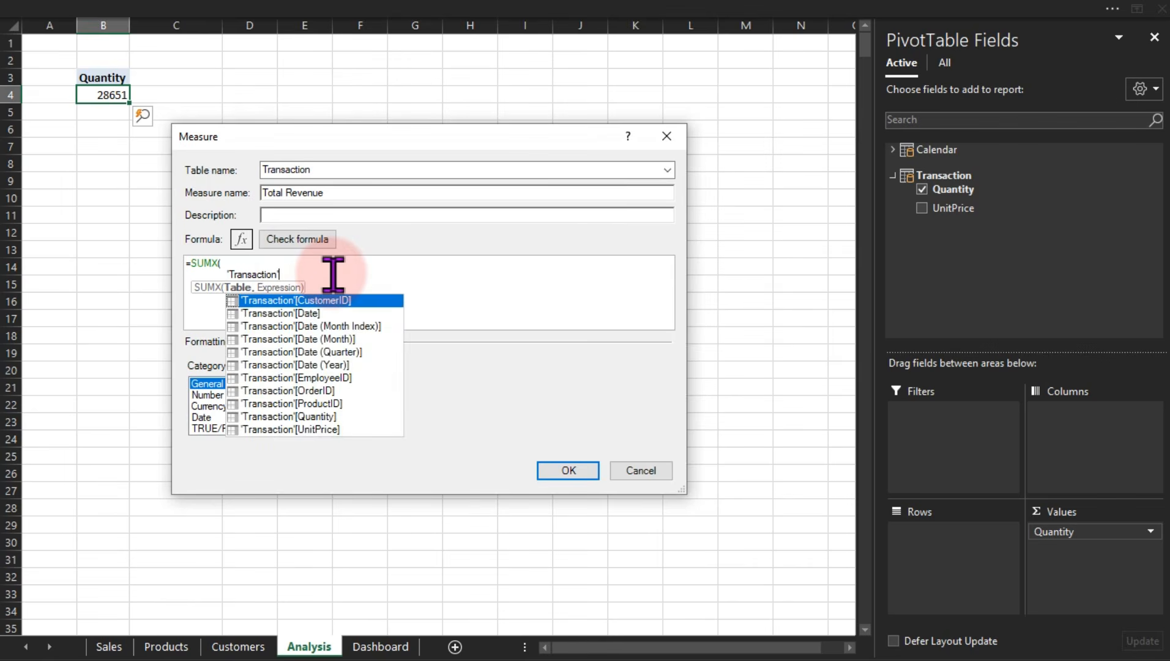
type(",")
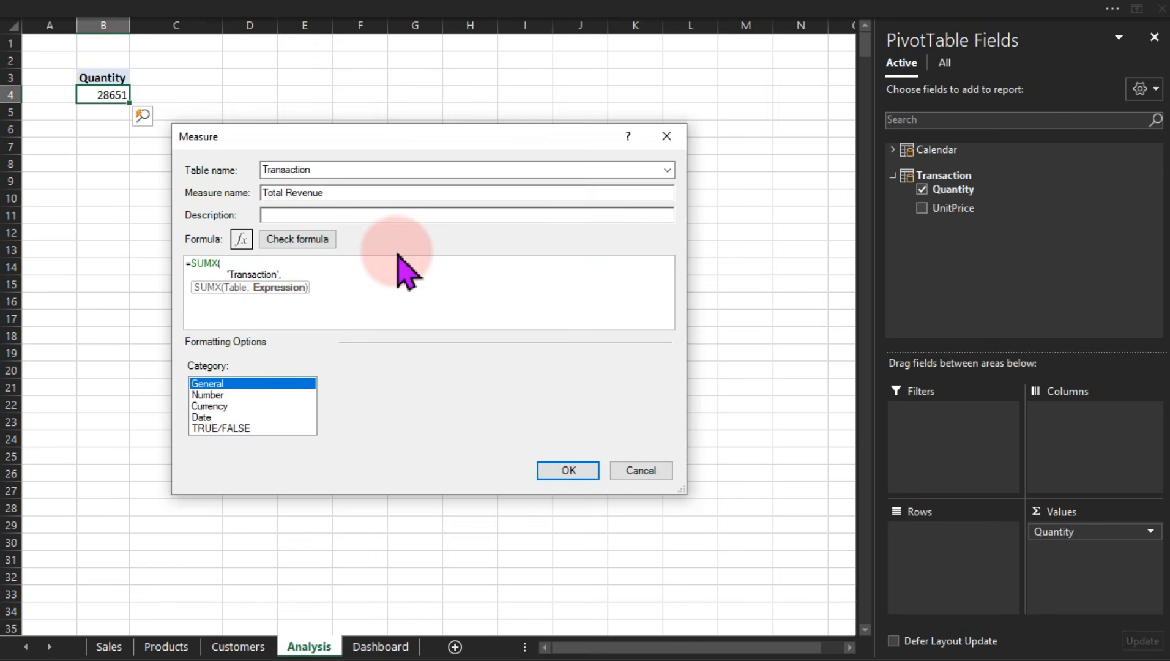
Add 'Transaction'[Quantity] * 'Transaction'[UnitPrice] on a new line as SUMX's expression argument
key("Return")
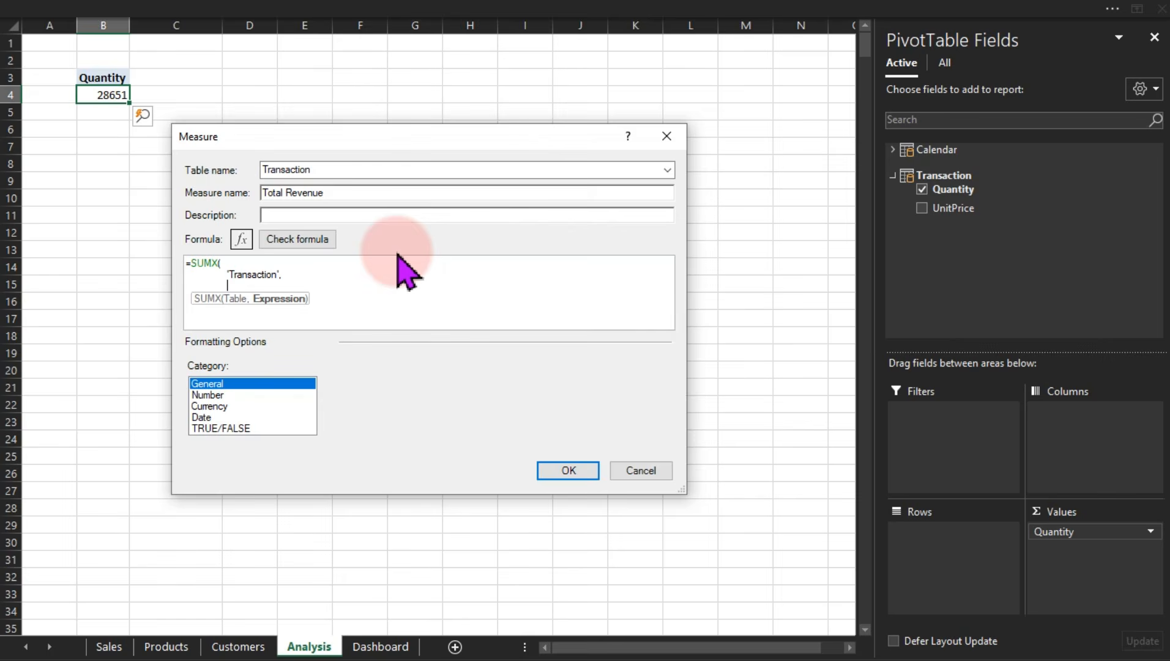
type("q")
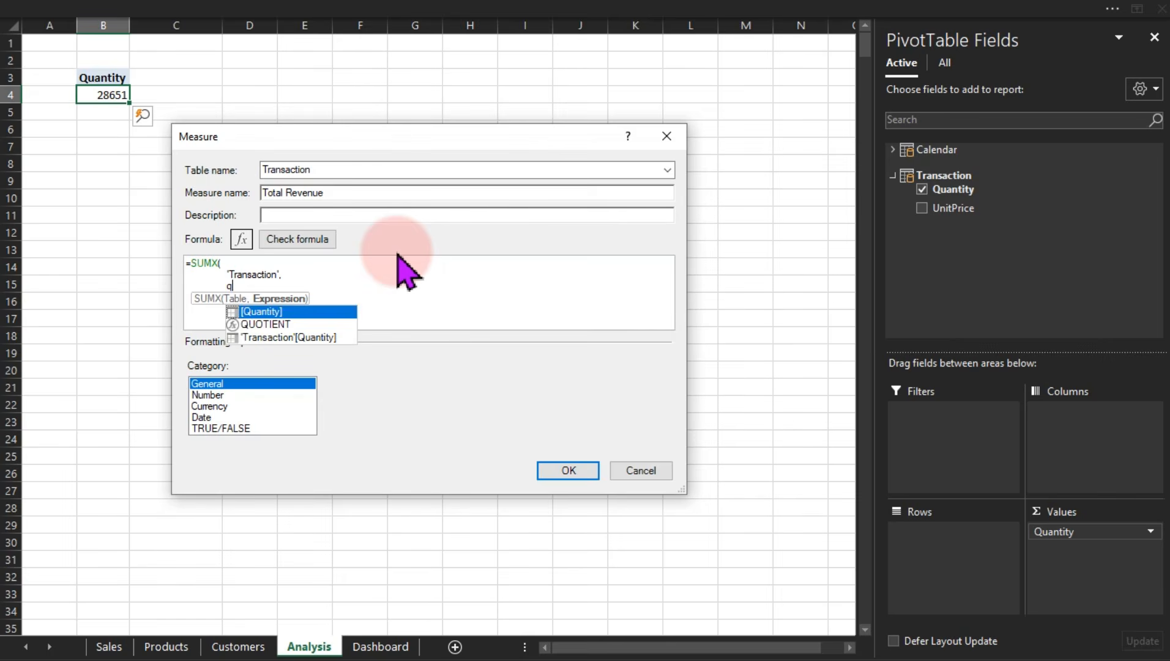
key("Down")
key("Down")
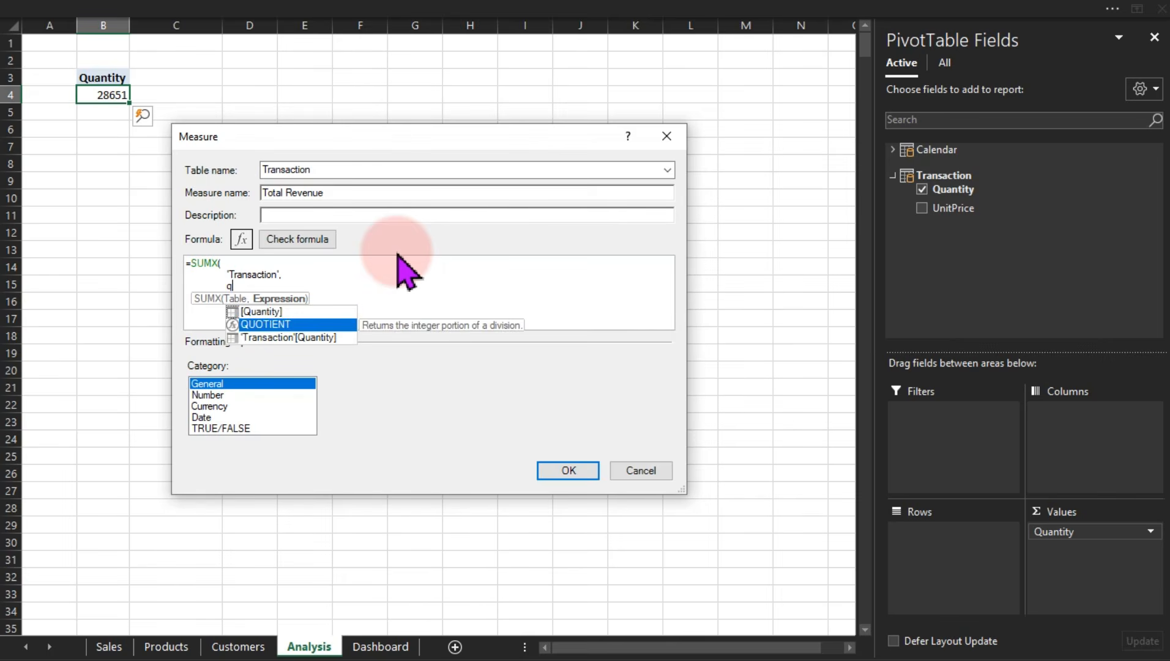
key("Tab")
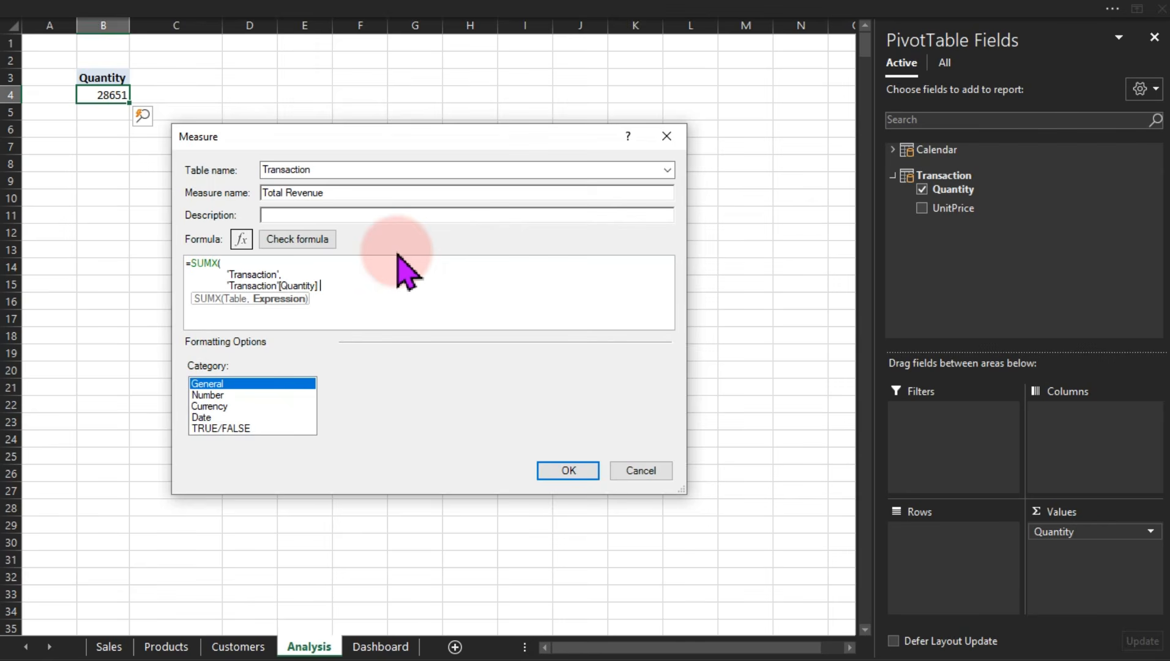
type("* pric")
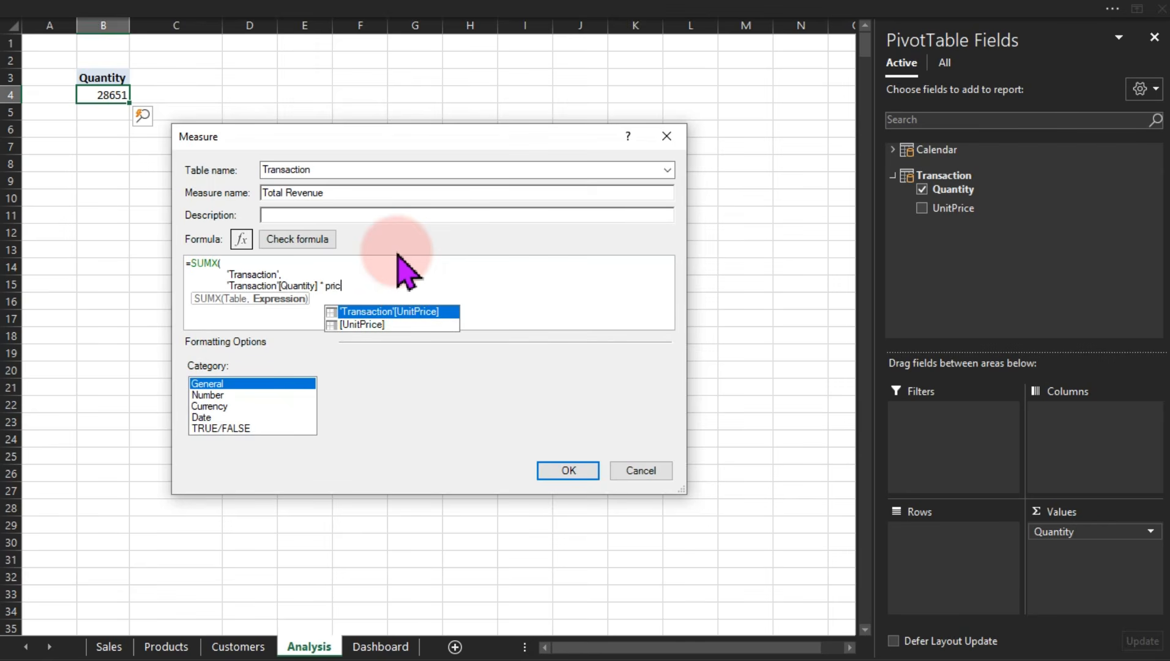
key("Tab")
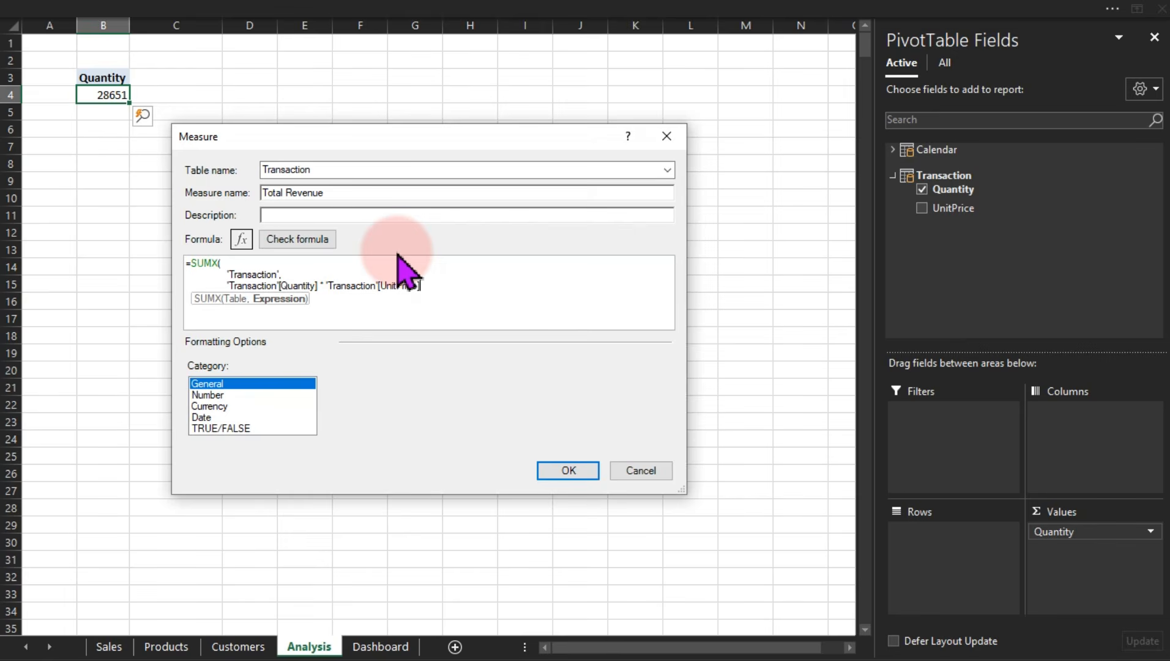
Close the SUMX formula with a parenthesis on its own line and check the formula for errors
key("Return")
type(")")
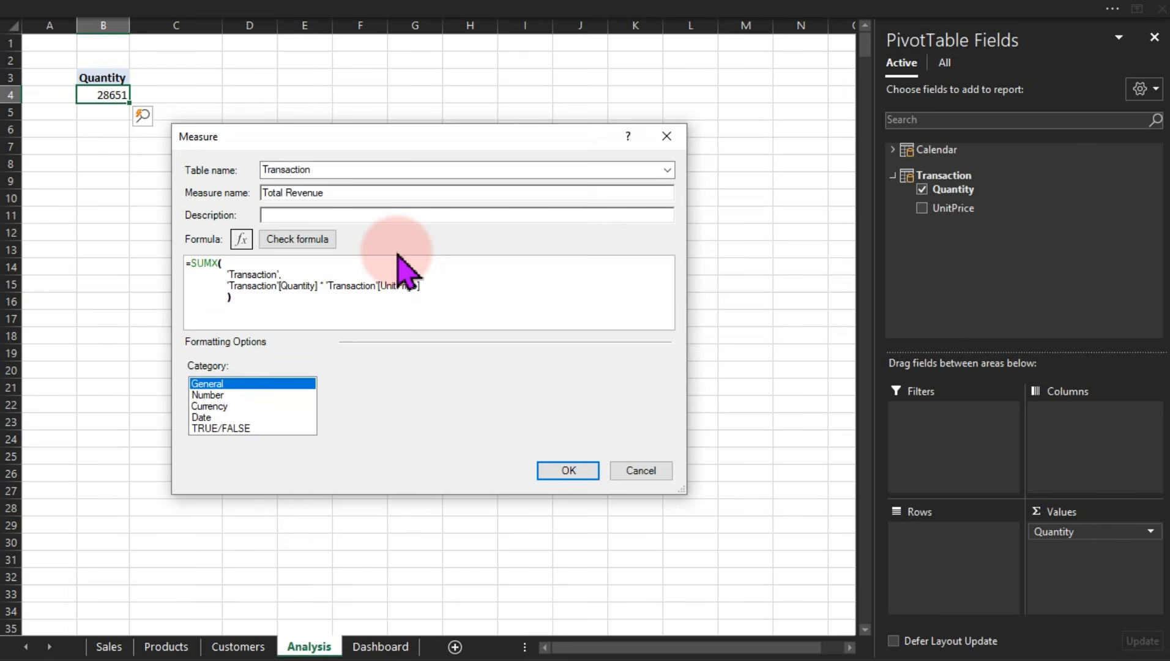
left_click(320, 240)
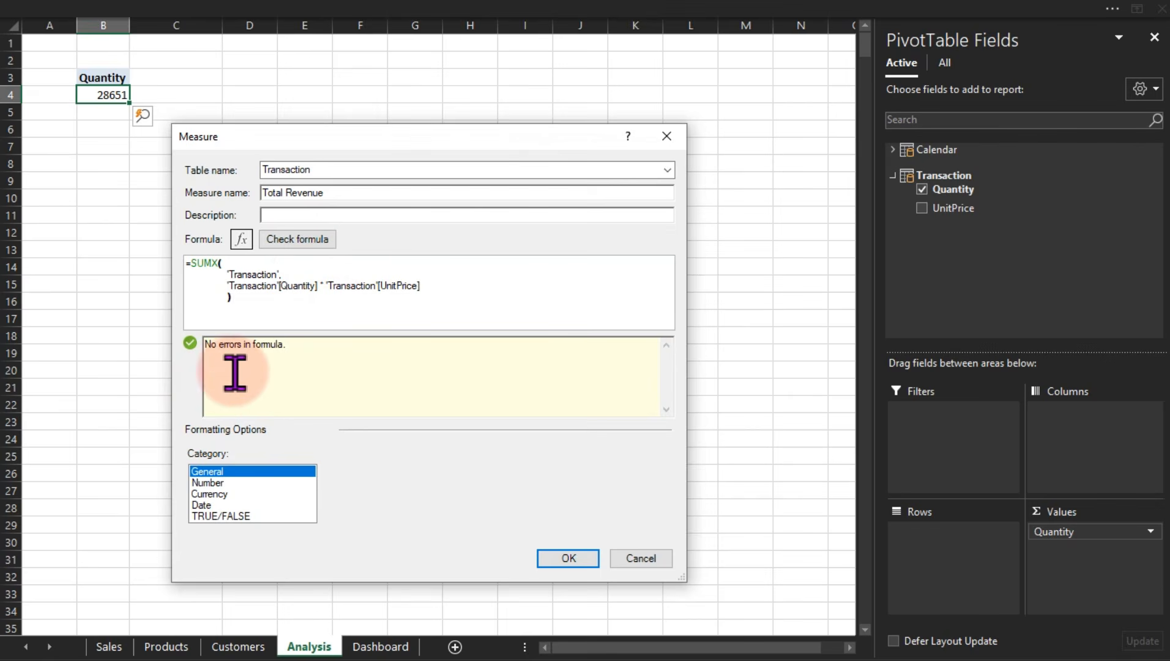
Format the Total Revenue measure as Currency with the $ symbol and 0 decimal places, and save the measure
left_click(225, 495)
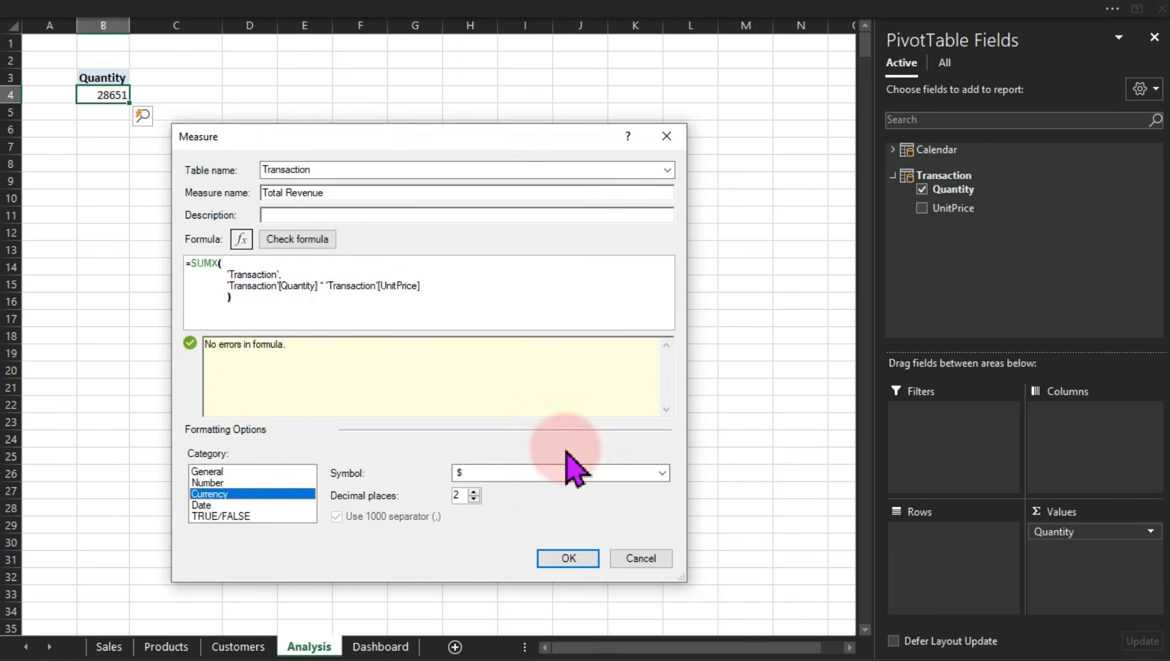
double_click(474, 499)
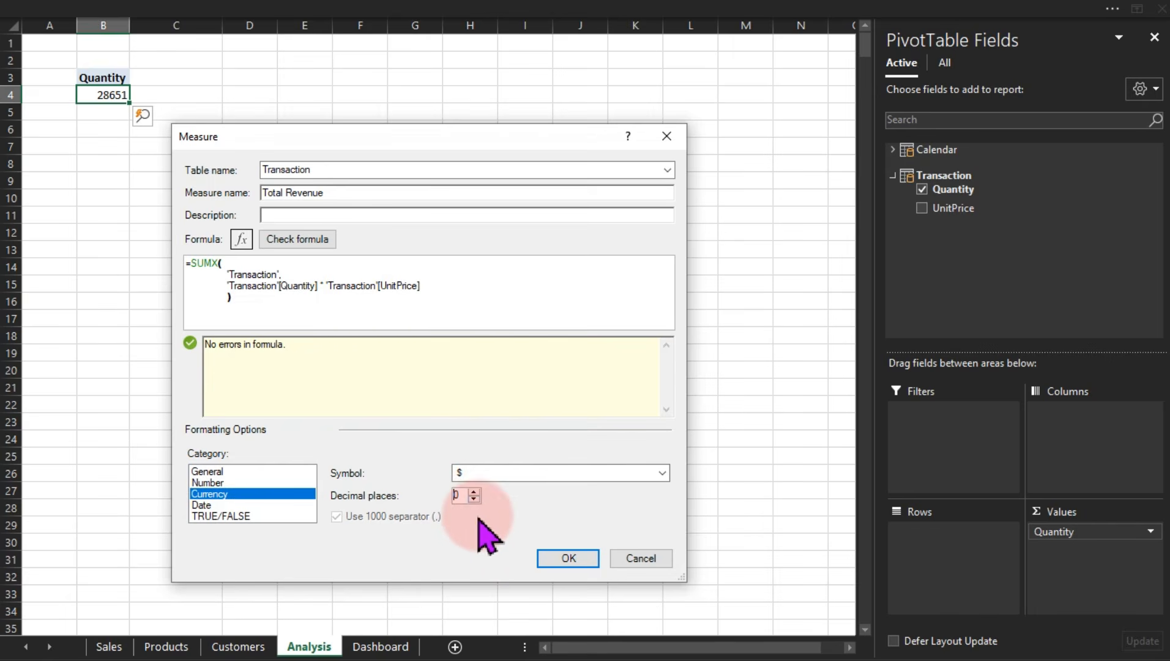
left_click(554, 560)
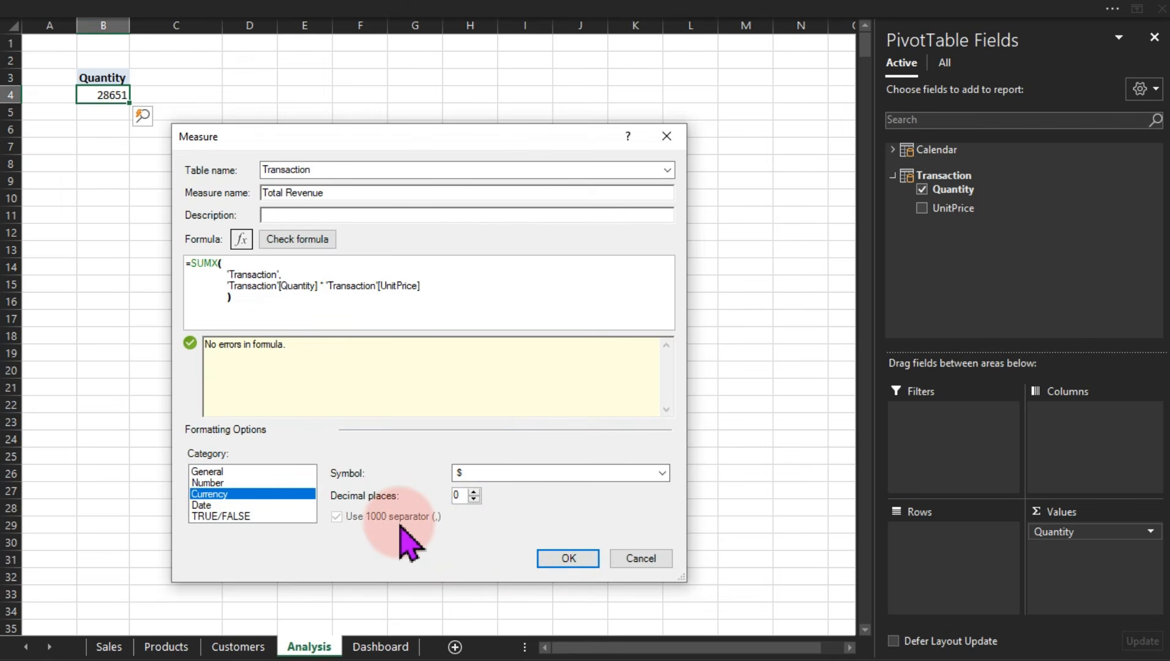
left_click(563, 560)
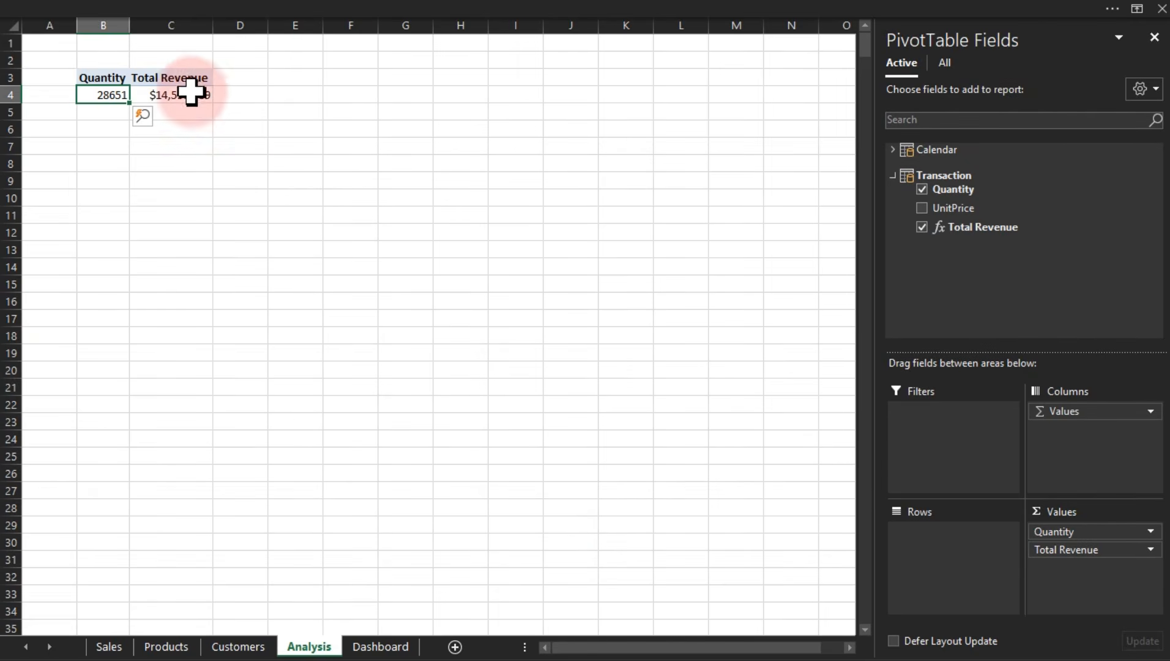
mouse_move(166, 95)
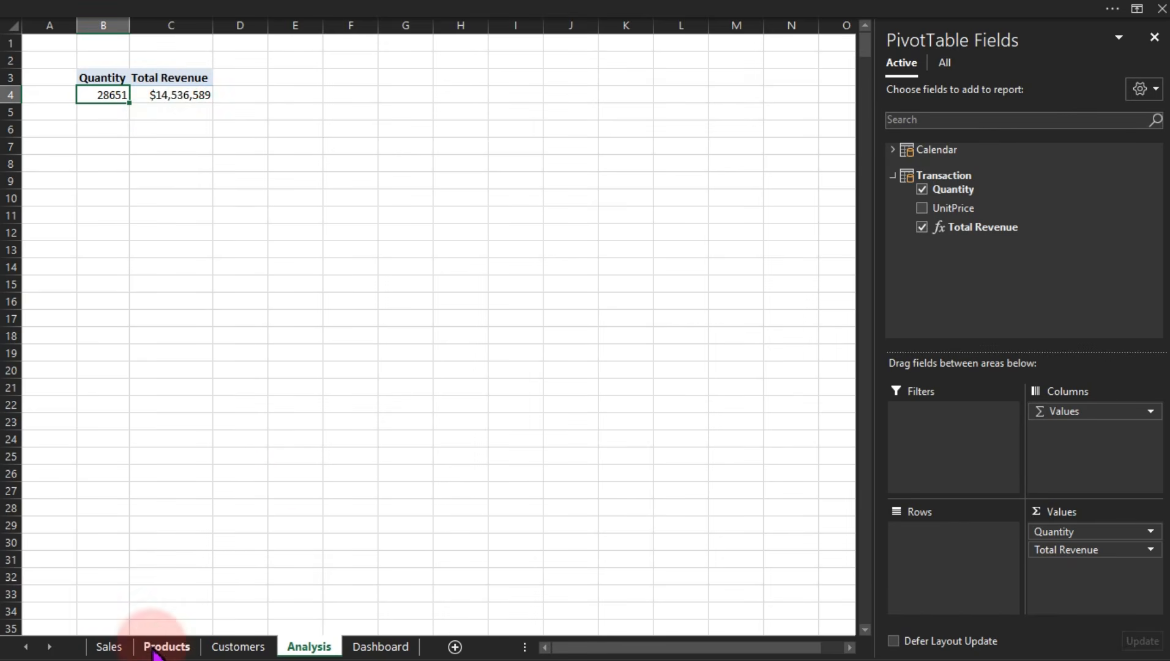
left_click(108, 648)
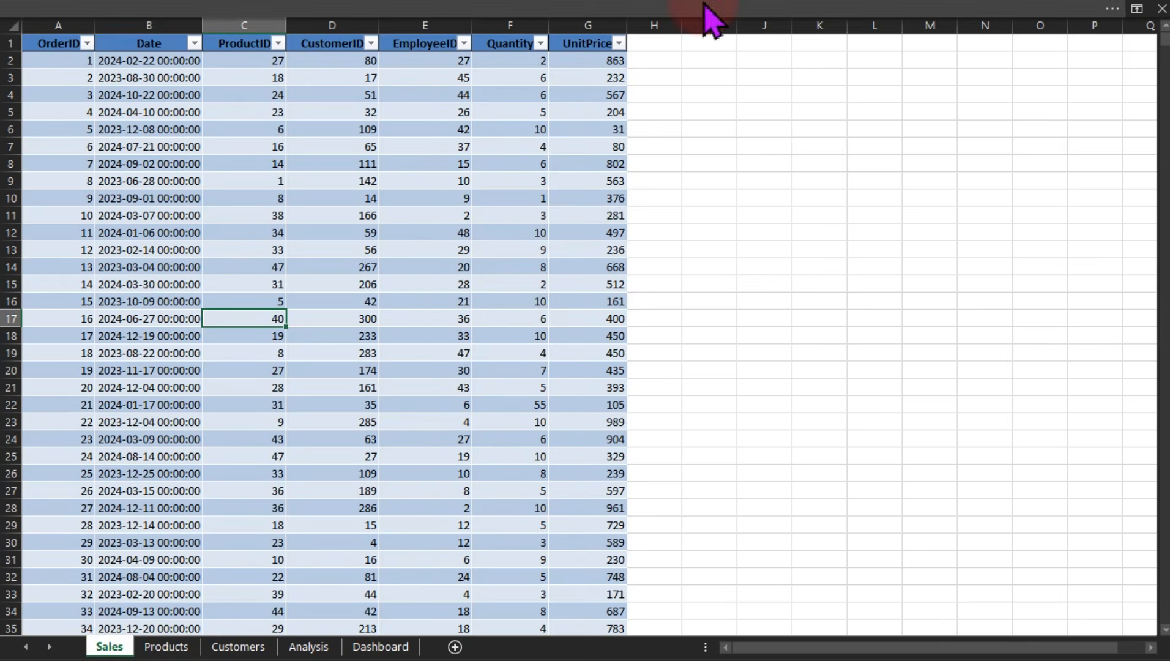
left_click(645, 59)
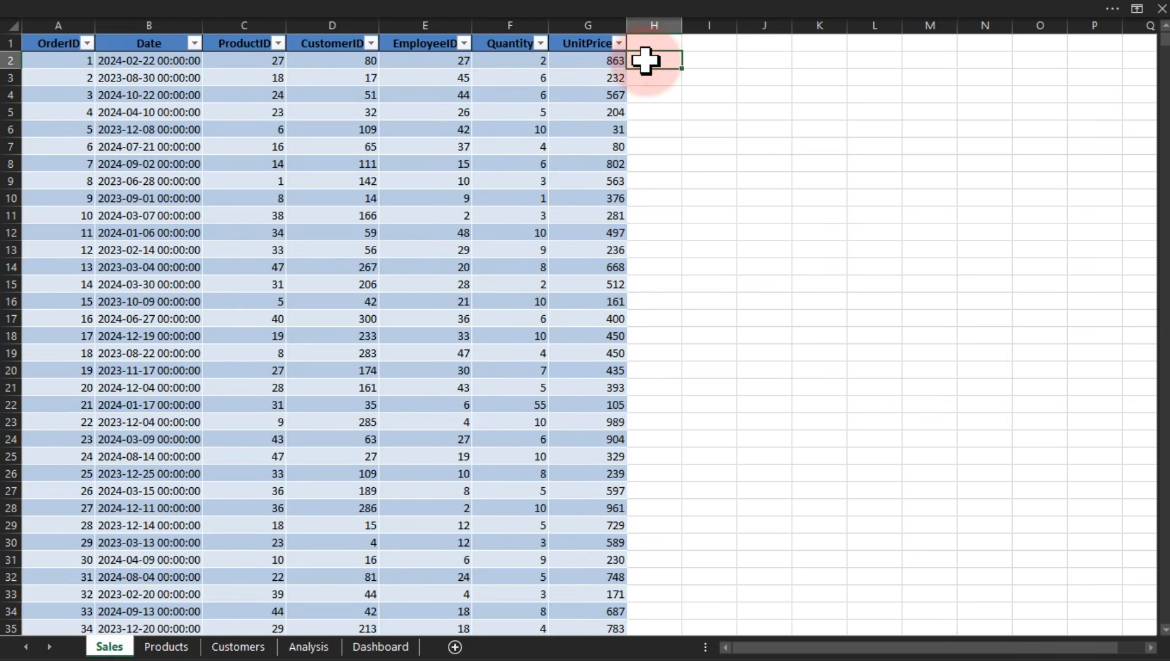
type("=")
left_click(495, 61)
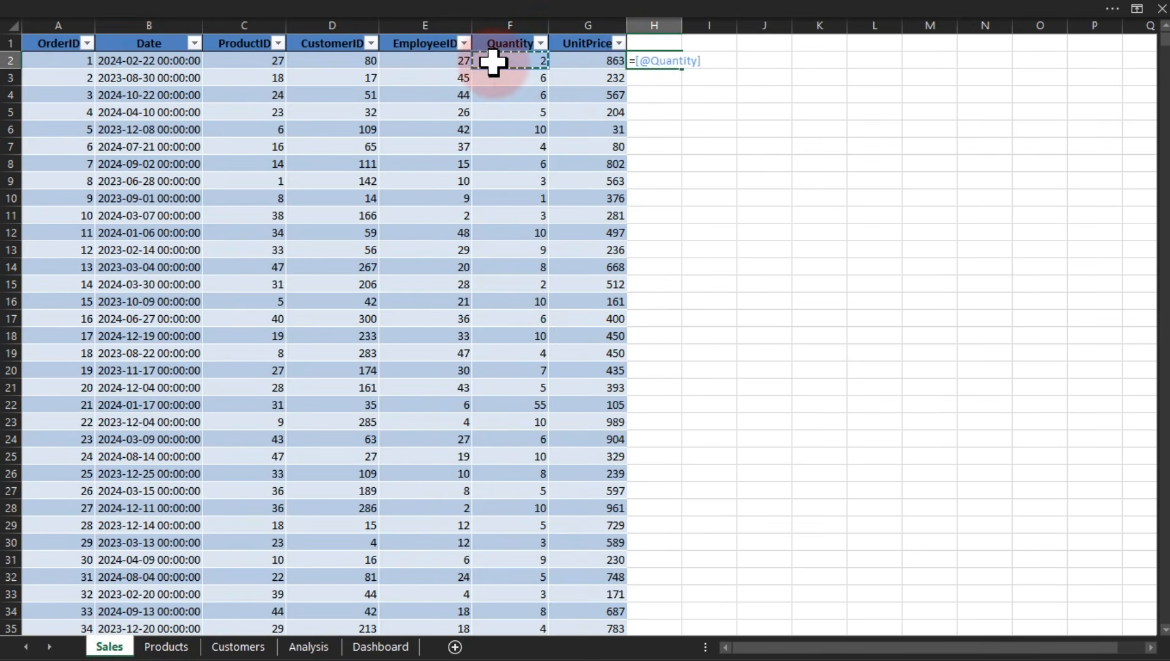
type("*")
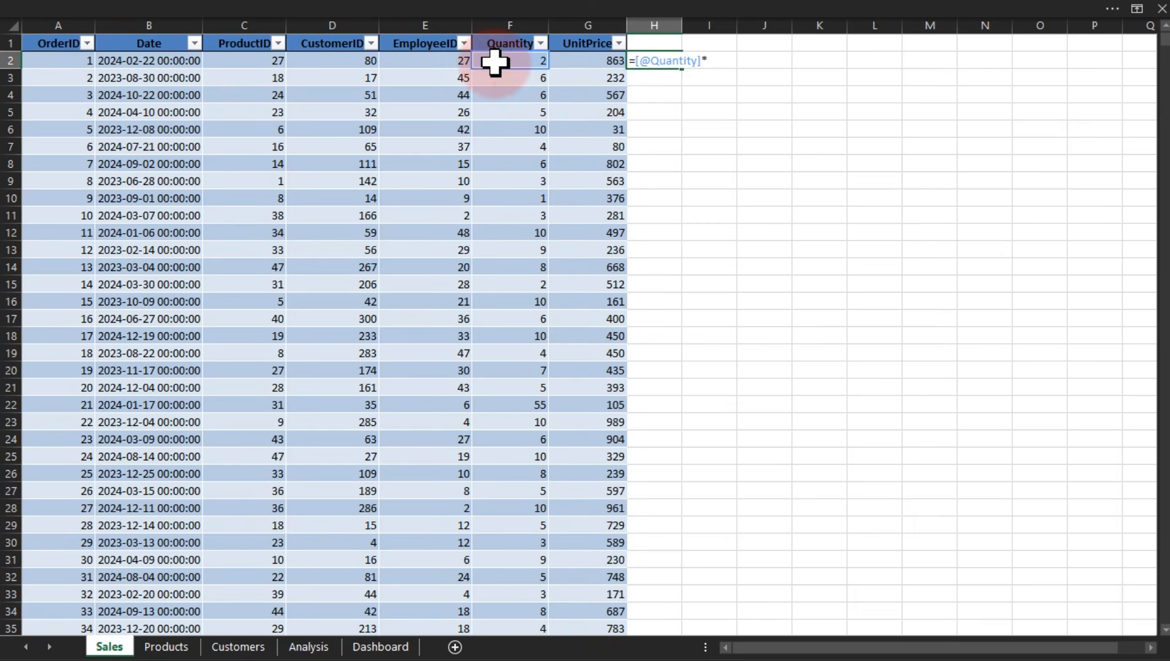
left_click(606, 61)
key("Return")
Compare the sum of the Sales sheet's column H with the pivot table's Total Revenue on the Analysis sheet
left_click(648, 25)
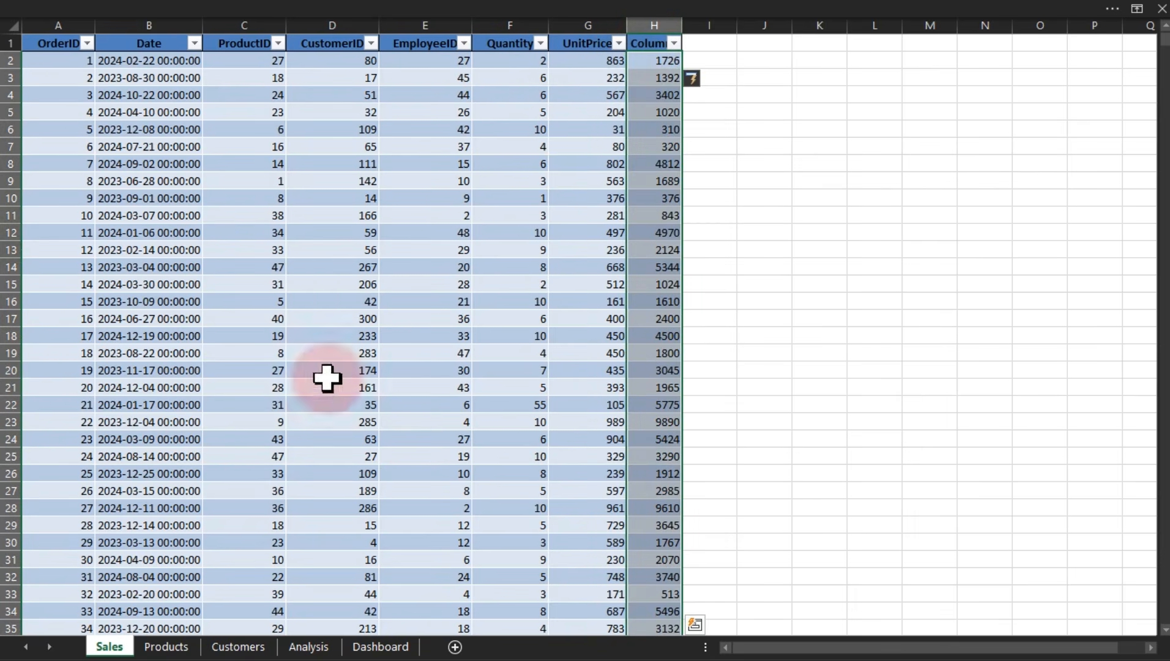
left_click(431, 13)
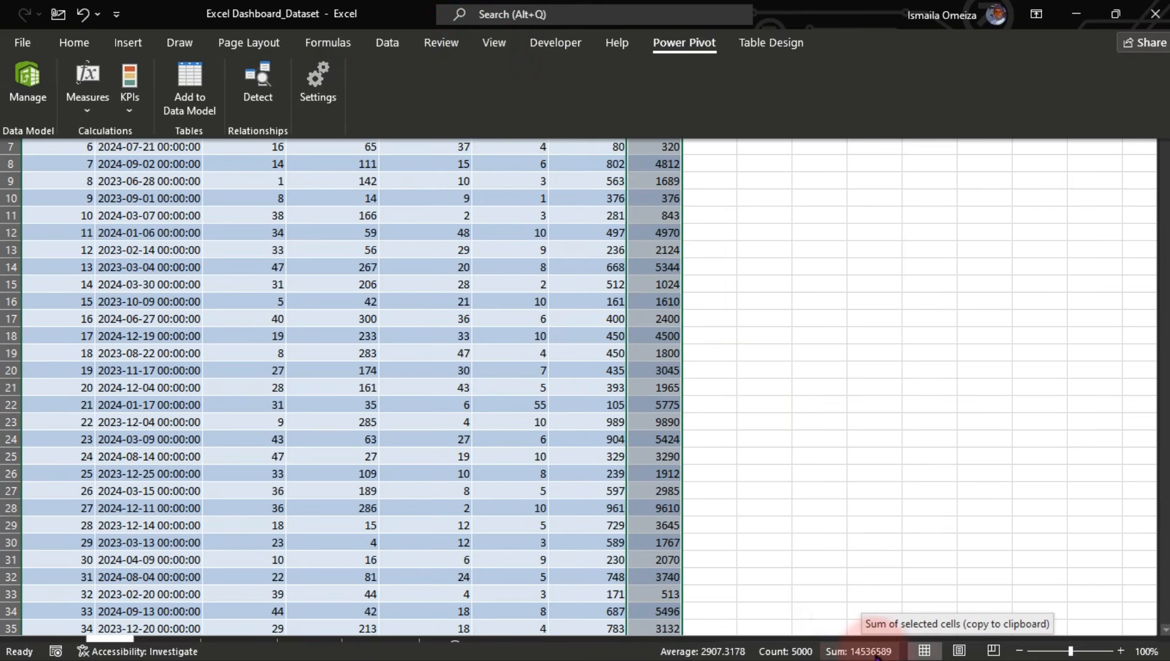
left_click(783, 328)
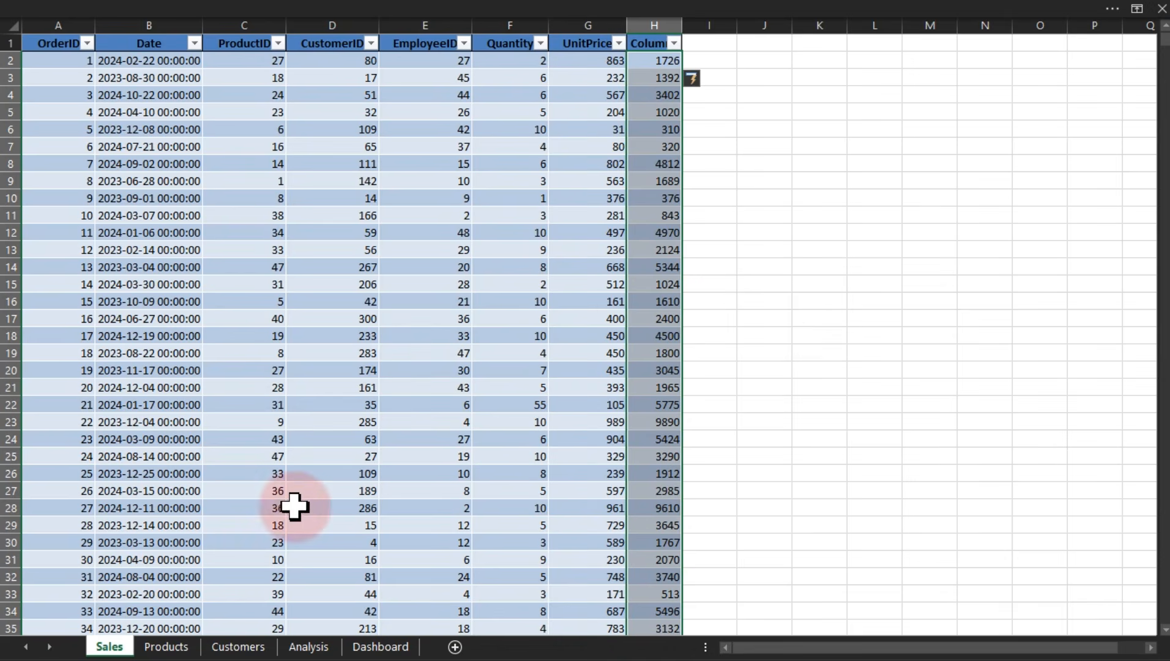
left_click(309, 647)
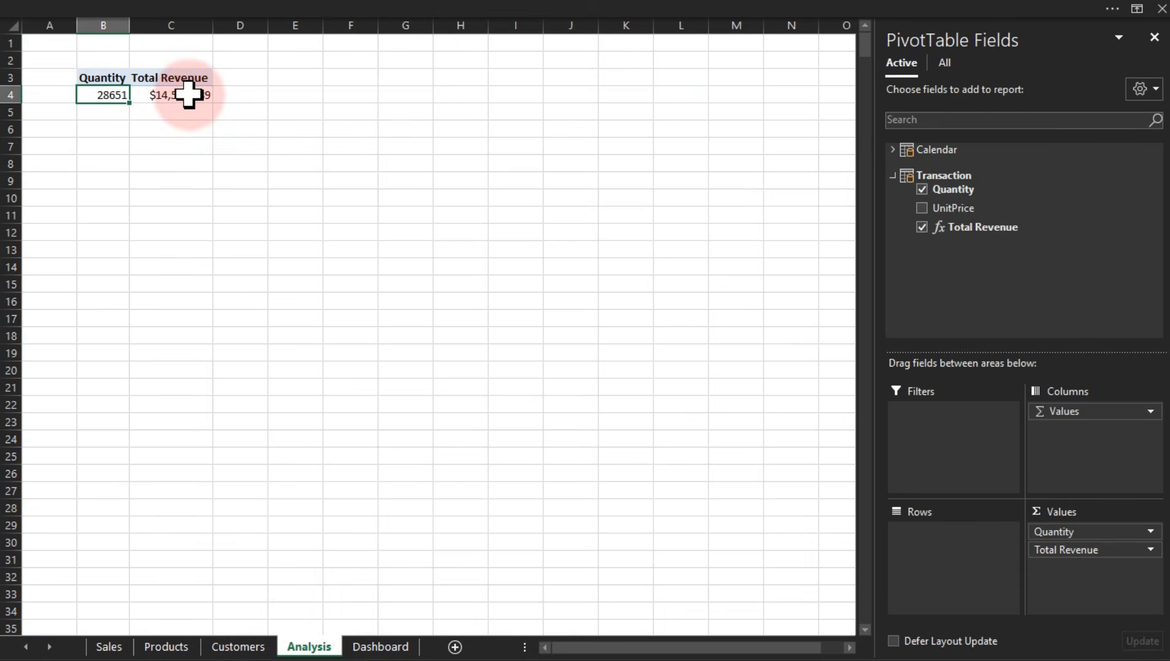
mouse_move(188, 93)
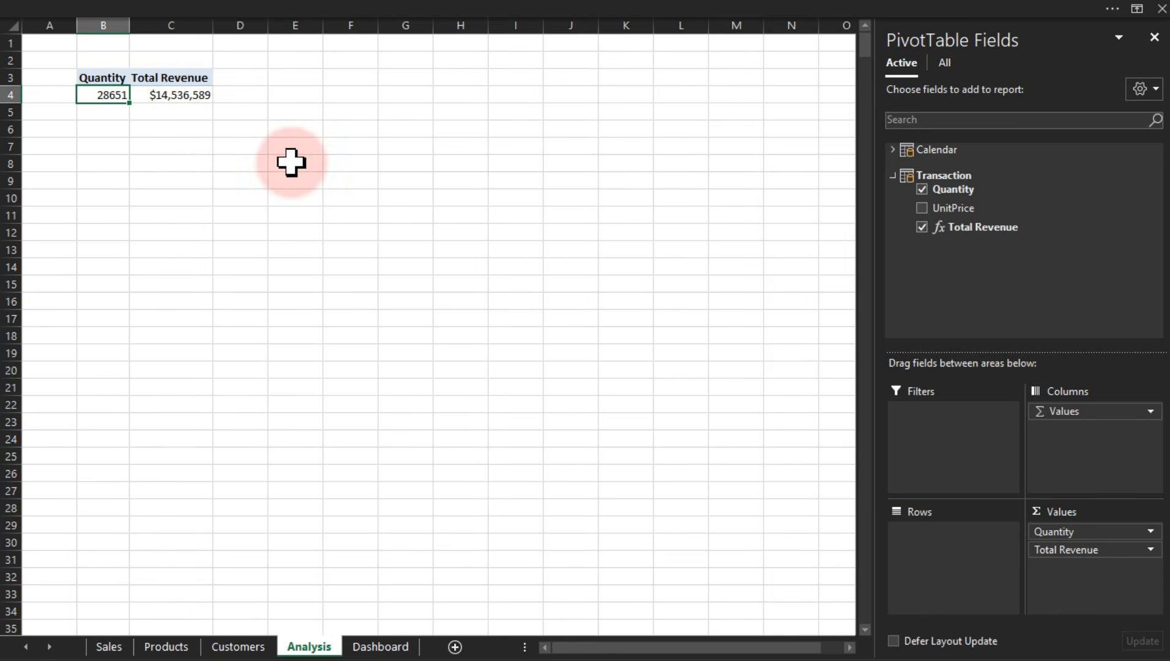
Delete the check column H from the Sales sheet and return to the Analysis sheet
left_click(241, 647)
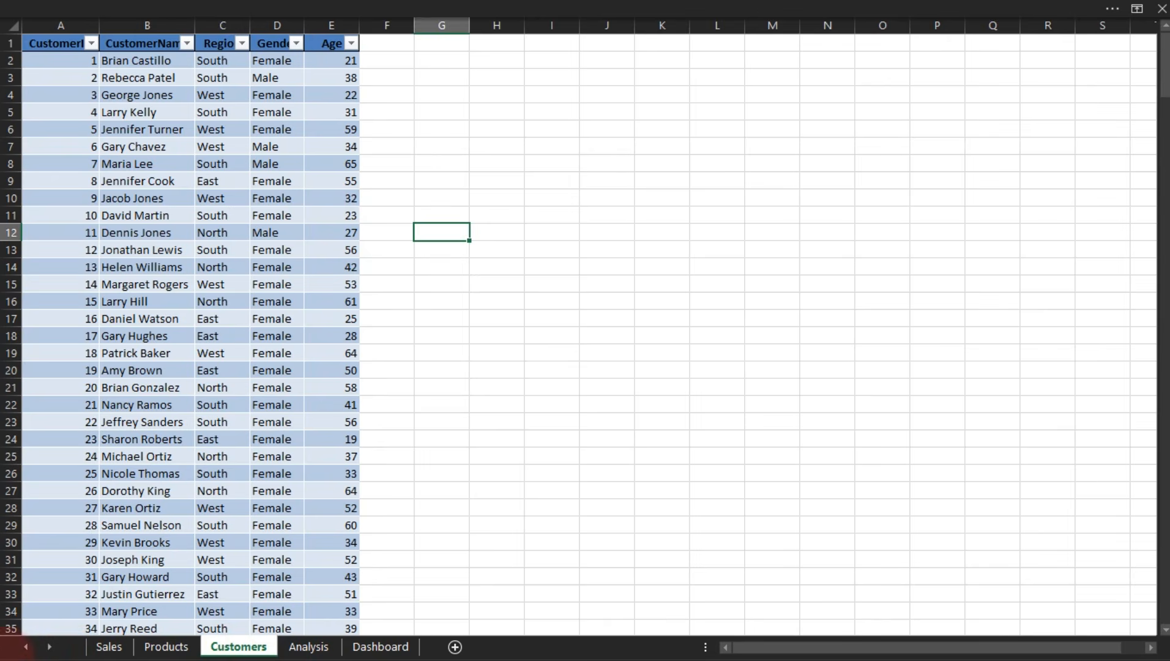
left_click(98, 648)
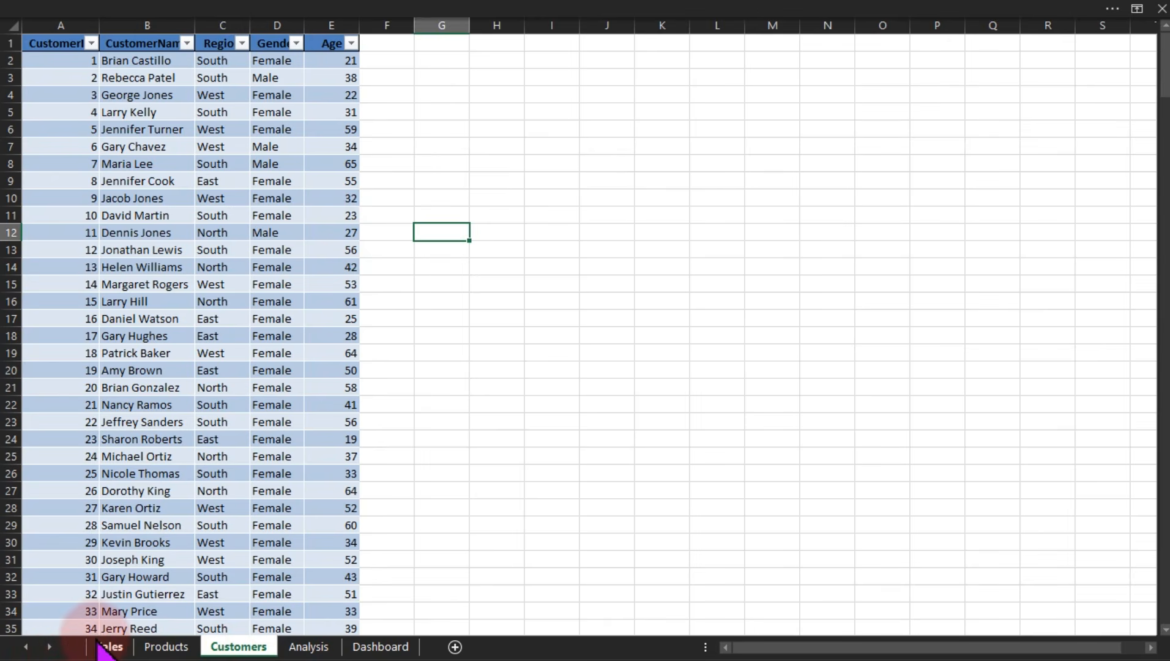
left_click(646, 42)
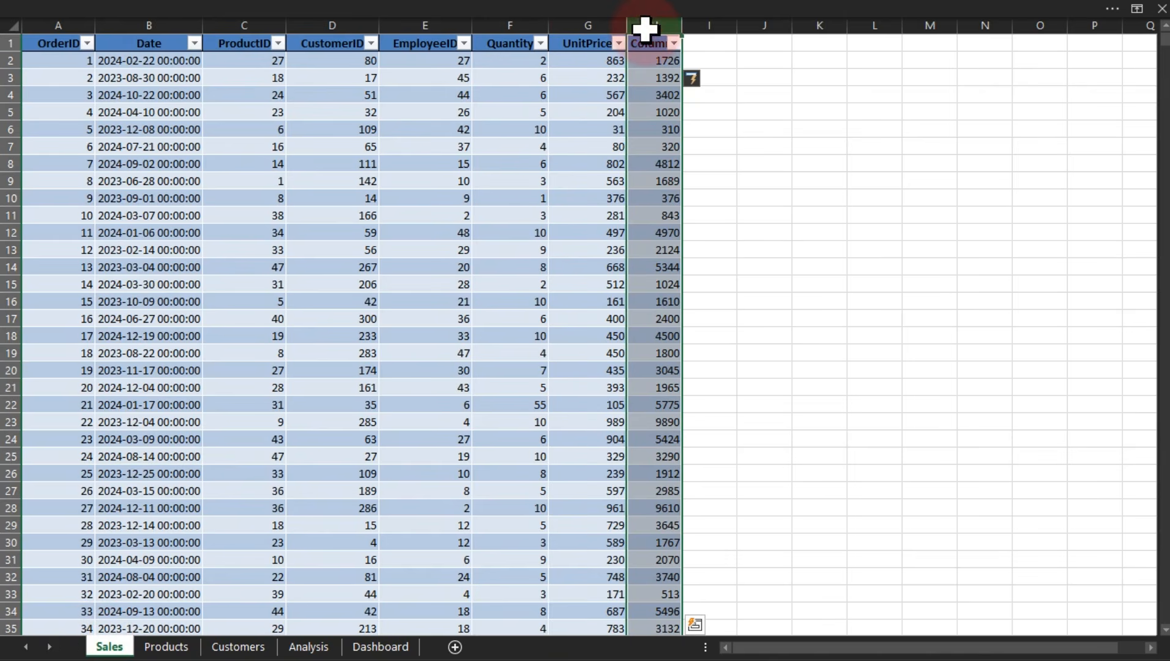
left_click(647, 22)
key("Delete")
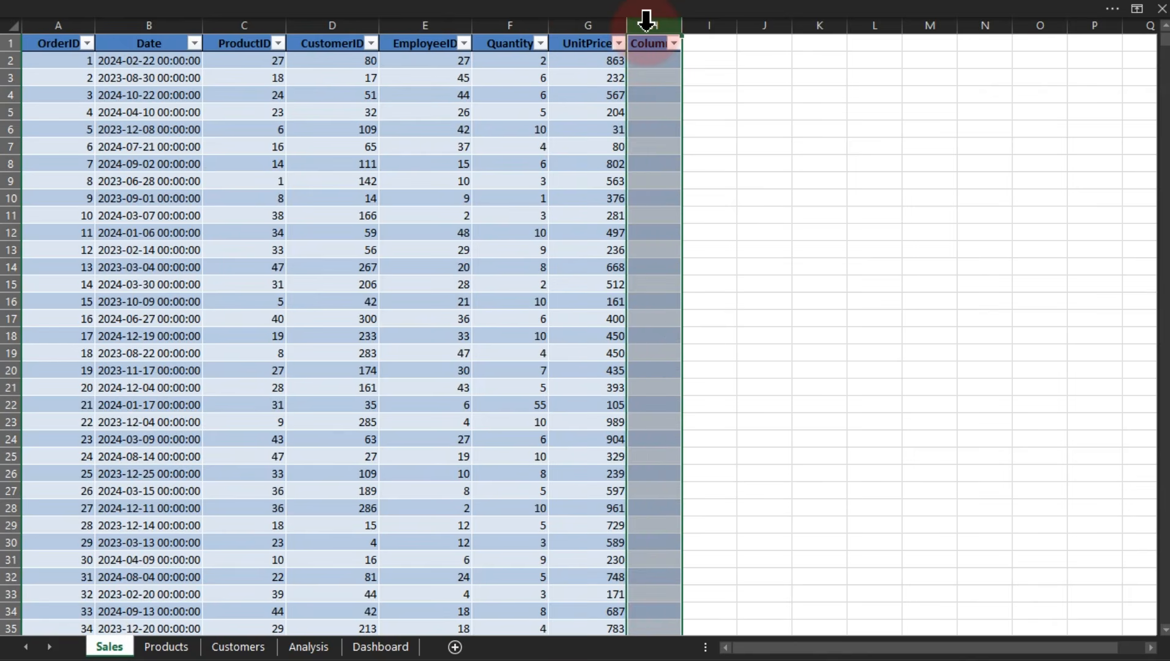
right_click(647, 20)
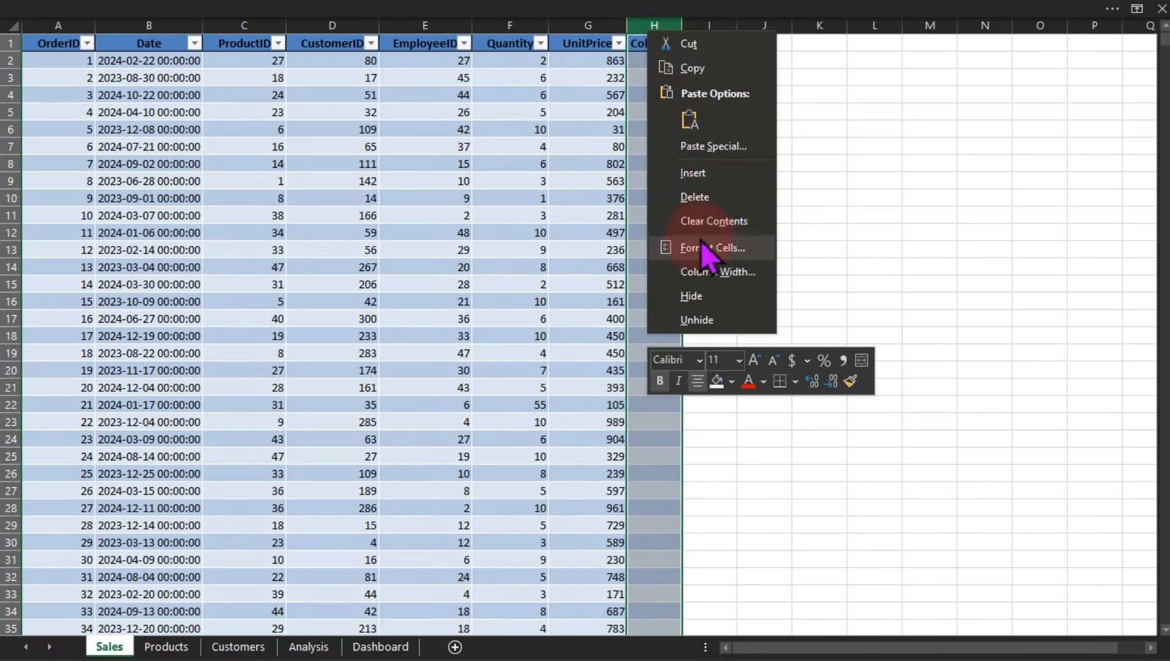
left_click(706, 198)
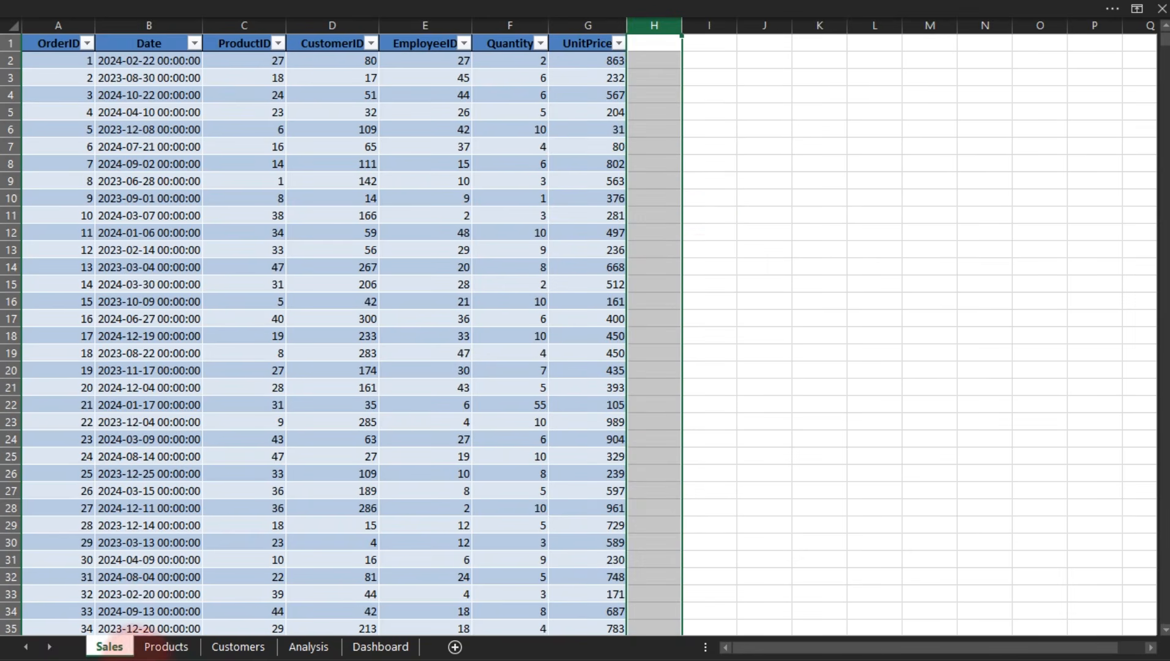
left_click(306, 647)
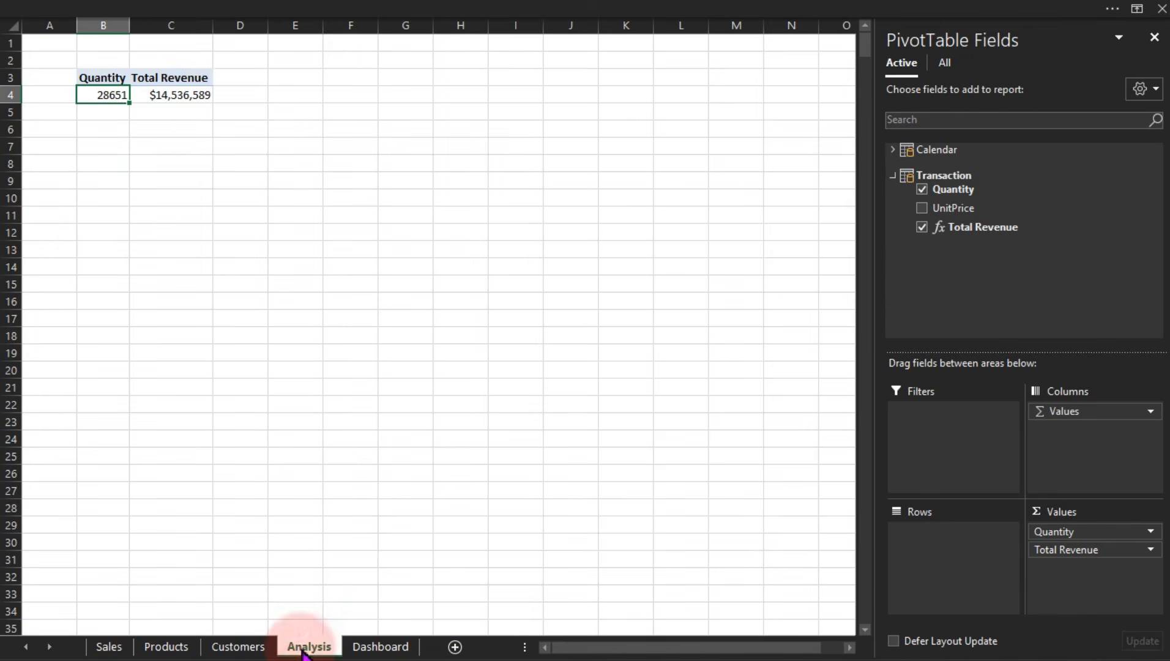
left_click(197, 100)
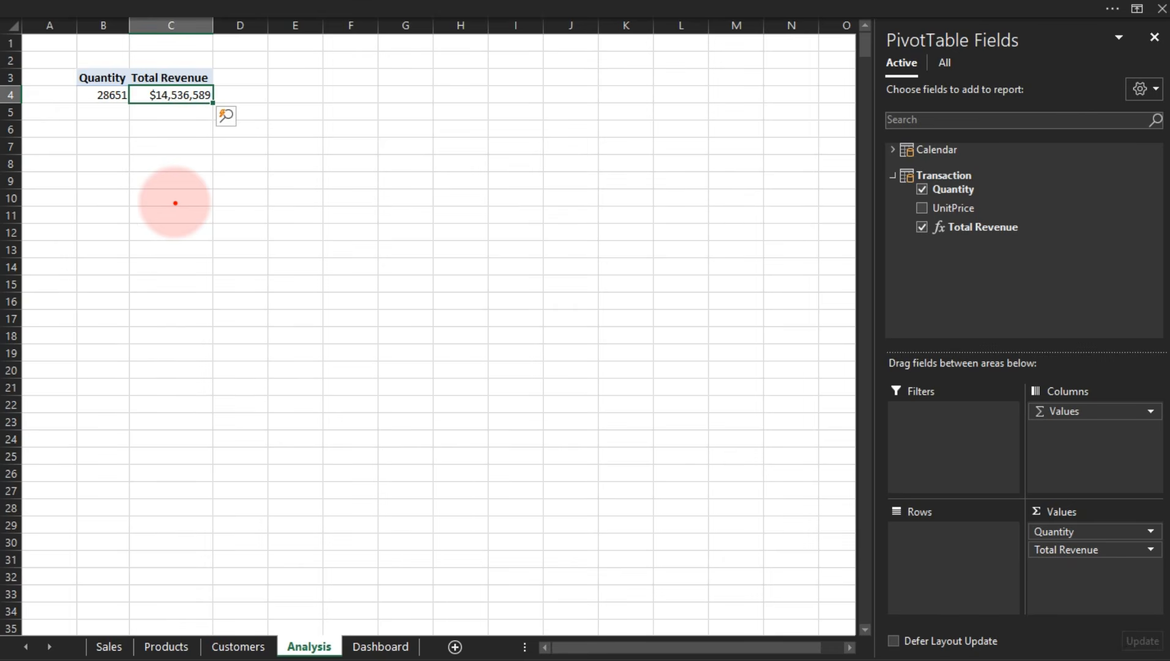
left_click_drag(182, 214, 182, 268)
type("Divide")
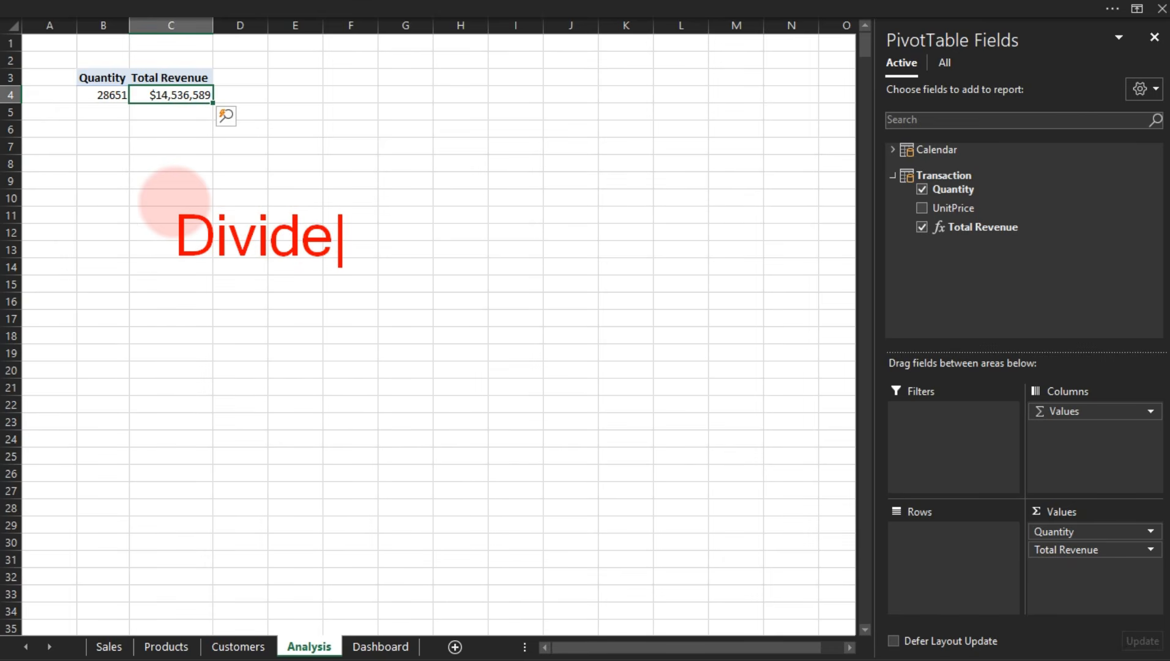
type(" Cuso")
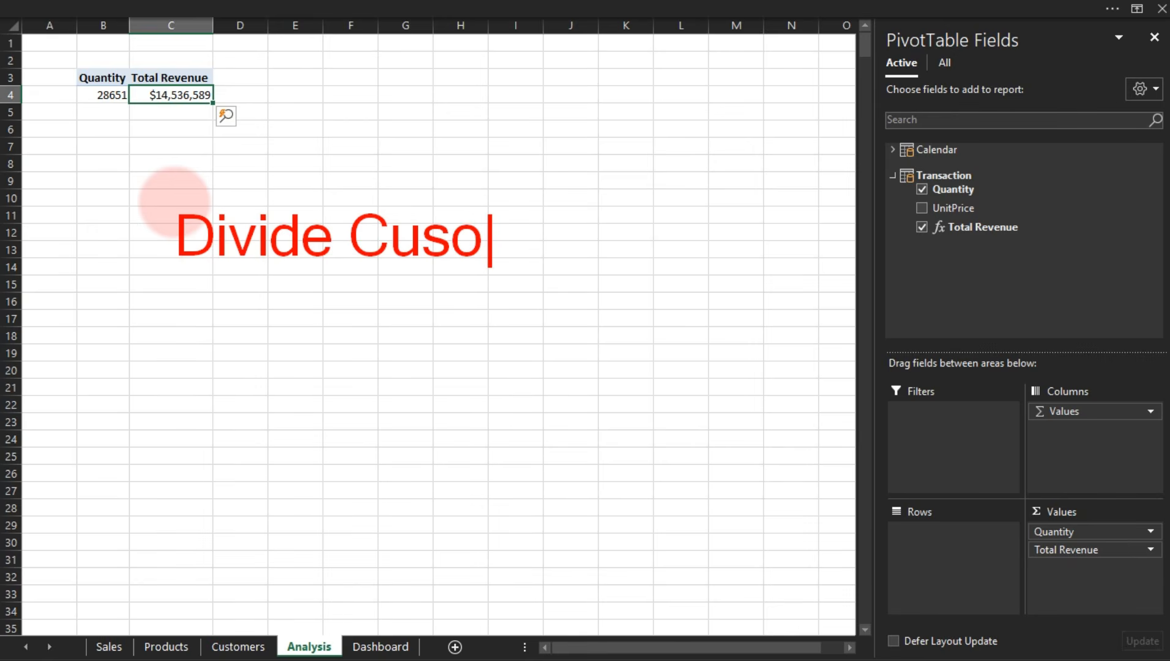
key("BackSpace")
type("tome")
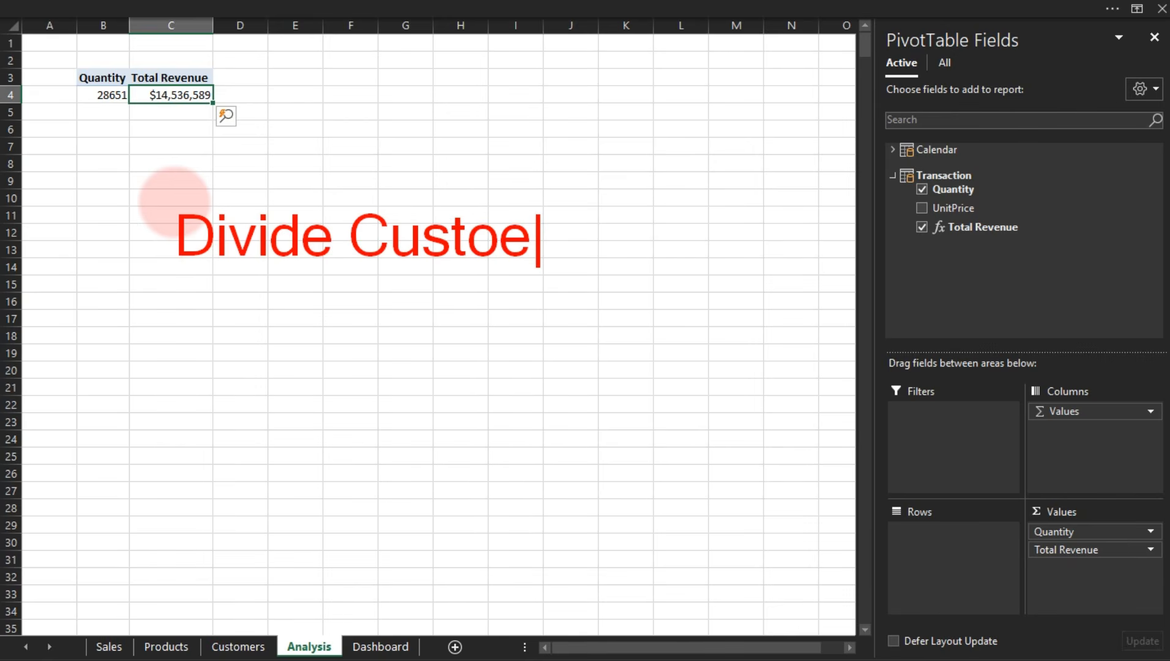
key("BackSpace")
key("BackSpace")
type("omers")
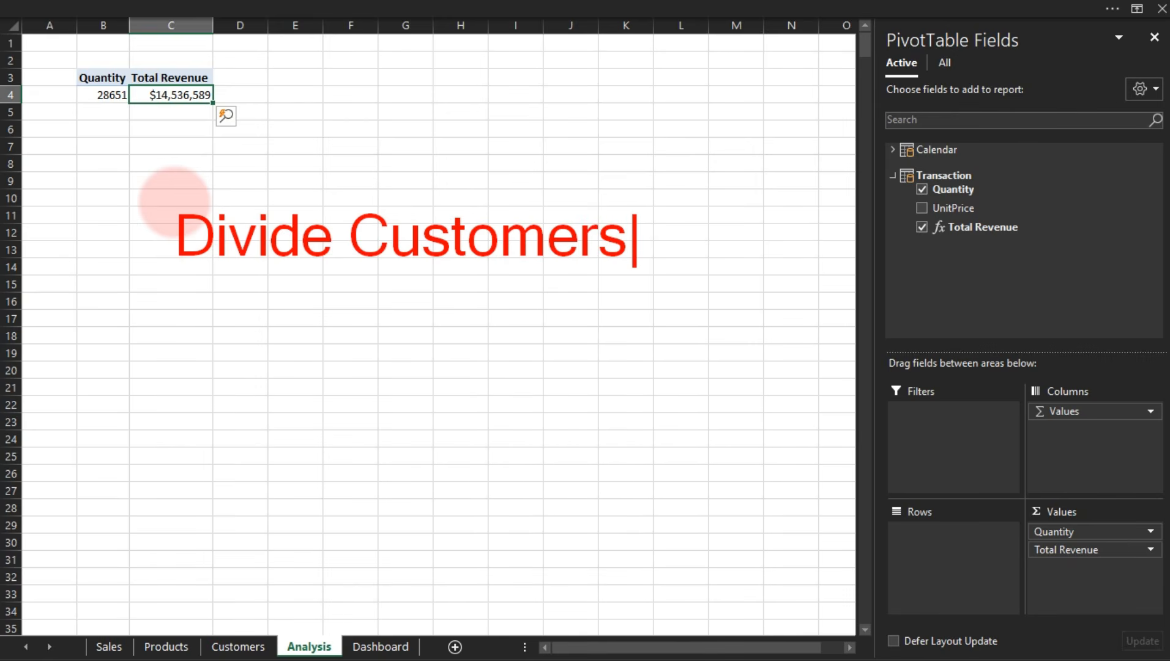
key("Return")
type("total")
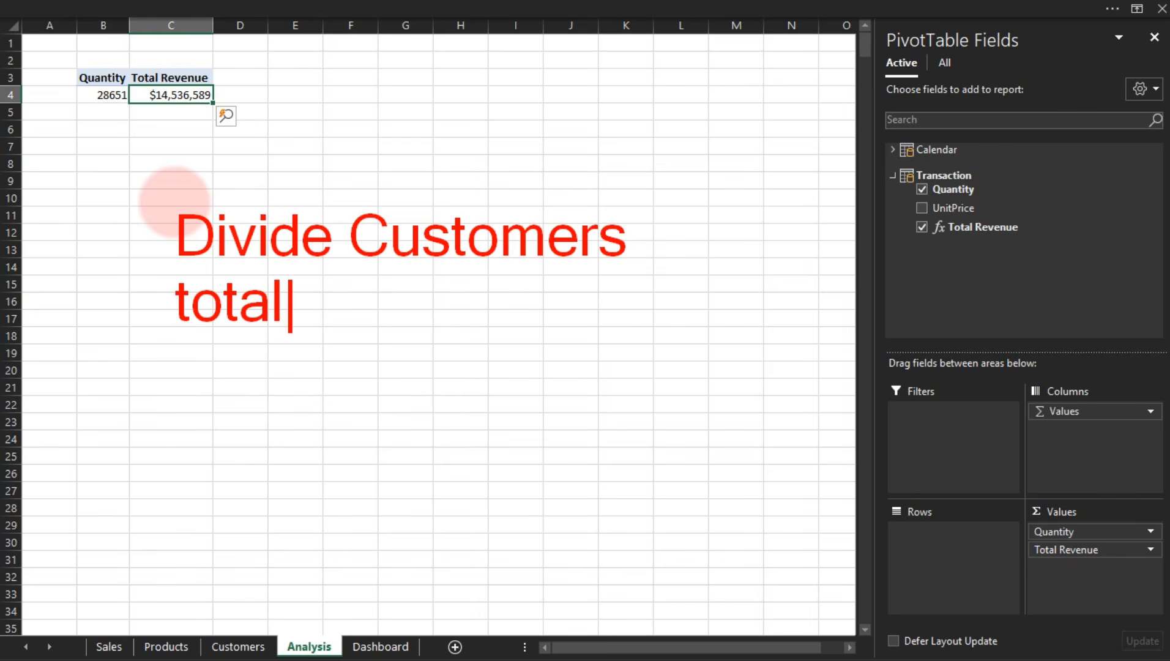
type(" Resvnu")
key("BackSpace")
key("BackSpace")
key("BackSpace")
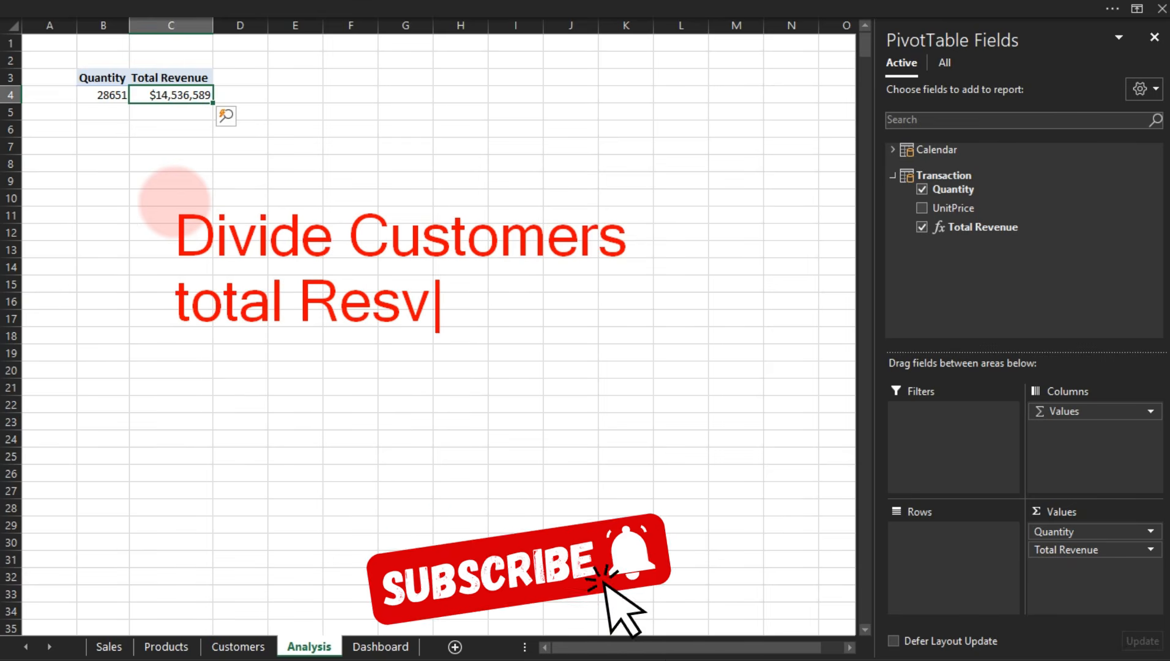
key("BackSpace")
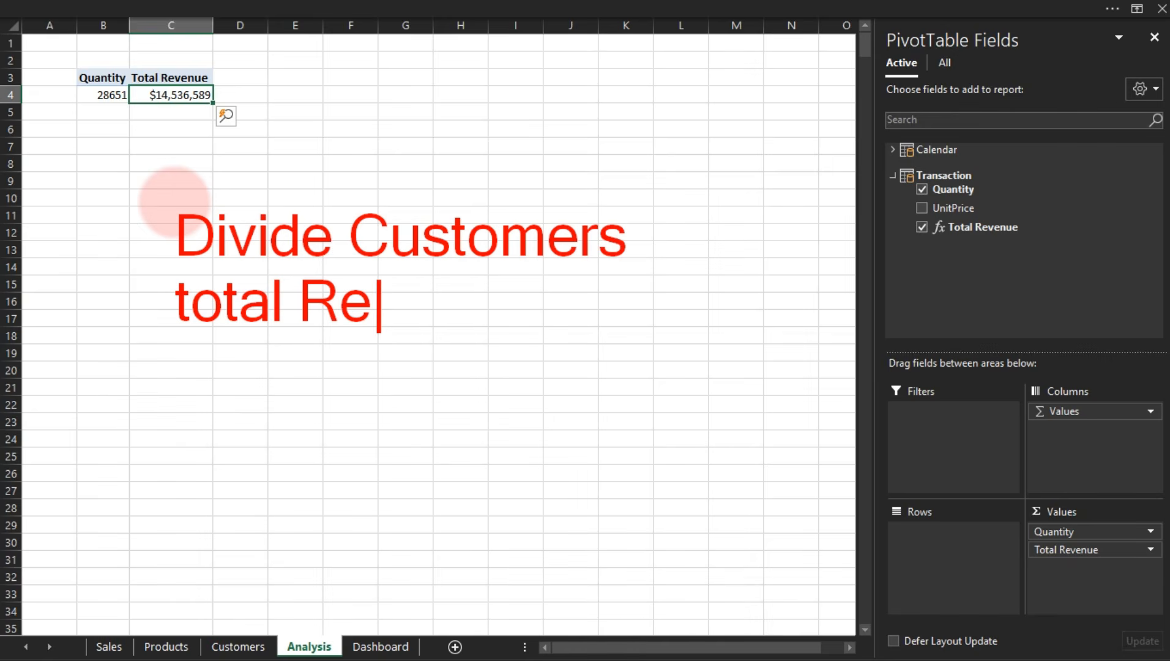
type("venue")
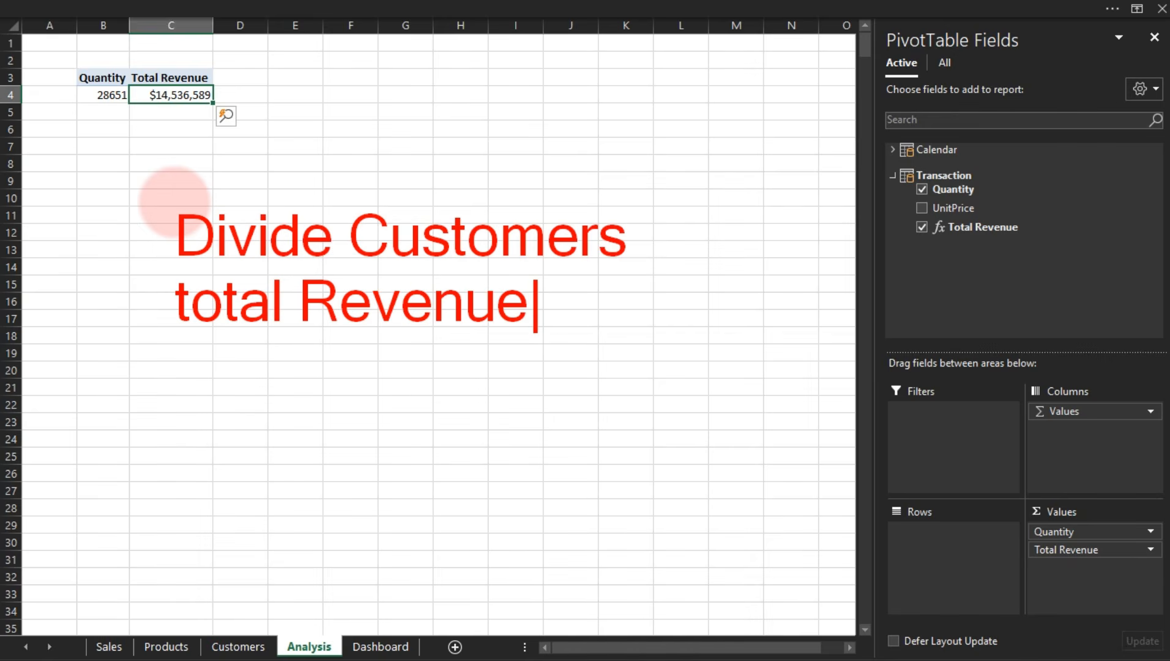
key("Escape")
key("Escape")
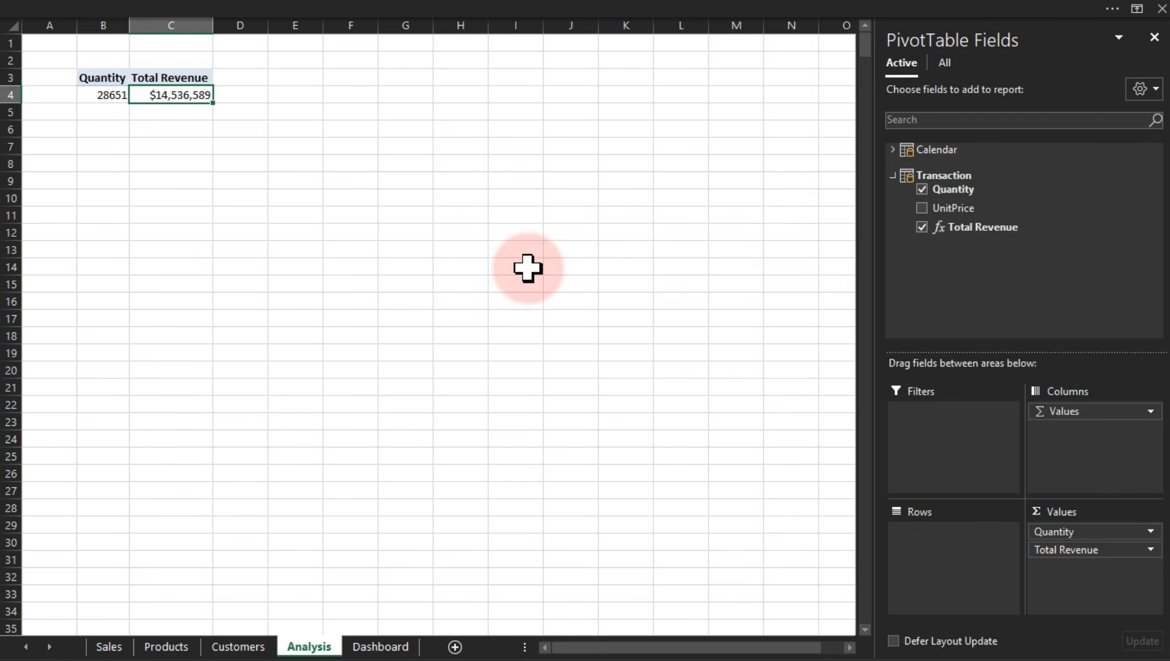
Start a new Power Pivot measure for the Transaction table
left_click(562, 5)
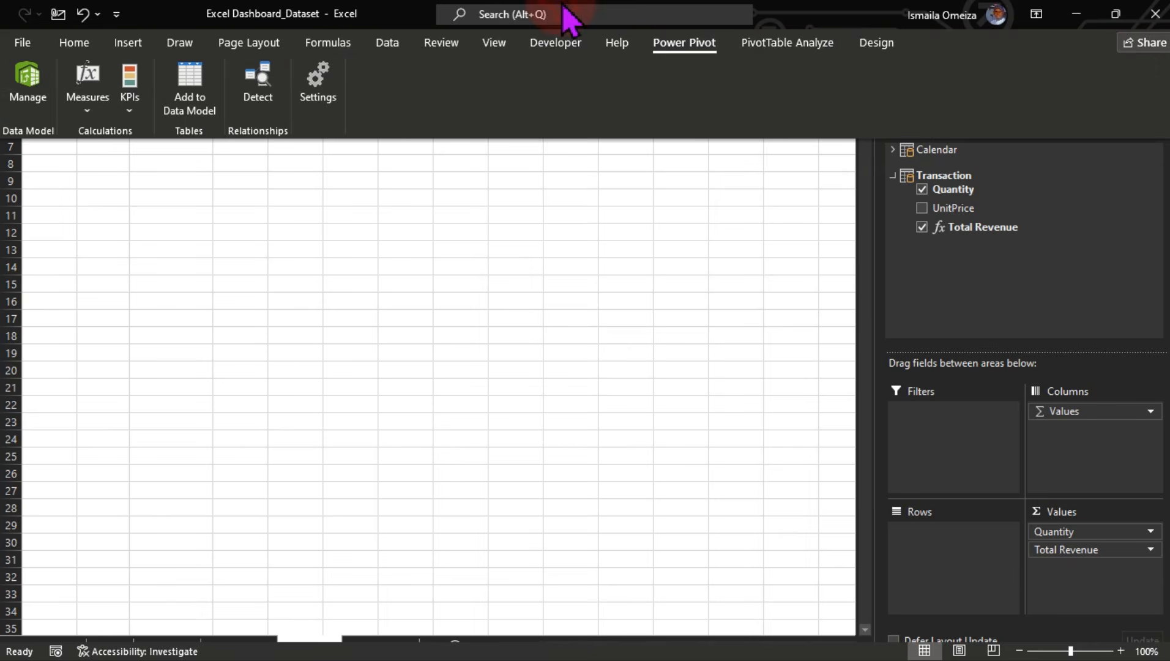
left_click(83, 118)
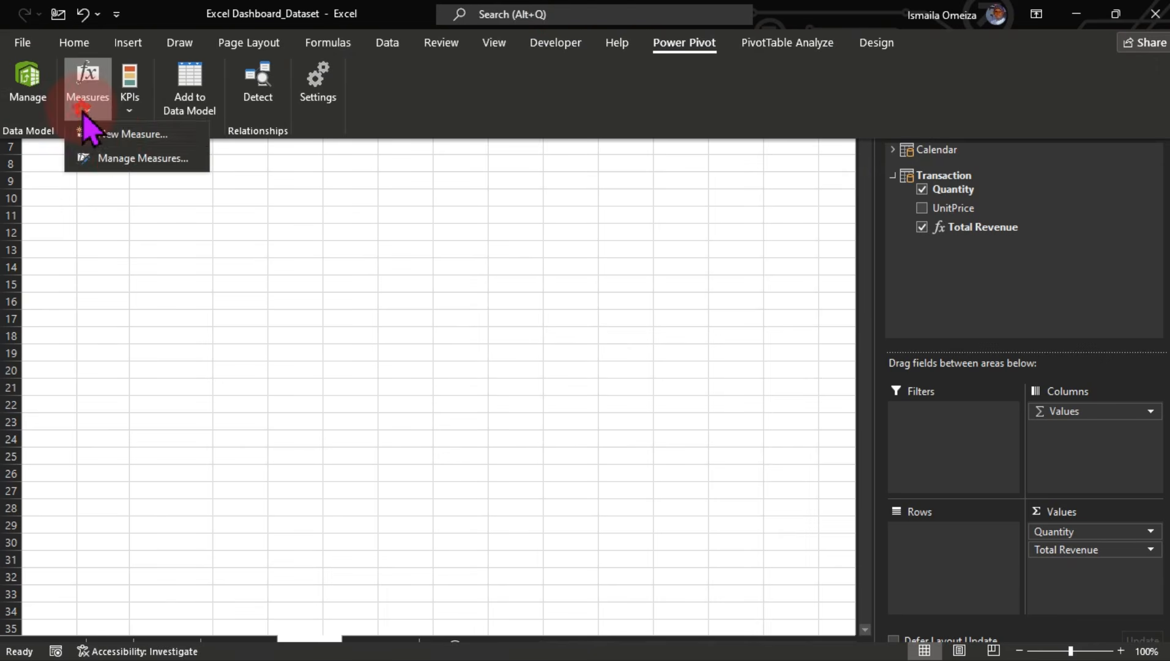
left_click(109, 136)
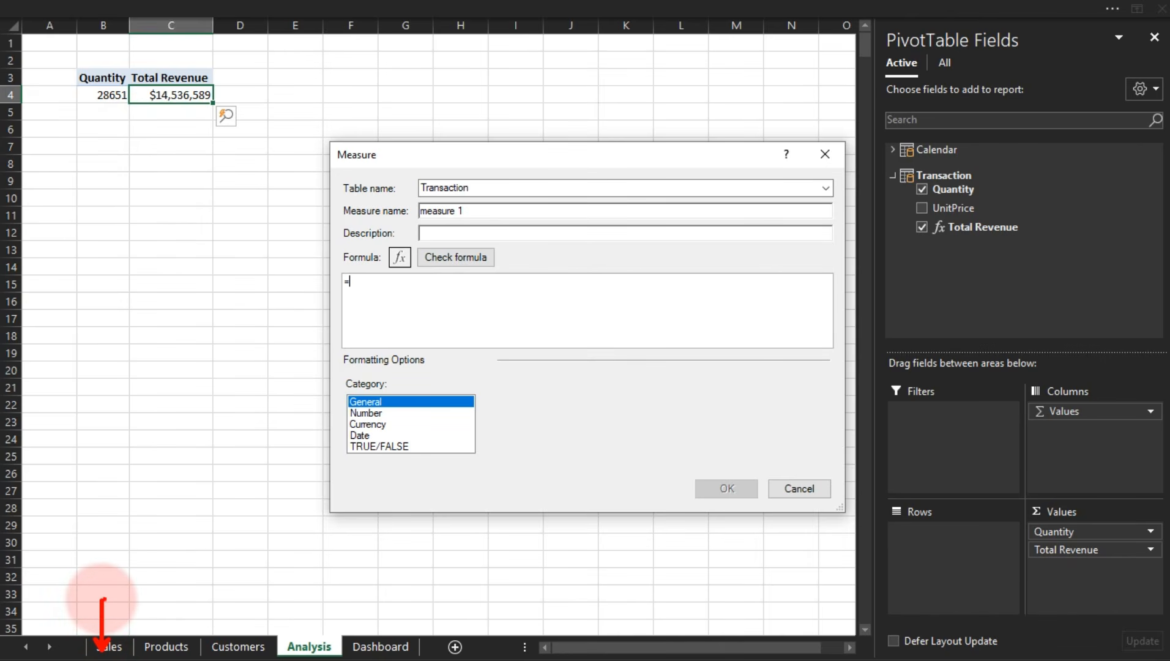
left_click_drag(154, 628, 153, 425)
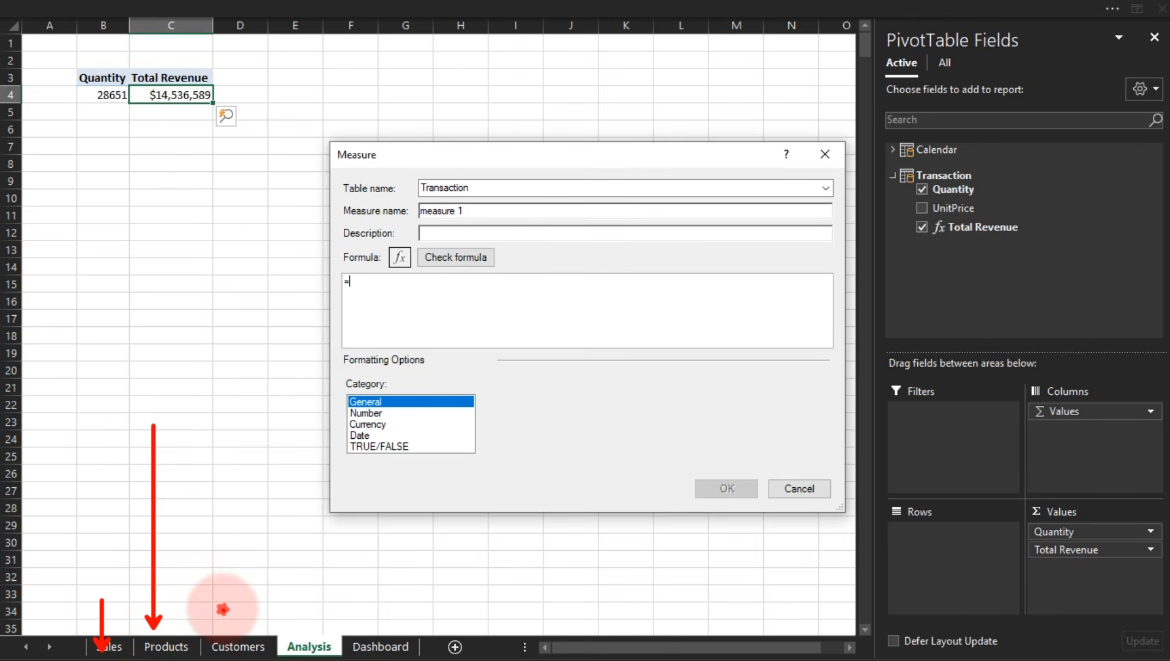
left_click_drag(223, 609, 223, 406)
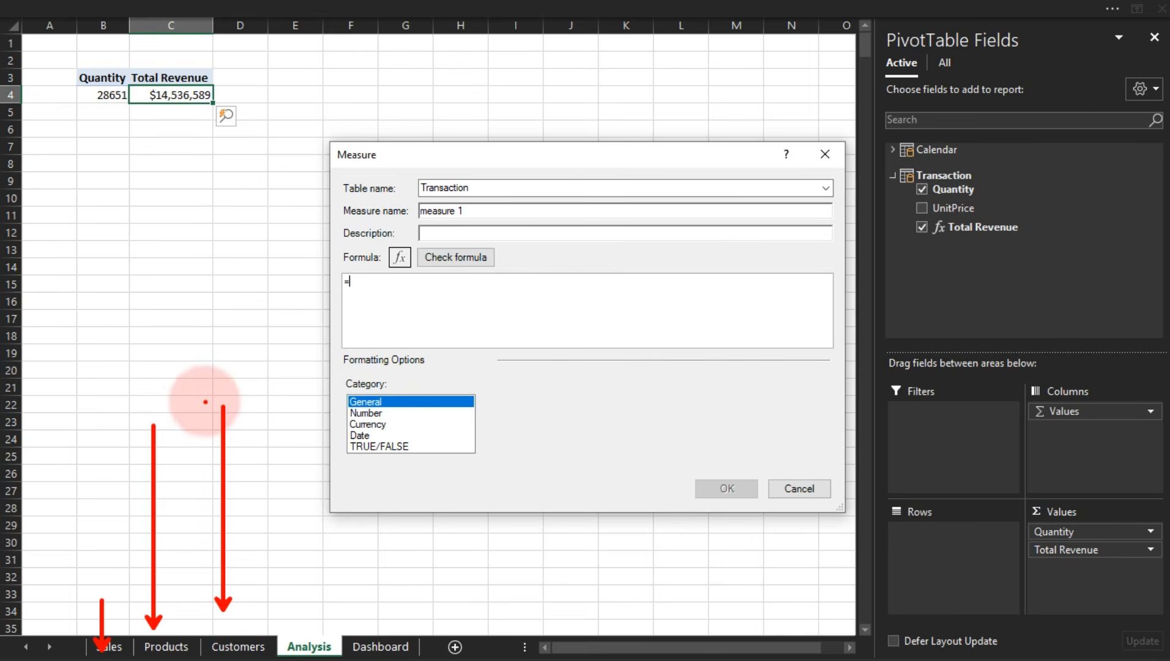
mouse_move(205, 402)
left_mouse_down()
mouse_move(196, 465)
mouse_move(253, 596)
mouse_move(241, 596)
mouse_move(237, 473)
mouse_move(269, 660)
left_mouse_up()
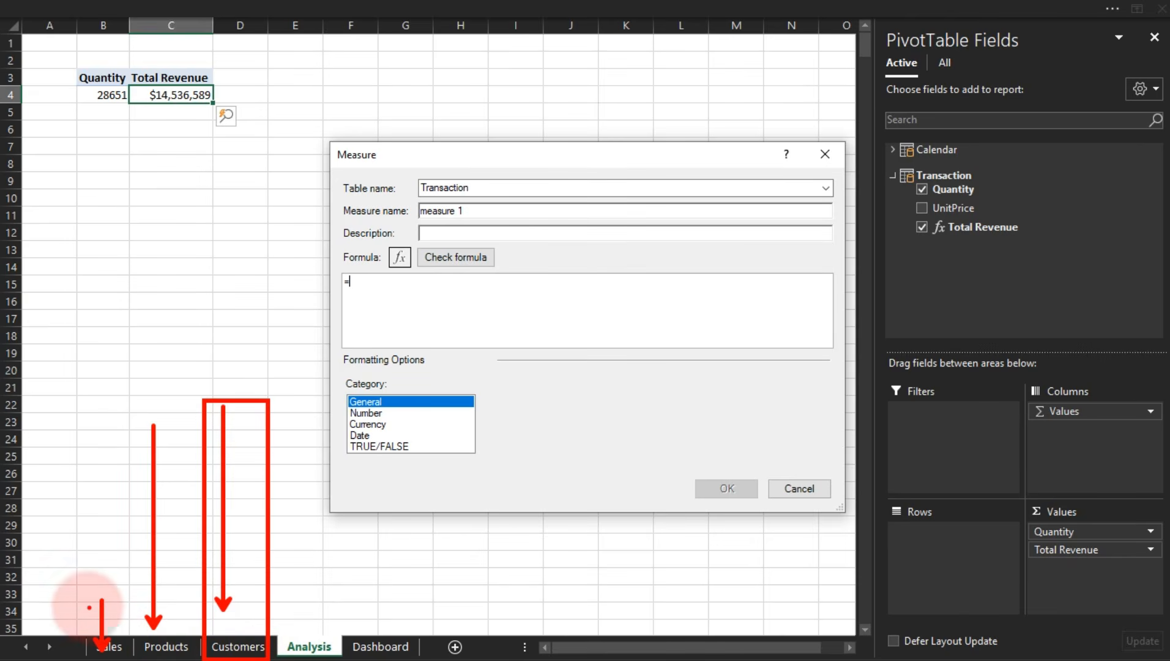
left_click_drag(78, 591, 129, 660)
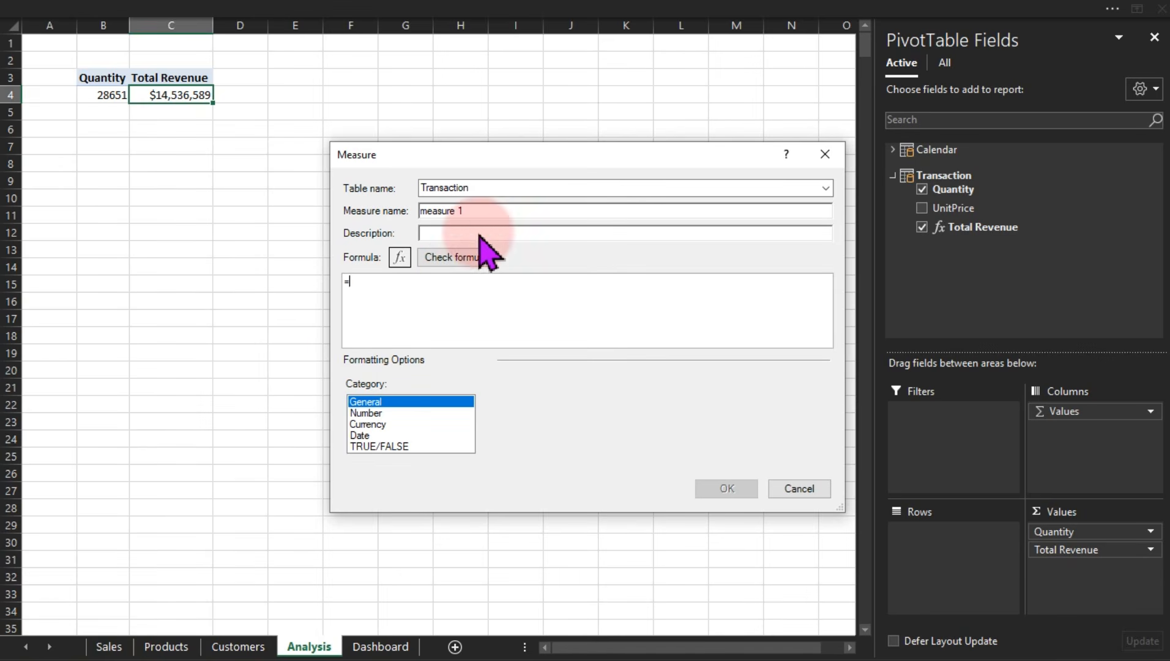
Name the new Transaction measure "# Customer"
left_click_drag(490, 210, 420, 210)
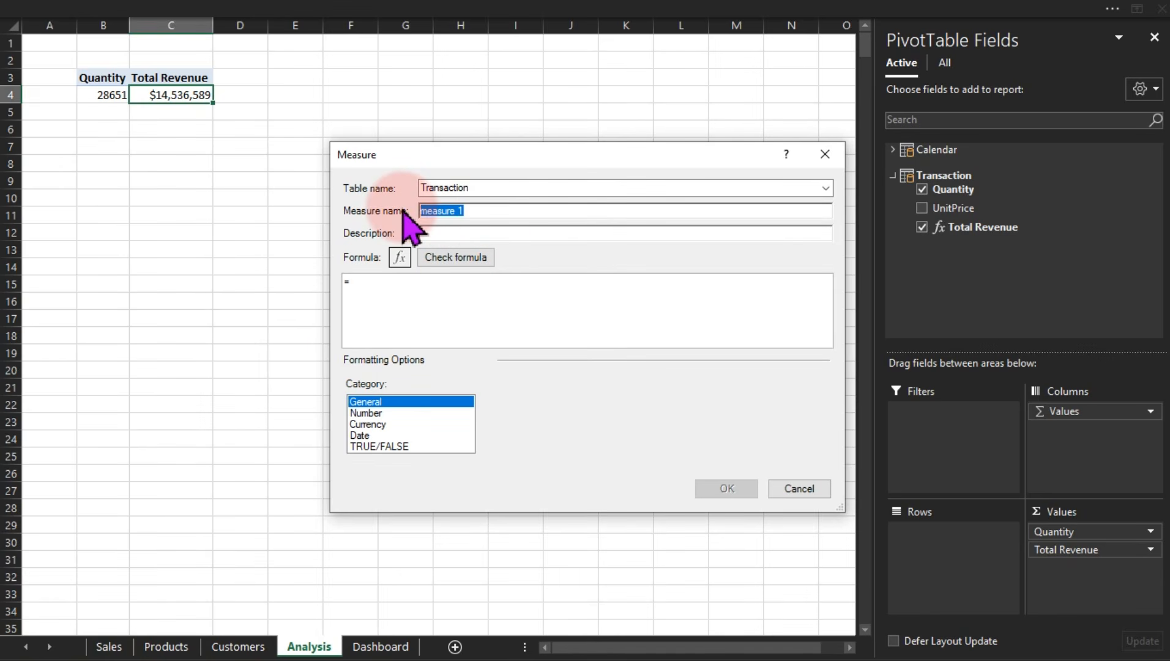
type("#")
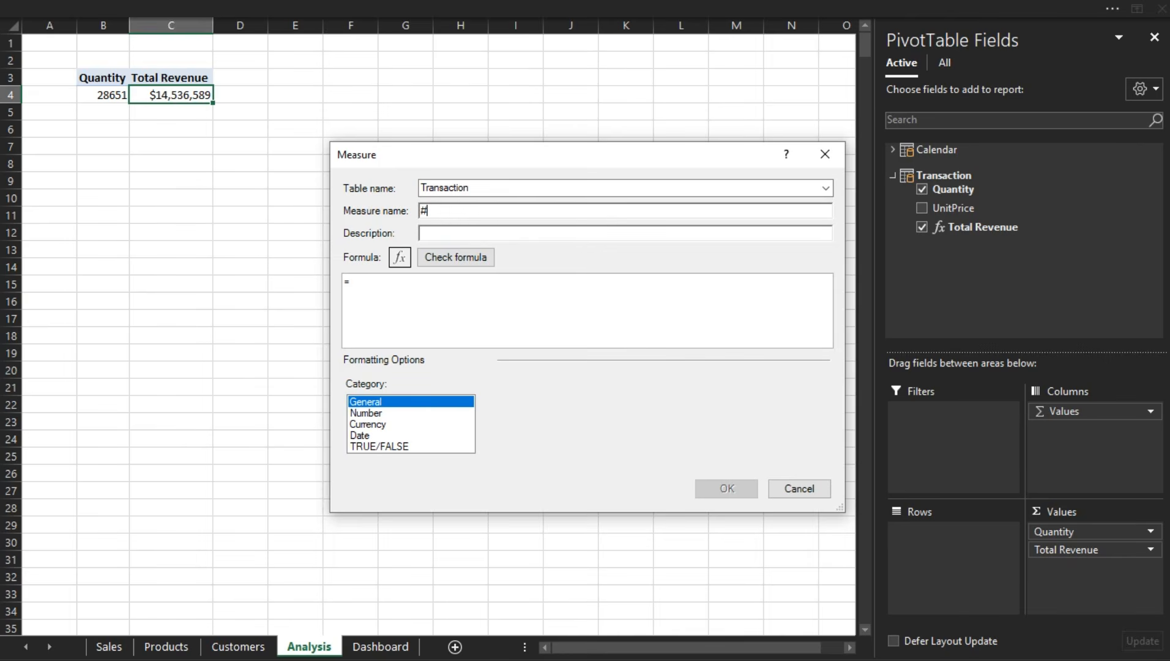
type(" Customer")
Enter the # Customer measure's formula as =DISTINCTCOUNT('Transaction'[CustomerID])
left_click(374, 291)
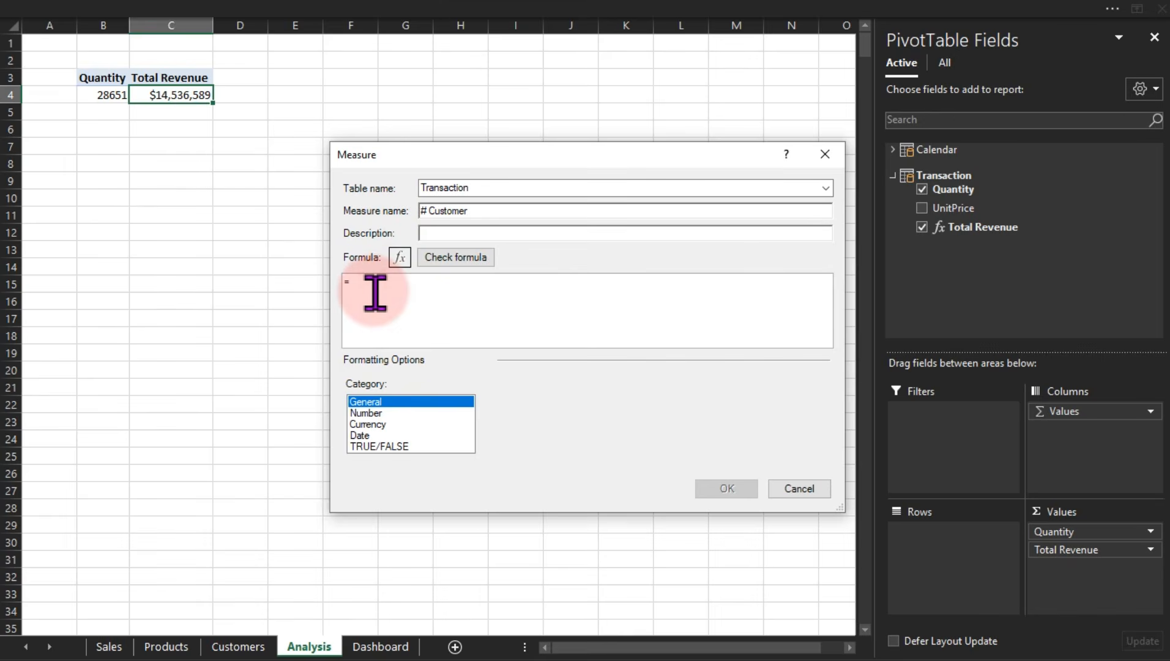
type("dis")
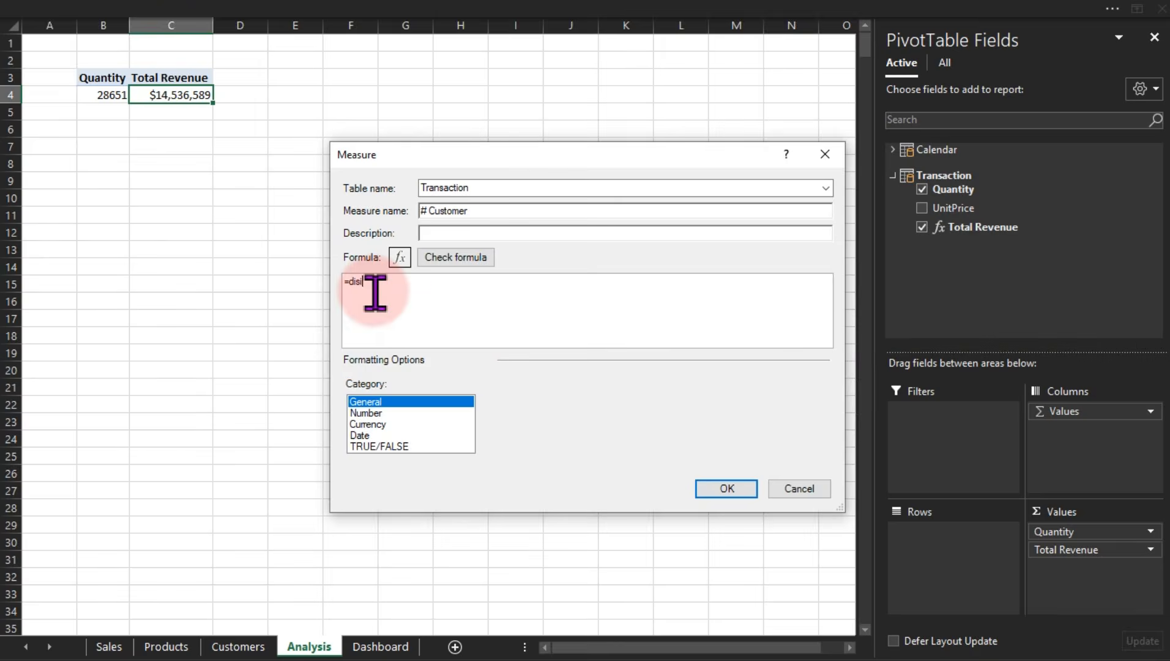
type("t")
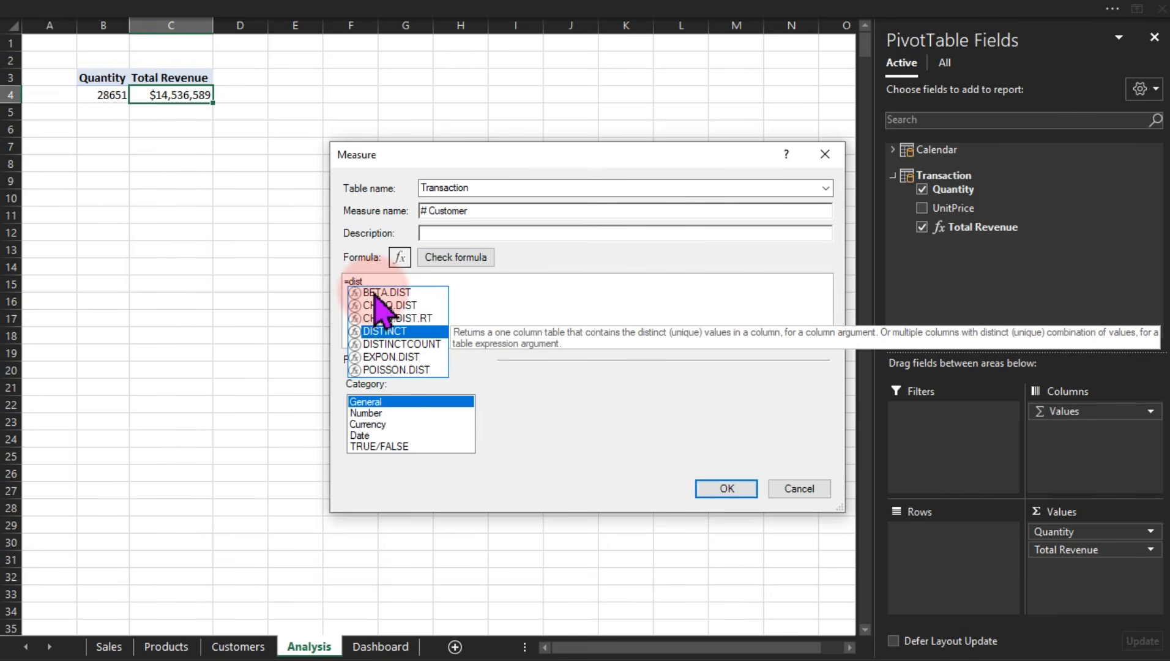
key("Down")
key("Tab")
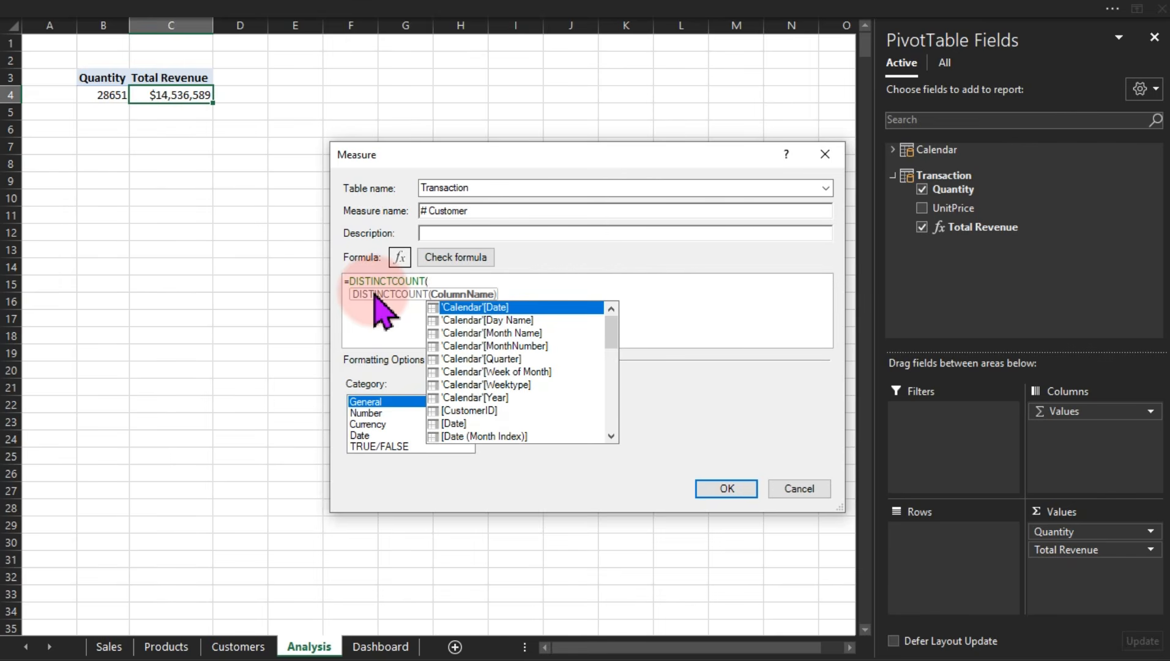
type("tr")
key("Down")
key("Down")
key("Down")
key("Down")
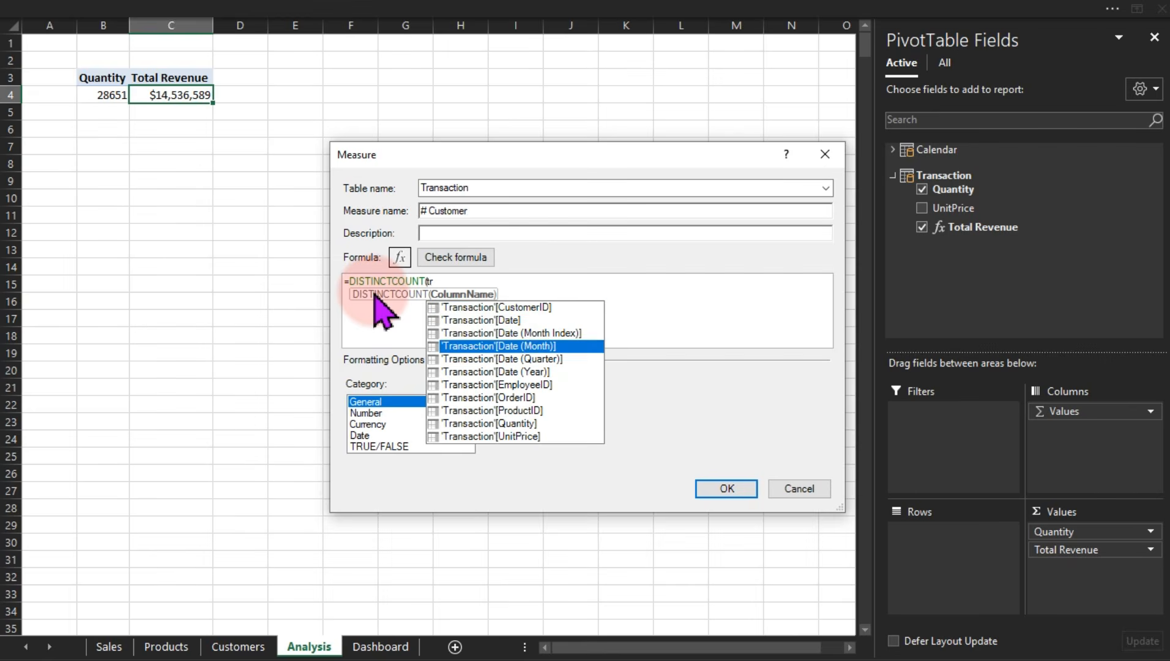
key("Up")
key("Up")
key("Up")
key("Up")
key("Tab")
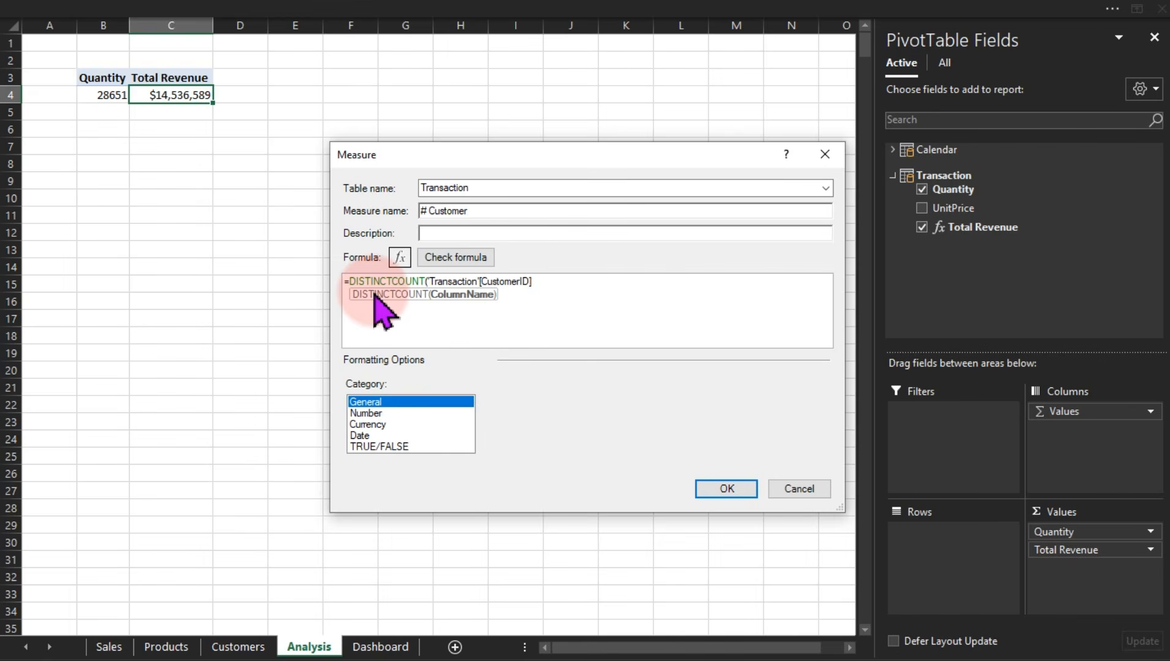
type(")")
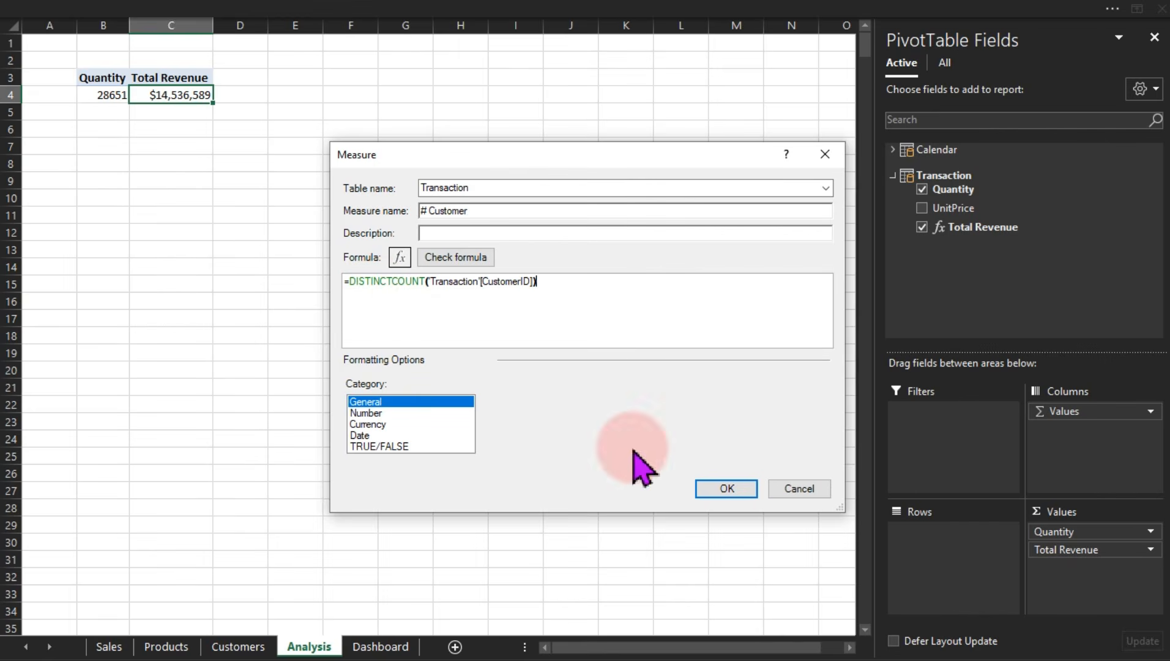
Format the # Customer measure as a whole number with a 1000 separator and save it
left_click(366, 414)
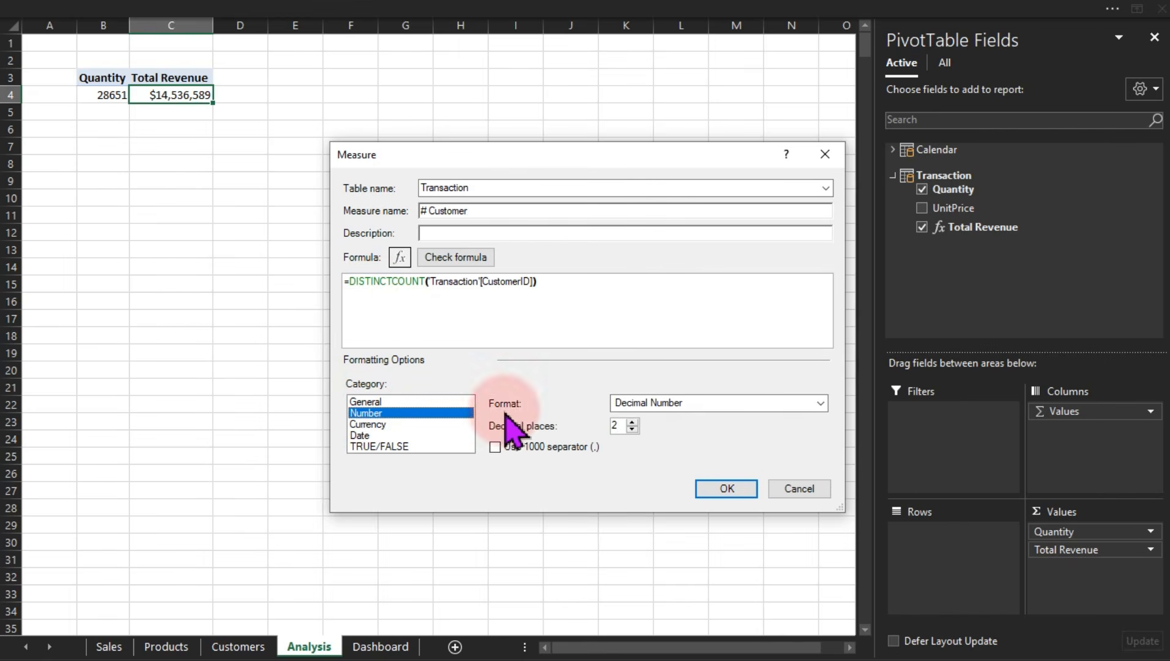
left_click(633, 430)
left_click(633, 430)
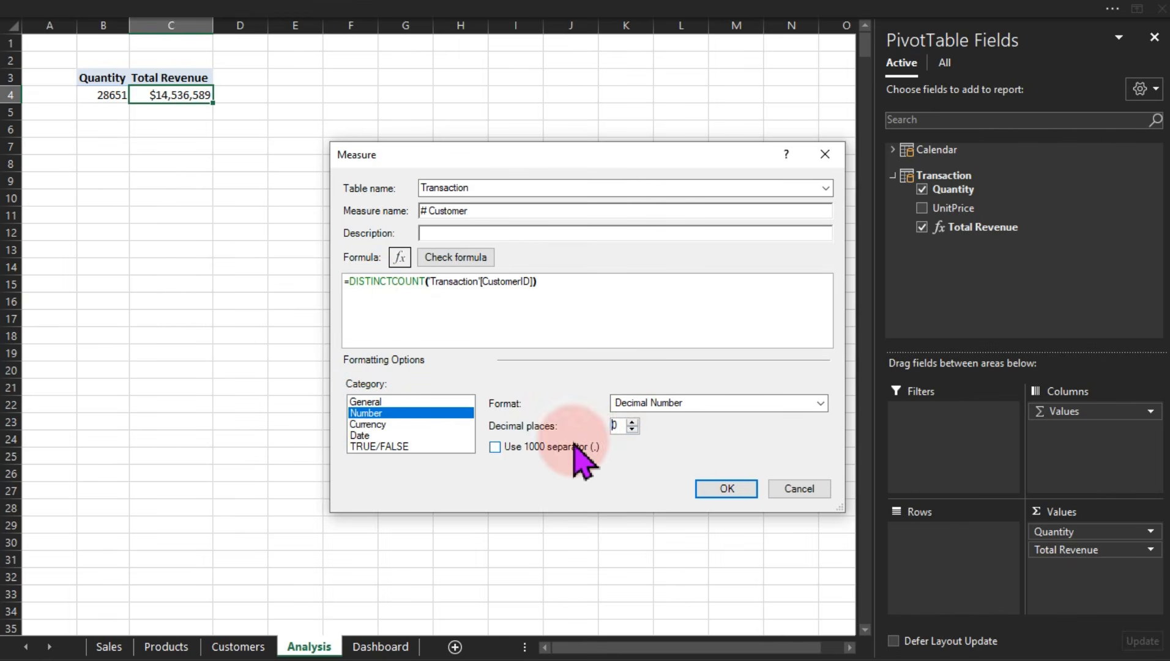
left_click(494, 447)
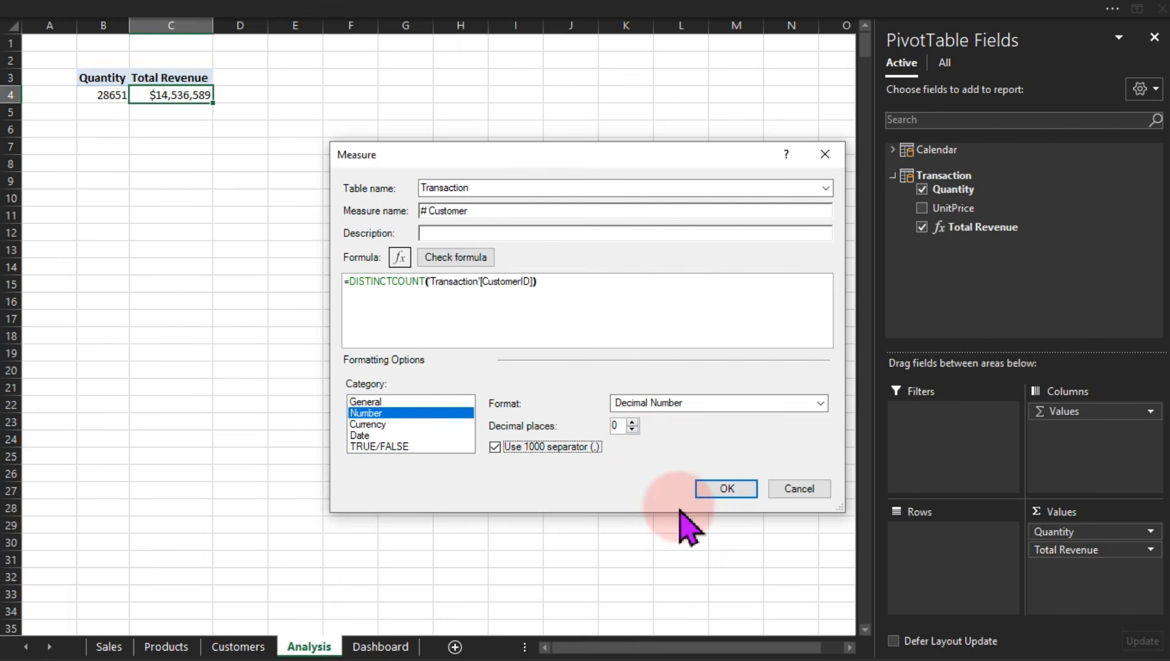
left_click(734, 493)
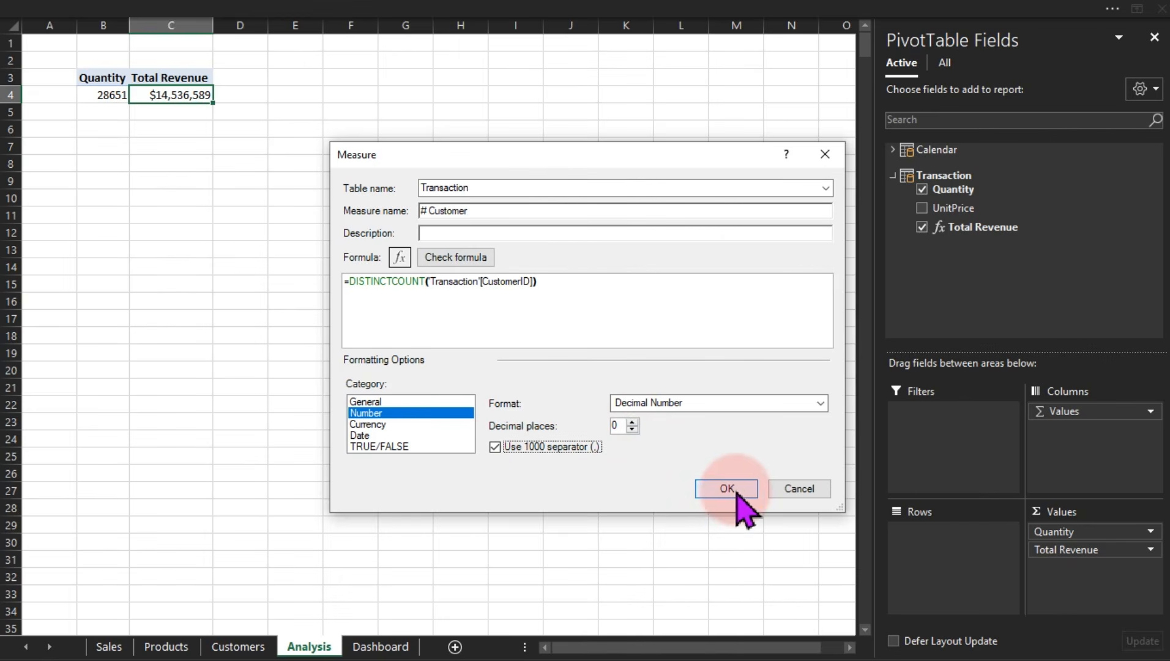
left_click(720, 406)
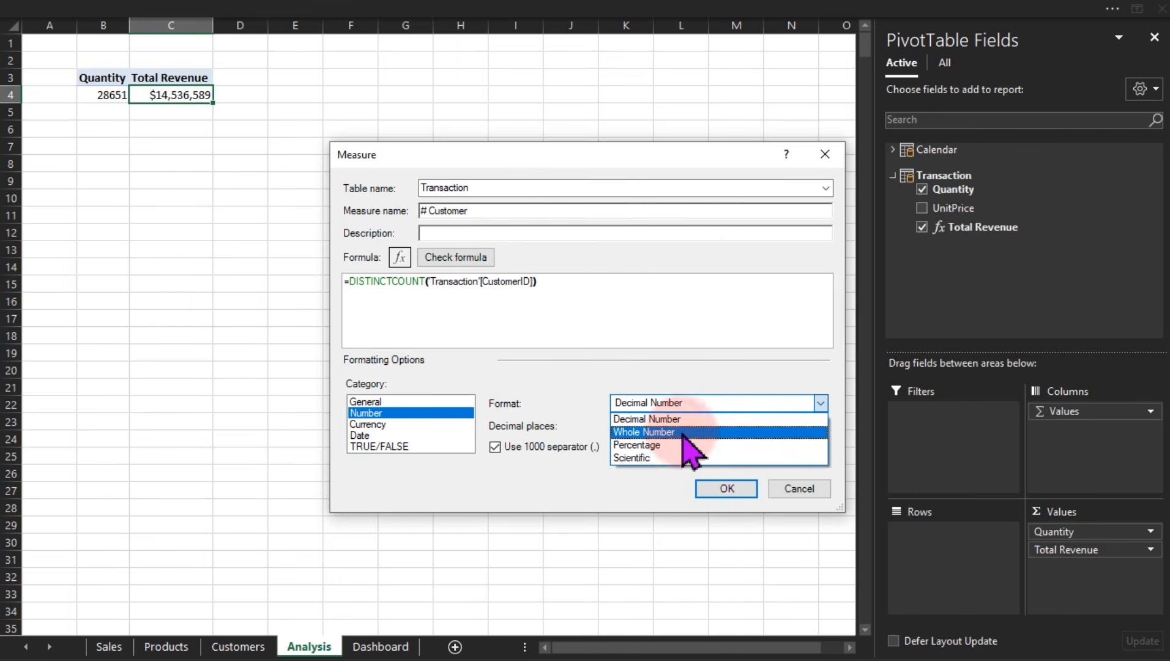
left_click(669, 433)
left_click(715, 488)
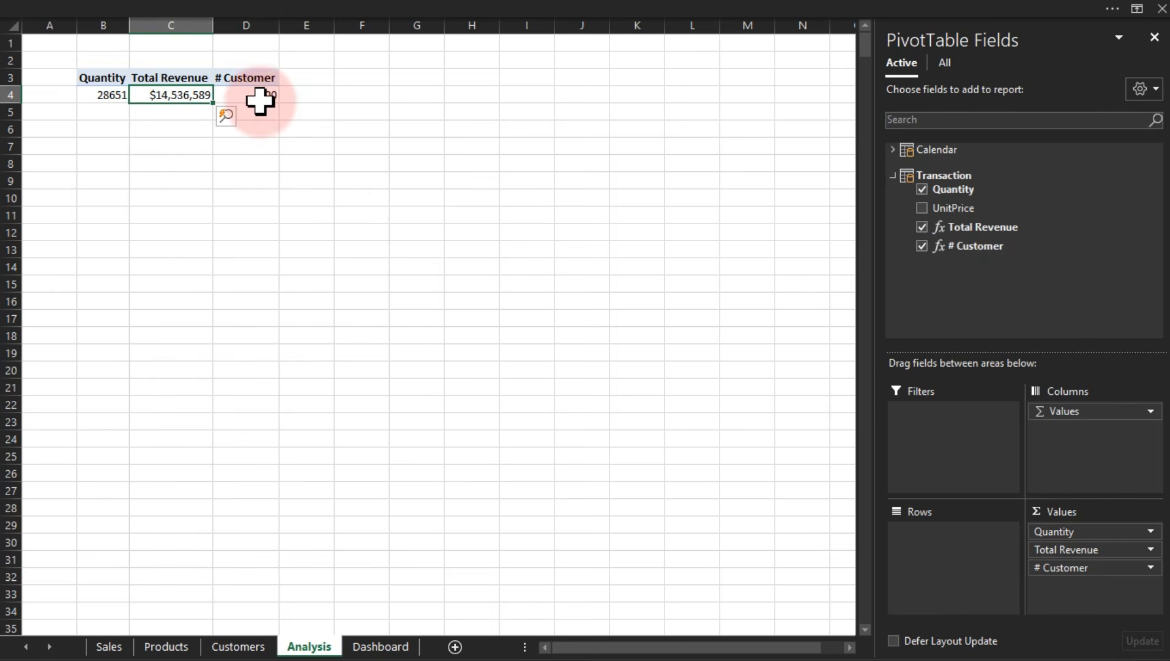
Start another Power Pivot measure for the Transaction table and name it "Avg Revenue per customer"
mouse_move(260, 100)
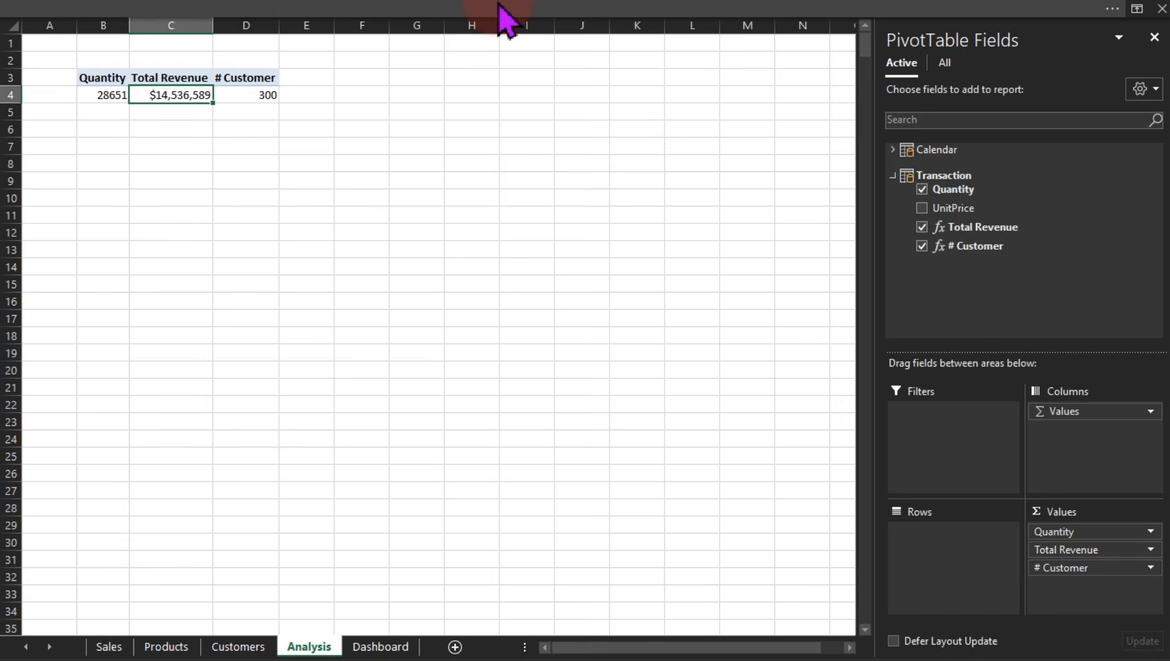
left_click(373, 8)
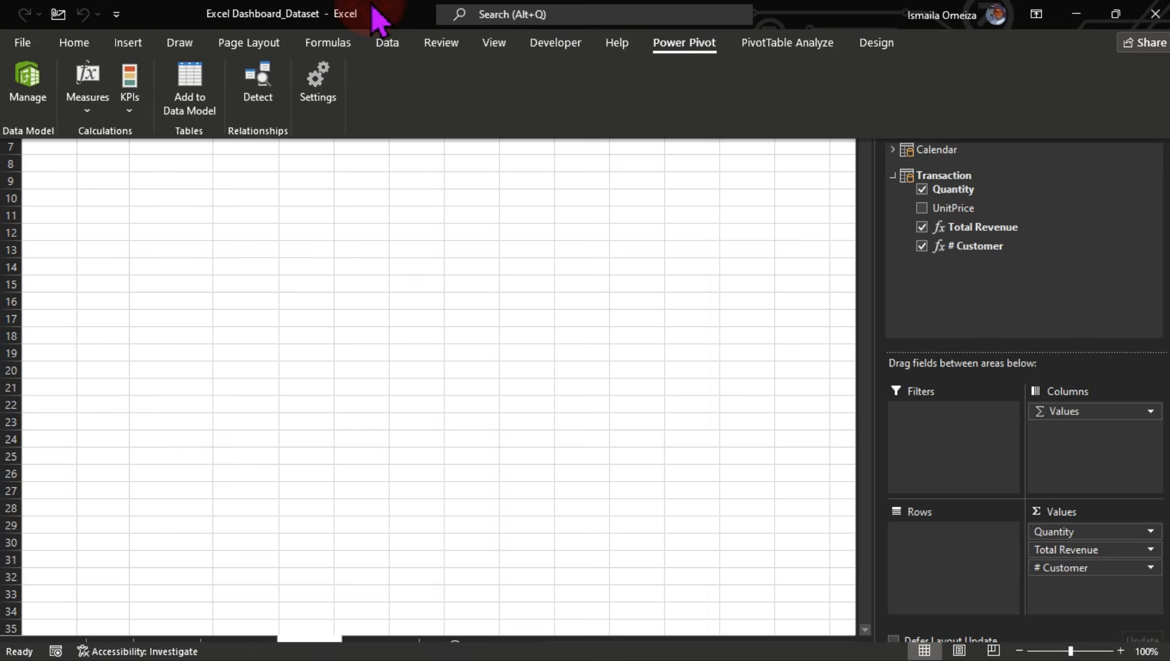
left_click(87, 112)
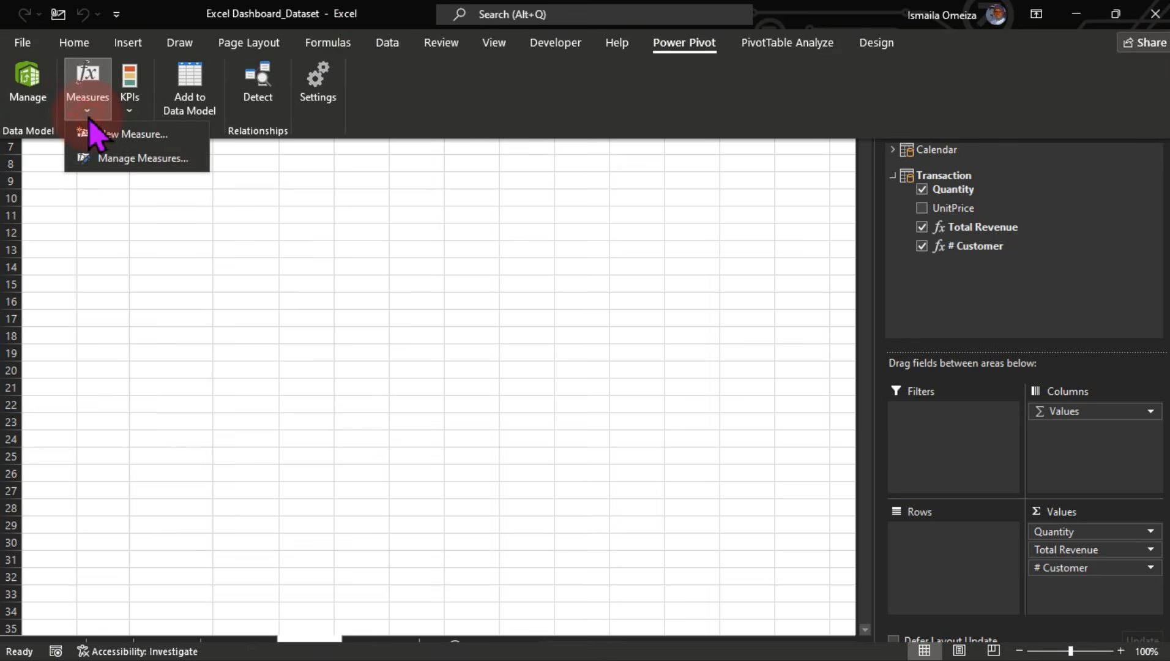
left_click(128, 135)
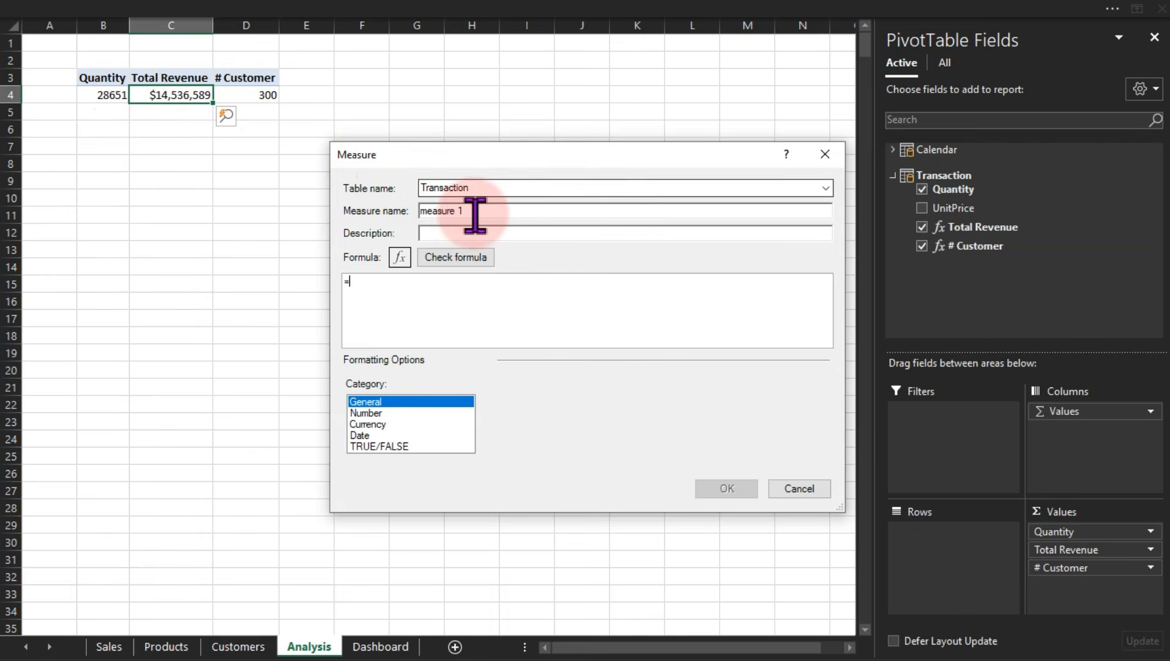
left_click_drag(486, 211, 313, 209)
type("A")
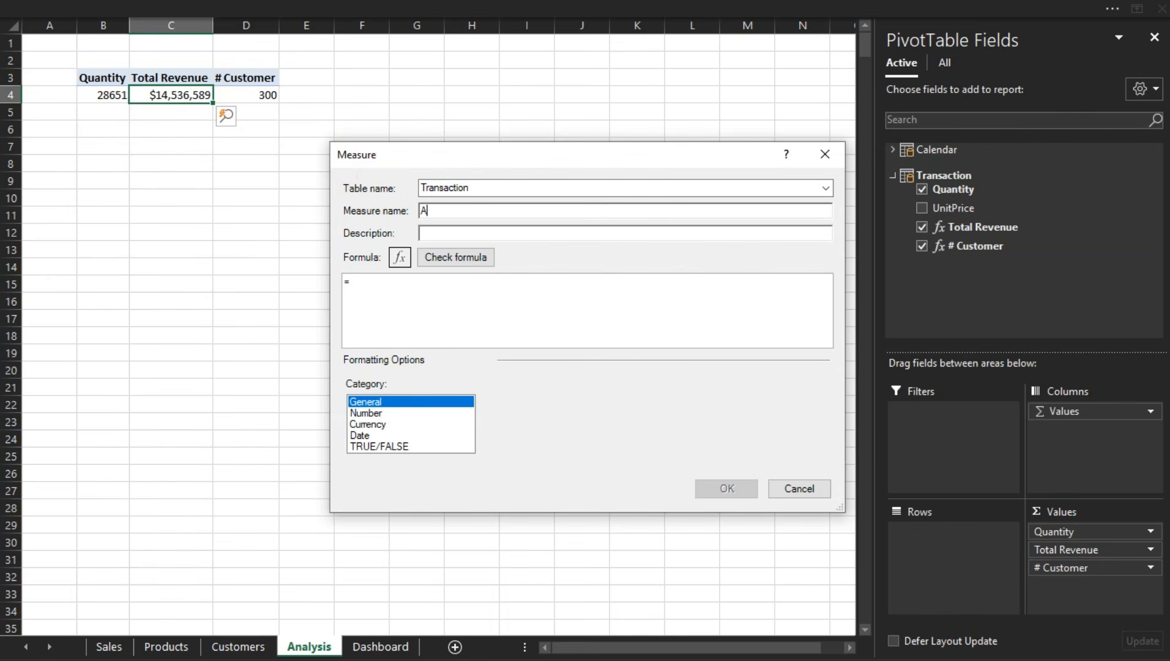
type("vg Revenue per customer")
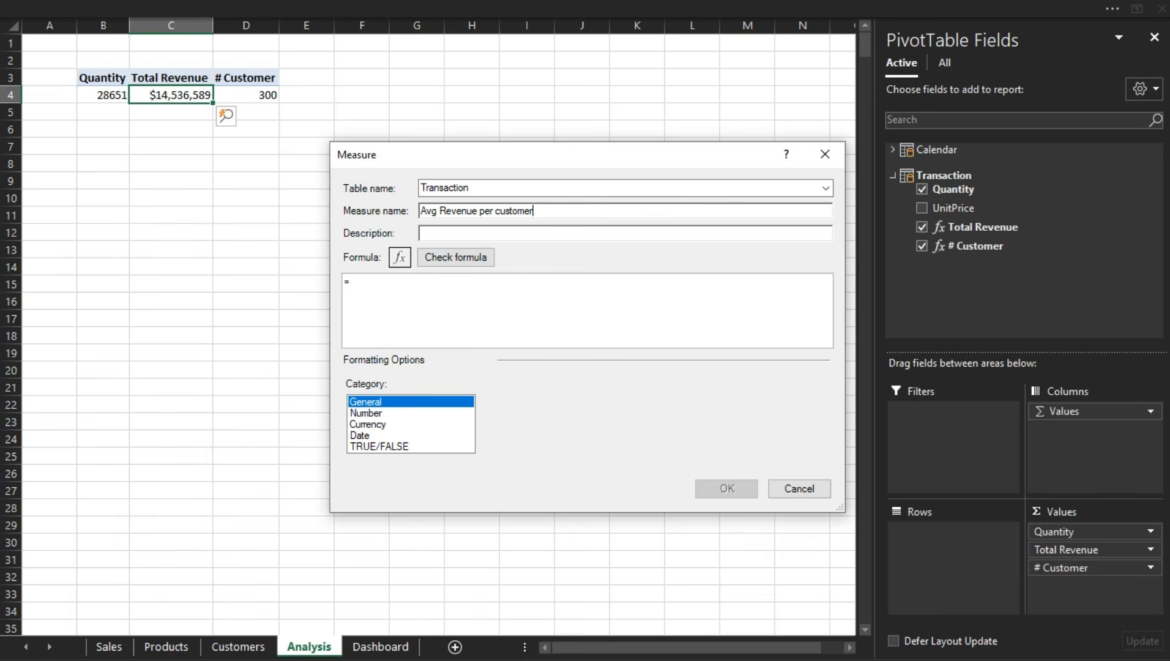
Define the Avg Revenue per customer measure as =DIVIDE([Total Revenue],[# Customer]) and save it
left_click(404, 293)
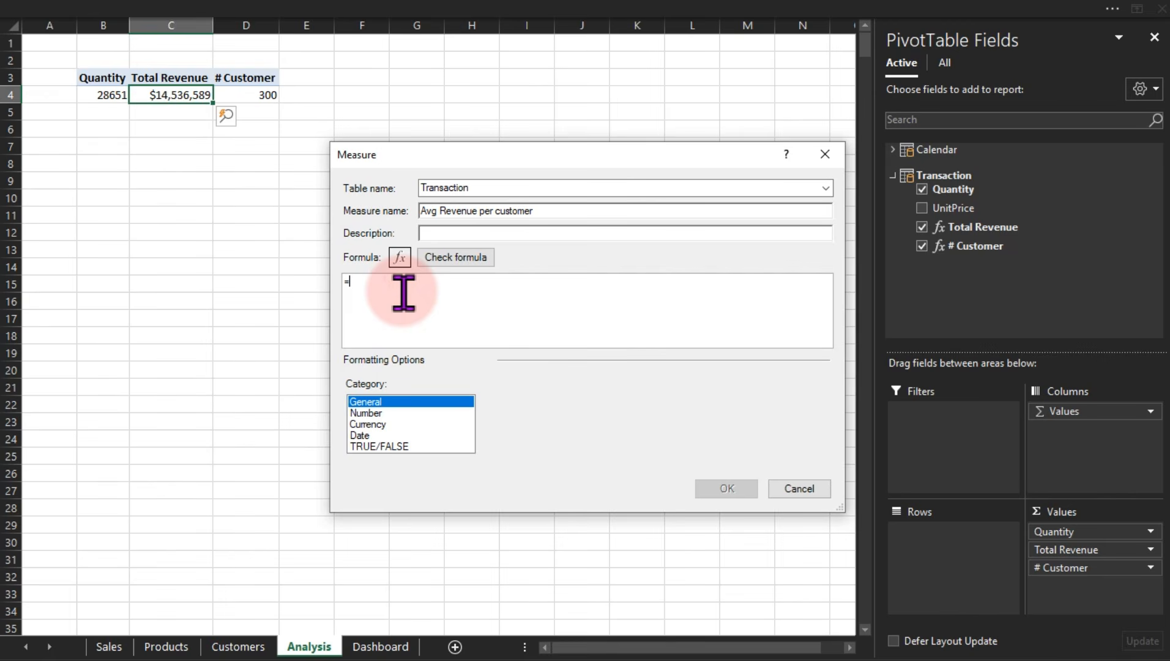
type("DIV")
key("Tab")
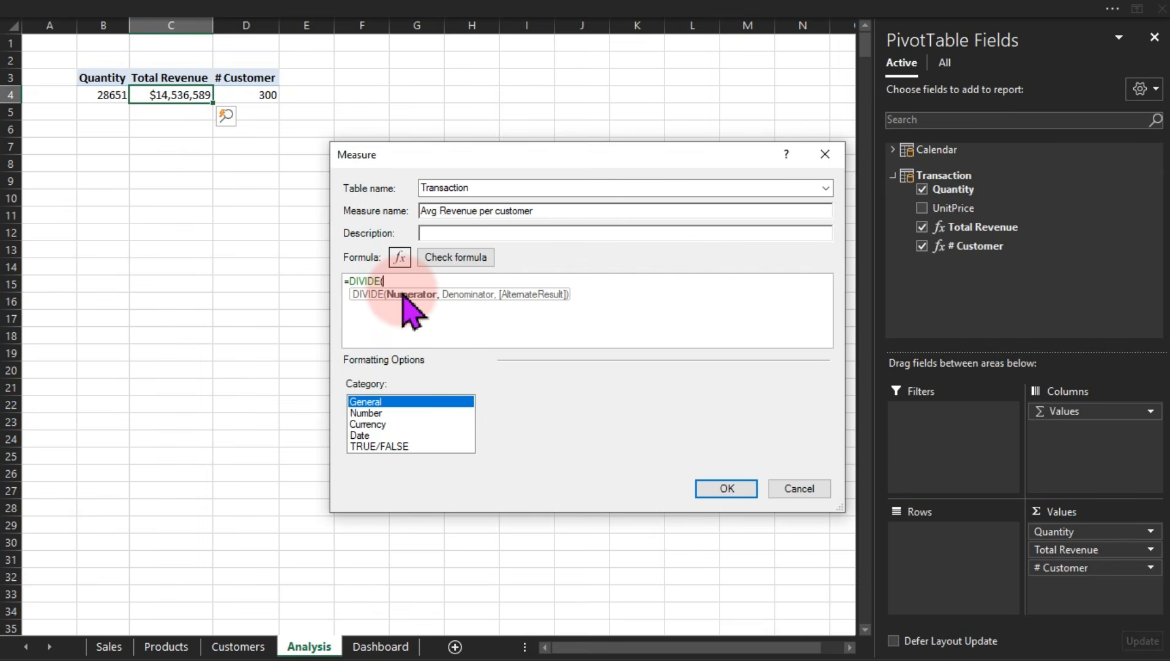
type("[")
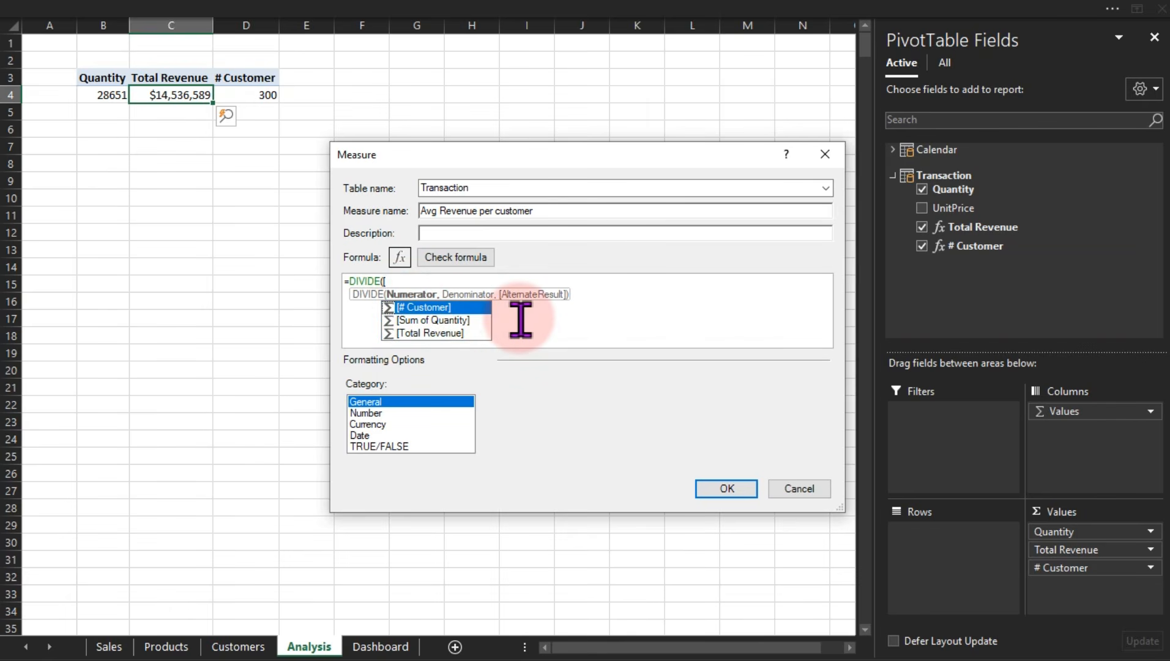
key("Down")
key("Down")
key("Tab")
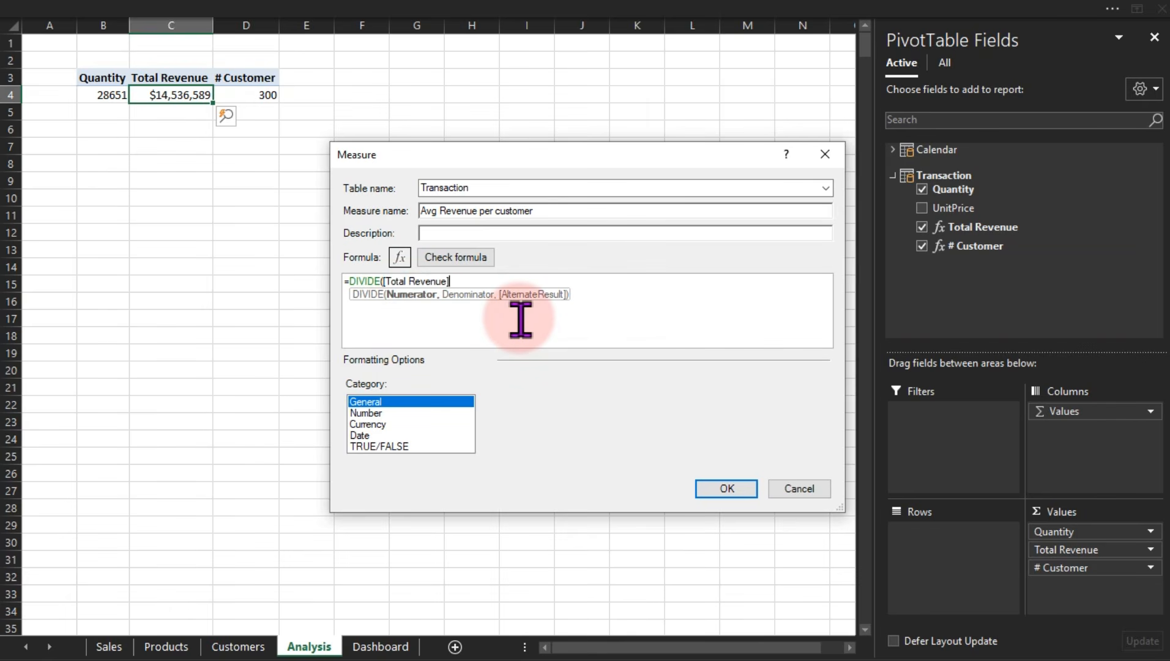
type(",[")
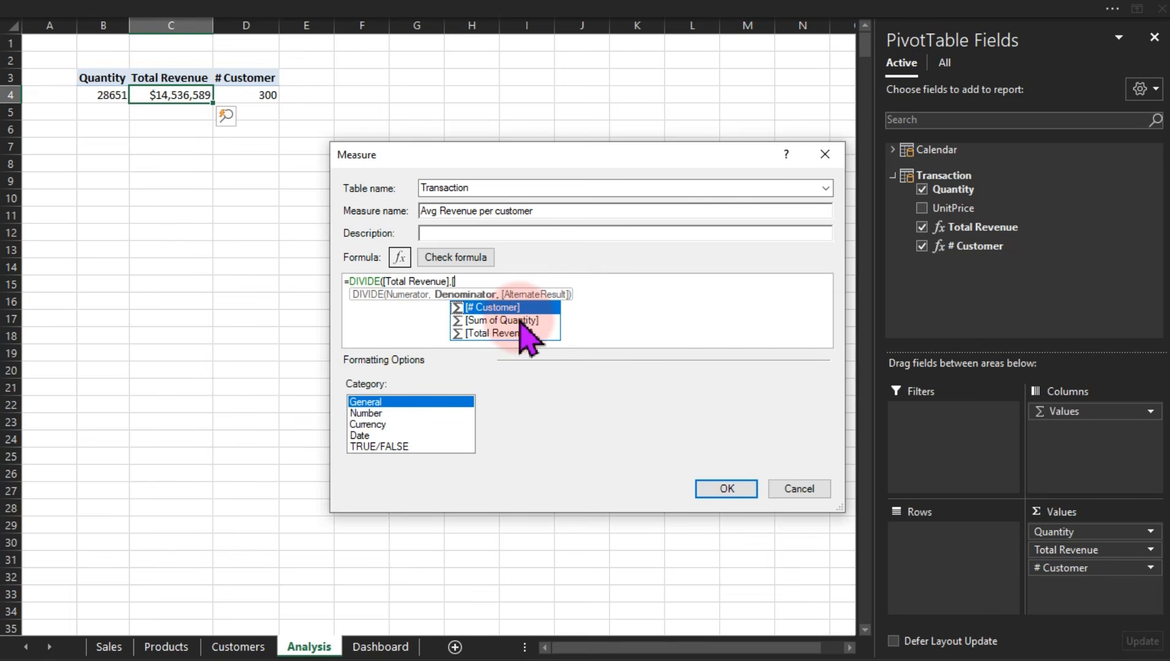
key("Tab")
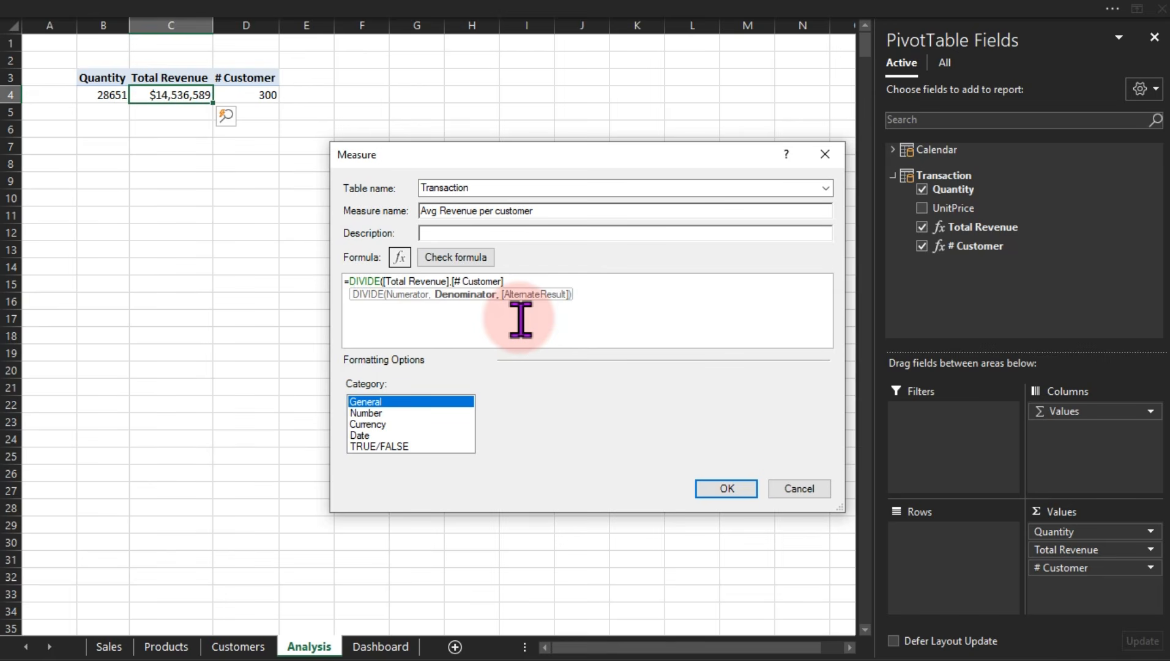
type(")")
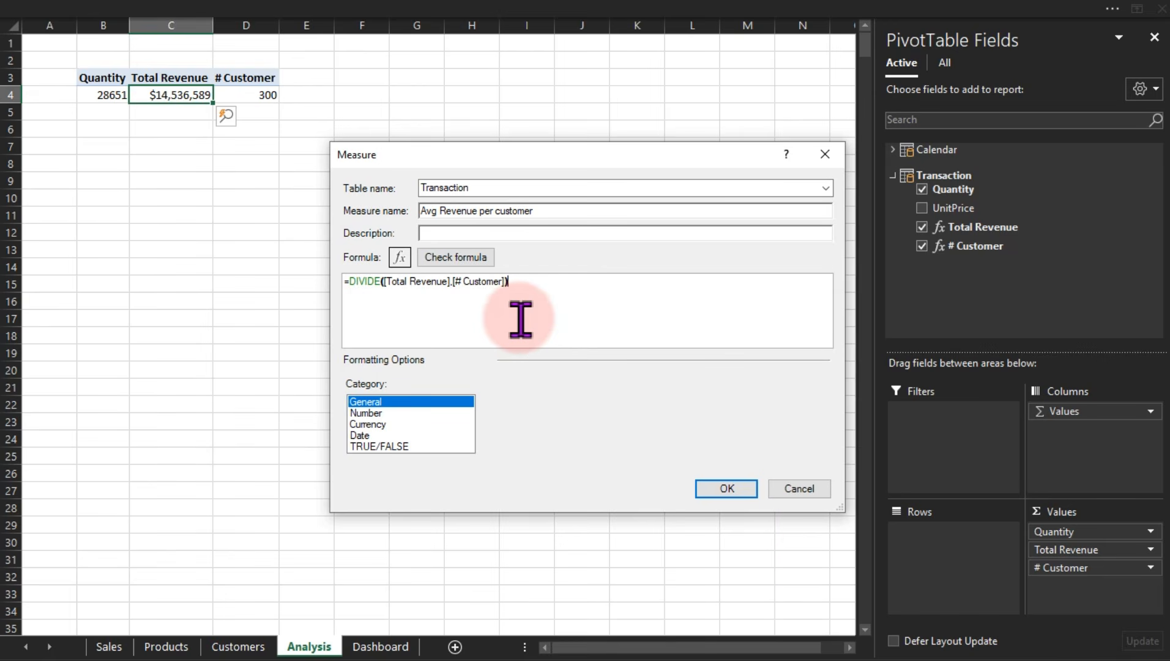
left_click(727, 488)
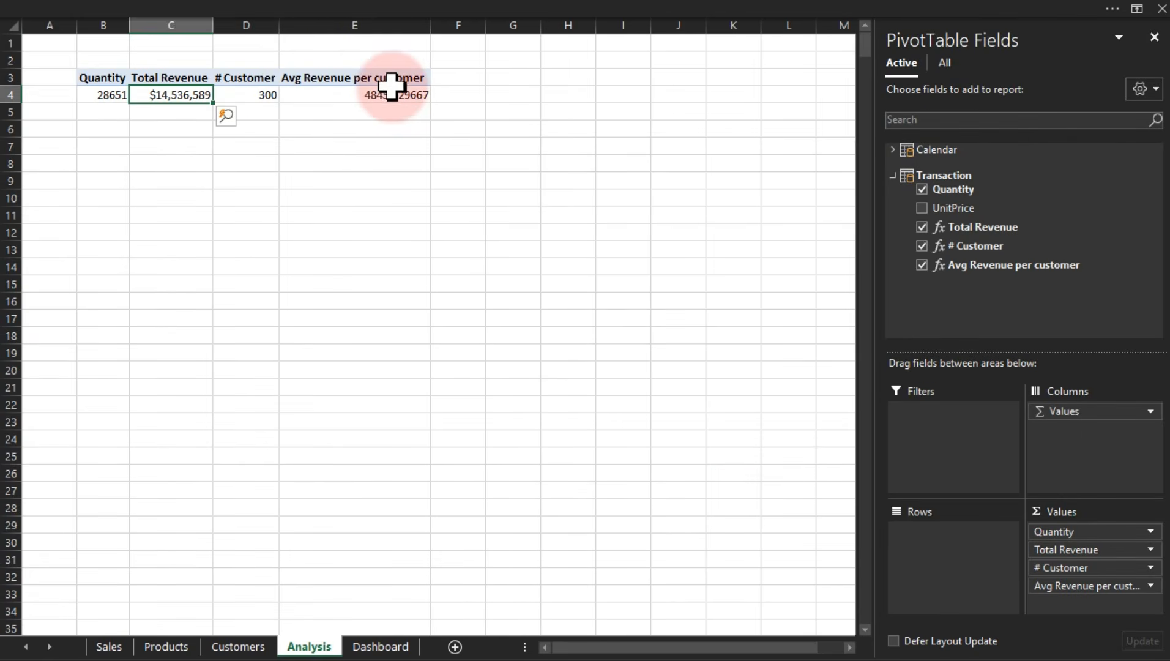
Edit the Avg Revenue per customer measure so it is formatted as $ currency with 0 decimal places
mouse_move(392, 90)
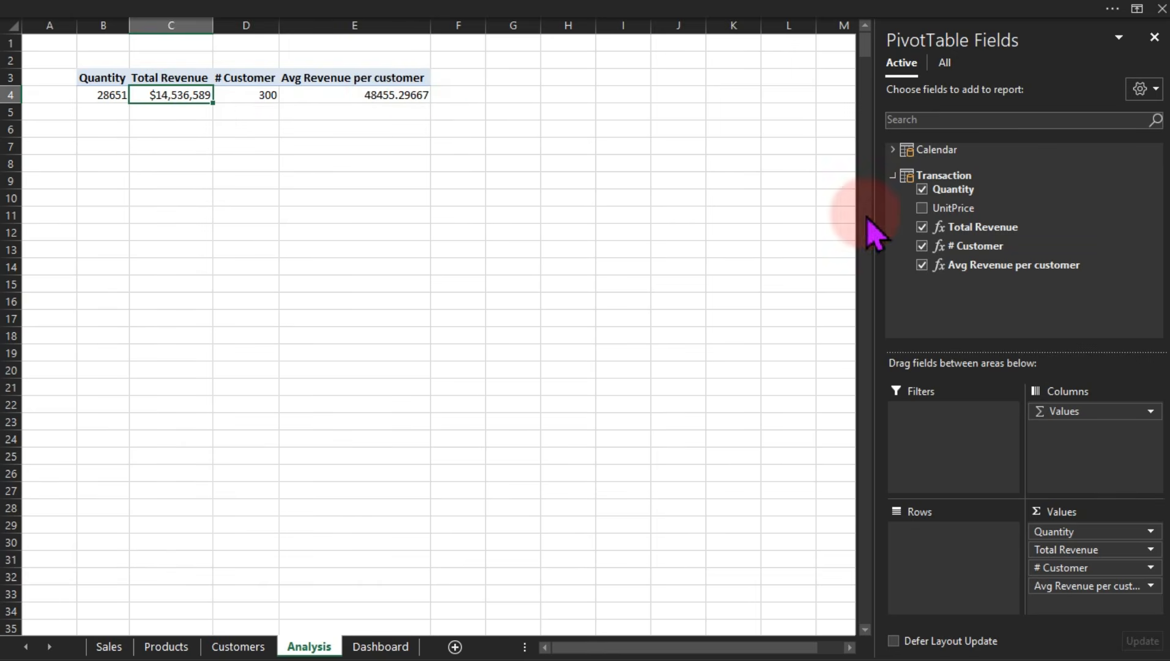
right_click(1022, 263)
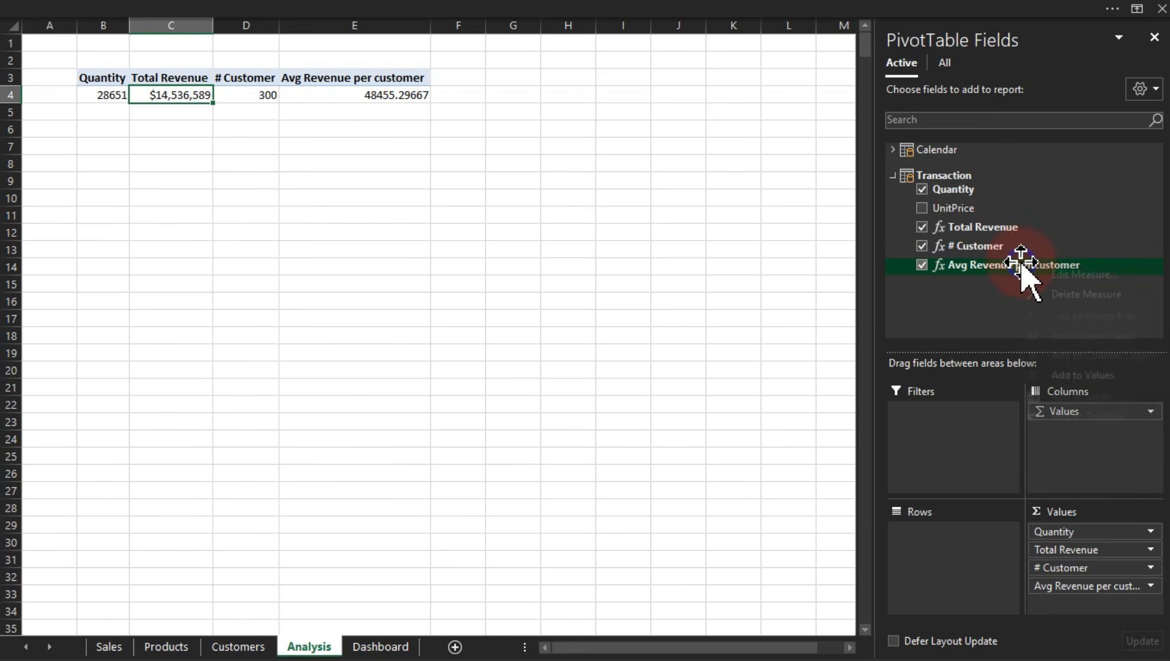
left_click(1102, 281)
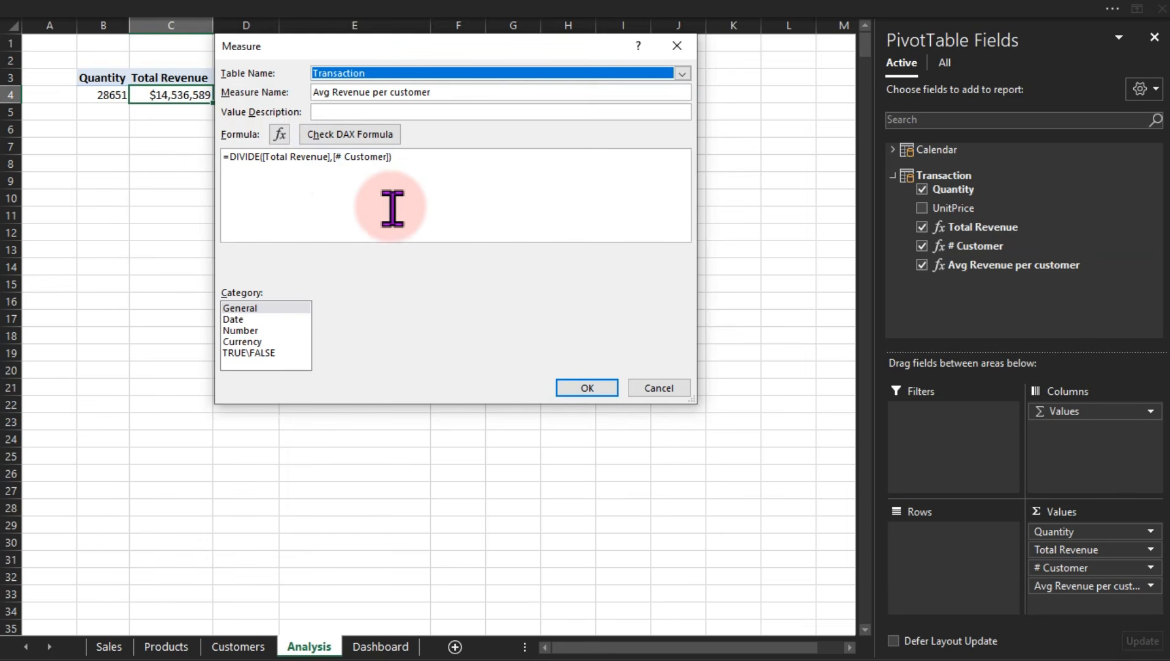
left_click(334, 158)
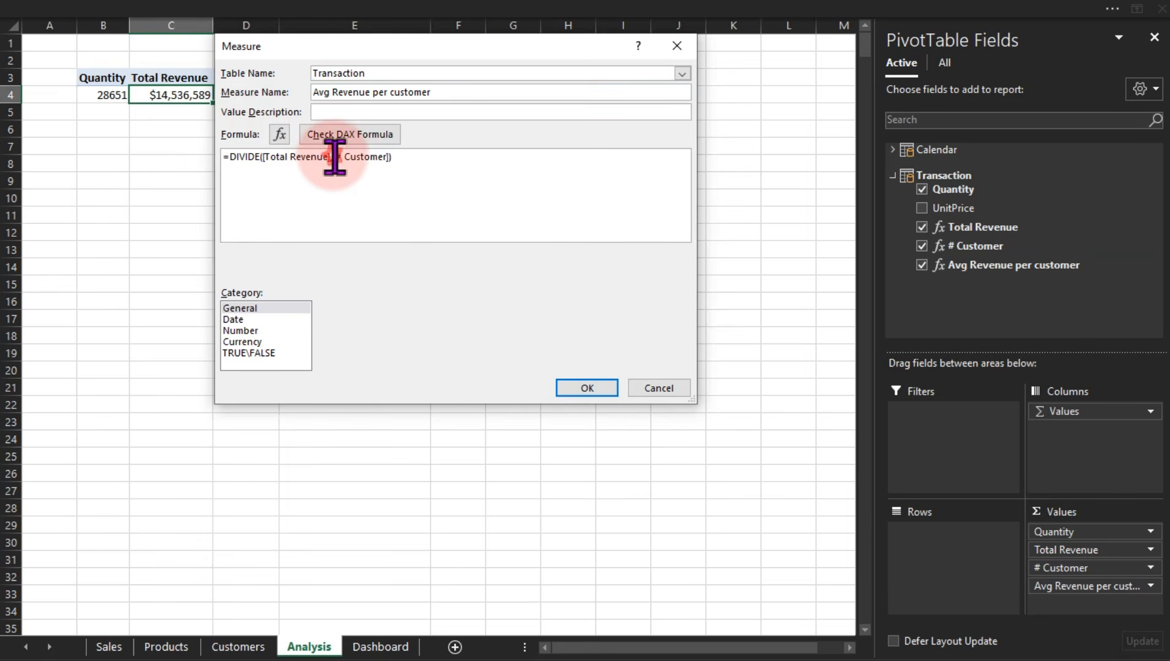
left_click(251, 341)
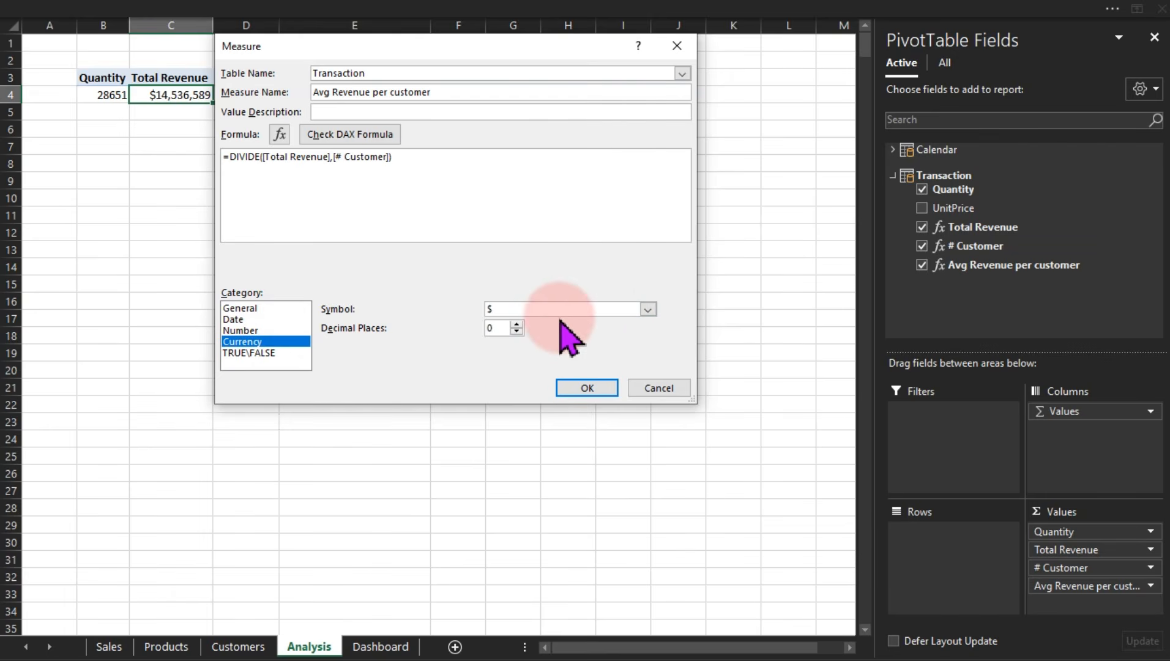
left_click(518, 331)
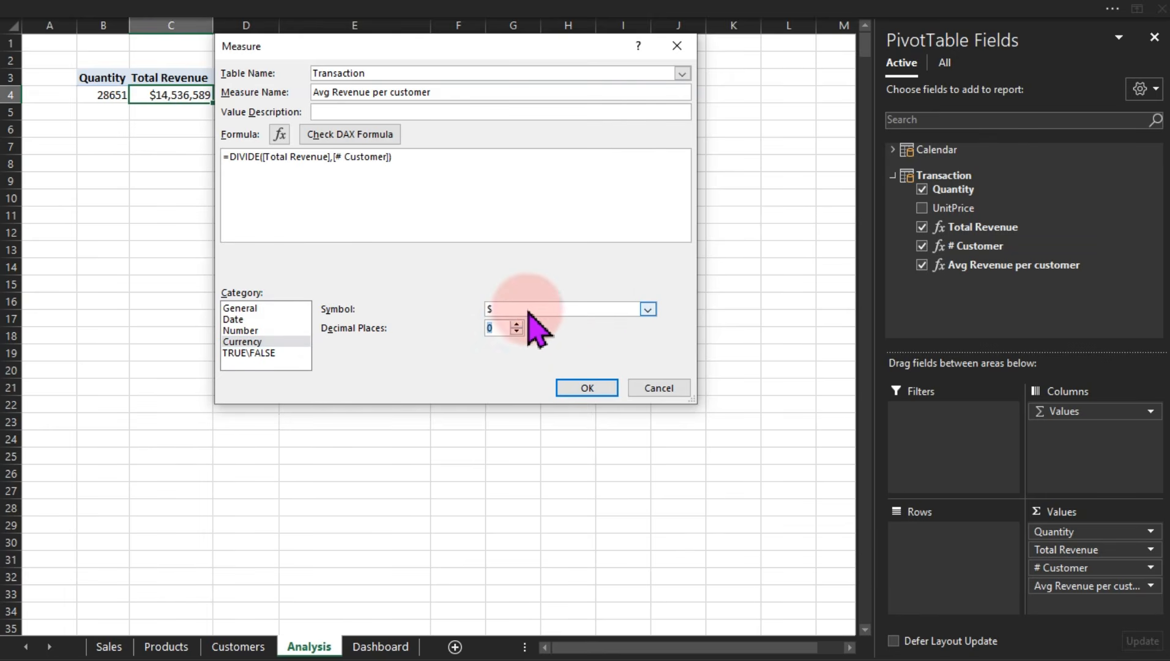
left_click(603, 390)
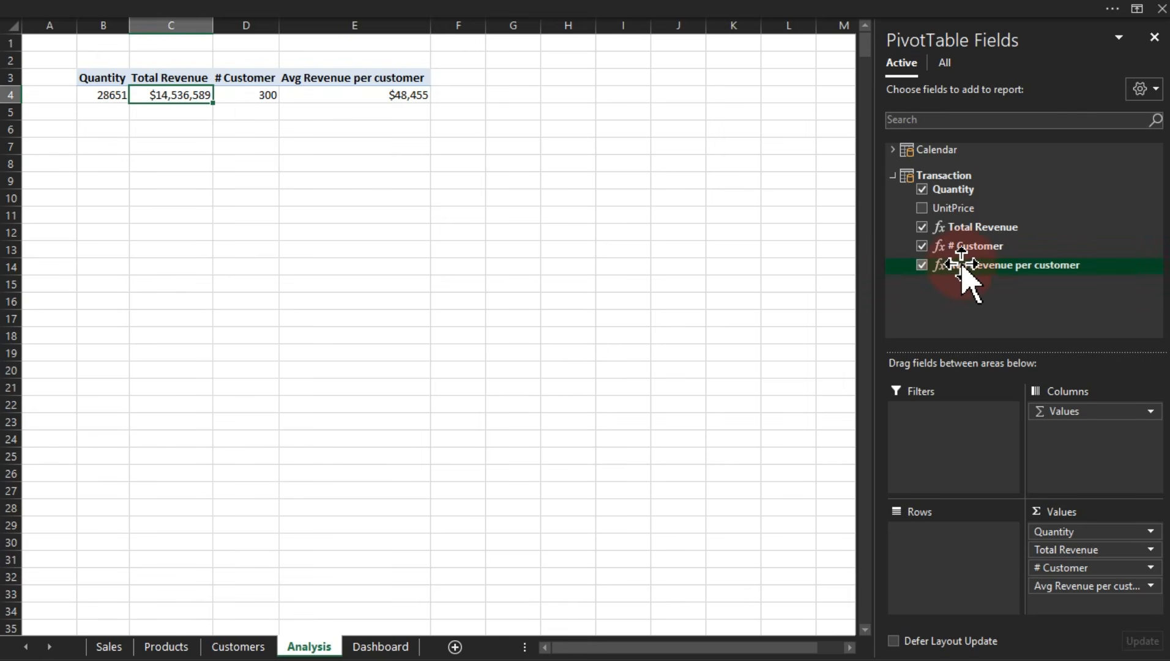
Start a new Power Pivot measure for the Transaction table and name it "# Product"
left_click(377, 11)
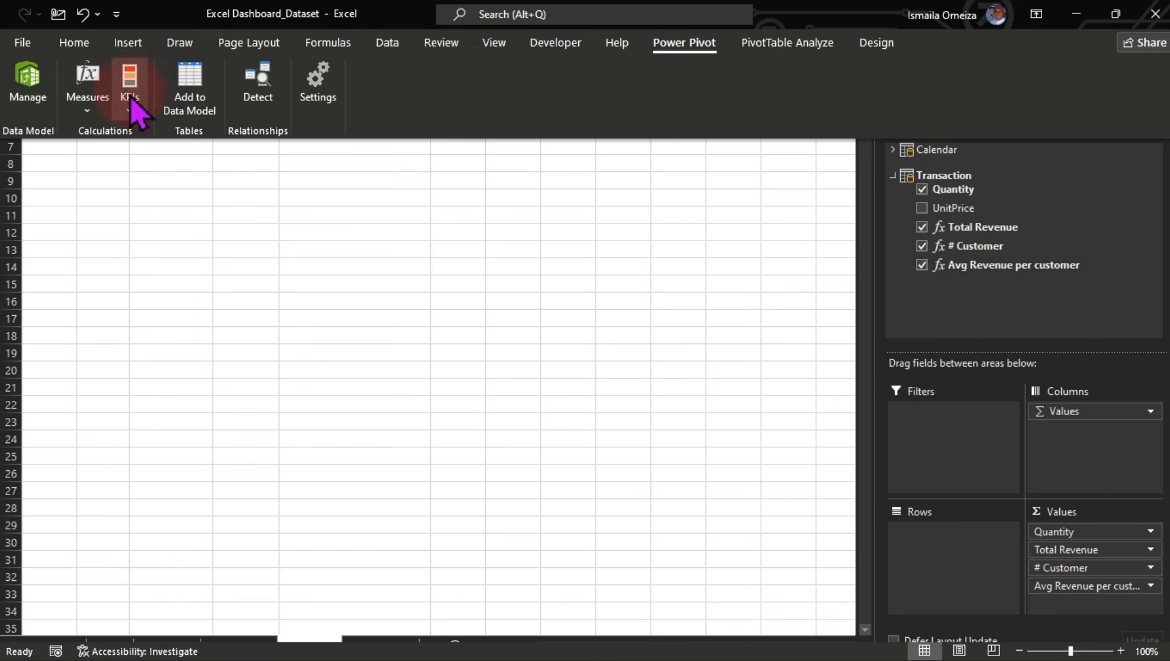
left_click(89, 109)
left_click(106, 140)
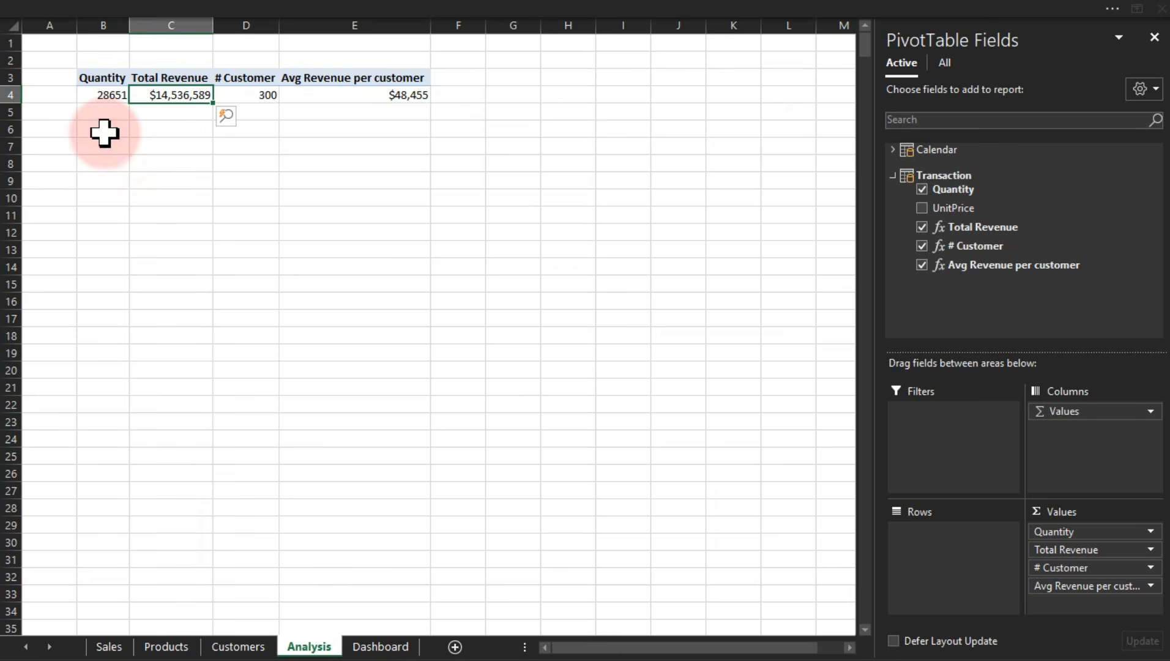
left_click_drag(480, 211, 329, 216)
type("# Product")
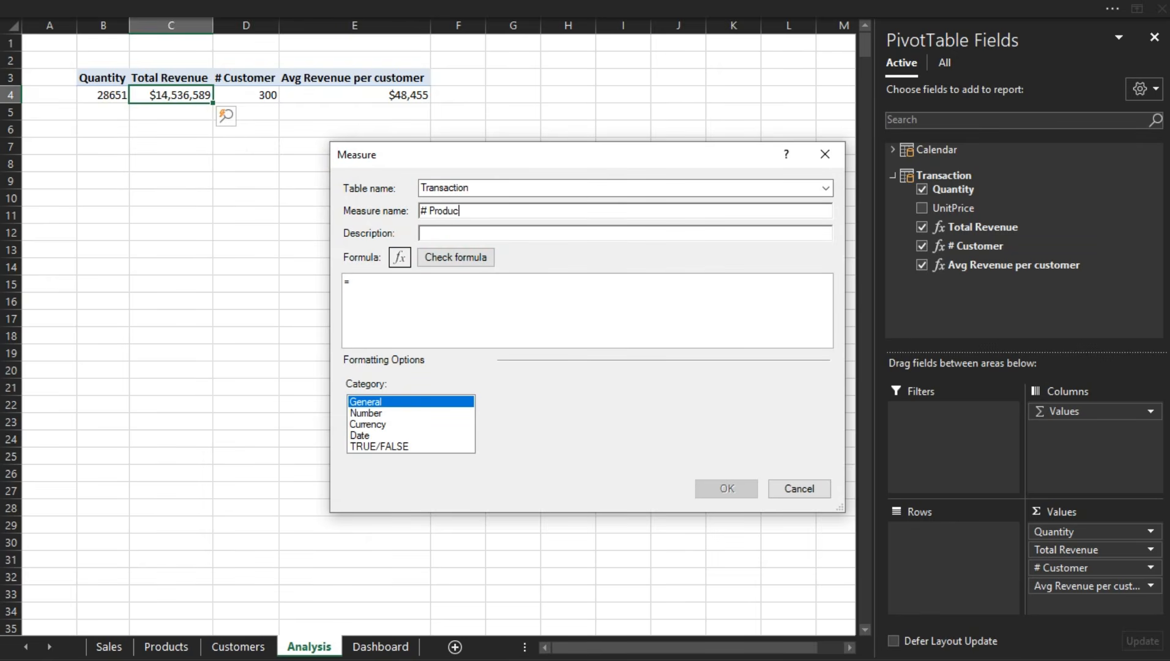
Define the # Product measure as =DISTINCTCOUNT('Transaction'[ProductID]) and save it
left_click(395, 300)
type("dis")
key("Down")
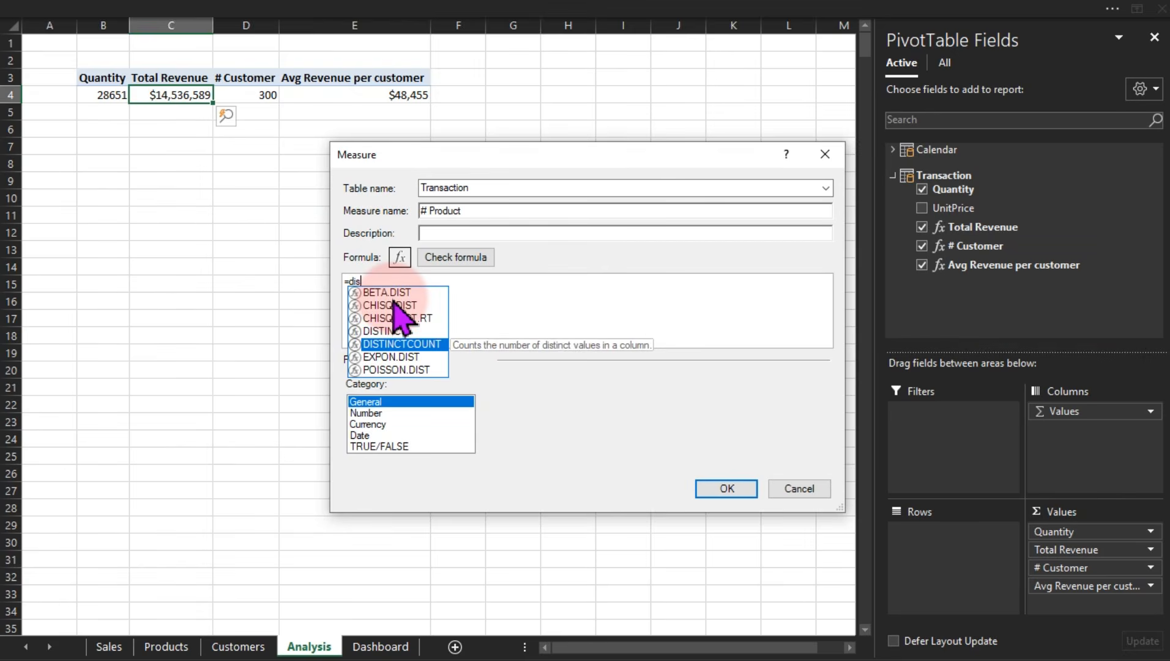
key("Tab")
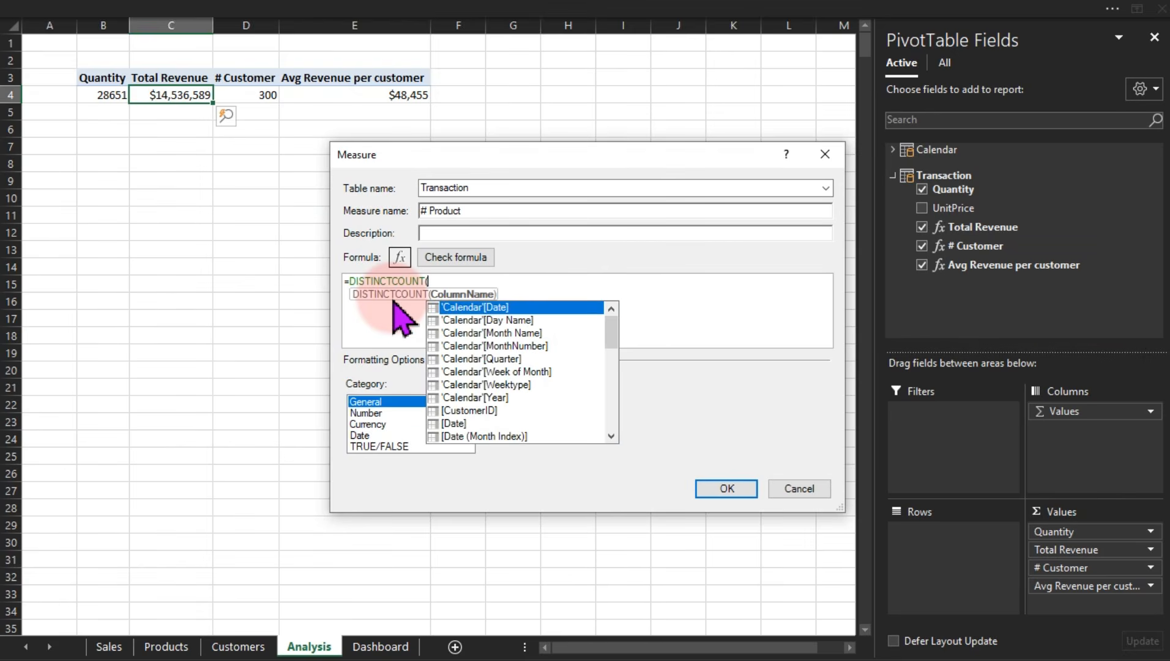
type("t")
key("Down")
key("Down")
key("Down")
key("Down")
key("Down")
key("Down")
key("Down")
key("Down")
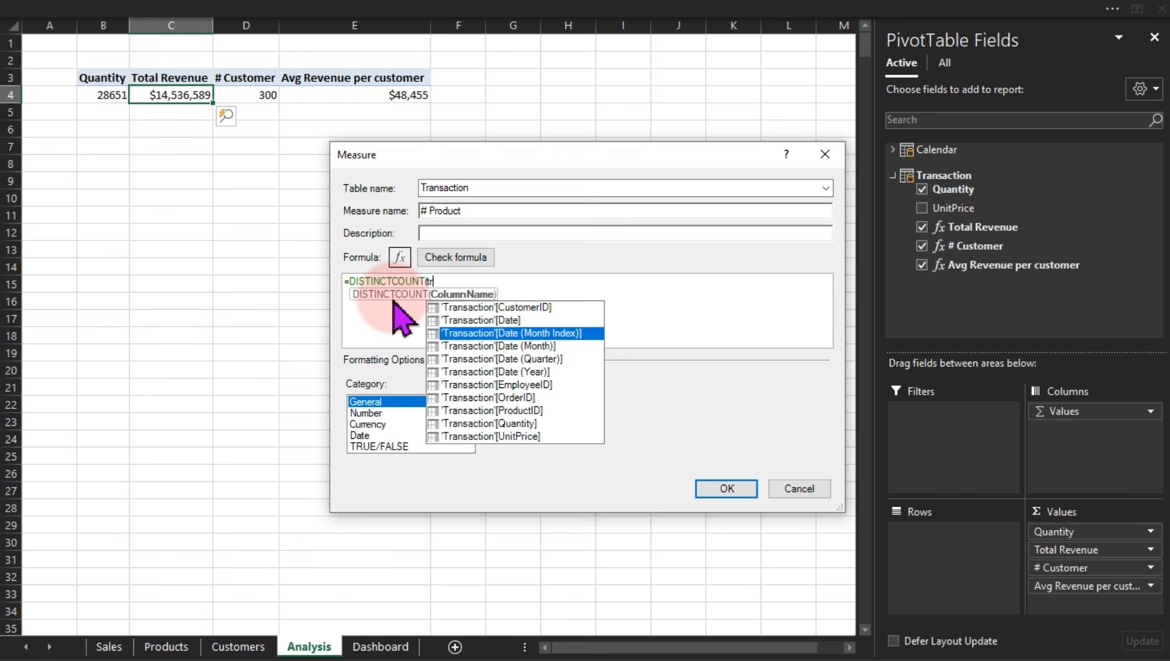
key("Tab")
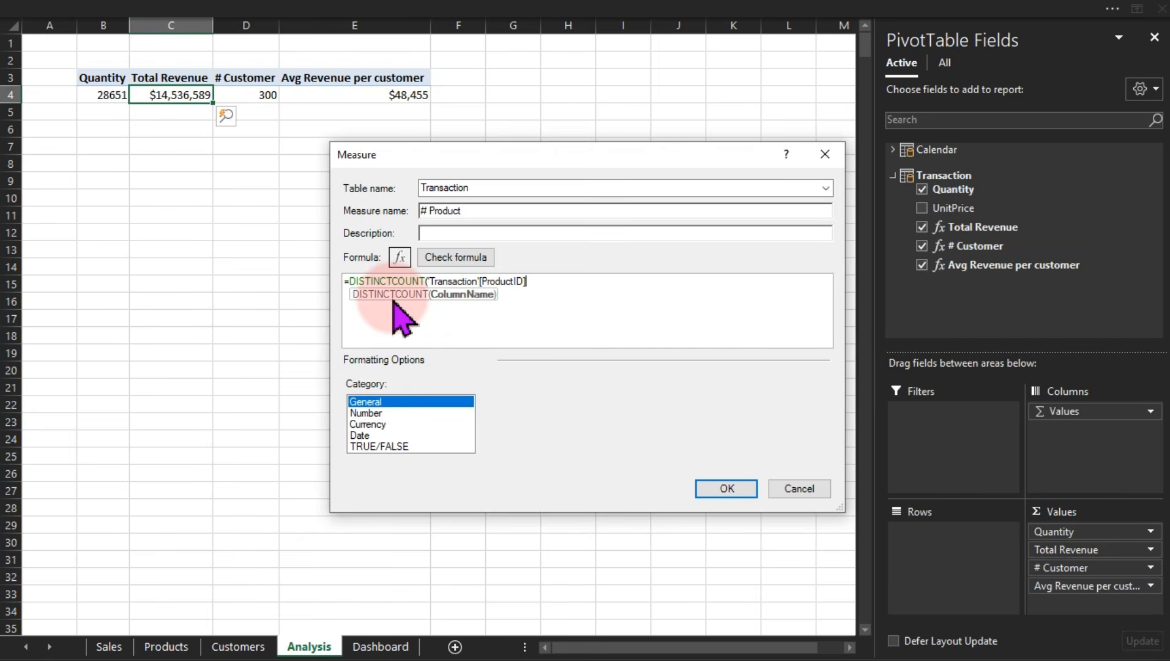
type(")")
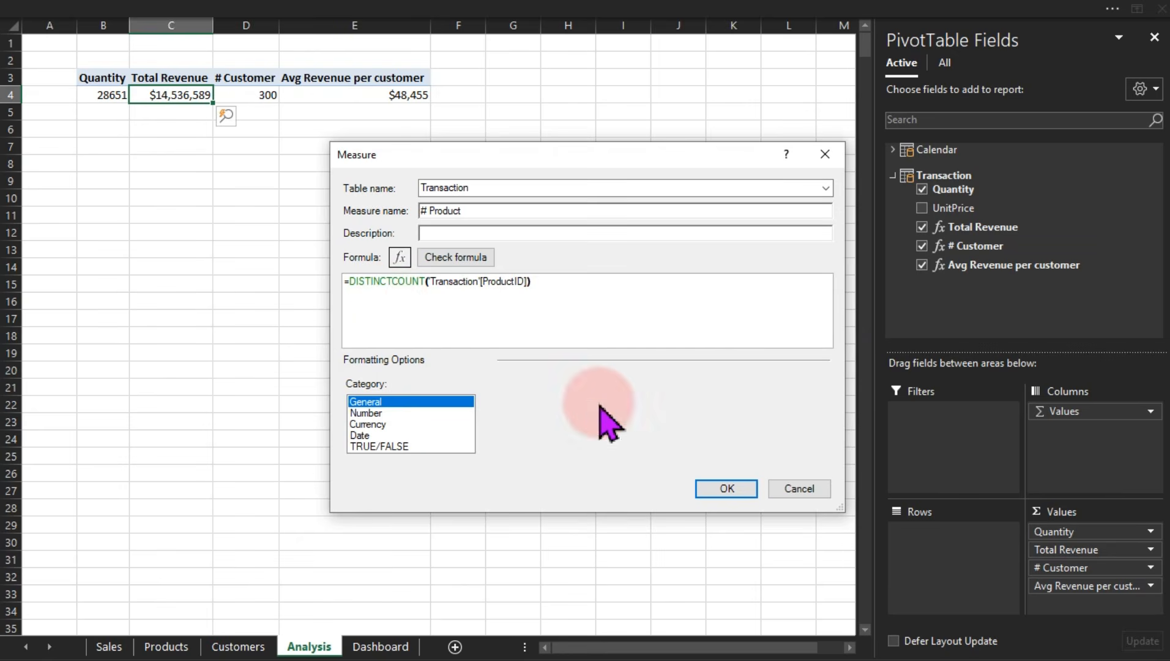
left_click(713, 488)
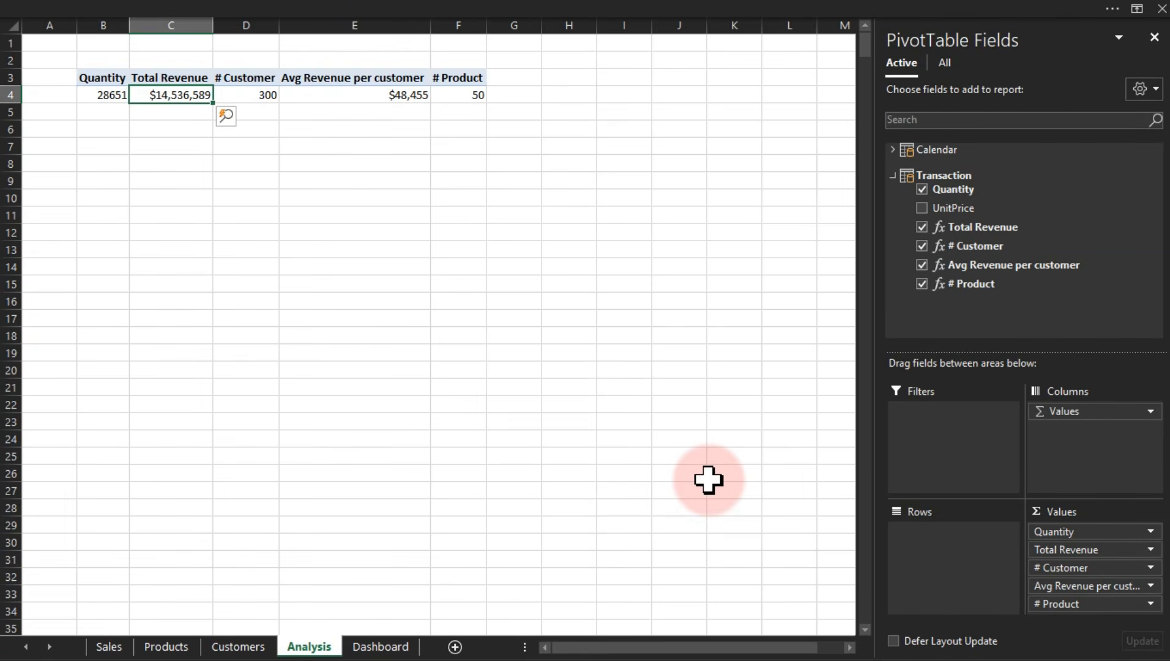
Start a new Power Pivot measure for the Transaction table and name it "Avg Revenue per Product"
left_click(512, 13)
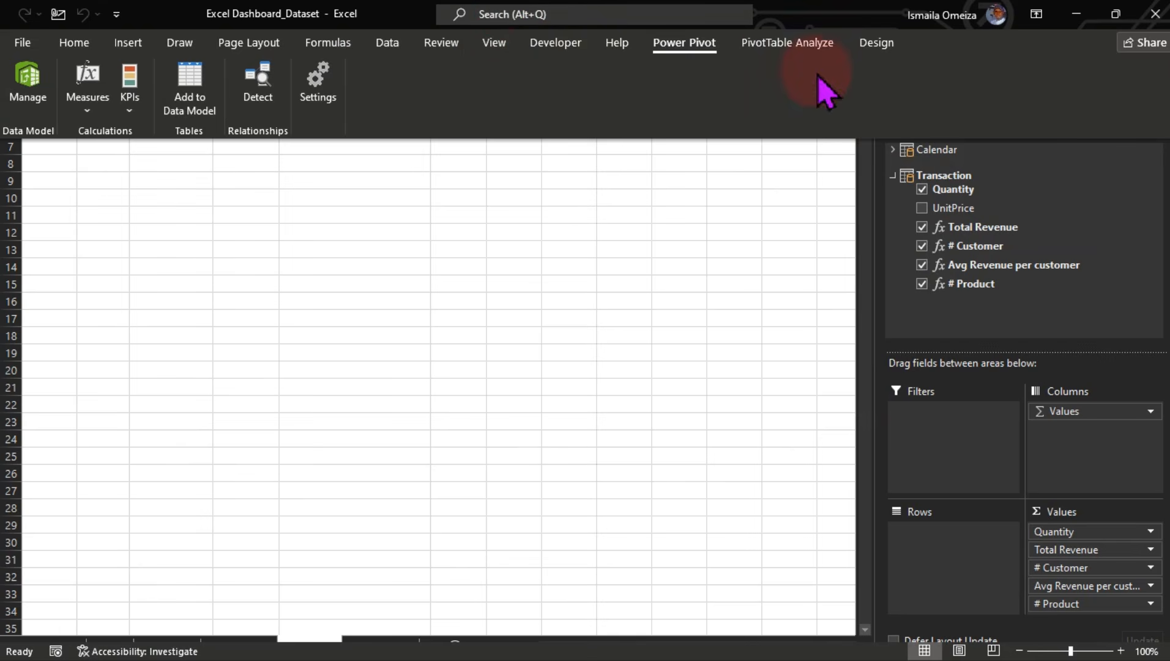
left_click(108, 110)
left_click(122, 135)
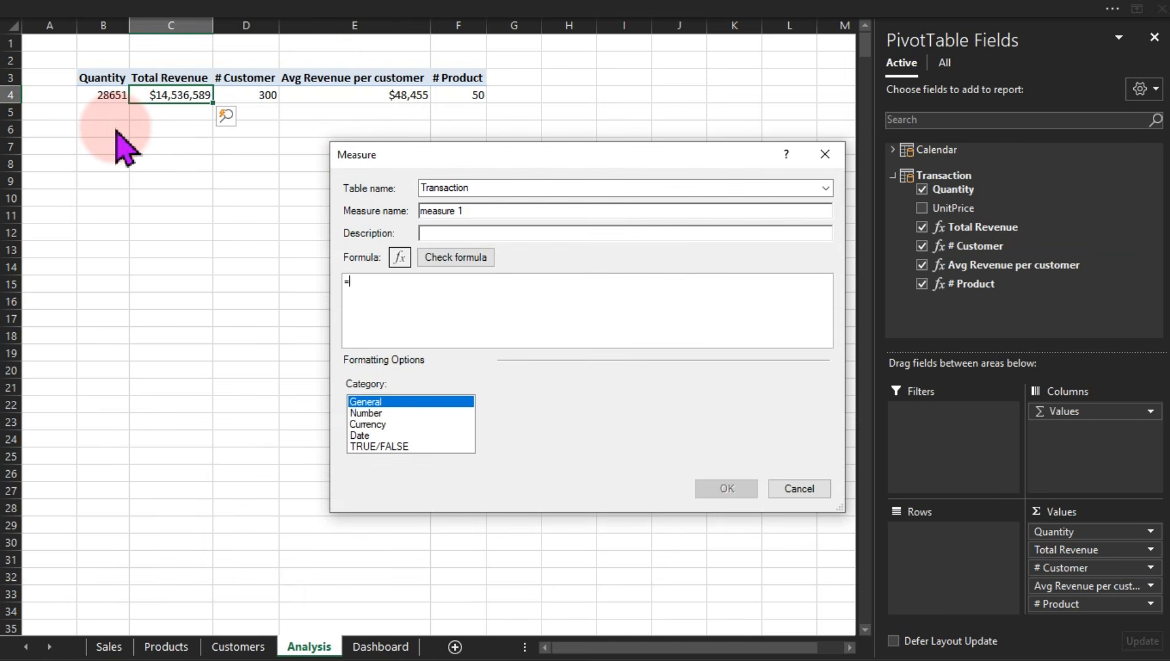
left_click_drag(568, 221, 418, 220)
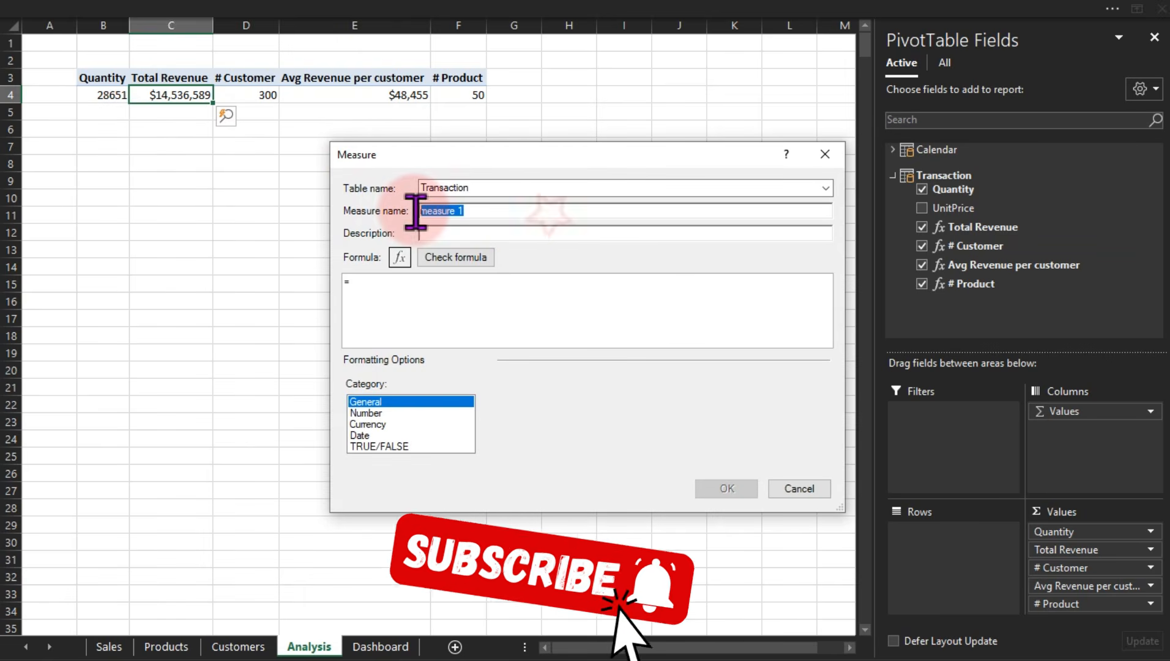
type("Avg Revenue per Product")
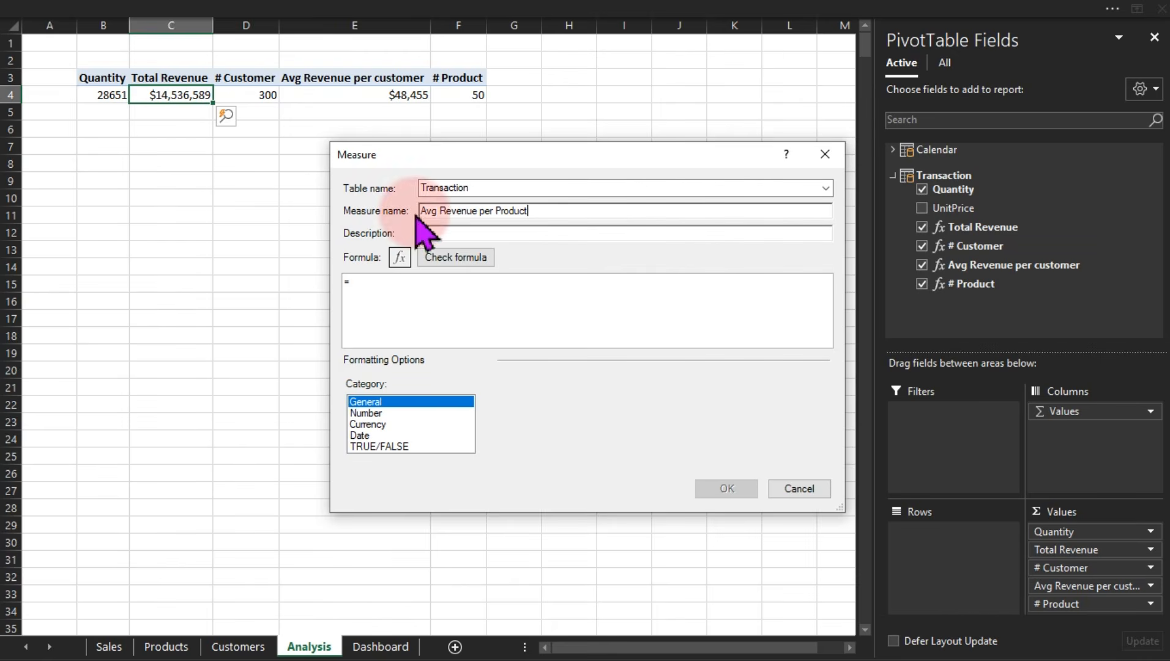
Enter the Avg Revenue per Product measure's formula as =DIVIDE([Total Revenue],[# Product])
left_click(437, 290)
type("div")
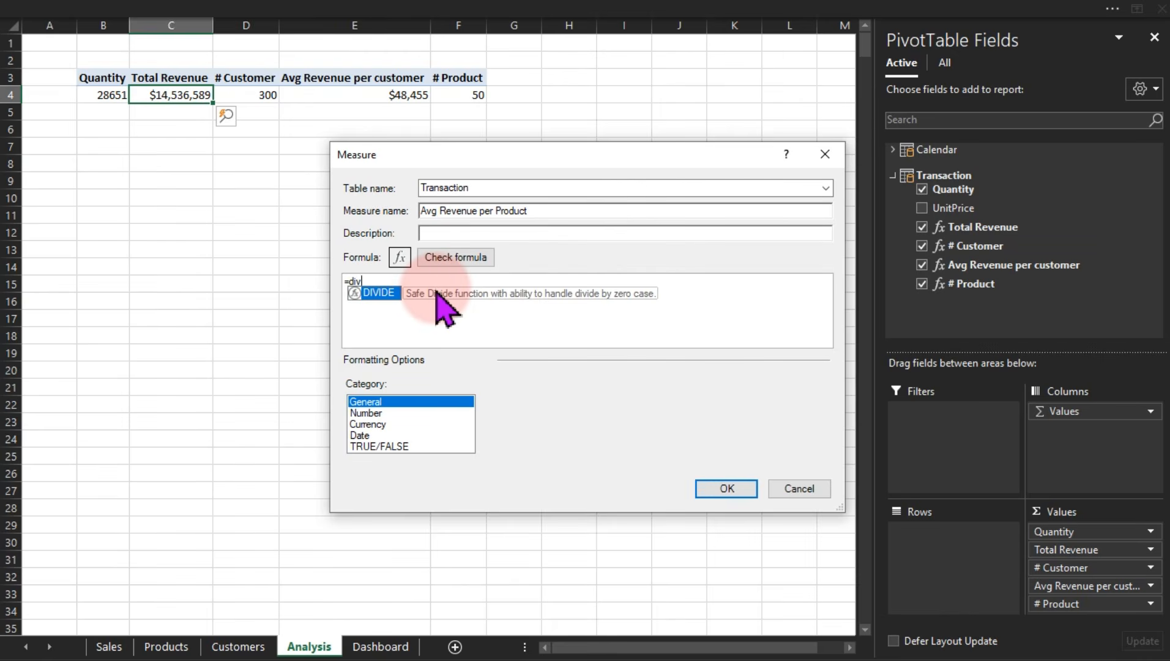
key("Tab")
type("[")
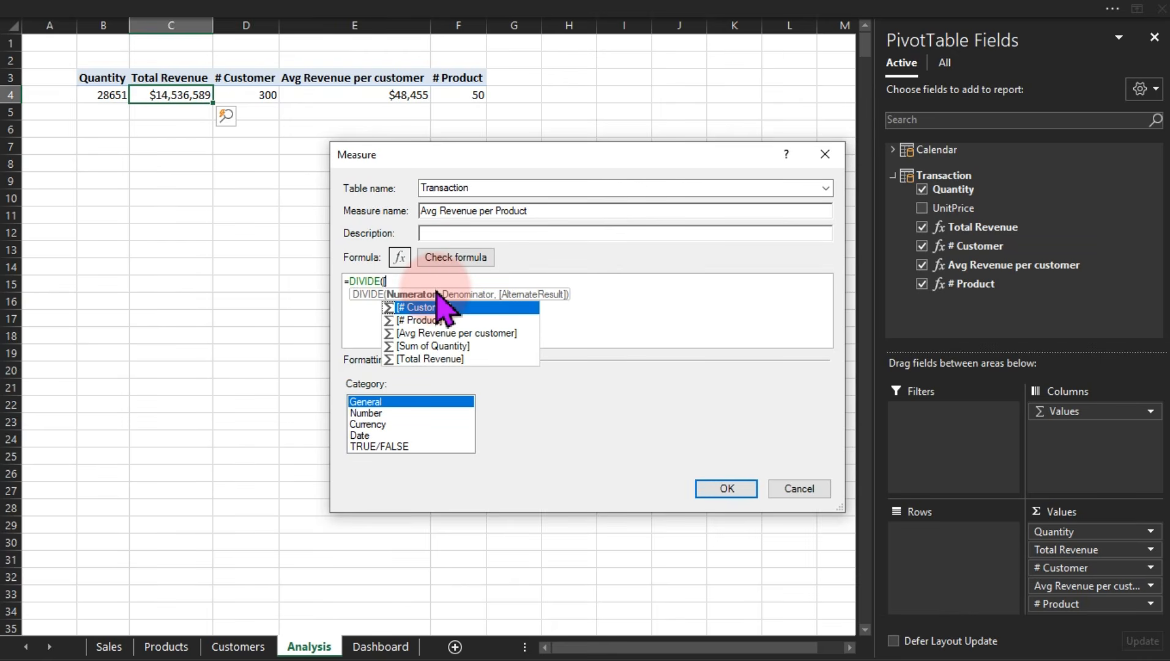
type("to")
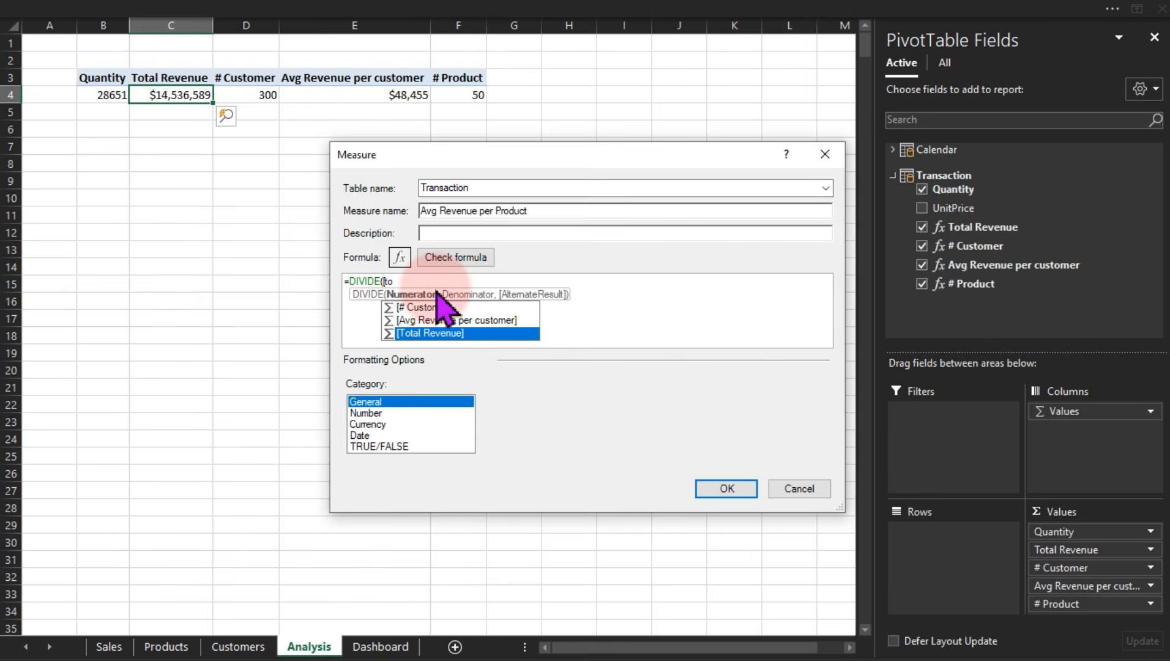
key("Tab")
type(",[")
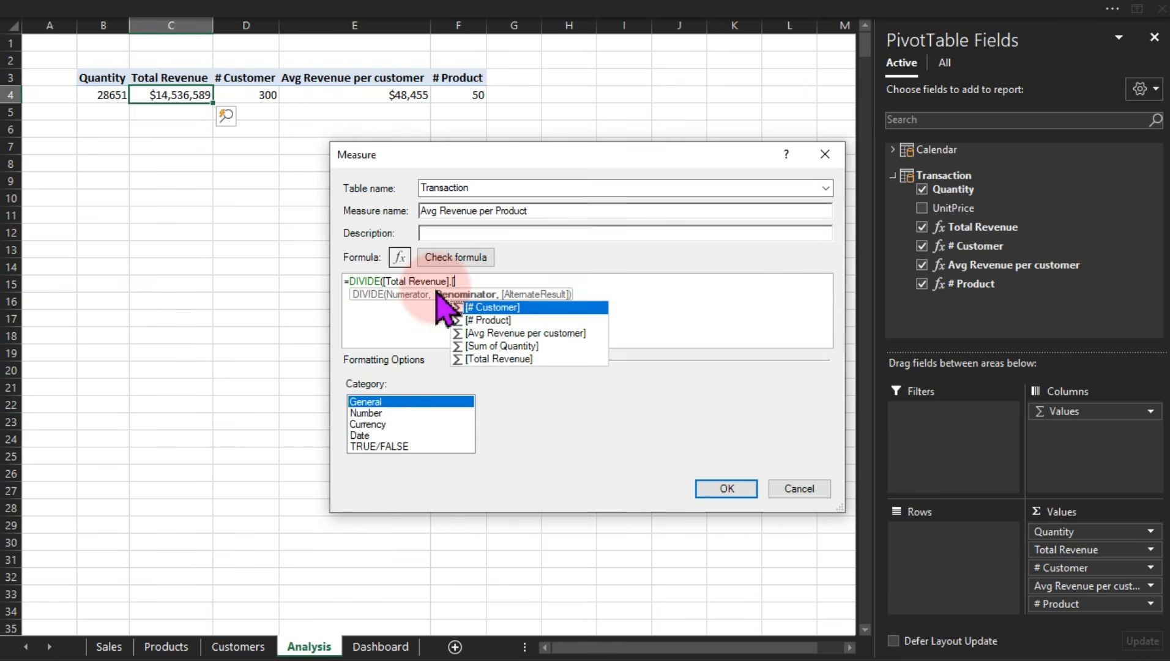
key("Down")
key("Tab")
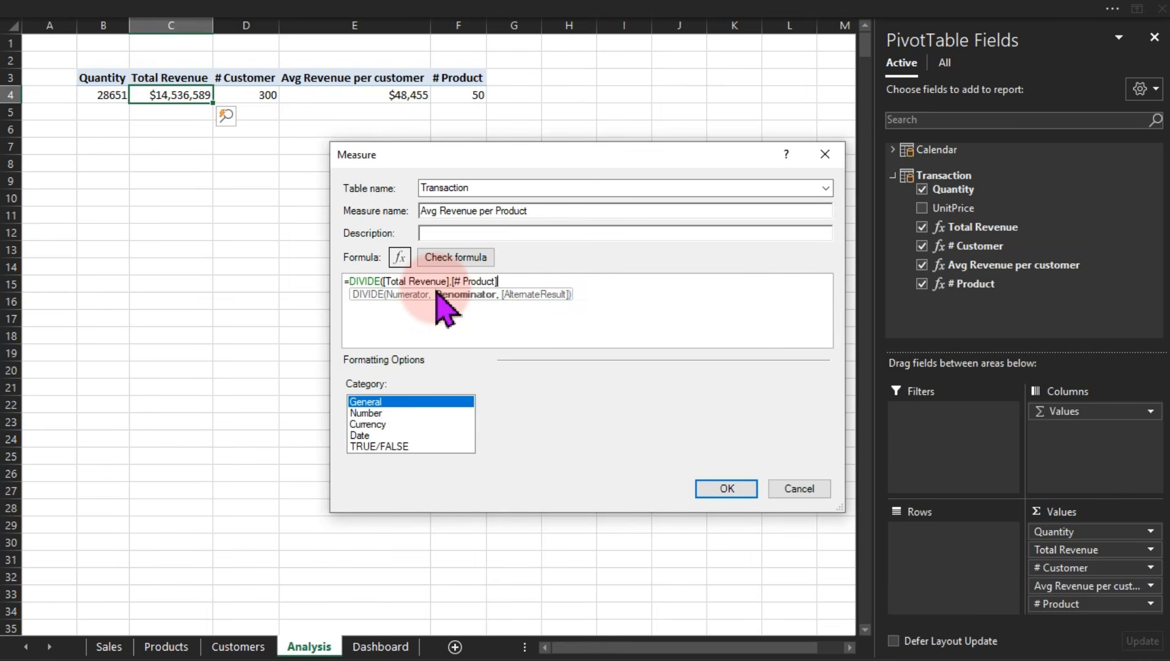
type(")")
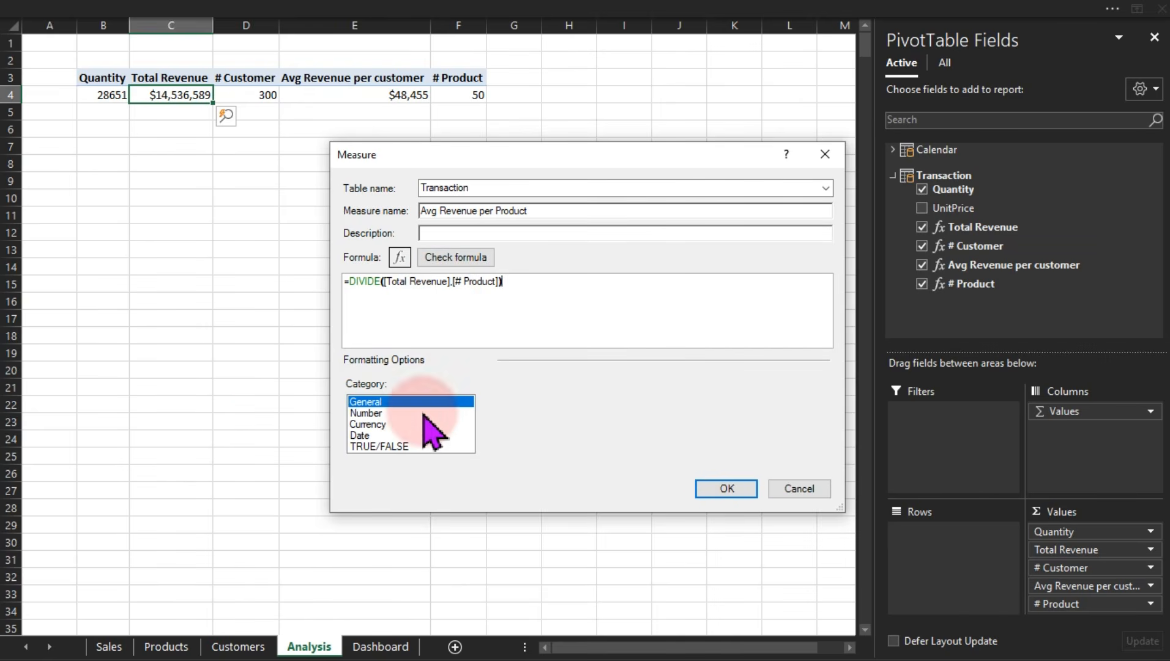
Format the Avg Revenue per Product measure as $ currency with 0 decimal places and save it
left_click(398, 424)
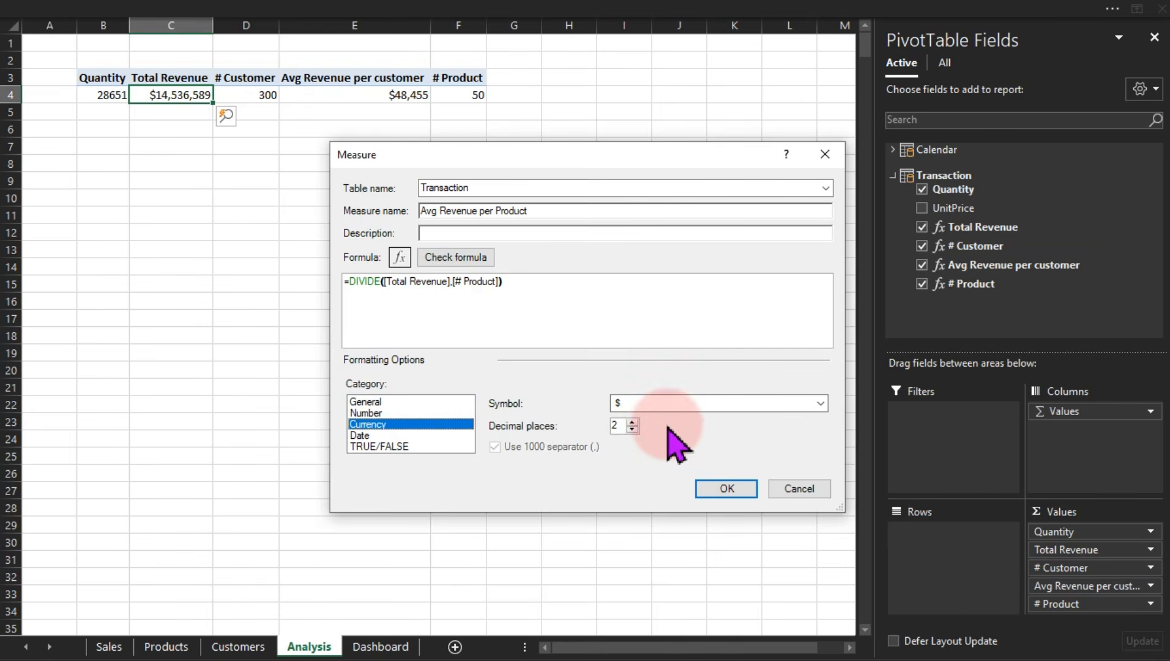
left_click(632, 431)
left_click(632, 431)
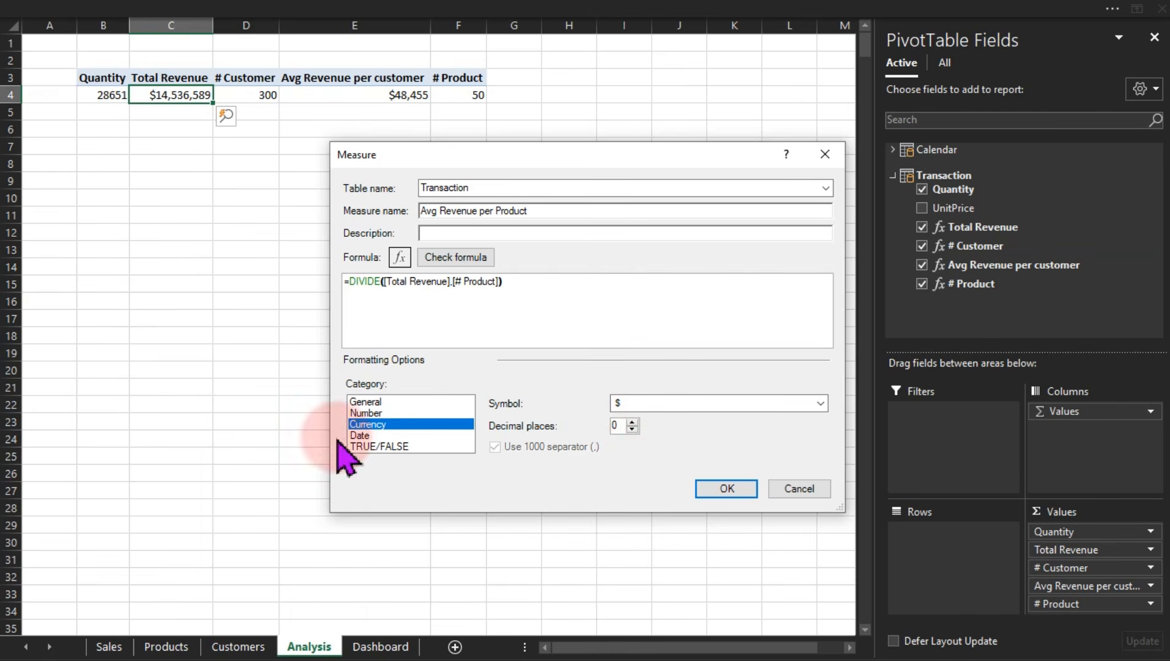
left_click(713, 489)
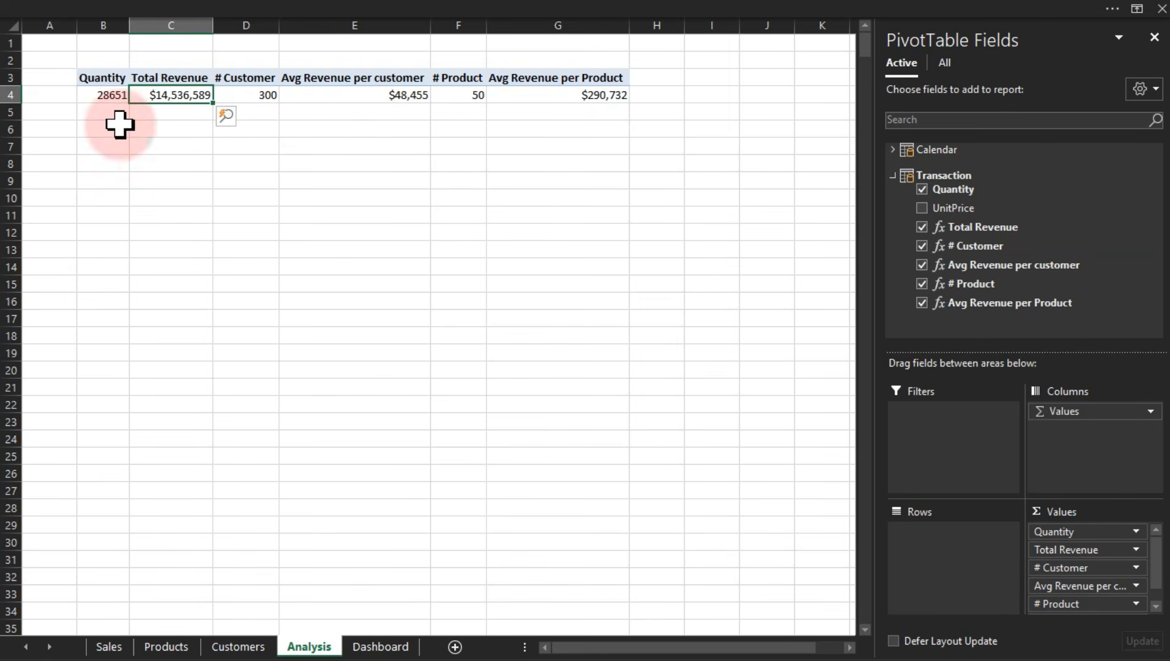
Format the Quantity total in B4 as a number with 0 decimal places and a 1000 separator, and switch to the Dashboard sheet
left_click(105, 96)
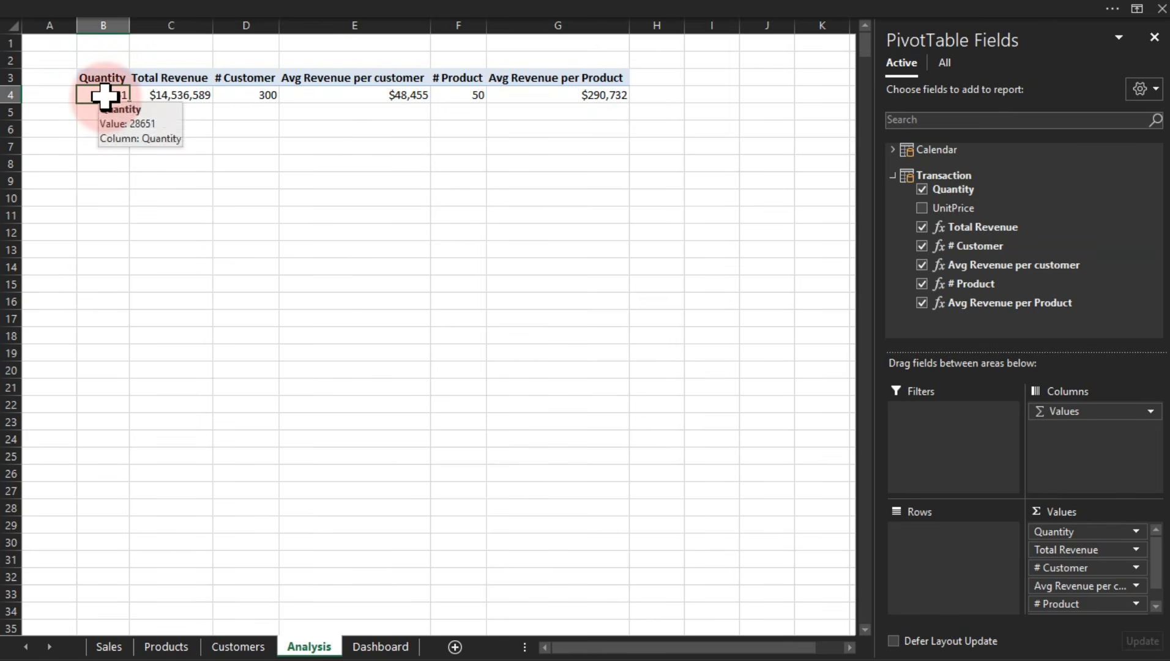
key("ctrl+1")
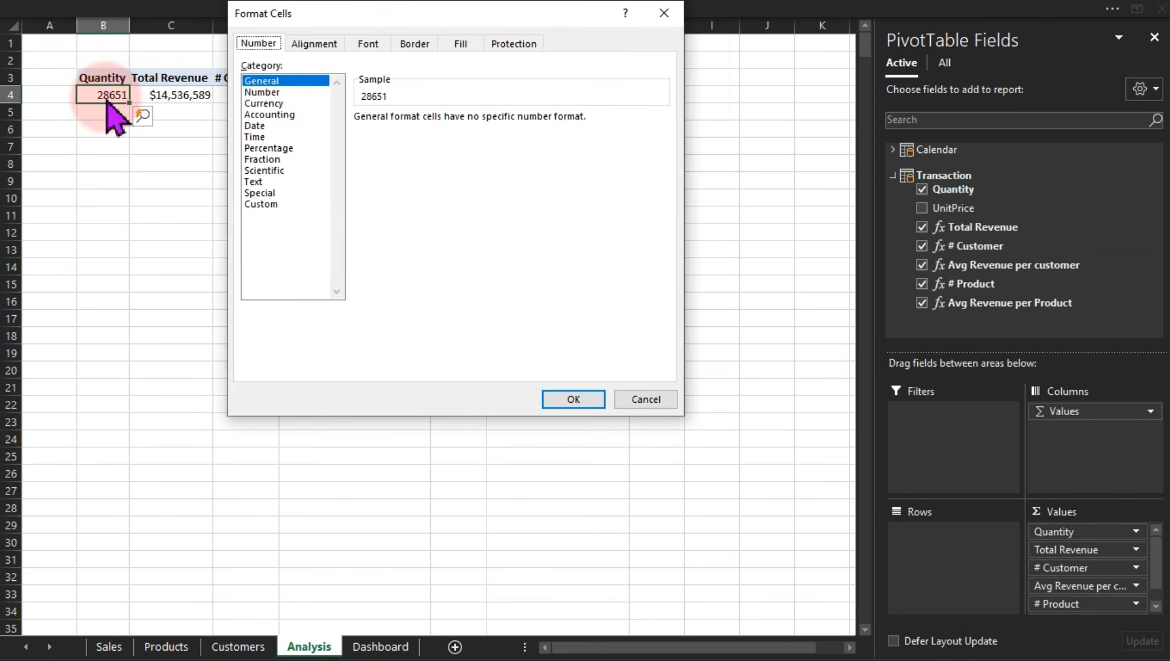
left_click(262, 92)
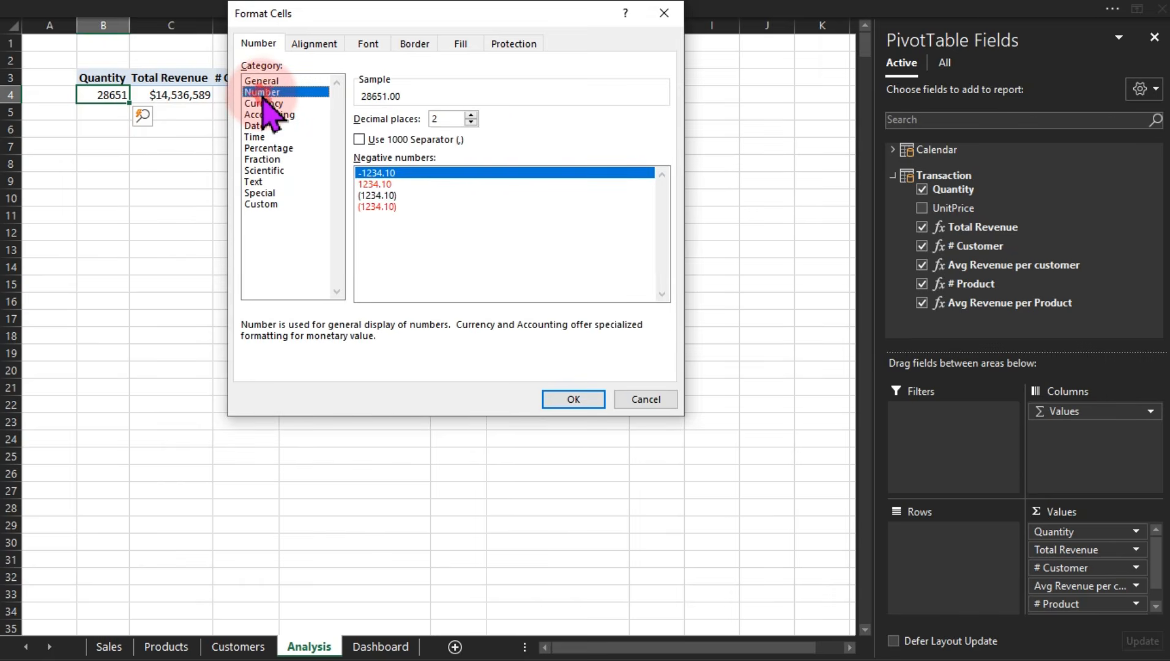
left_click(472, 122)
left_click(471, 122)
left_click(385, 140)
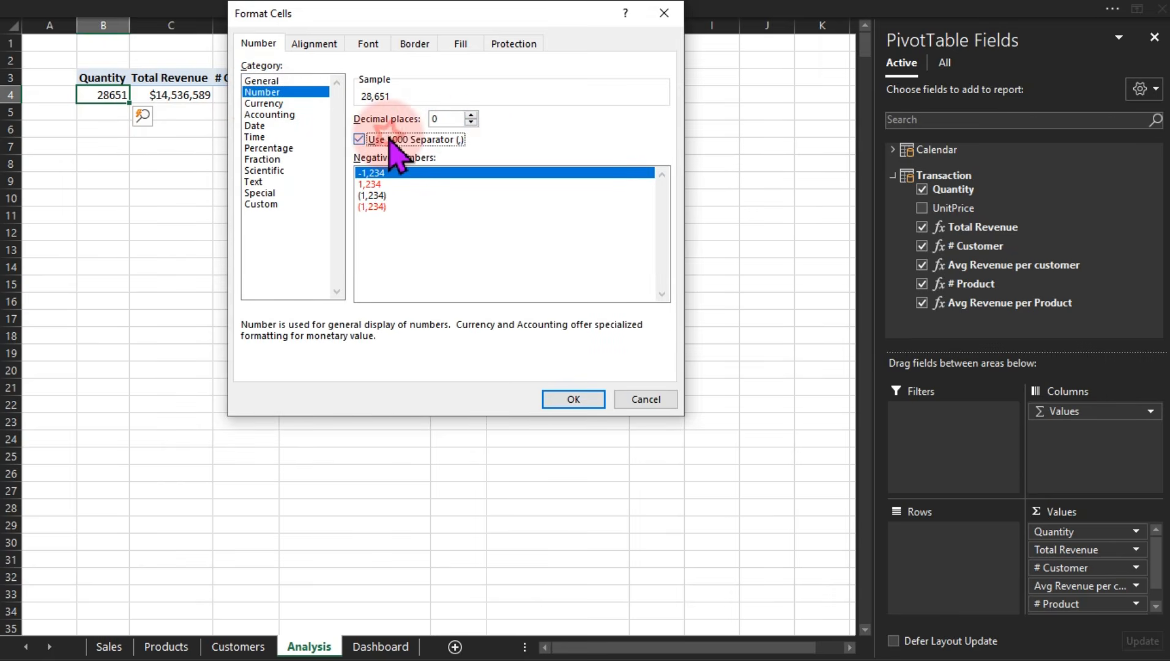
left_click(574, 401)
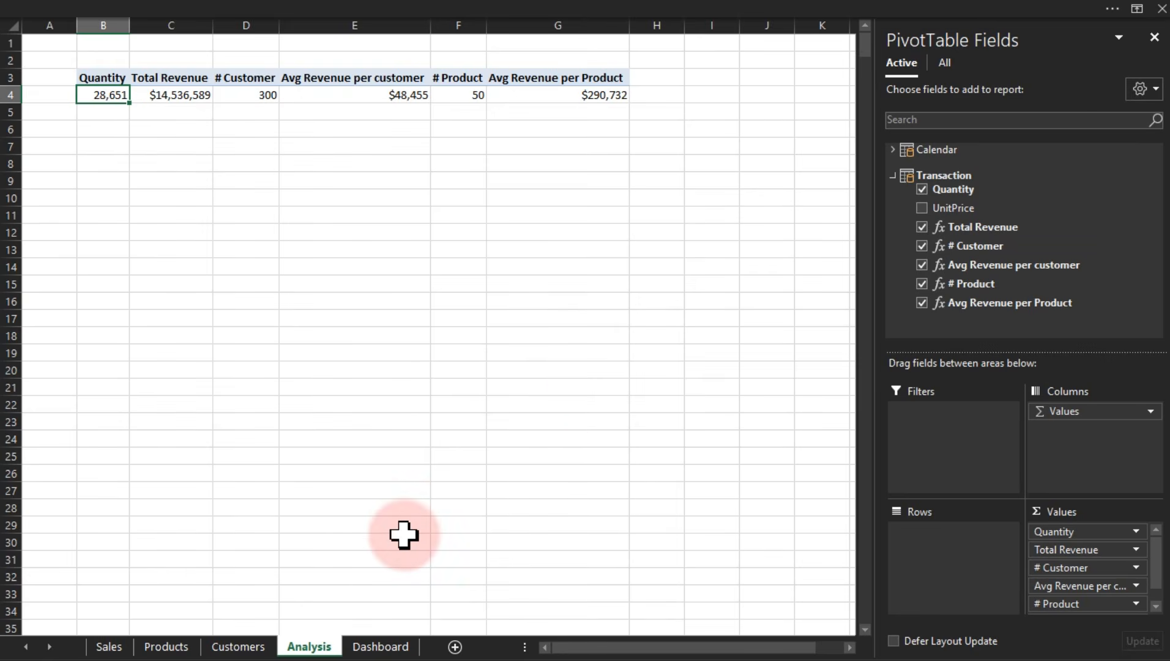
left_click(373, 650)
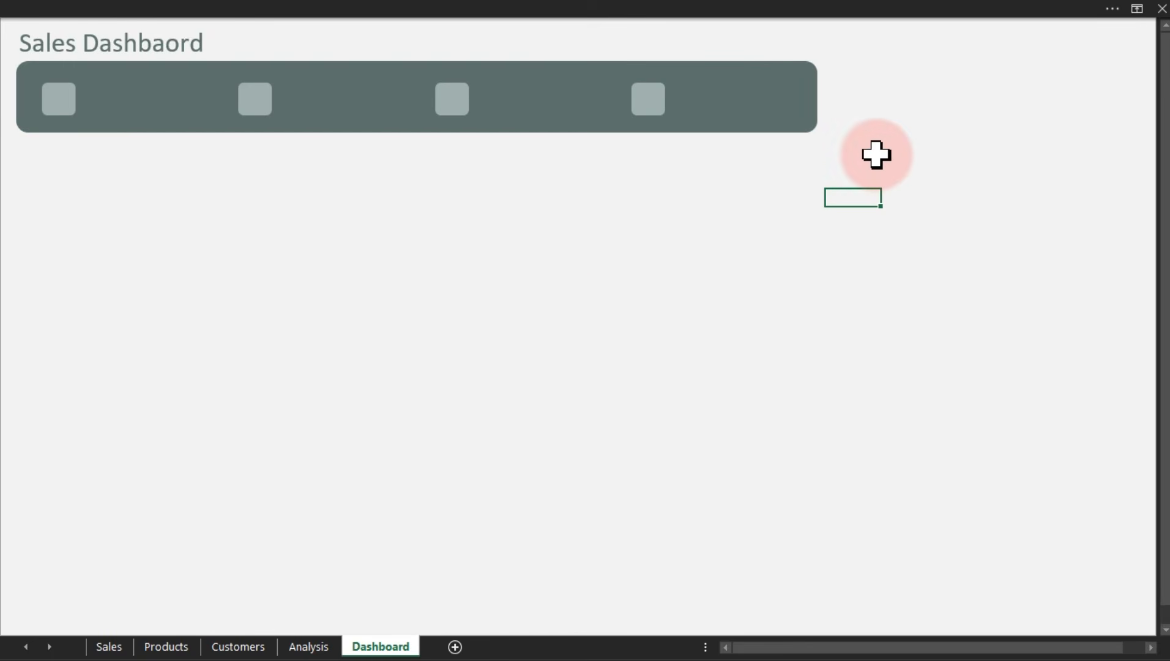
Duplicate the dashboard title text box below the banner and change the copy's text to "Total Units Sold"
left_click(191, 36)
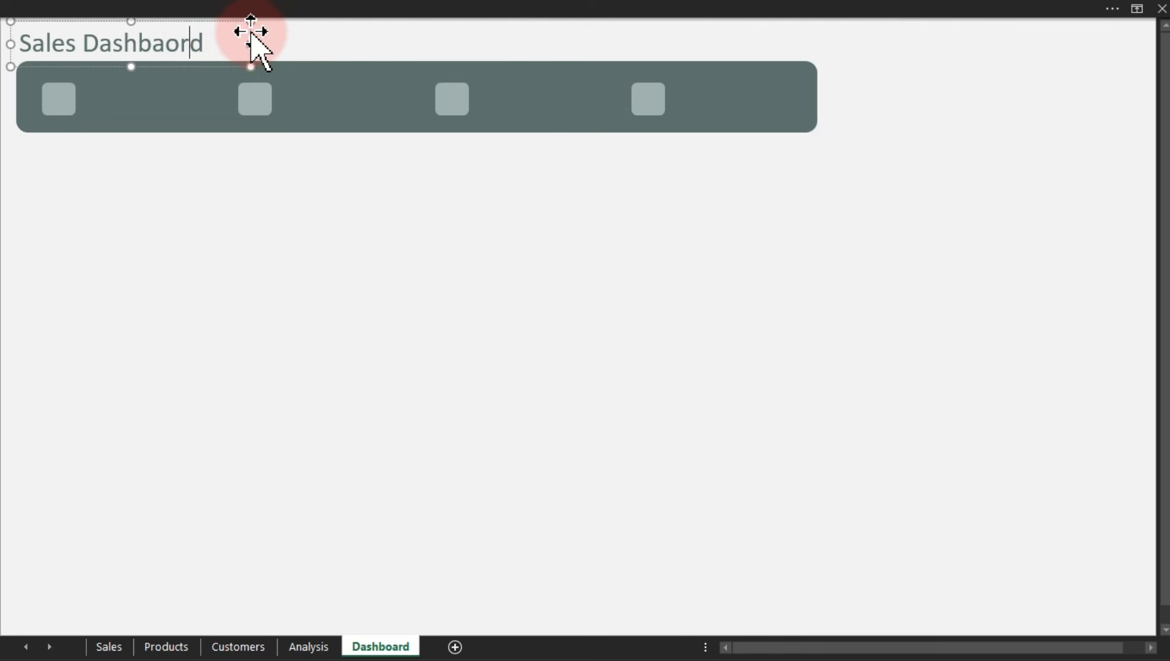
left_click_drag(251, 30, 246, 201)
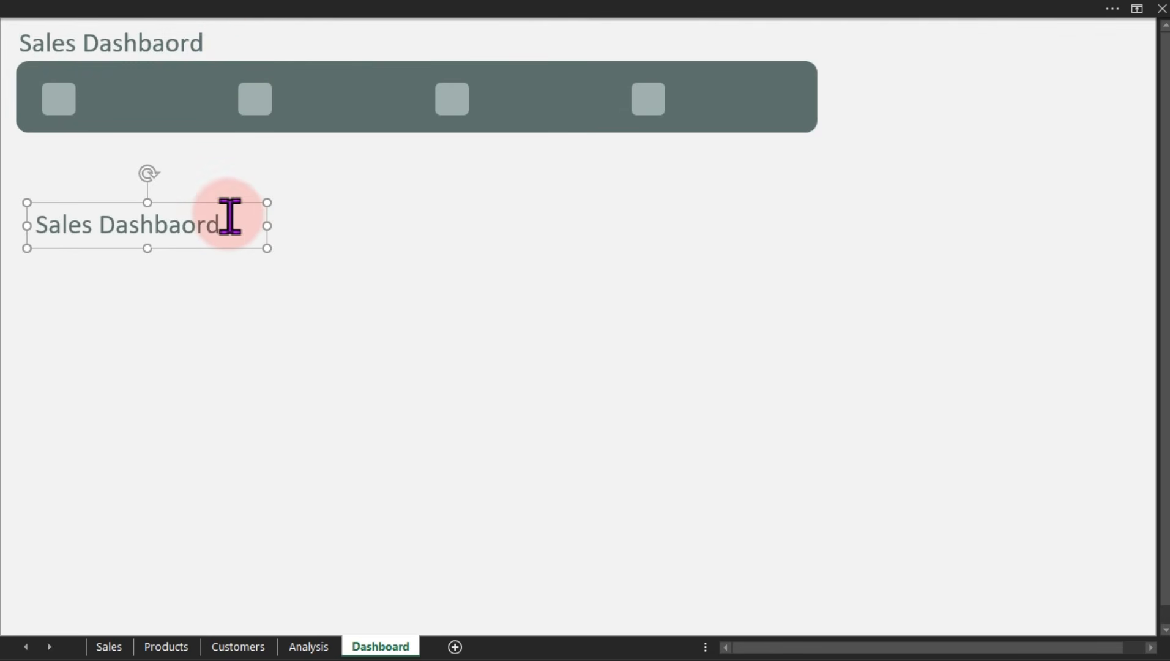
triple_click(225, 225)
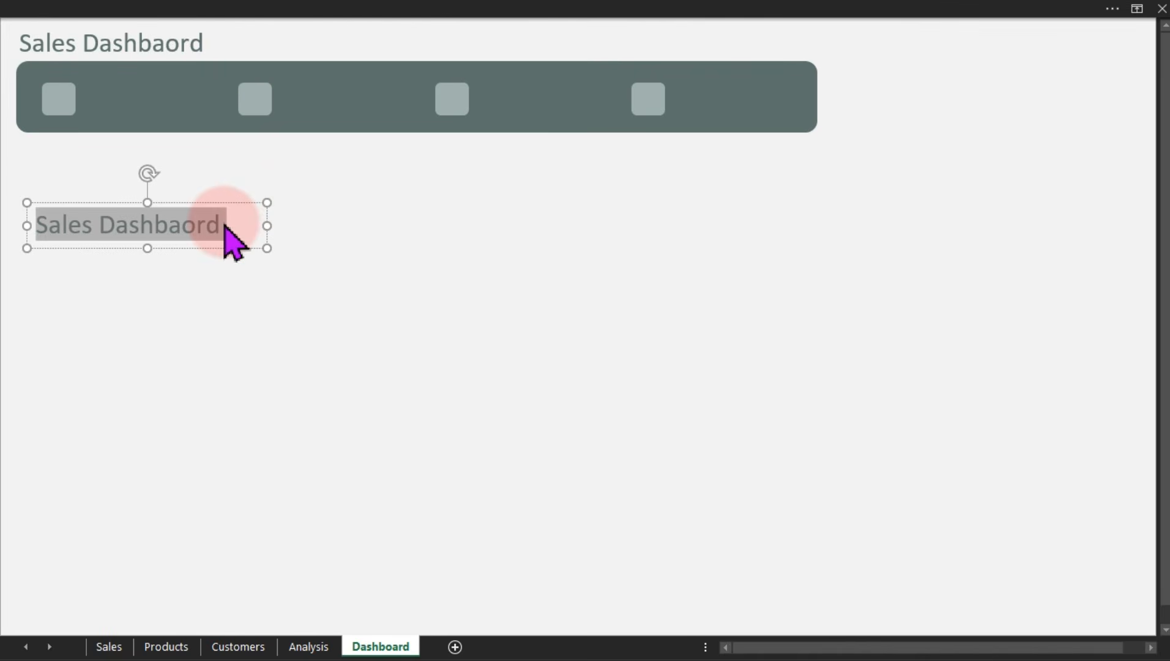
type("Total Units Sold")
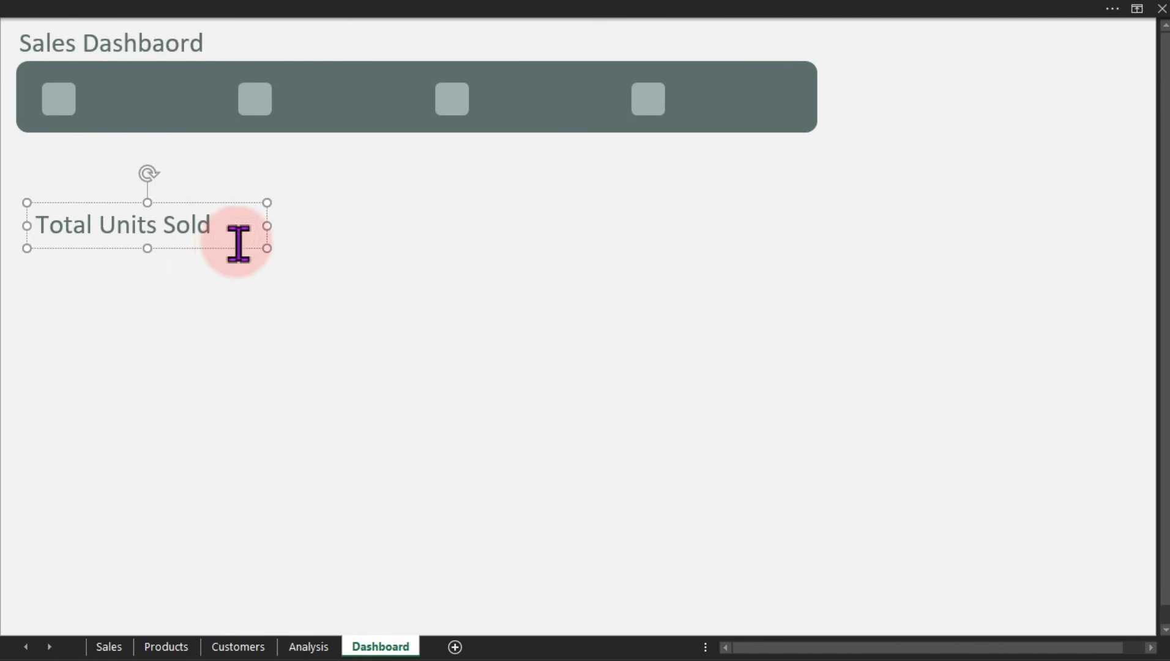
Reduce the Total Units Sold label to font size 10.5 and change its font colour to the lightest grey theme shade
left_click(282, 6)
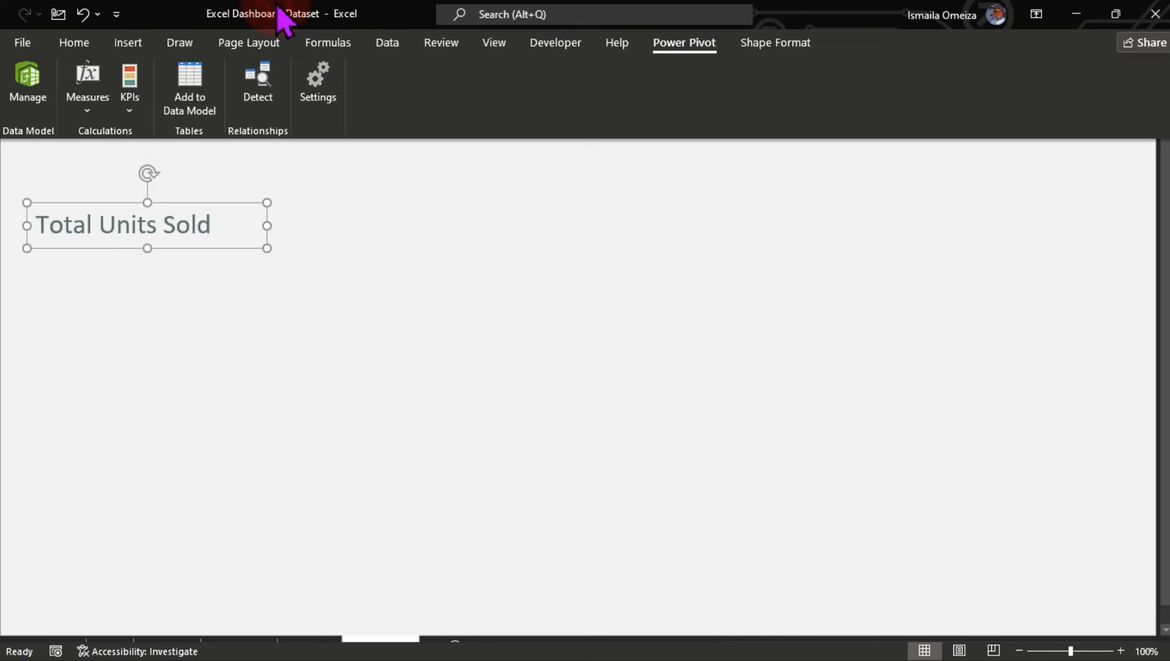
left_click(74, 42)
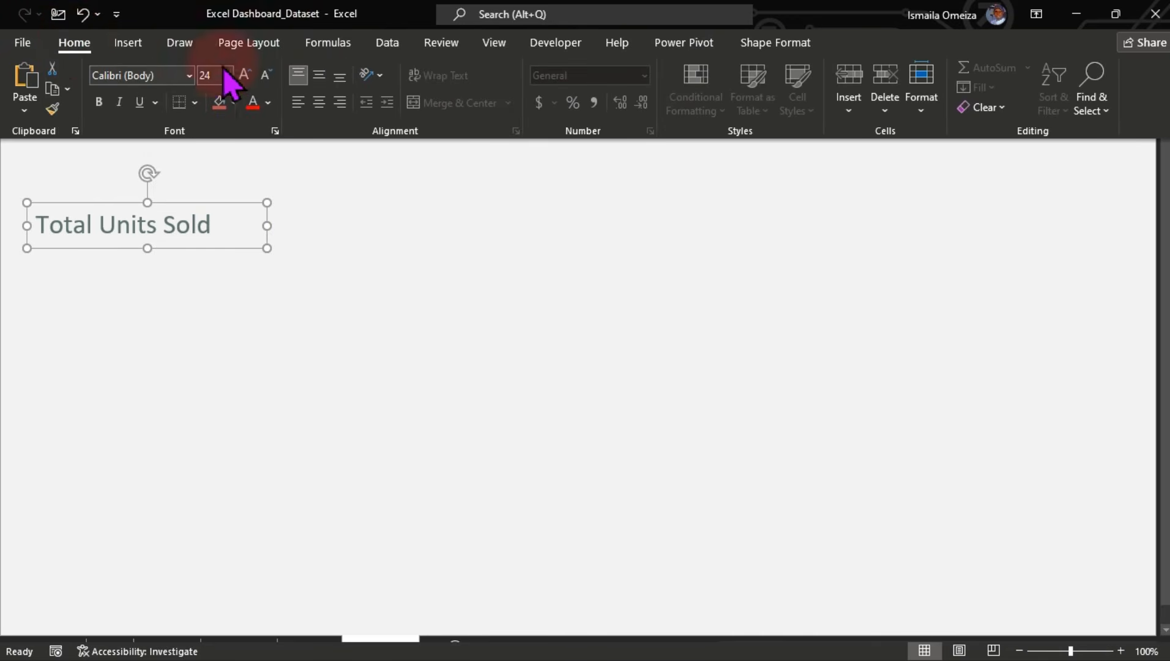
left_click(266, 75)
left_click(266, 75)
left_click(265, 76)
left_click(266, 75)
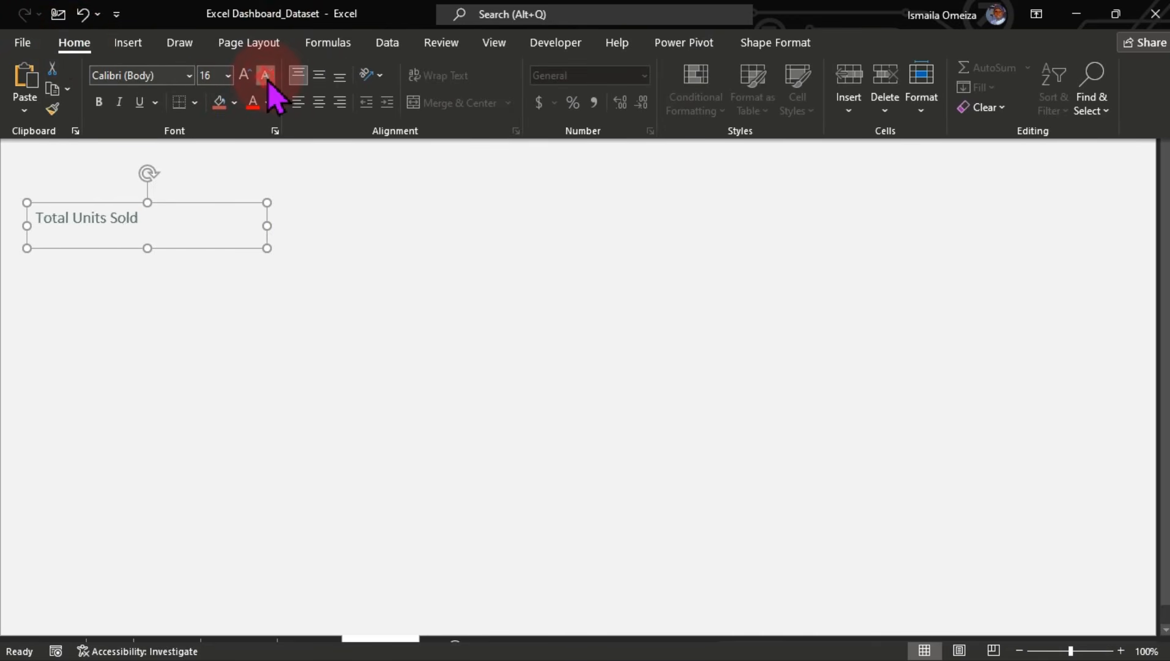
left_click(266, 75)
left_click(266, 75)
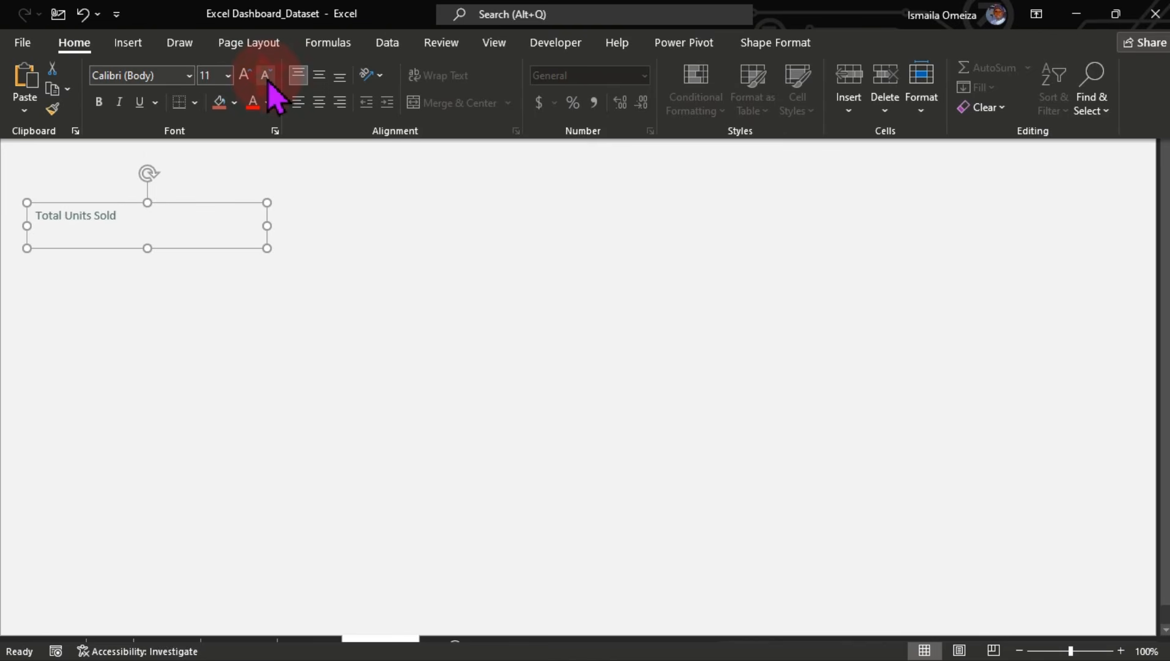
left_click(267, 77)
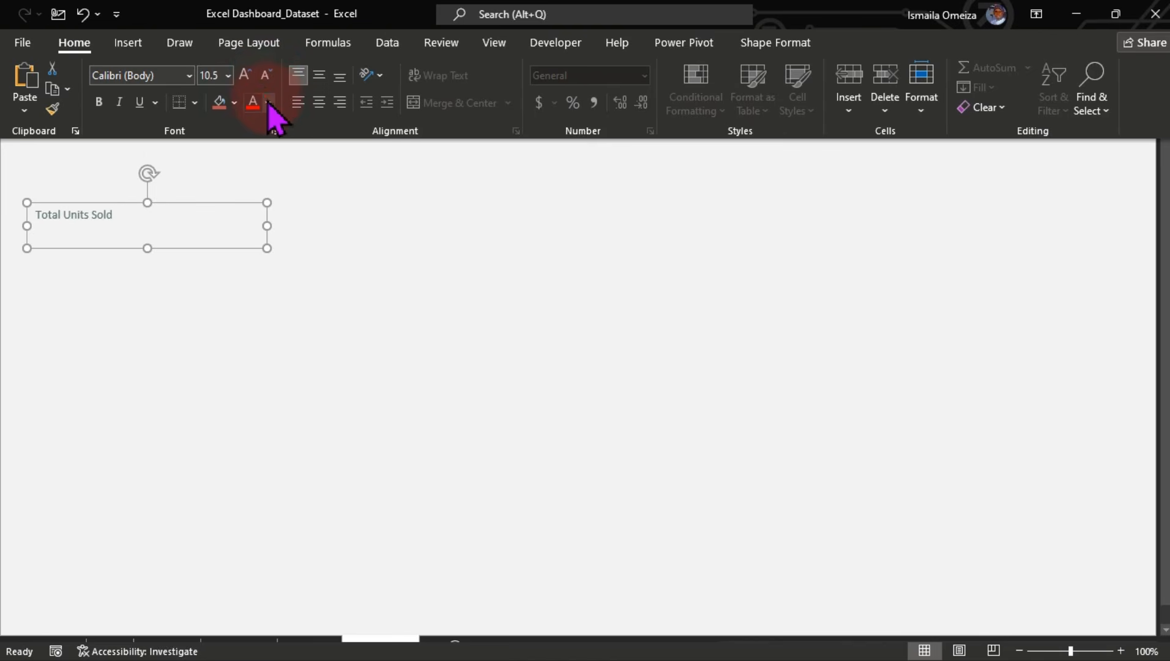
left_click(269, 102)
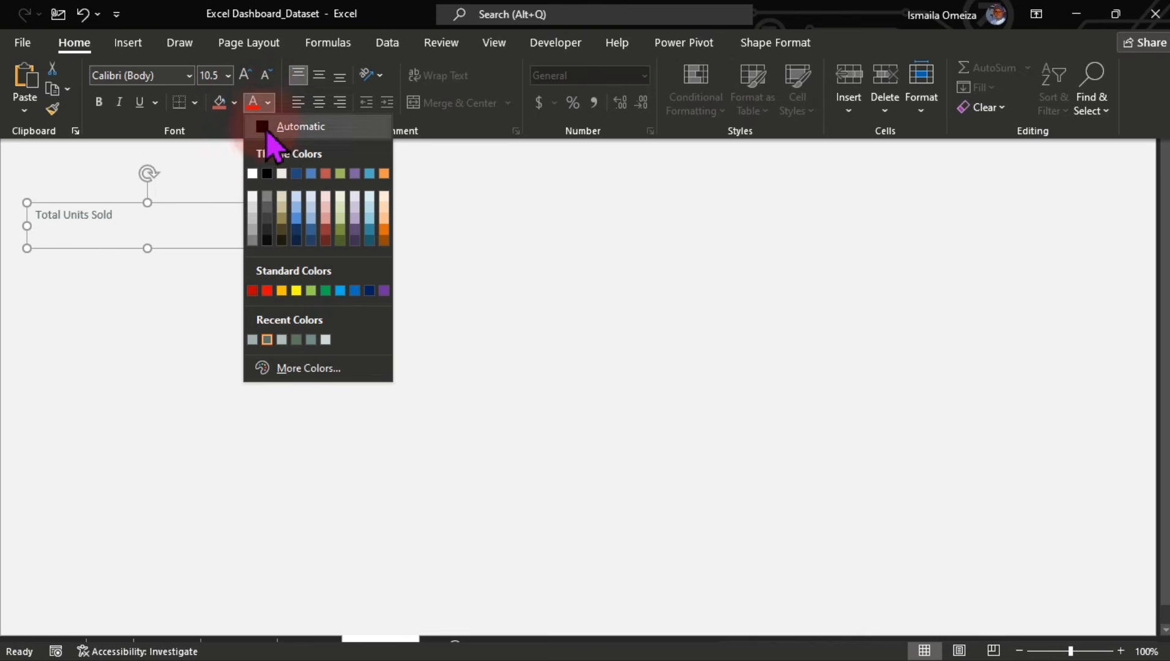
left_click(252, 197)
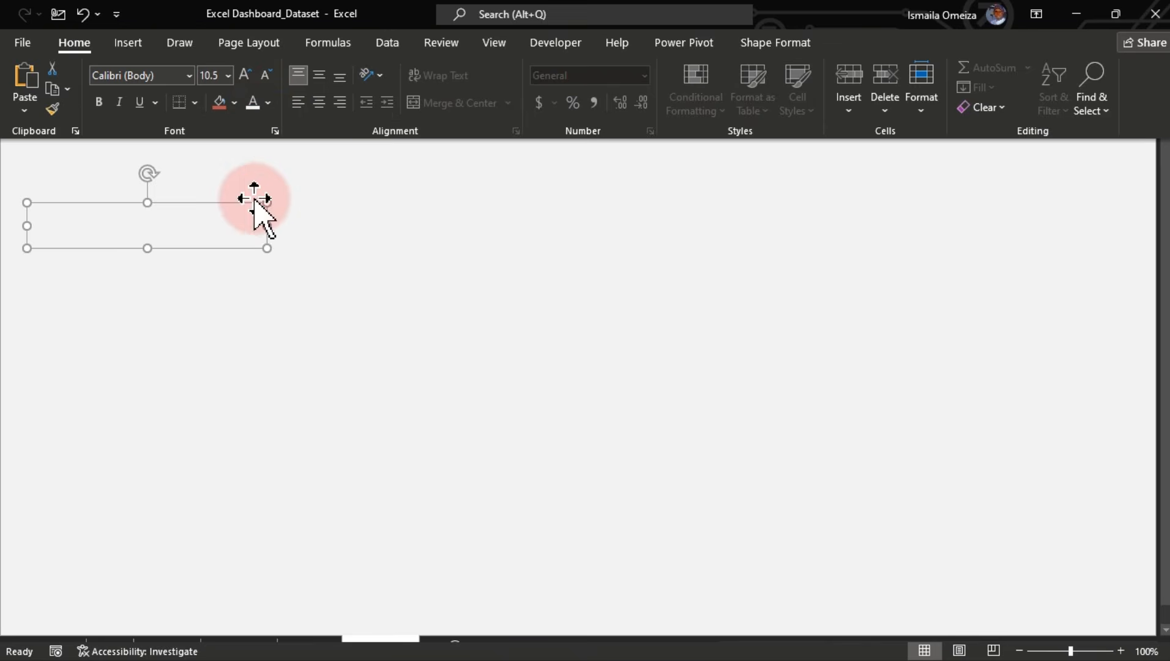
Place the Total Units Sold label beside the first square, with matching labels Overall Sales Revenue, Avg. Revenue per Customer and Avg. Revenue per Product beside the others
left_click_drag(267, 249, 246, 114)
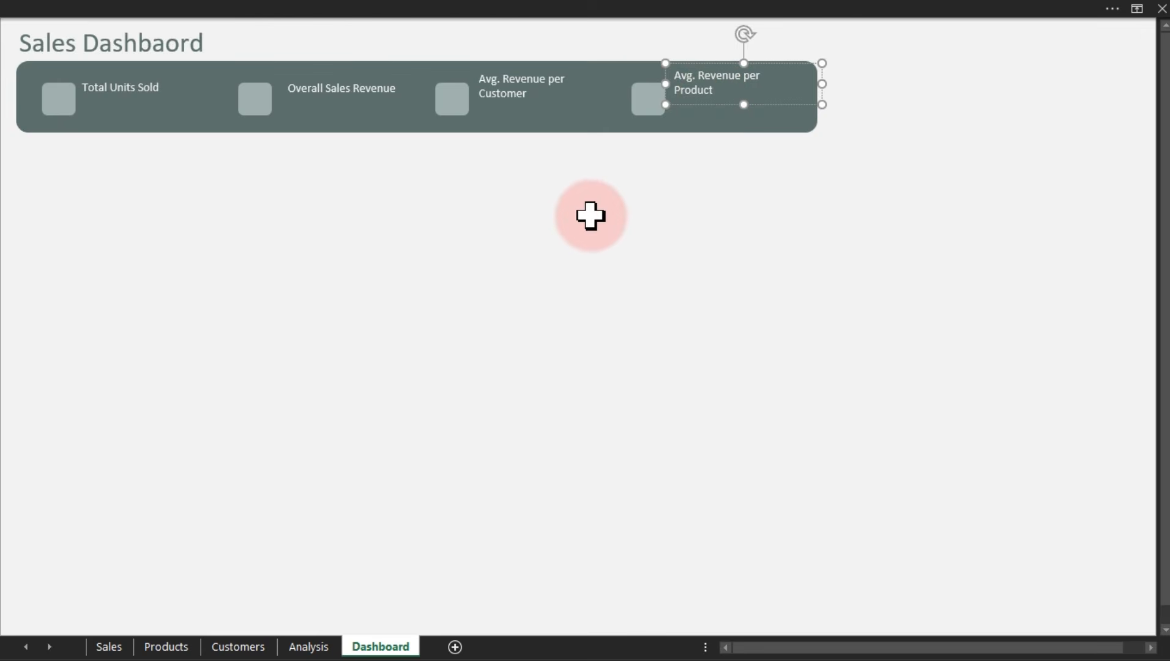
left_click(589, 215)
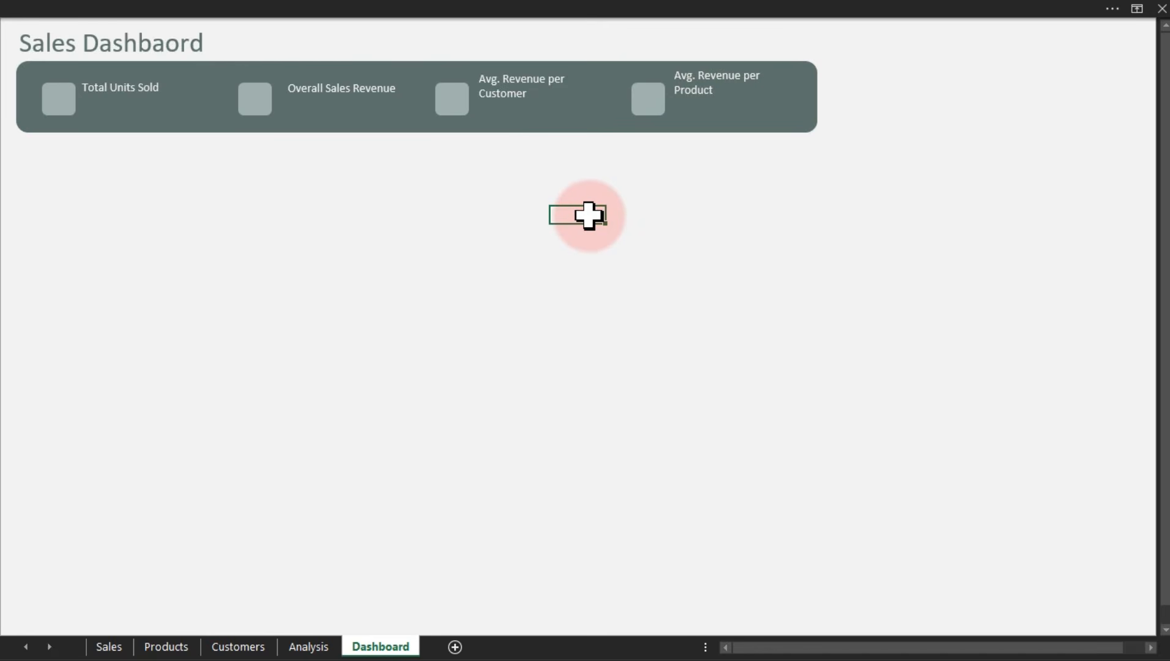
left_click(646, 109)
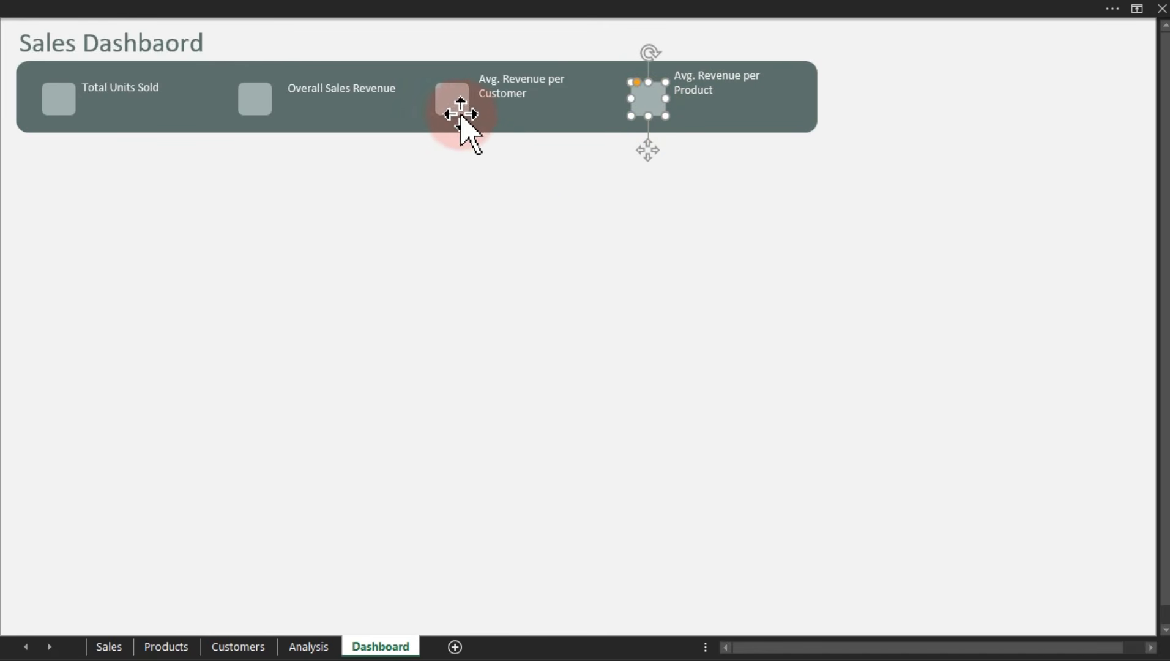
left_click(673, 91)
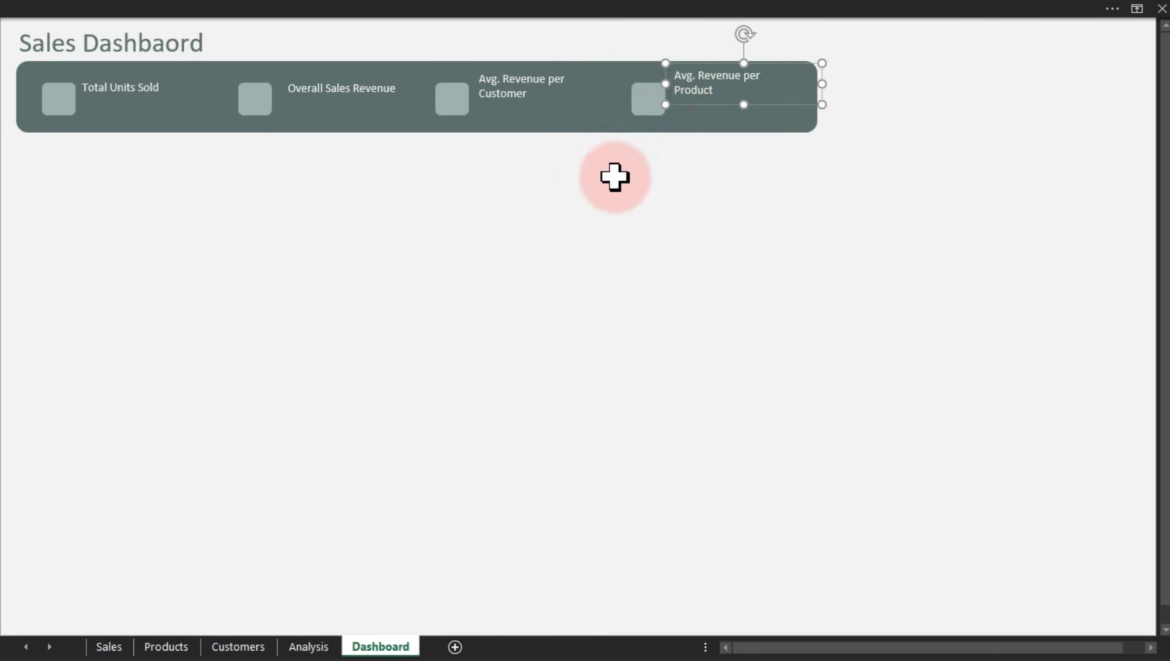
Duplicate the Total Units Sold label directly beneath the original and narrow the copy to fit before the second square
left_click(122, 98)
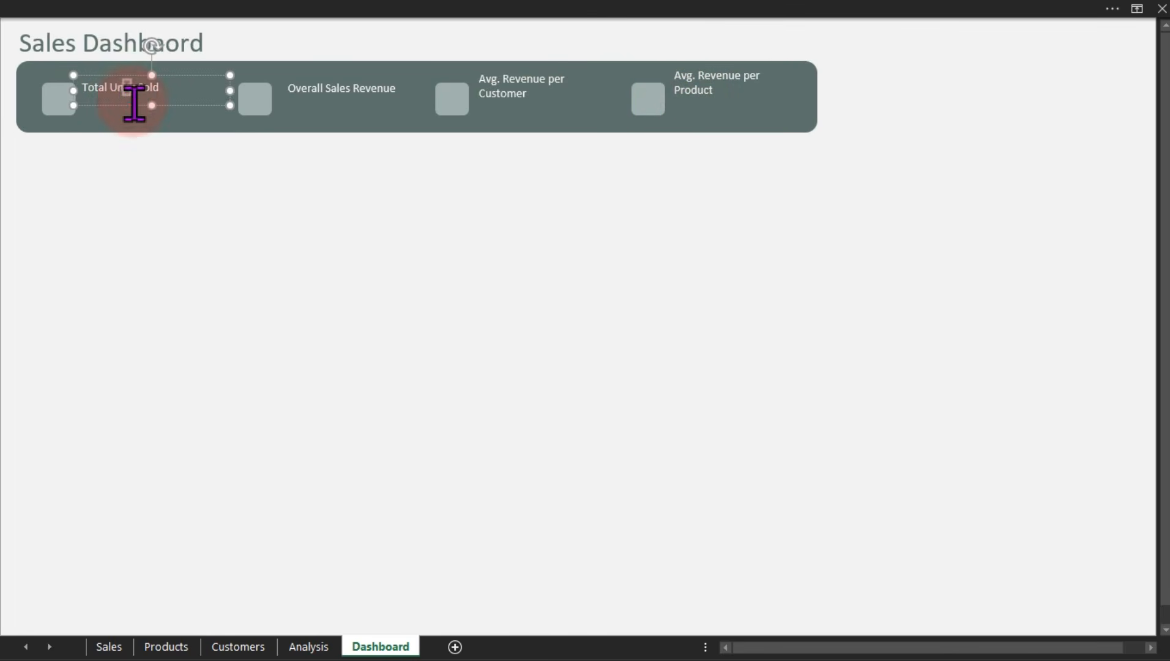
left_click_drag(126, 98, 170, 127)
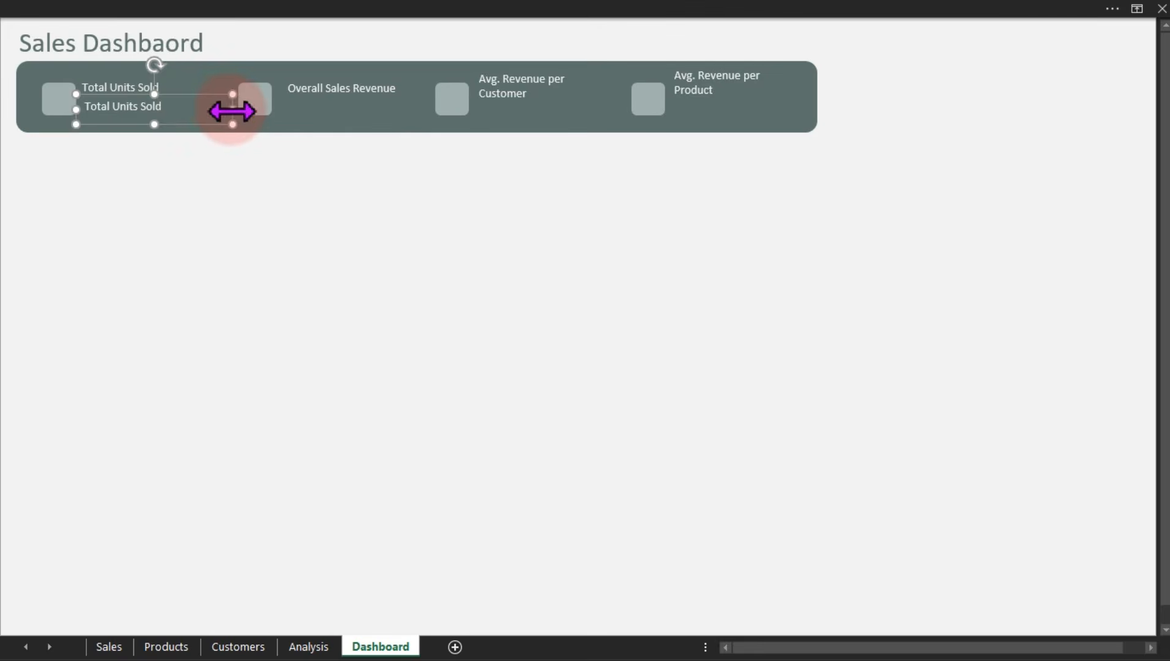
left_click_drag(232, 109, 216, 111)
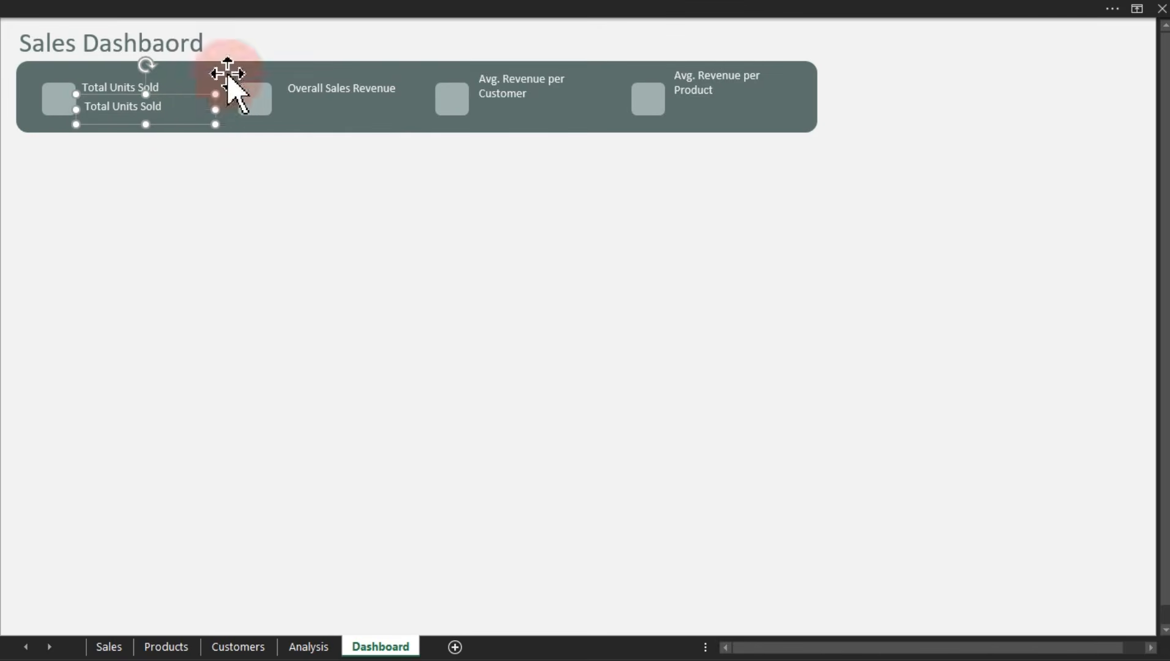
Show the formula bar and link the duplicated text box under Total Units Sold to =Analysis!B4
left_click(301, 18)
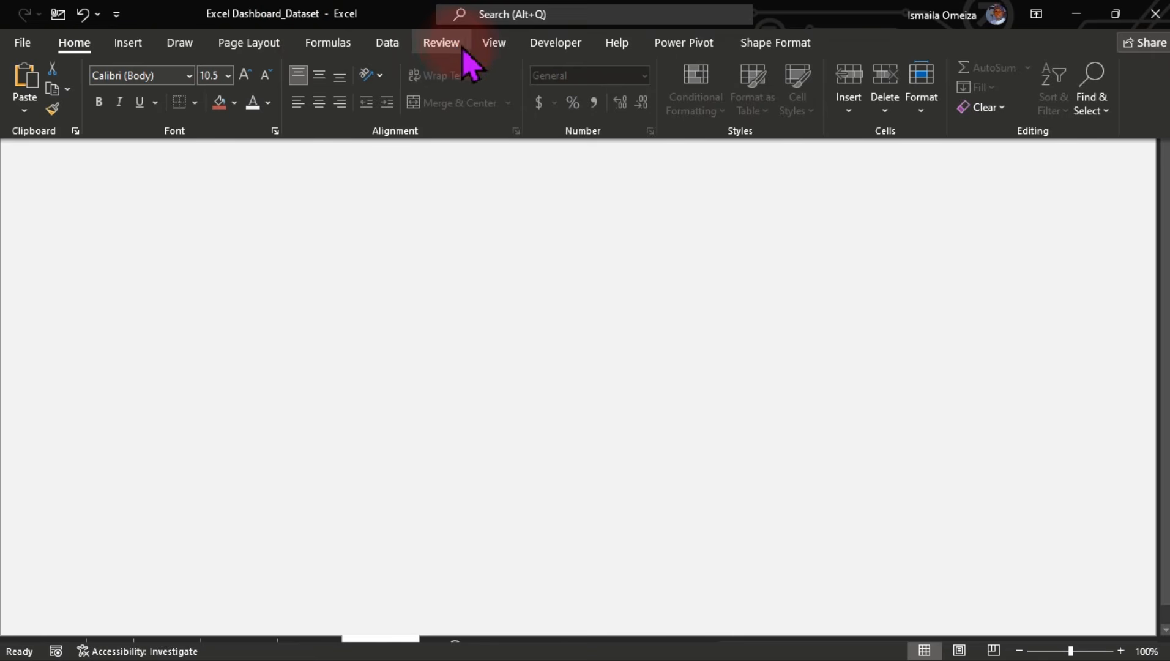
left_click(488, 48)
left_click(263, 75)
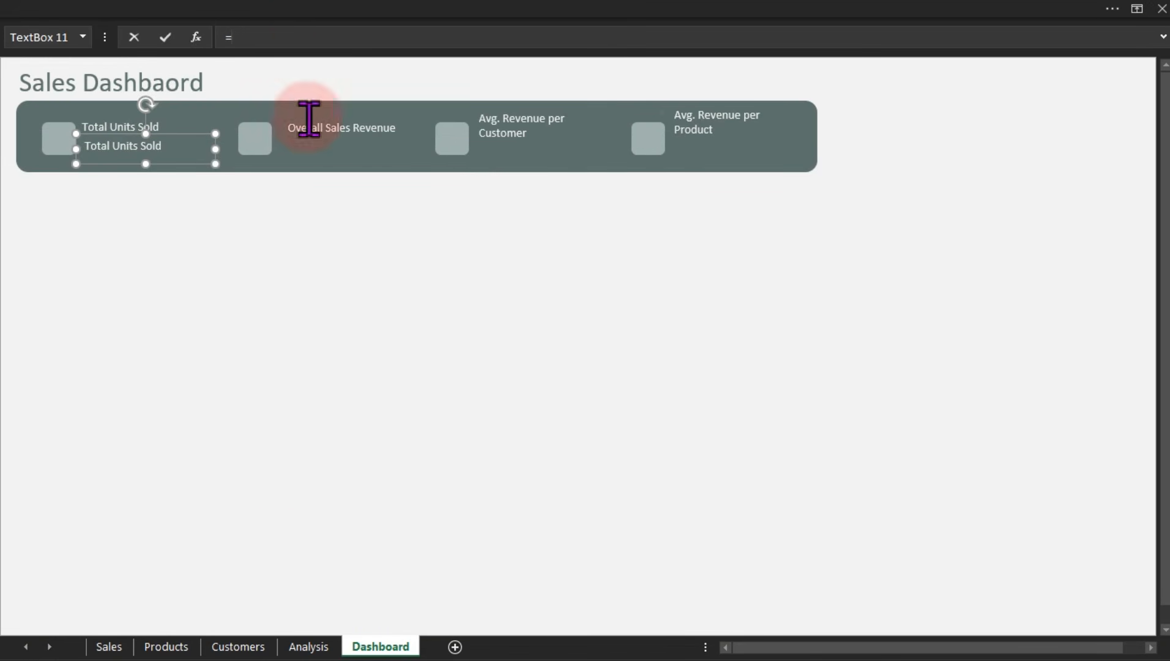
left_click(296, 647)
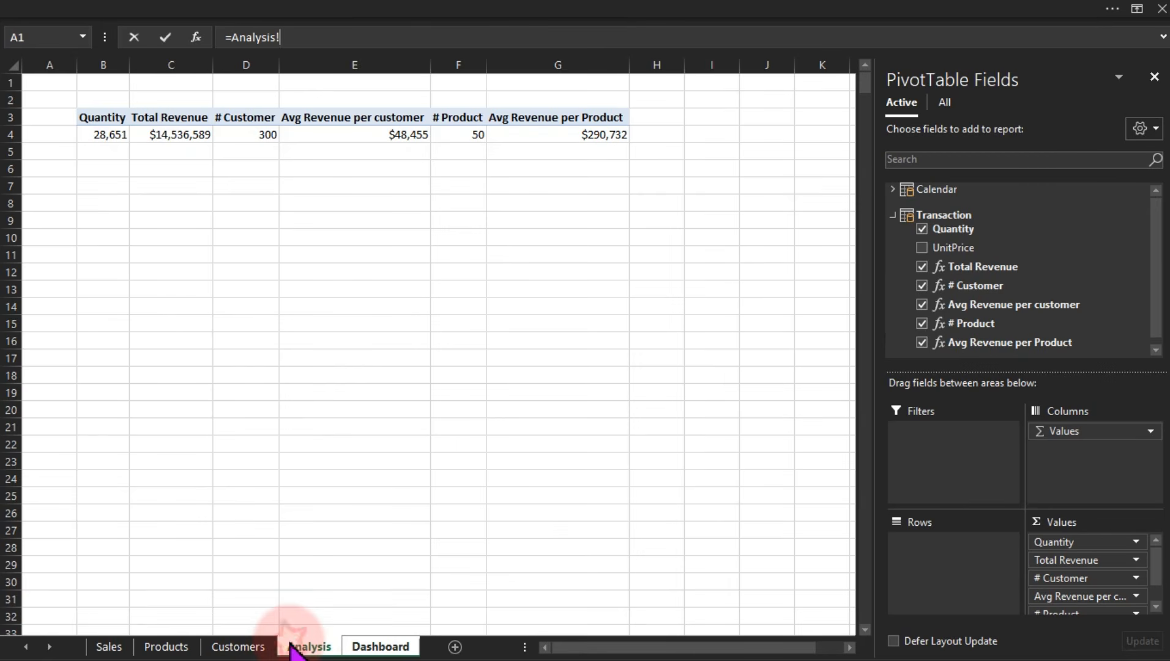
left_click(122, 147)
key("Return")
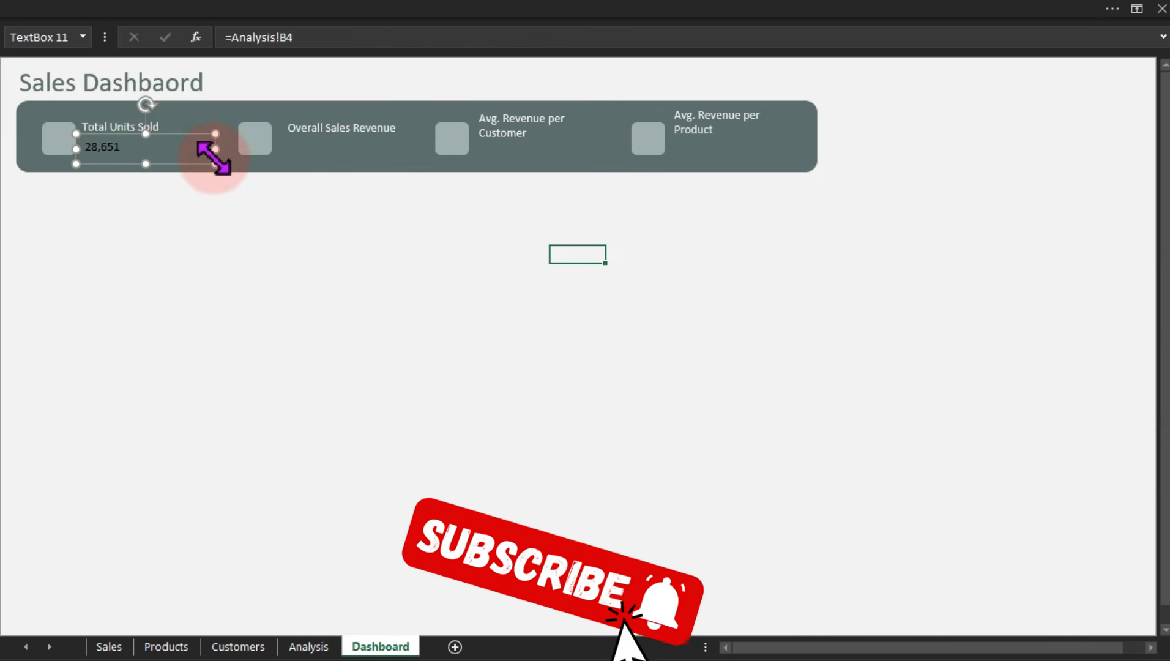
Narrow the linked value box, copy it beneath Overall Sales Revenue, and link the copy to =Analysis!C4
left_click_drag(216, 150, 379, 163)
key("ctrl+d")
left_click(288, 38)
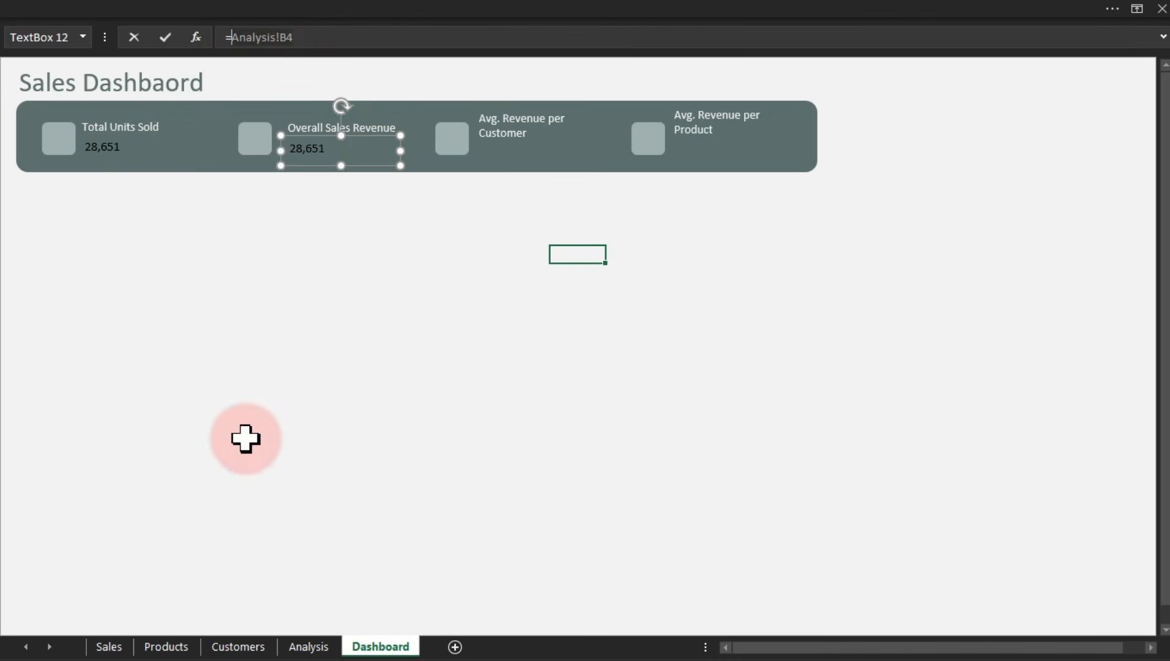
left_click(306, 648)
left_click(202, 134)
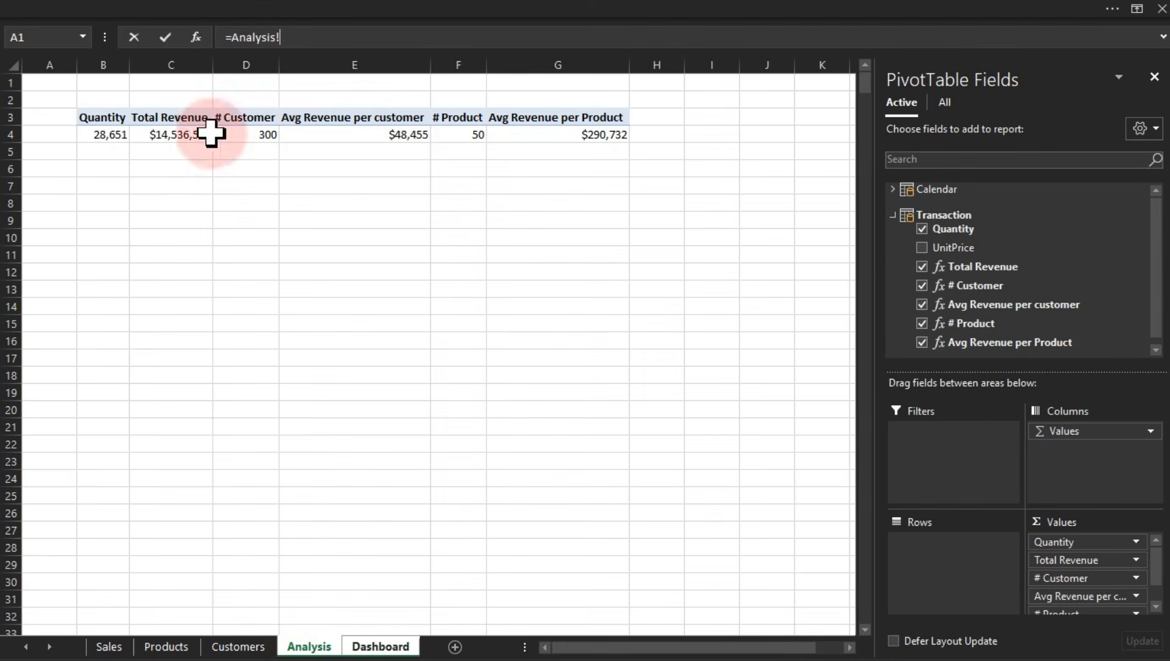
key("Return")
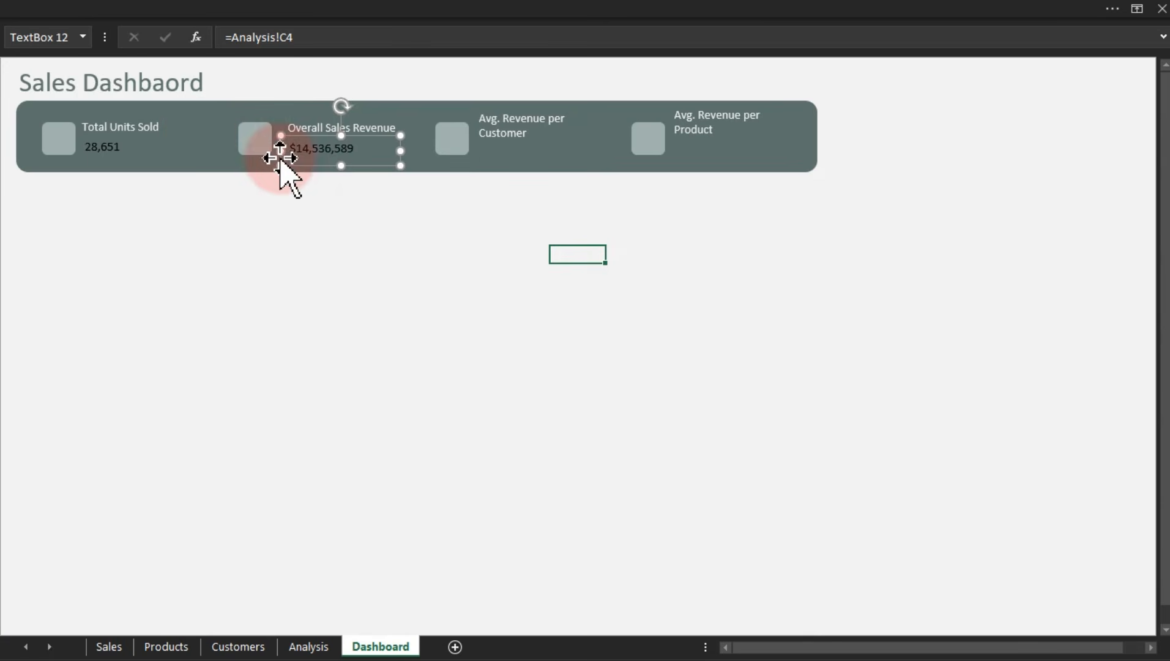
Copy the revenue value box beneath Avg. Revenue per Customer and link the copy to =Analysis!E4
left_click_drag(280, 162, 512, 166)
left_click_drag(293, 37, 231, 37)
left_click(307, 647)
left_click(342, 135)
key("Return")
Copy the customer average value box beneath Avg. Revenue per Product and link the copy to =Analysis!G4
left_click_drag(513, 166, 703, 169)
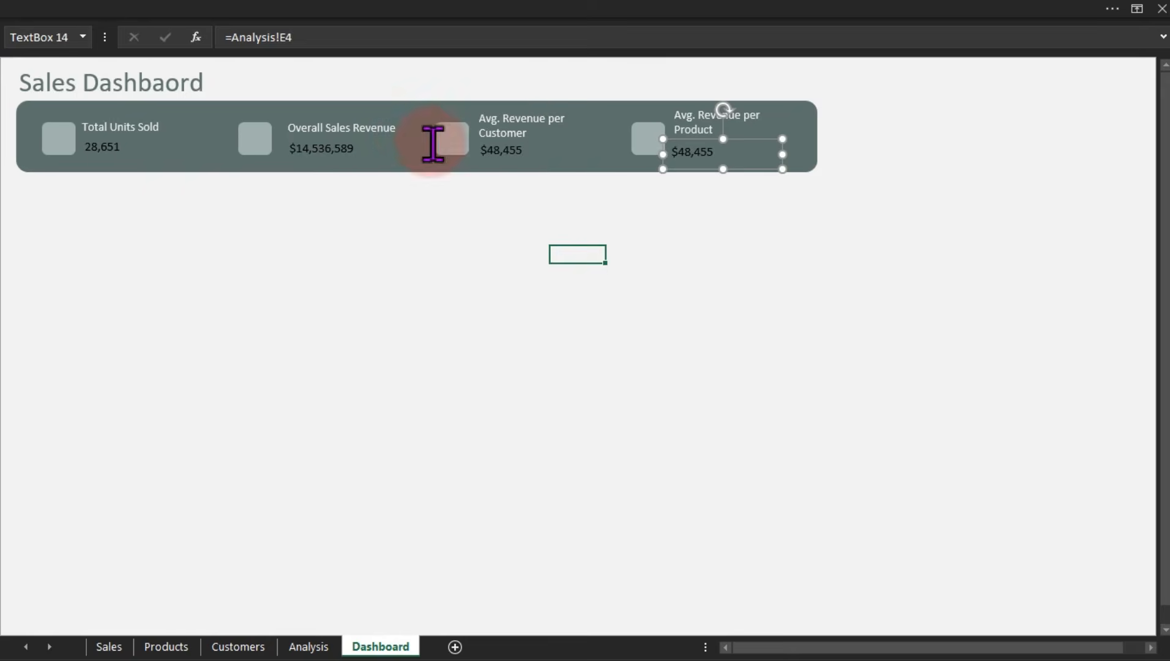
left_click_drag(294, 37, 230, 38)
left_click(316, 647)
left_click(489, 134)
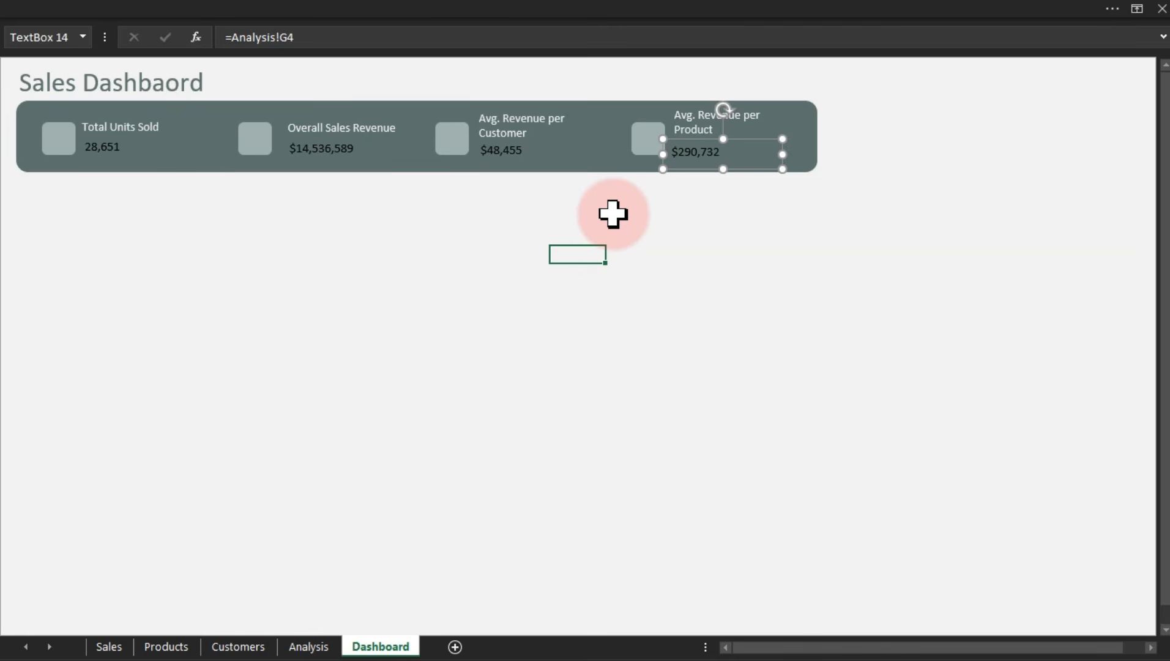
Select all four linked value boxes in the banner and apply the same light font colour as the labels
left_click(506, 158)
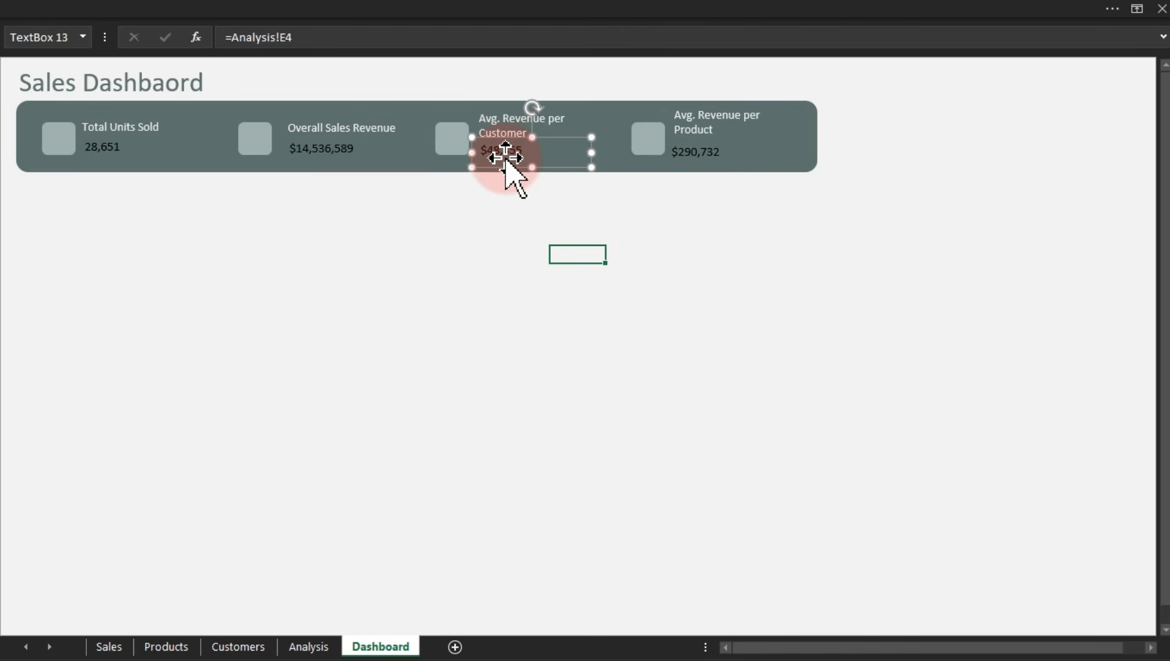
left_click(679, 160, "shift")
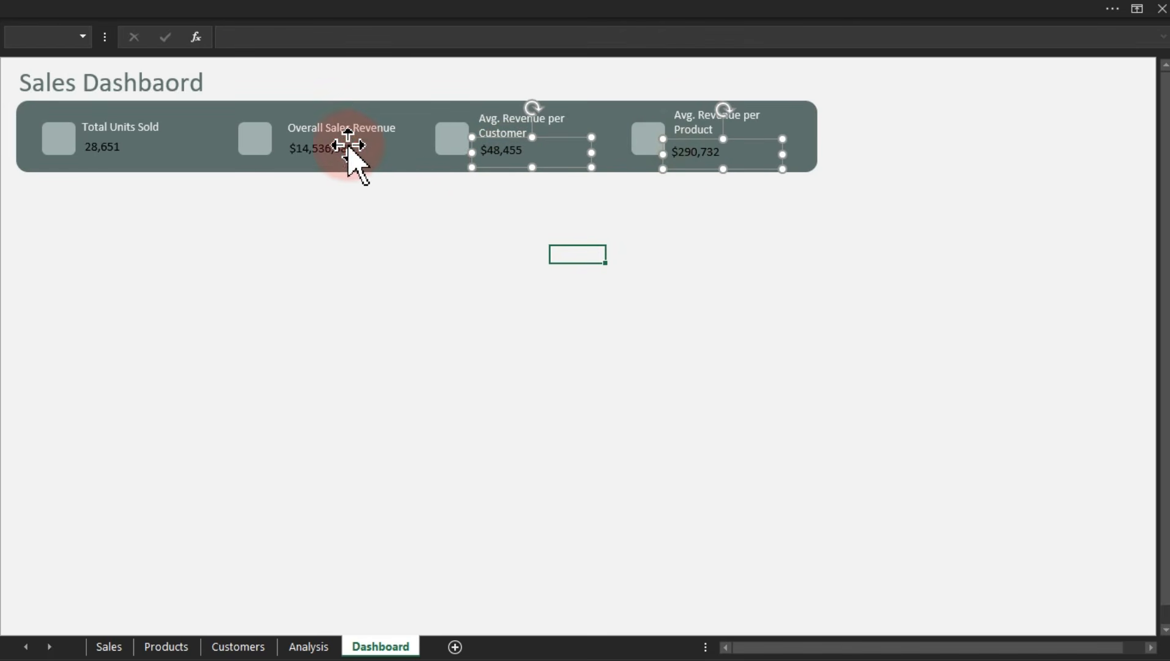
left_click(102, 150, "shift")
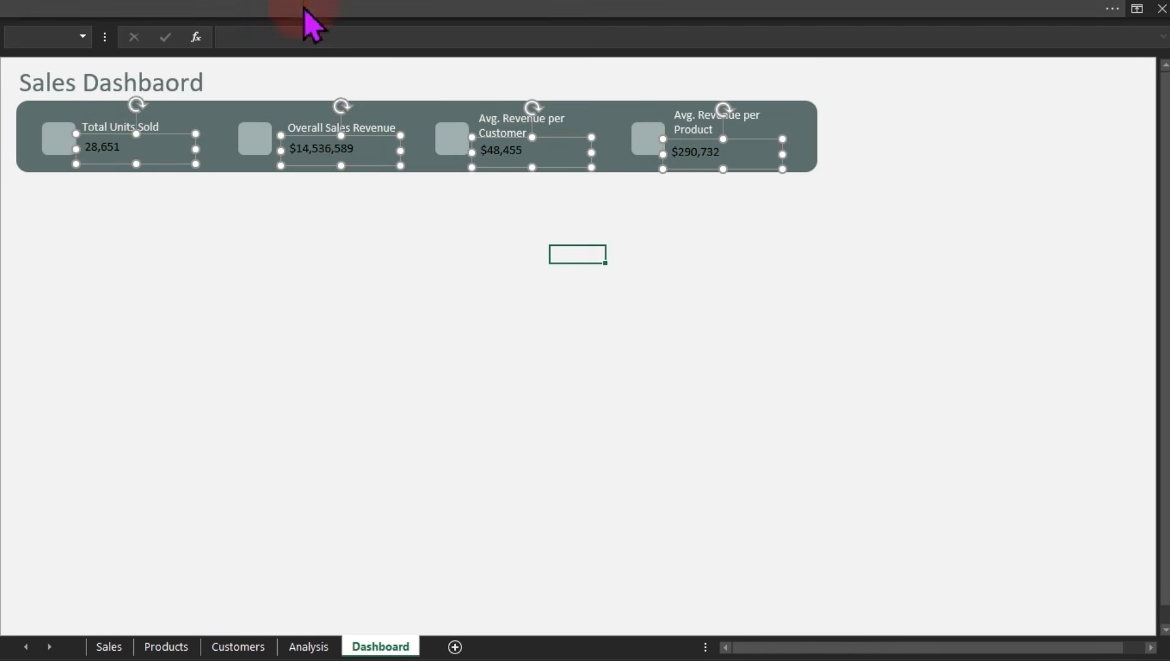
left_click(334, 19)
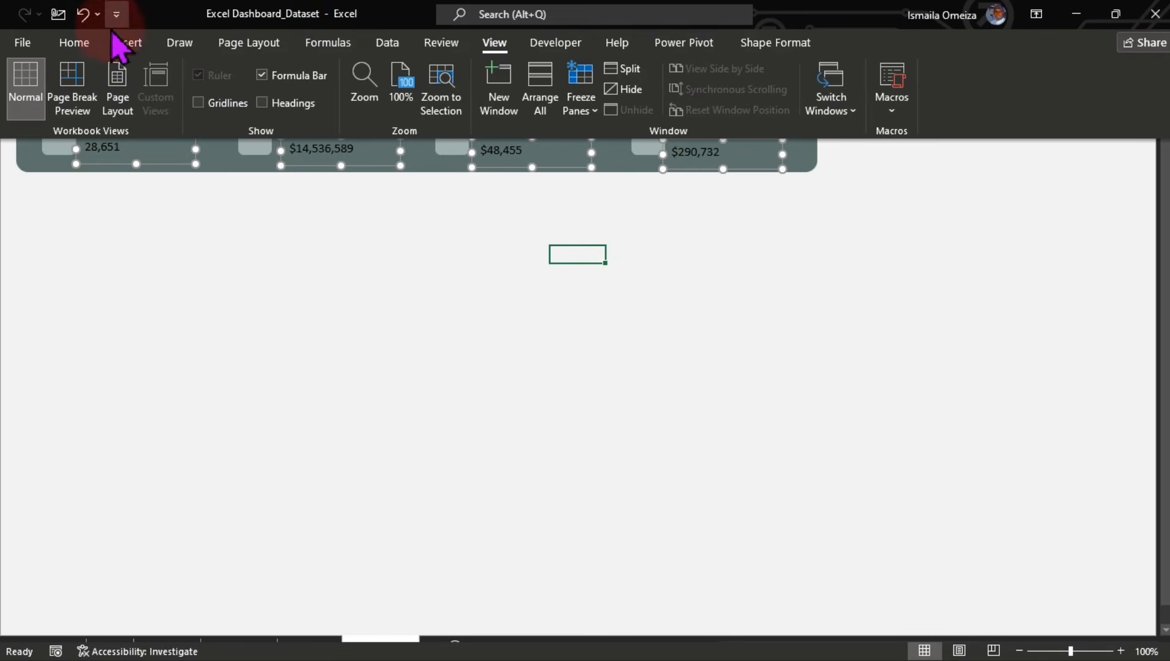
left_click(74, 43)
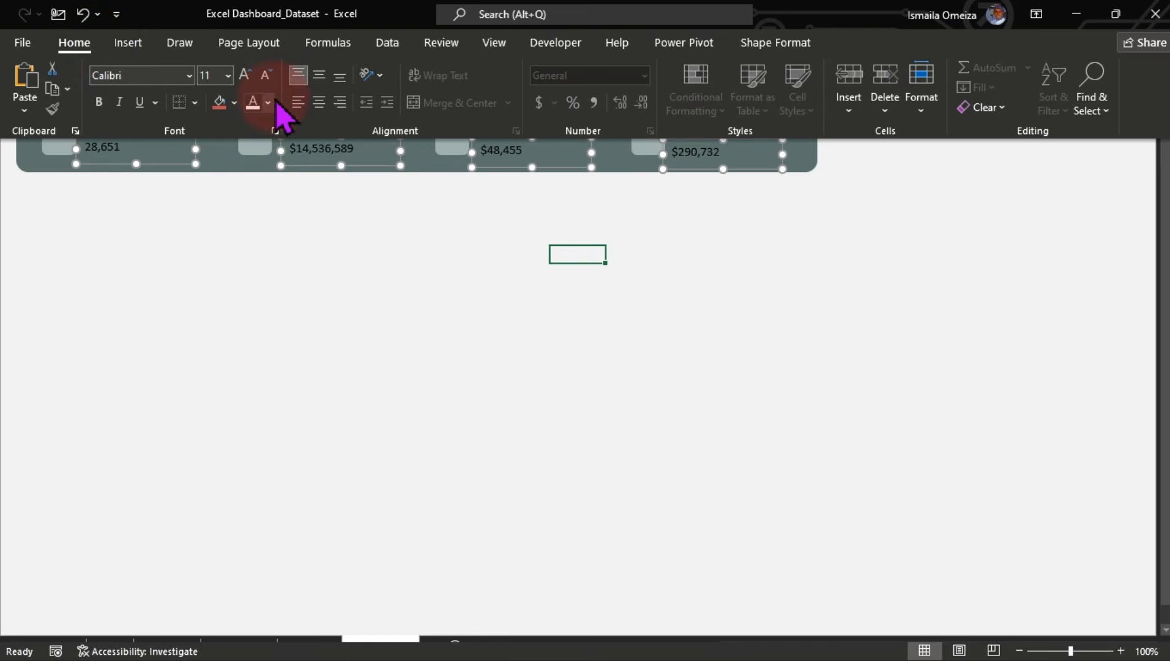
left_click(255, 108)
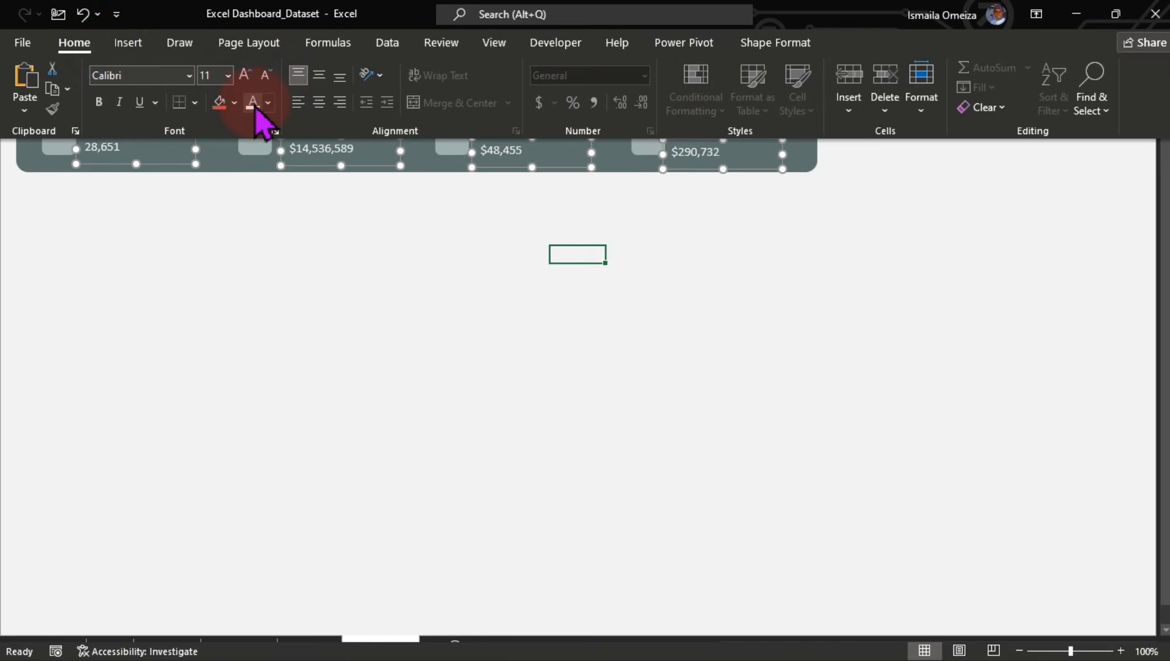
Set the font size of the four selected value boxes to 16
left_click(209, 75)
type("16")
key("Return")
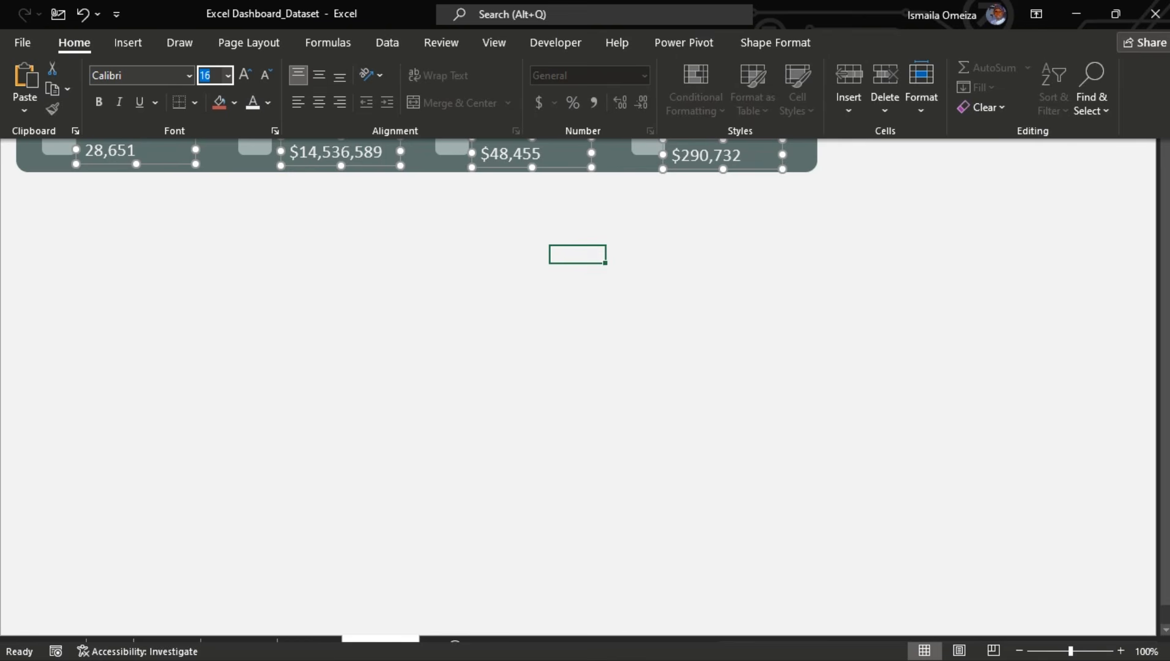
left_click(234, 237)
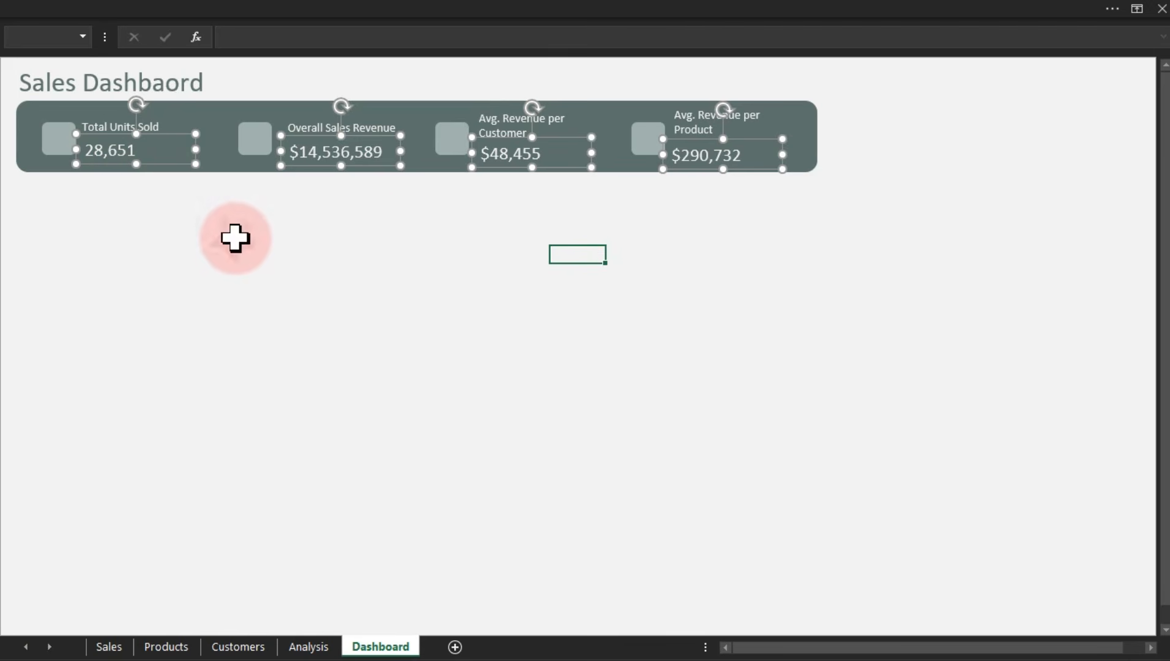
Align the four selected value boxes in the banner to the same top edge
left_click(319, 14)
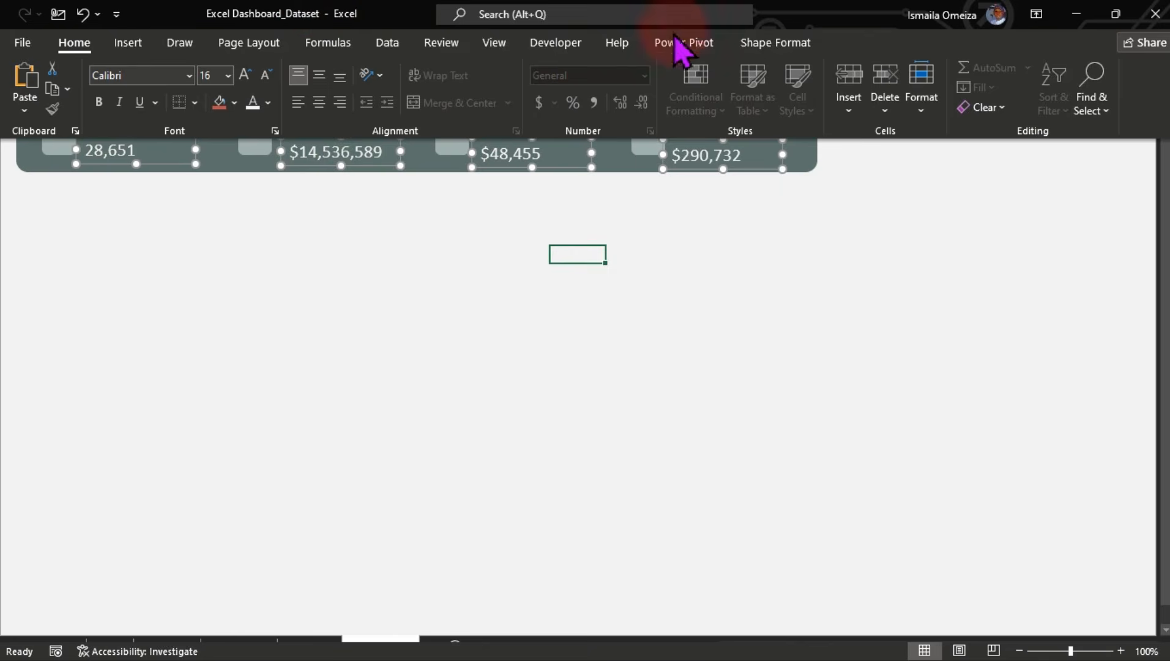
left_click(751, 44)
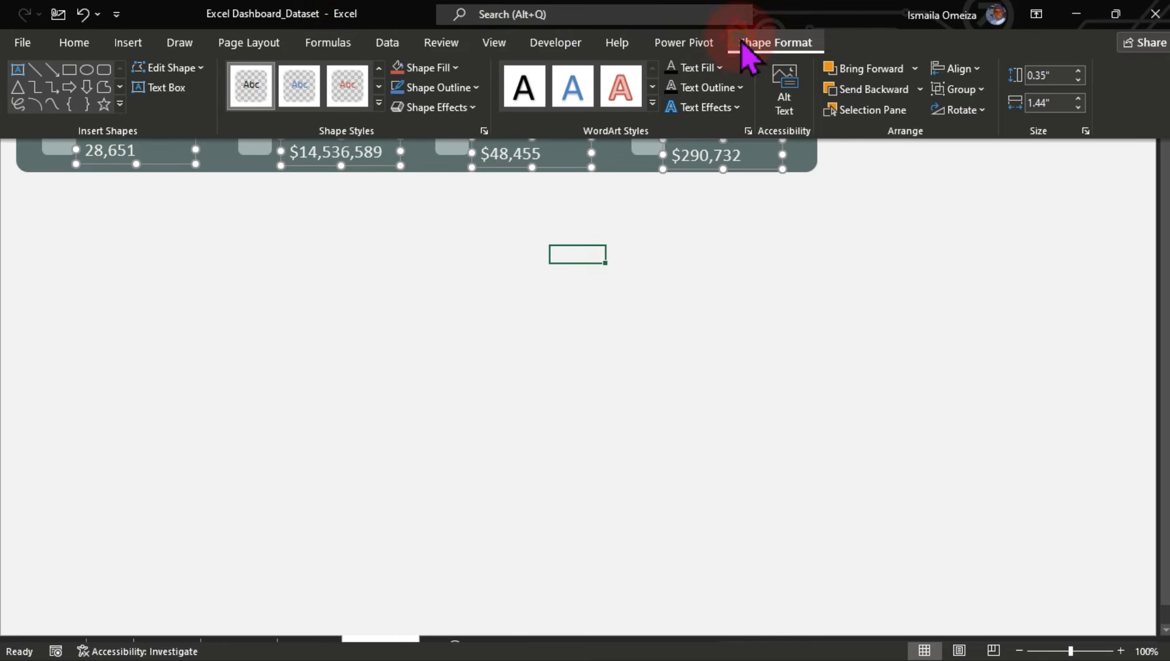
left_click(972, 69)
left_click(1006, 169)
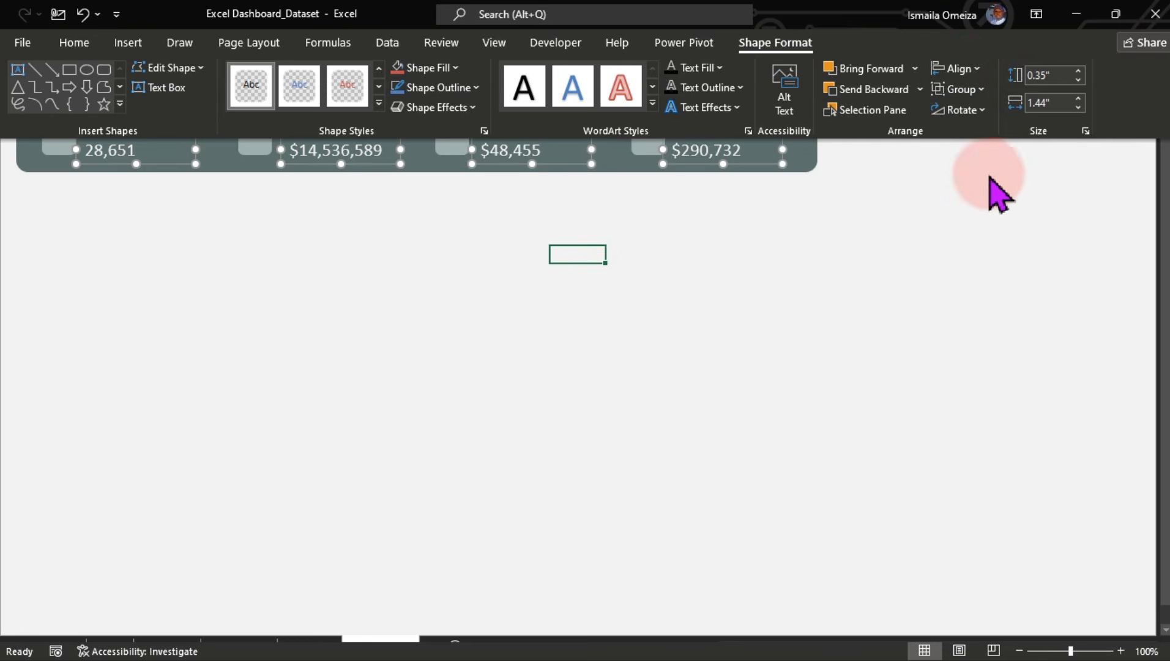
left_click(775, 254)
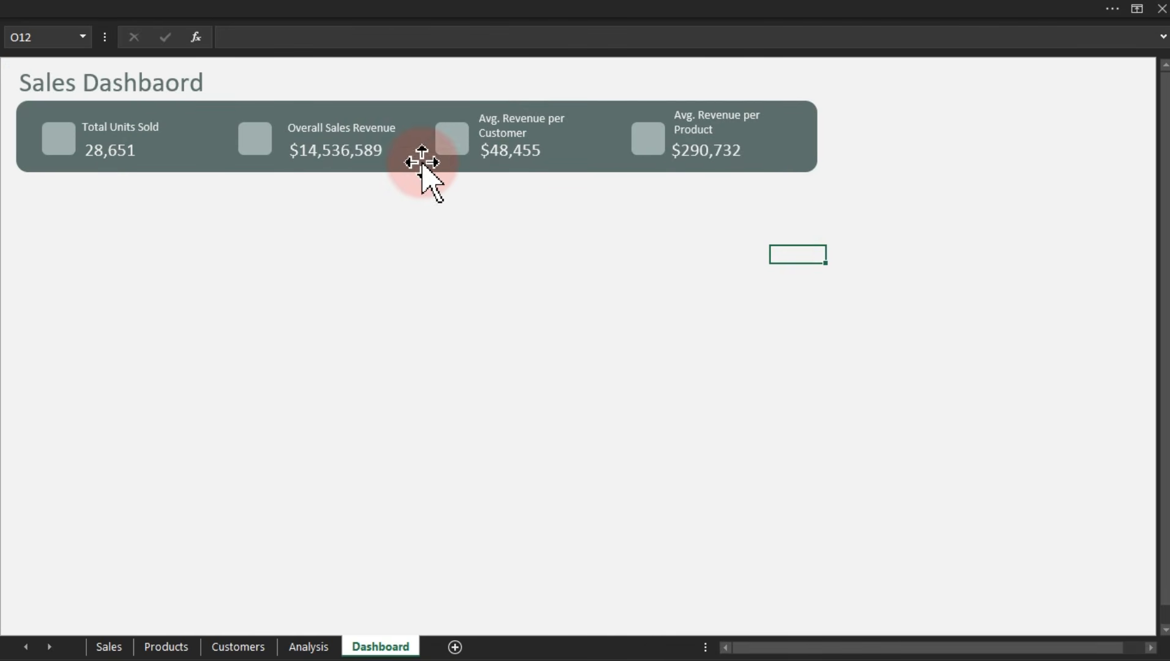
Select the four small rounded squares in the banner and nudge them slightly down together
left_click(245, 134)
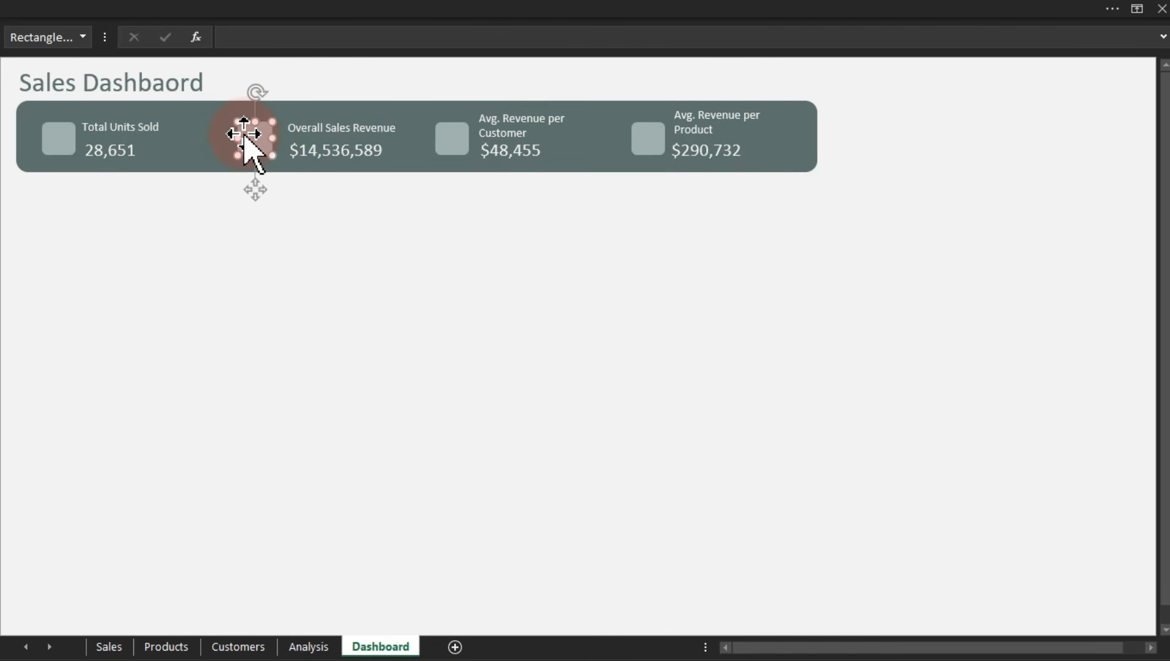
left_click(46, 139, "ctrl")
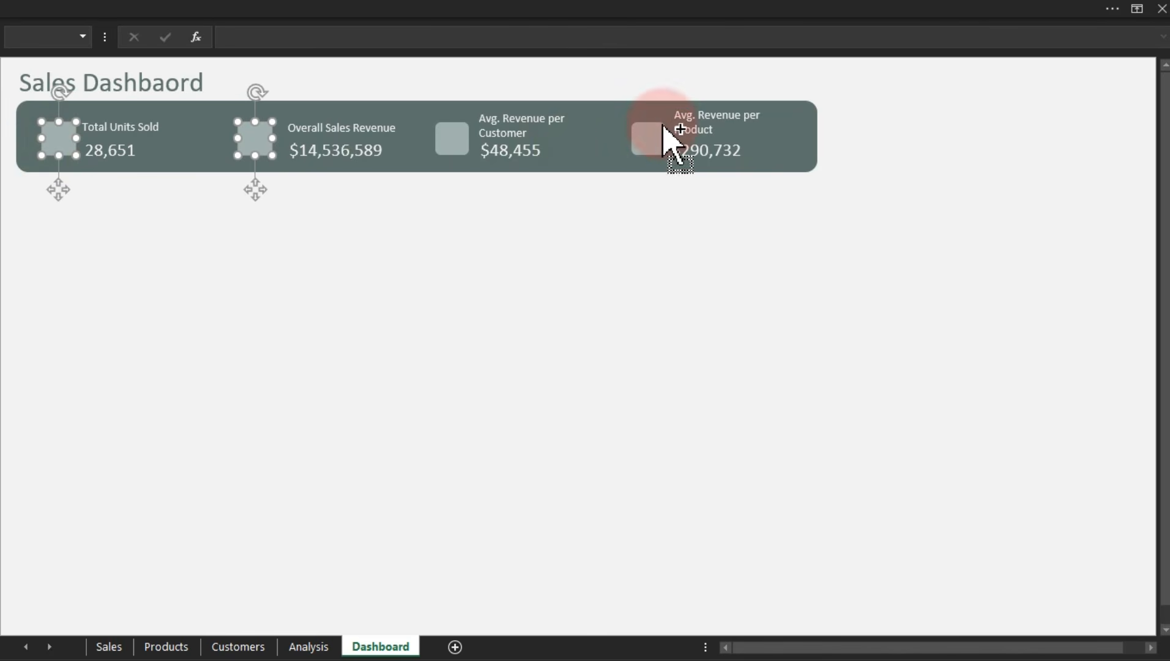
left_click(647, 139, "ctrl")
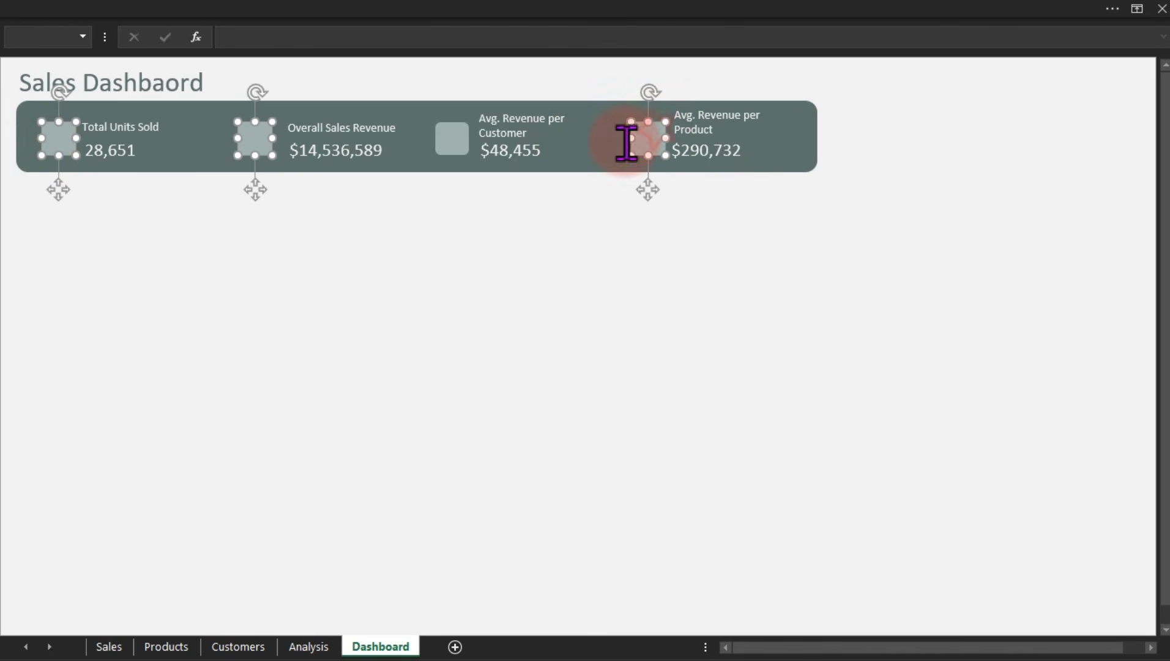
left_click(438, 141, "ctrl")
key("Down")
key("Down")
key("Down")
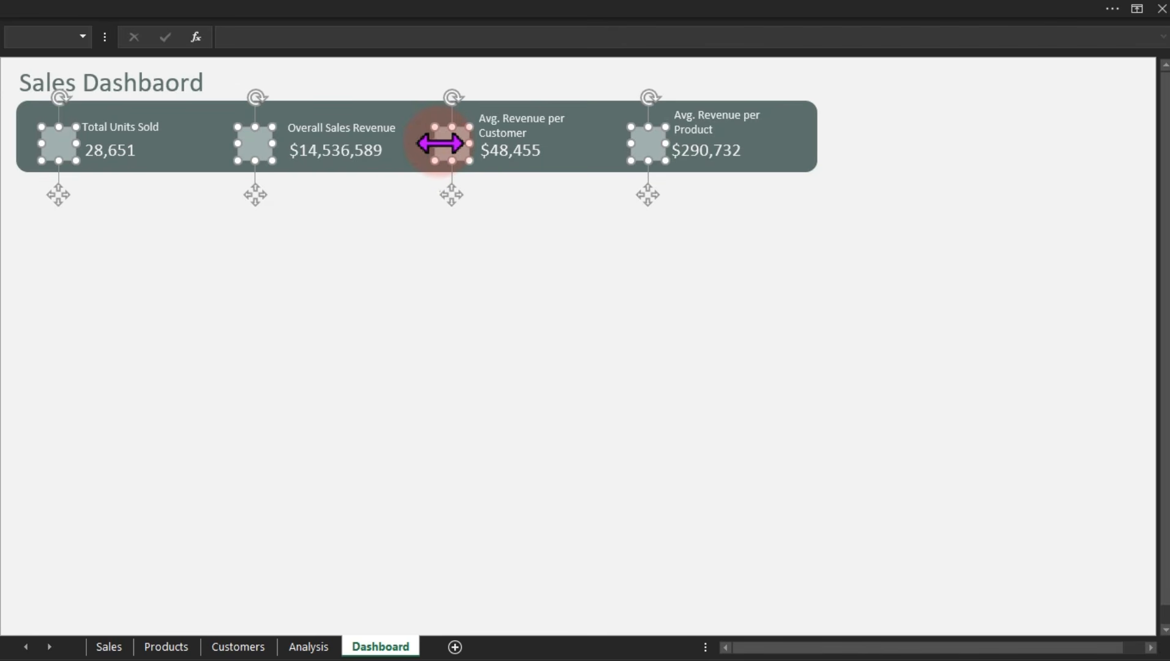
left_click(586, 275)
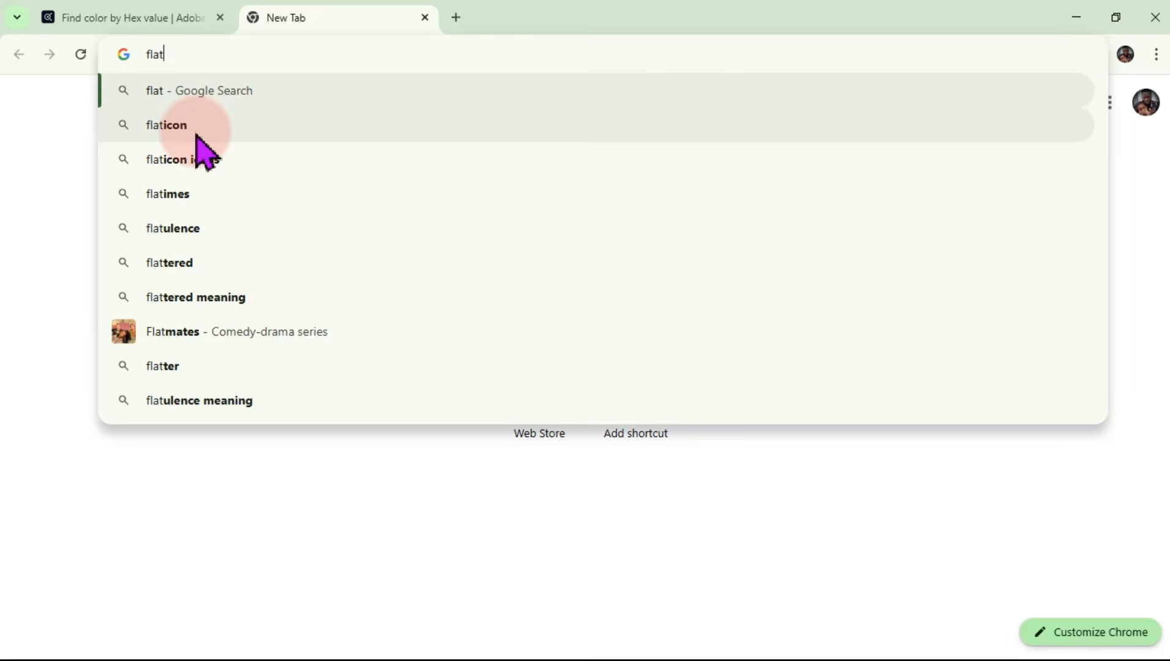
Switch to the browser, search for flaticon, open the Flaticon site and dismiss its sign-in prompt
left_click(191, 131)
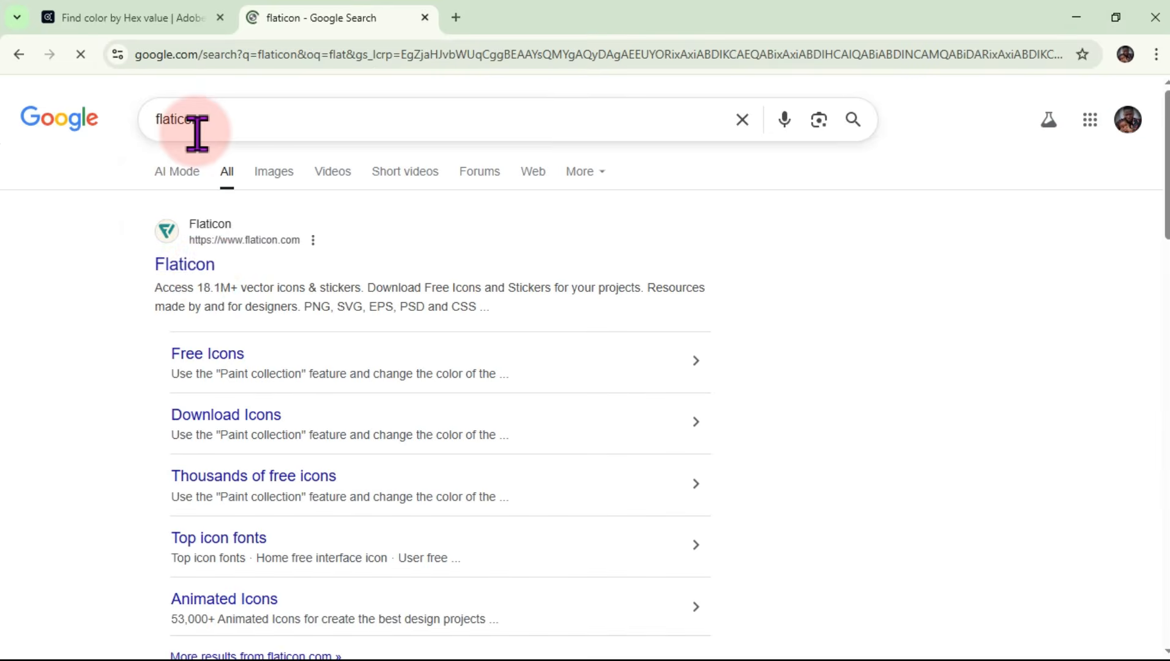
left_click(203, 267)
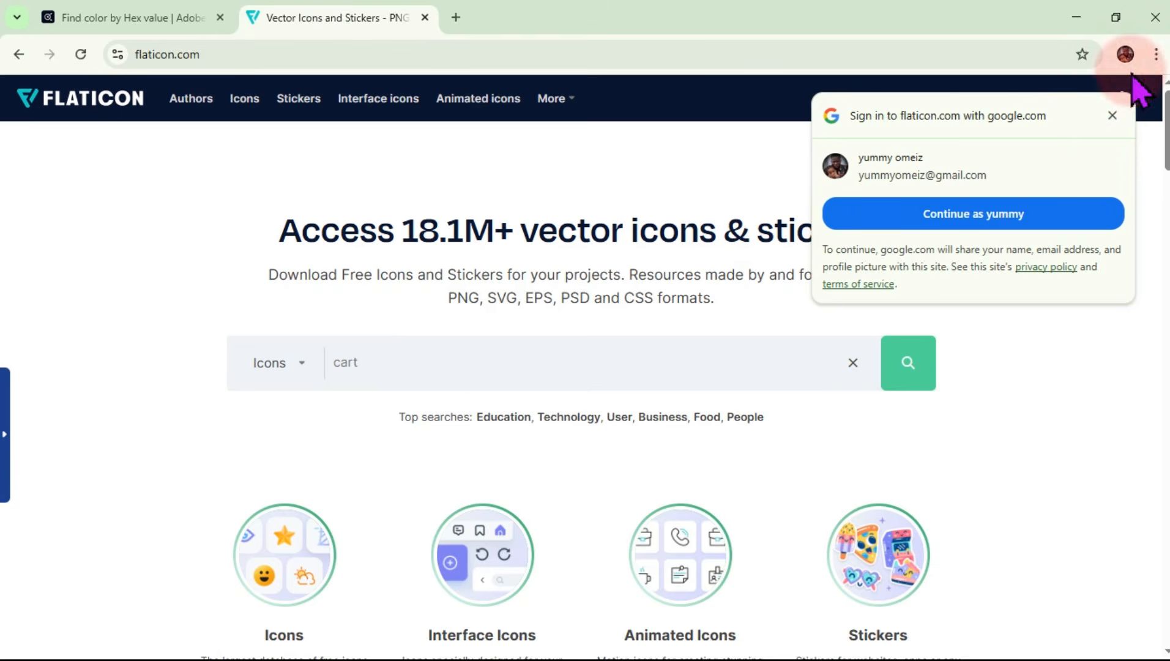
left_click(1112, 115)
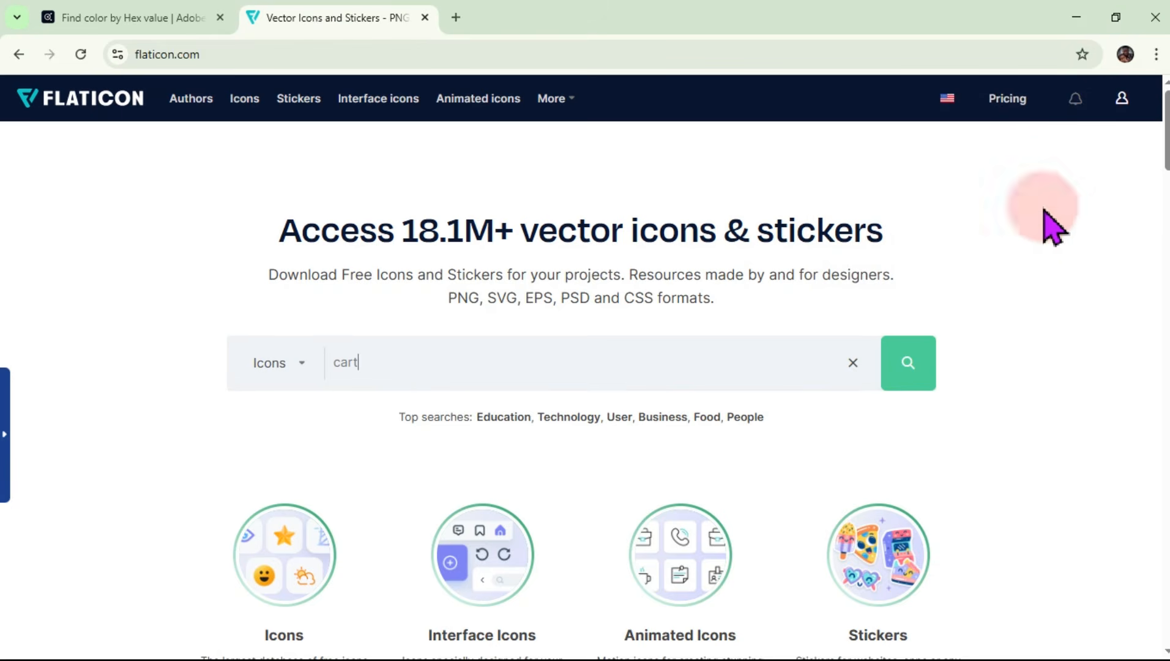
Search Flaticon for cart icons and download the first shopping cart as a free PNG
left_click(615, 371)
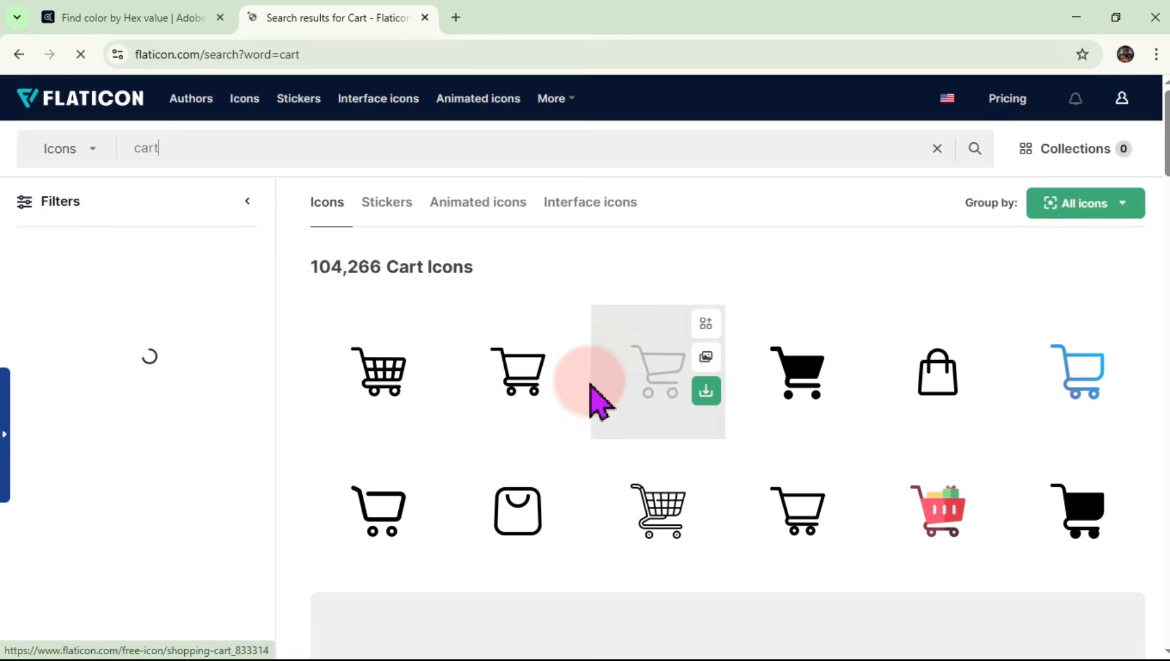
left_click(427, 390)
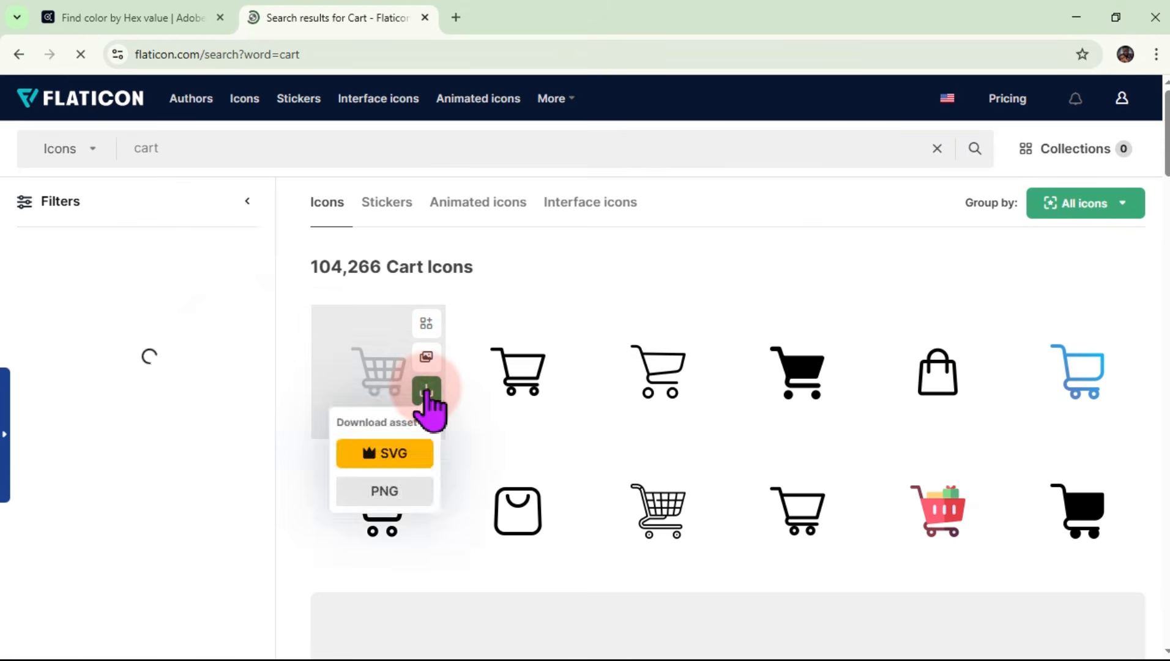
left_click(428, 389)
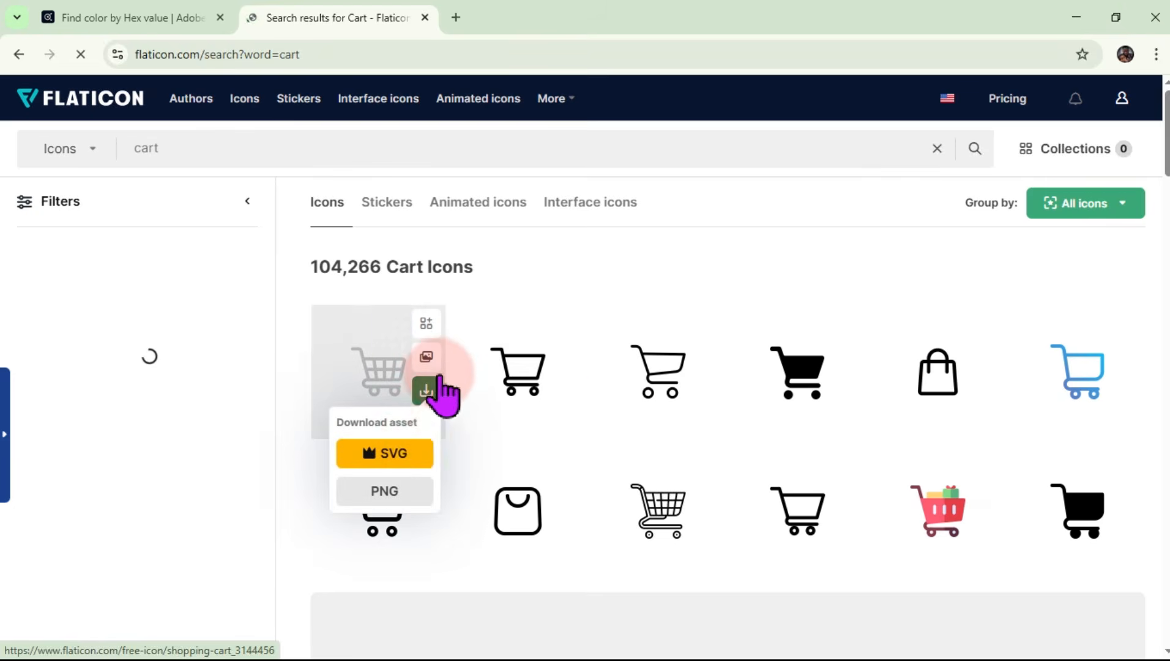
left_click(404, 493)
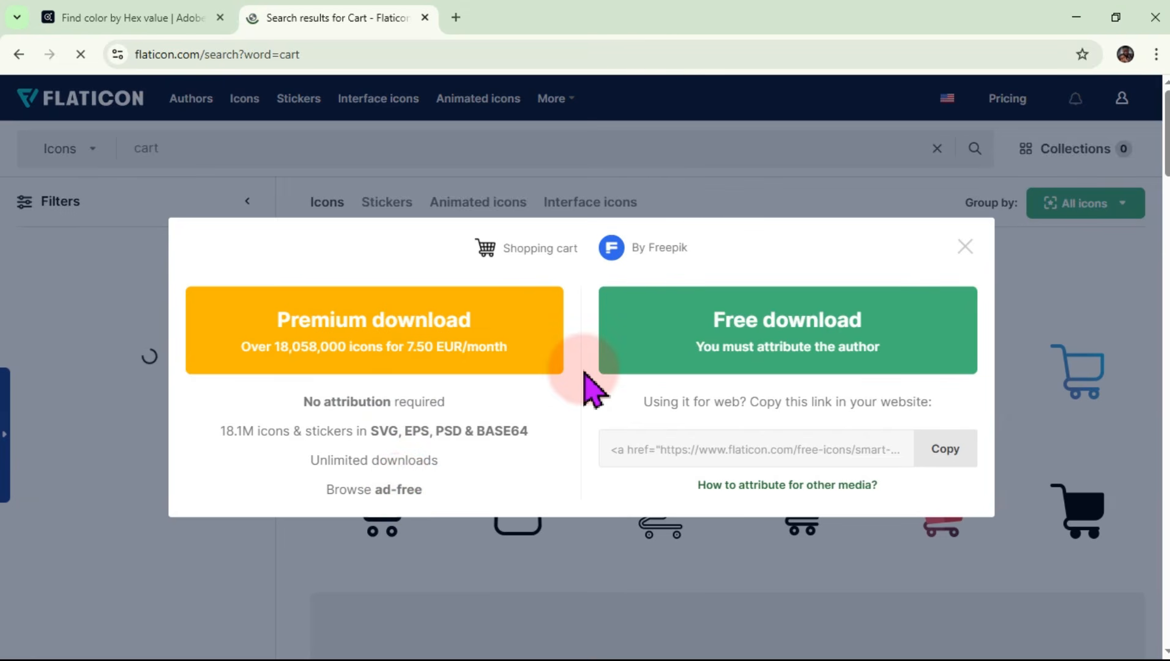
left_click(698, 343)
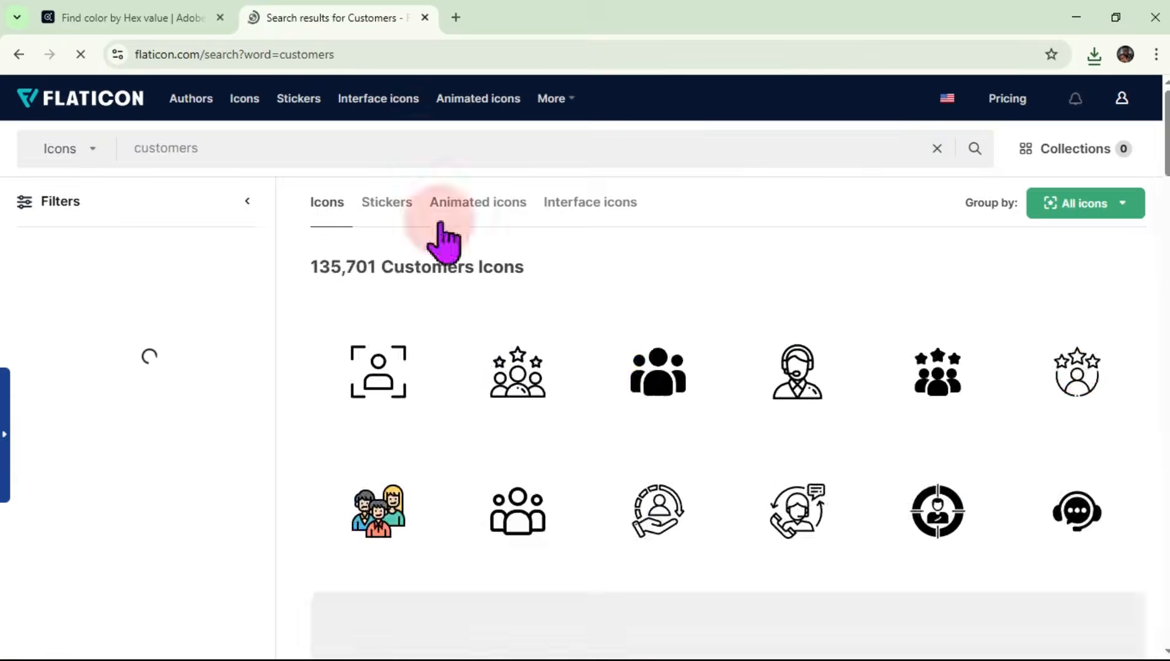
Search Flaticon for customers and people icons and download a group icon for free
scroll(436, 240, "down", 2)
left_click(331, 147)
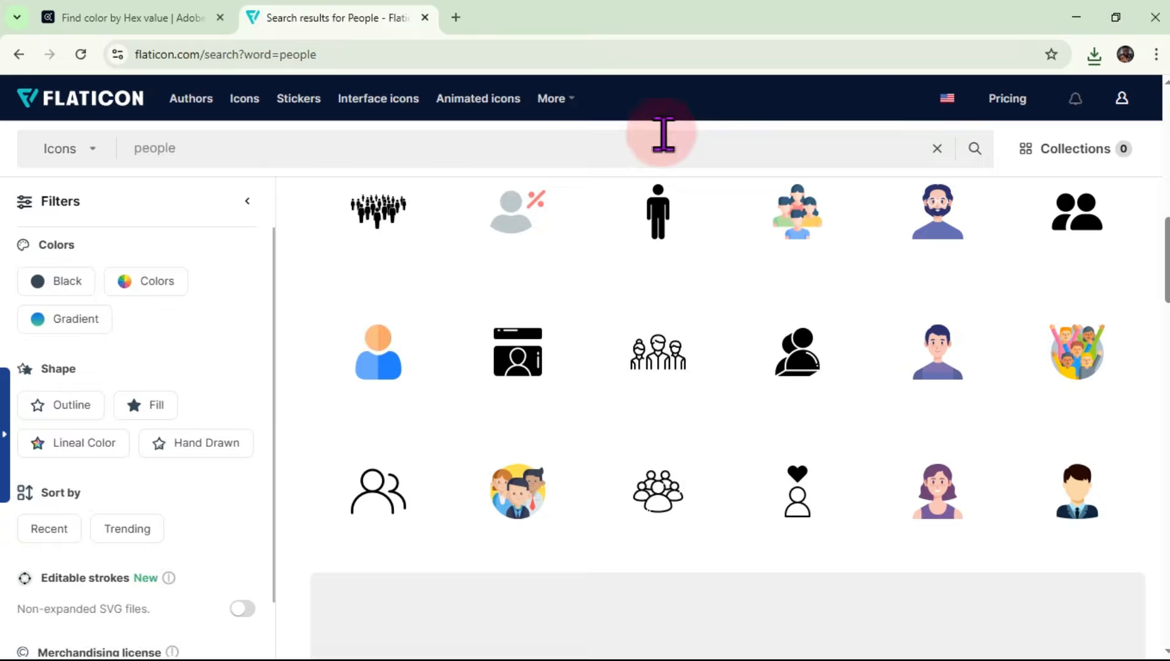
left_click(862, 332)
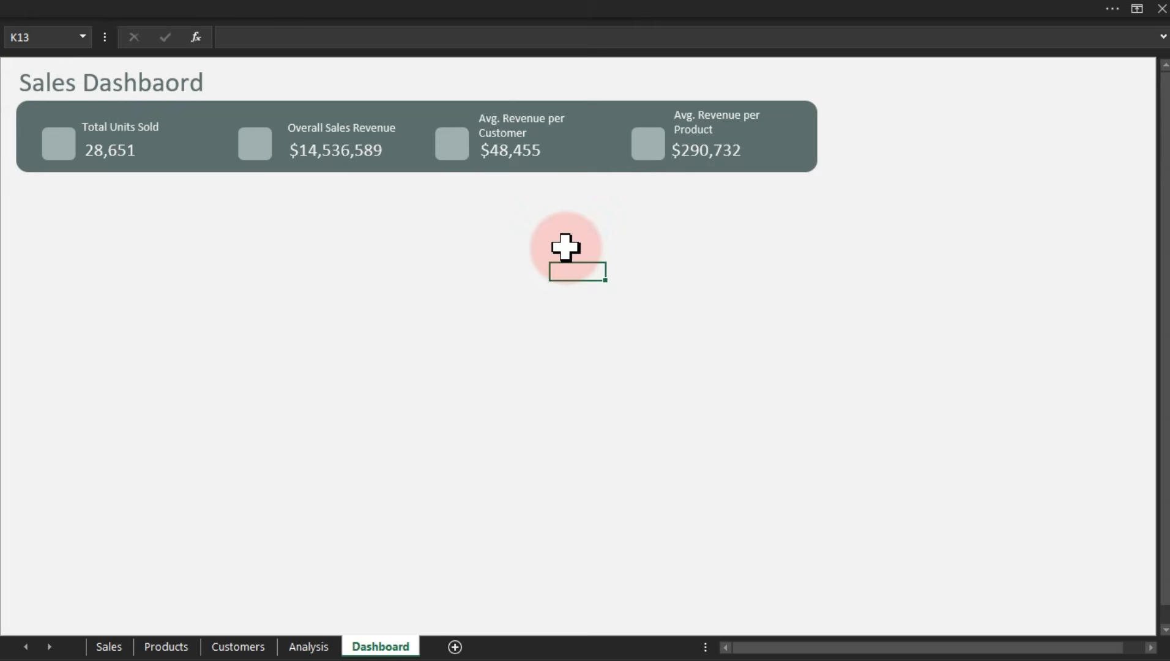
Switch back to Excel and insert the group, money-bag, order and shopping-cart pictures from the Downloads folder onto the Dashboard sheet
left_click(261, 14)
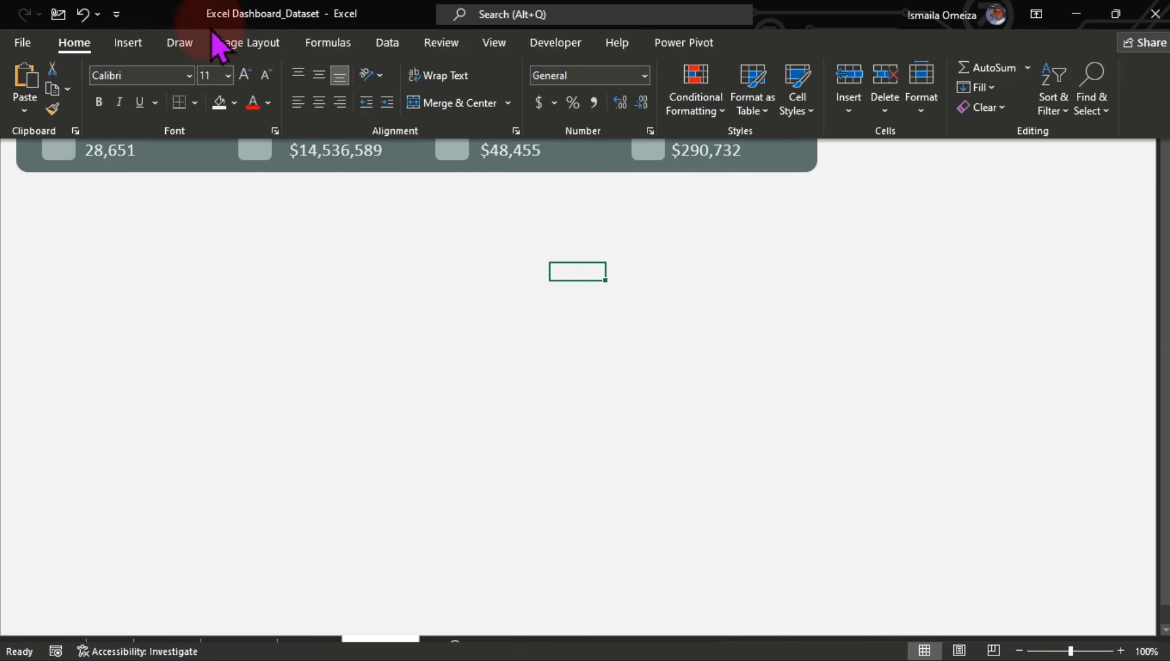
left_click(126, 43)
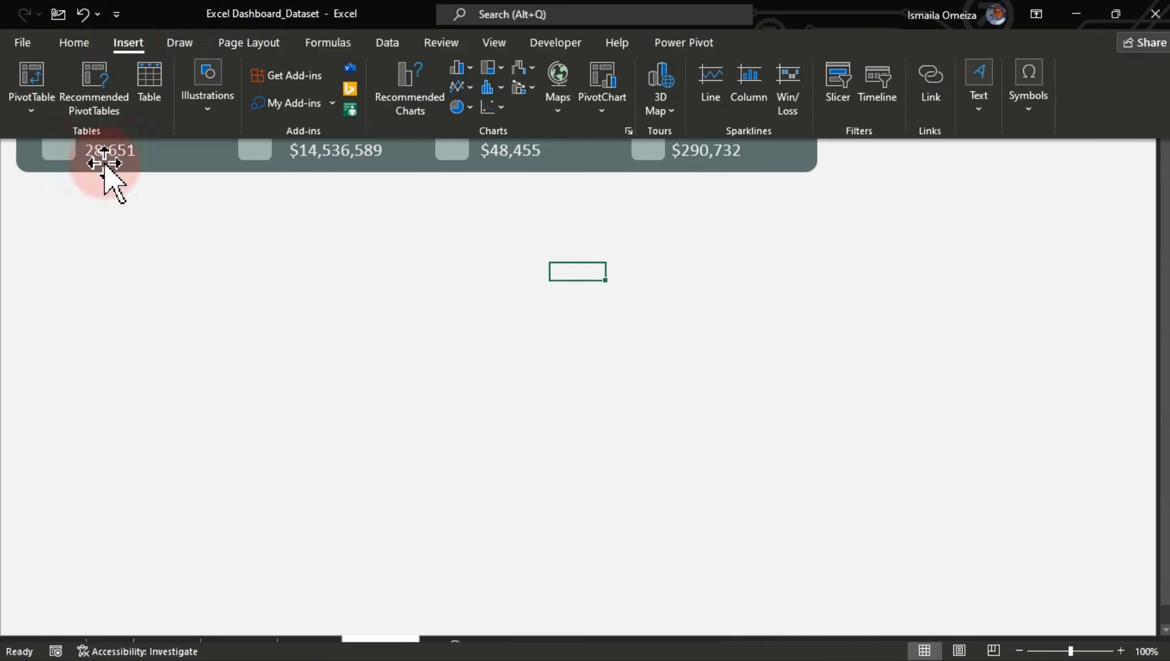
left_click(220, 110)
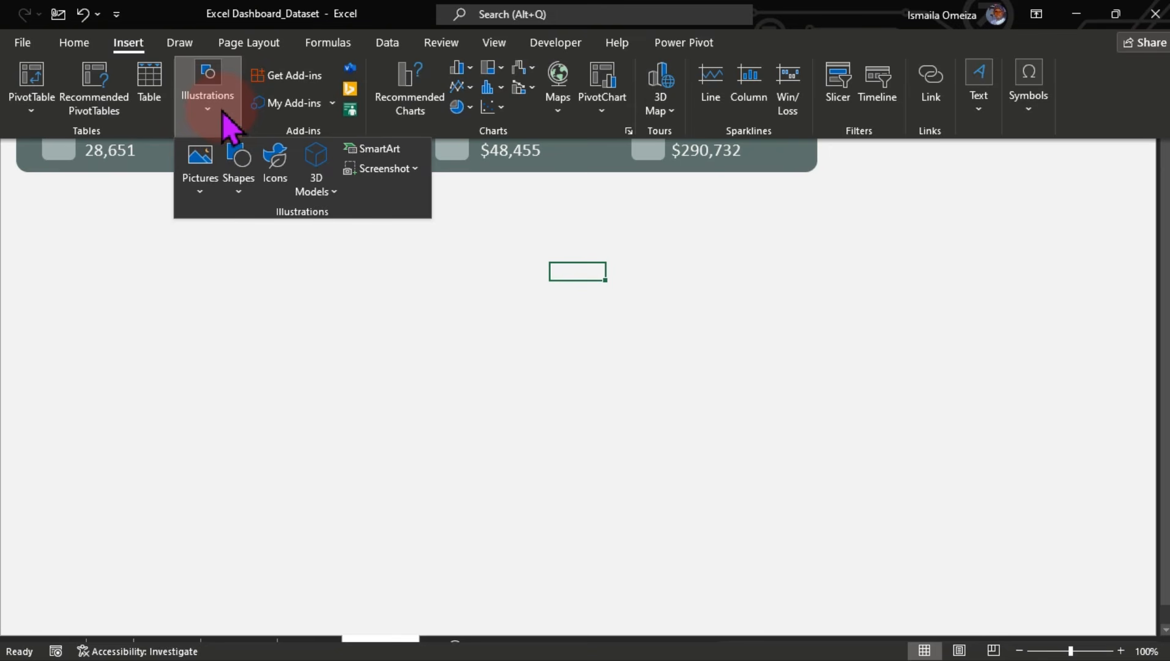
left_click(242, 202)
left_click(208, 194)
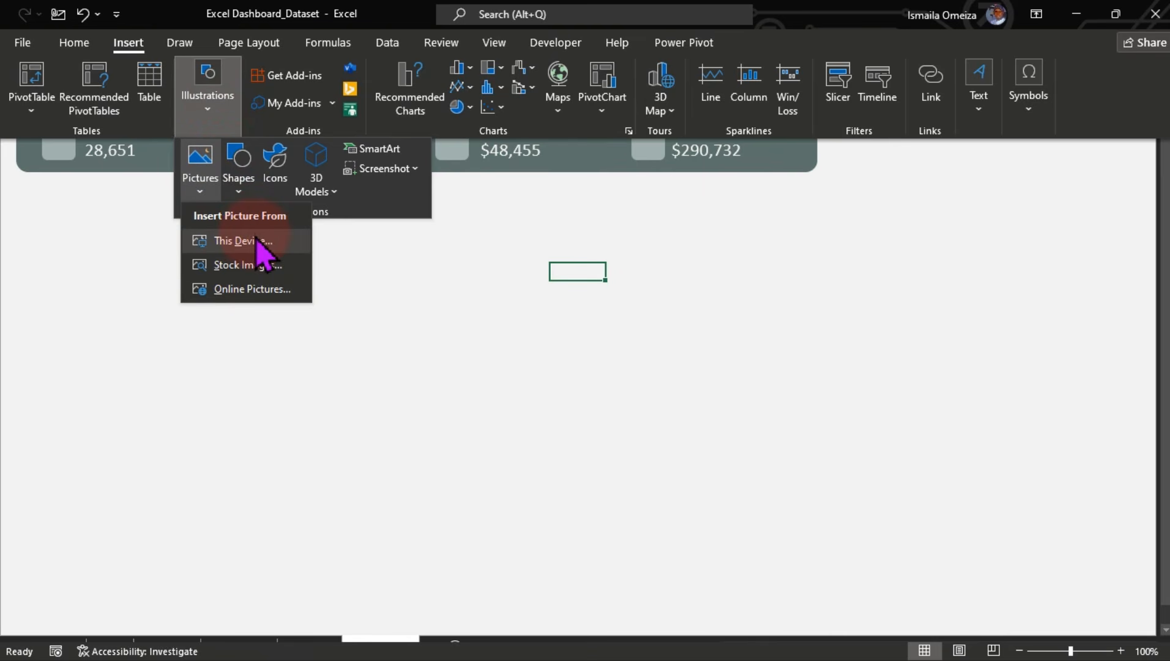
left_click(256, 240)
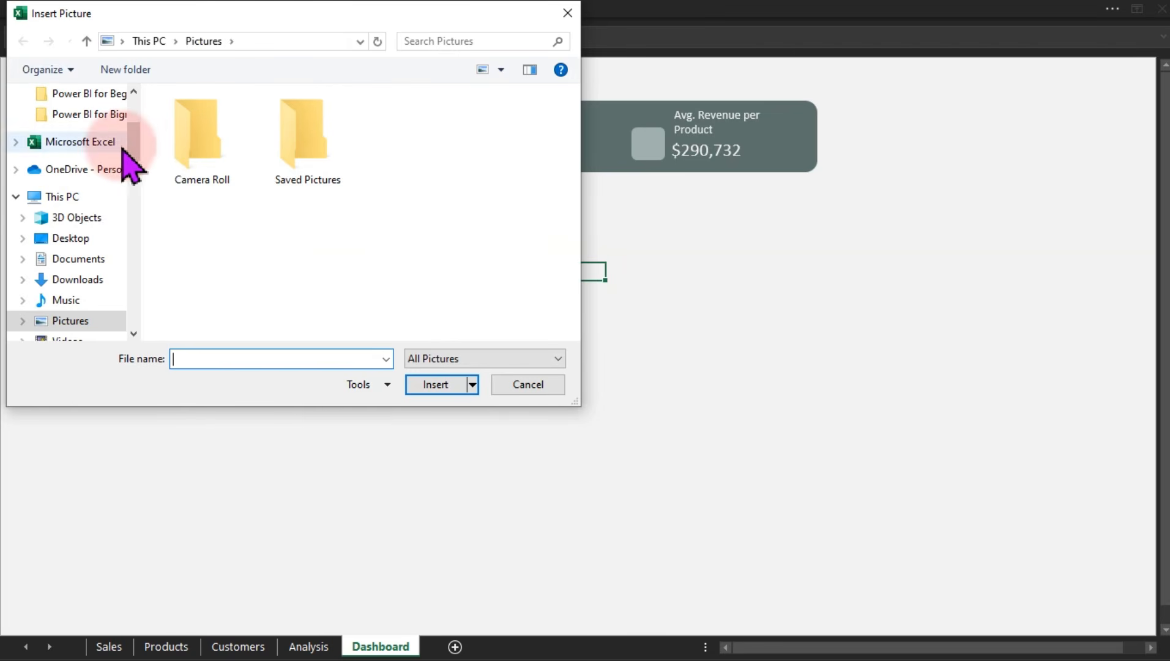
left_click_drag(132, 152, 127, 101)
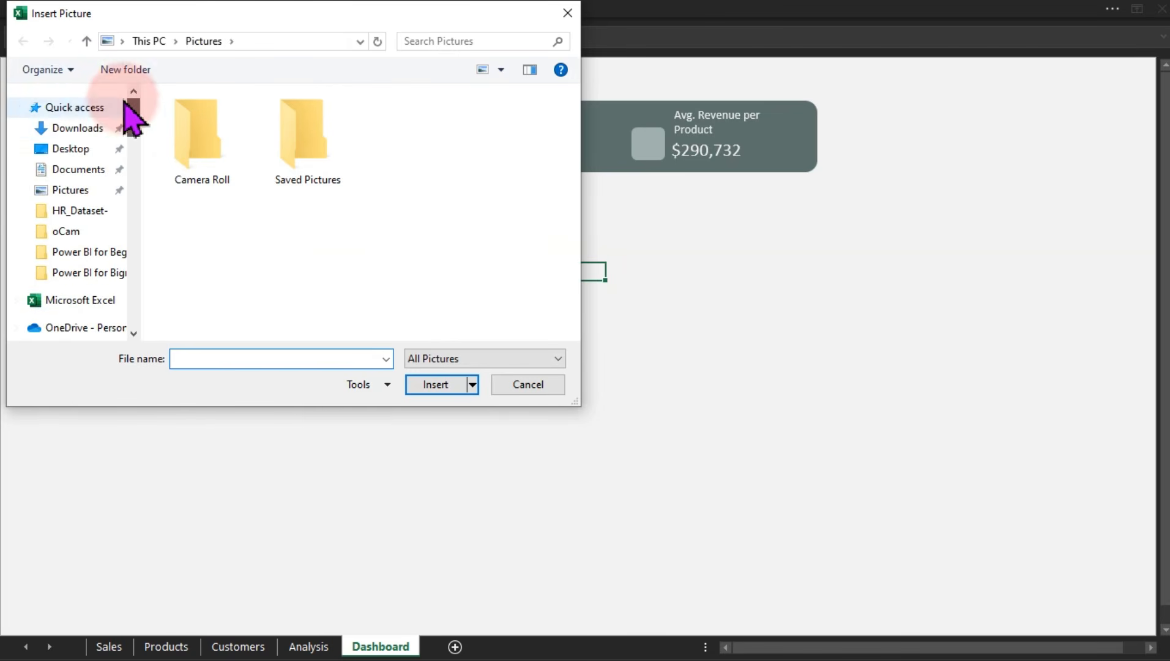
left_click(97, 127)
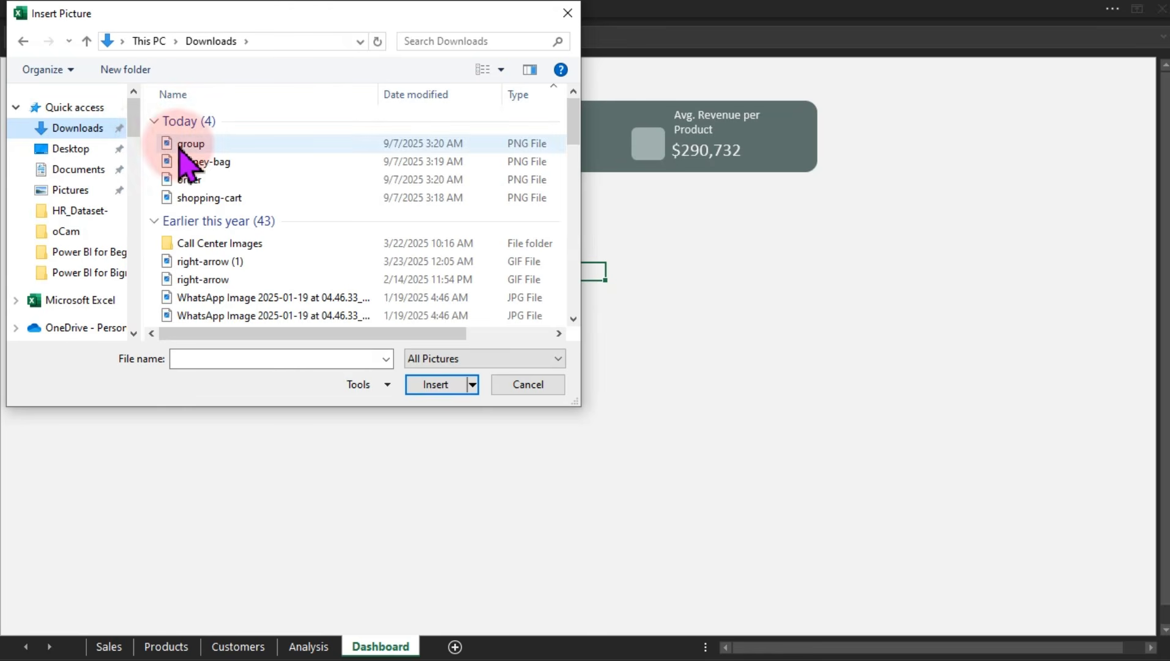
left_click(191, 148)
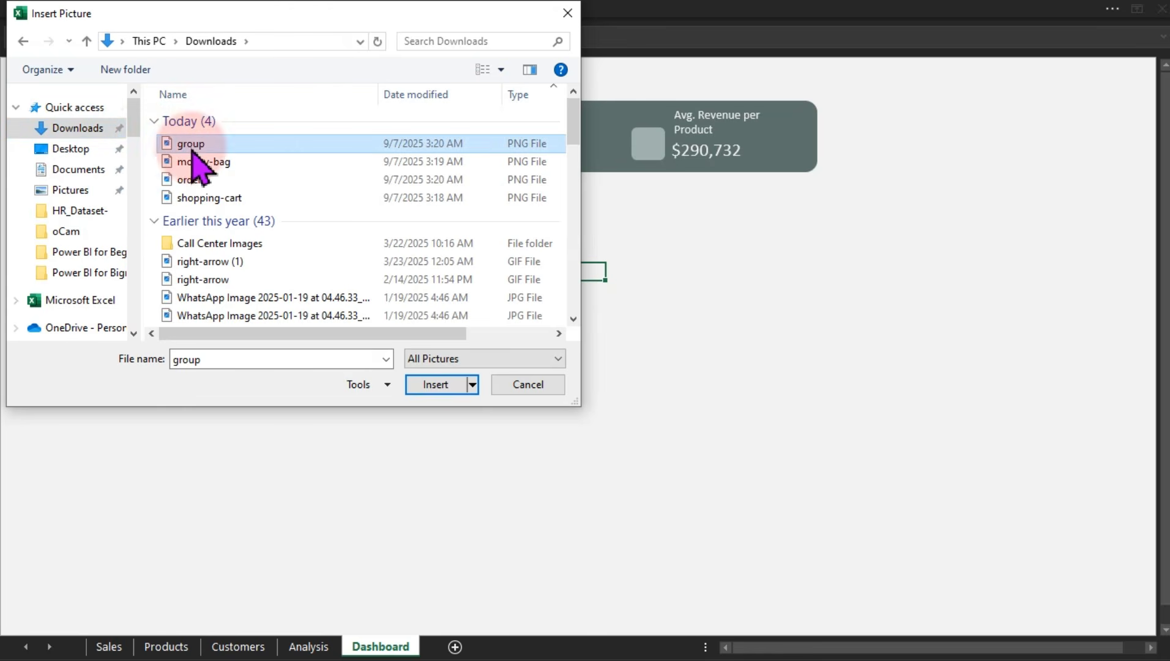
left_click(235, 198, "shift")
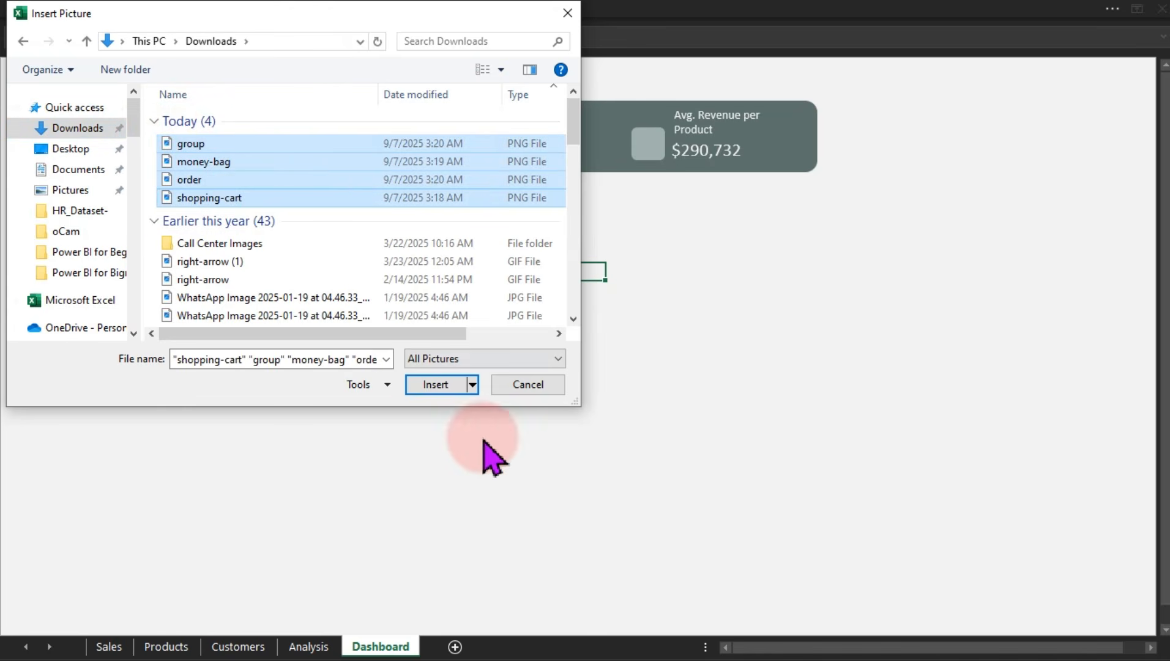
left_click(456, 386)
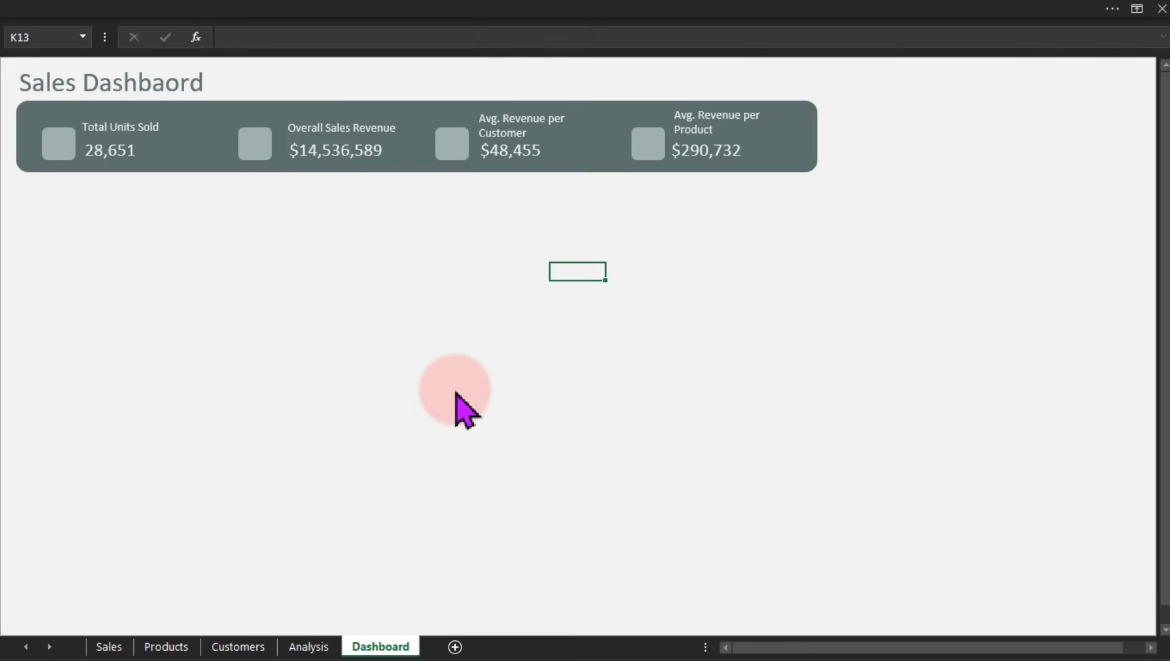
Shrink the four inserted pictures together to icon size and place the shopping cart on the square beside Total Units Sold
left_click_drag(568, 367, 389, 297)
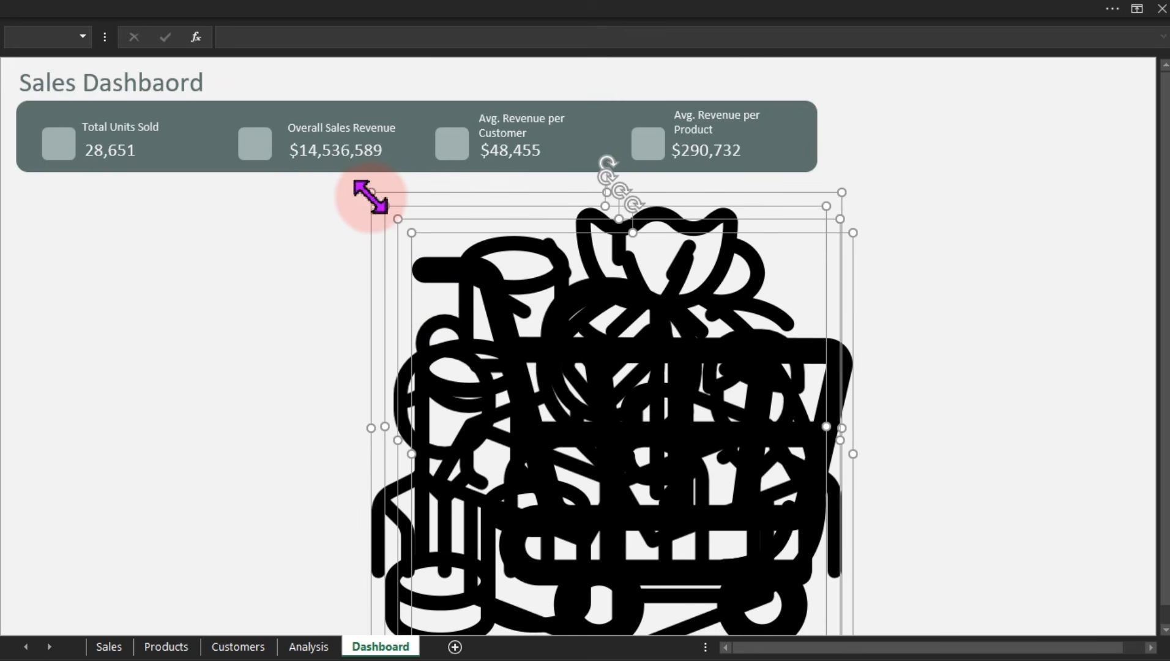
left_click_drag(371, 197, 479, 369)
left_click(554, 375)
left_click_drag(499, 409, 54, 194)
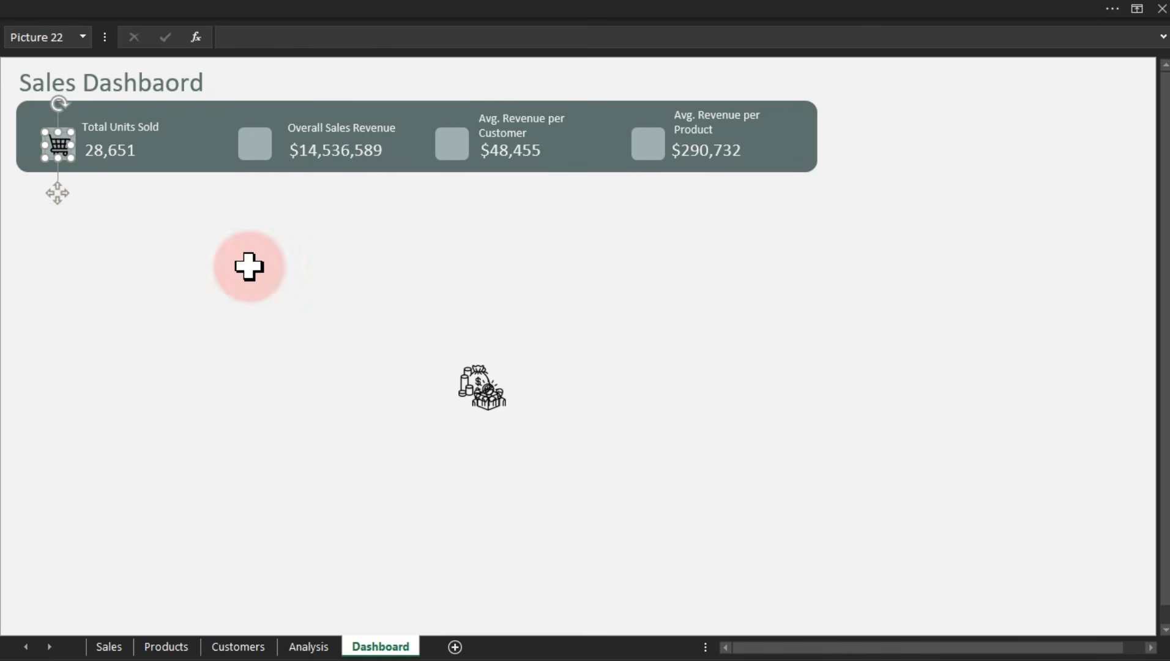
Place the order box icon on the square beside Avg. Revenue per Product
left_click(482, 395)
left_click_drag(505, 411, 618, 358)
key("ctrl+z")
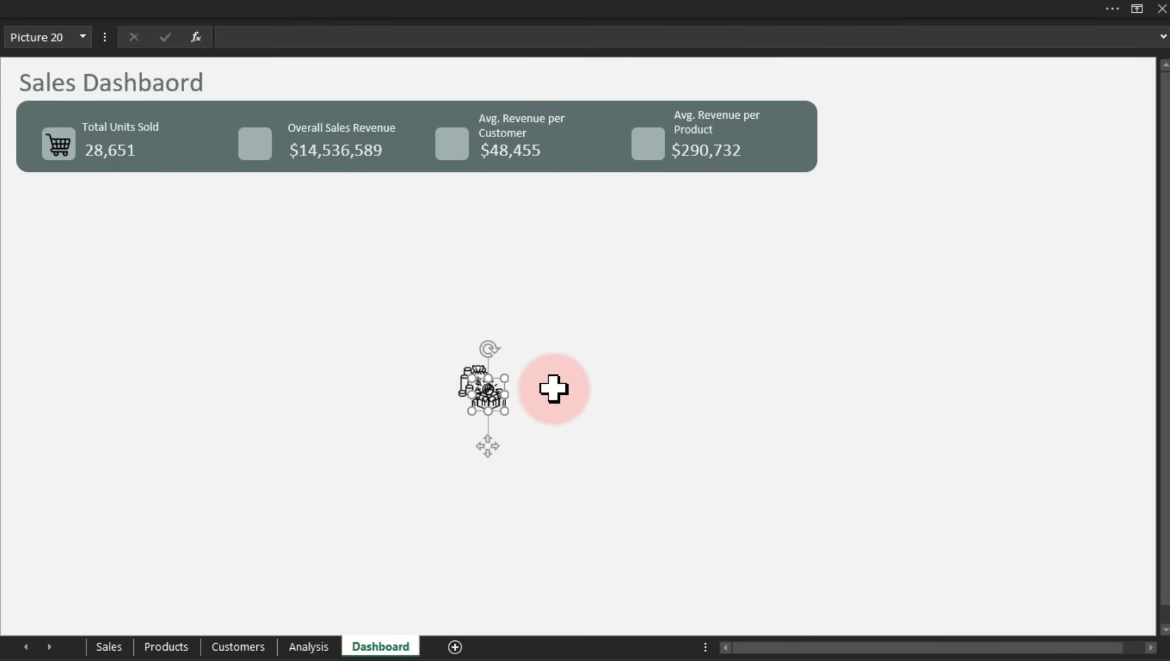
left_click_drag(547, 330, 649, 197)
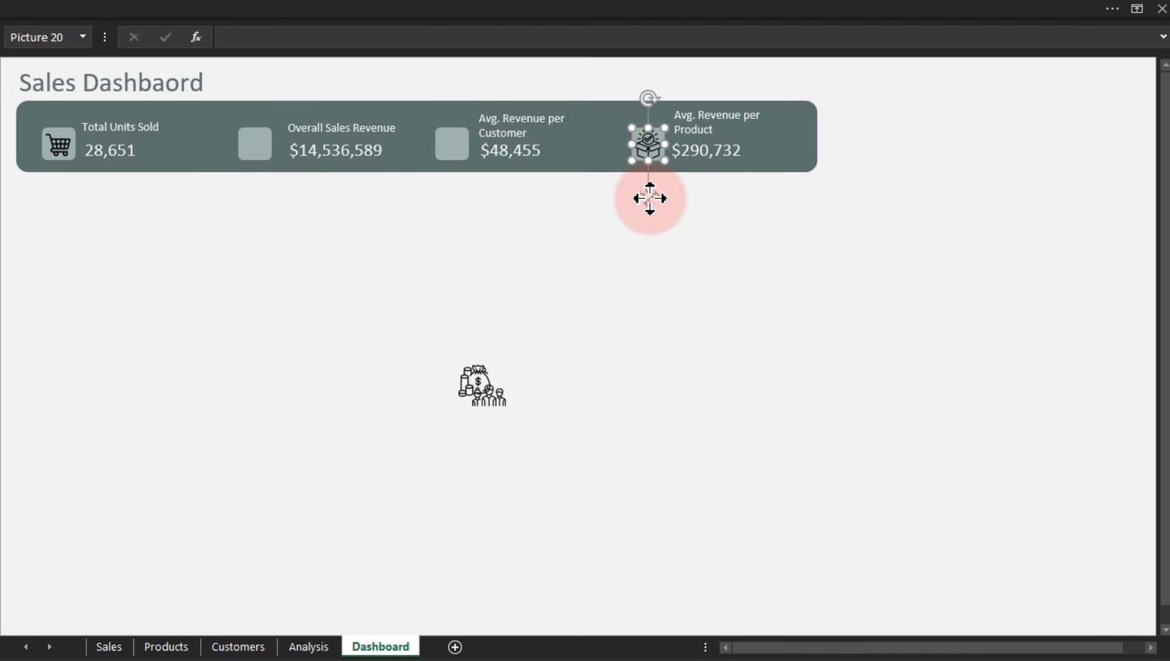
Place the group icon on the Avg. Revenue per Customer square and the money bag on the Overall Sales Revenue square
left_click(505, 393)
left_click_drag(492, 442, 258, 196)
left_click(474, 392)
left_click_drag(272, 162, 267, 160)
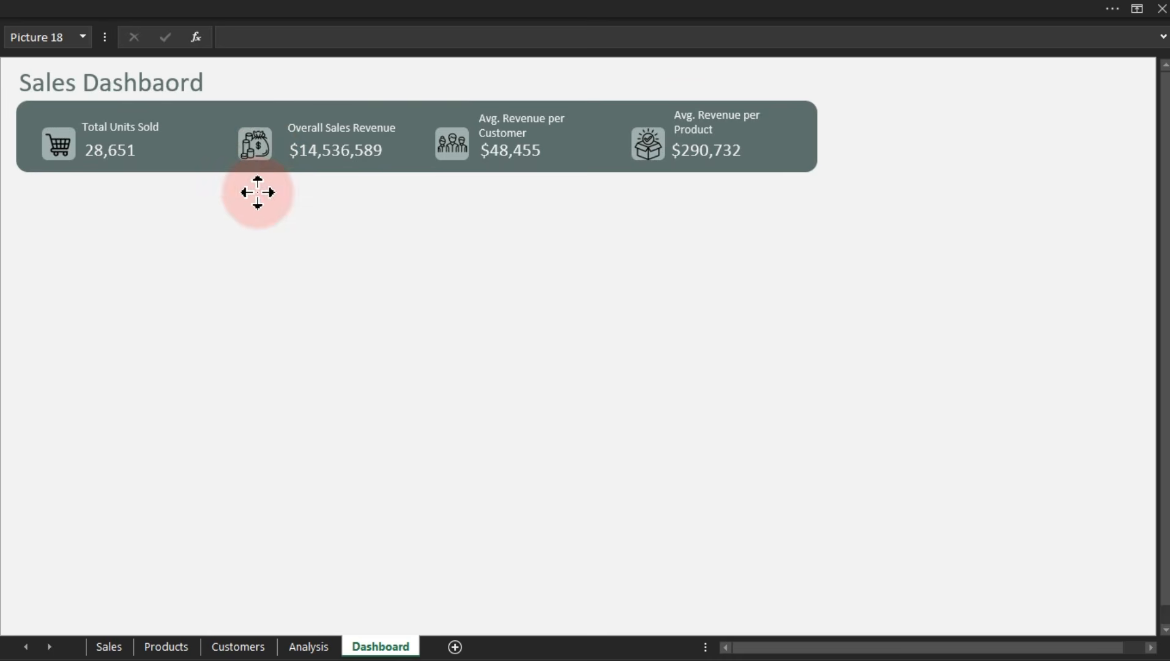
left_click(264, 240)
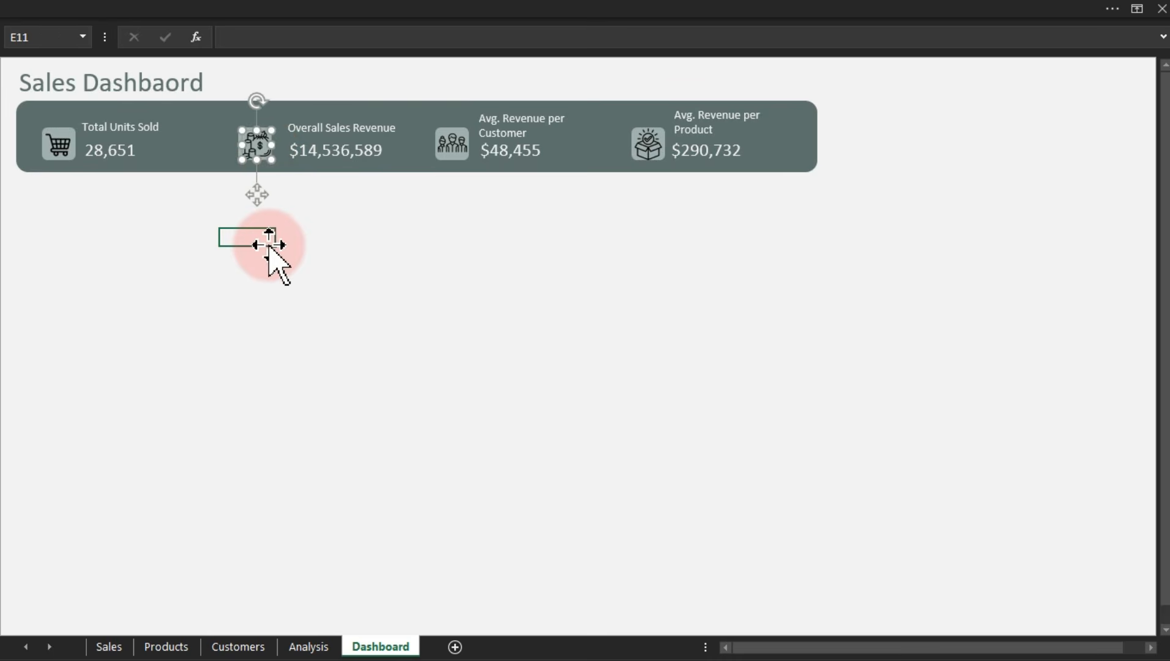
left_click(481, 291)
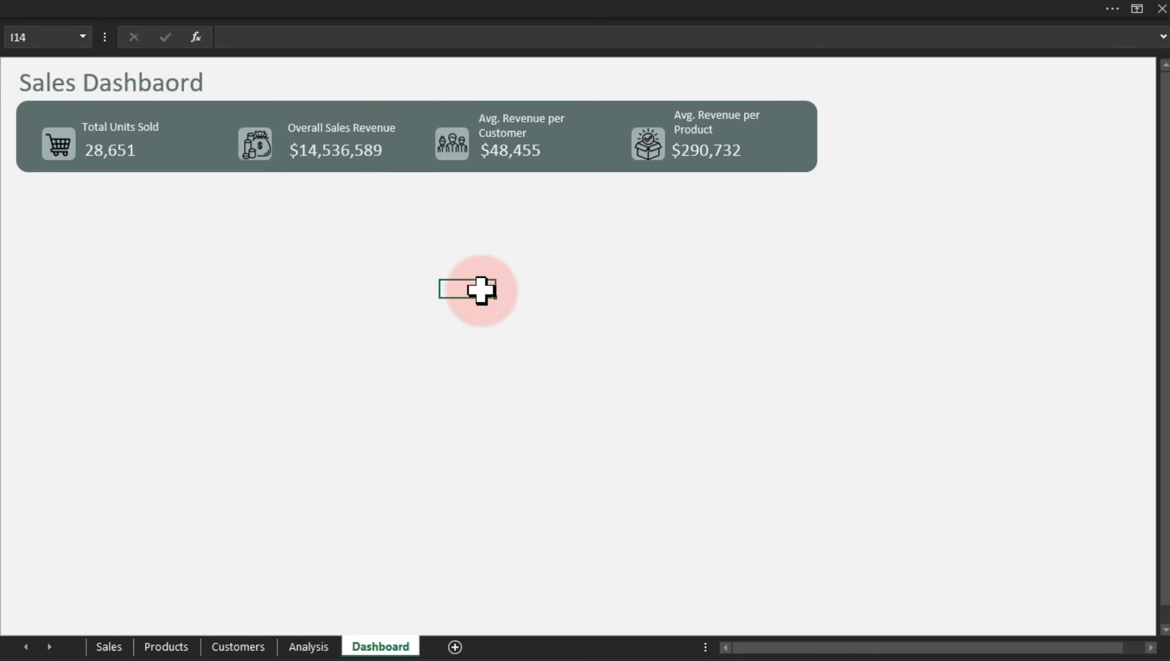